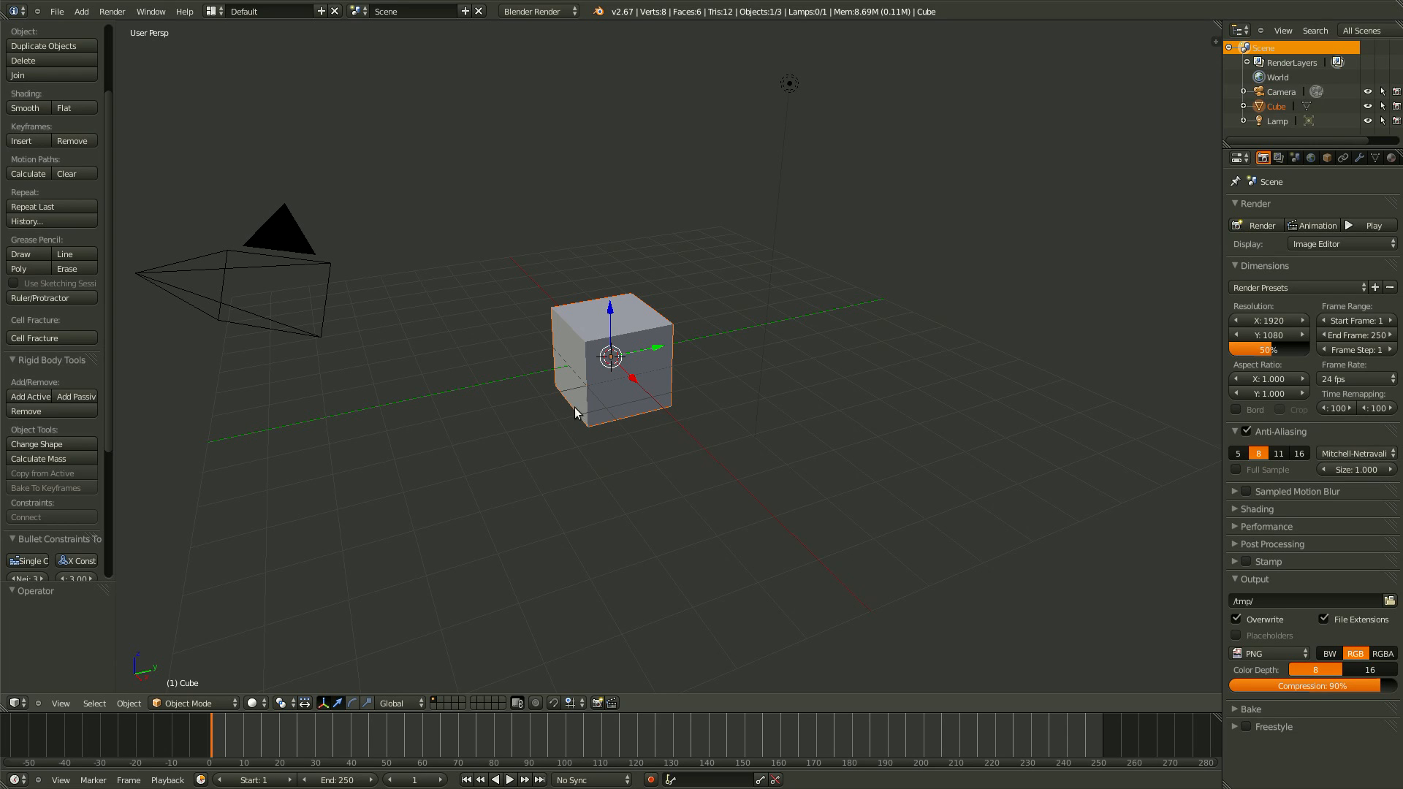
Align the scene camera to a front view of the cube.
{"action": "key", "text": "KP_1"}
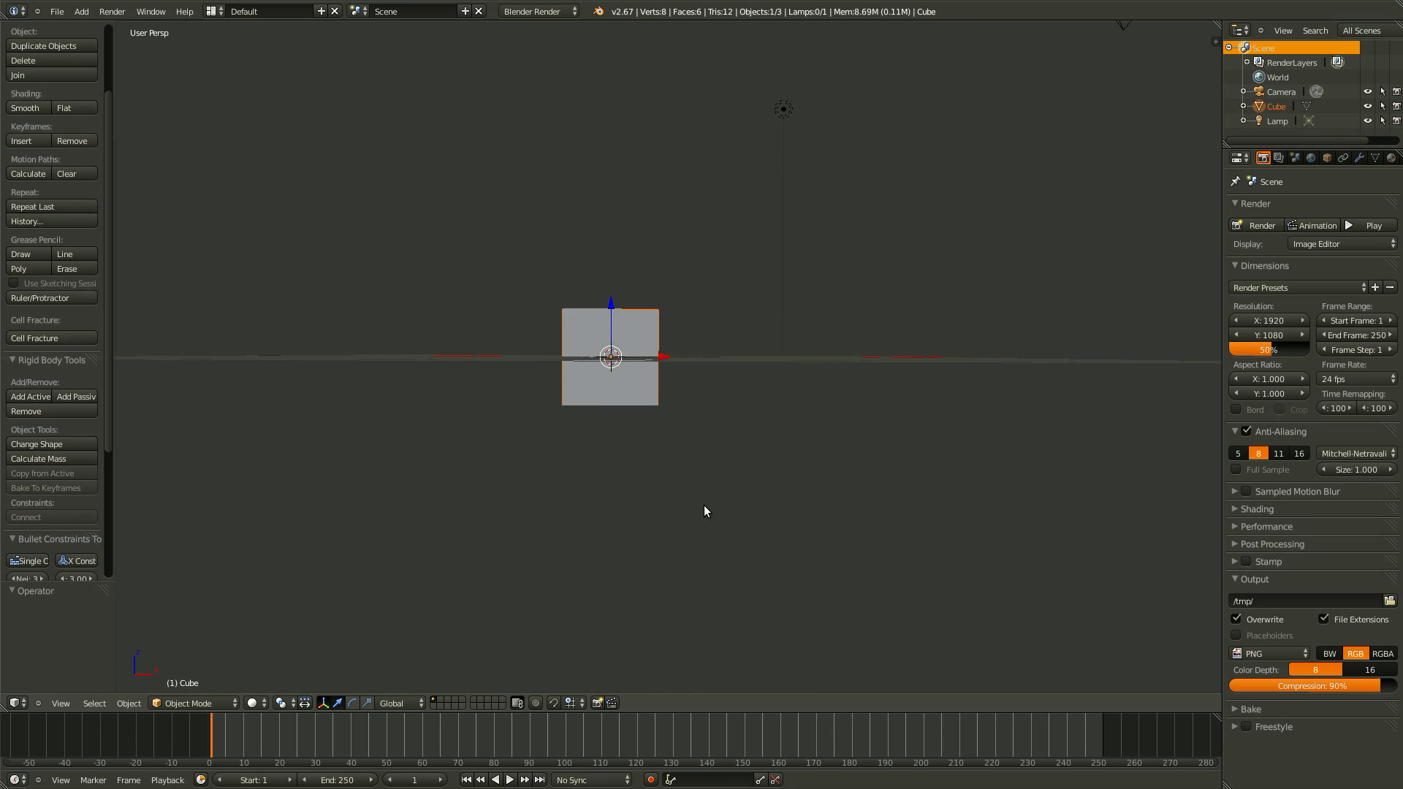
{"action": "key", "text": "KP_8"}
{"action": "key", "text": "KP_0"}
{"action": "key", "text": "KP_1"}
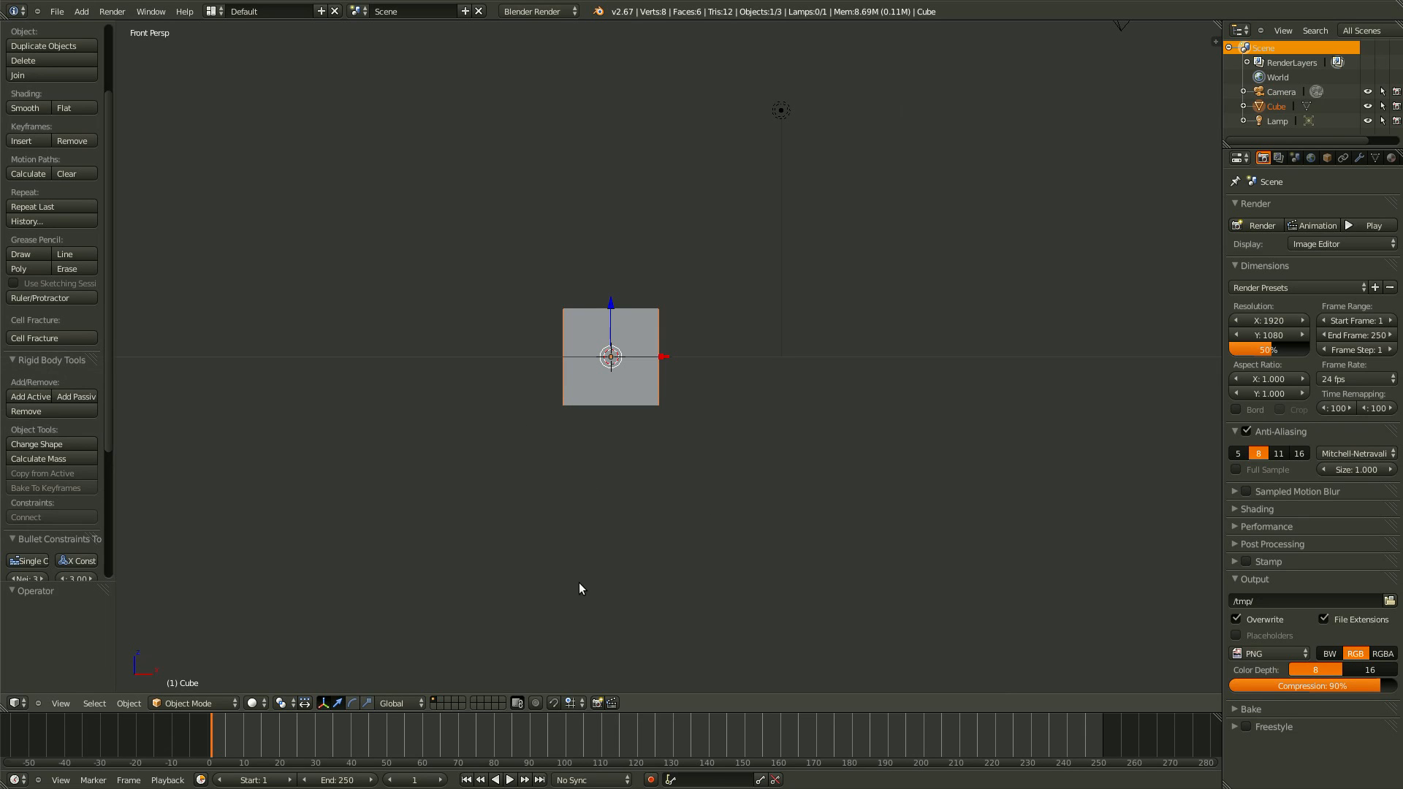
{"action": "key", "text": "ctrl+alt+KP_0"}
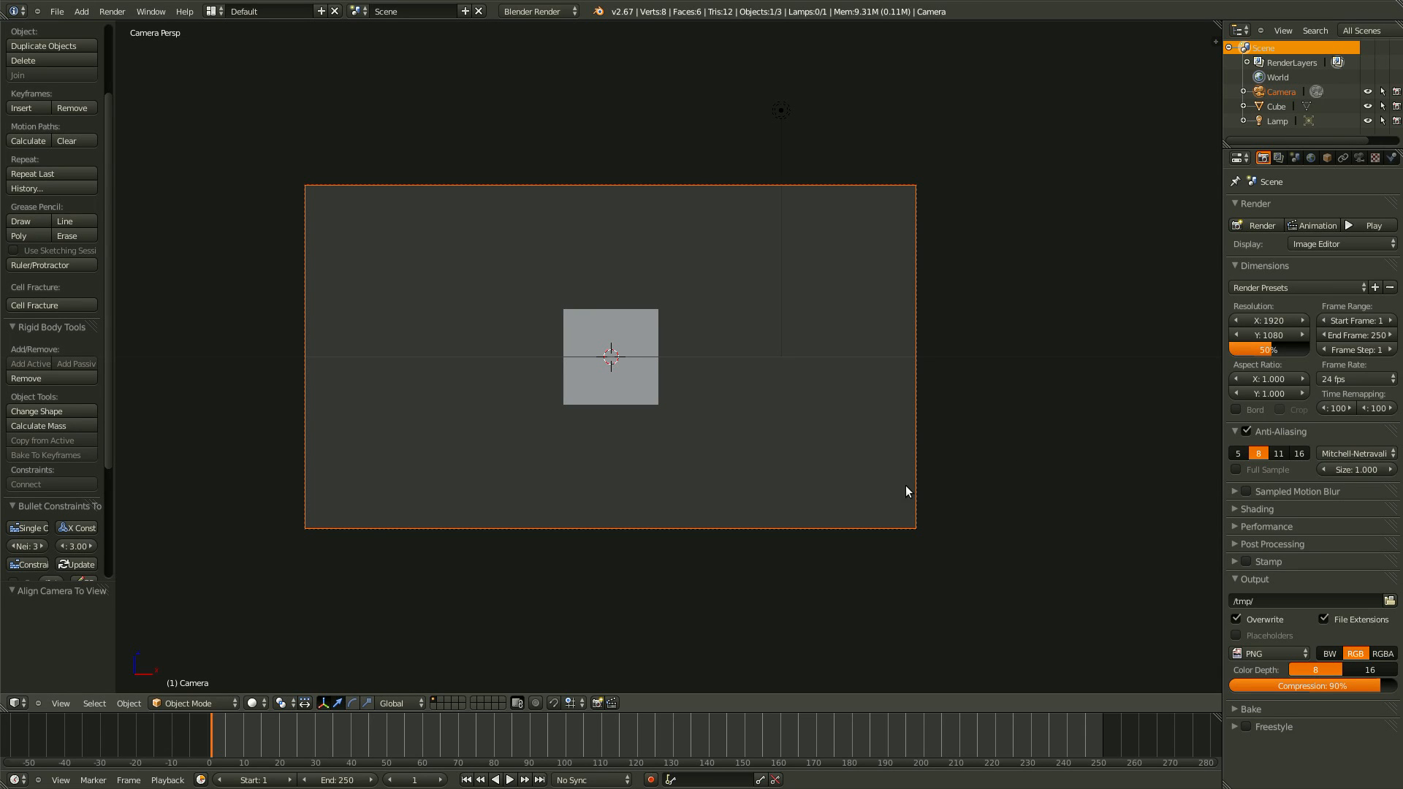
Raise the camera about 2.15 units along Z and tilt it about -3.9° around the X axis.
{"action": "key", "text": "g"}
{"action": "key", "text": "z"}
{"action": "left_click", "coordinate": [756, 320]}
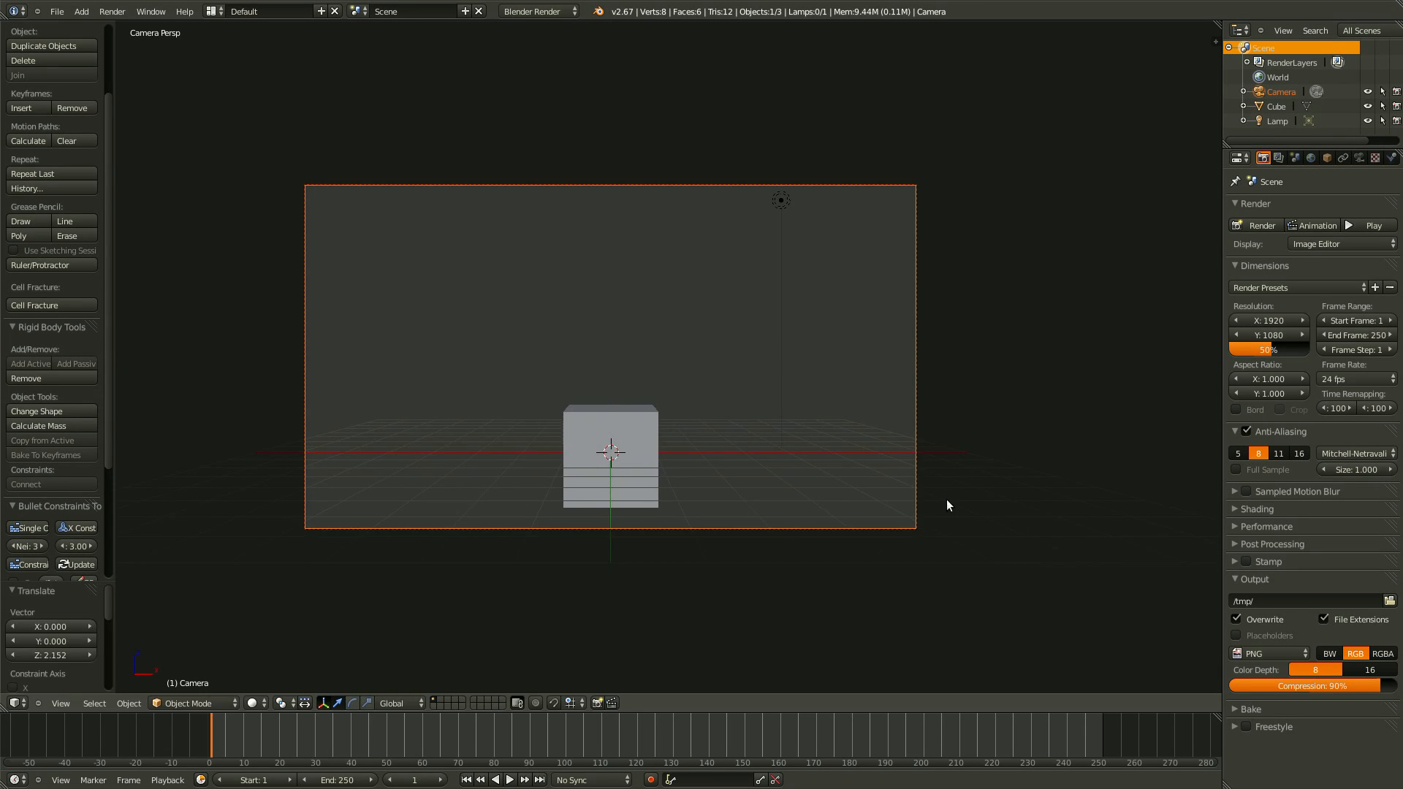
{"action": "key", "text": "r"}
{"action": "key", "text": "x"}
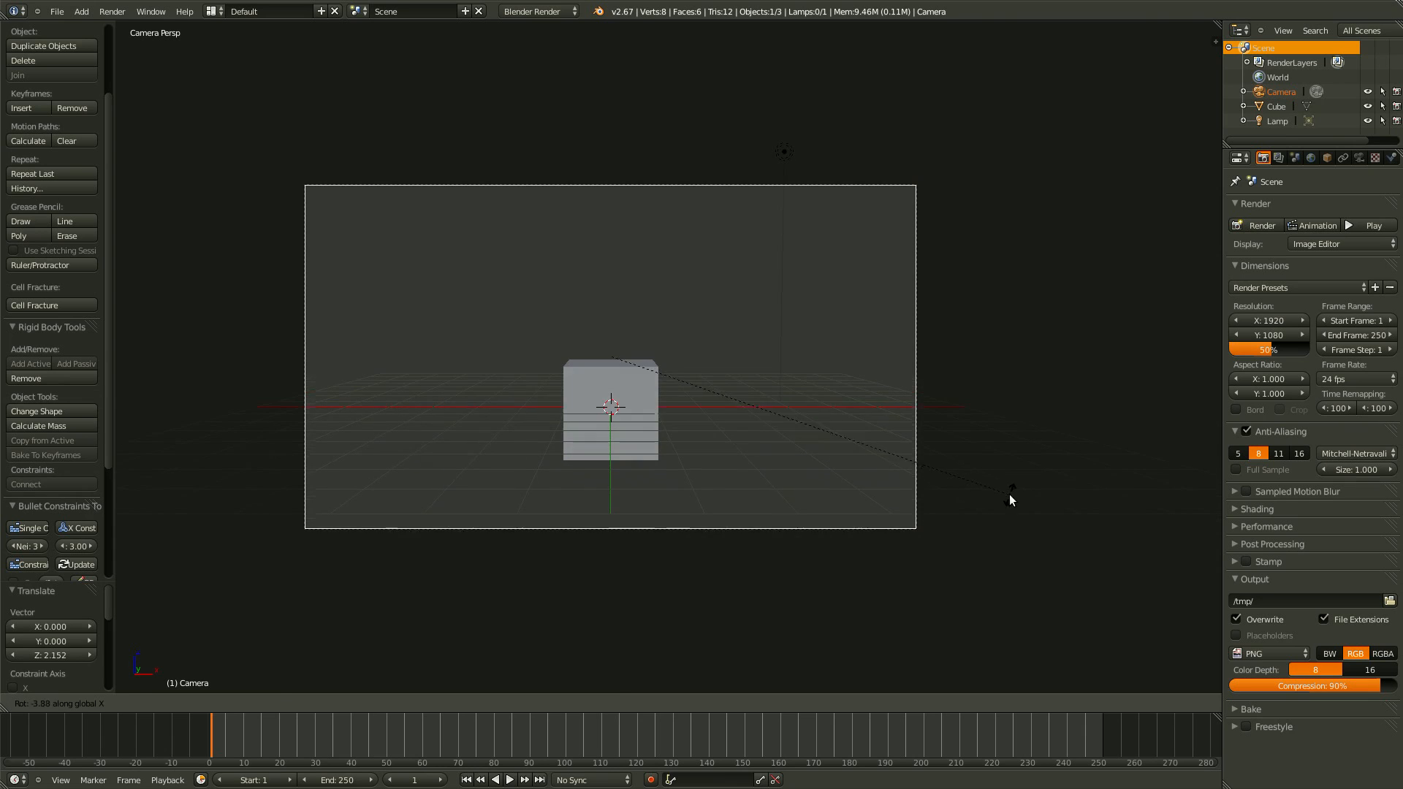
{"action": "left_click", "coordinate": [1009, 495]}
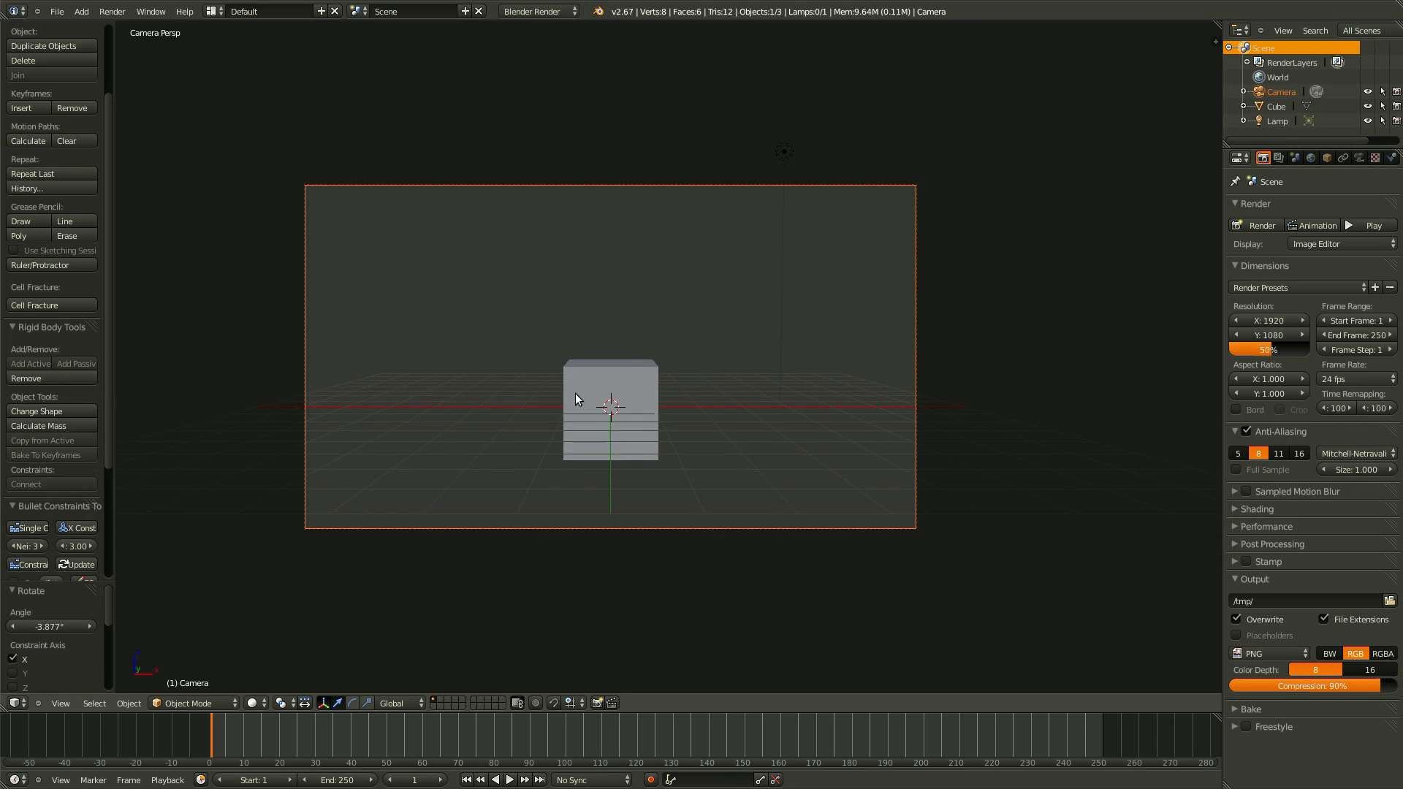
Flatten the cube into a thin slab by scaling it along Z by about 0.234 and again by about 0.412.
{"action": "right_click", "coordinate": [623, 400]}
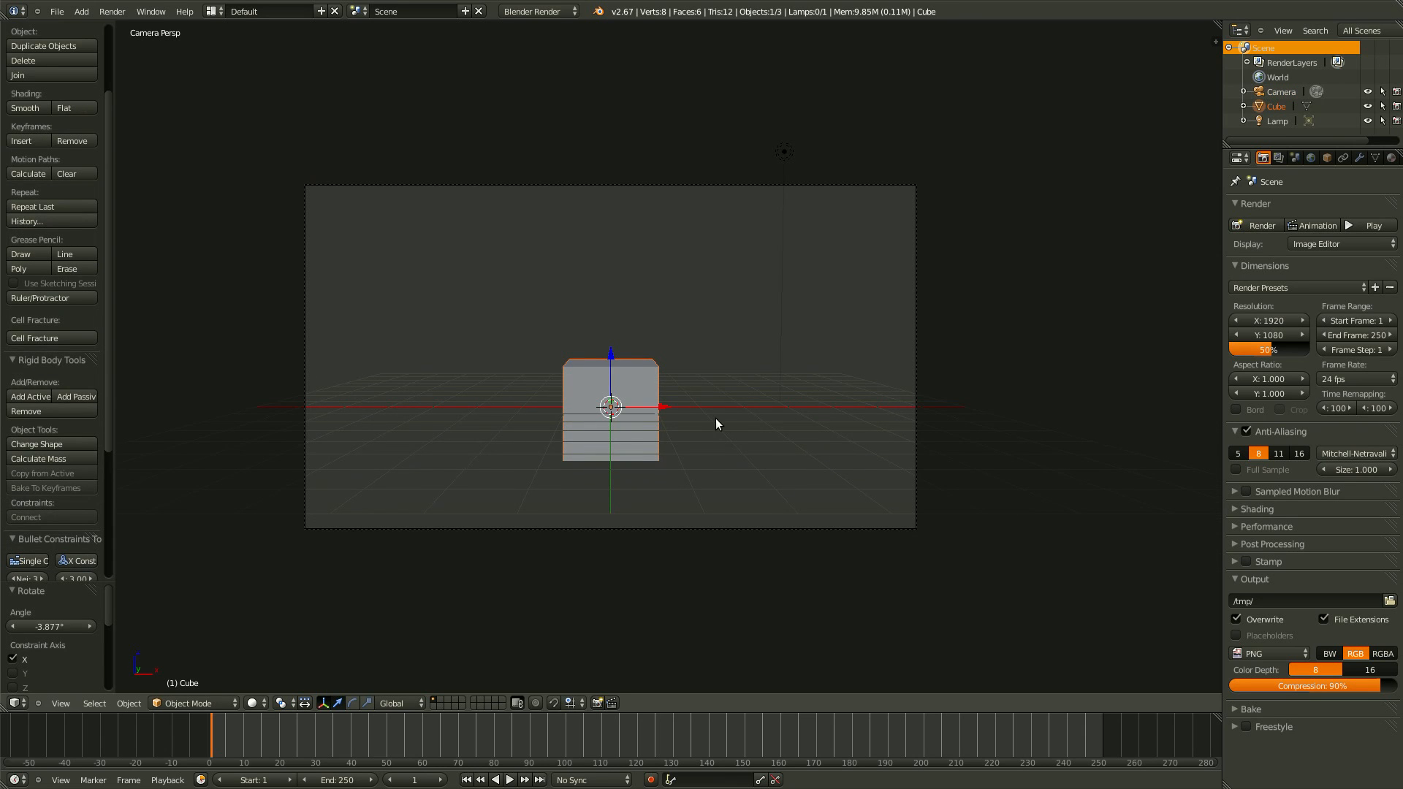
{"action": "key", "text": "s"}
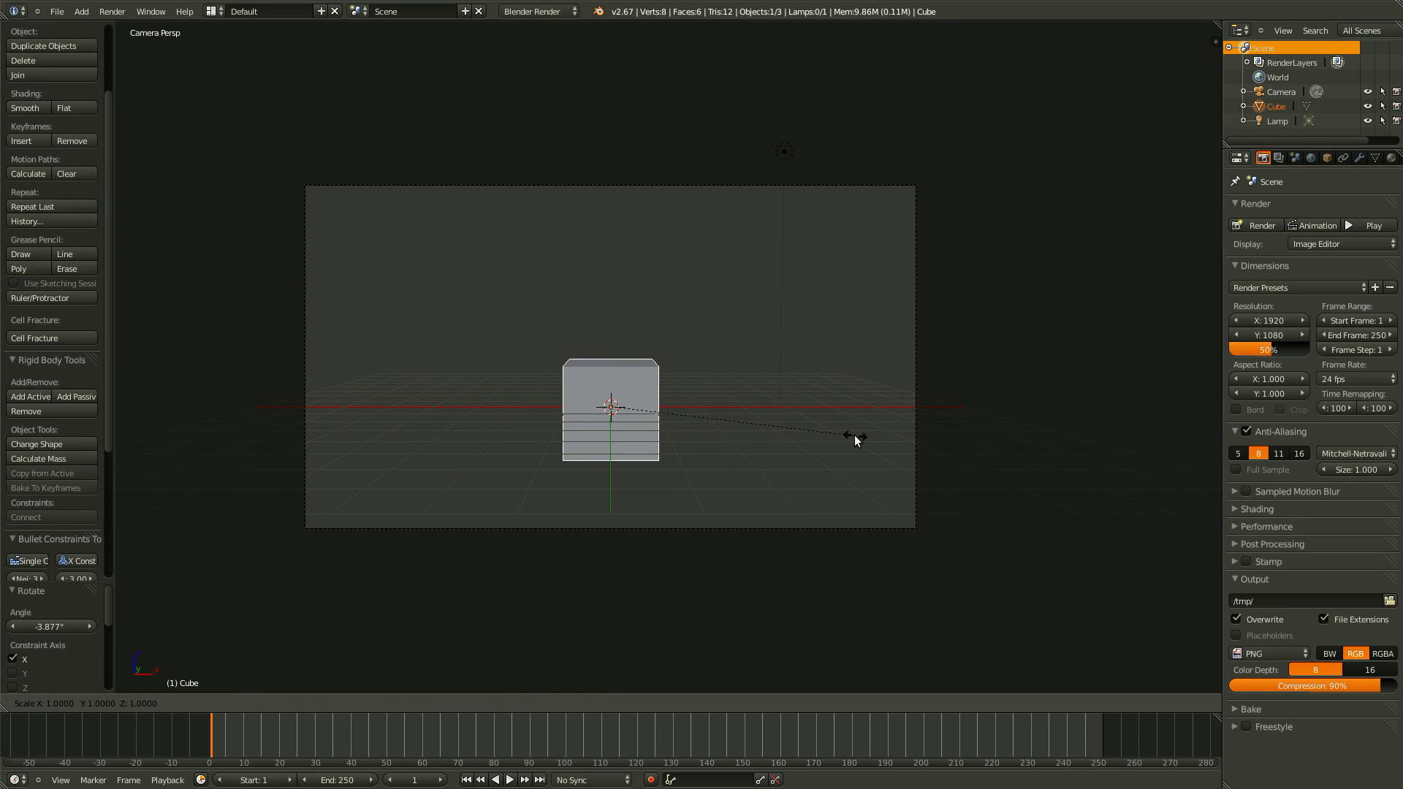
{"action": "left_click", "coordinate": [673, 413]}
{"action": "key", "text": "s"}
{"action": "key", "text": "z"}
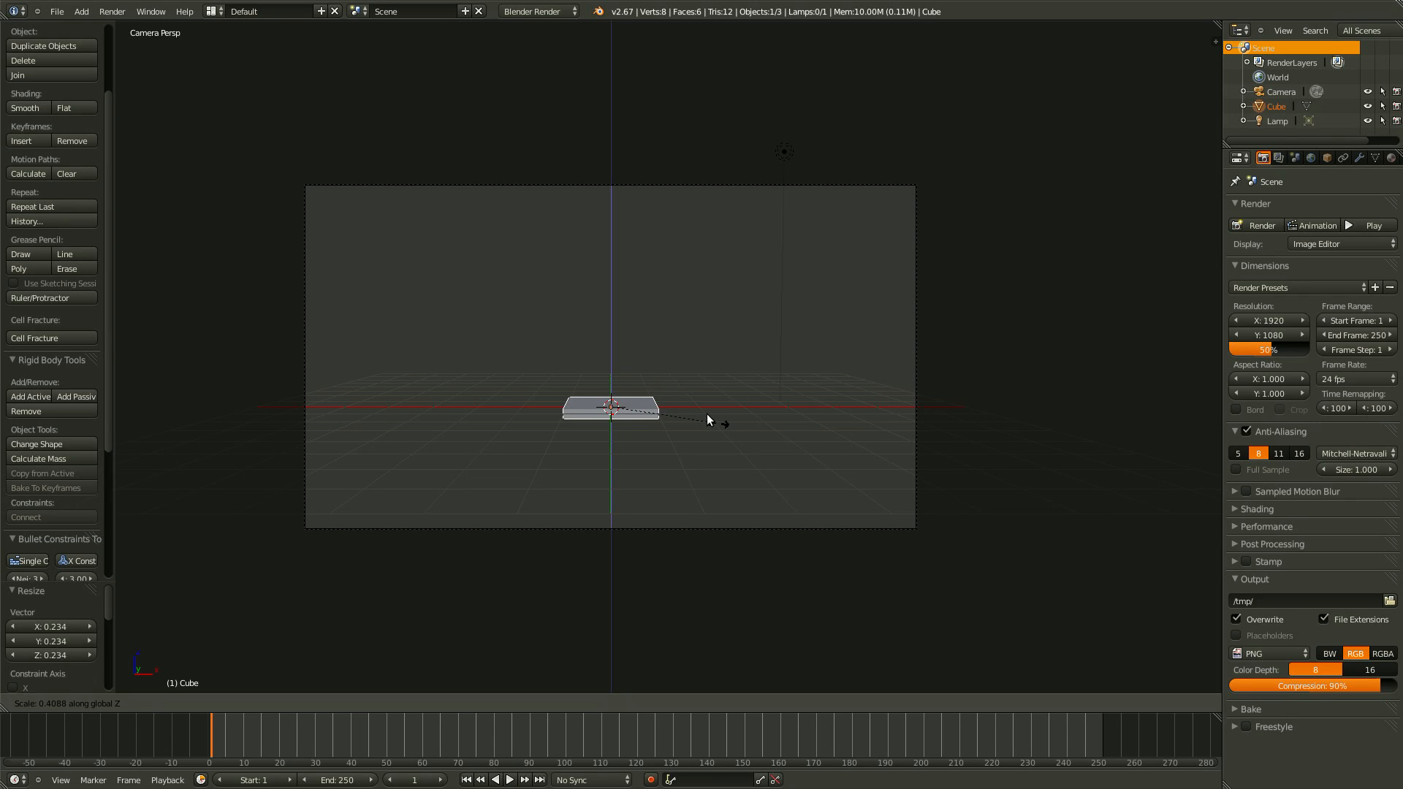
{"action": "left_click", "coordinate": [773, 459]}
Widen the slab into a floor by scaling it in X and Y only, by about 2.585 and again by about 3.359.
{"action": "key", "text": "s"}
{"action": "key", "text": "shift+z"}
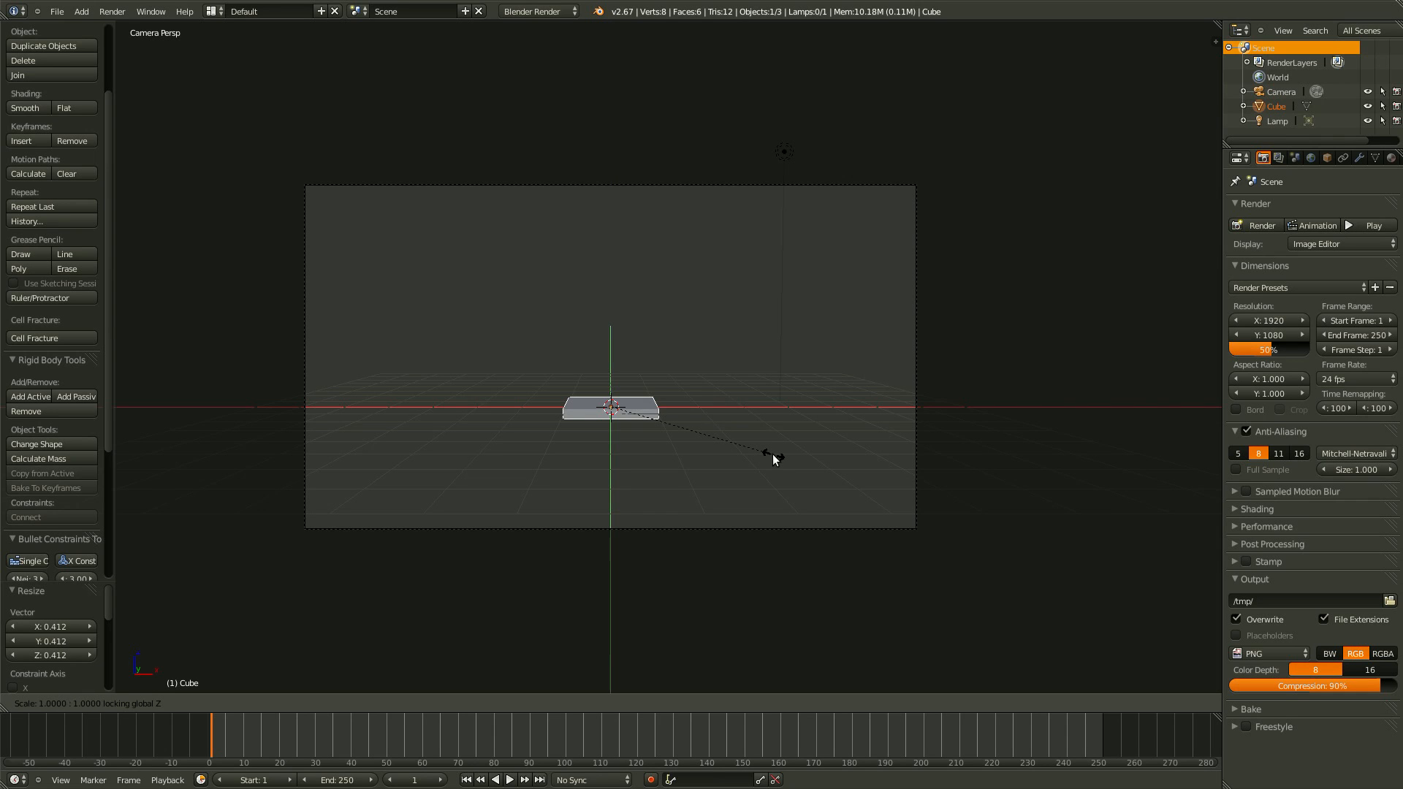
{"action": "left_click", "coordinate": [666, 339]}
{"action": "key", "text": "s"}
{"action": "key", "text": "shift+z"}
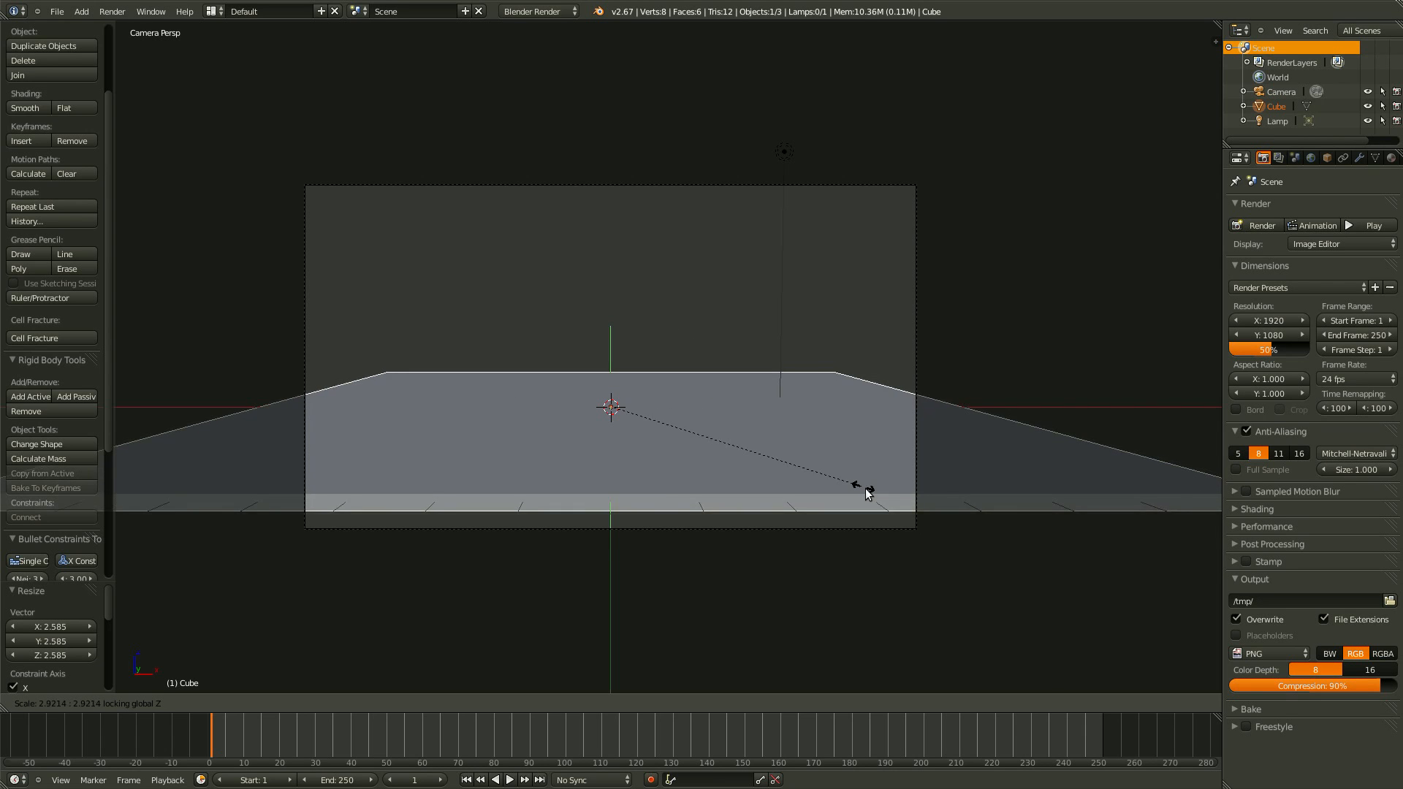
{"action": "left_click", "coordinate": [875, 525]}
Raise the camera about 0.118 units along Z.
{"action": "right_click", "coordinate": [770, 526]}
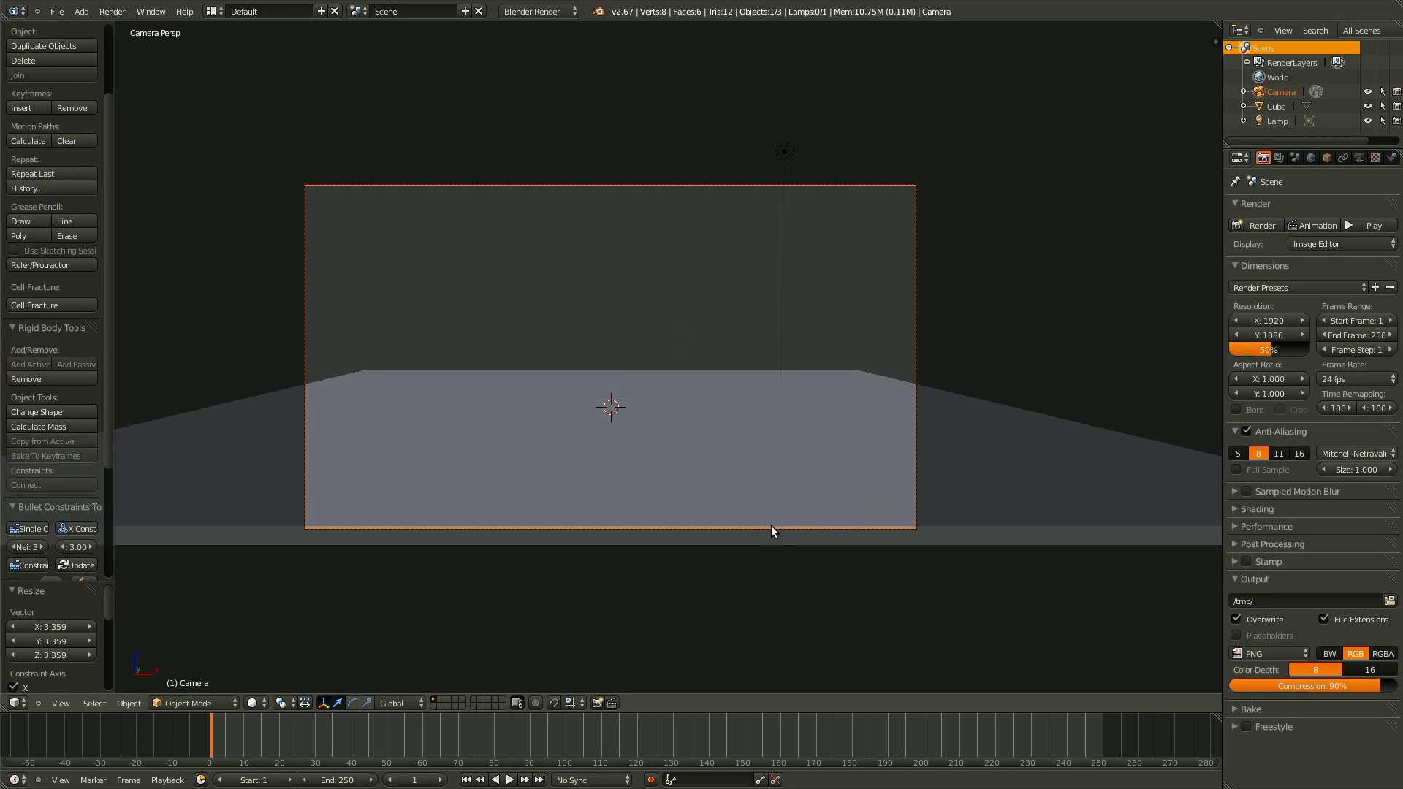
{"action": "key", "text": "g"}
{"action": "key", "text": "z"}
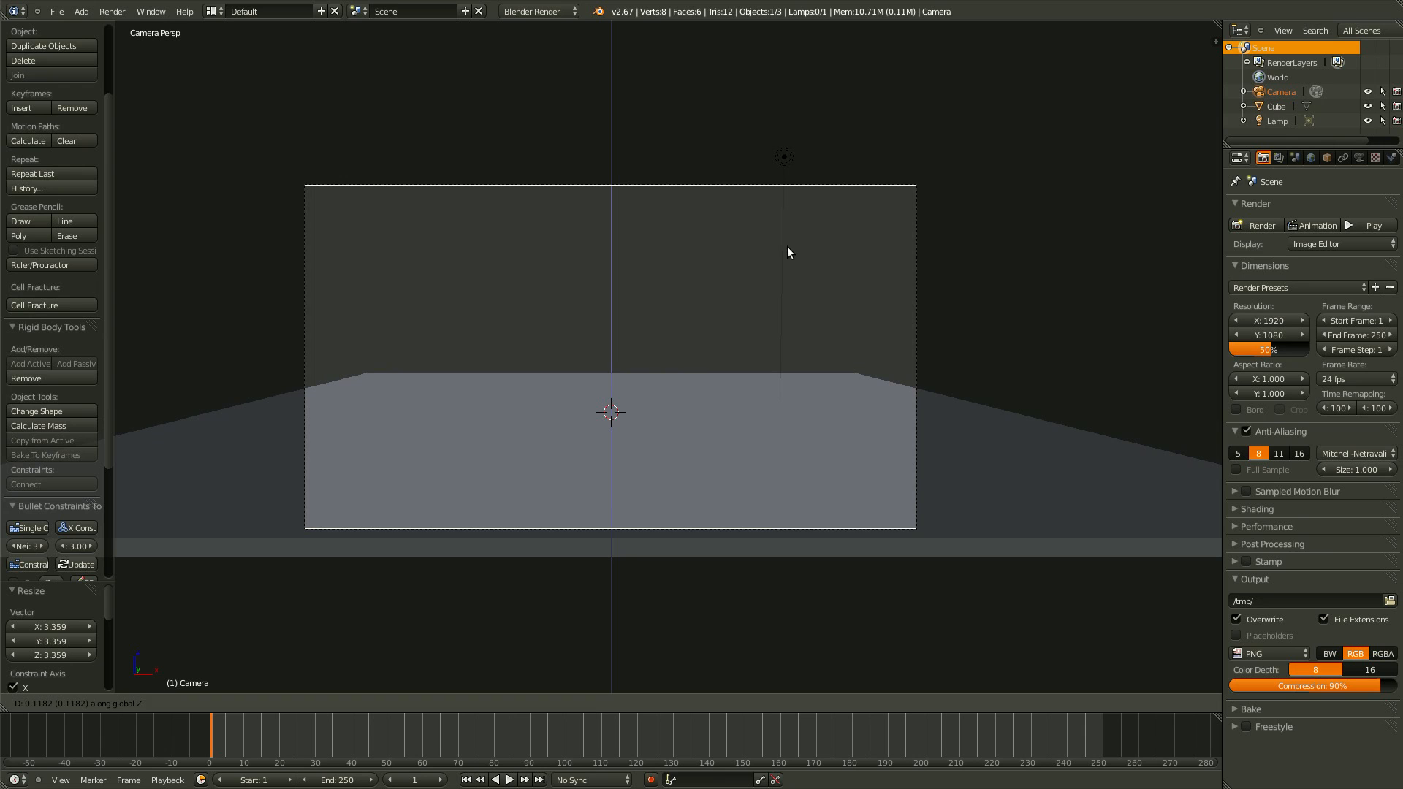
{"action": "left_click", "coordinate": [609, 480]}
Duplicate the floor slab in place and rotate the copy 90° around the X axis.
{"action": "right_click", "coordinate": [610, 479]}
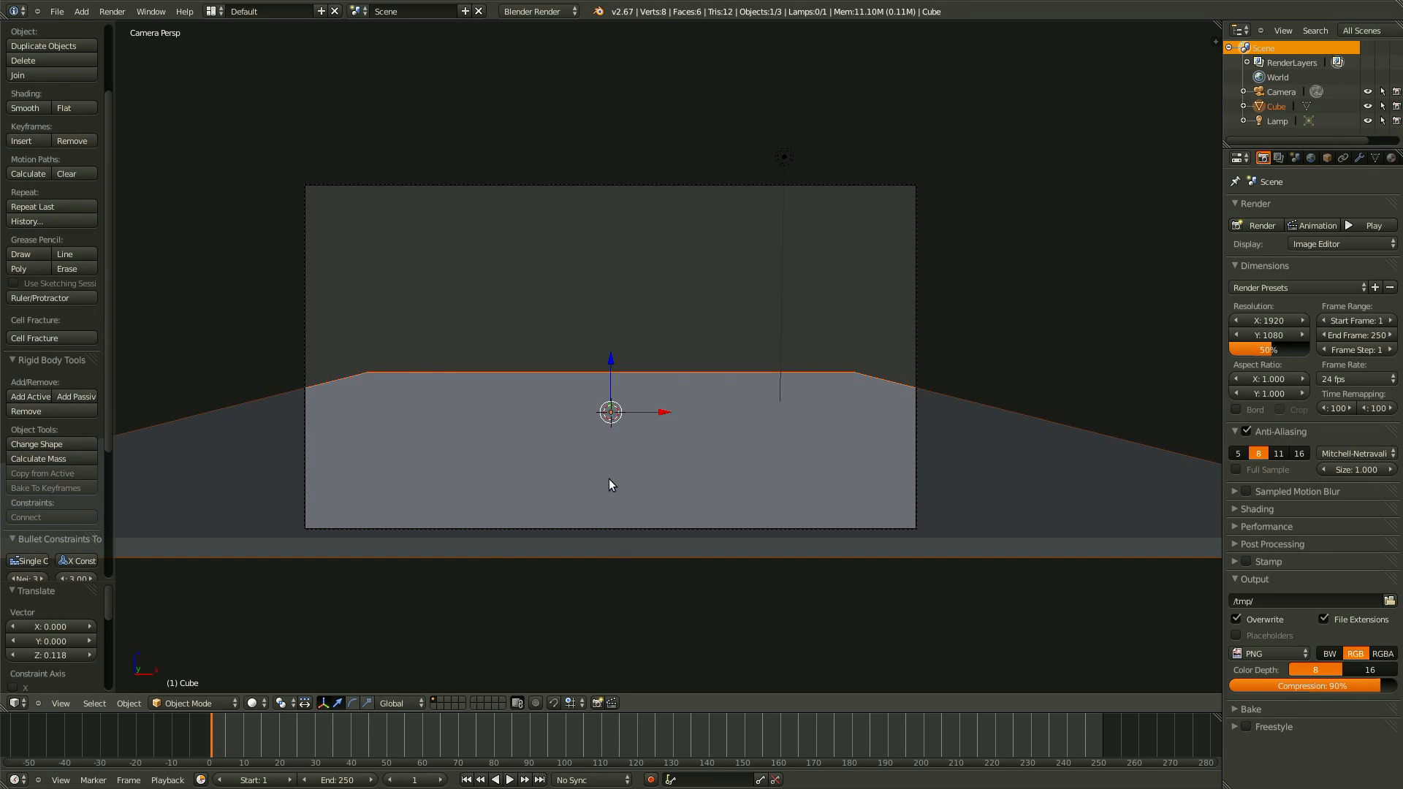
{"action": "key", "text": "KP_0"}
{"action": "key", "text": "KP_3"}
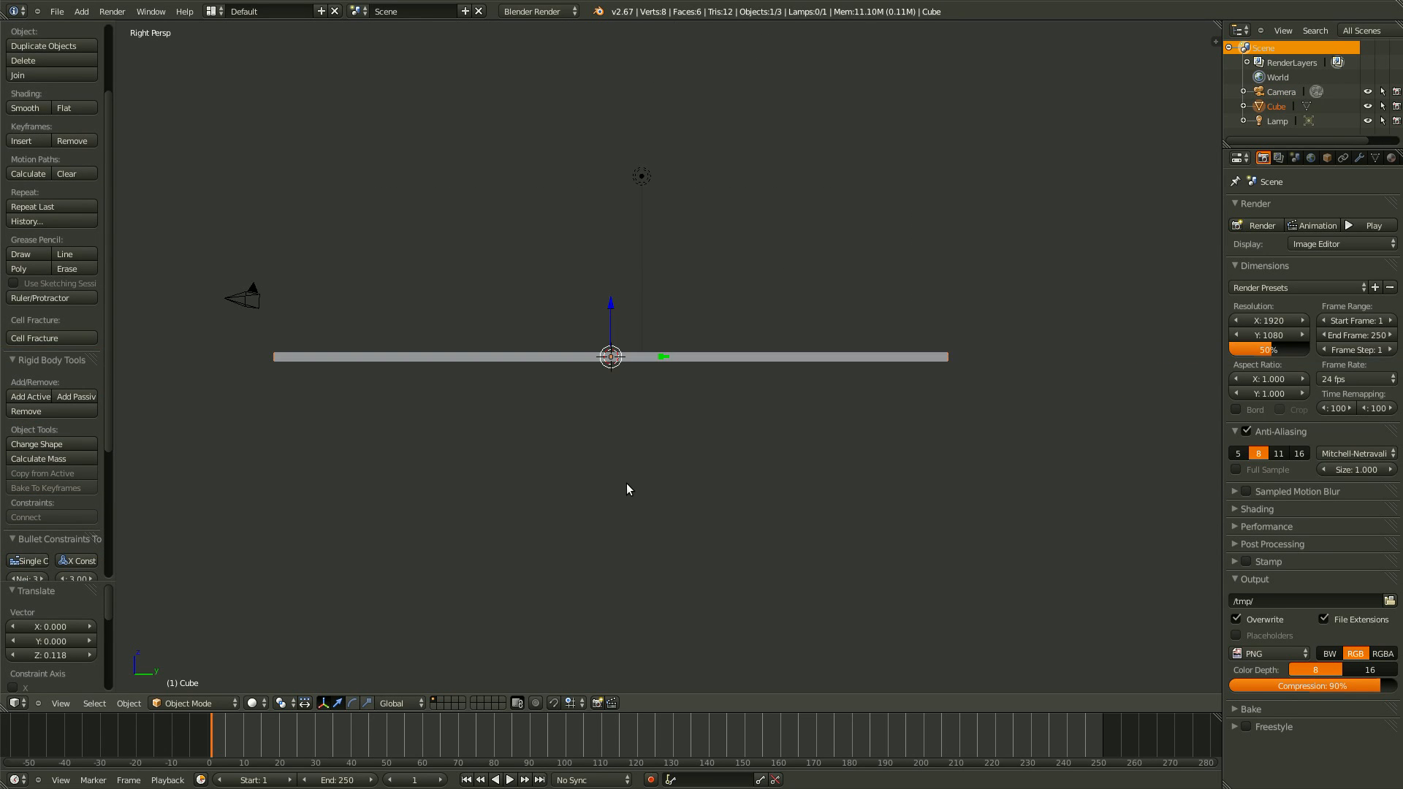
{"action": "key", "text": "KP_5"}
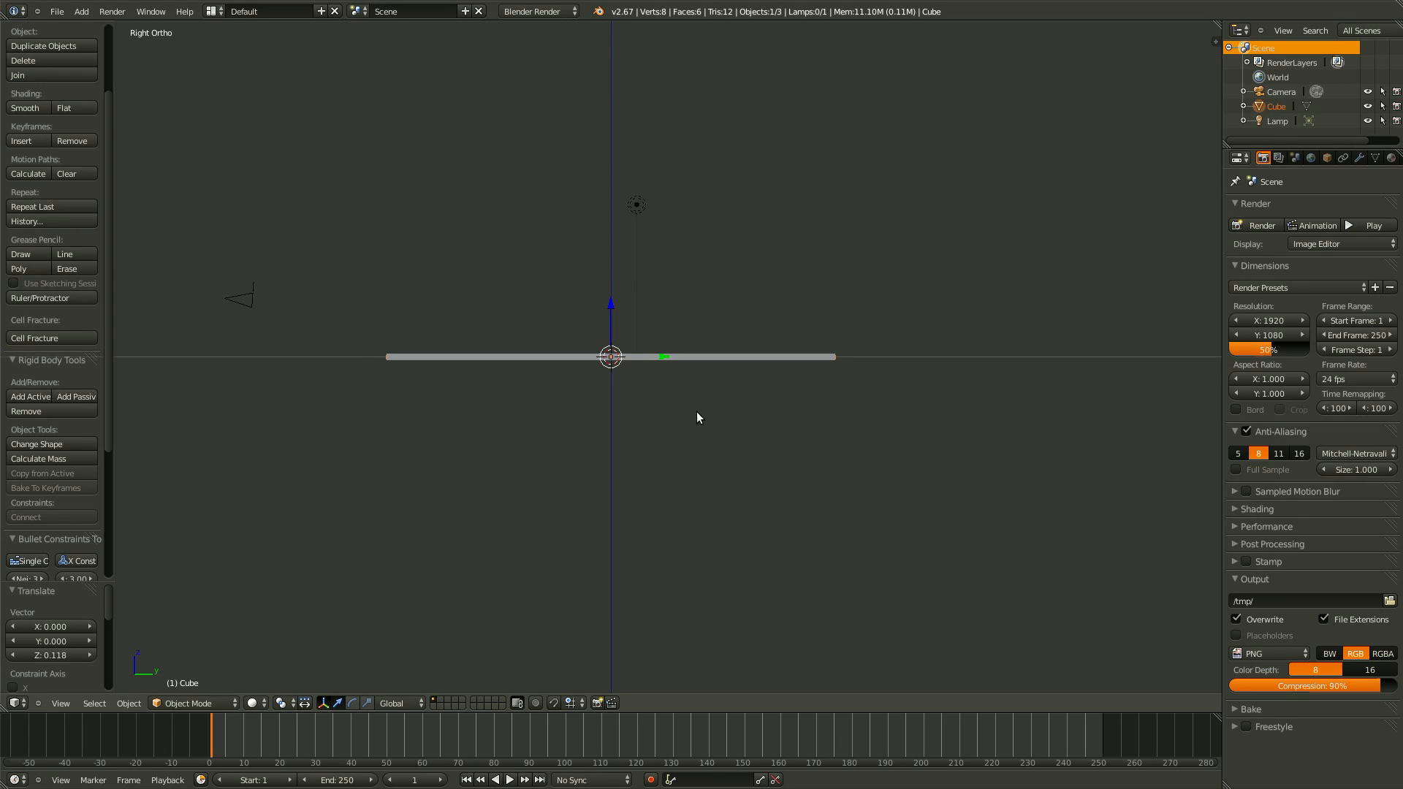
{"action": "scroll", "coordinate": [615, 387], "scroll_direction": "up", "scroll_amount": 2}
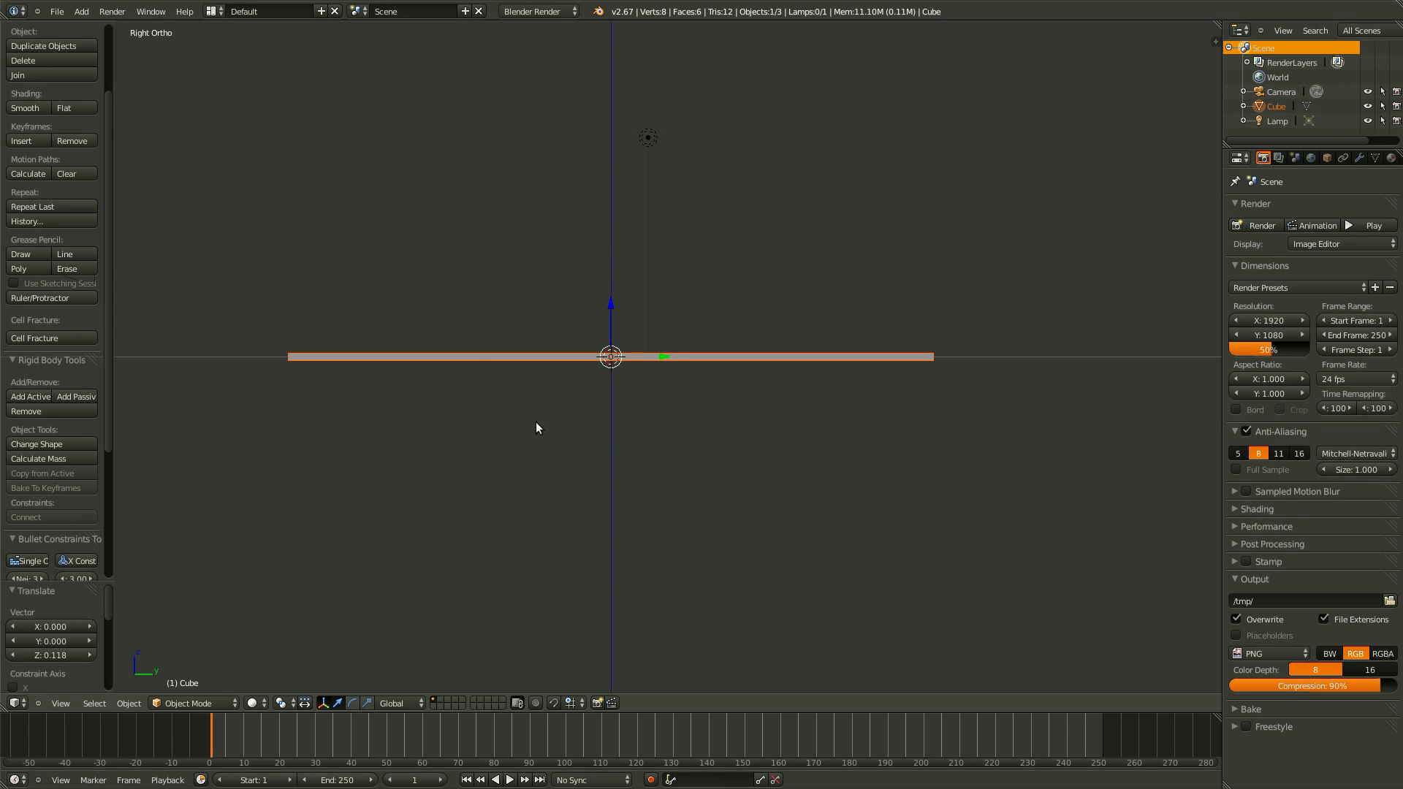
{"action": "key", "text": "shift+d"}
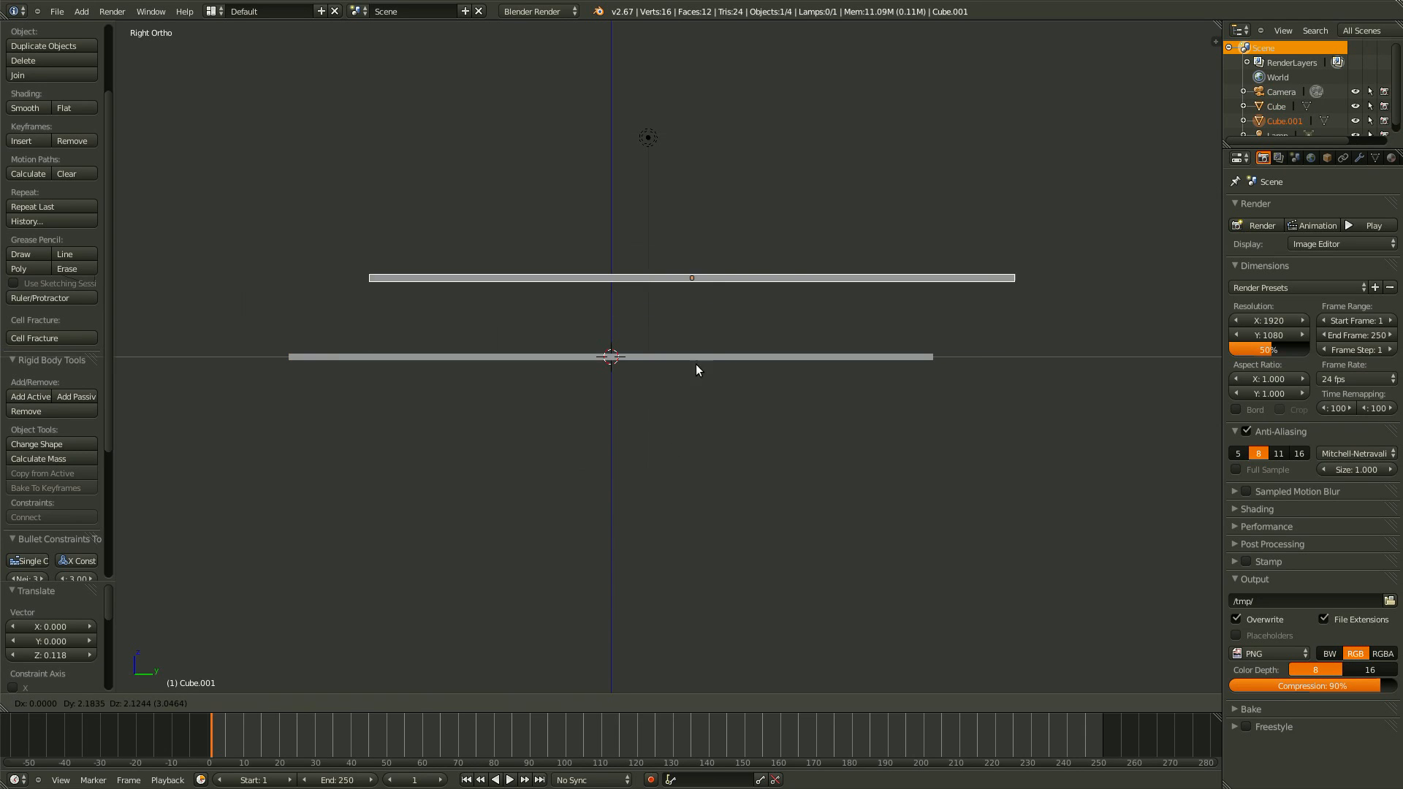
{"action": "right_click", "coordinate": [687, 469]}
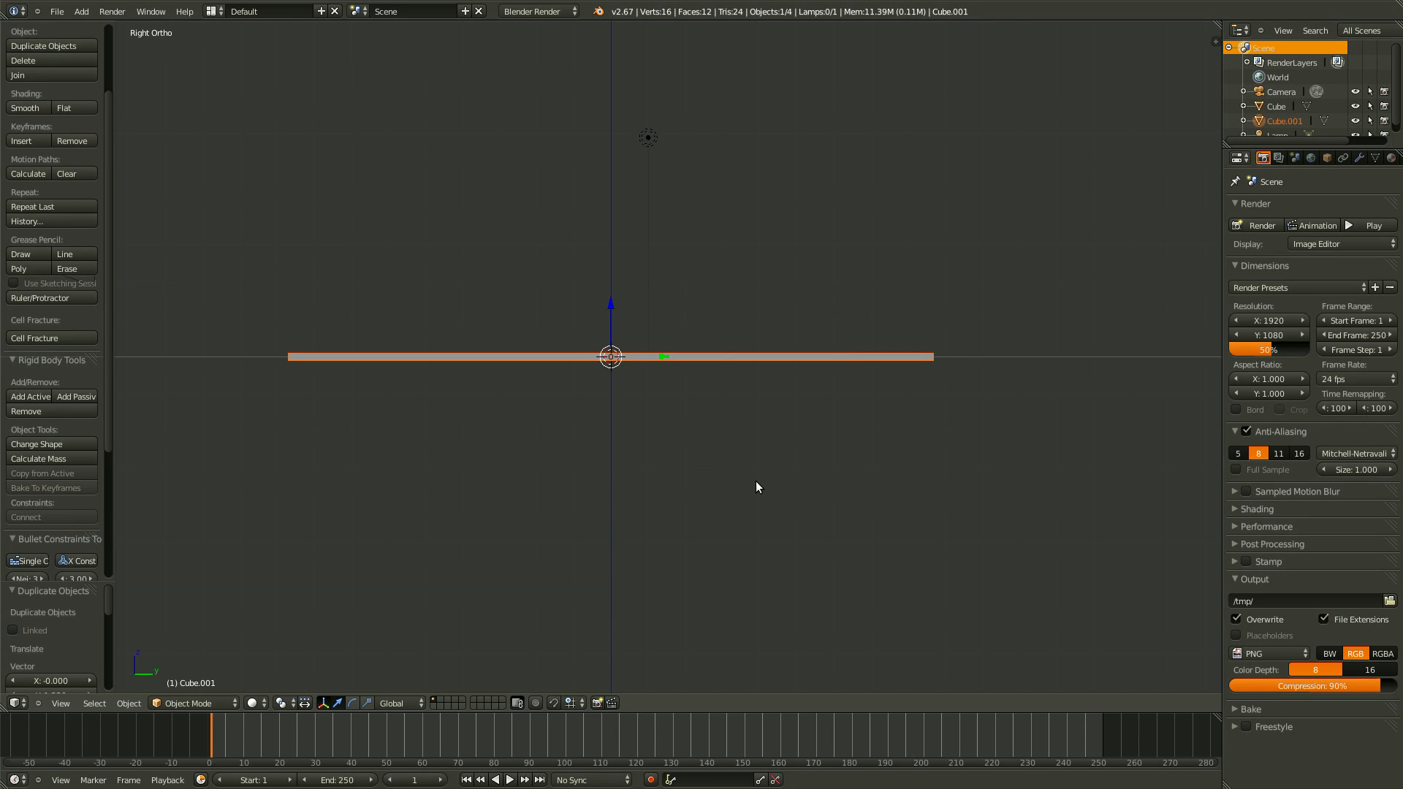
{"action": "type", "text": "rx90"}
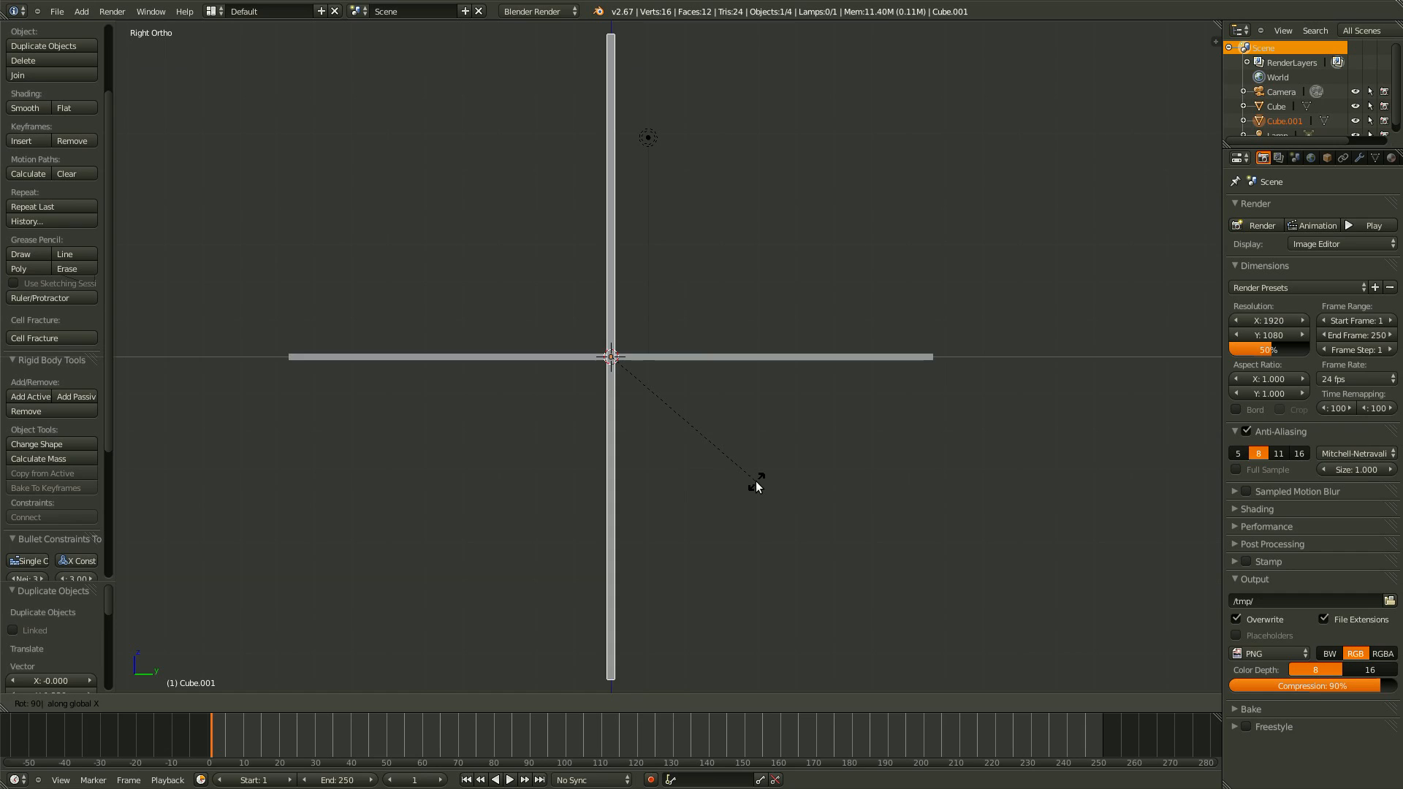
{"action": "key", "text": "Return"}
Move the upright copy to the floor's back edge, about 8.87 in Y and 8.55 in Z, then nudge it about -0.05 in Y.
{"action": "scroll", "coordinate": [736, 472], "scroll_direction": "down", "scroll_amount": 4}
{"action": "scroll", "coordinate": [653, 481], "scroll_direction": "up", "scroll_amount": 2}
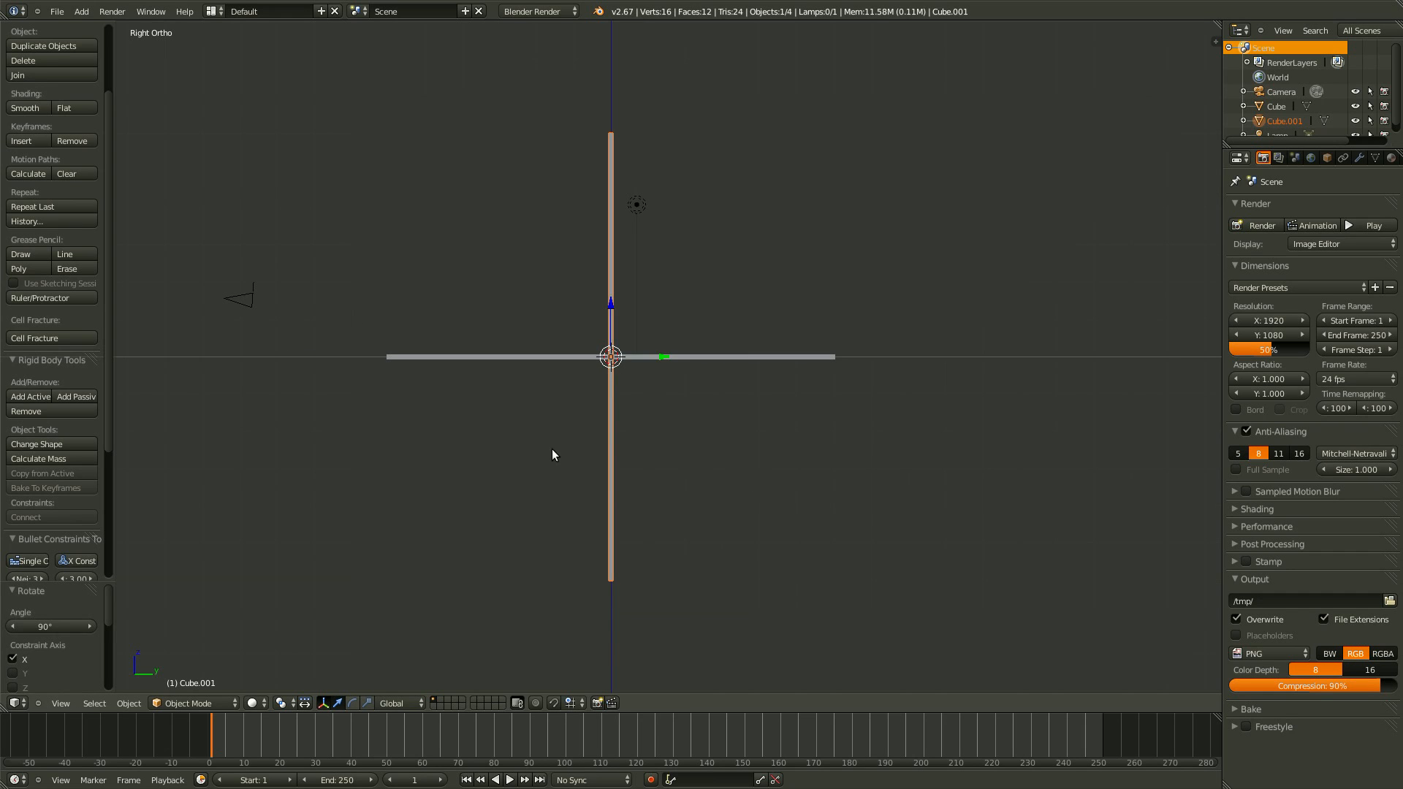
{"action": "key", "text": "g"}
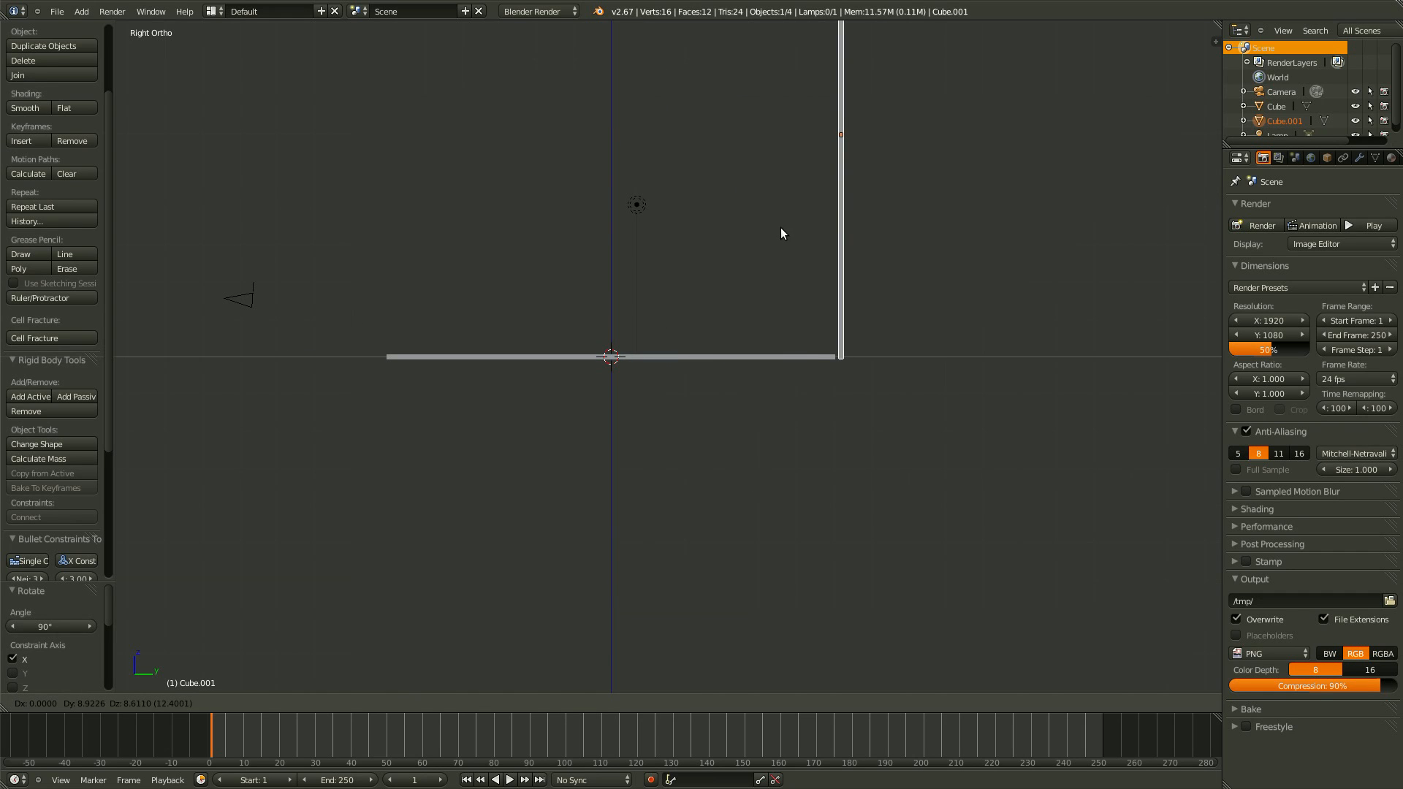
{"action": "left_click", "coordinate": [781, 228]}
{"action": "scroll", "coordinate": [768, 404], "scroll_direction": "up", "scroll_amount": 1}
{"action": "scroll", "coordinate": [769, 405], "scroll_direction": "down", "scroll_amount": 2}
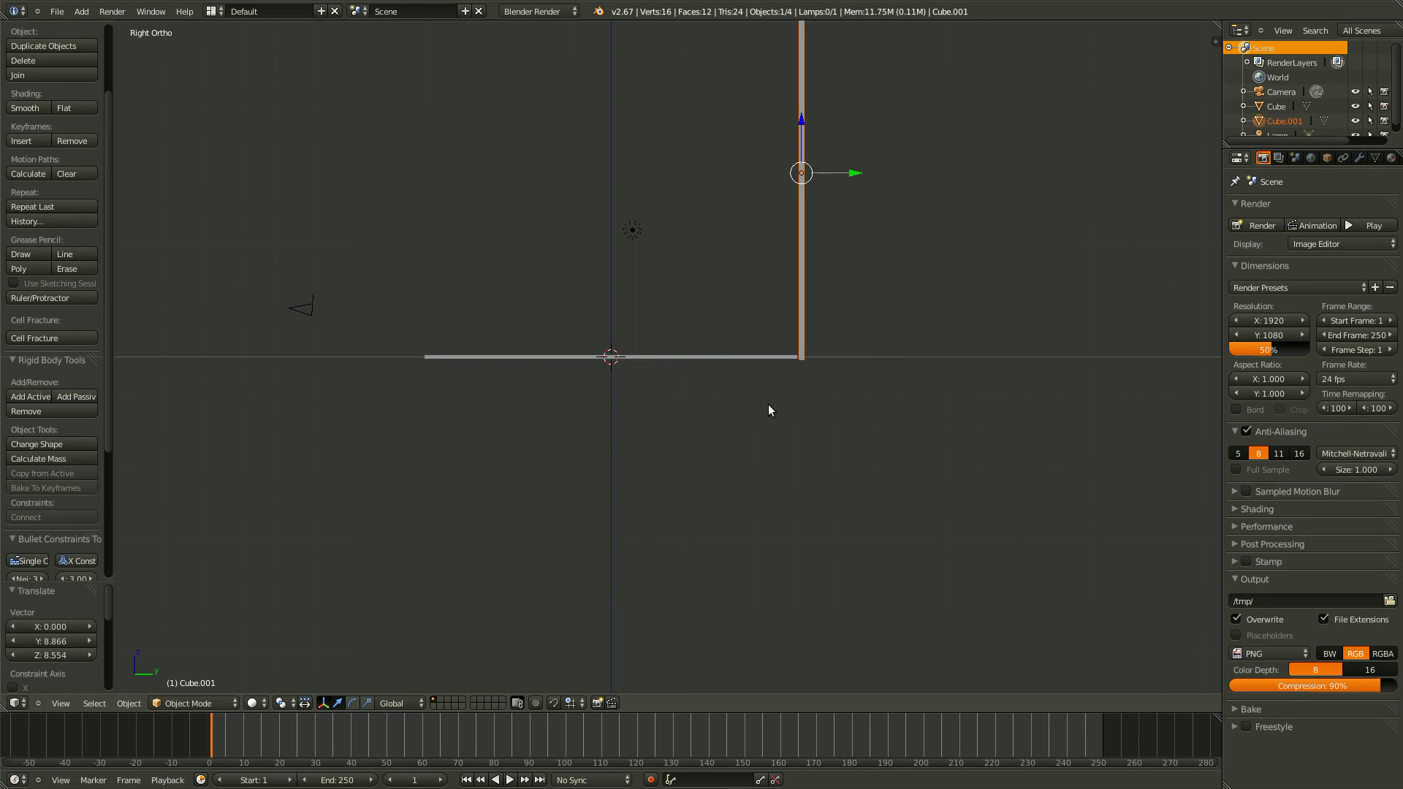
{"action": "key", "text": "KP_7"}
{"action": "scroll", "coordinate": [686, 374], "scroll_direction": "up", "scroll_amount": 3}
{"action": "key", "text": "g"}
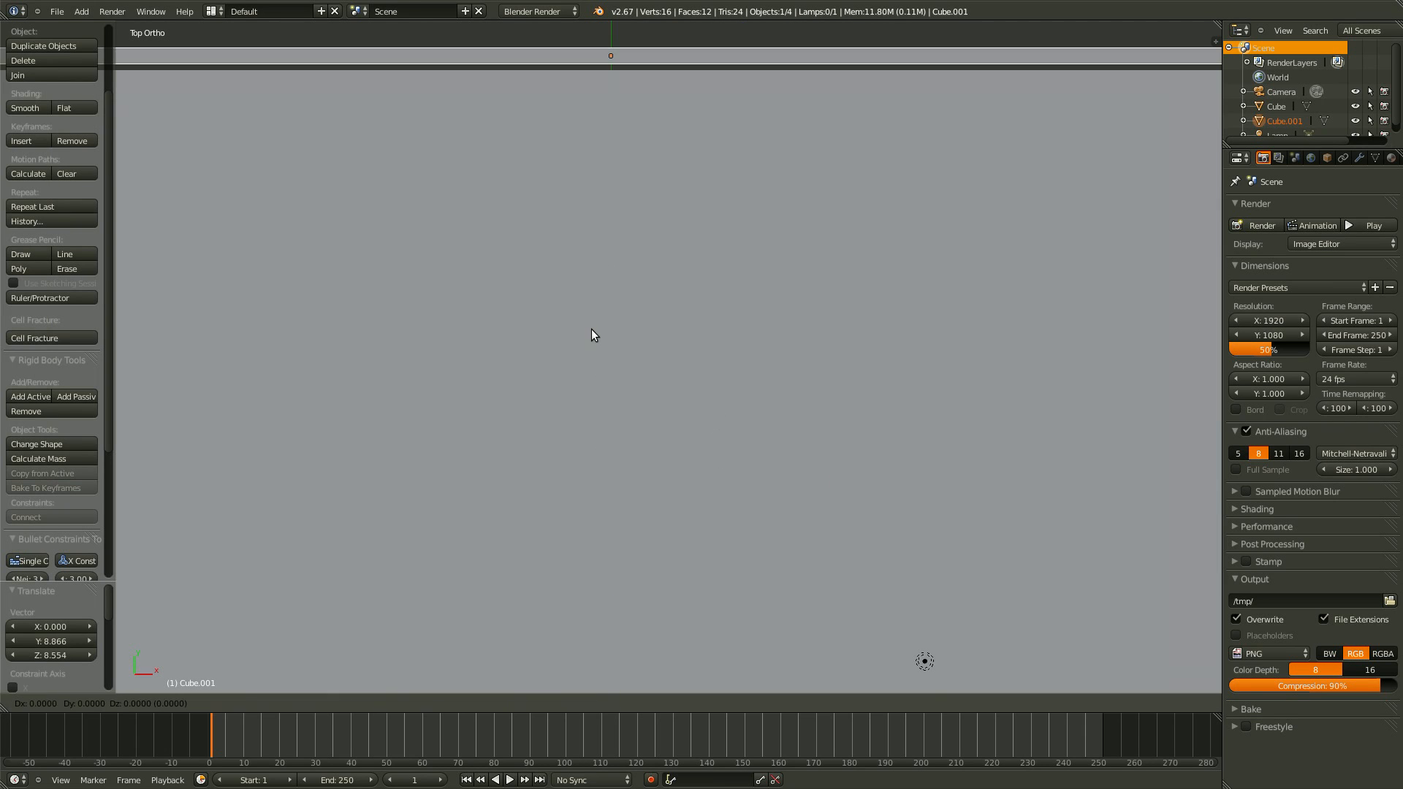
{"action": "left_click", "coordinate": [593, 381]}
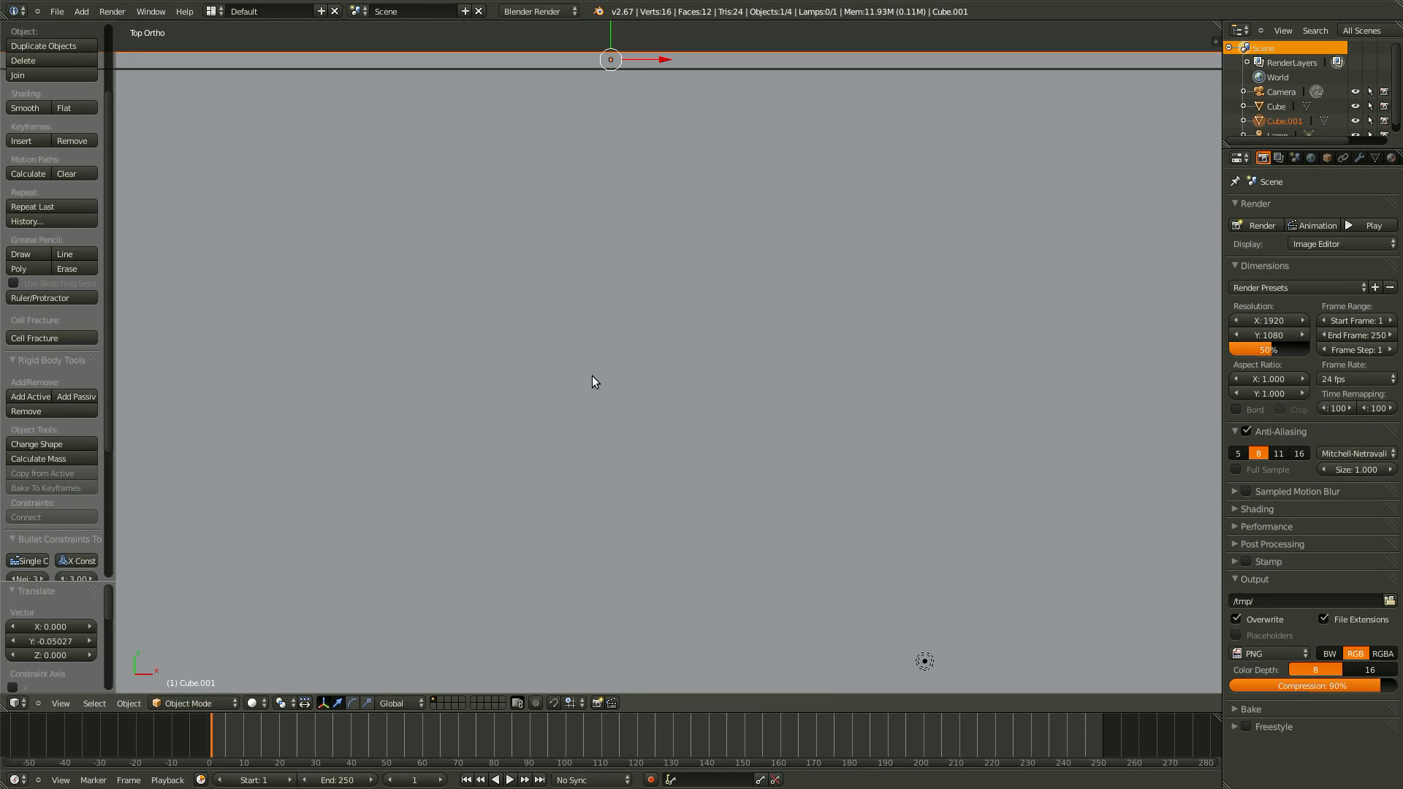
Scale the back wall along Z by about 0.685 and lower it about 2.5 units to meet the floor.
{"action": "middle_click_drag", "start_coordinate": [592, 376], "coordinate": [752, 428]}
{"action": "scroll", "coordinate": [751, 442], "scroll_direction": "down", "scroll_amount": 5}
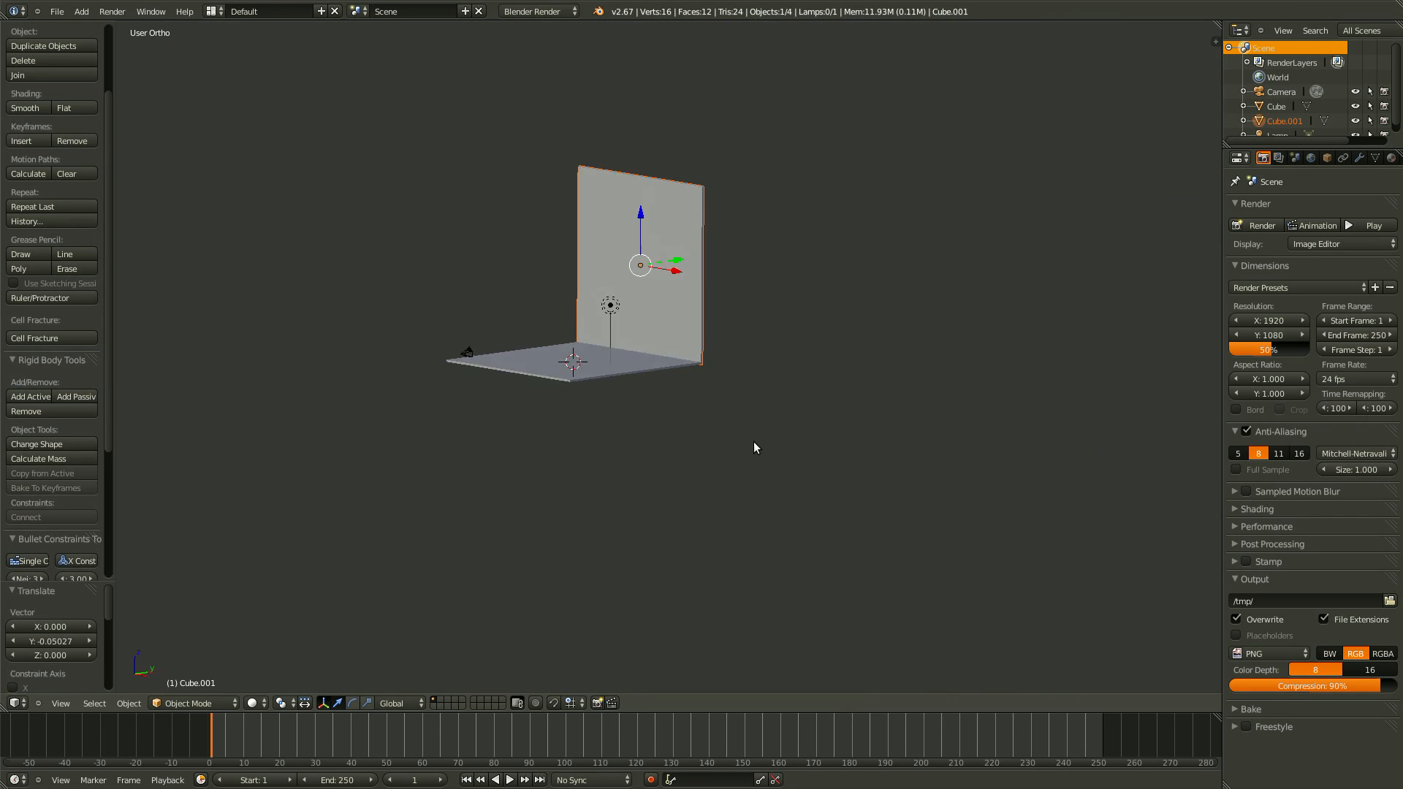
{"action": "key", "text": "KP_3"}
{"action": "key", "text": "s"}
{"action": "key", "text": "z"}
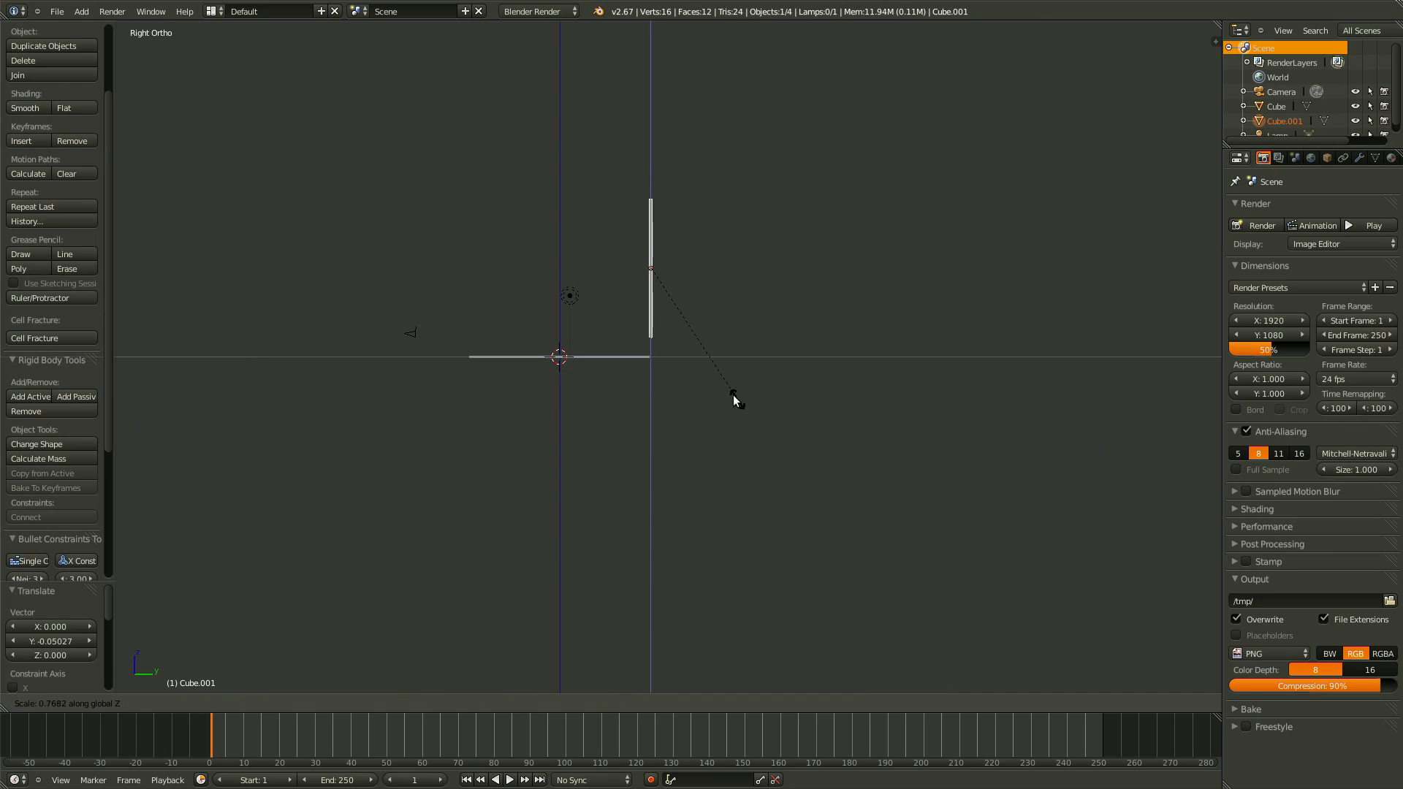
{"action": "left_click", "coordinate": [733, 386]}
{"action": "key", "text": "g"}
{"action": "key", "text": "z"}
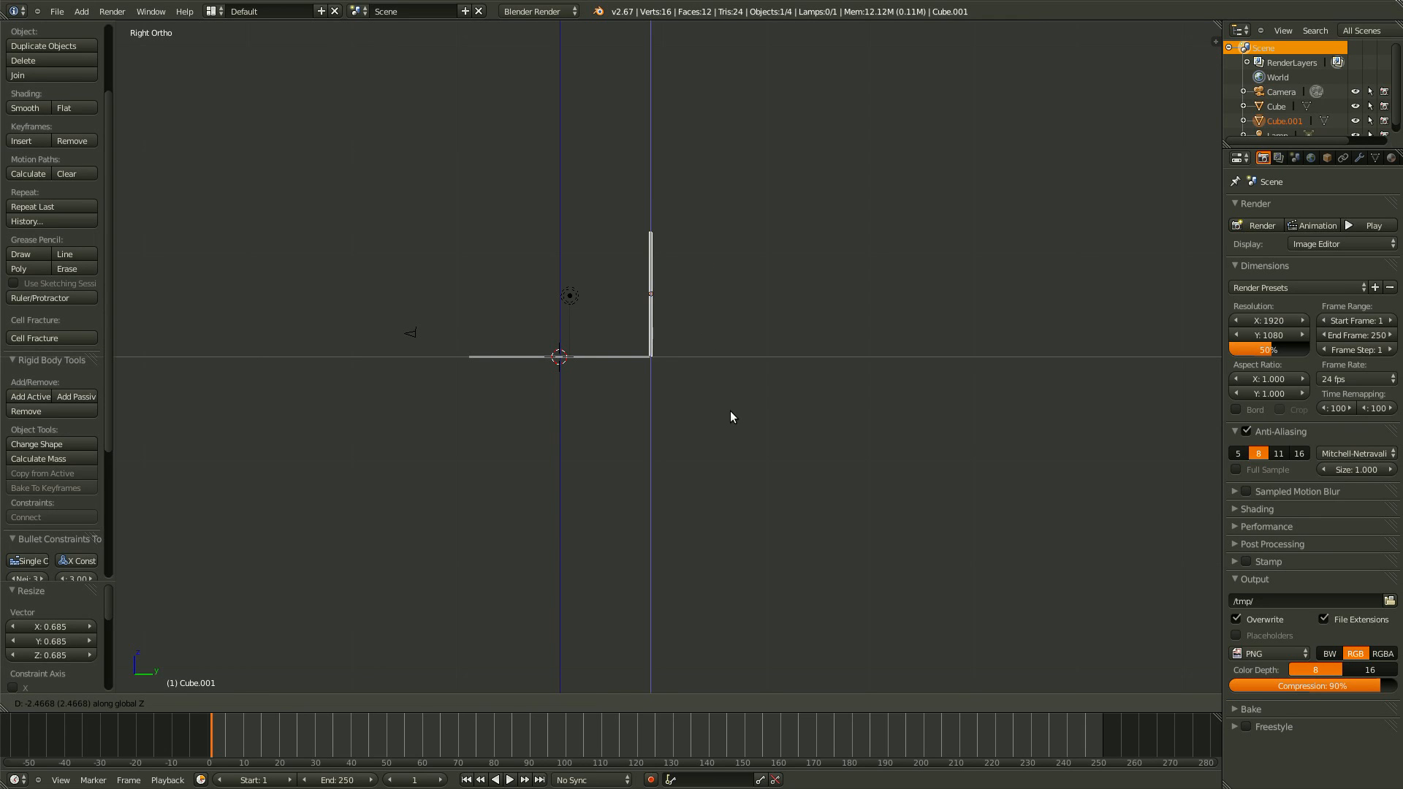
{"action": "left_click", "coordinate": [731, 407]}
Delete the scene's lamp.
{"action": "key", "text": "KP_Decimal"}
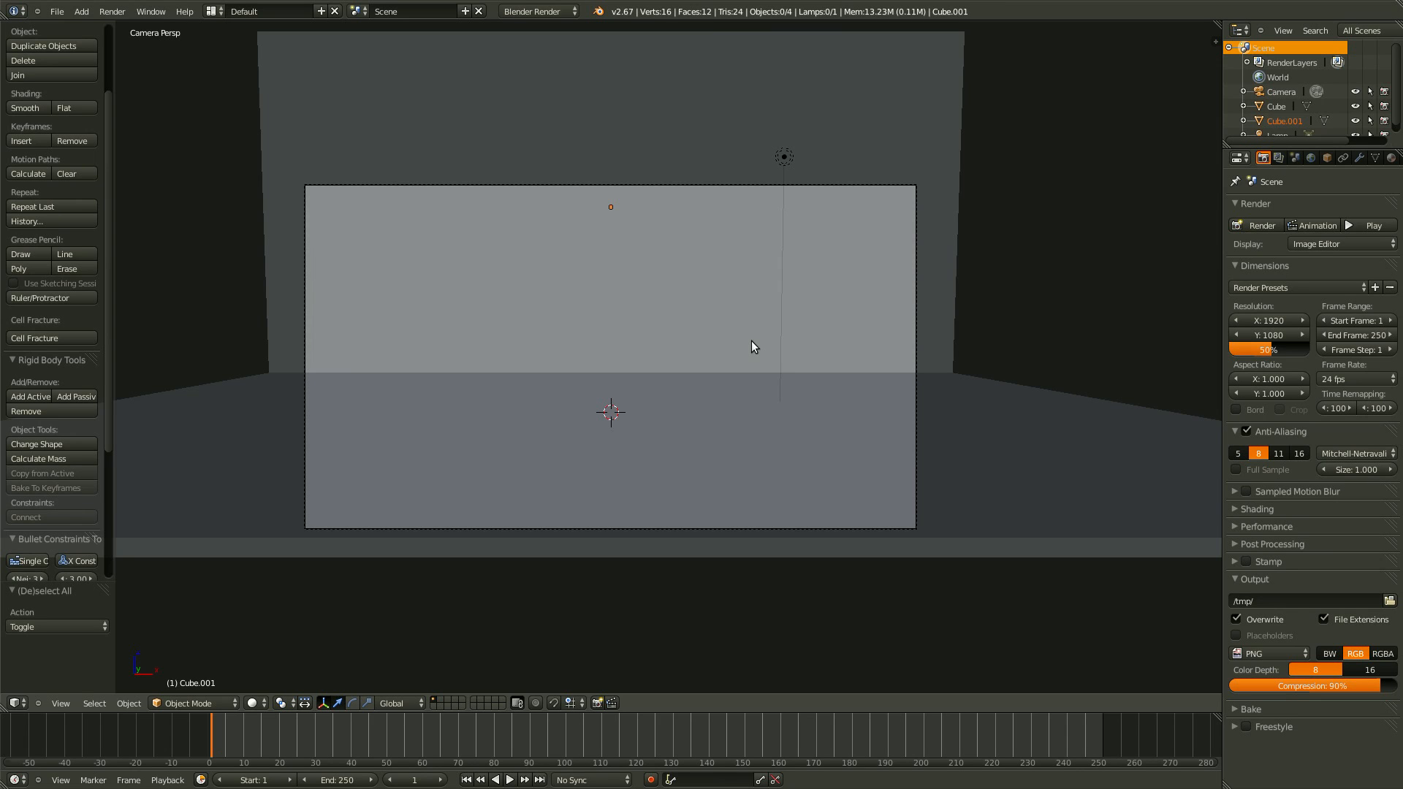
{"action": "right_click", "coordinate": [785, 156]}
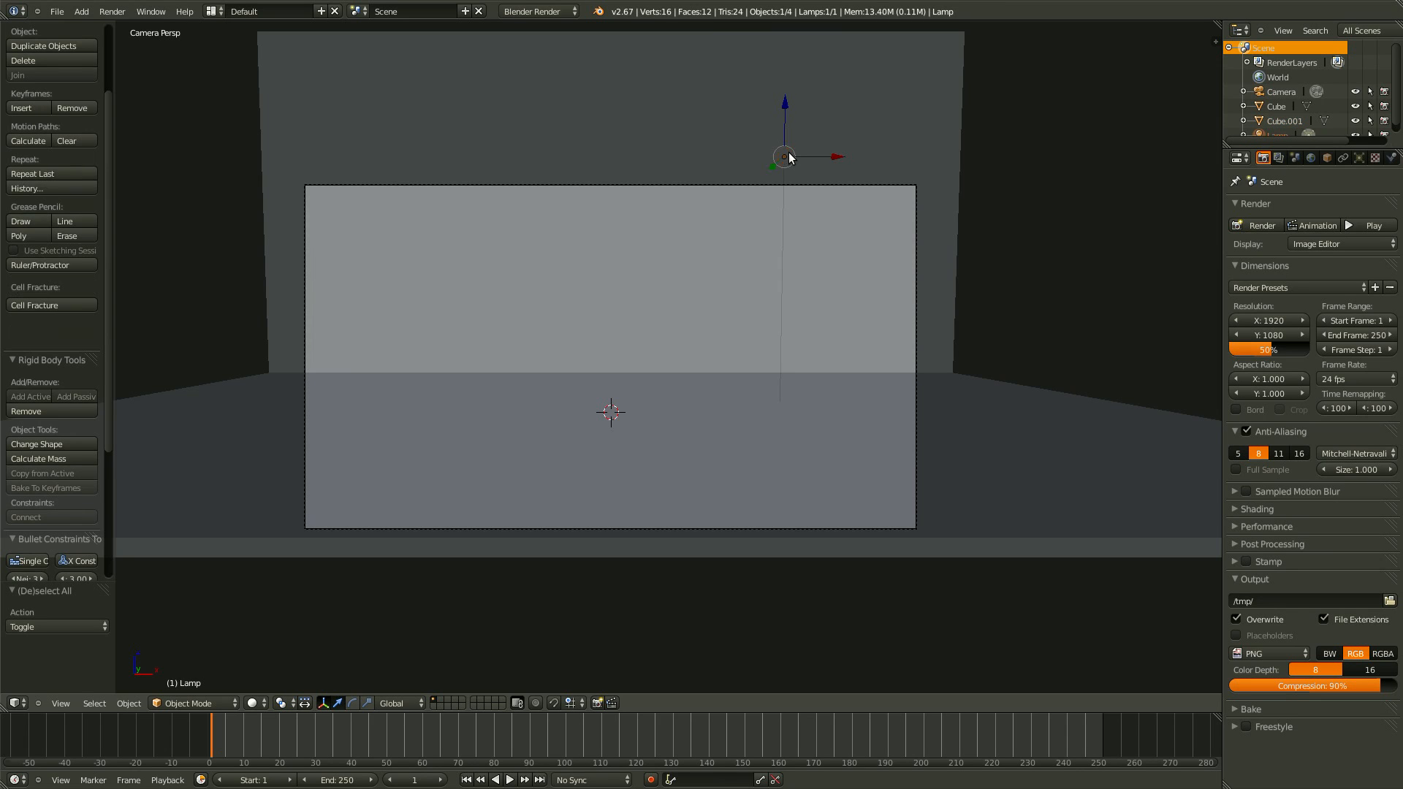
{"action": "key", "text": "x"}
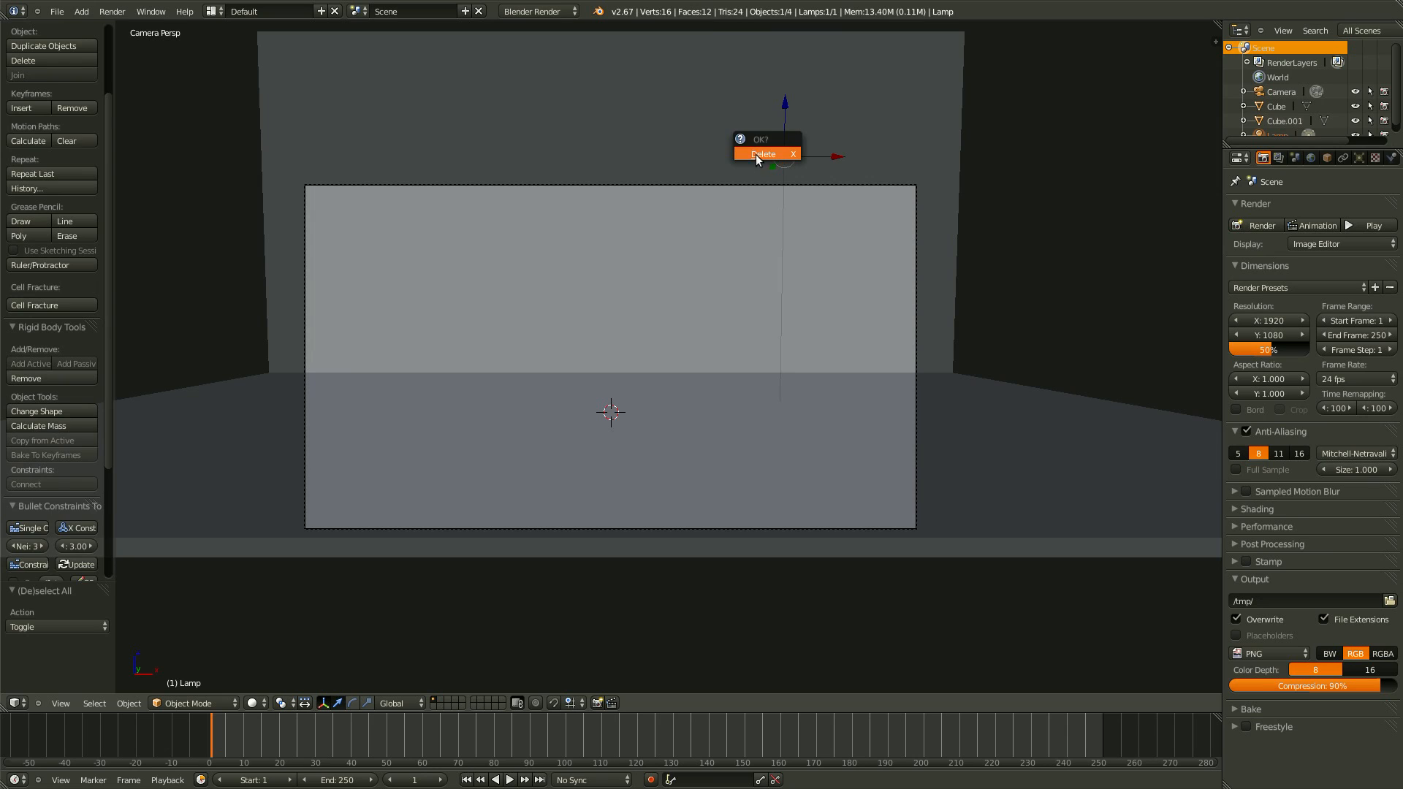
{"action": "left_click", "coordinate": [759, 158]}
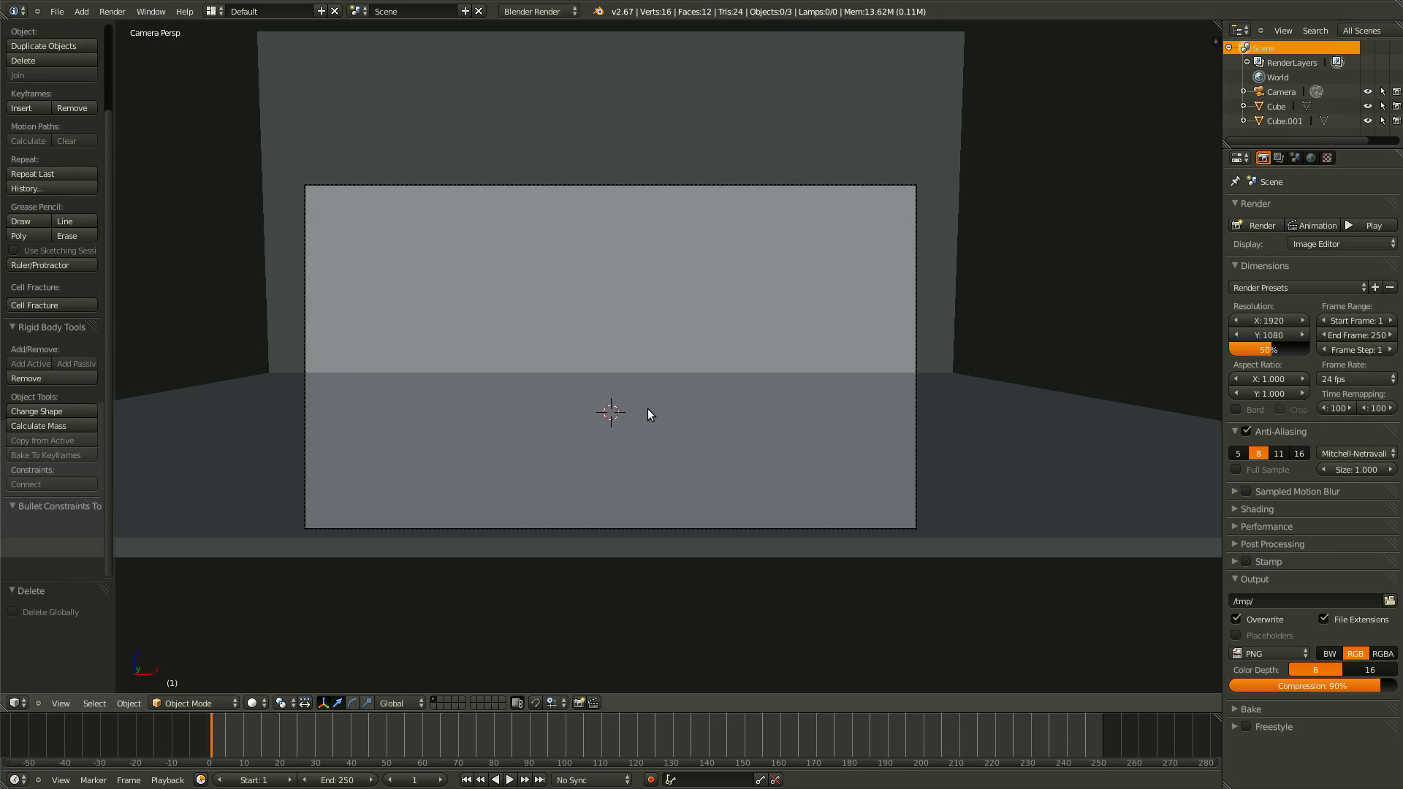
{"action": "key", "text": "shift+a"}
{"action": "scroll", "coordinate": [656, 344], "scroll_direction": "down", "scroll_amount": 6}
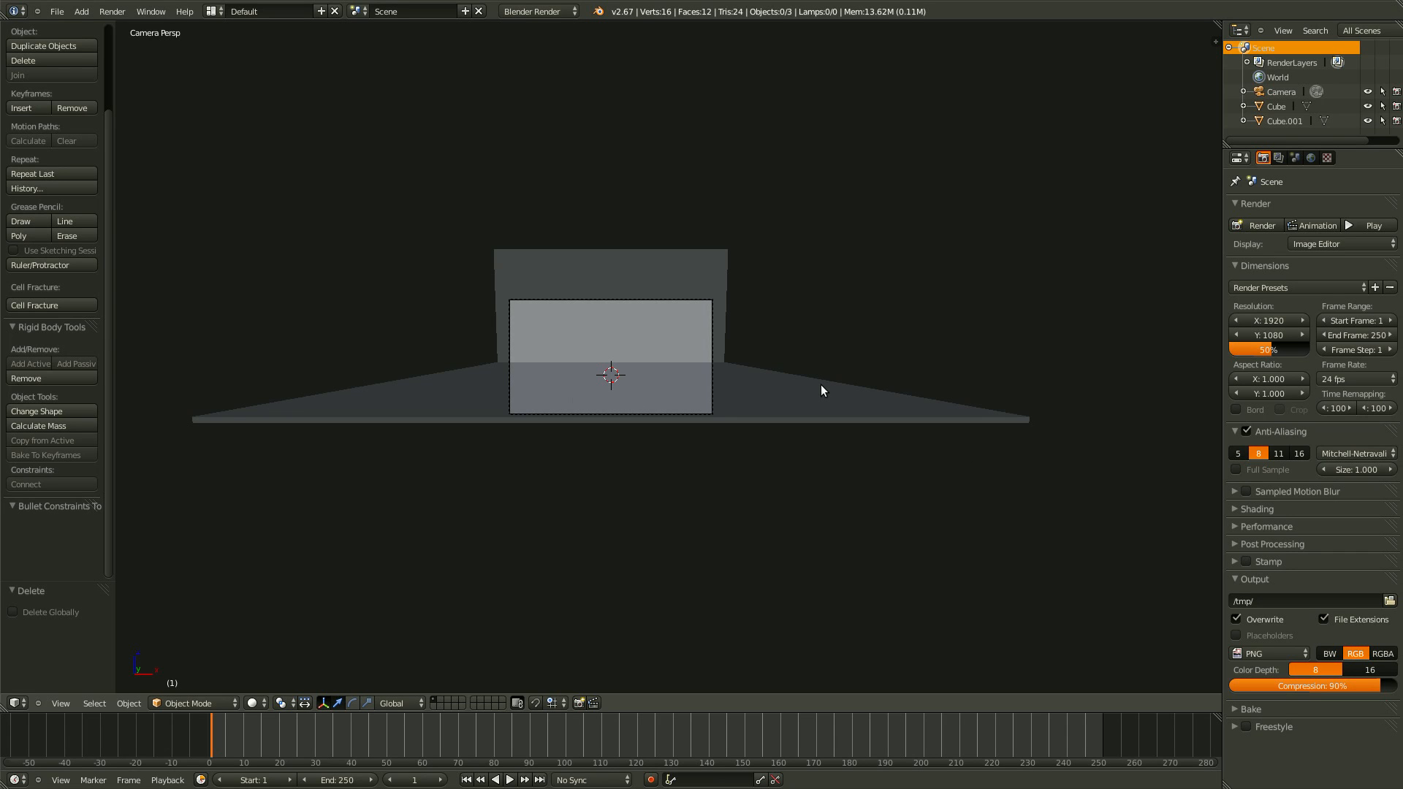
{"action": "middle_click_drag", "start_coordinate": [823, 431], "coordinate": [658, 424]}
{"action": "scroll", "coordinate": [651, 211], "scroll_direction": "down", "scroll_amount": 2}
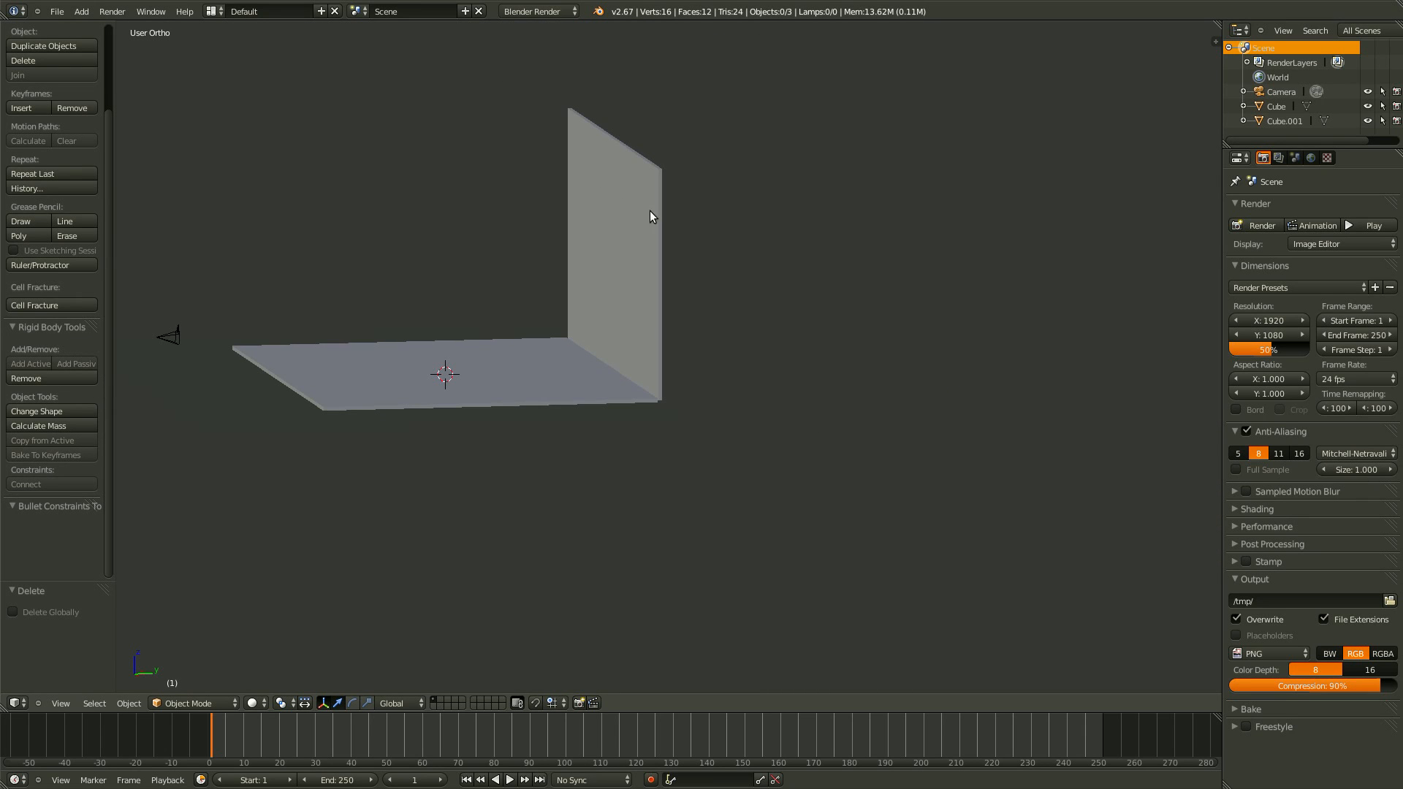
{"action": "middle_click_drag", "start_coordinate": [563, 409], "coordinate": [622, 428]}
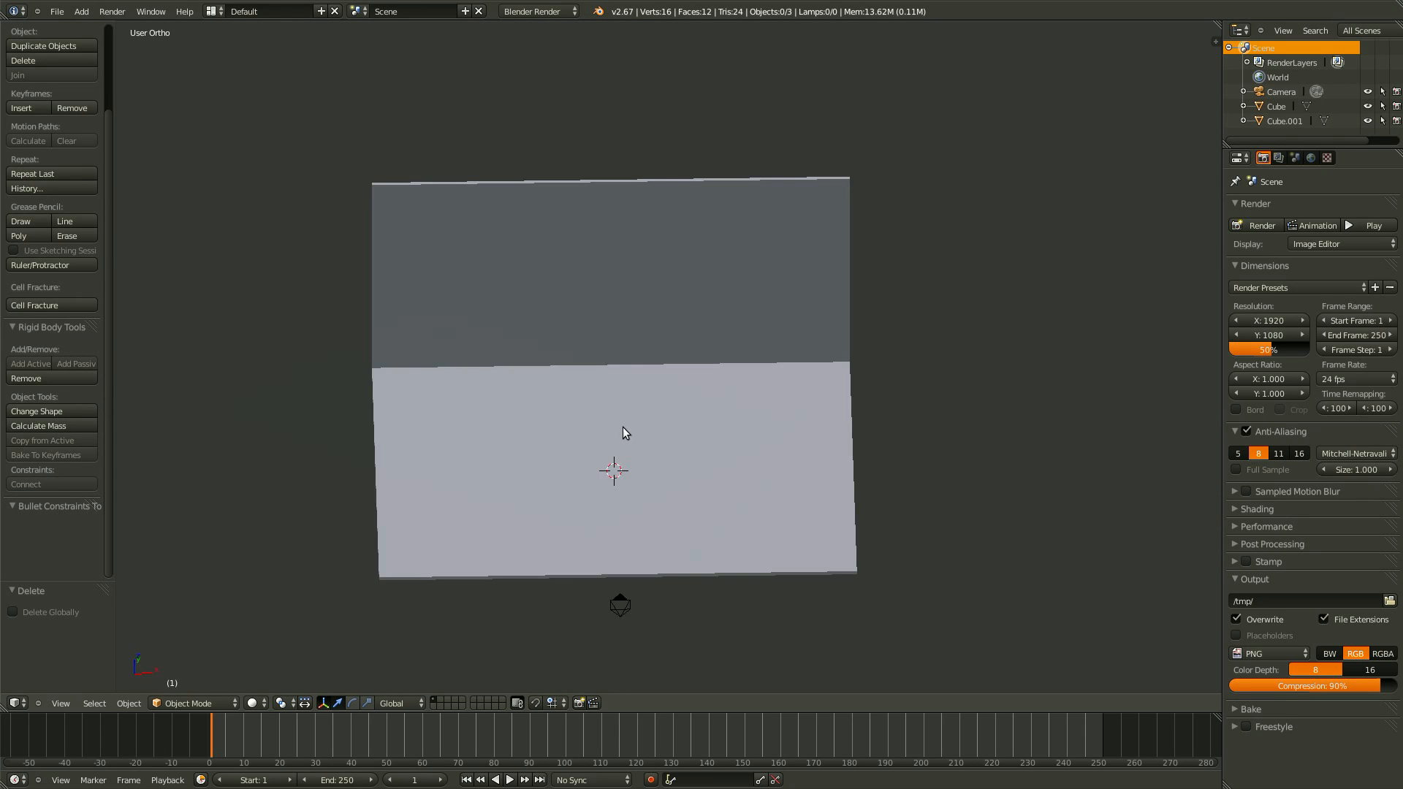
Move the camera about 2.735 units along Y, closer to the floor's front edge.
{"action": "scroll", "coordinate": [636, 458], "scroll_direction": "down", "scroll_amount": 1}
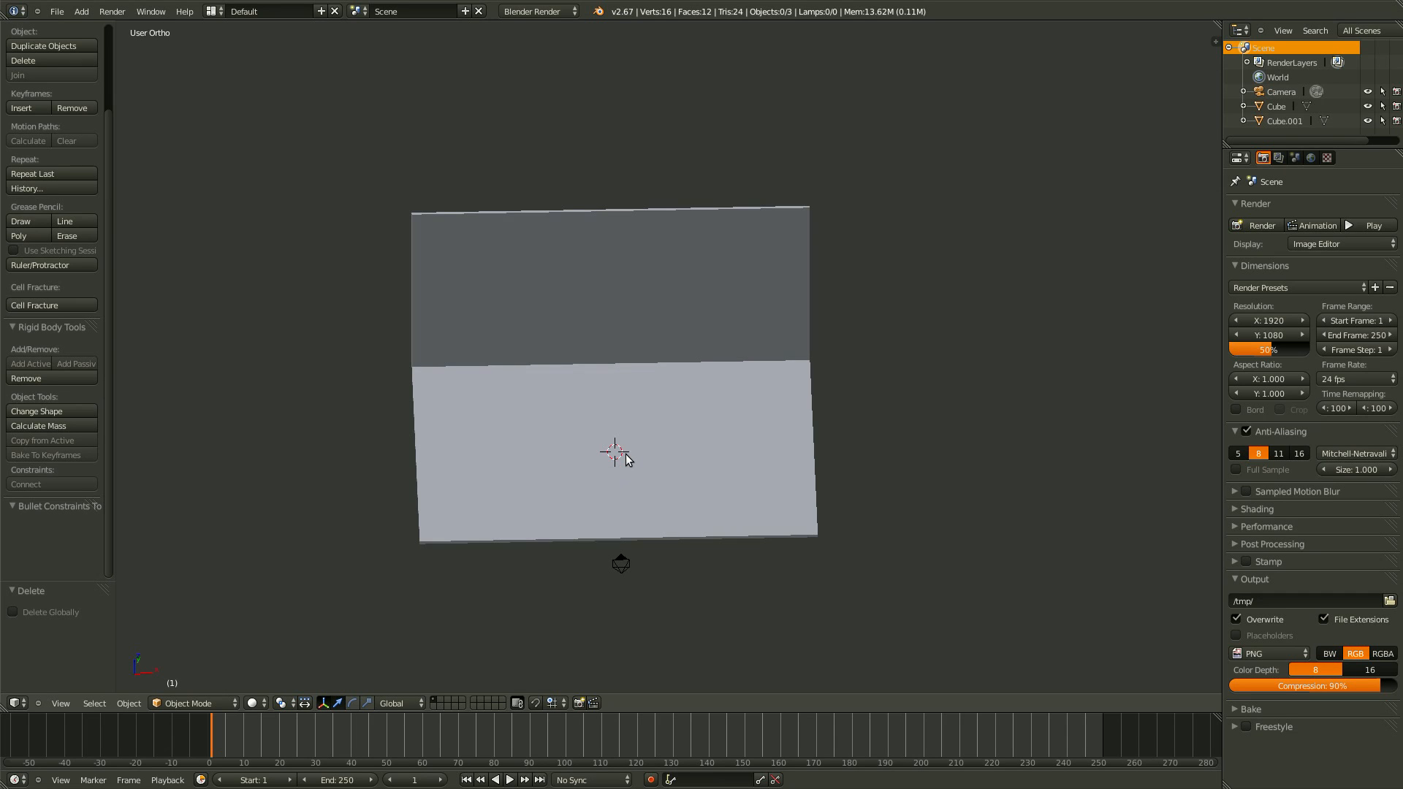
{"action": "key", "text": "KP_7"}
{"action": "scroll", "coordinate": [624, 454], "scroll_direction": "down", "scroll_amount": 2, "text": "shift"}
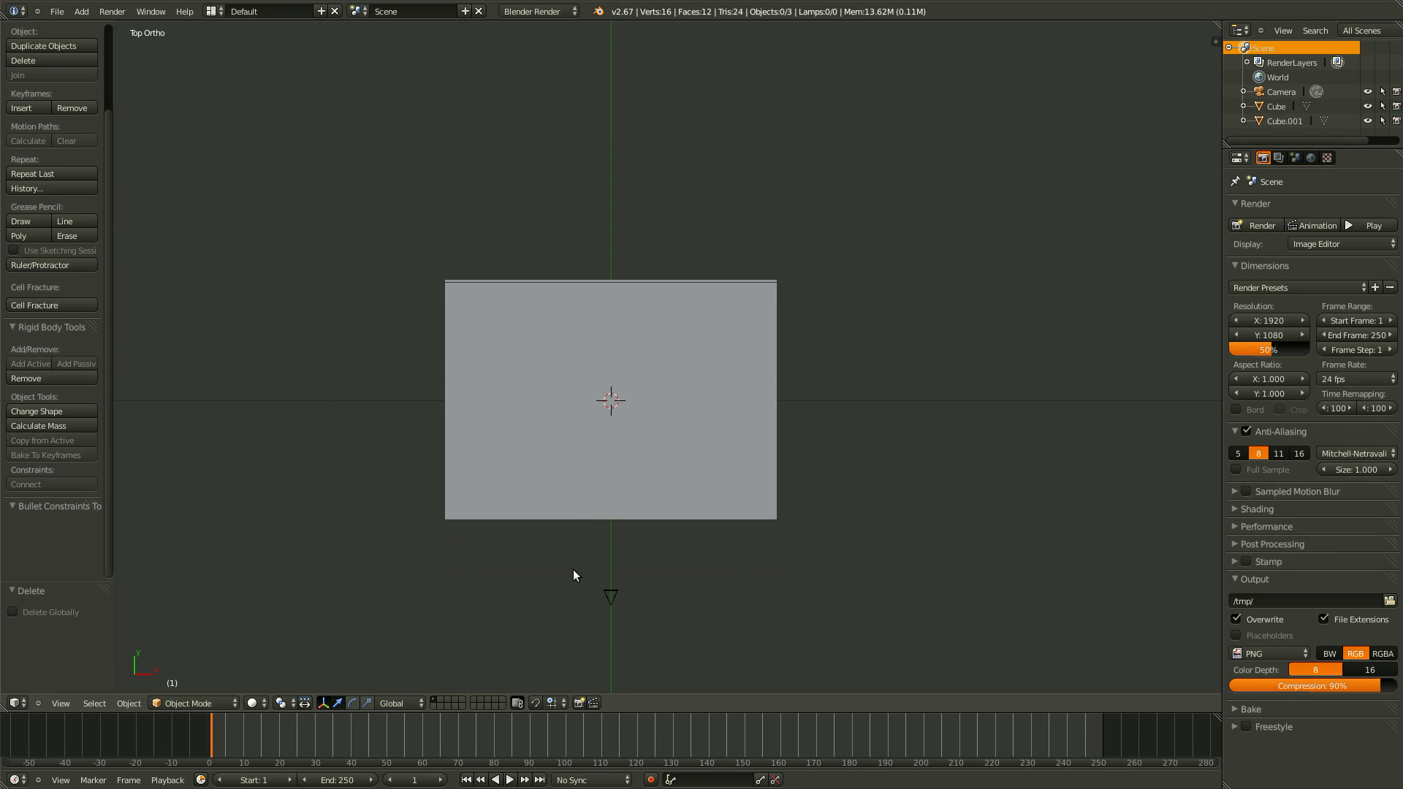
{"action": "scroll", "coordinate": [585, 573], "scroll_direction": "down", "scroll_amount": 1, "text": "shift"}
{"action": "right_click", "coordinate": [610, 578]}
{"action": "left_click_drag", "start_coordinate": [607, 576], "coordinate": [603, 545]}
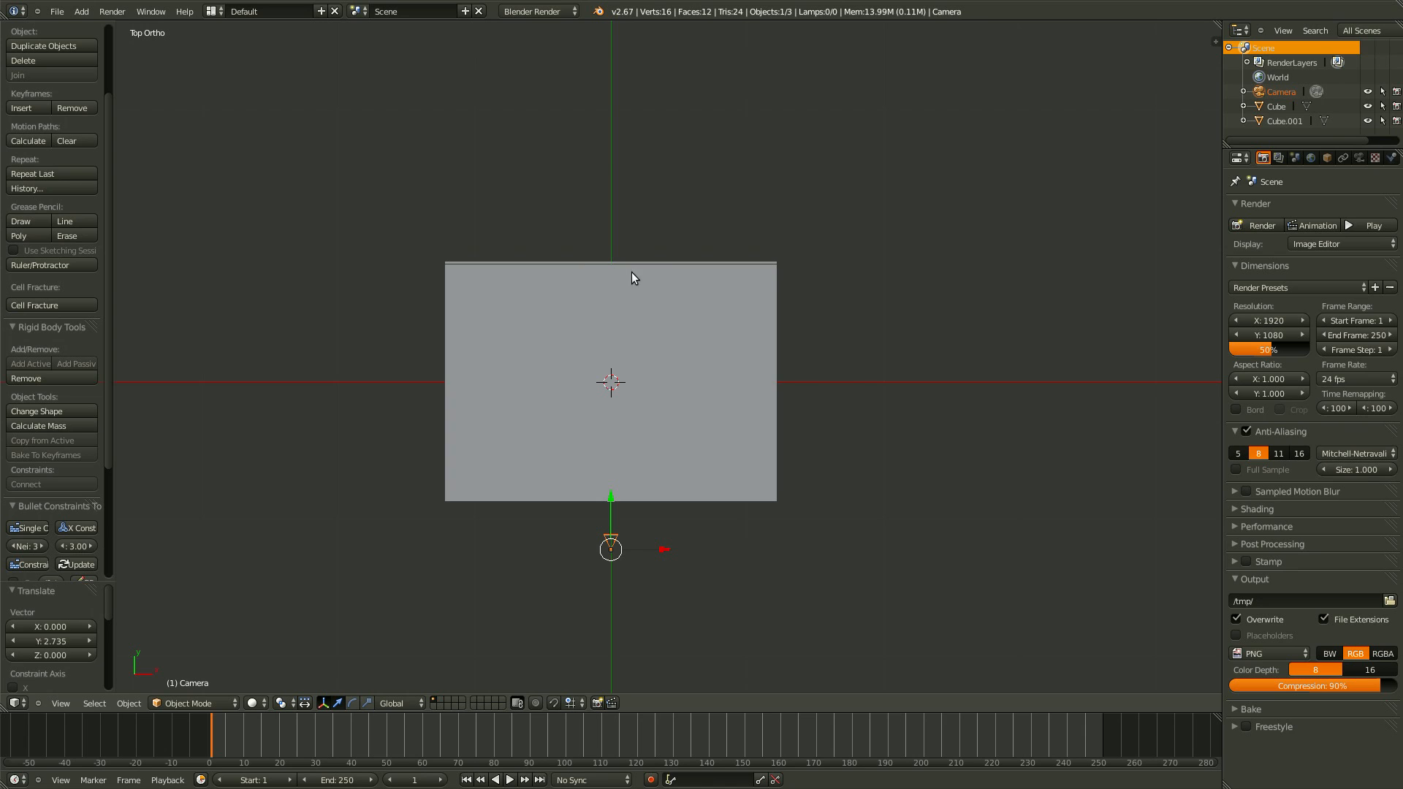
Add a plane mesh at the scene's origin and rename it lamp_key.
{"action": "middle_click_drag", "start_coordinate": [674, 497], "coordinate": [536, 315]}
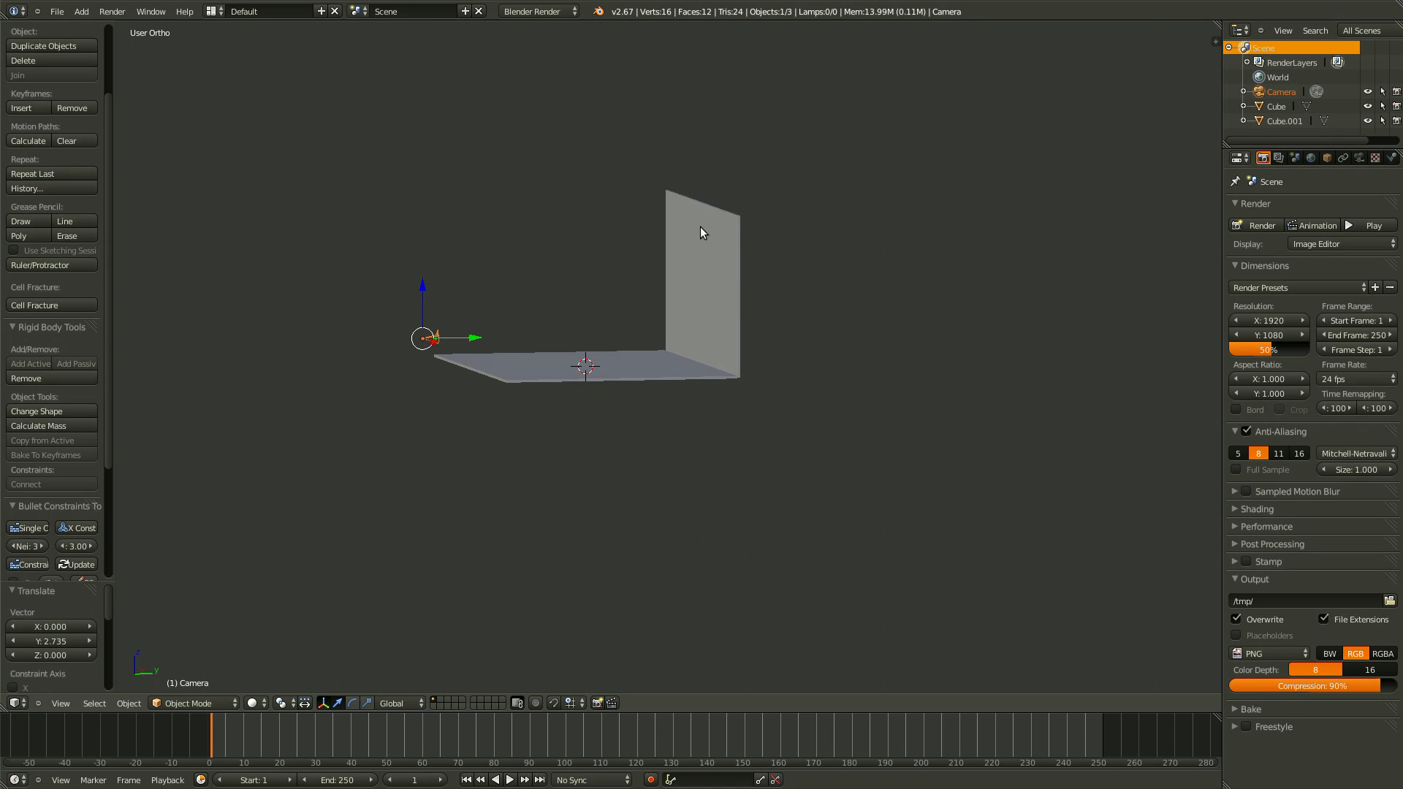
{"action": "middle_click_drag", "start_coordinate": [491, 611], "coordinate": [709, 527]}
{"action": "key", "text": "shift+a"}
{"action": "left_click", "coordinate": [738, 516]}
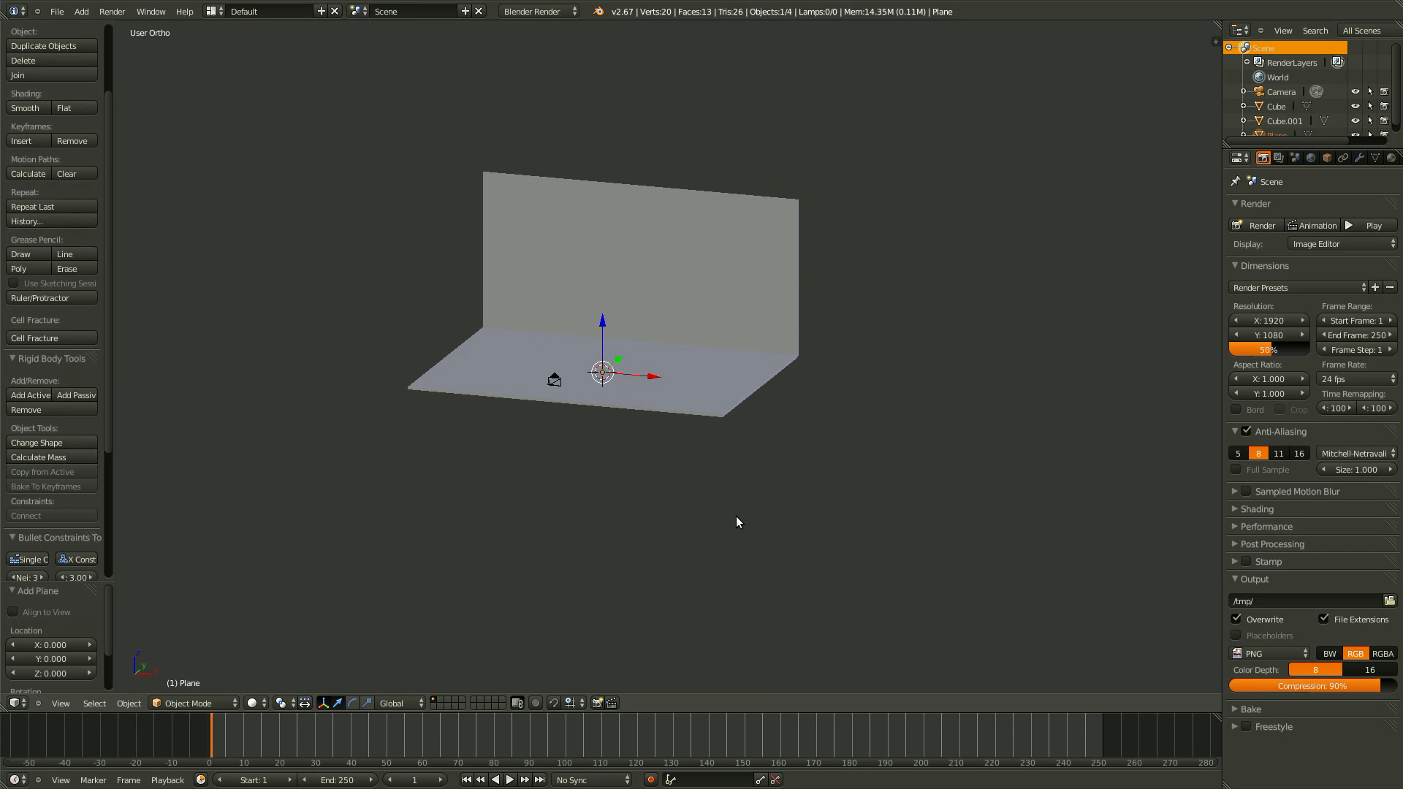
{"action": "left_click", "coordinate": [1327, 158]}
{"action": "left_click", "coordinate": [1283, 208]}
{"action": "type", "text": "lam"}
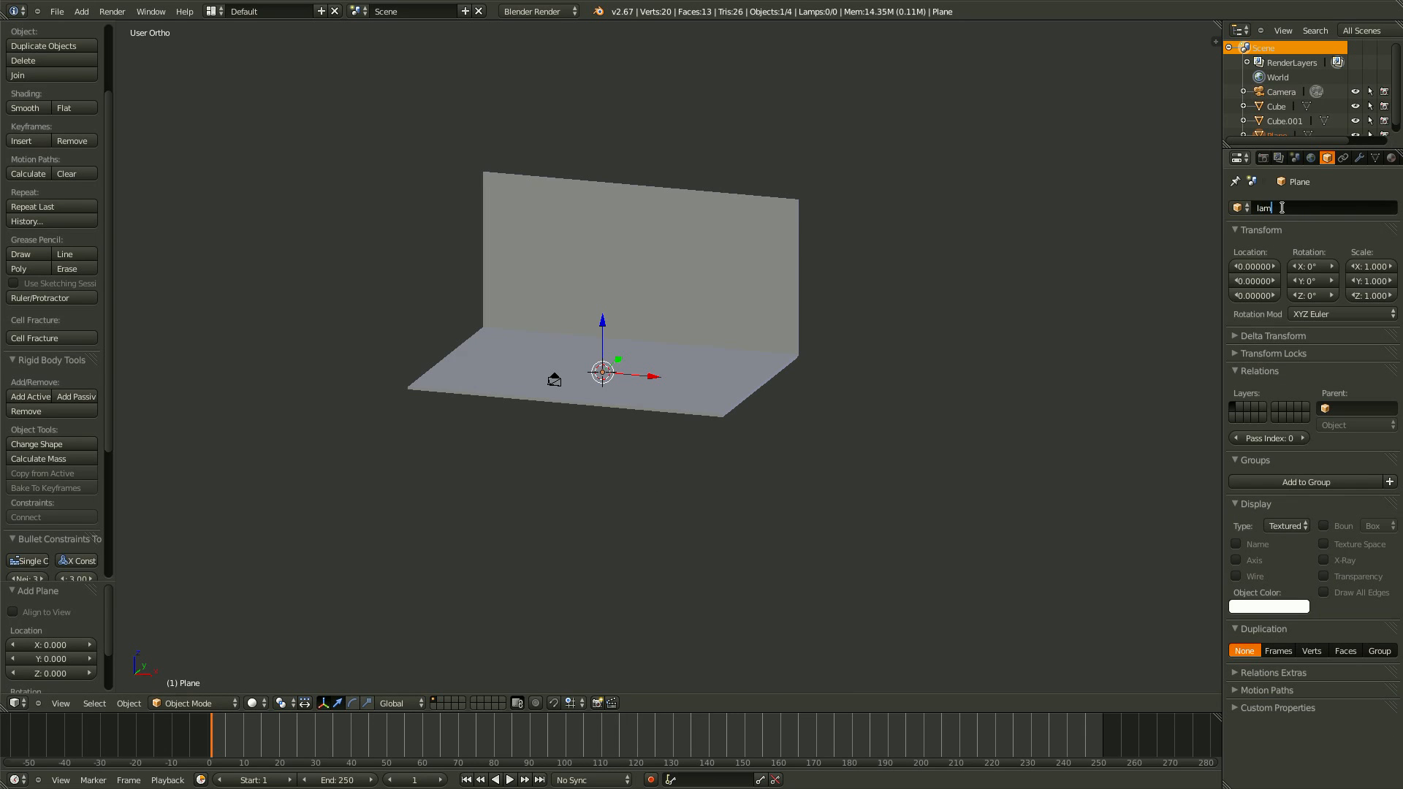
{"action": "type", "text": "p_key"}
{"action": "key", "text": "Return"}
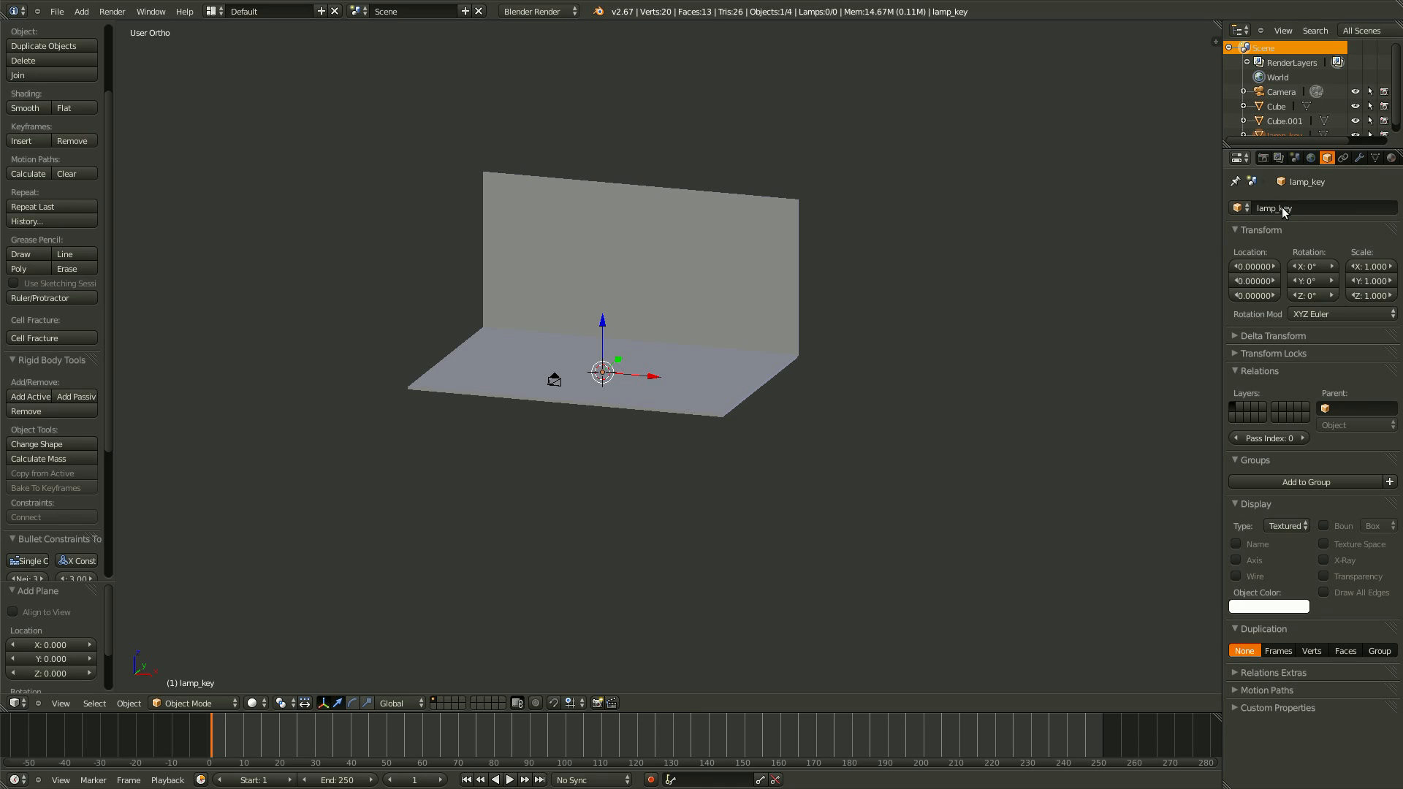
{"action": "key", "text": "g"}
{"action": "key", "text": "z"}
{"action": "right_click", "coordinate": [606, 436]}
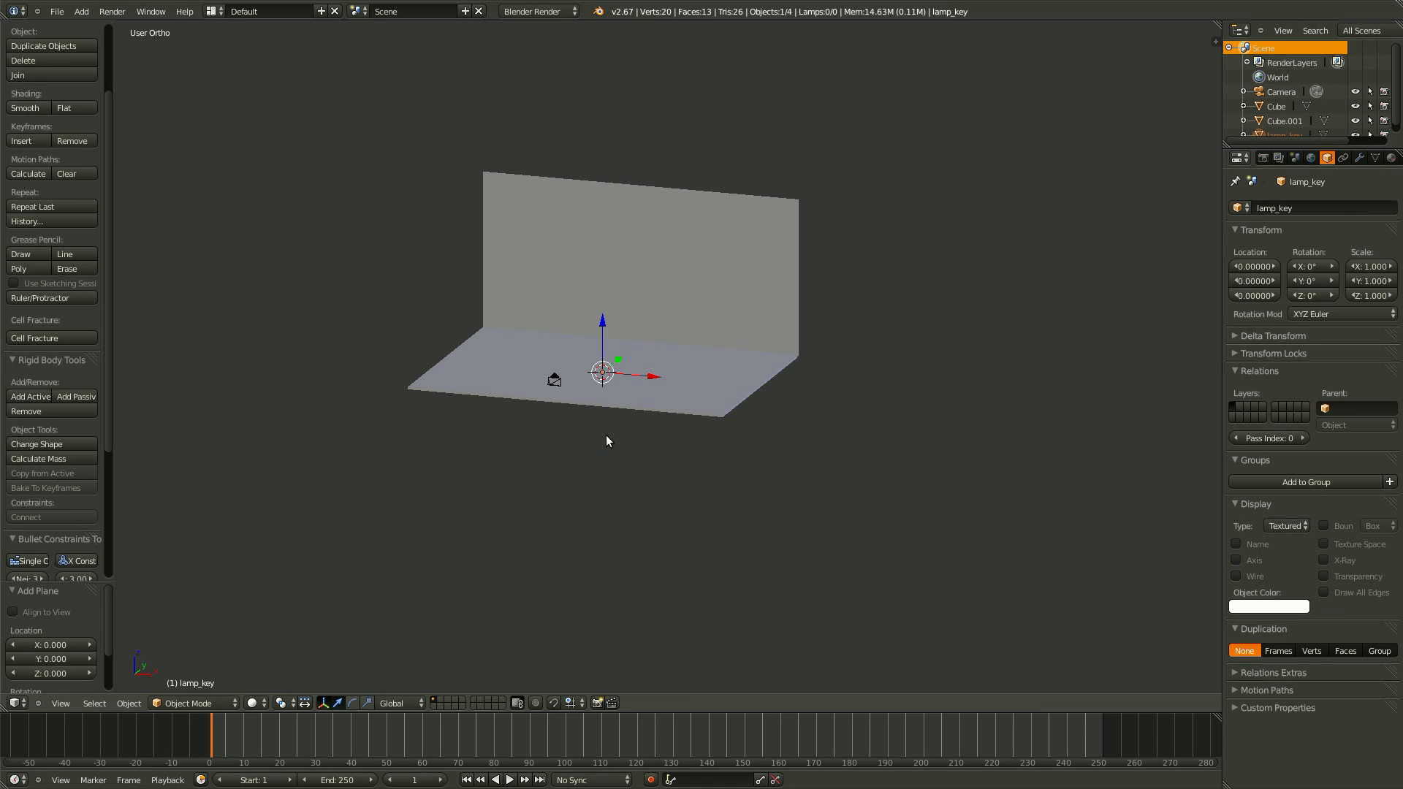
Raise the lamp_key plane about 7.56 units along Z and tilt it to -40° around Y.
{"action": "key", "text": "KP_1"}
{"action": "key", "text": "g"}
{"action": "key", "text": "z"}
{"action": "left_click", "coordinate": [624, 335]}
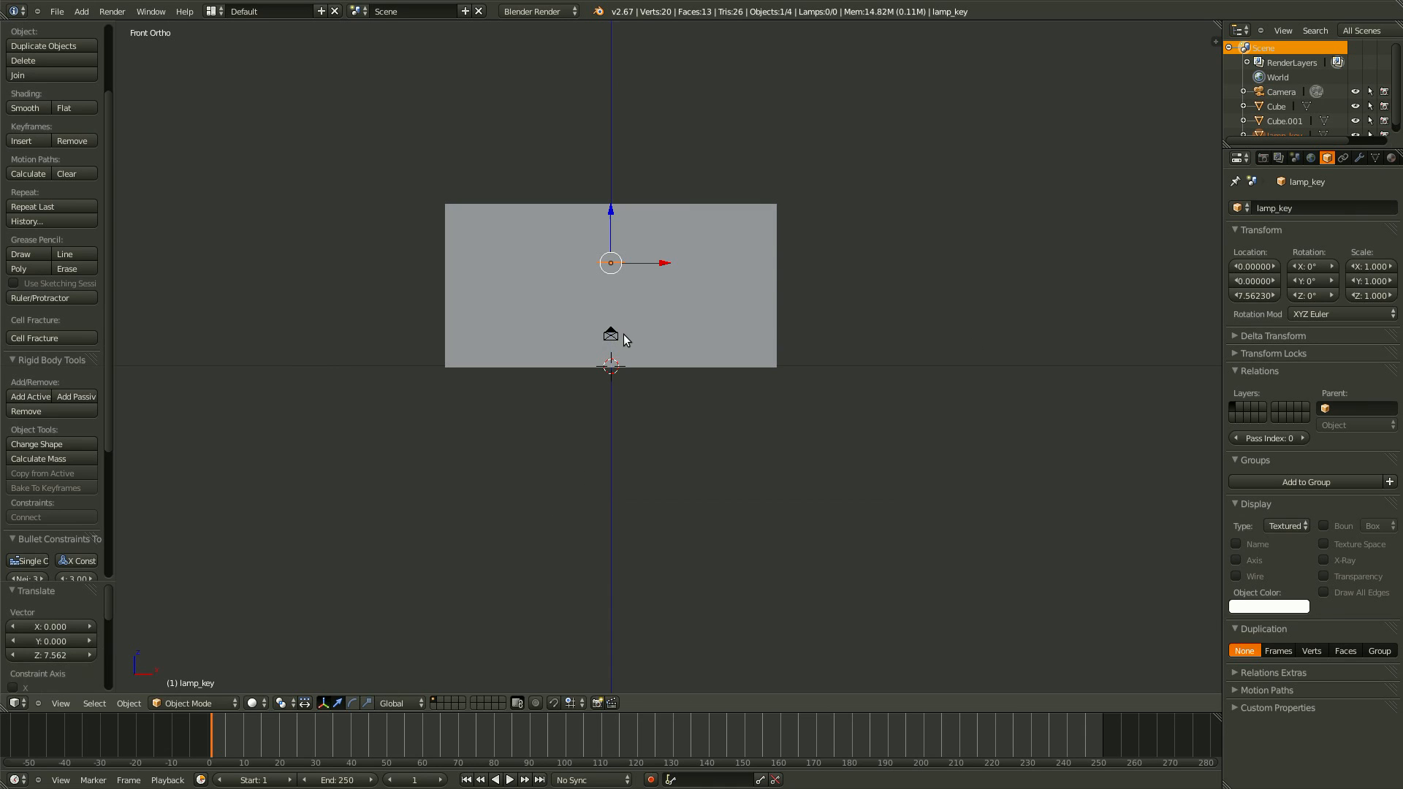
{"action": "key", "text": "r"}
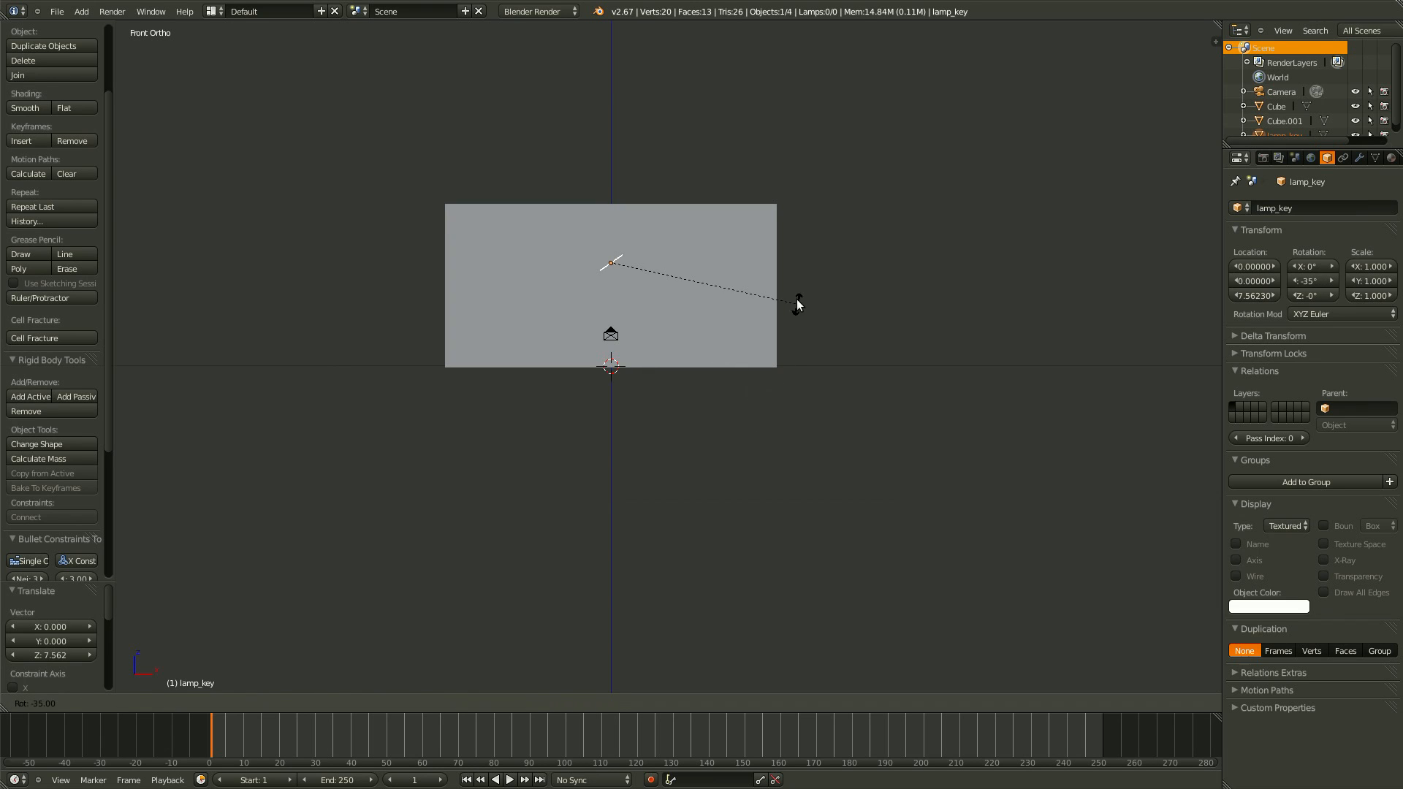
{"action": "left_click", "coordinate": [798, 304]}
Scale the lamp_key plane up uniformly to about 5.293.
{"action": "scroll", "coordinate": [744, 490], "scroll_direction": "up", "scroll_amount": 5}
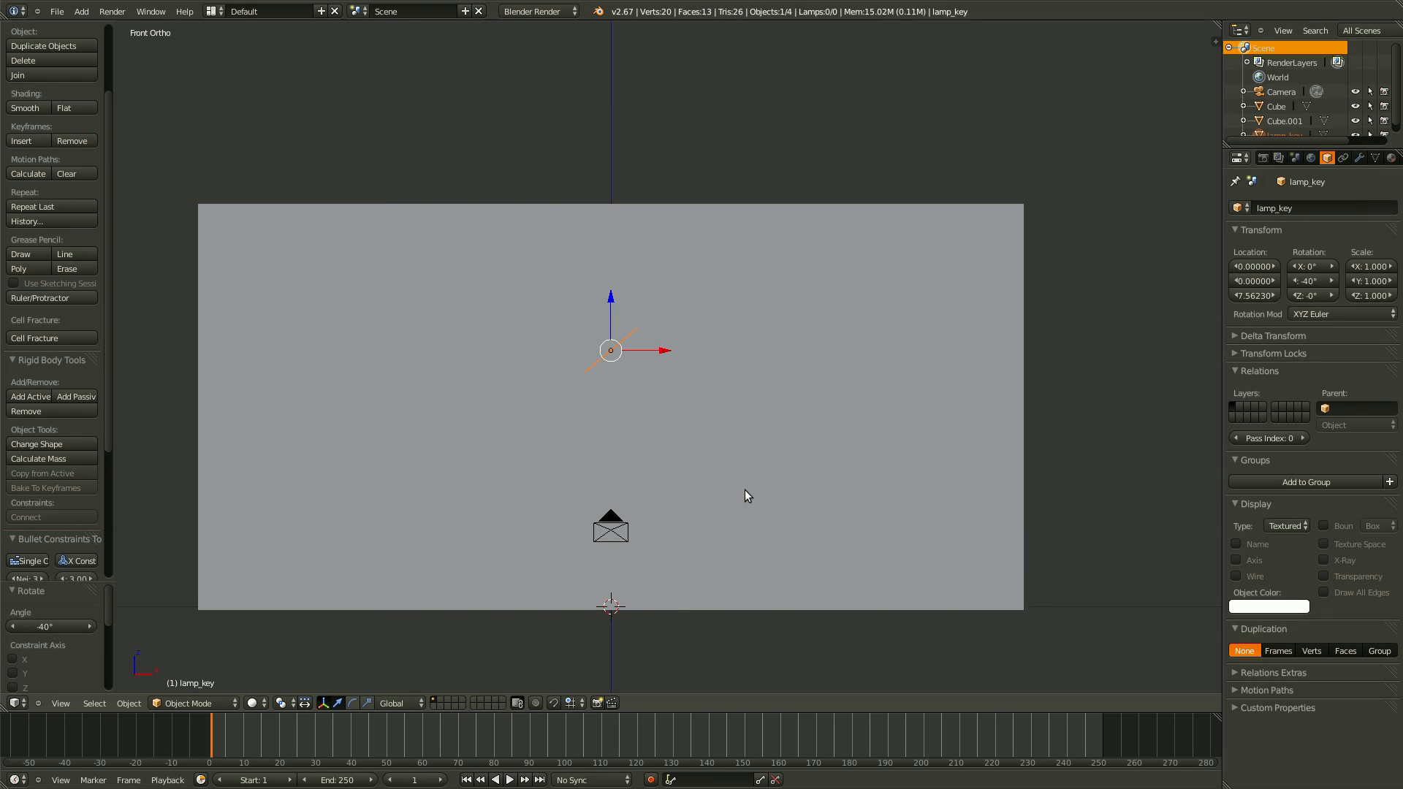
{"action": "key", "text": "s"}
{"action": "left_click", "coordinate": [1058, 734]}
{"action": "key", "text": "s"}
{"action": "left_click", "coordinate": [656, 443]}
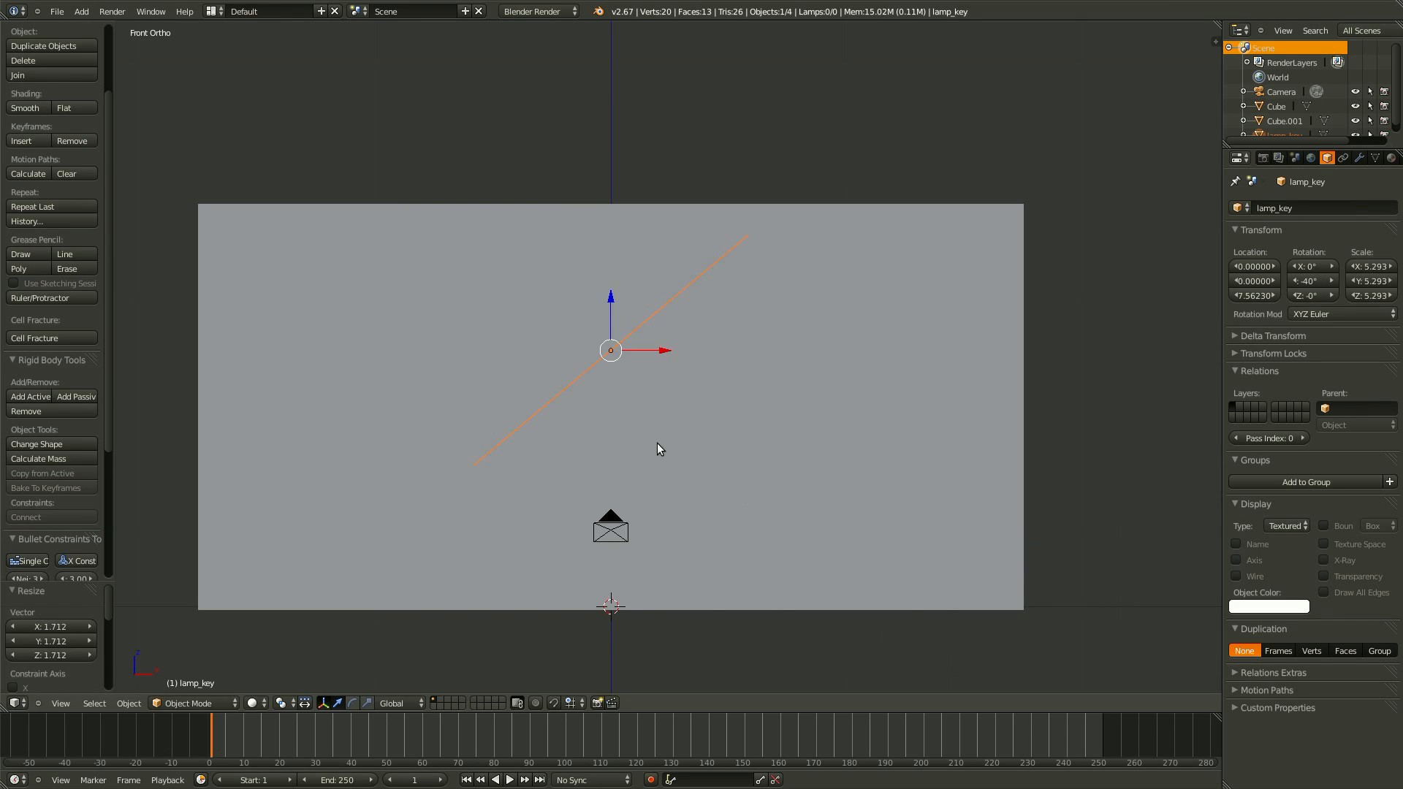
Turn the lamp_key plane to 55° around Z and move it about -6.31 in X and -6.56 in Y.
{"action": "key", "text": "KP_8"}
{"action": "key", "text": "KP_7"}
{"action": "scroll", "coordinate": [656, 442], "scroll_direction": "down", "scroll_amount": 6}
{"action": "key", "text": "r"}
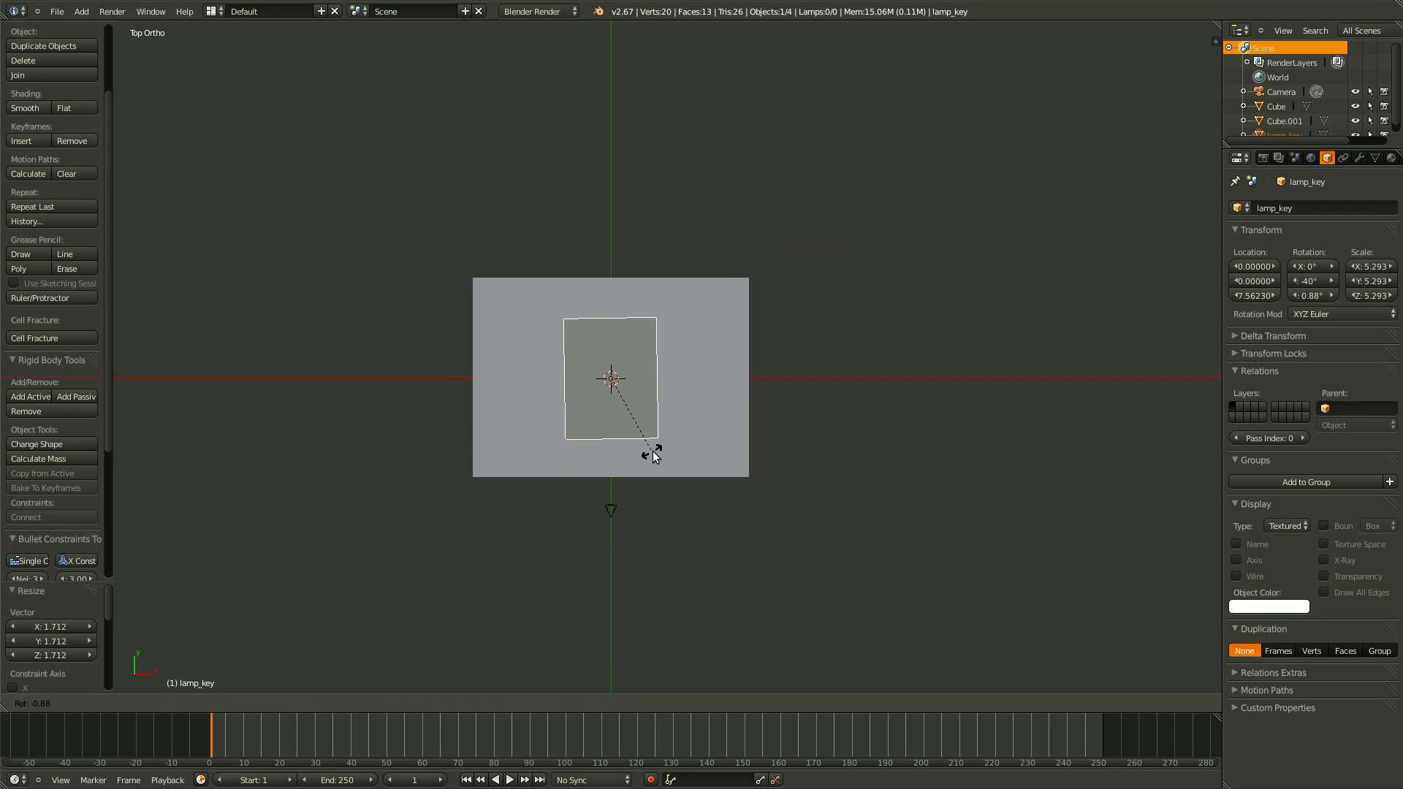
{"action": "left_click", "coordinate": [703, 389]}
{"action": "key", "text": "g"}
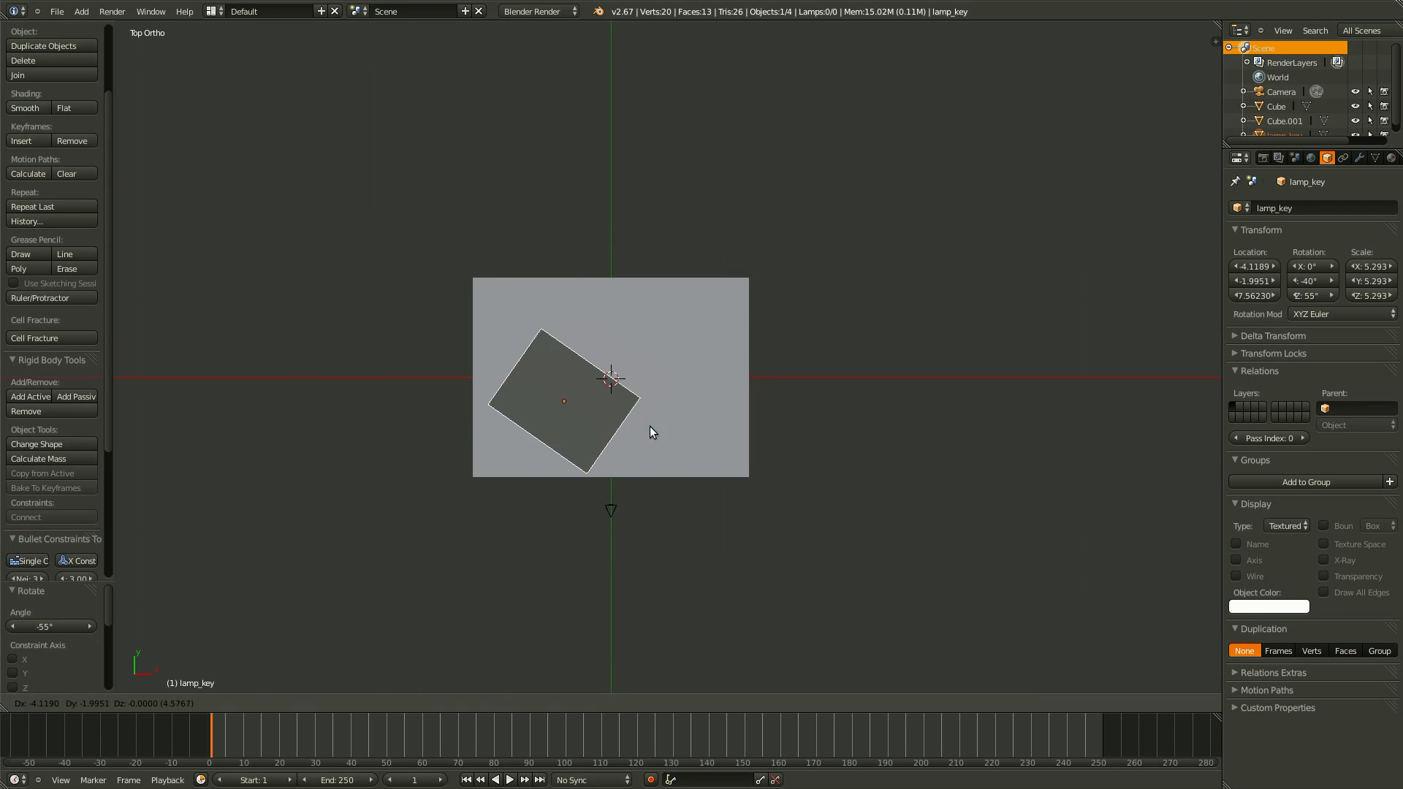
{"action": "left_click", "coordinate": [629, 467]}
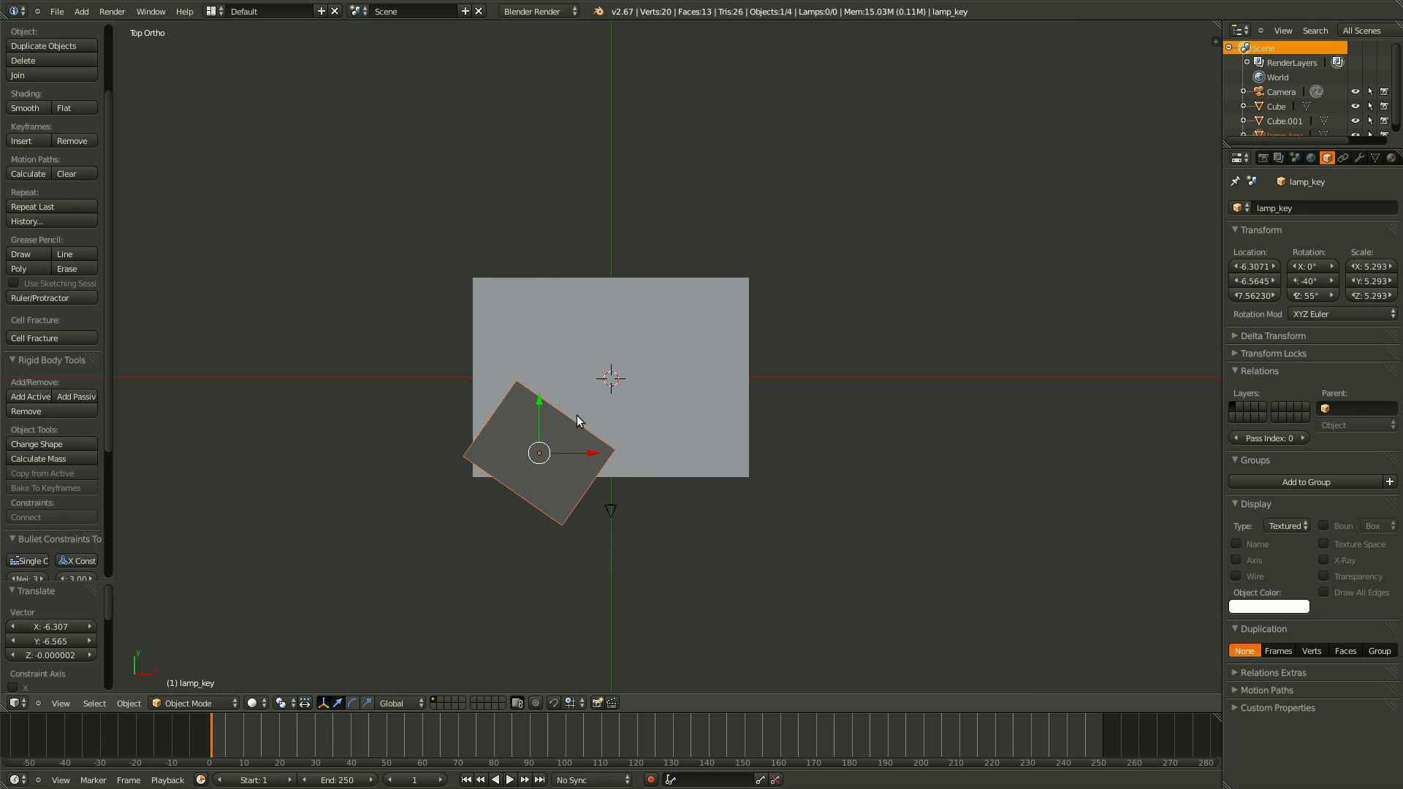
Rename the floor slab as Floor.
{"action": "middle_click_drag", "start_coordinate": [621, 516], "coordinate": [545, 486]}
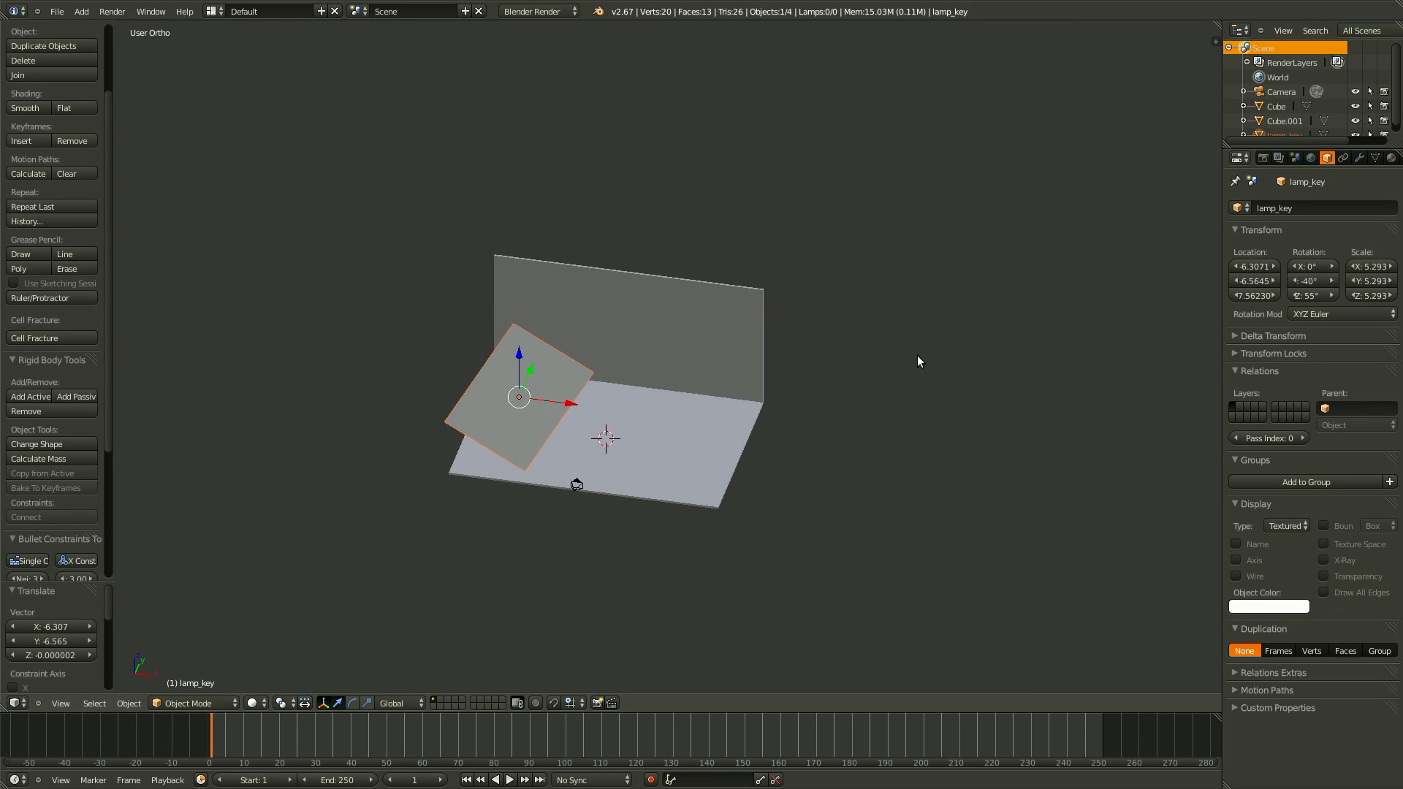
{"action": "middle_click_drag", "start_coordinate": [917, 356], "coordinate": [674, 472]}
{"action": "right_click", "coordinate": [666, 452]}
{"action": "middle_click_drag", "start_coordinate": [830, 544], "coordinate": [886, 504]}
{"action": "middle_click_drag", "start_coordinate": [766, 491], "coordinate": [650, 531]}
{"action": "scroll", "coordinate": [664, 513], "scroll_direction": "up", "scroll_amount": 3}
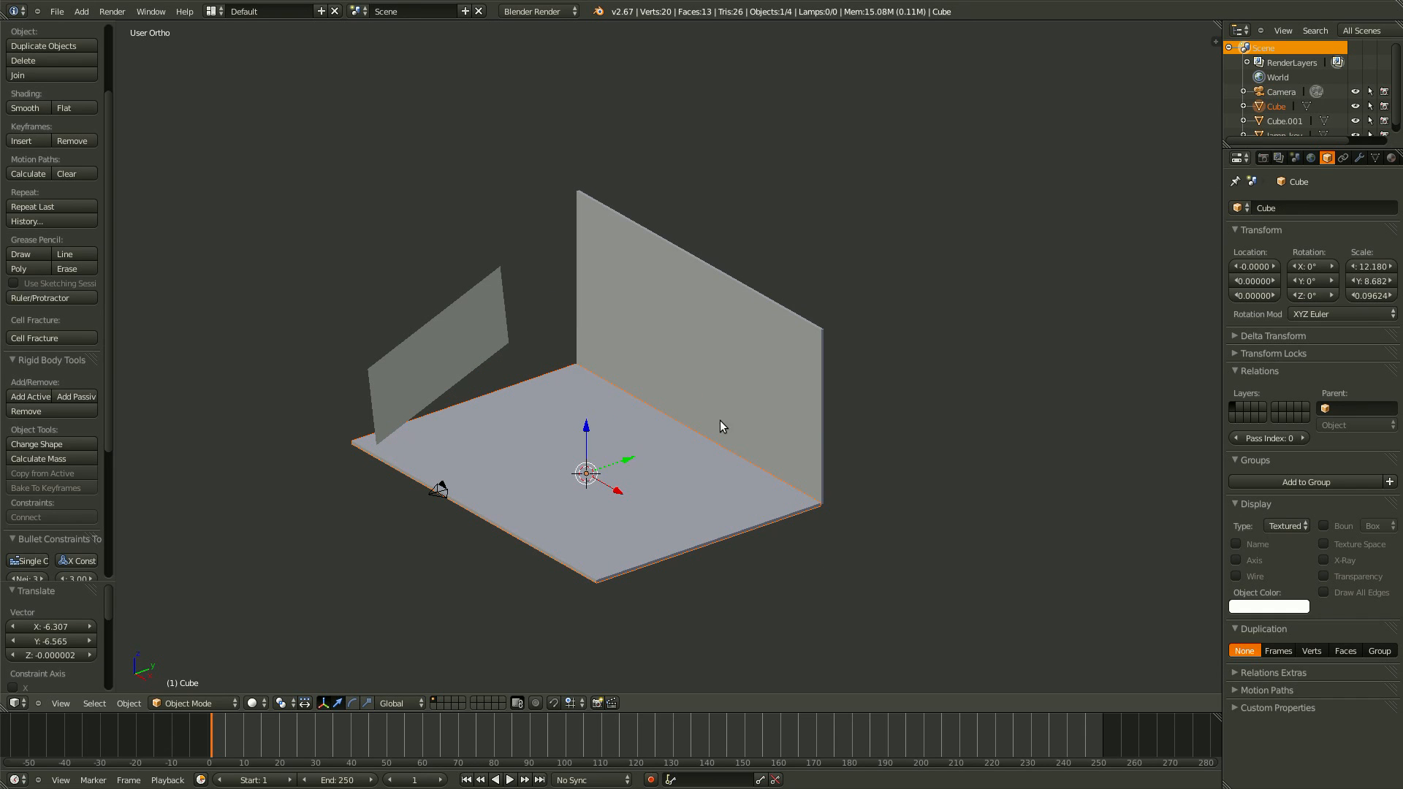
{"action": "left_click", "coordinate": [1301, 210]}
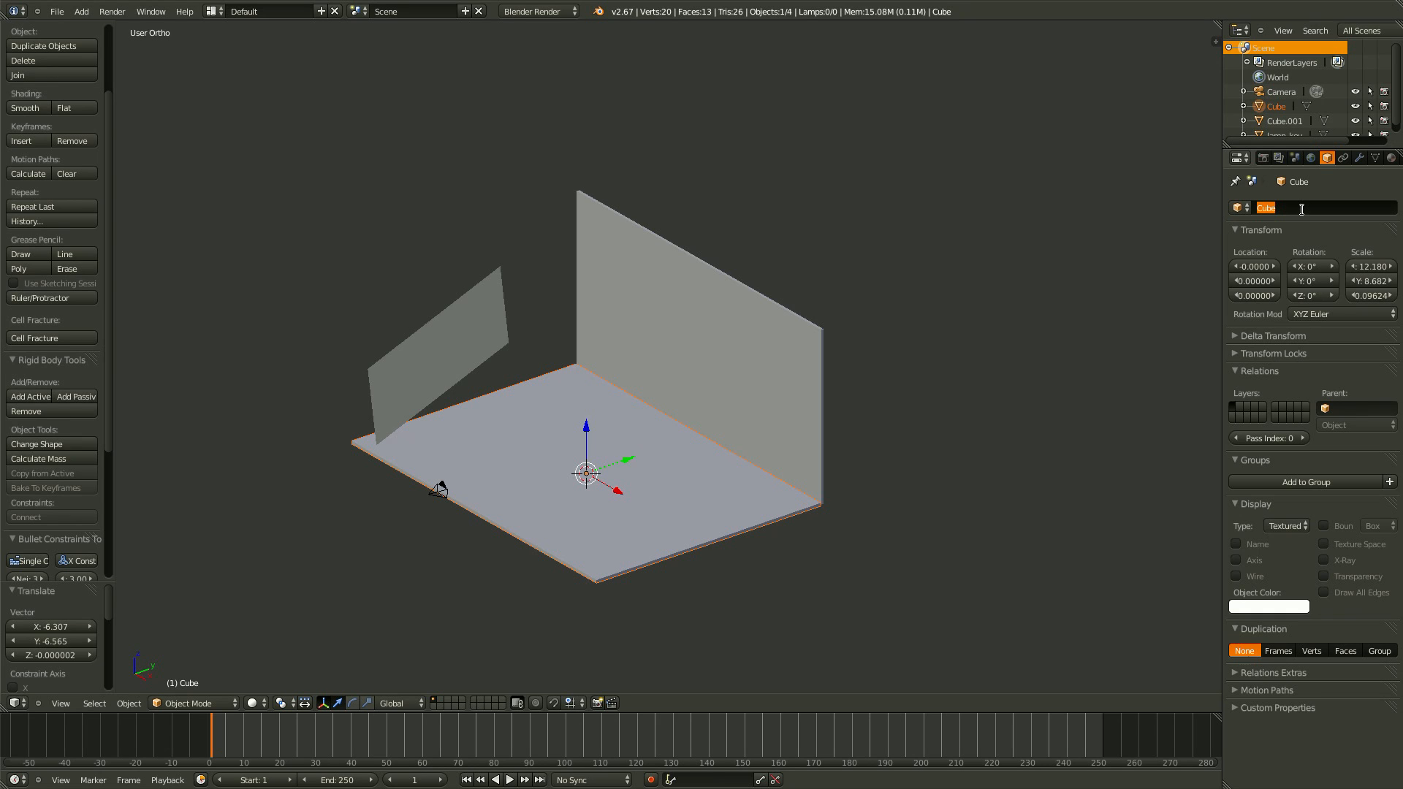
{"action": "type", "text": "Floor"}
{"action": "key", "text": "Return"}
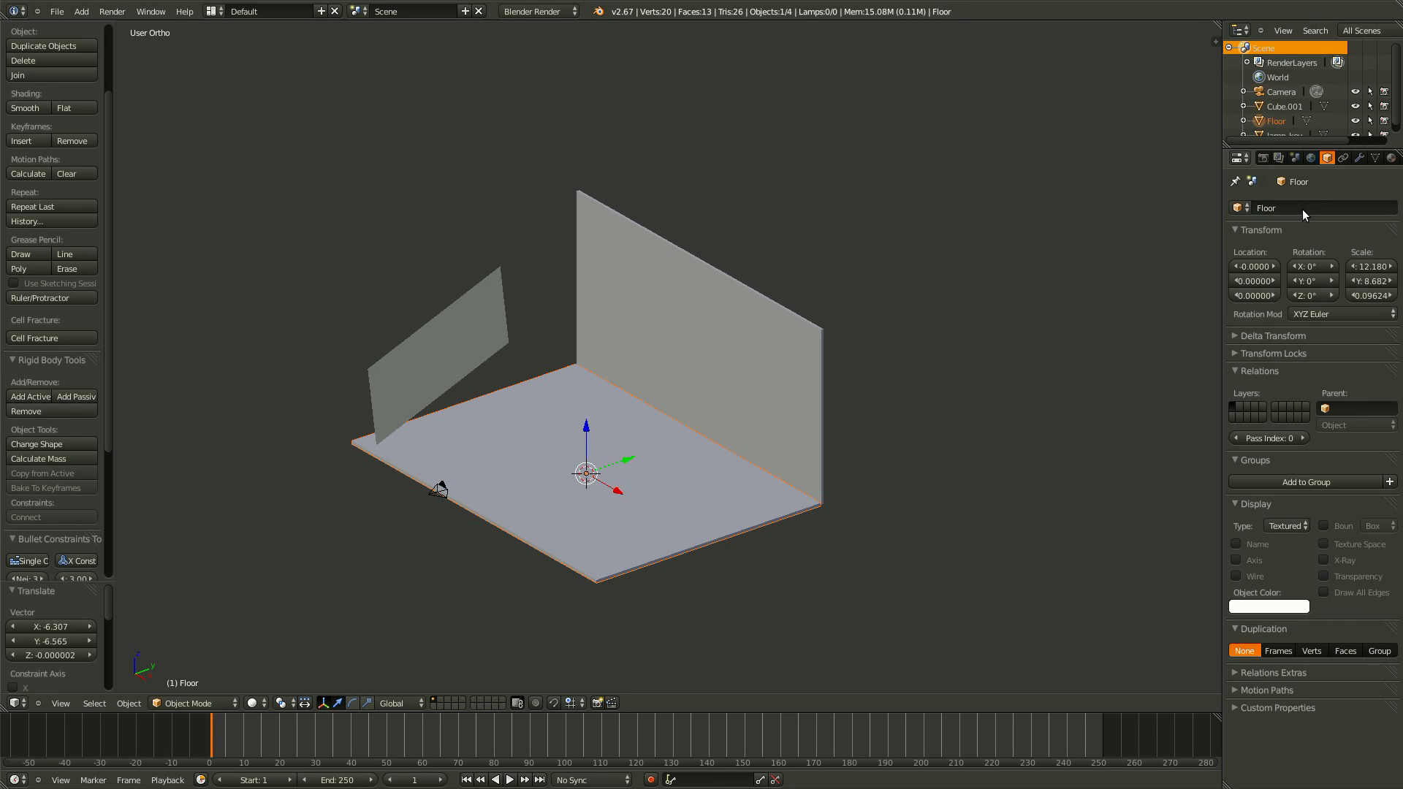
Rename the back wall as Wall and save over the existing Part 2.blend file.
{"action": "right_click", "coordinate": [765, 341]}
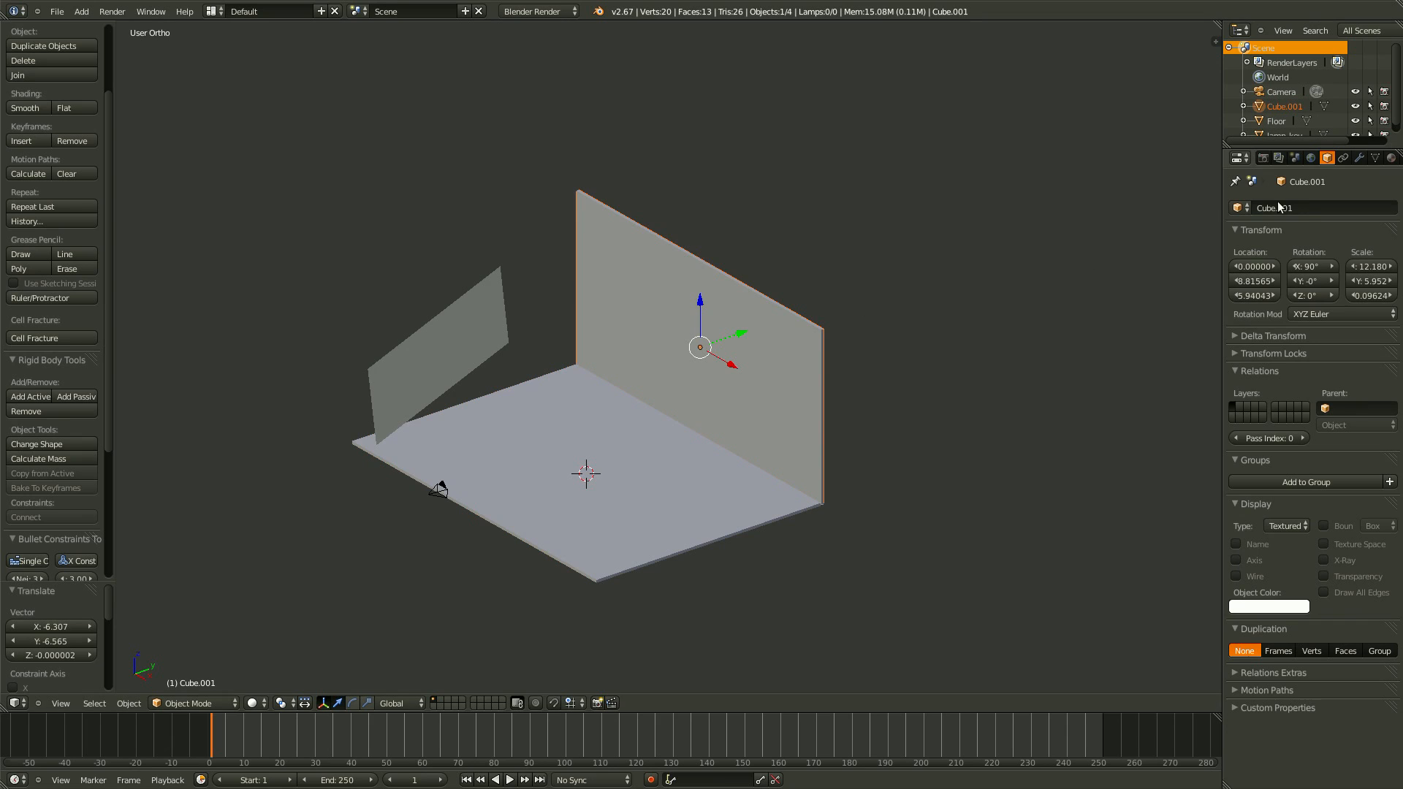
{"action": "left_click", "coordinate": [1303, 207]}
{"action": "key", "text": "Home"}
{"action": "type", "text": "Wall"}
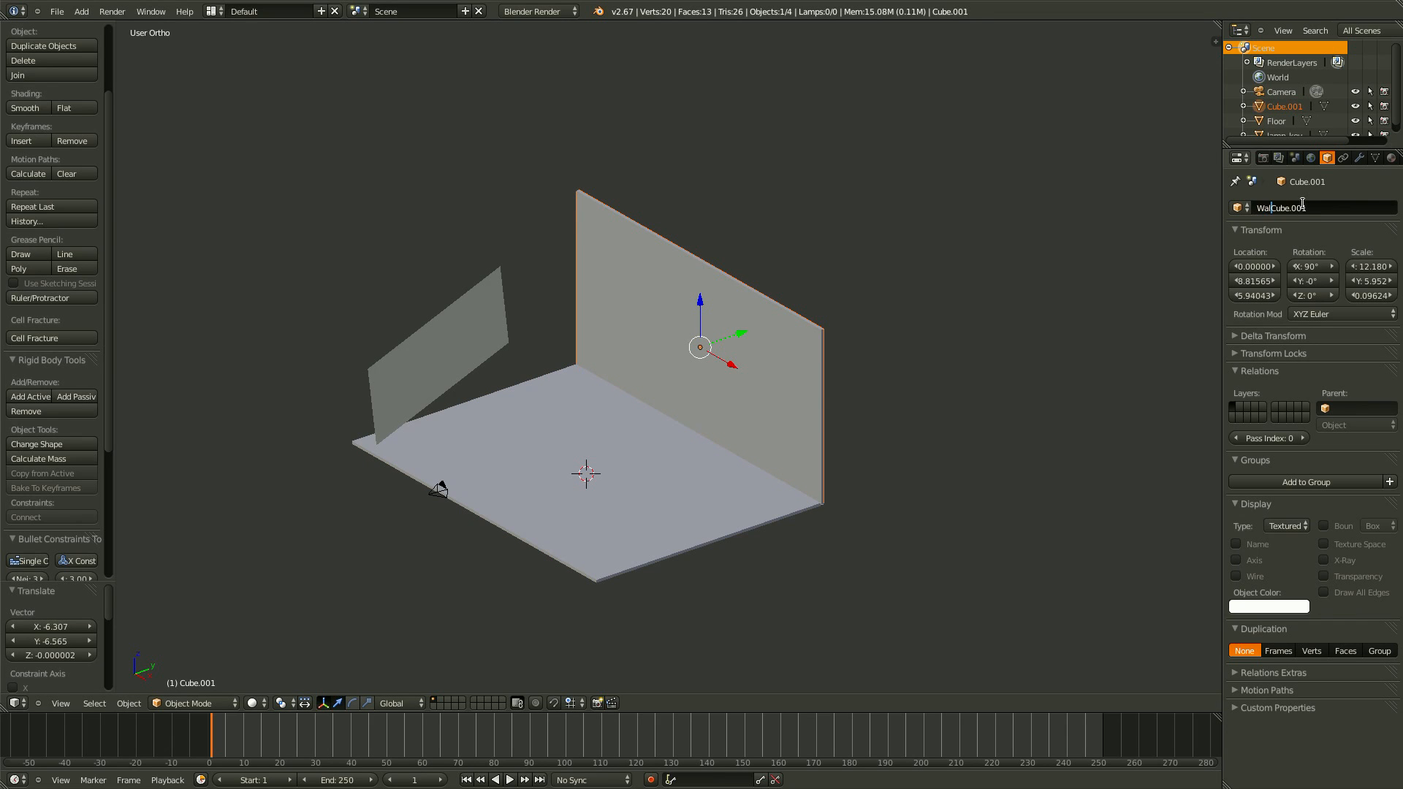
{"action": "key", "text": "Return"}
{"action": "left_click", "coordinate": [1301, 207]}
{"action": "type", "text": "Wall"}
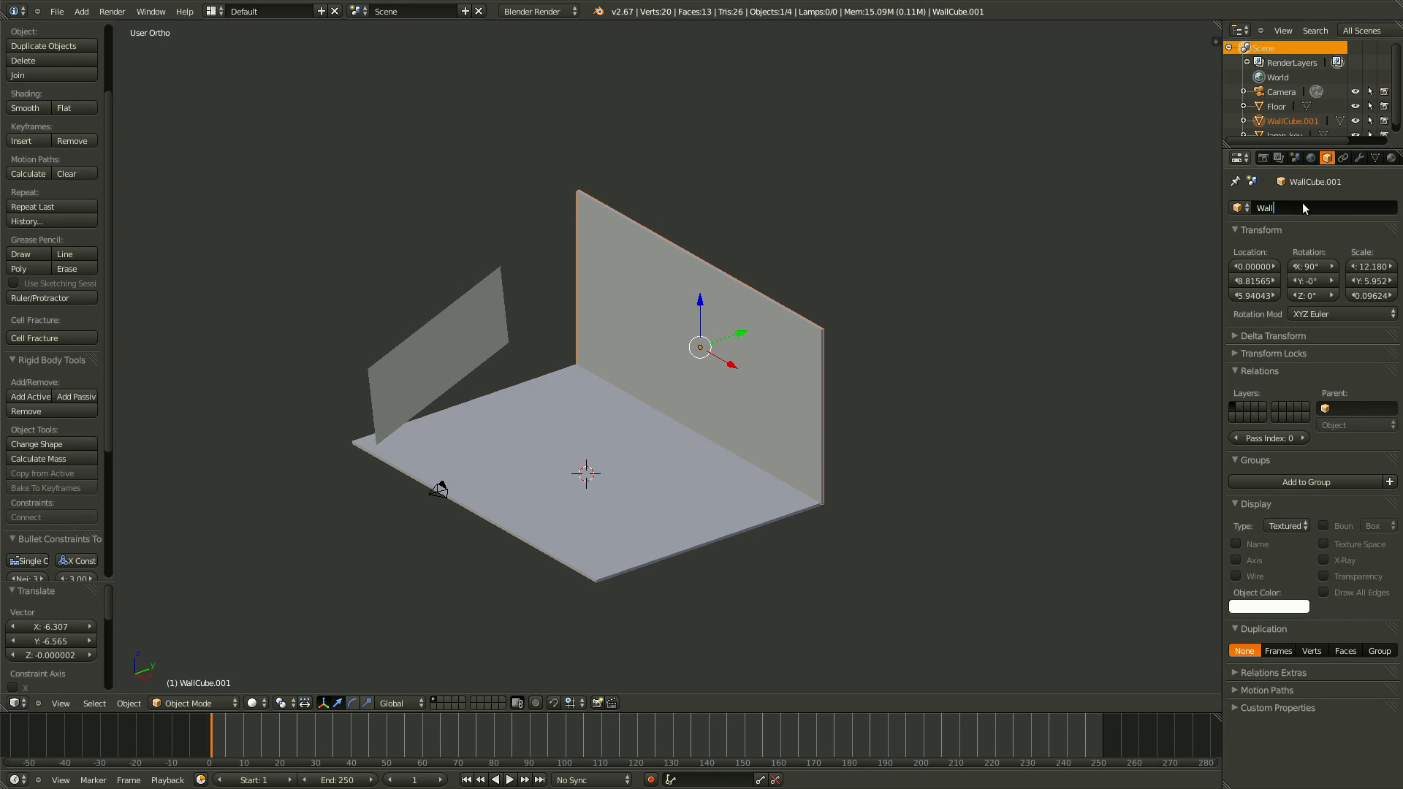
{"action": "key", "text": "Return"}
{"action": "key", "text": "ctrl+s"}
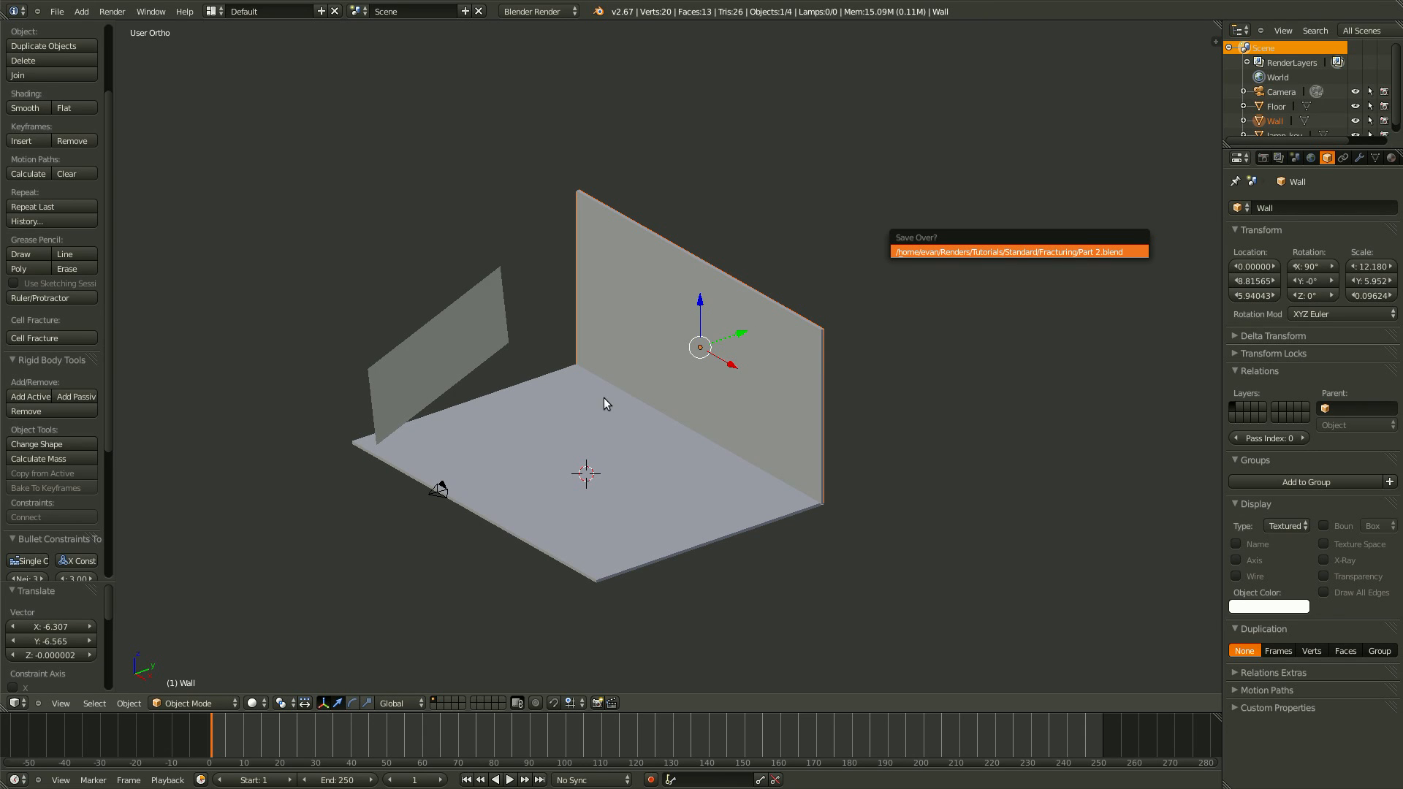
Select the lamp_key plane, split an enlarged timeline area in two, and turn the upper part into a Node Editor.
{"action": "middle_click_drag", "start_coordinate": [599, 421], "coordinate": [646, 392]}
{"action": "right_click", "coordinate": [468, 351]}
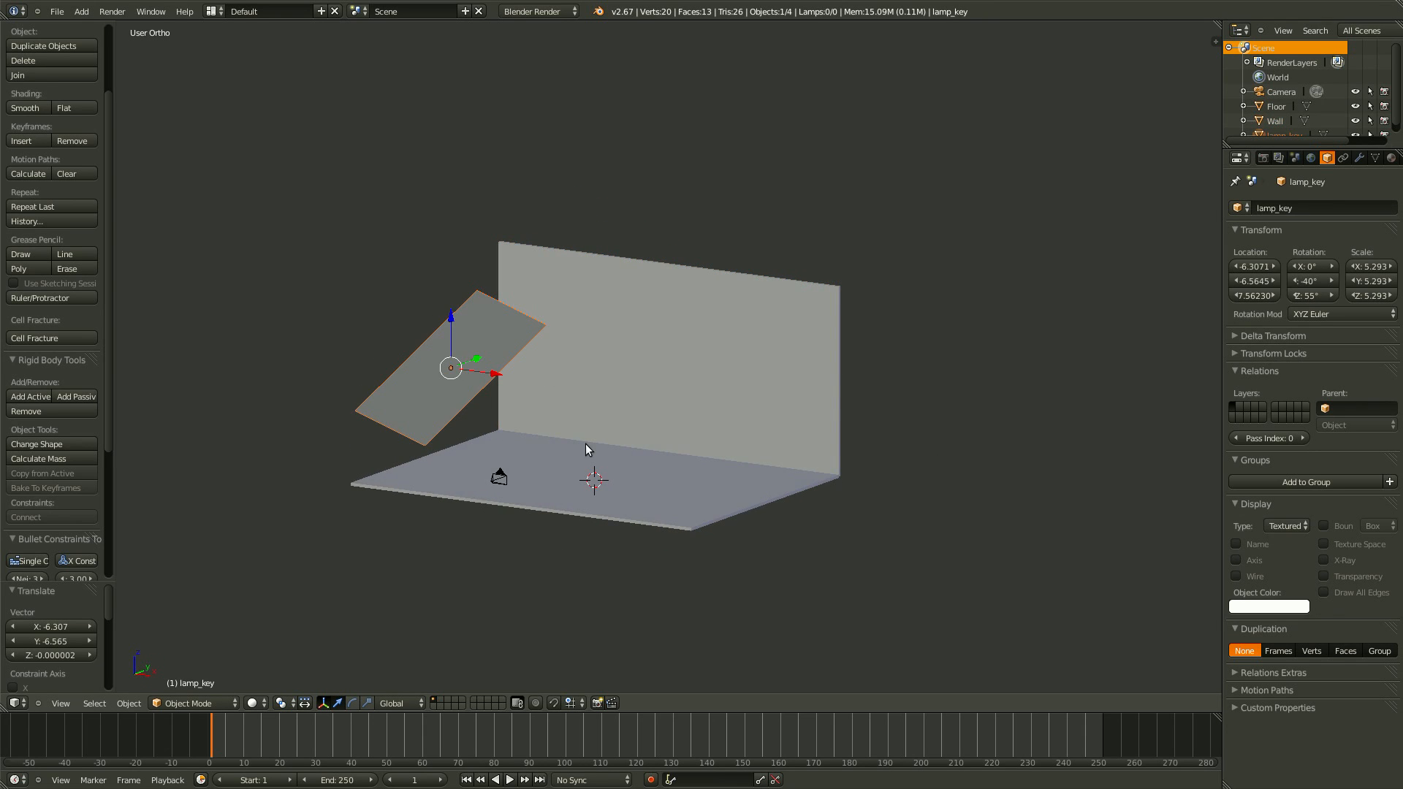
{"action": "middle_click_drag", "start_coordinate": [425, 375], "coordinate": [497, 487]}
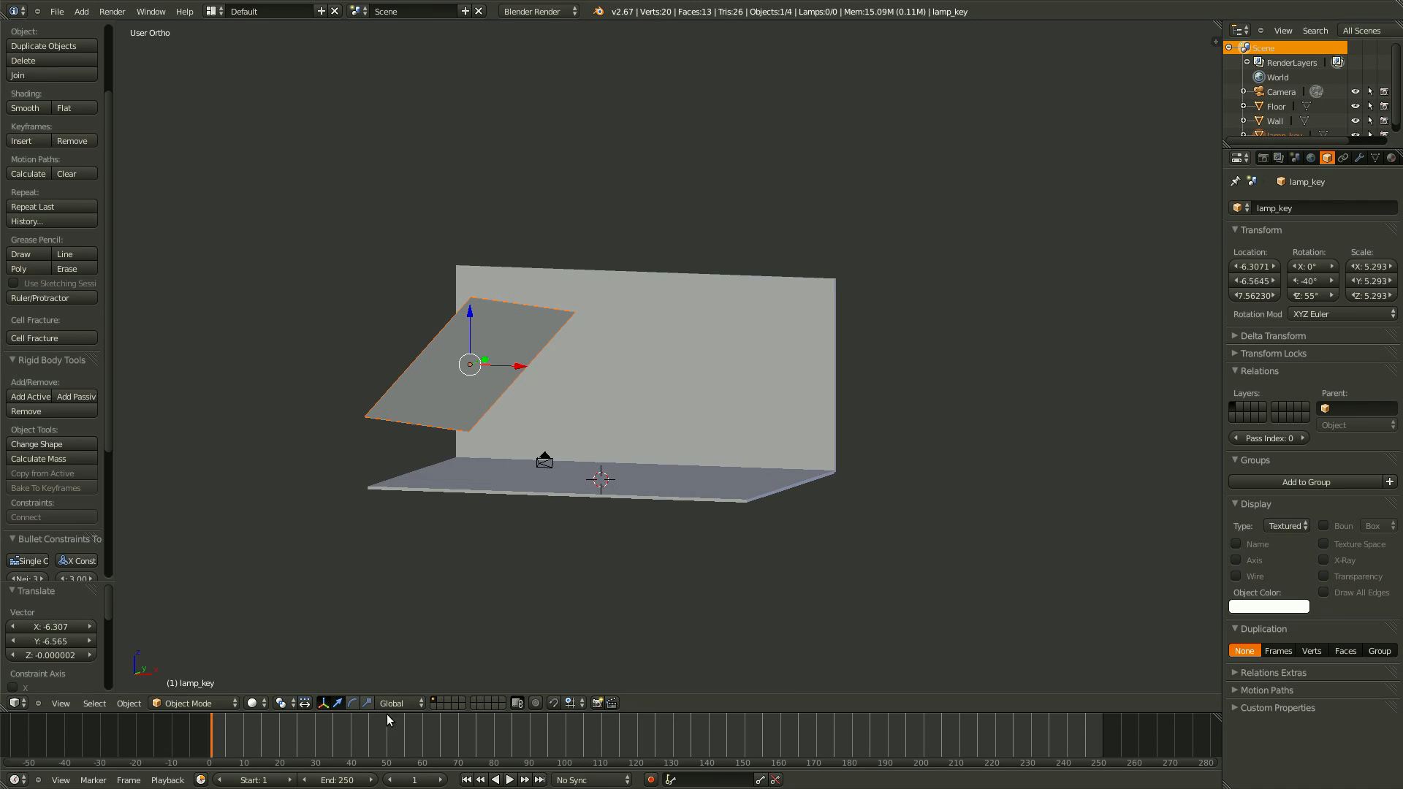
{"action": "left_click_drag", "start_coordinate": [387, 712], "coordinate": [411, 567]}
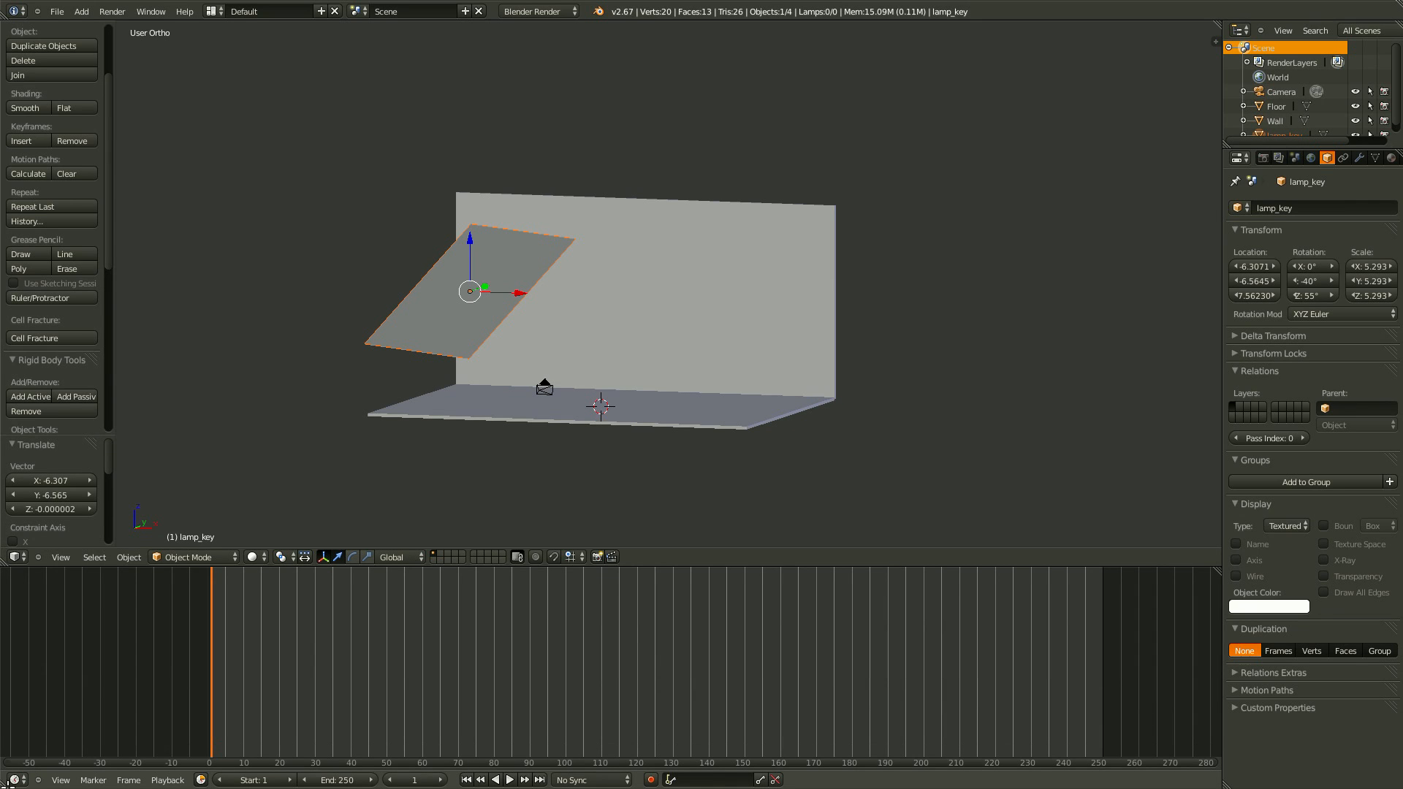
{"action": "left_click_drag", "start_coordinate": [6, 782], "coordinate": [56, 682]}
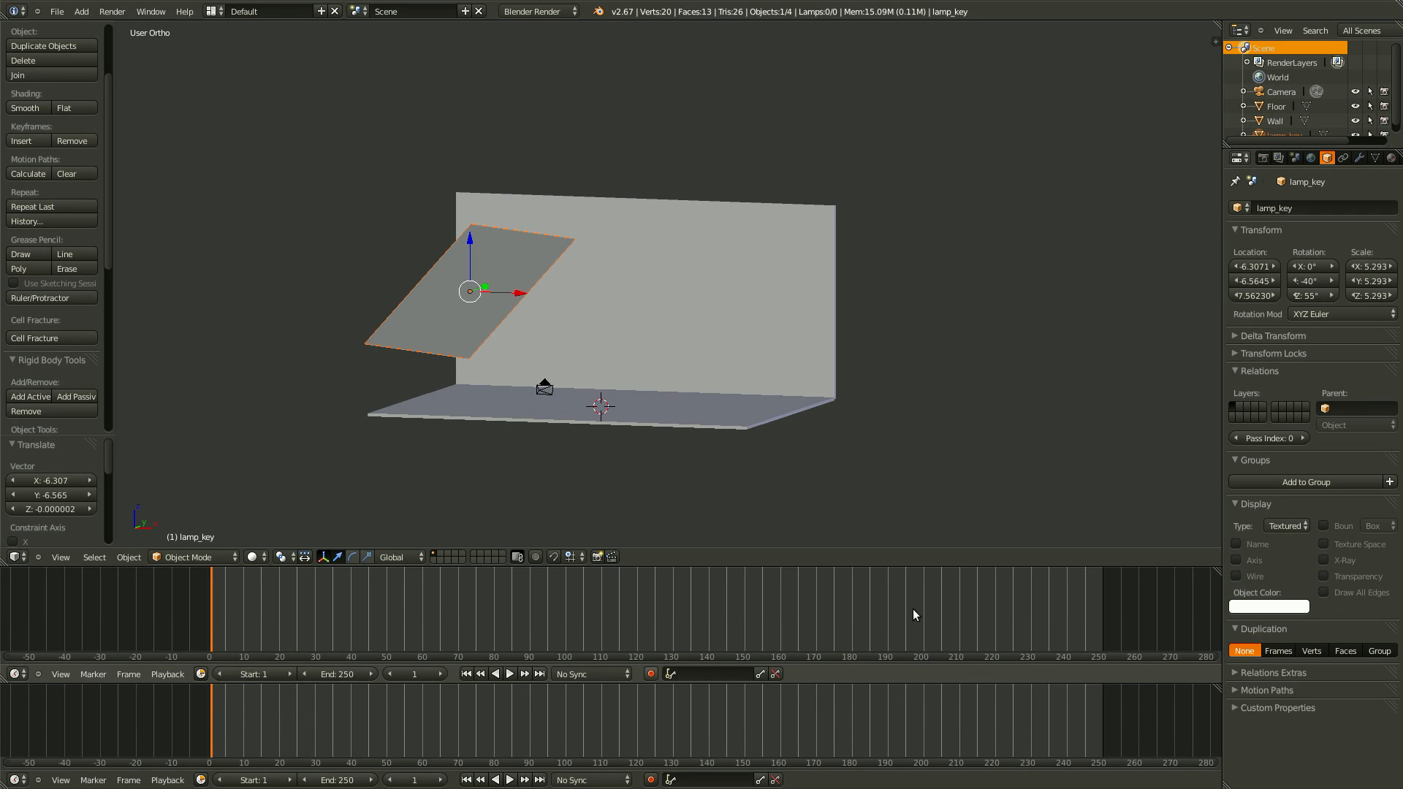
{"action": "left_click", "coordinate": [18, 674]}
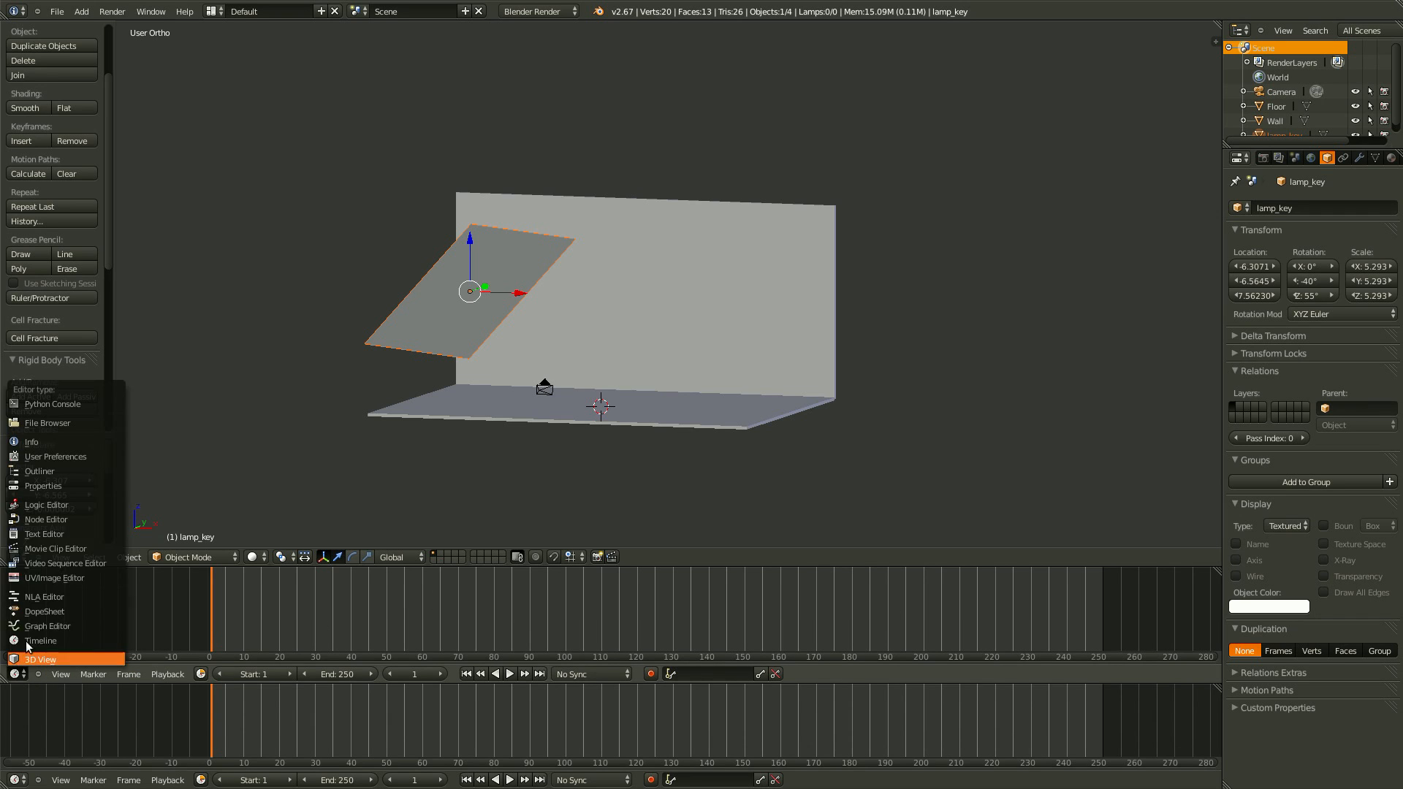
{"action": "left_click", "coordinate": [64, 519]}
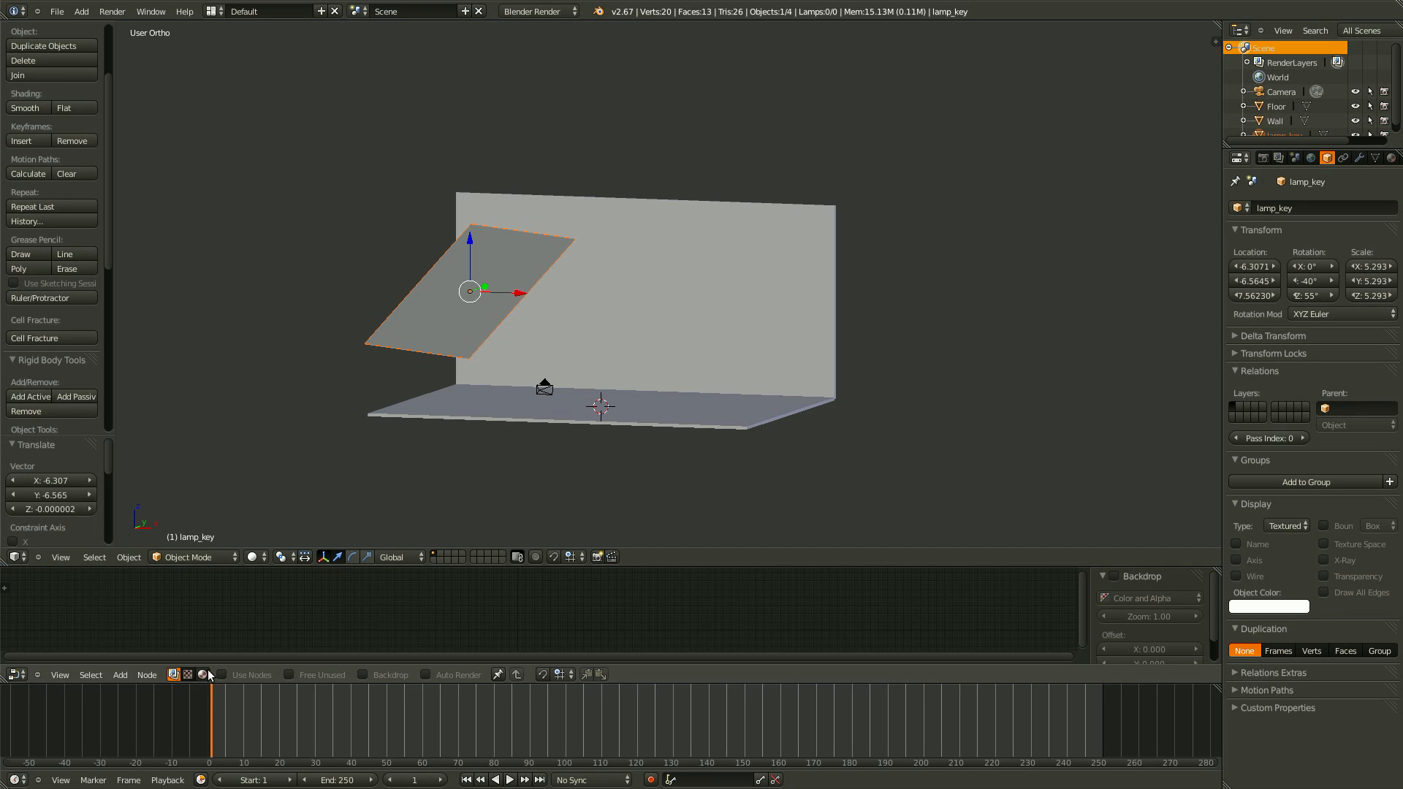
Switch the render engine to Cycles and create a new material for lamp_key in an enlarged Node Editor.
{"action": "left_click", "coordinate": [522, 15]}
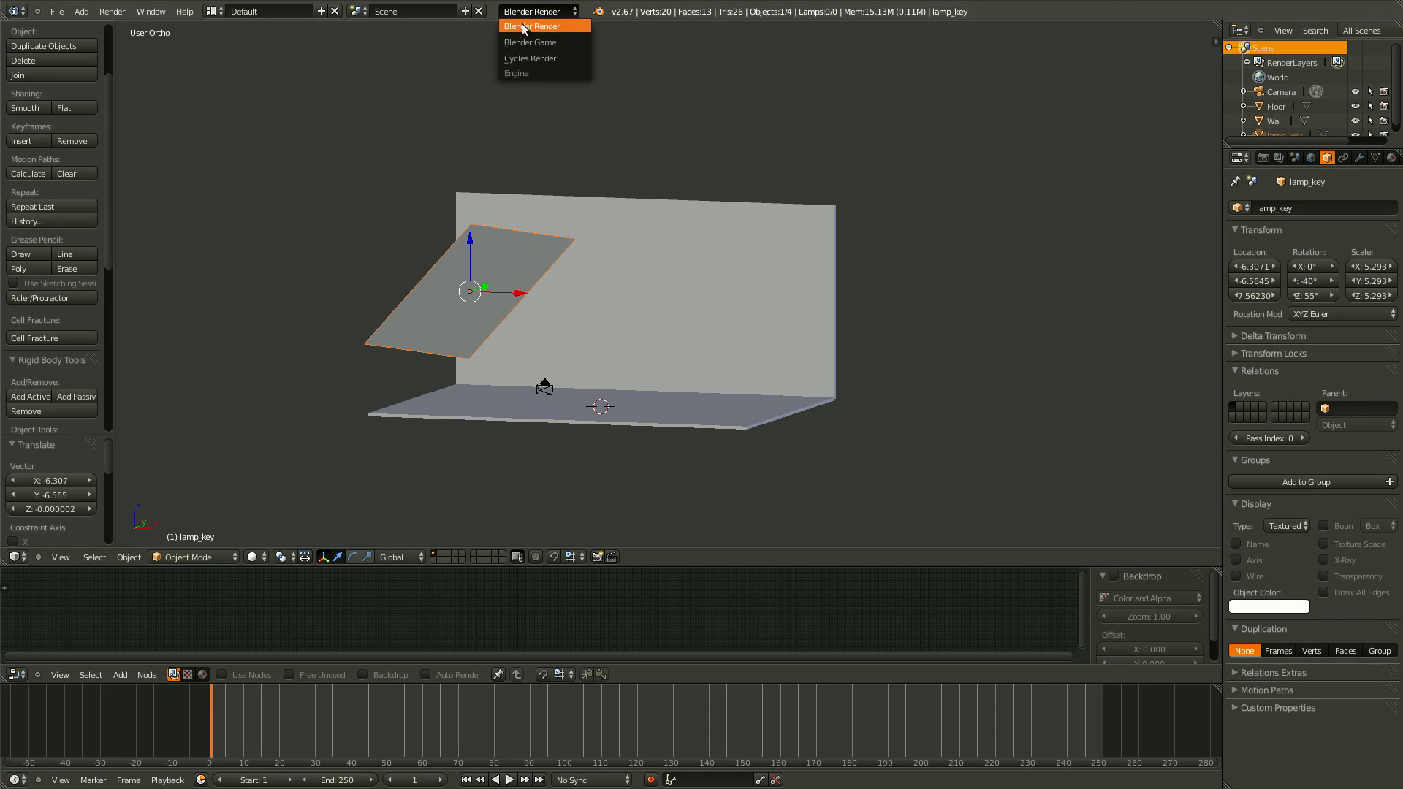
{"action": "left_click", "coordinate": [554, 59]}
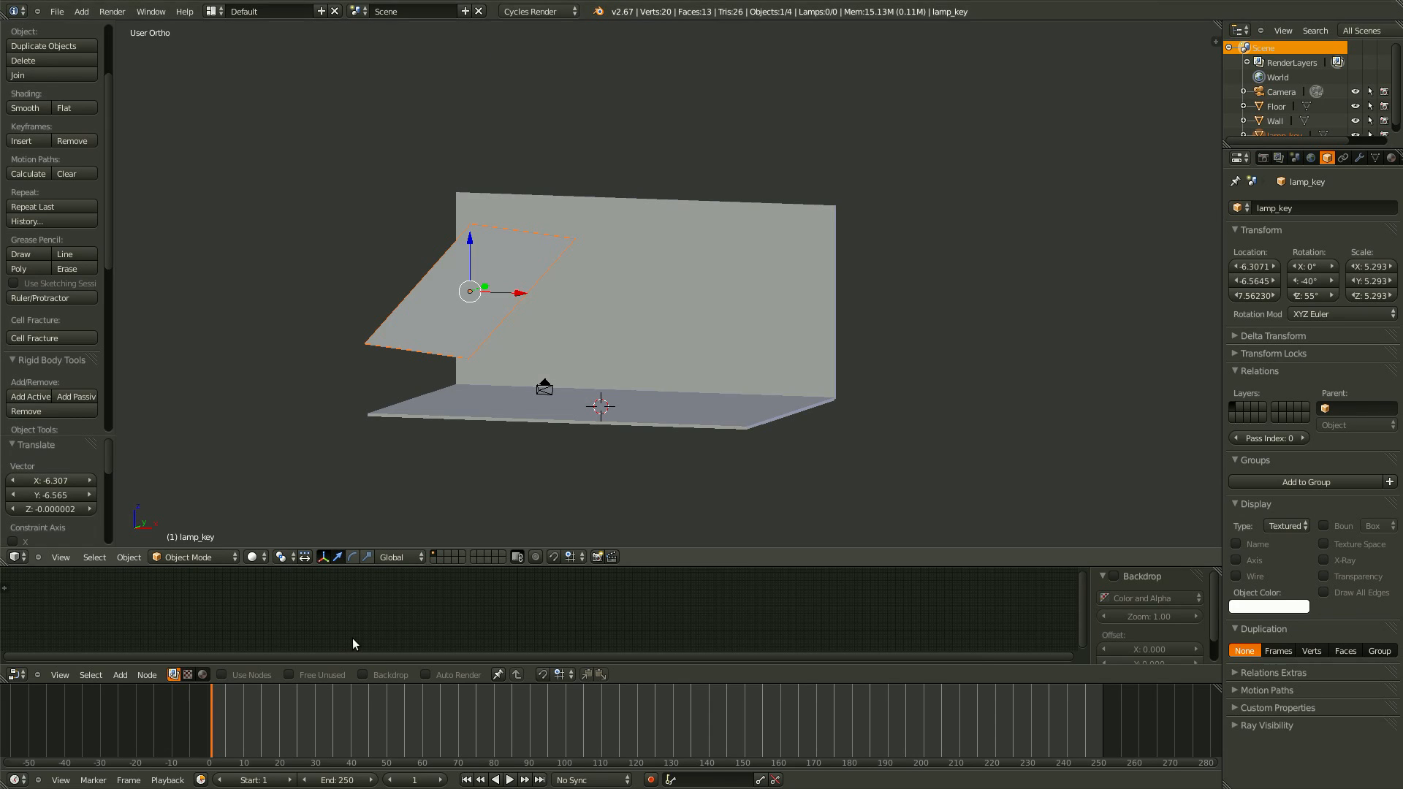
{"action": "left_click", "coordinate": [203, 675]}
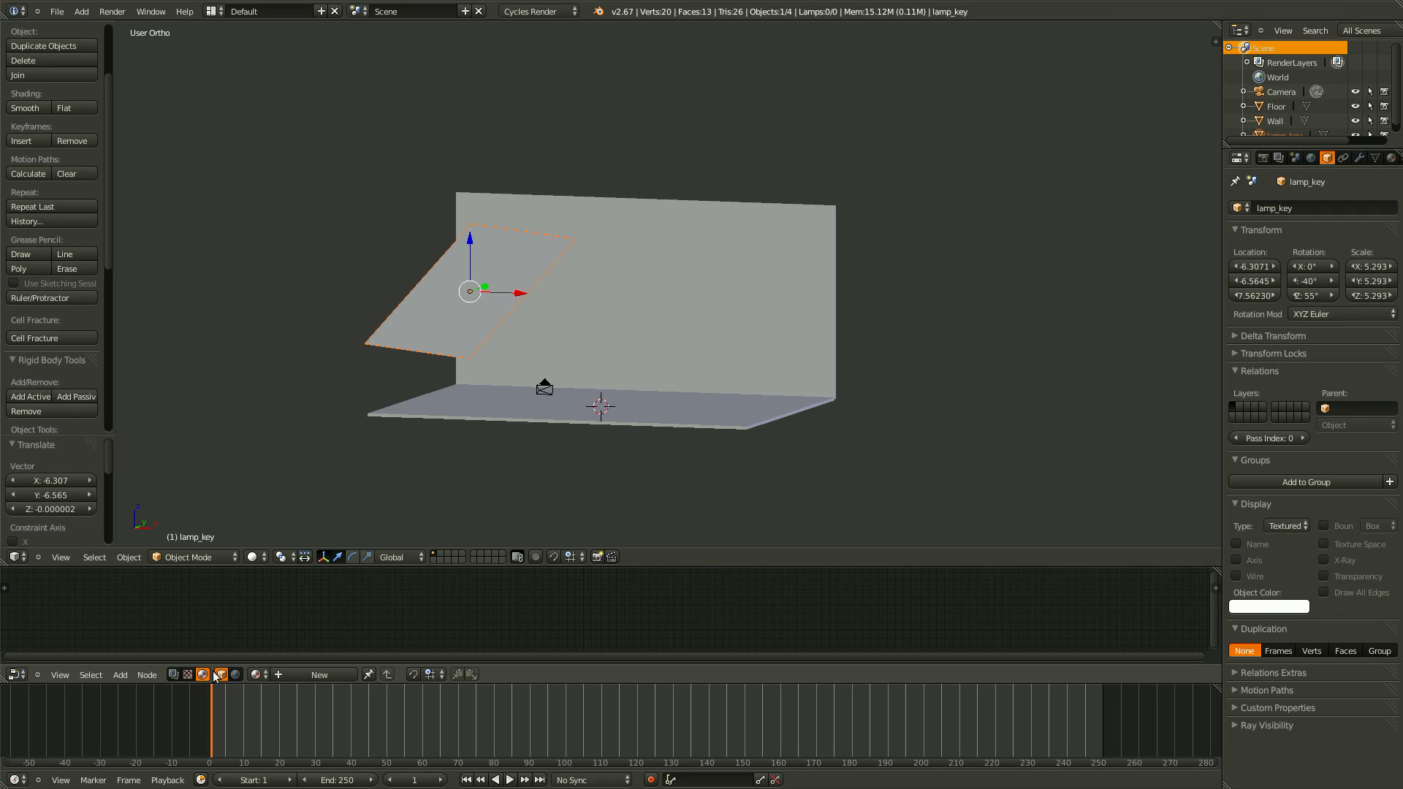
{"action": "left_click", "coordinate": [303, 671]}
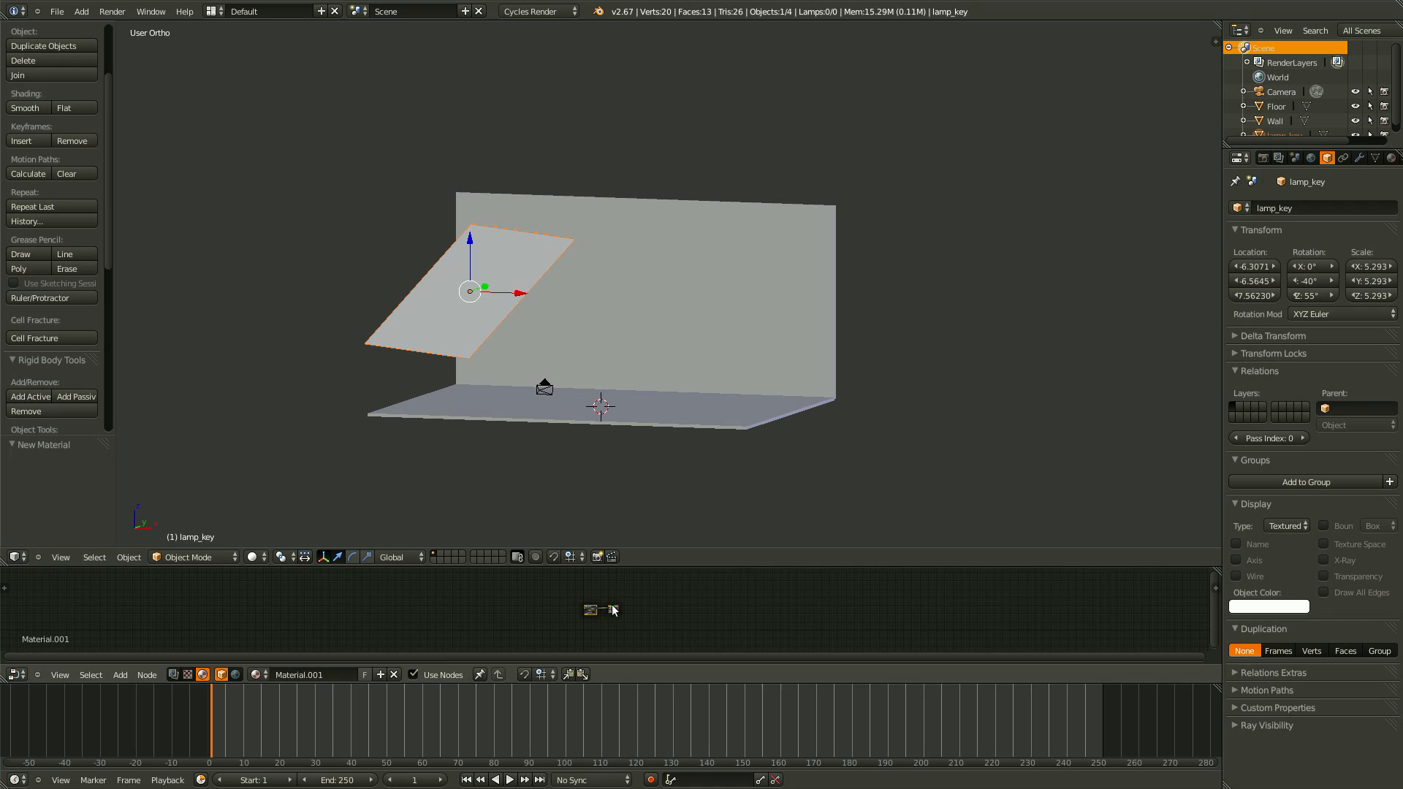
{"action": "key", "text": "KP_Decimal"}
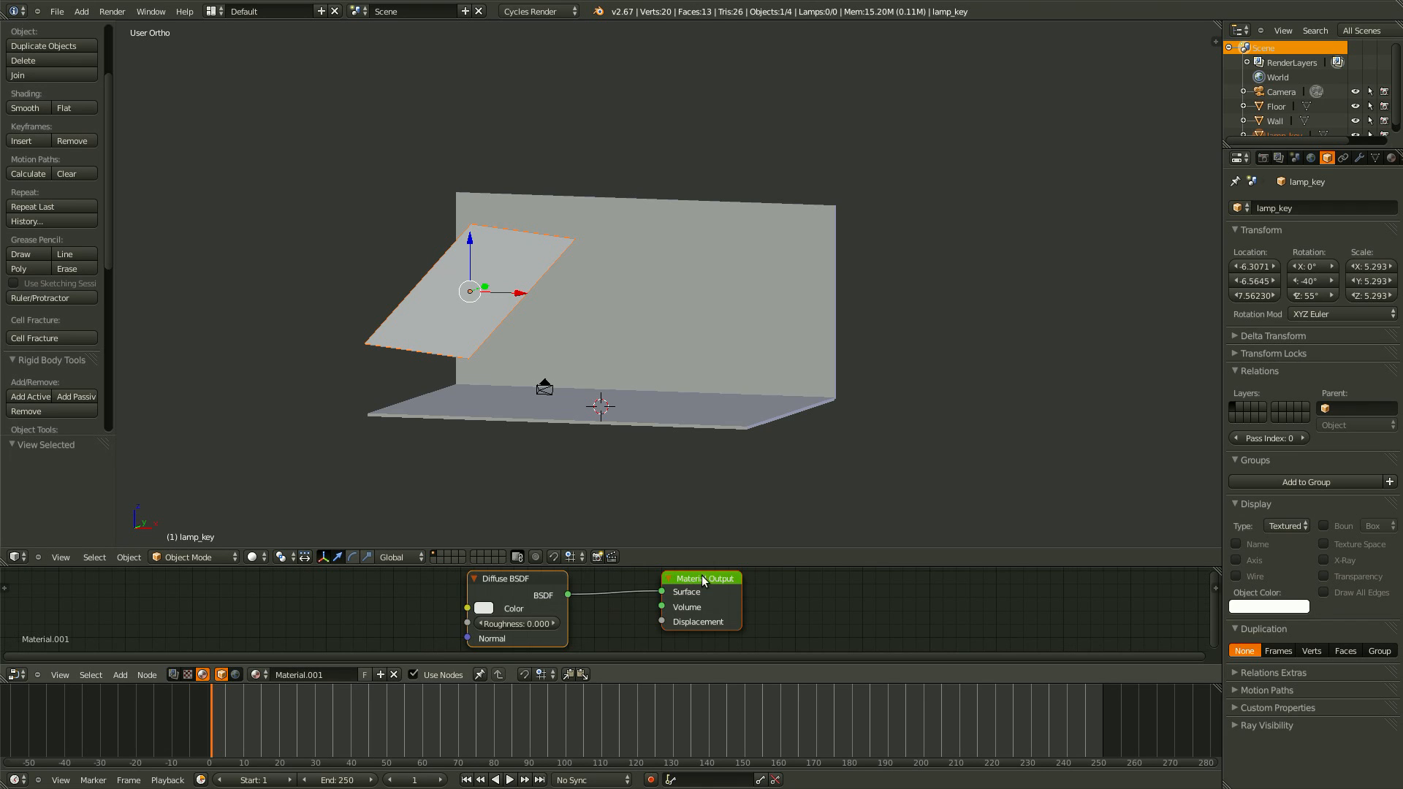
{"action": "left_click_drag", "start_coordinate": [734, 567], "coordinate": [734, 410]}
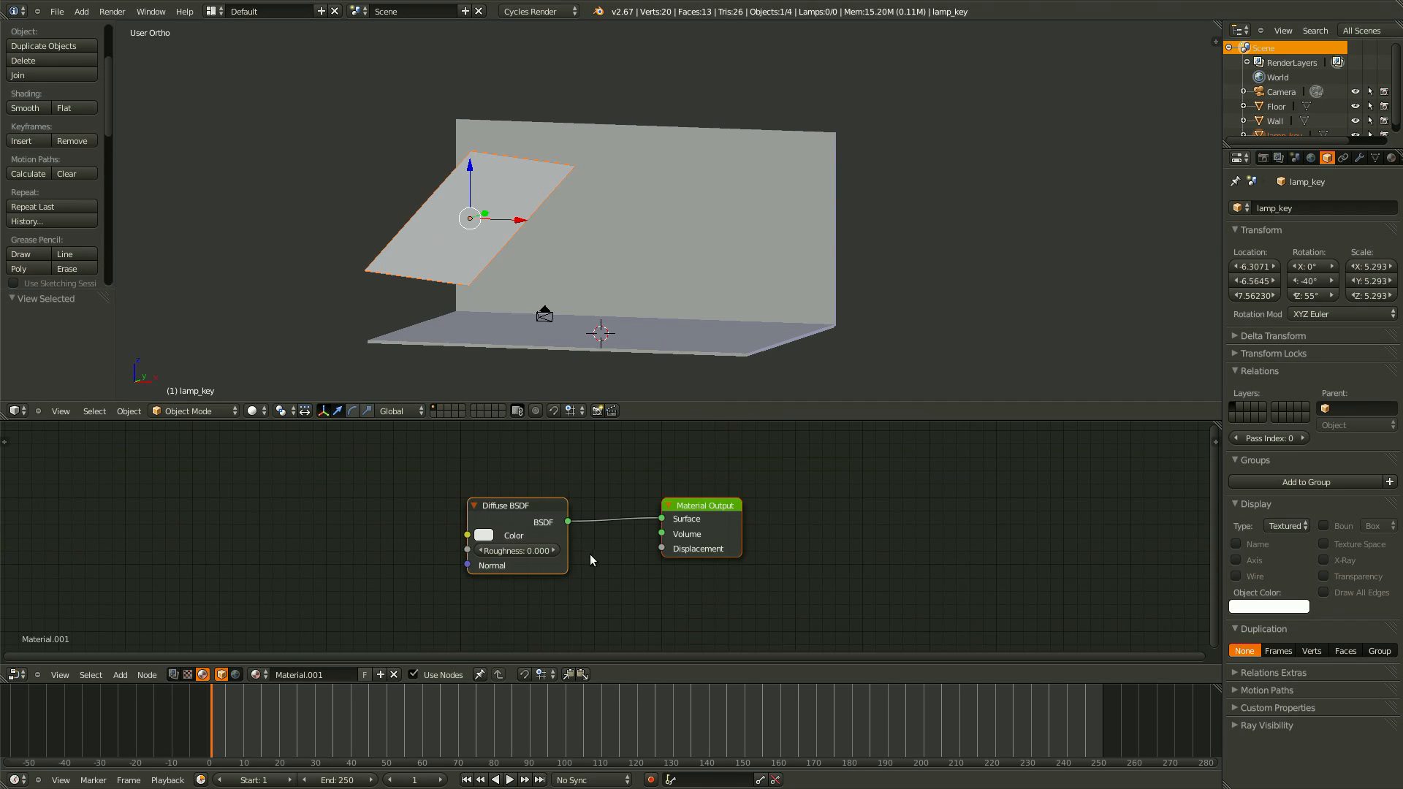
Replace the Diffuse BSDF node in lamp_key's material with an Emission node linked to the Material Output's Surface.
{"action": "left_click", "coordinate": [494, 503]}
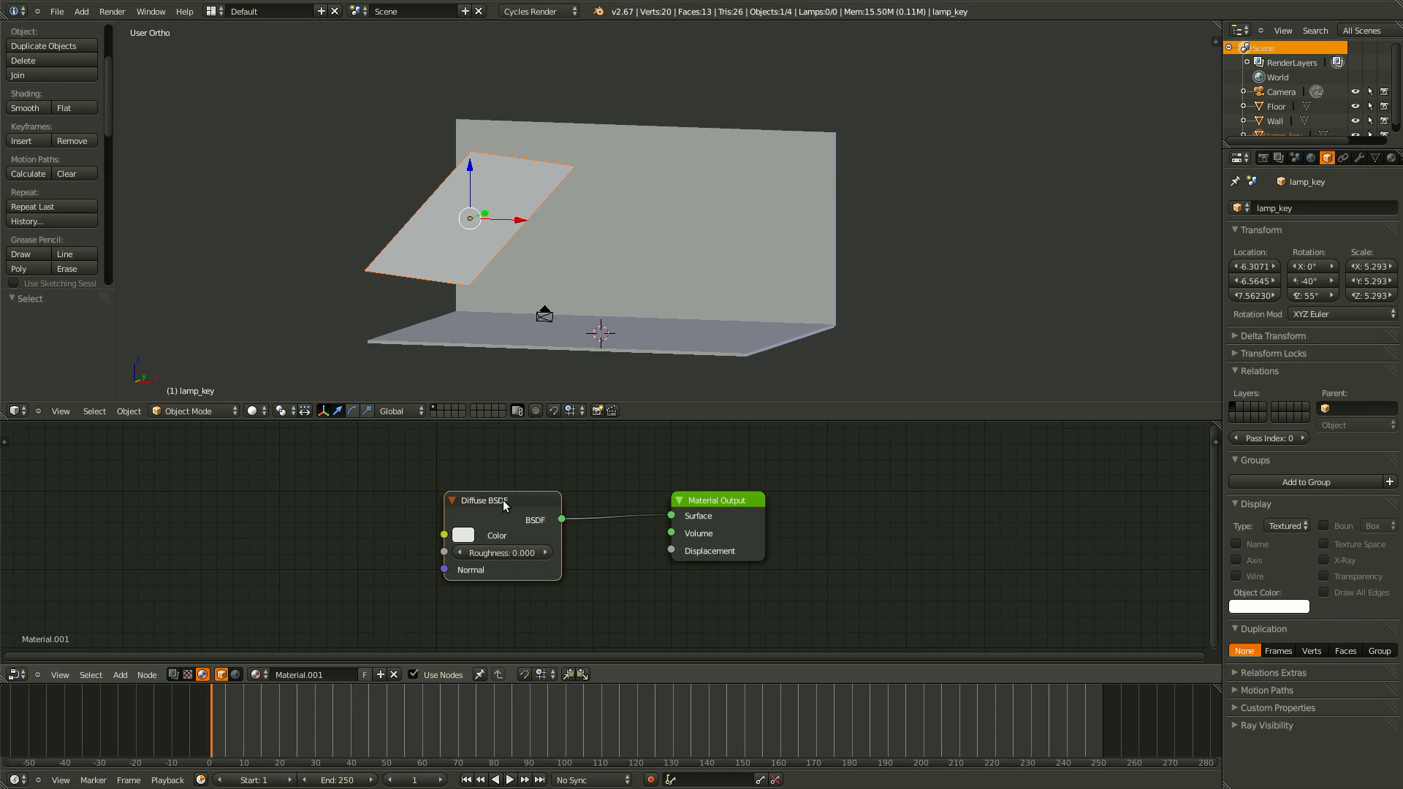
{"action": "key", "text": "x"}
{"action": "key", "text": "shift+a"}
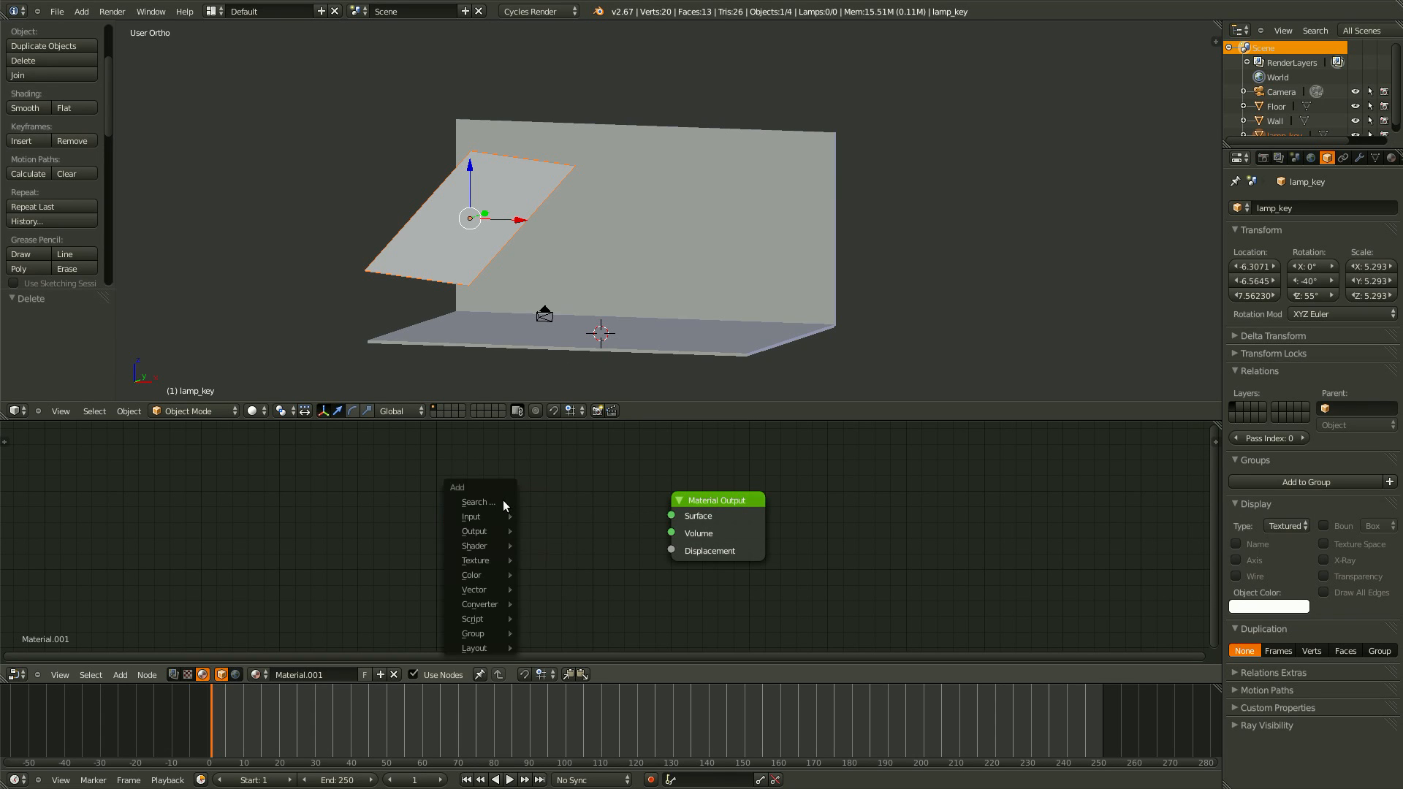
{"action": "left_click", "coordinate": [502, 501]}
{"action": "type", "text": "Emi"}
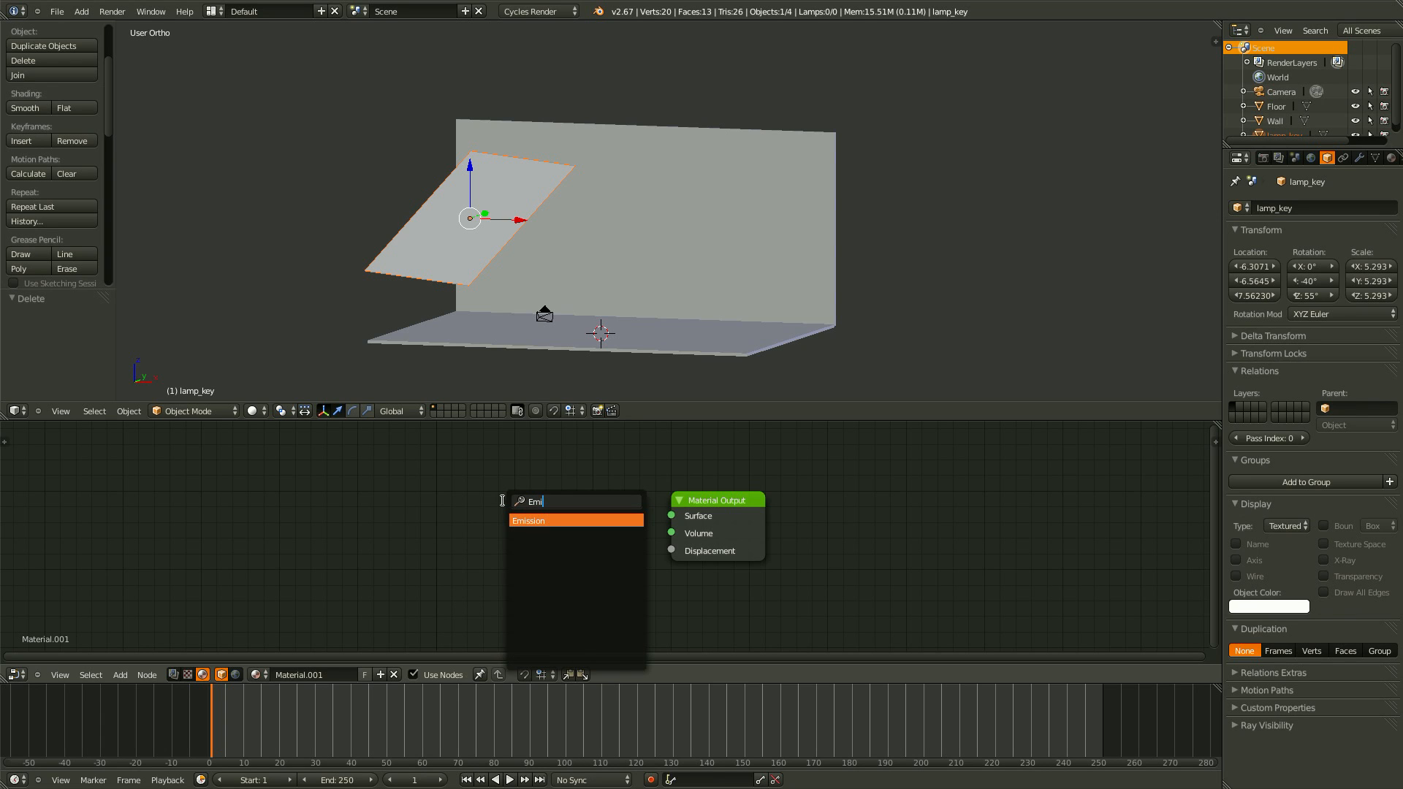
{"action": "left_click", "coordinate": [645, 519]}
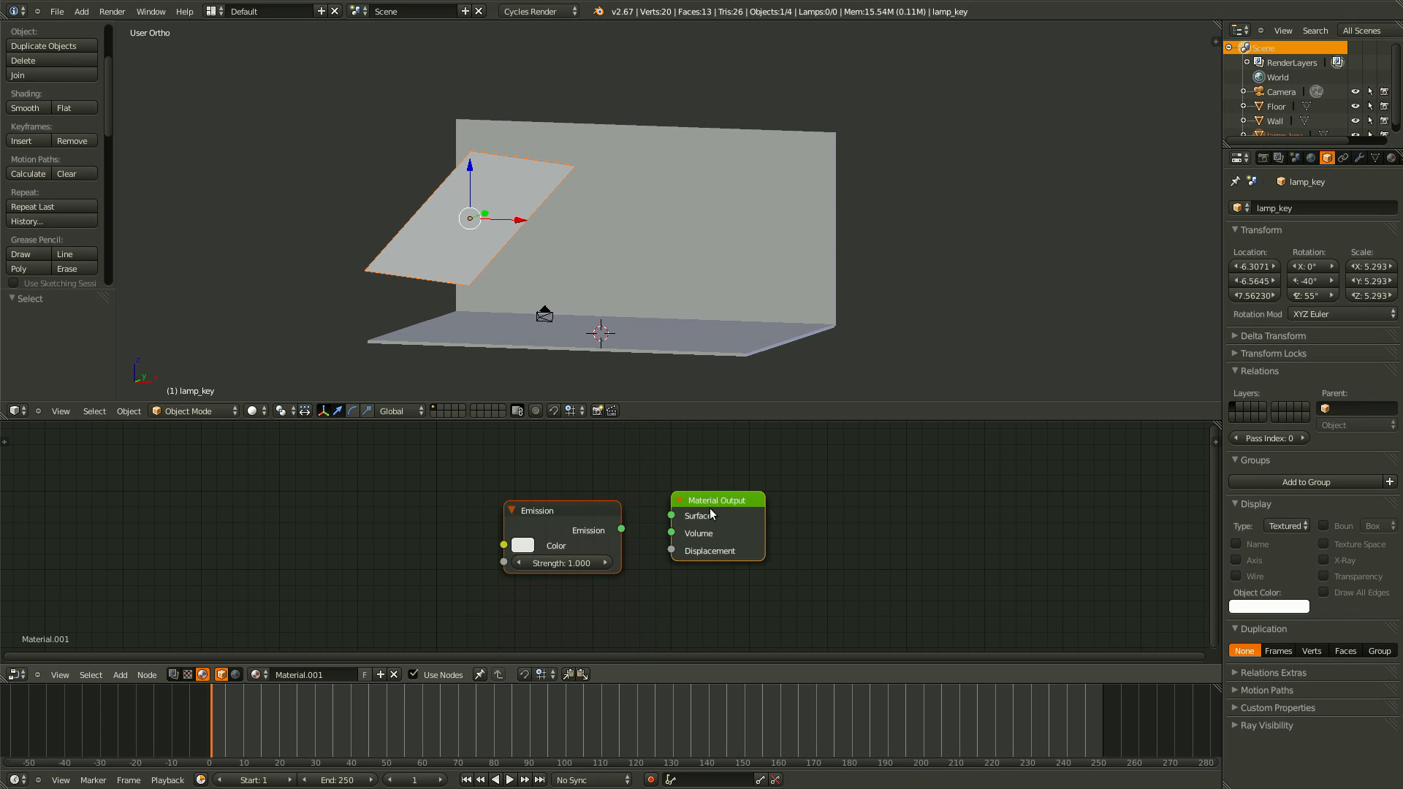
{"action": "left_click", "coordinate": [597, 504]}
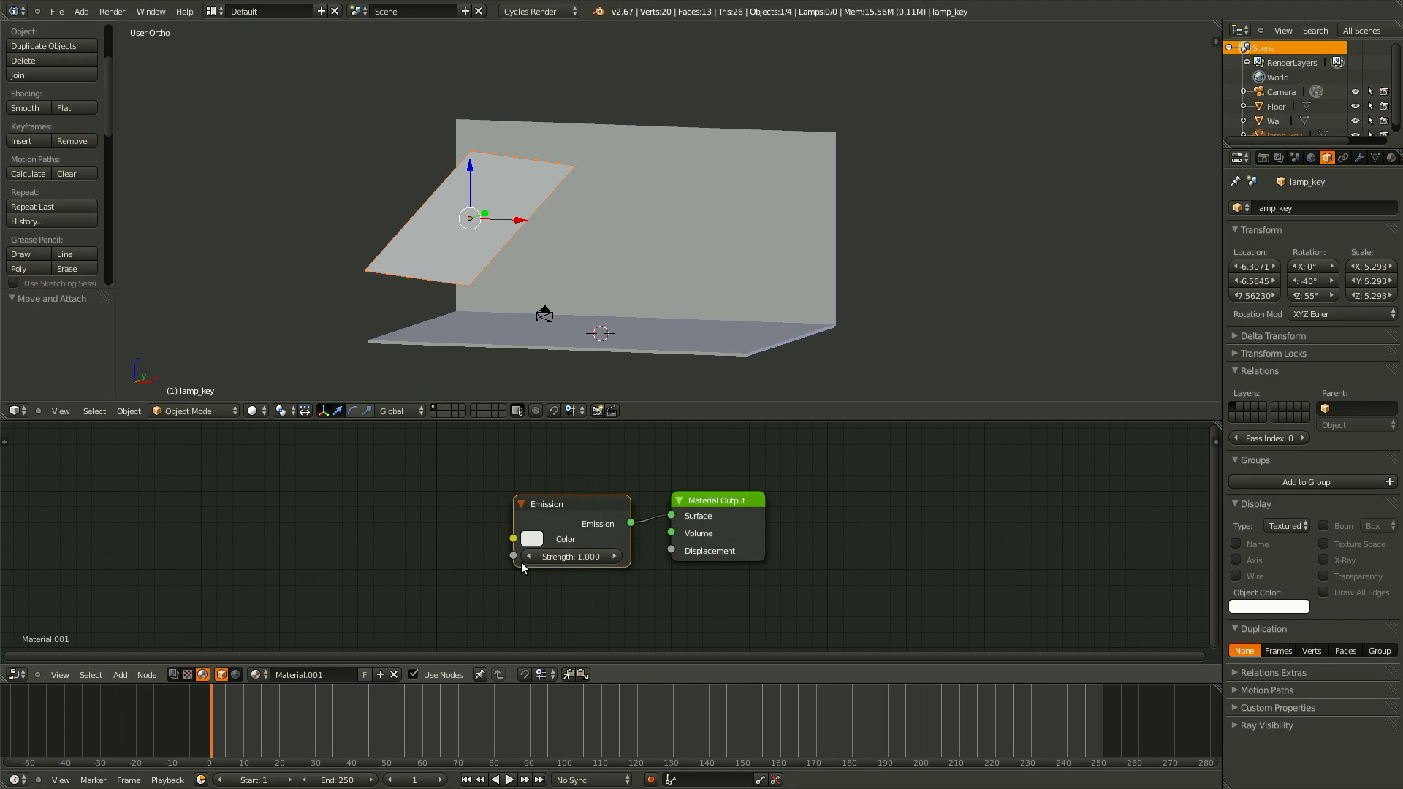
Set the lamp_key Emission strength to 2.5 and its colour to a warm orange, about RGB 0.800, 0.539, 0.358, and save the file.
{"action": "left_click", "coordinate": [567, 554]}
{"action": "type", "text": "2.5"}
{"action": "key", "text": "Return"}
{"action": "left_click", "coordinate": [531, 539]}
{"action": "left_click_drag", "start_coordinate": [583, 376], "coordinate": [573, 401]}
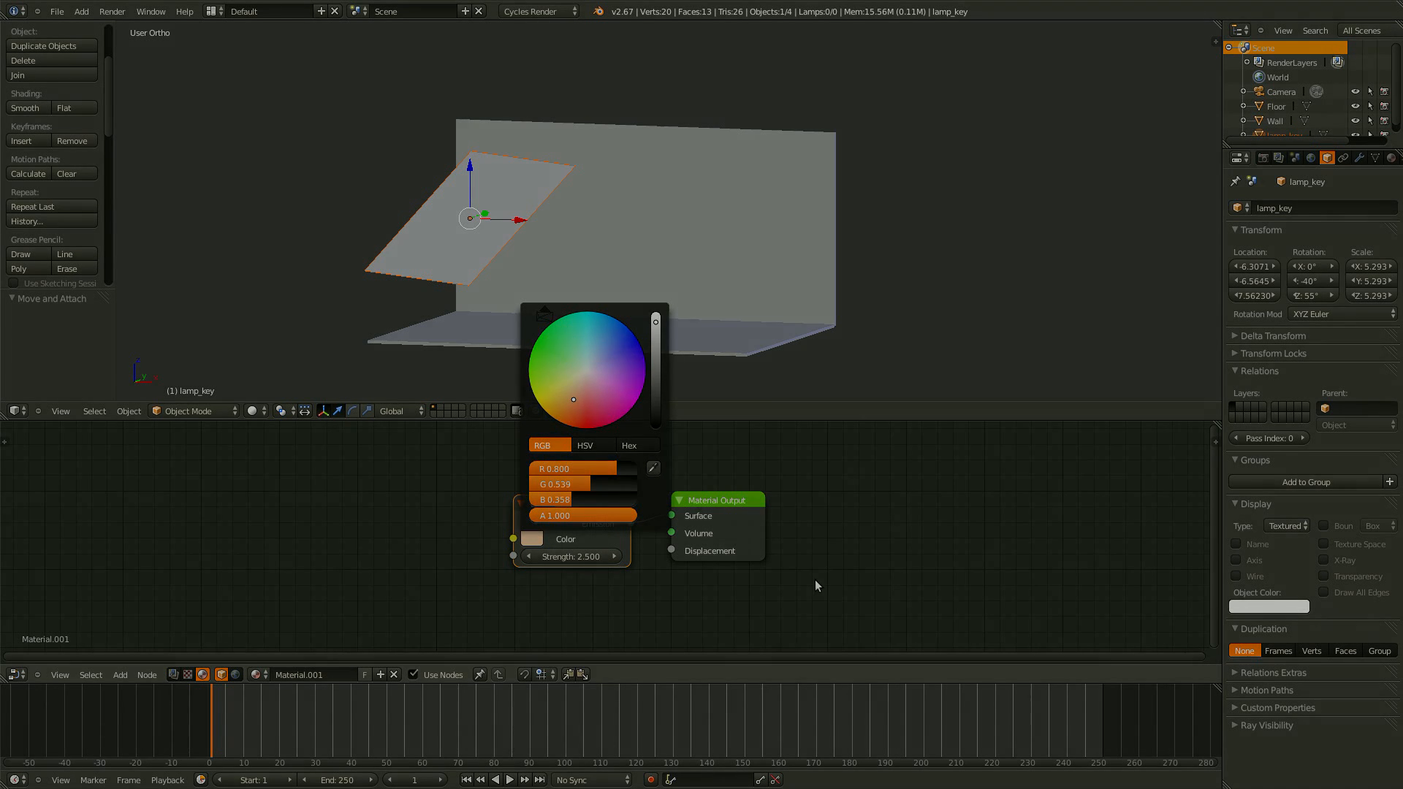
{"action": "key", "text": "ctrl+s"}
{"action": "left_click", "coordinate": [785, 272]}
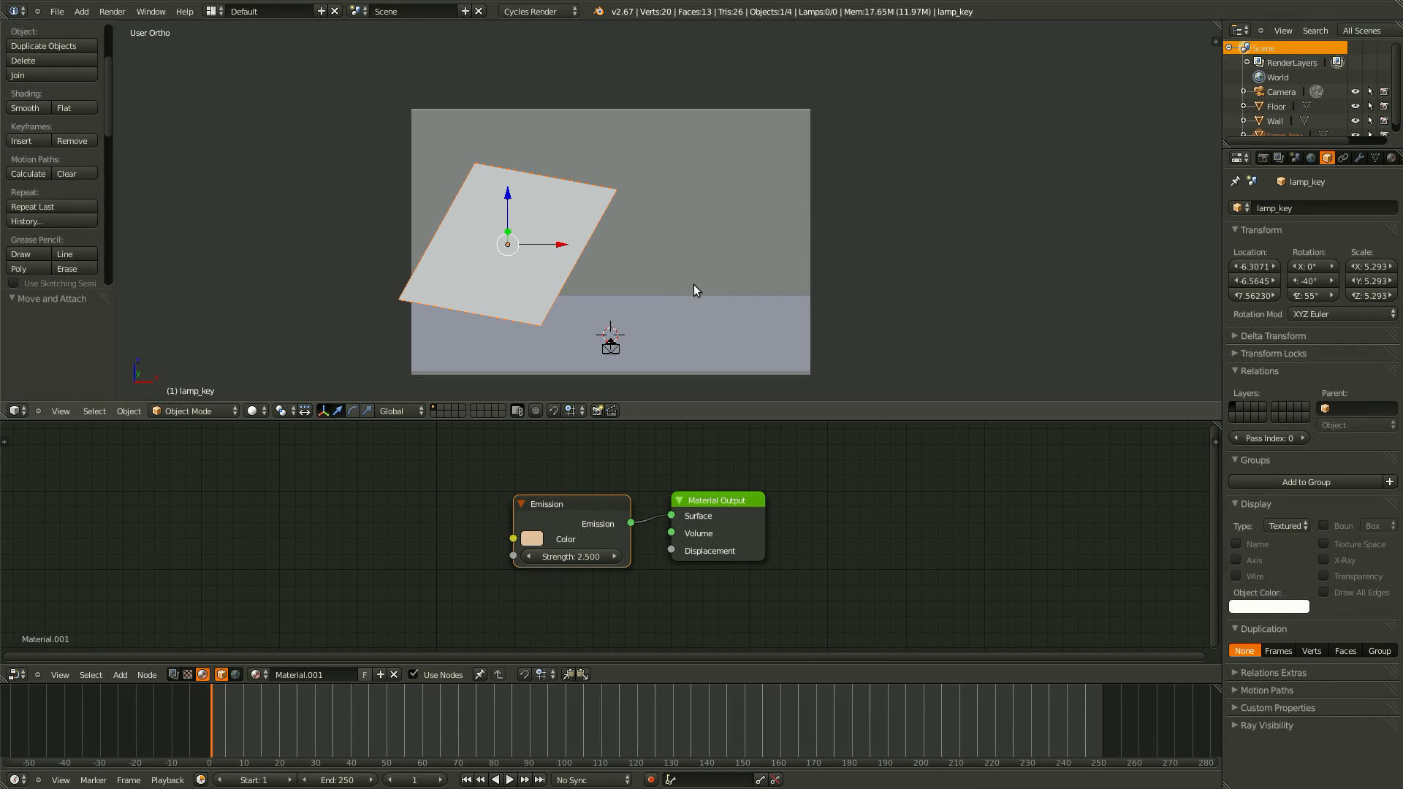
Add a new plane mesh and raise it along Z to a height of about 6.35.
{"action": "key", "text": "a"}
{"action": "key", "text": "shift+a"}
{"action": "mouse_move", "coordinate": [692, 327]}
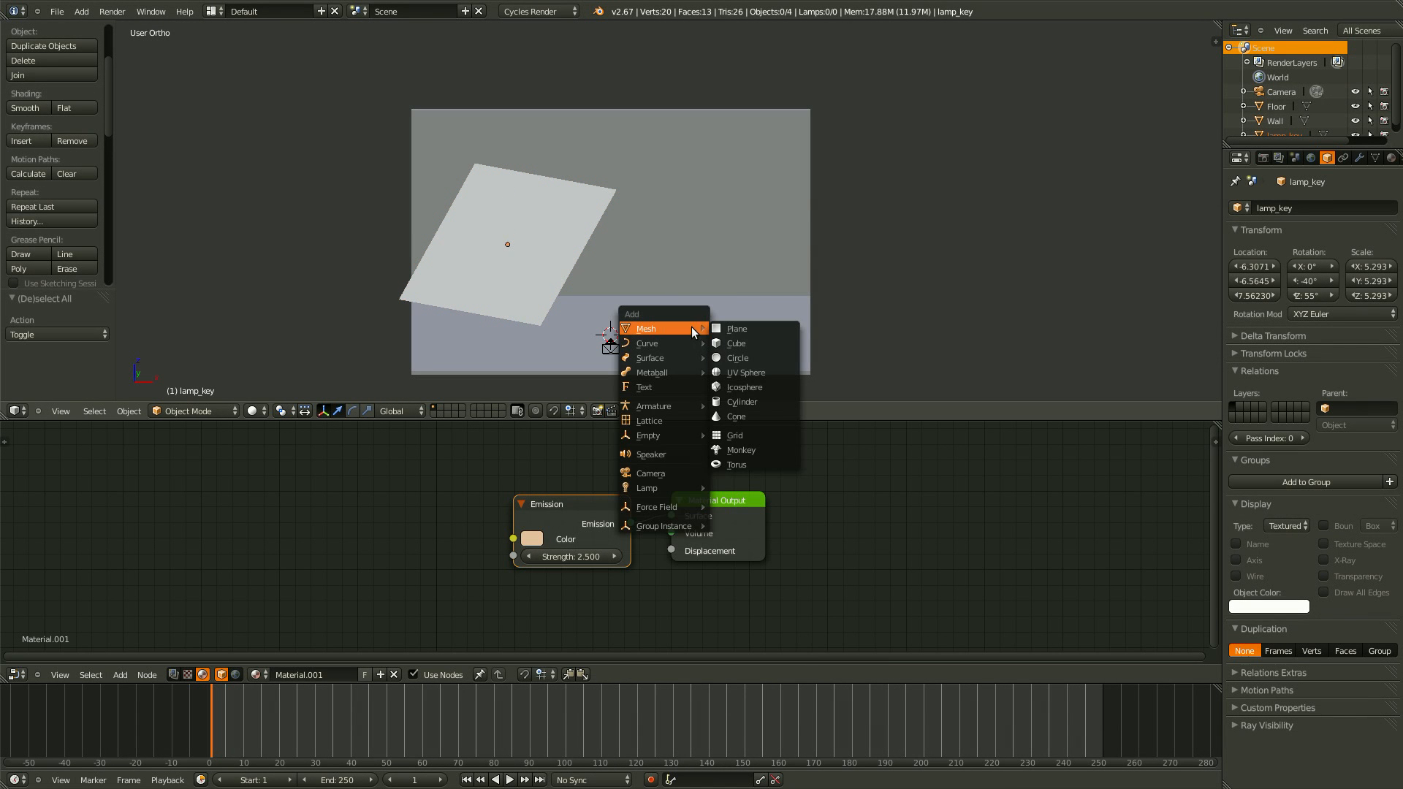
{"action": "left_click", "coordinate": [739, 329]}
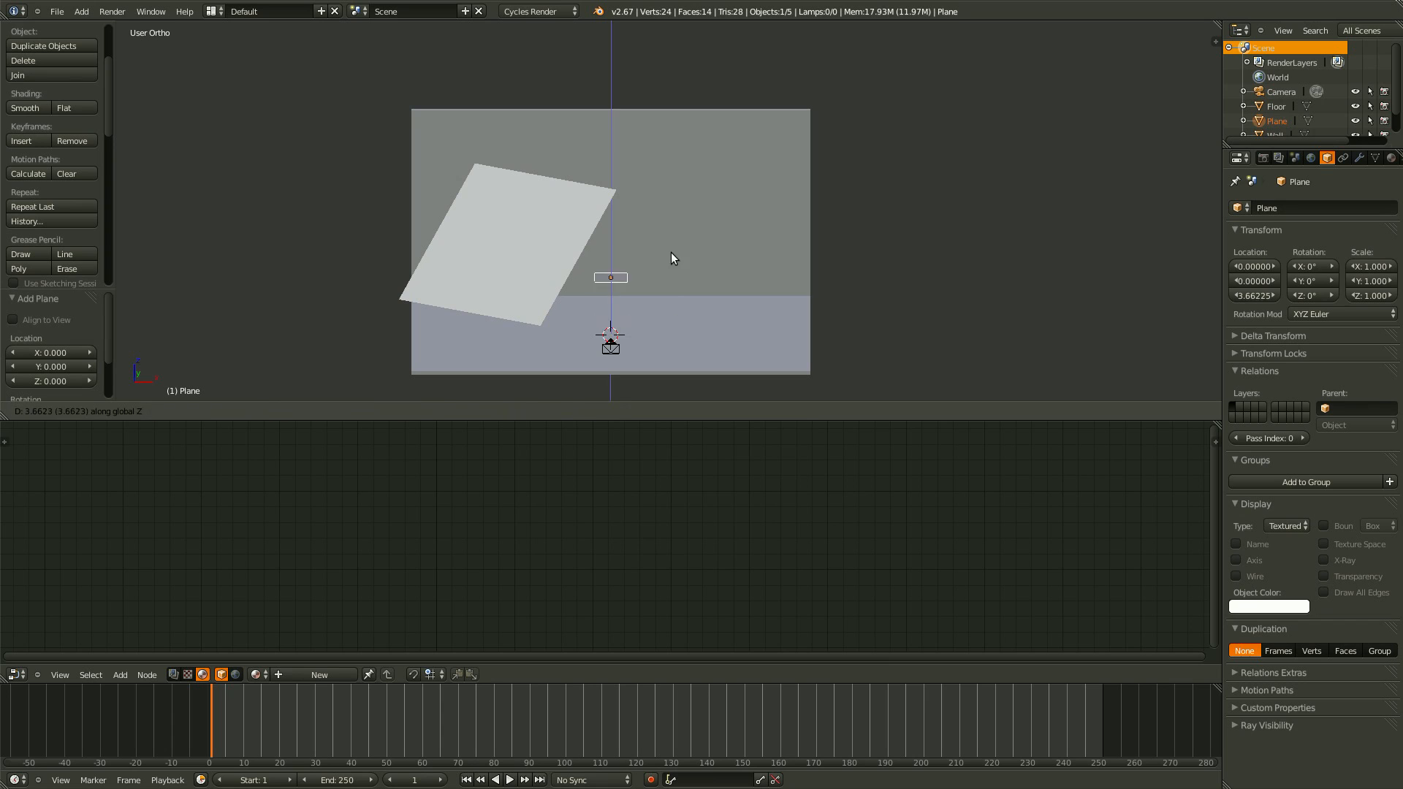
{"action": "key", "text": "KP_1"}
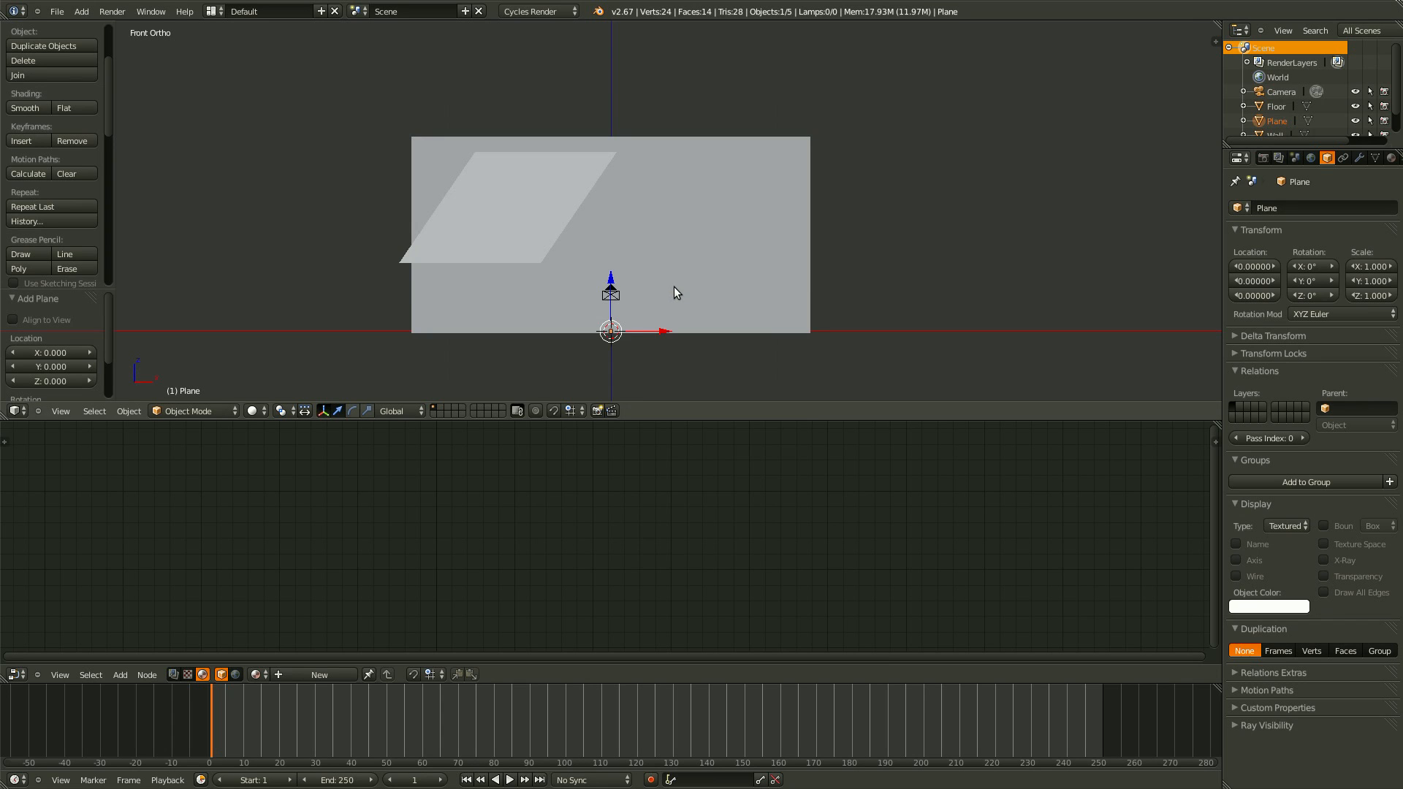
{"action": "key", "text": "g"}
{"action": "key", "text": "z"}
{"action": "left_click", "coordinate": [707, 184]}
Scale the new plane to about 2.9 and rotate it 30° around the Y axis.
{"action": "key", "text": "s"}
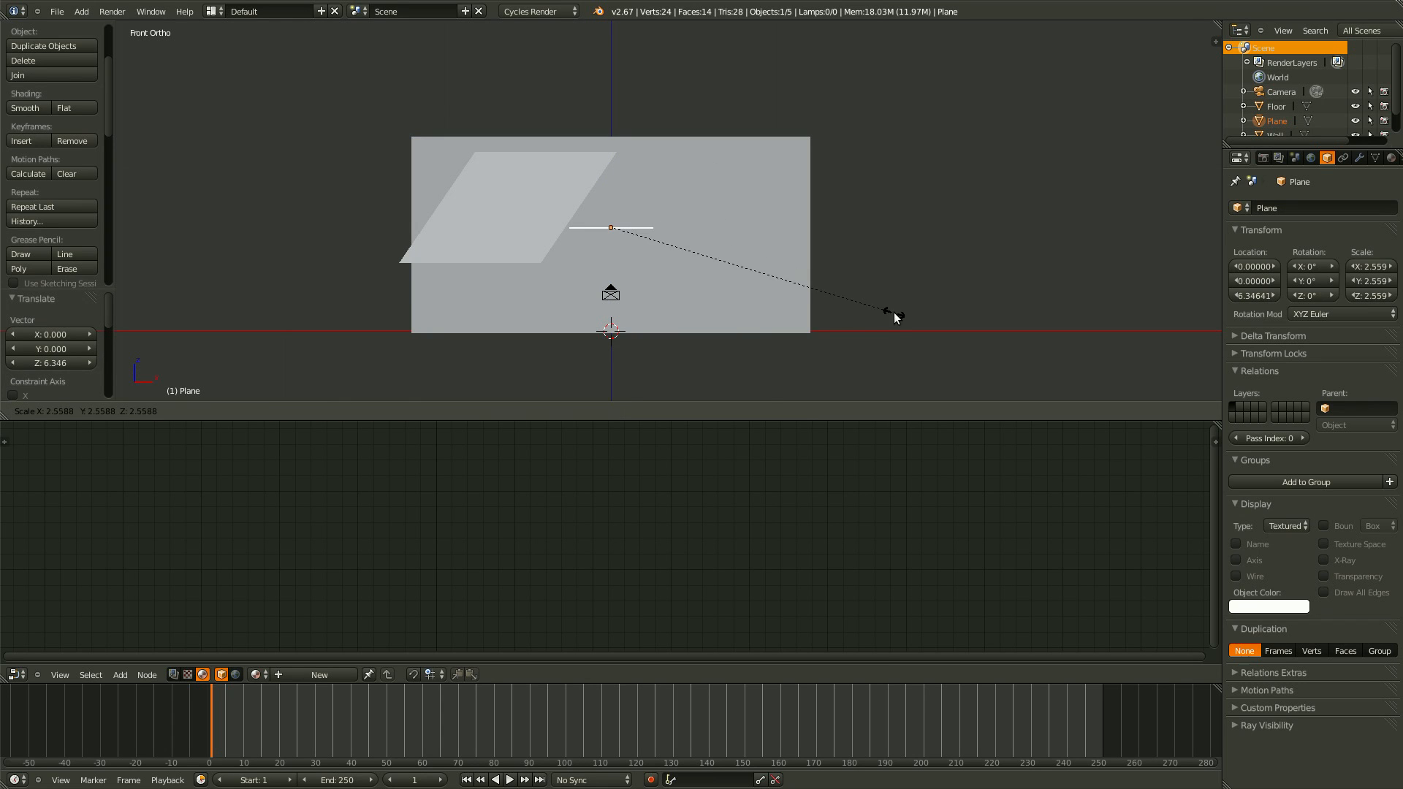
{"action": "left_click", "coordinate": [927, 337]}
{"action": "key", "text": "r"}
{"action": "key", "text": "y"}
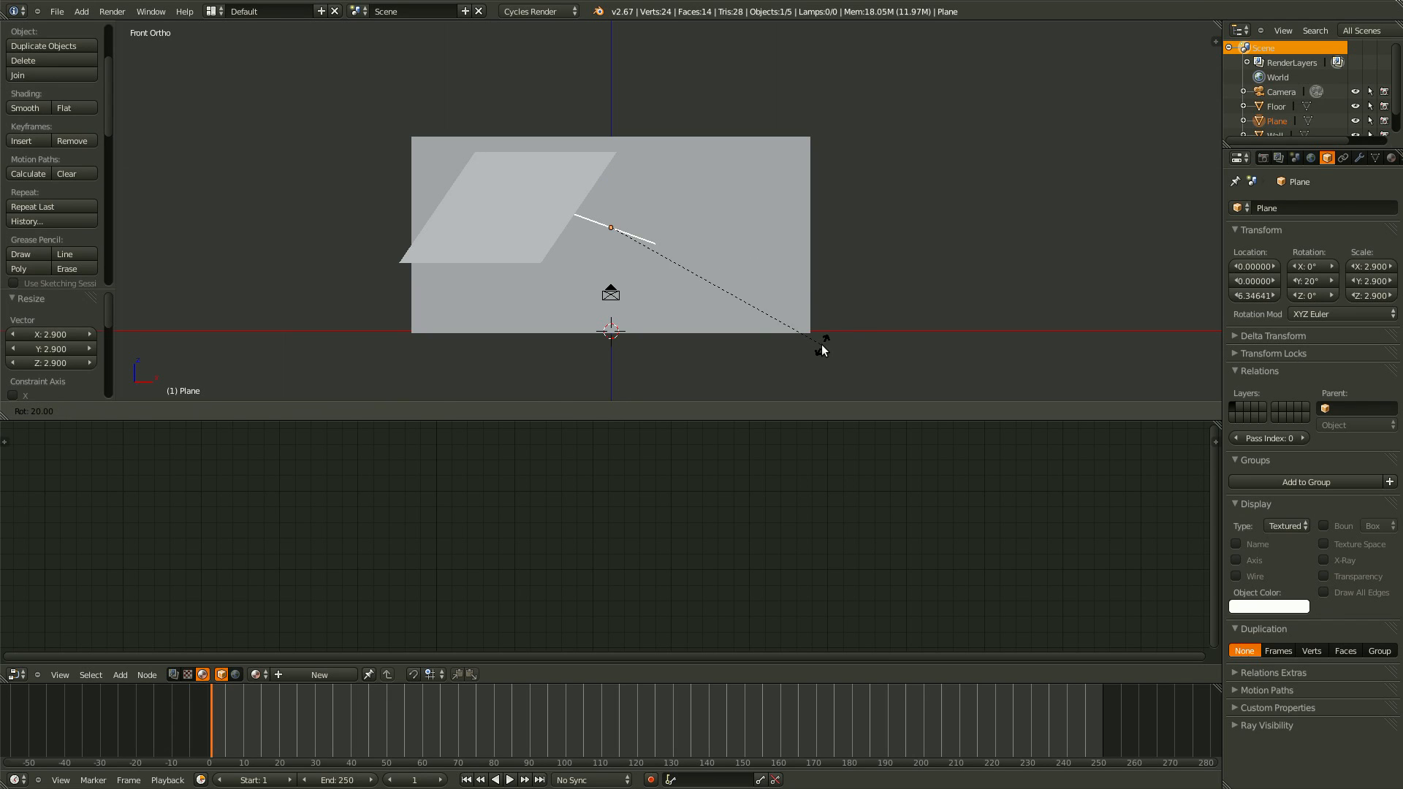
{"action": "key", "text": "3"}
{"action": "key", "text": "0"}
{"action": "key", "text": "Return"}
Move the tilted plane to about X 5.85, Z 7.15 and rename it lamp_fill.
{"action": "key", "text": "g"}
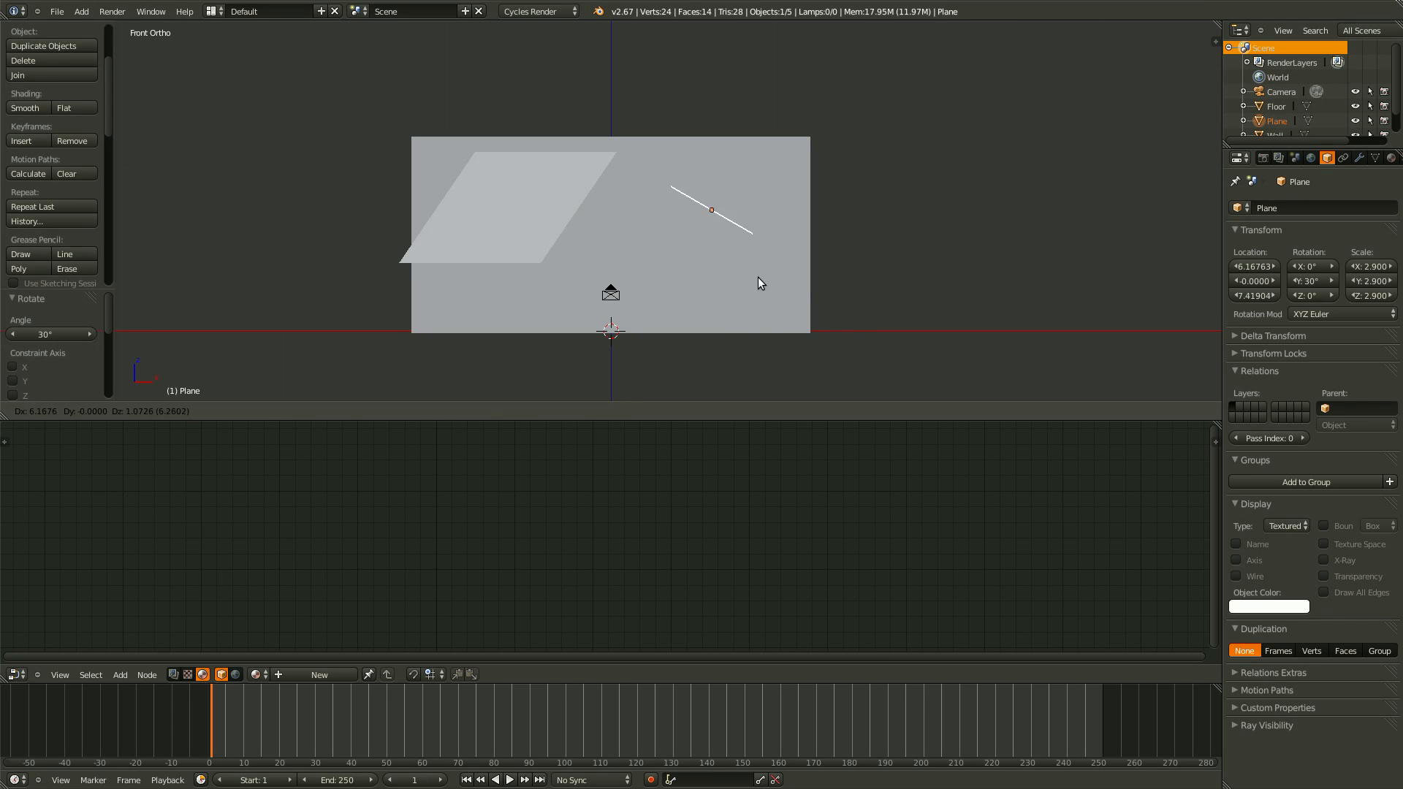
{"action": "left_click", "coordinate": [756, 279]}
{"action": "left_click", "coordinate": [1280, 209]}
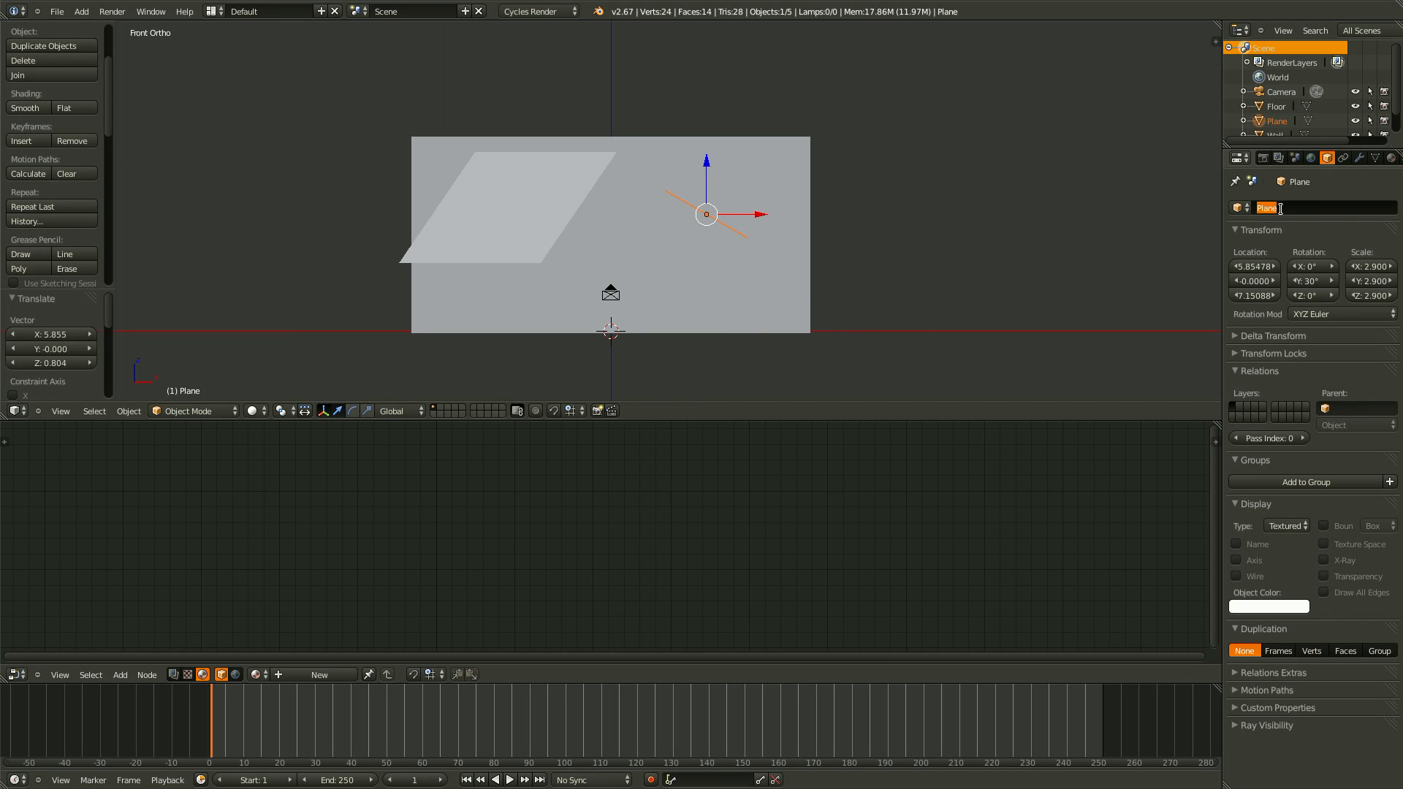
{"action": "type", "text": "lamp_fill"}
{"action": "key", "text": "Return"}
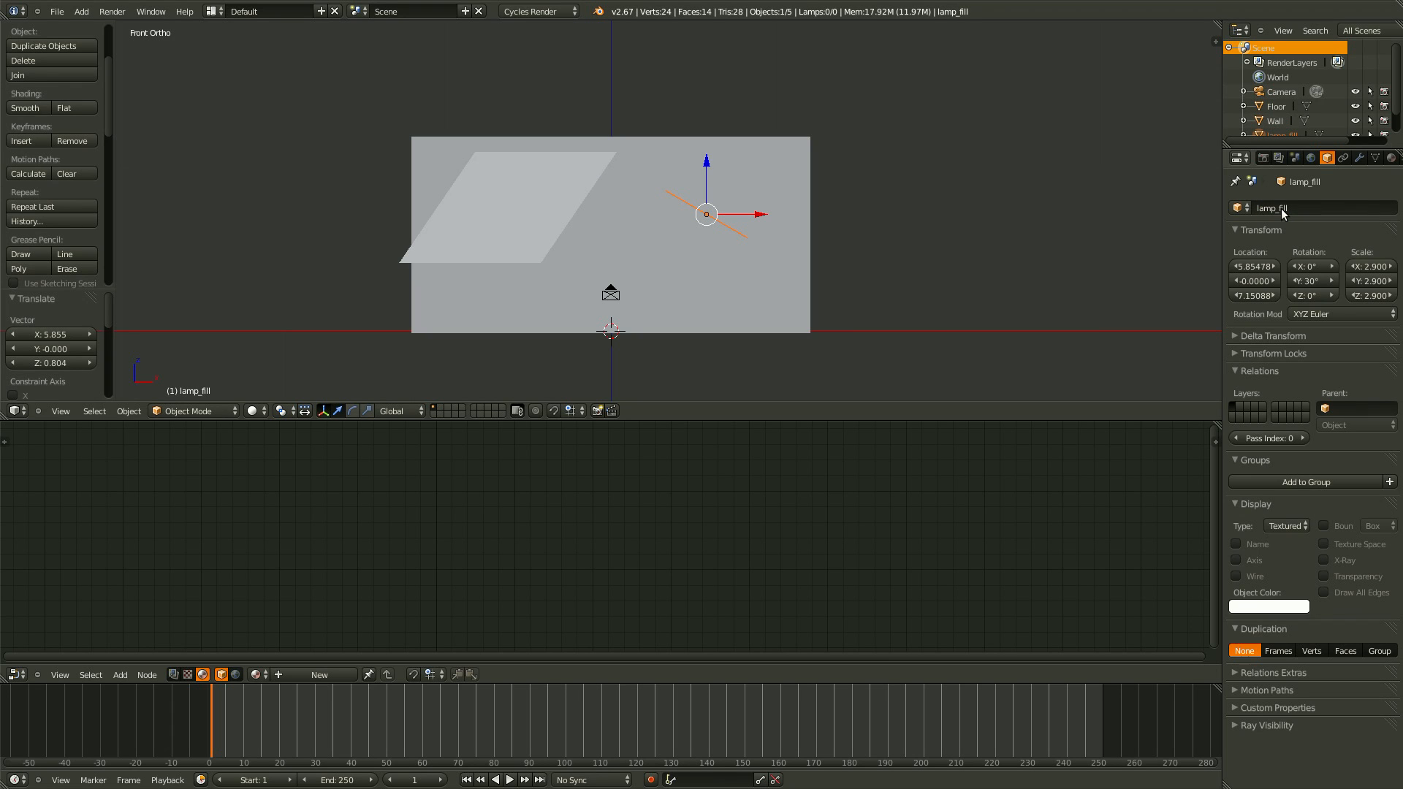
Rotate lamp_fill to -45° around Z, move it to about X 6.18, Y -6.56, and enlarge it to a scale of about 3.29.
{"action": "key", "text": "KP_7"}
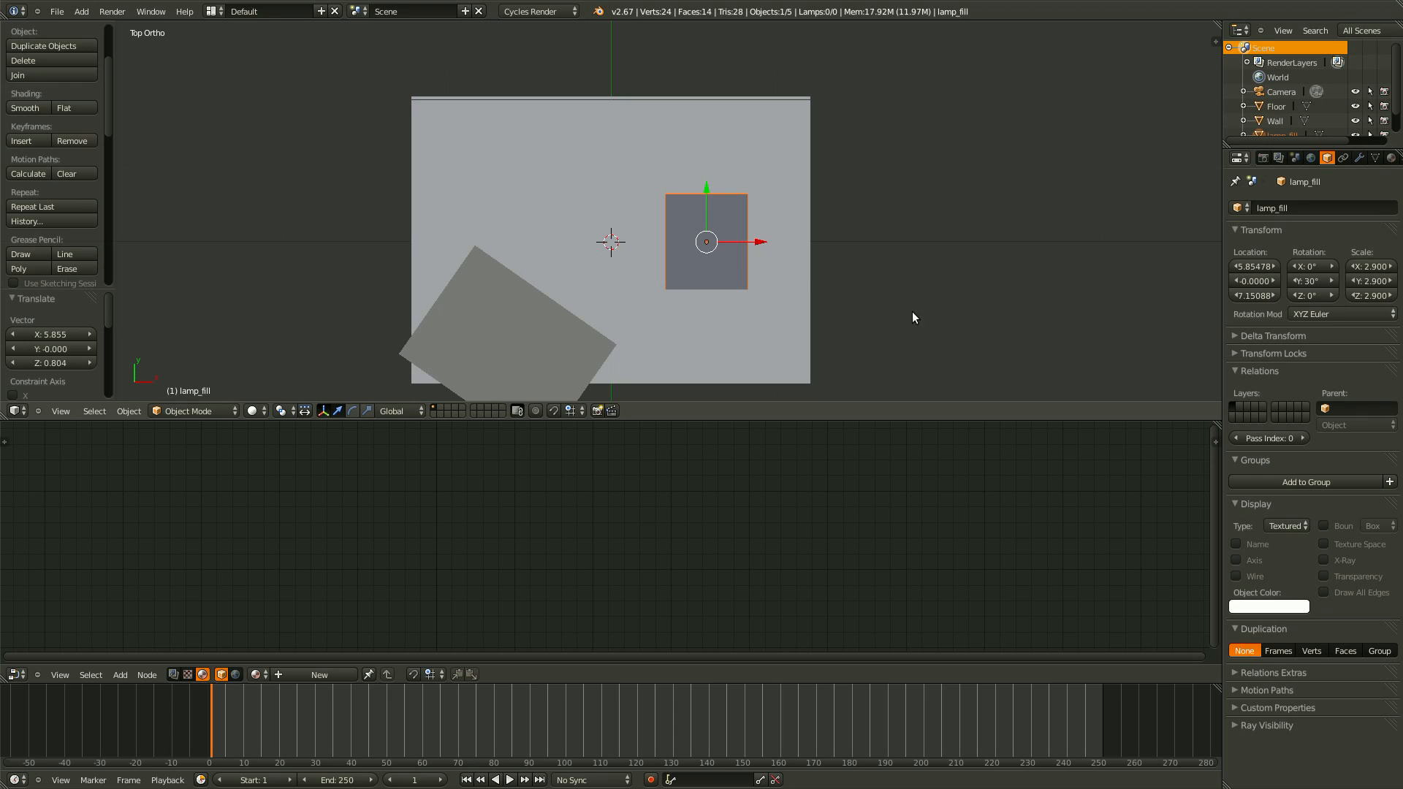
{"action": "key", "text": "r"}
{"action": "left_click", "coordinate": [771, 365]}
{"action": "scroll", "coordinate": [782, 307], "scroll_direction": "down", "scroll_amount": 2}
{"action": "key", "text": "g"}
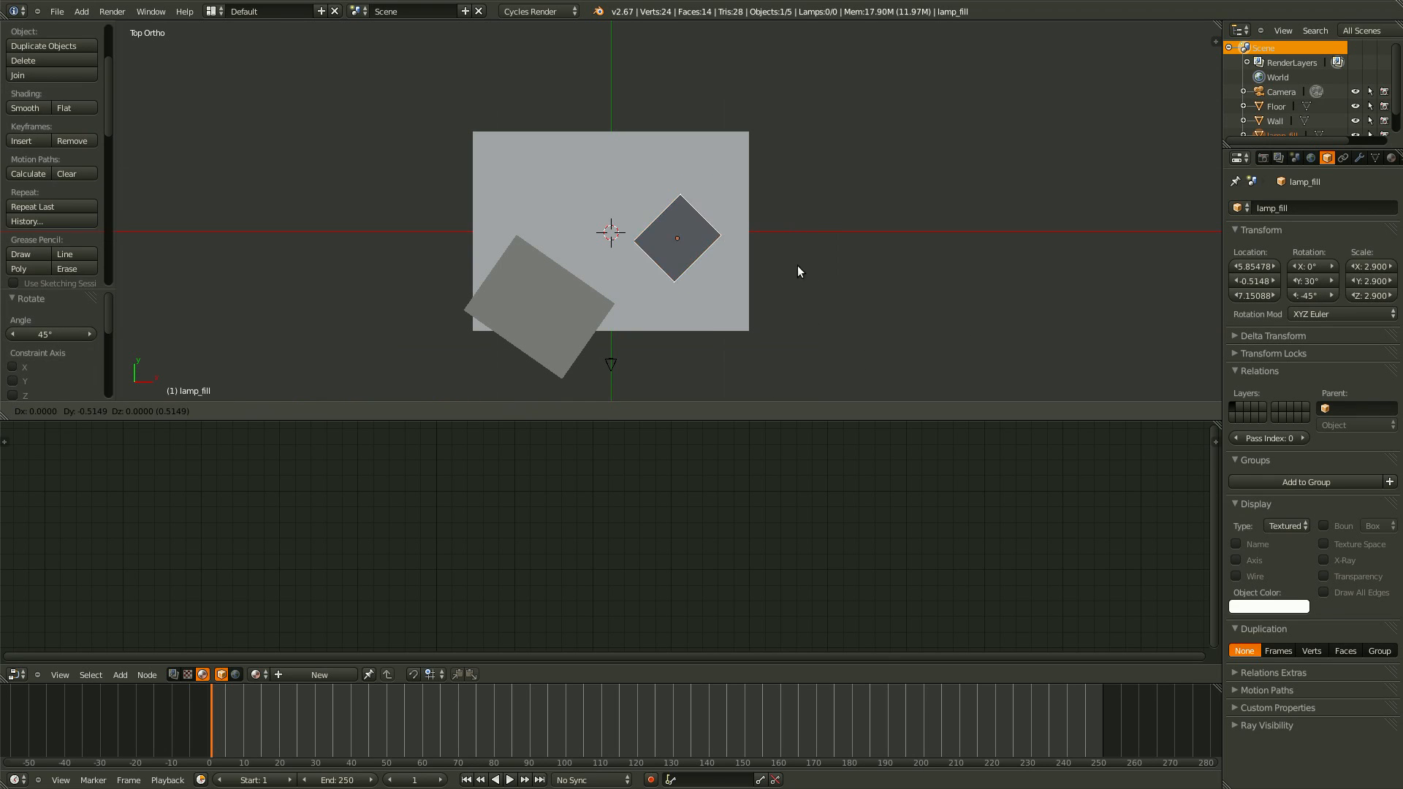
{"action": "left_click", "coordinate": [801, 307]}
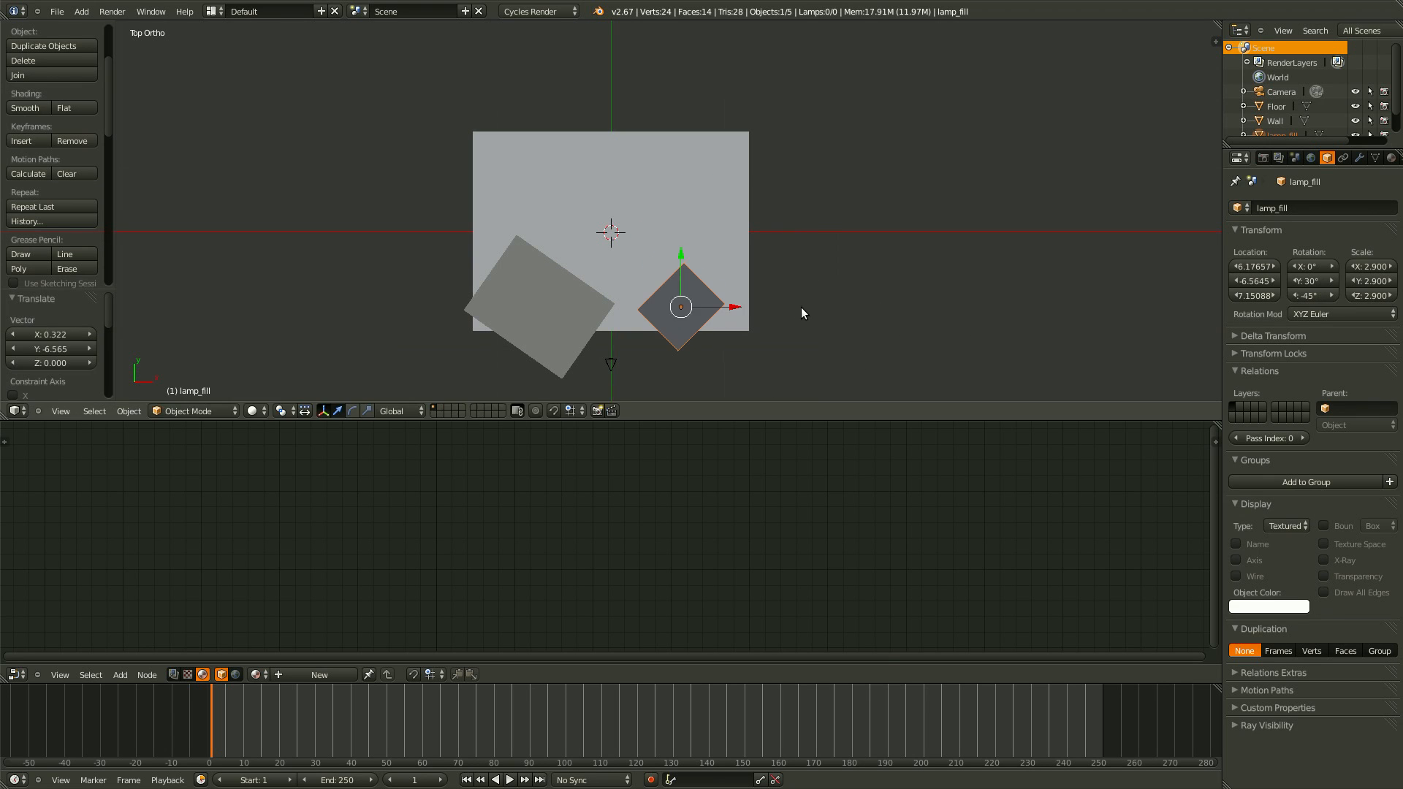
{"action": "key", "text": "s"}
{"action": "left_click", "coordinate": [817, 319]}
In camera view, move lamp_fill about 4.1 units along its local Z axis towards the scene.
{"action": "key", "text": "KP_0"}
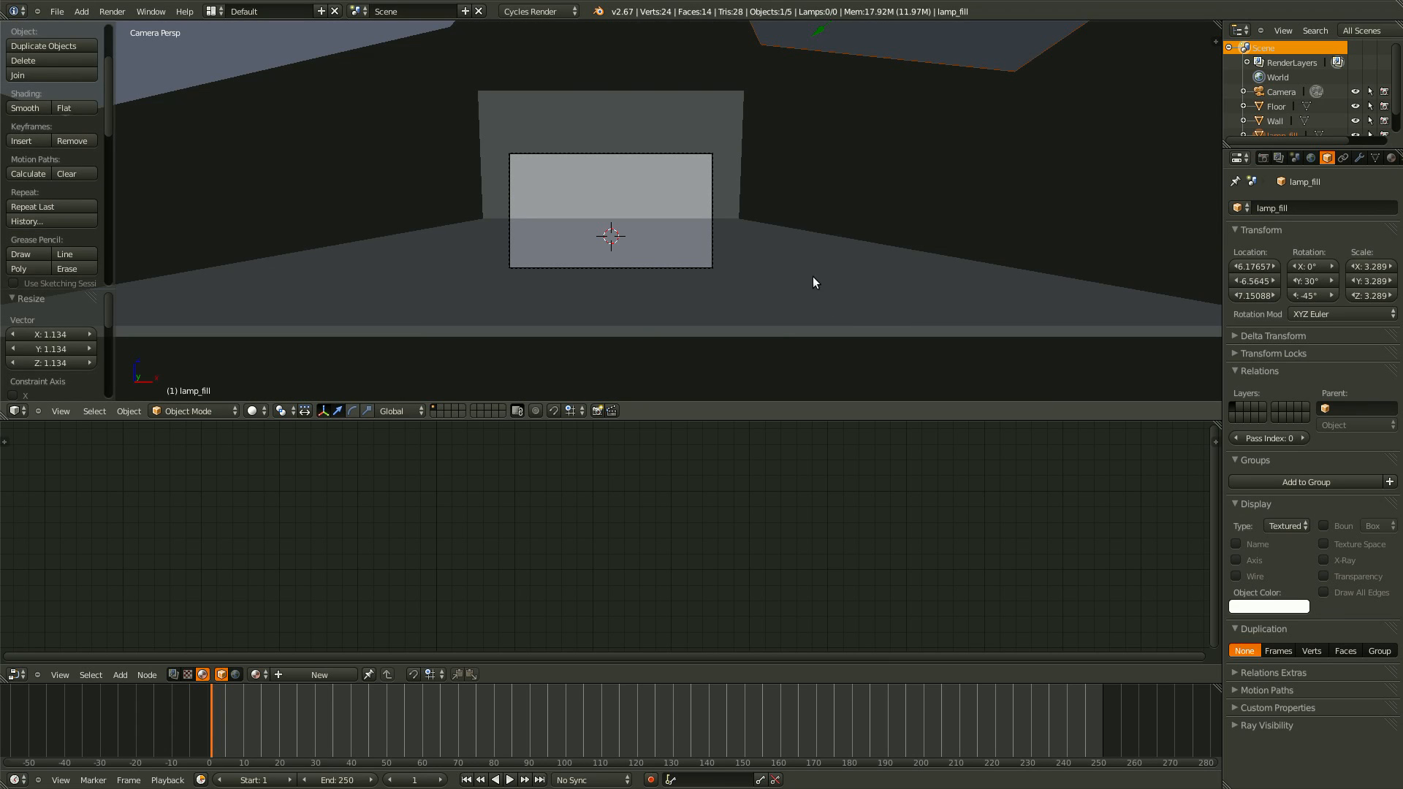
{"action": "key", "text": "g"}
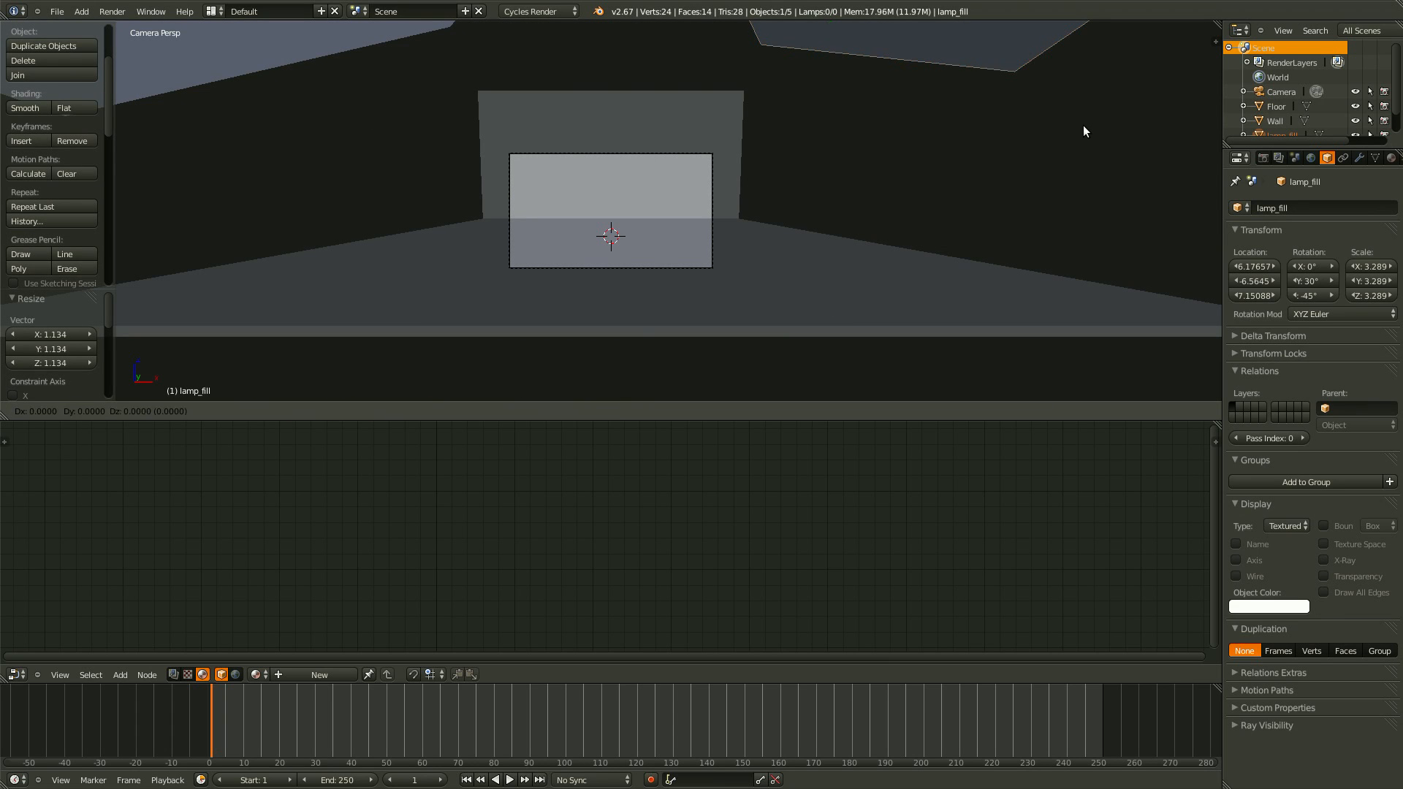
{"action": "key", "text": "z"}
{"action": "key", "text": "z"}
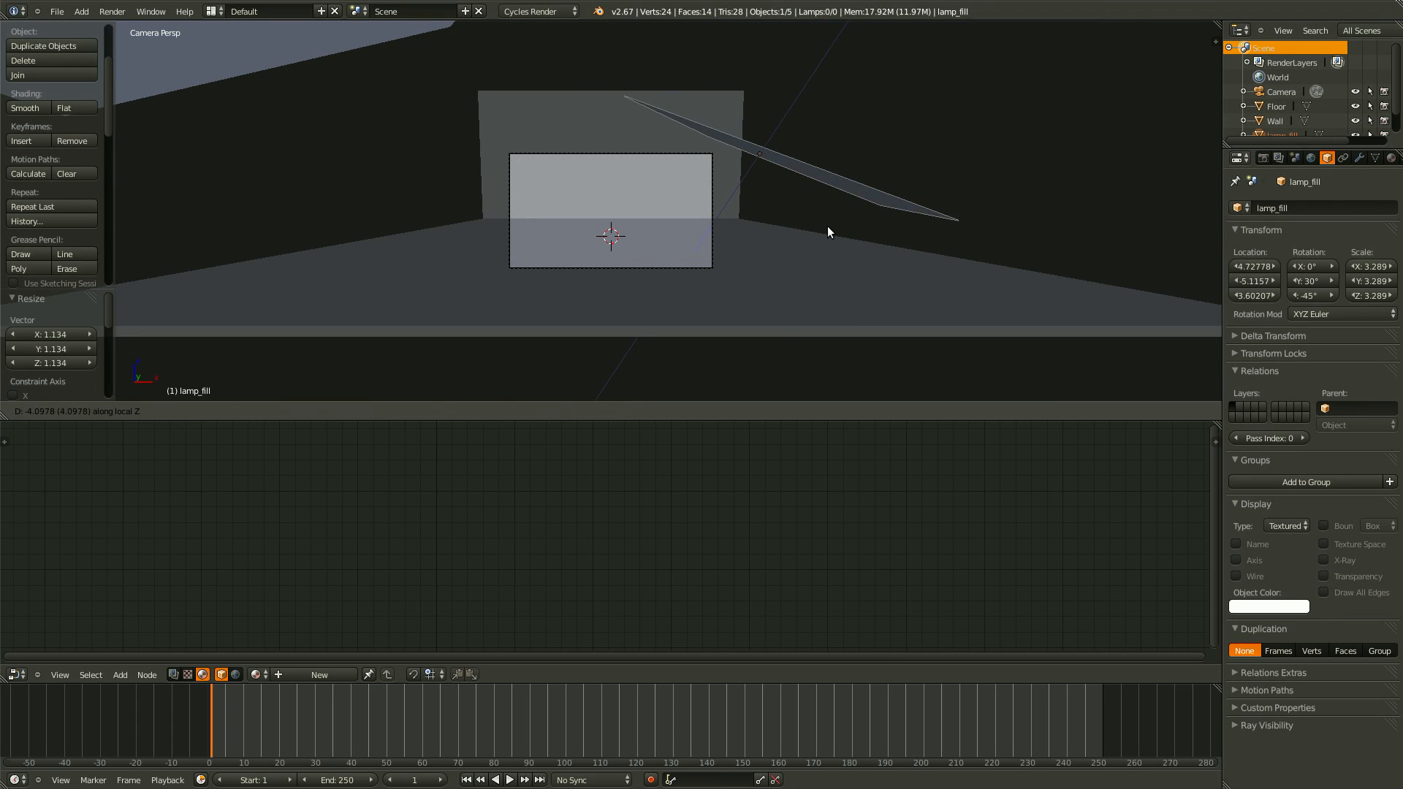
{"action": "left_click", "coordinate": [309, 60]}
Move lamp_key about 3.75 units along its local Z axis towards the scene.
{"action": "right_click", "coordinate": [308, 60]}
{"action": "key", "text": "g"}
{"action": "key", "text": "z"}
{"action": "key", "text": "z"}
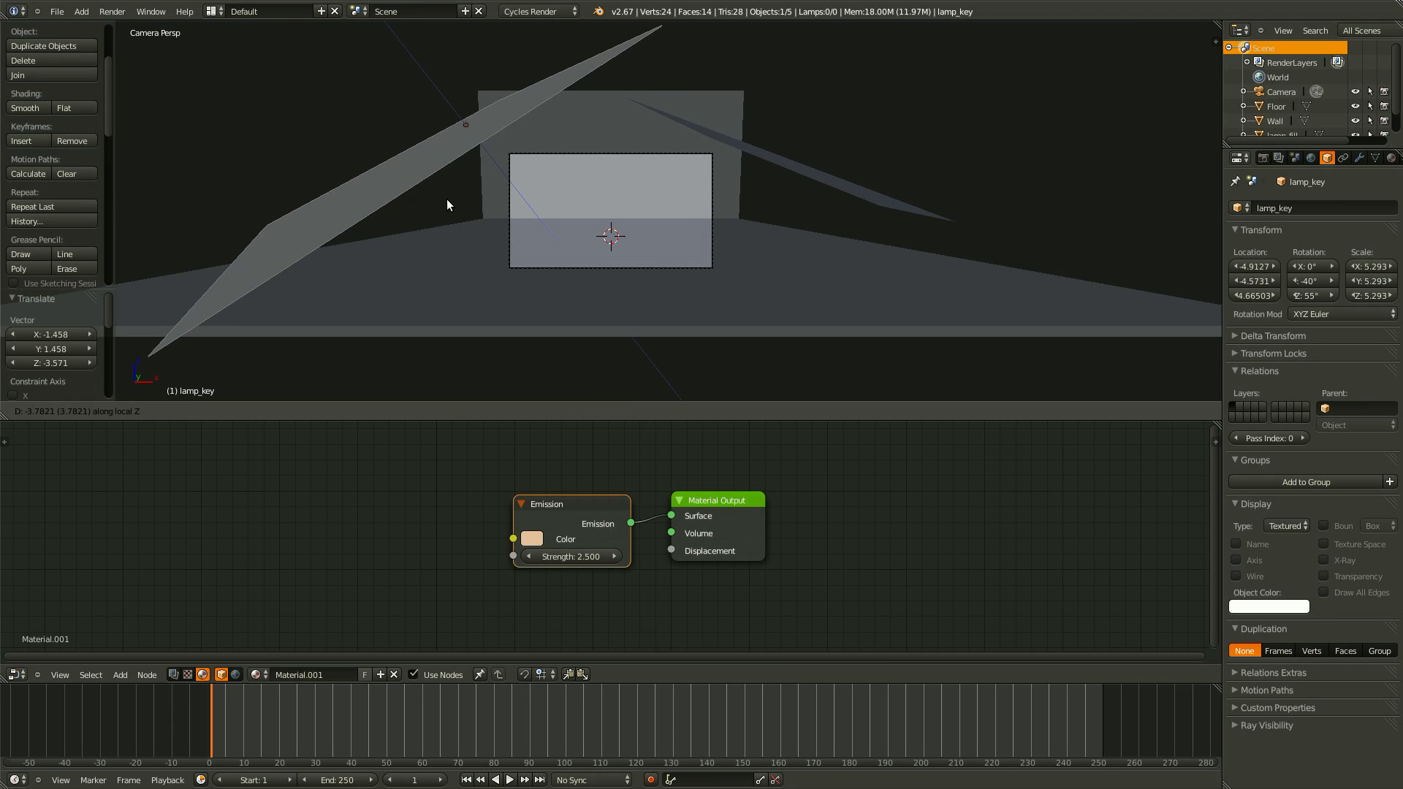
{"action": "left_click", "coordinate": [822, 169]}
Create a new material for the lamp_fill plane and name it lamp_fill.
{"action": "right_click", "coordinate": [820, 173]}
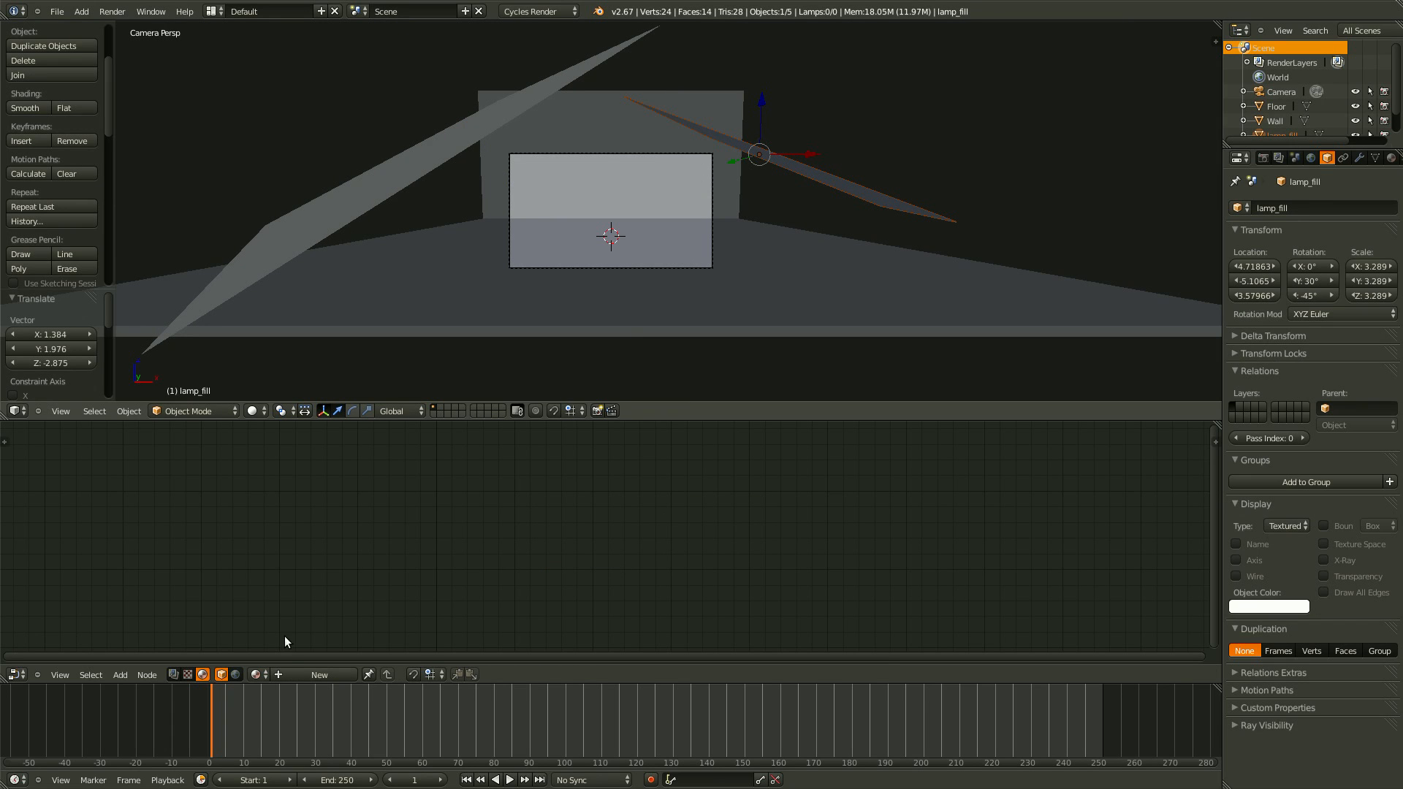
{"action": "left_click", "coordinate": [300, 674]}
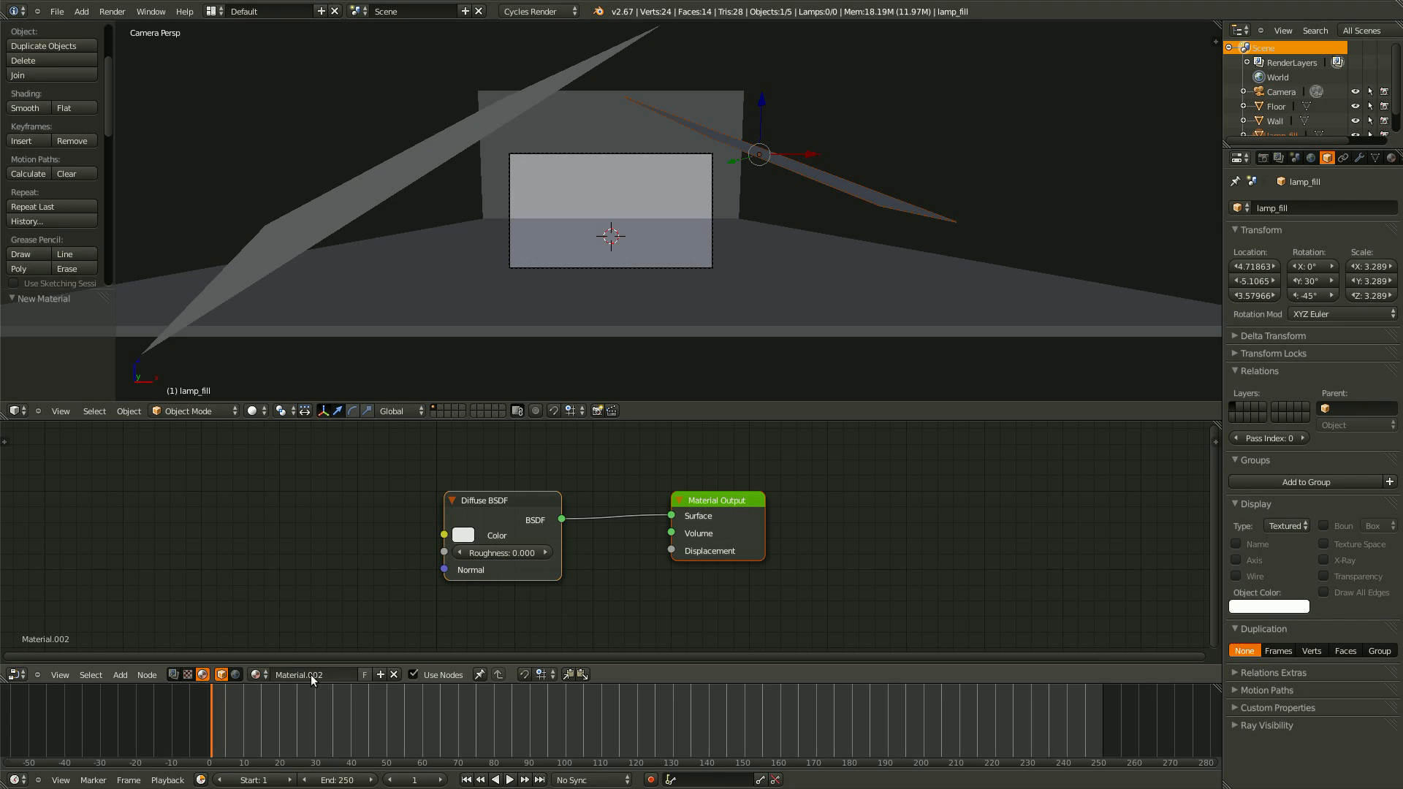
{"action": "left_click", "coordinate": [320, 673]}
{"action": "type", "text": "lamp_fill"}
{"action": "key", "text": "Return"}
Replace the Diffuse BSDF node in the lamp_fill material with an Emission node linked to the Material Output's Surface.
{"action": "left_click", "coordinate": [519, 504]}
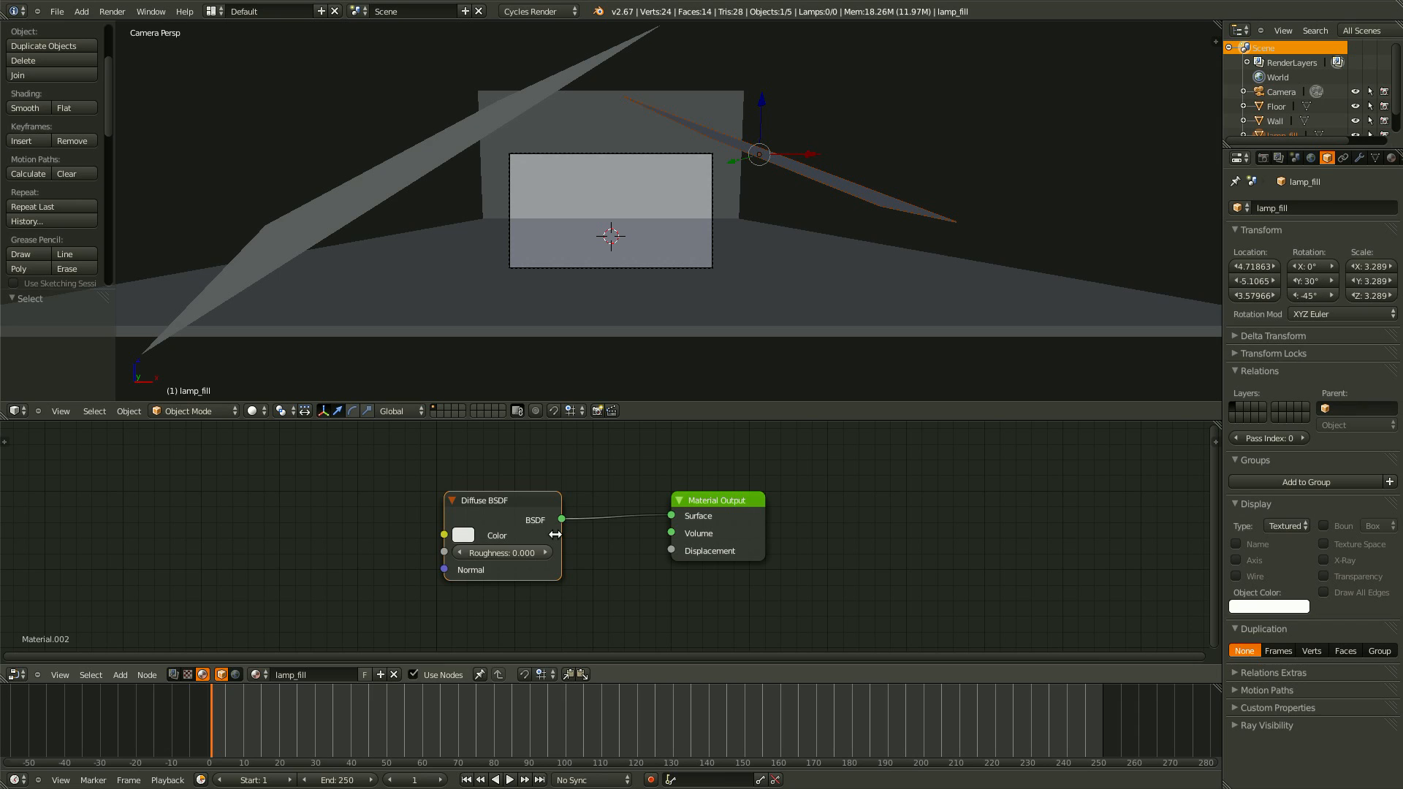
{"action": "key", "text": "x"}
{"action": "key", "text": "shift+a"}
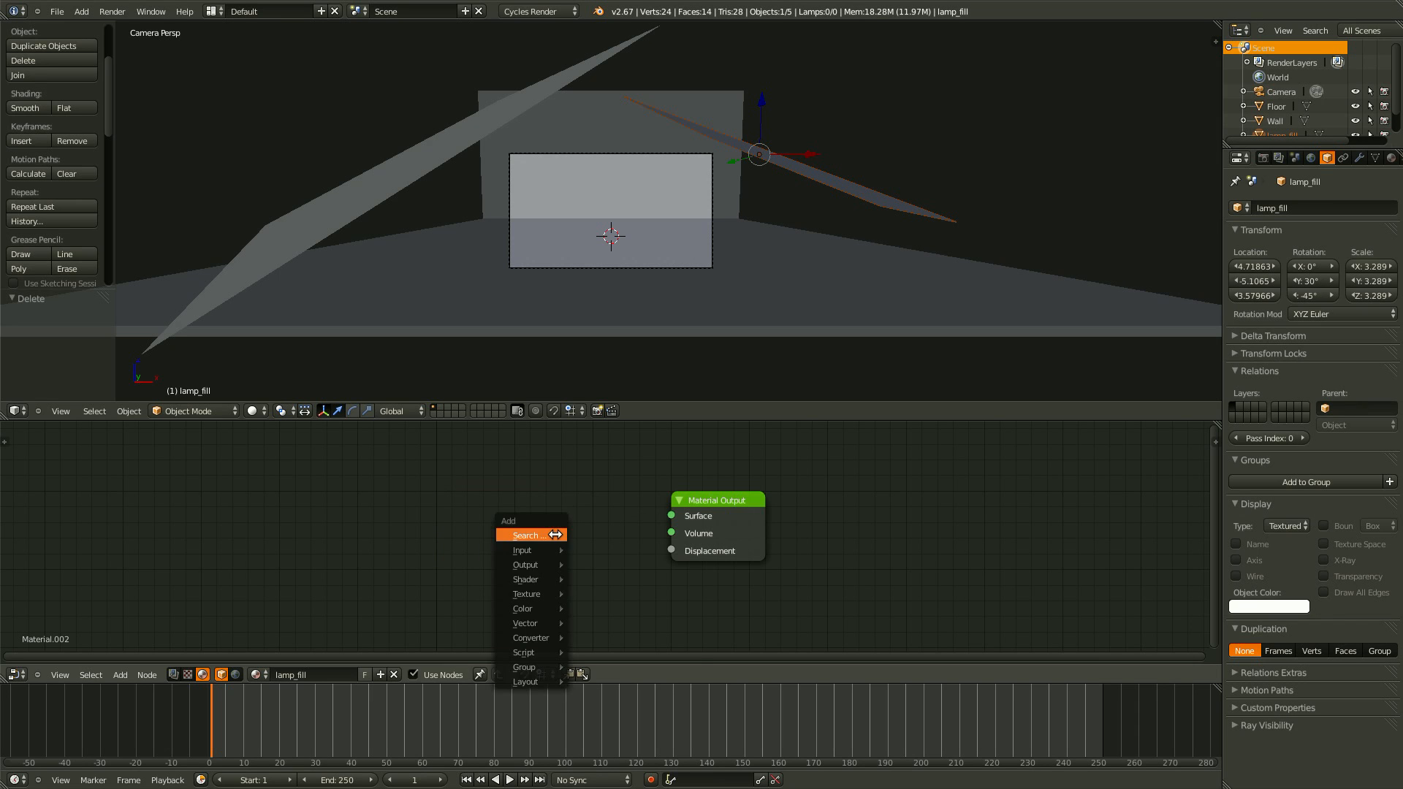
{"action": "left_click", "coordinate": [556, 534]}
{"action": "type", "text": "emis"}
{"action": "key", "text": "Return"}
{"action": "left_click", "coordinate": [664, 543]}
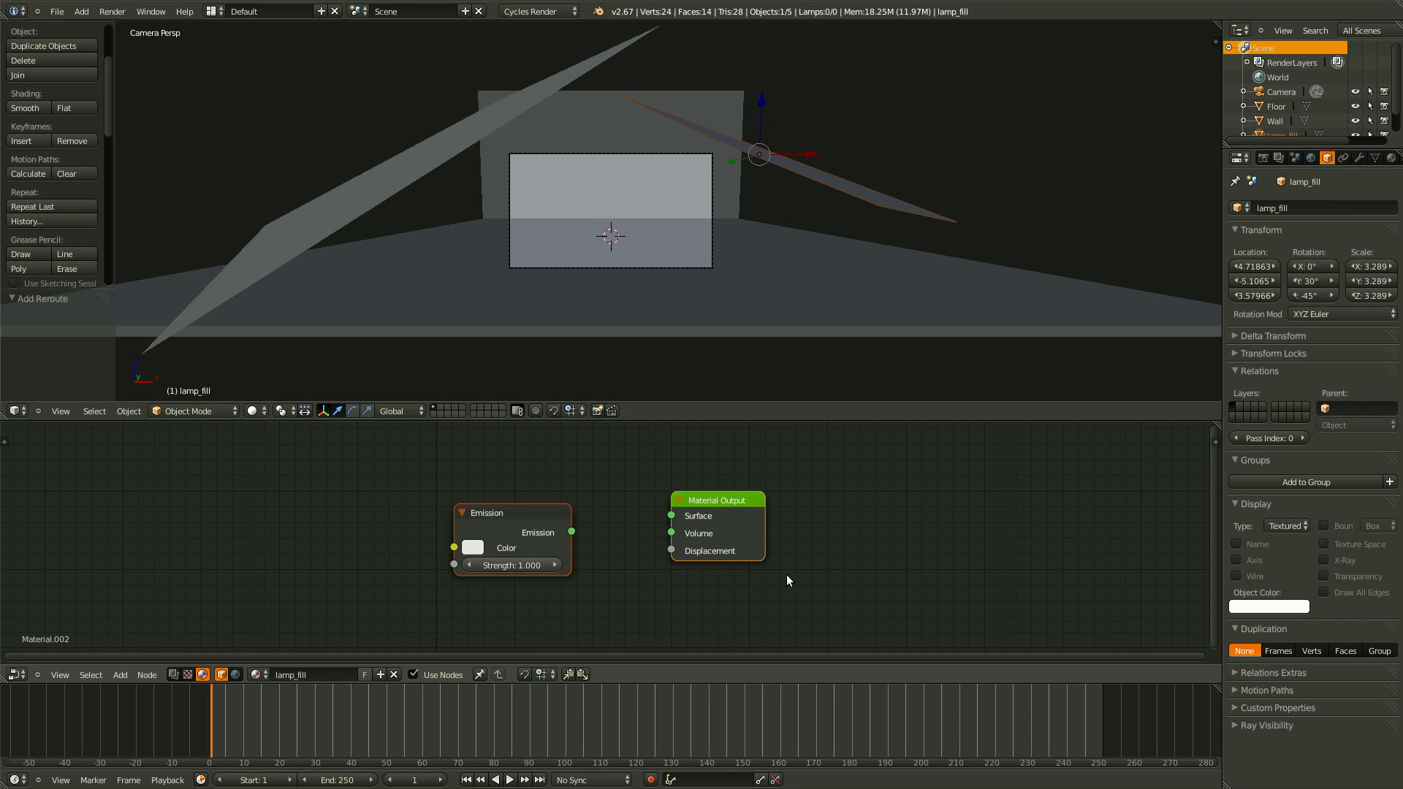
{"action": "key", "text": "f"}
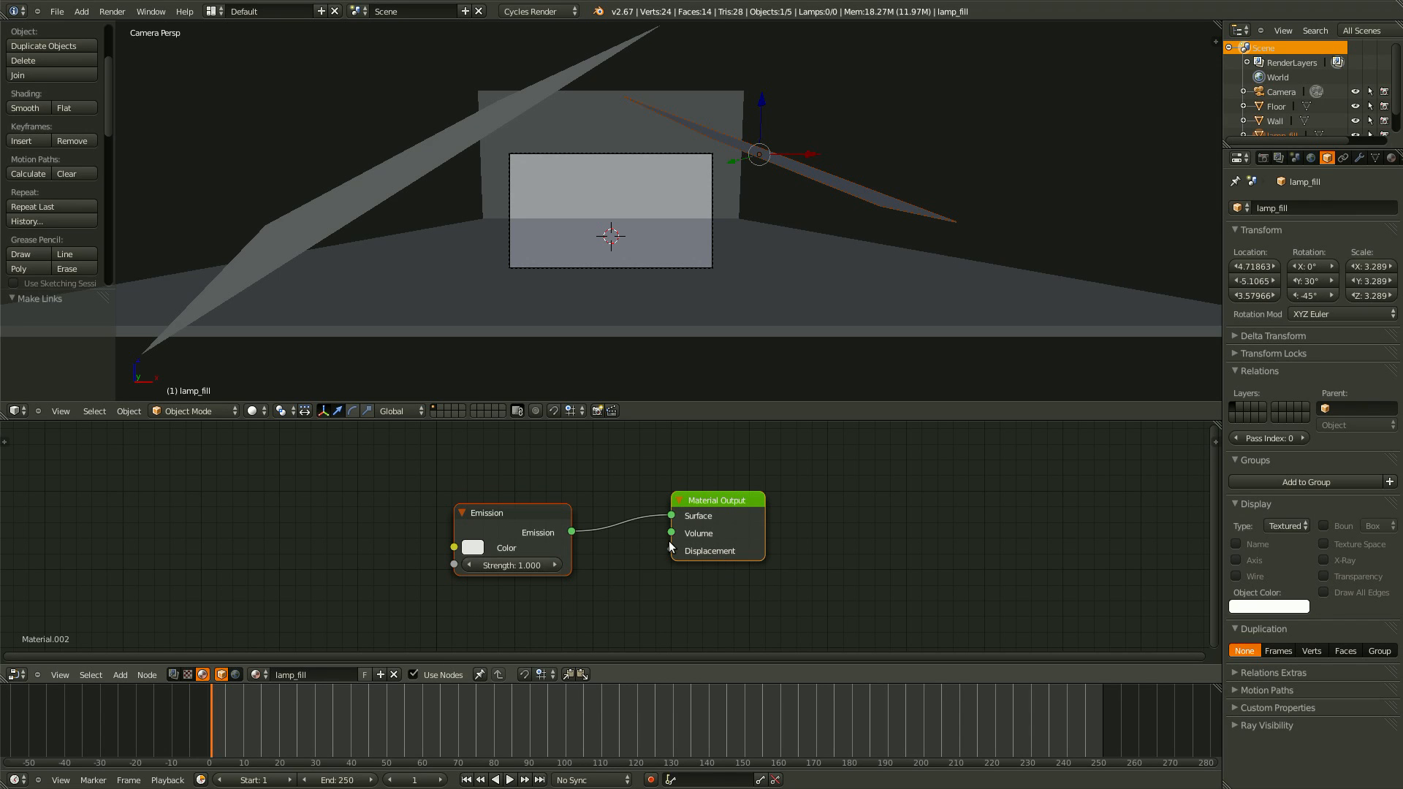
Set the lamp_fill Emission strength to 2 and its colour to a pale blue, and save the file.
{"action": "left_click", "coordinate": [512, 566]}
{"action": "type", "text": "2"}
{"action": "key", "text": "Return"}
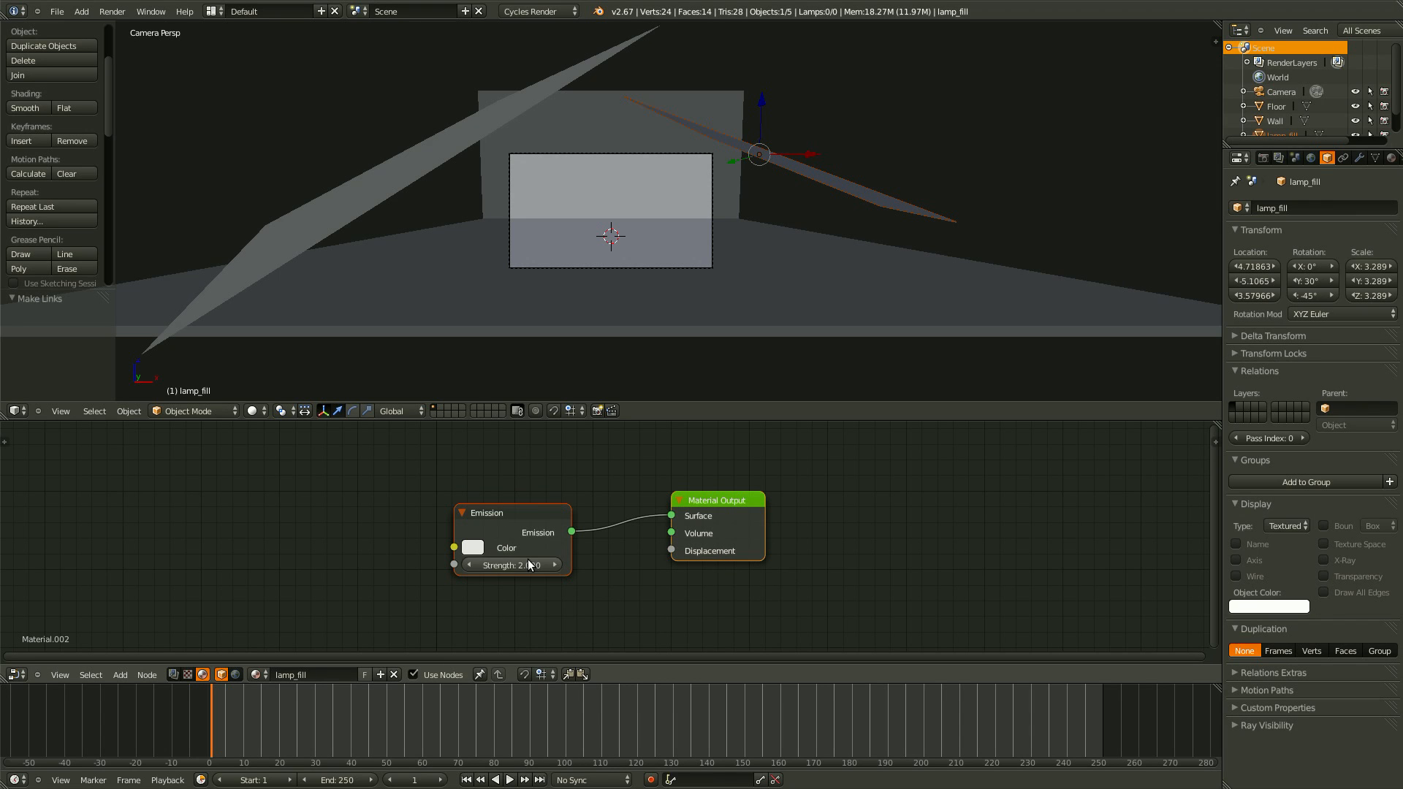
{"action": "left_click", "coordinate": [473, 548]}
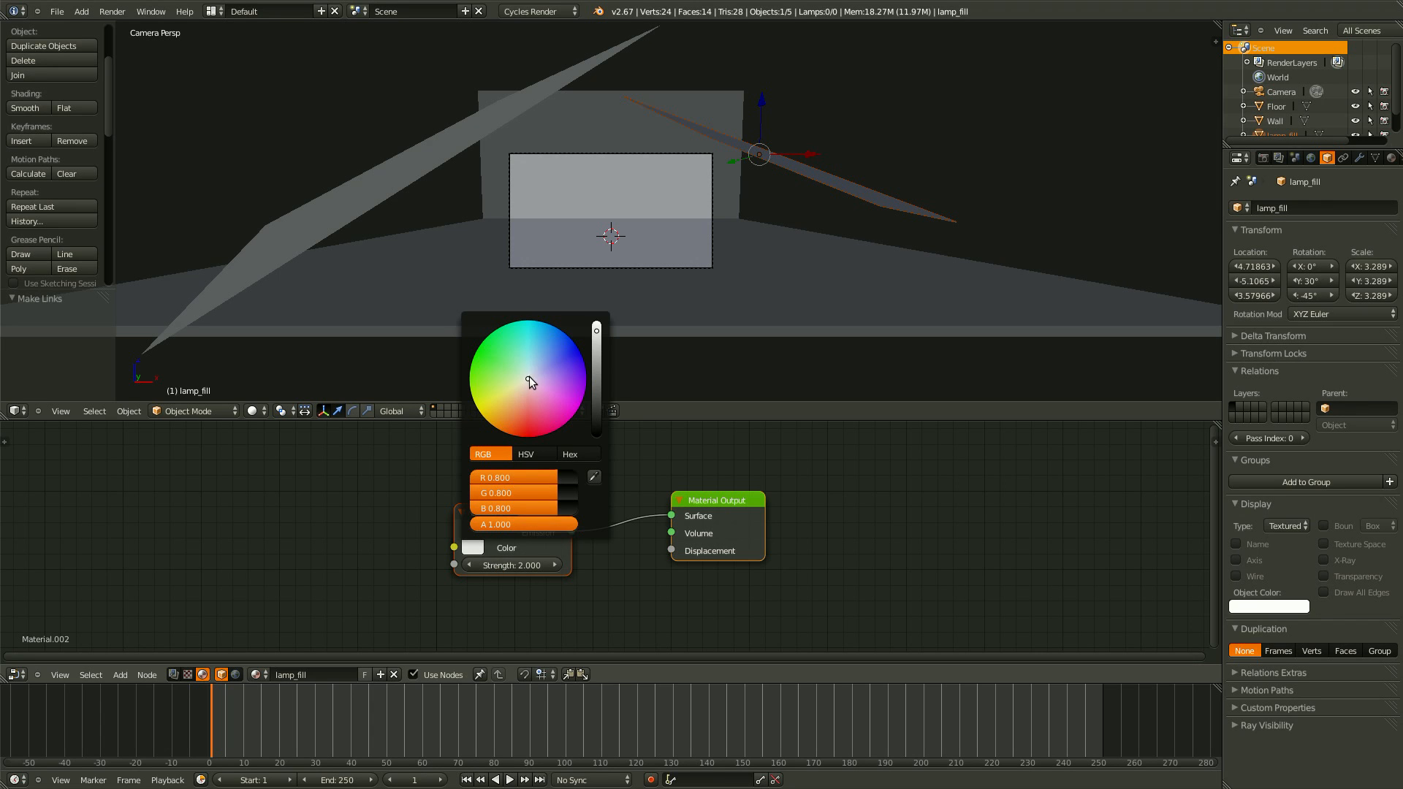
{"action": "left_click_drag", "start_coordinate": [530, 379], "coordinate": [539, 358]}
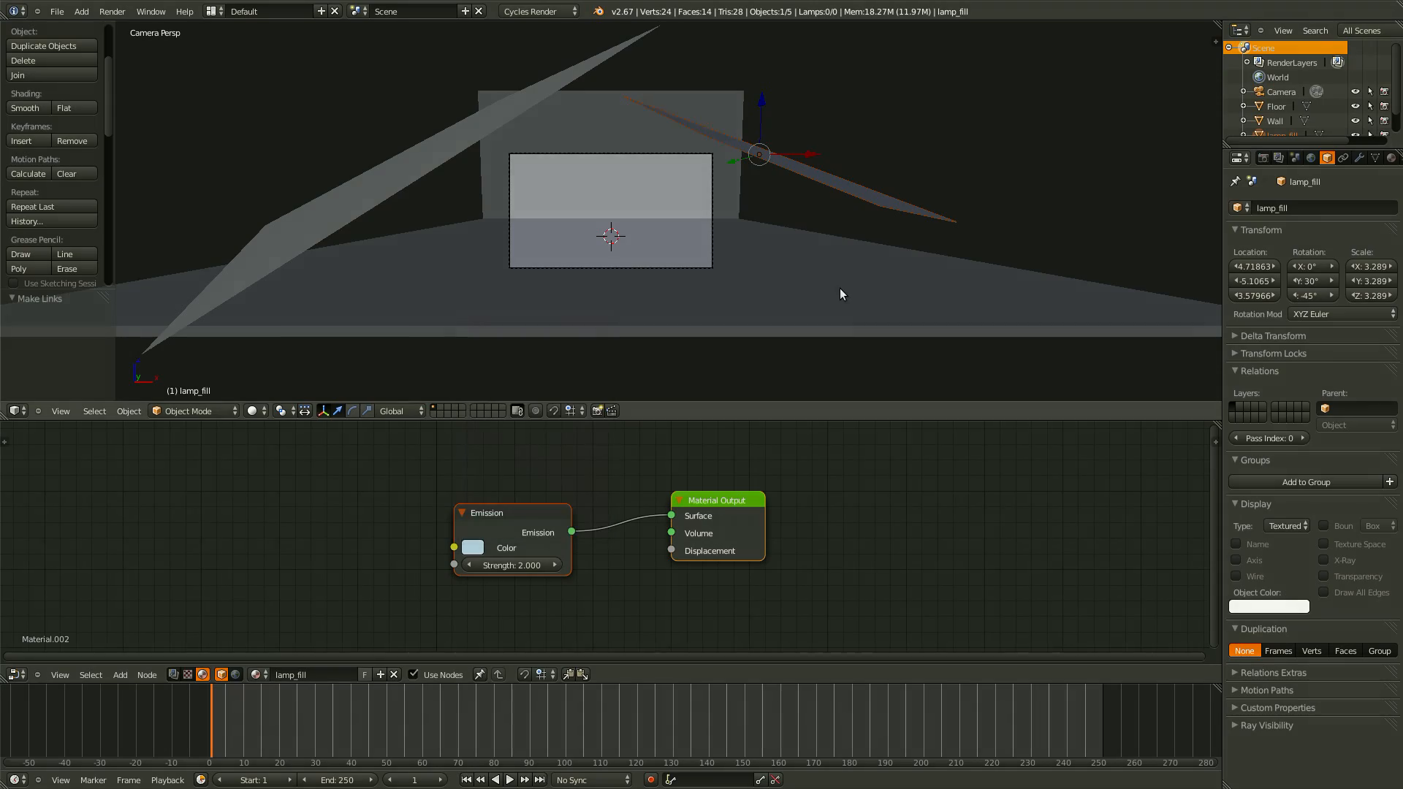
{"action": "key", "text": "ctrl+s"}
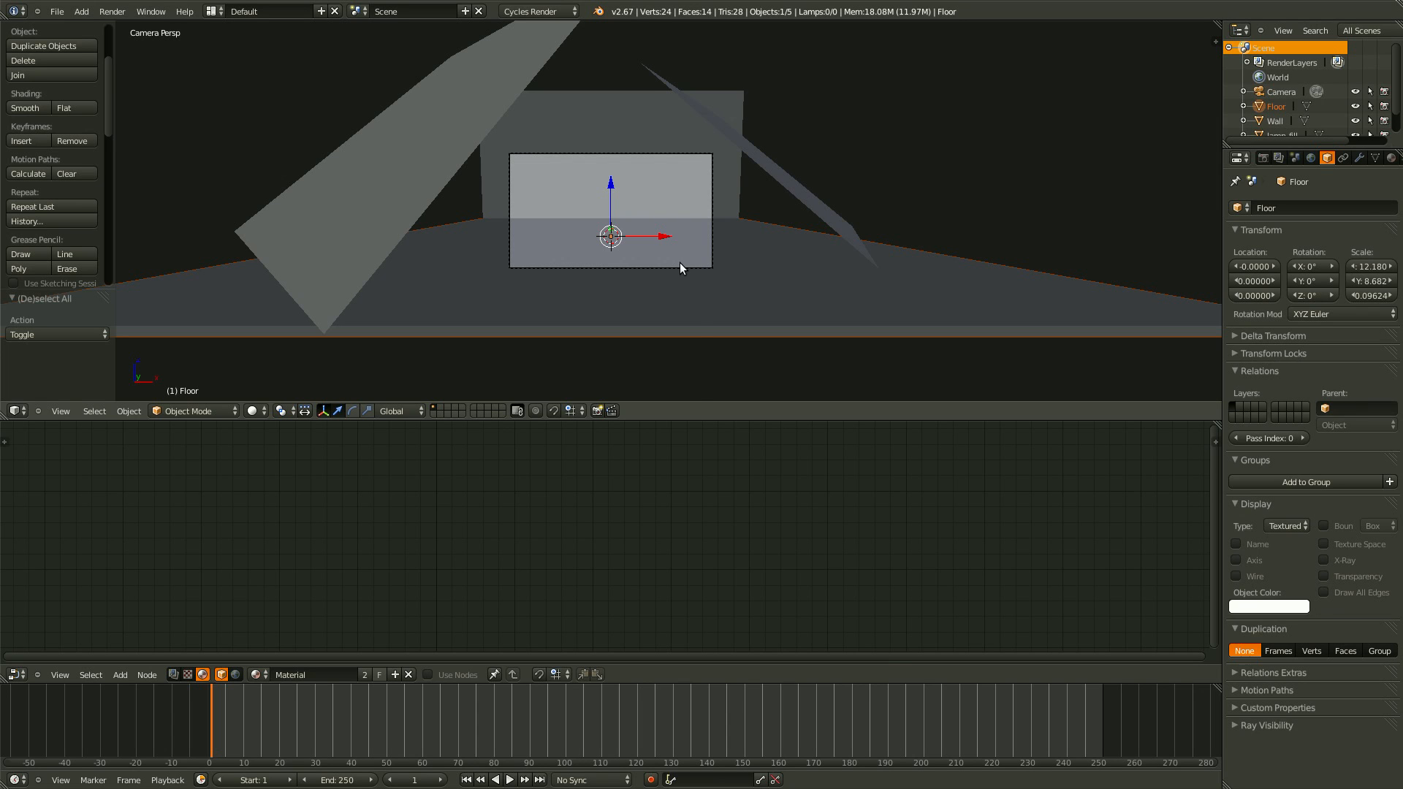
Add another plane mesh at the centre of the scene and raise it along Z to a height of about 6.95.
{"action": "key", "text": "shift+a"}
{"action": "left_click", "coordinate": [735, 266]}
{"action": "key", "text": "g"}
{"action": "key", "text": "z"}
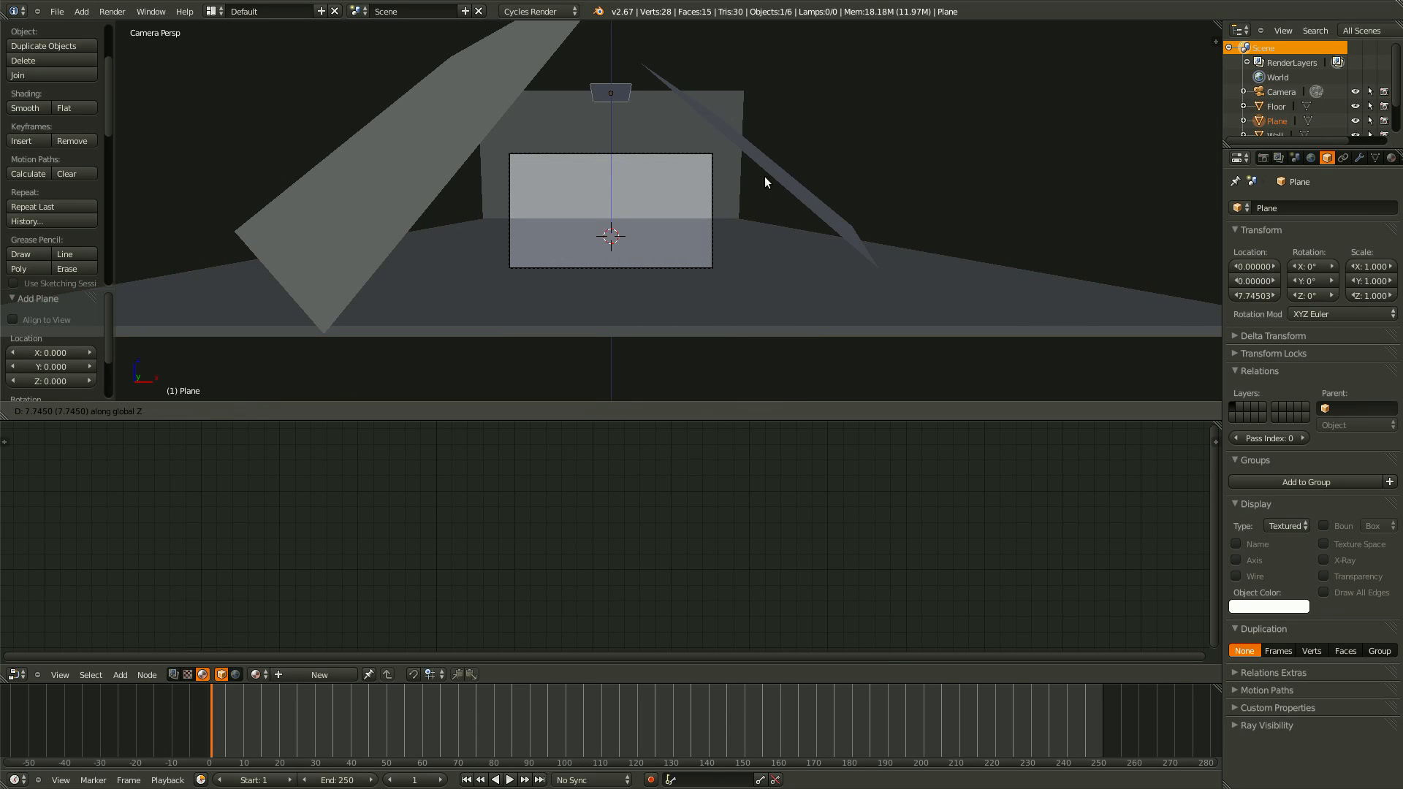
{"action": "left_click", "coordinate": [756, 194]}
{"action": "key", "text": "KP_7"}
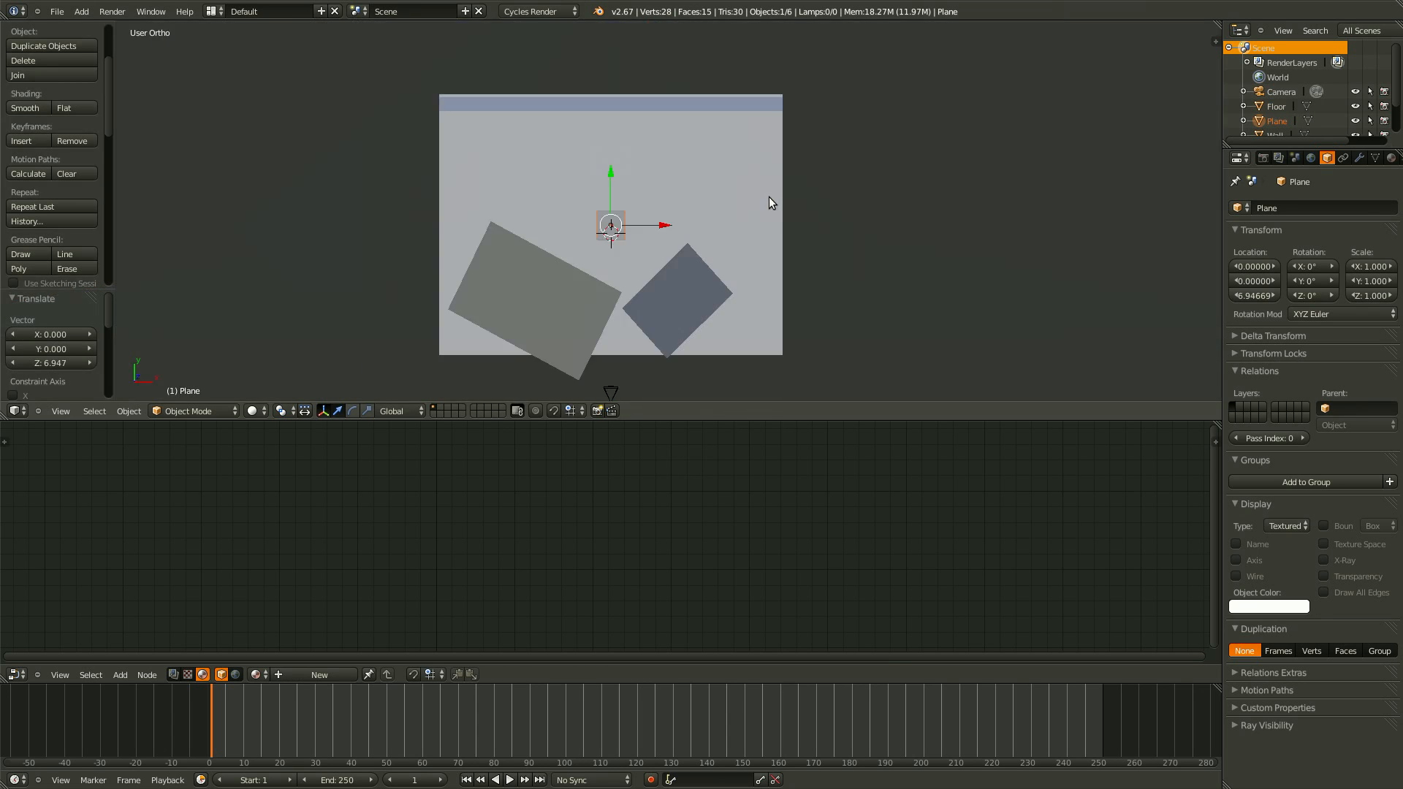
{"action": "key", "text": "KP_3"}
{"action": "key", "text": "KP_8"}
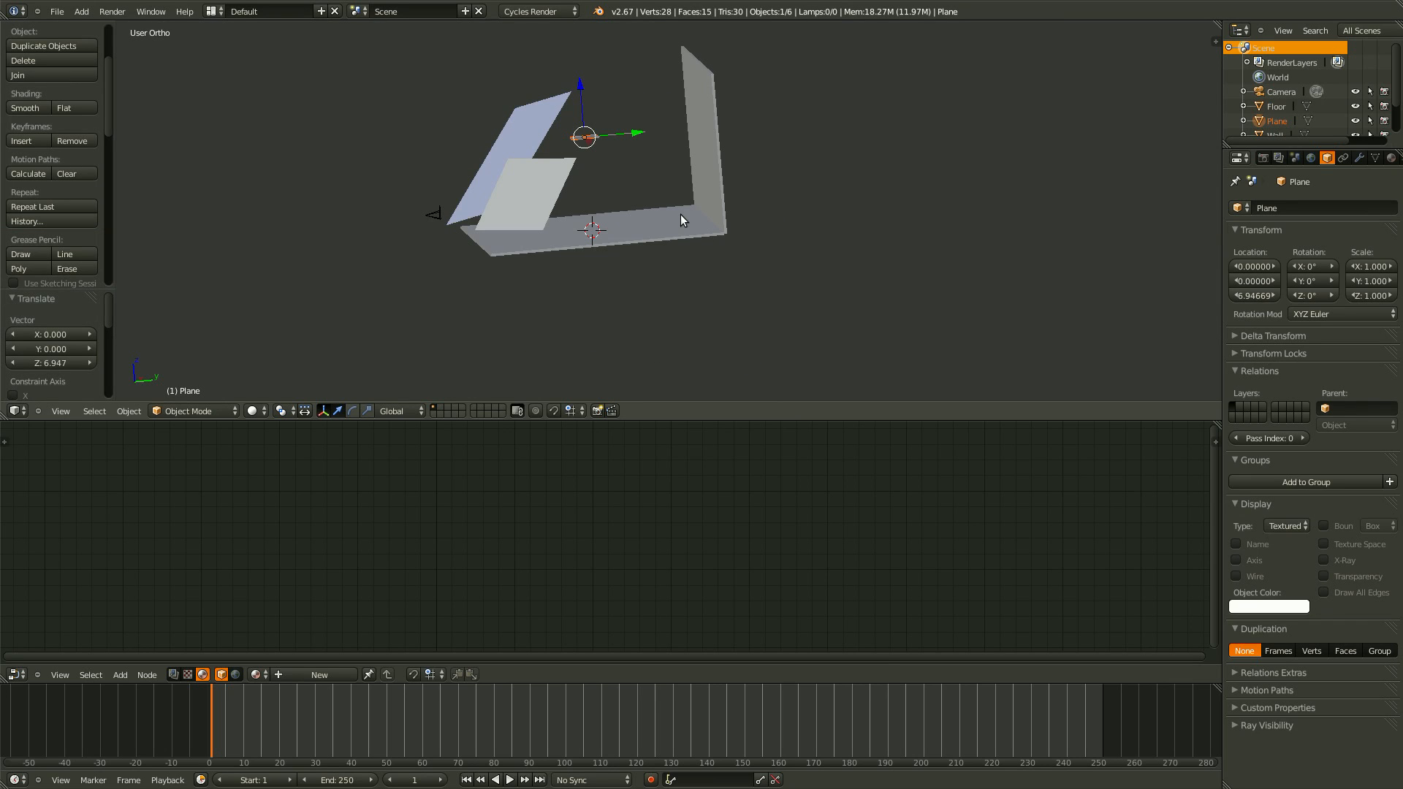
Rotate the new plane 40° about the X axis, working in the right side view.
{"action": "key", "text": "KP_3"}
{"action": "key", "text": "r"}
{"action": "key", "text": "x"}
{"action": "key", "text": "4"}
{"action": "key", "text": "0"}
{"action": "key", "text": "Return"}
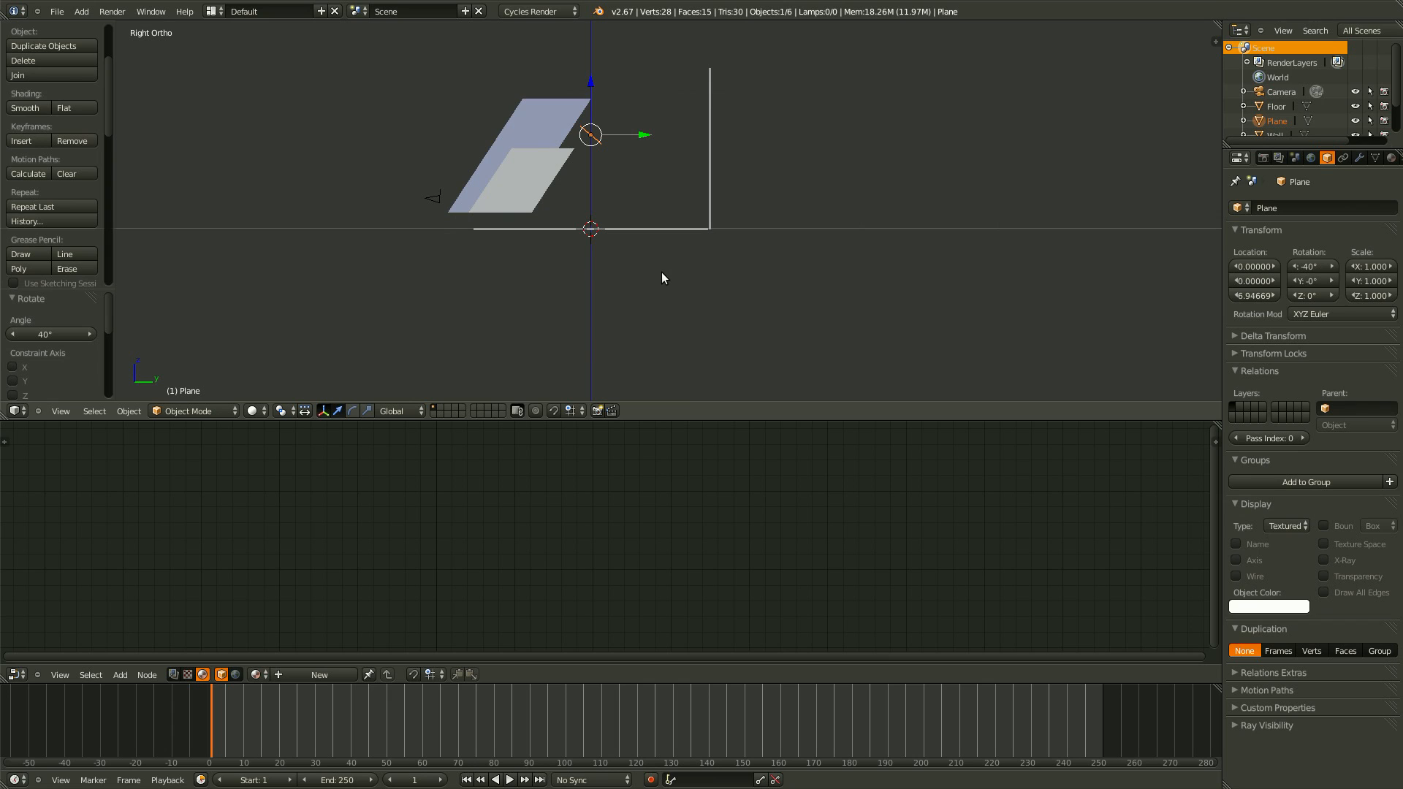
Move the plane near the back wall to about Y 5.13, Z 9.05 and scale it up to about 3.68.
{"action": "key", "text": "g"}
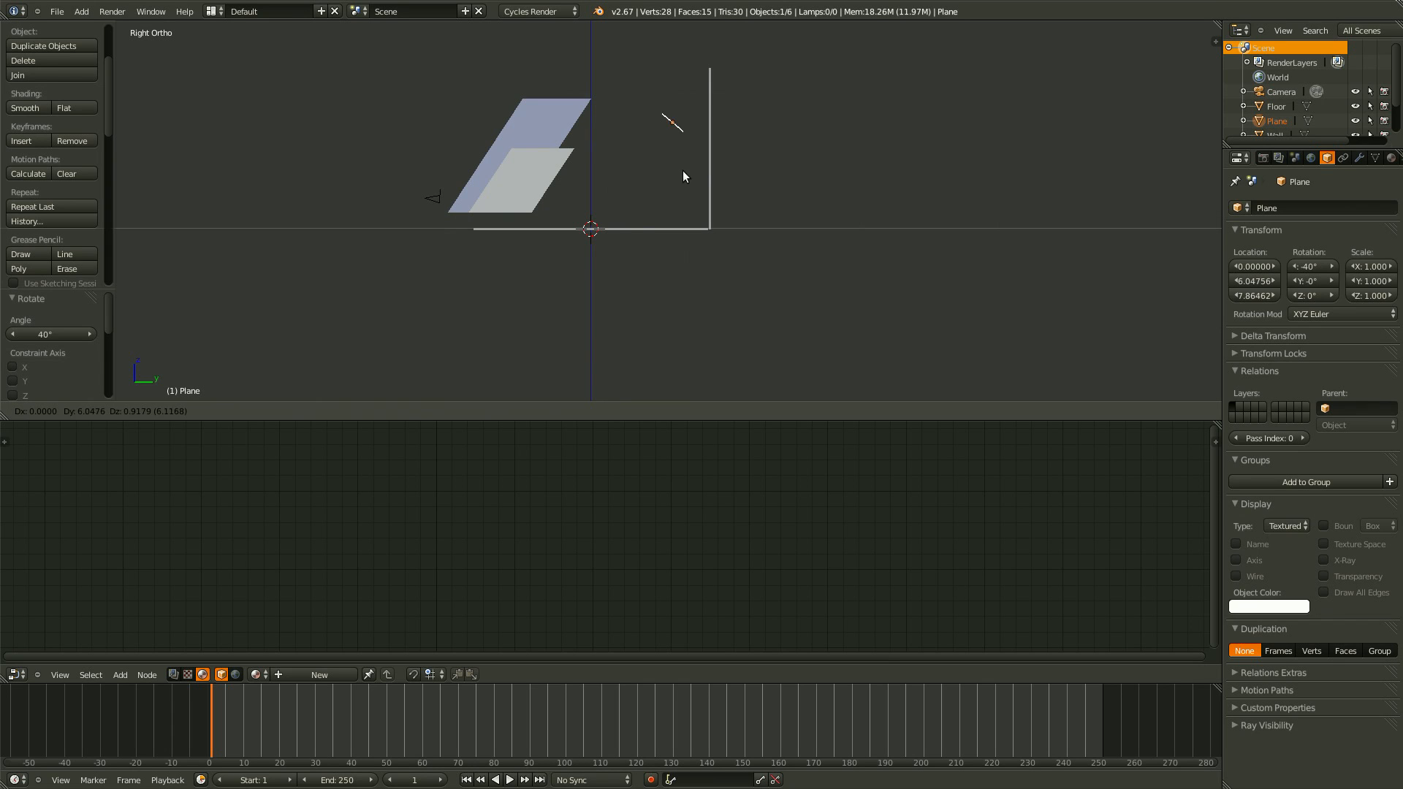
{"action": "left_click", "coordinate": [694, 155]}
{"action": "key", "text": "s"}
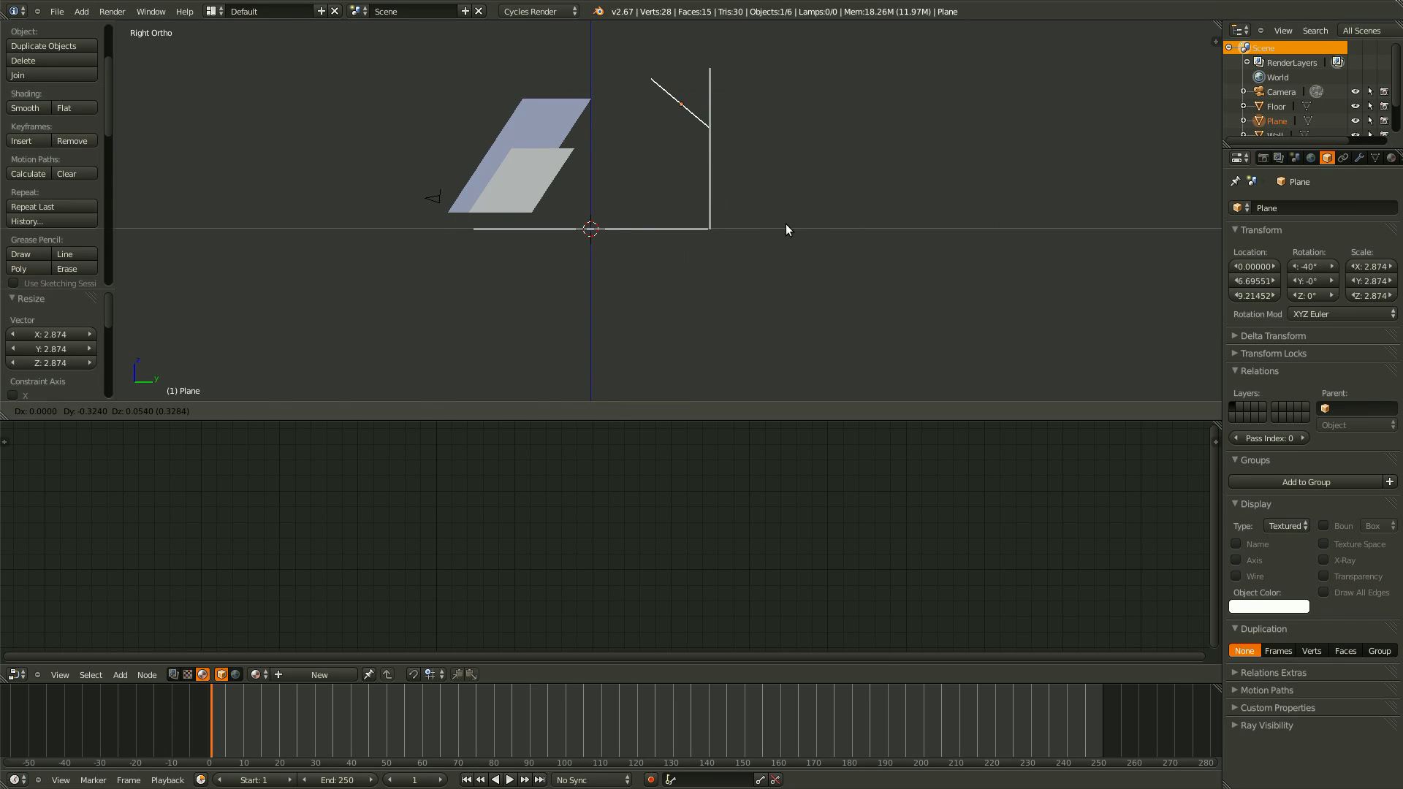
{"action": "left_click", "coordinate": [786, 223]}
{"action": "key", "text": "g"}
{"action": "left_click", "coordinate": [800, 256]}
Flatten the plane's tilt to an X rotation of about -22.5° so it slopes down toward the back wall.
{"action": "key", "text": "r"}
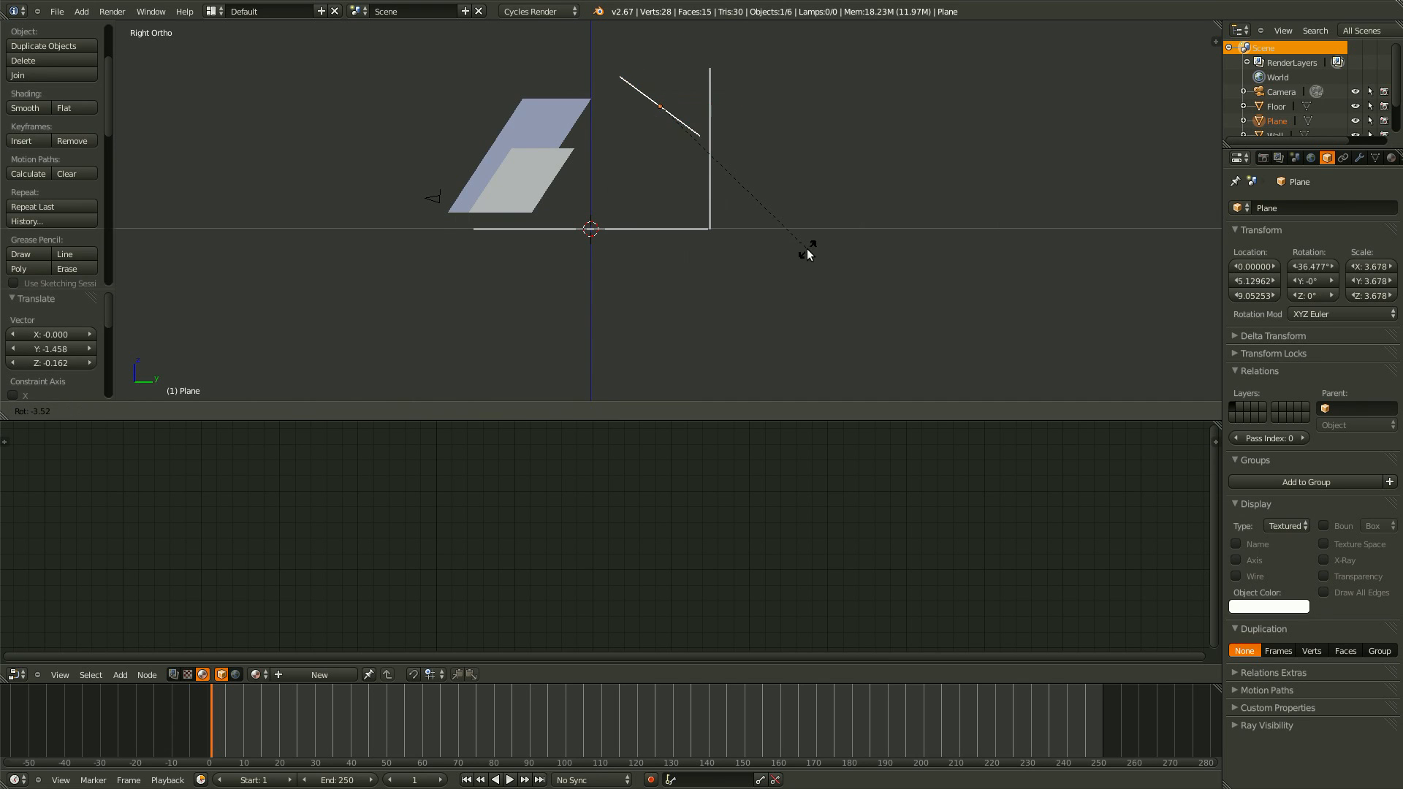
{"action": "left_click", "coordinate": [820, 215]}
{"action": "middle_click_drag", "start_coordinate": [814, 210], "coordinate": [743, 251]}
{"action": "scroll", "coordinate": [685, 263], "scroll_direction": "up", "scroll_amount": 2}
{"action": "middle_click_drag", "start_coordinate": [564, 157], "coordinate": [518, 121]}
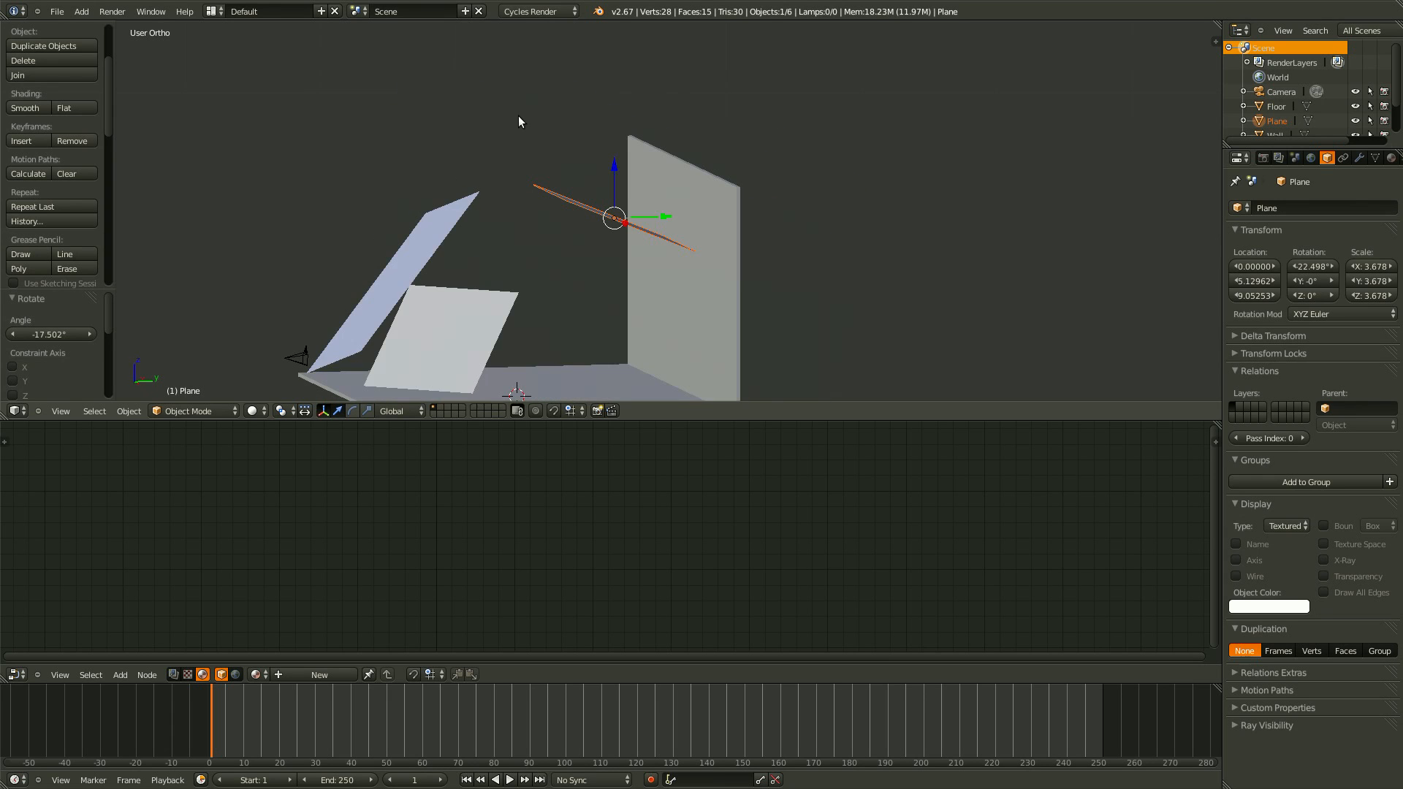
{"action": "mouse_move", "coordinate": [681, 269]}
{"action": "middle_mouse_down"}
{"action": "mouse_move", "coordinate": [655, 241]}
{"action": "mouse_move", "coordinate": [671, 245]}
{"action": "middle_mouse_up"}
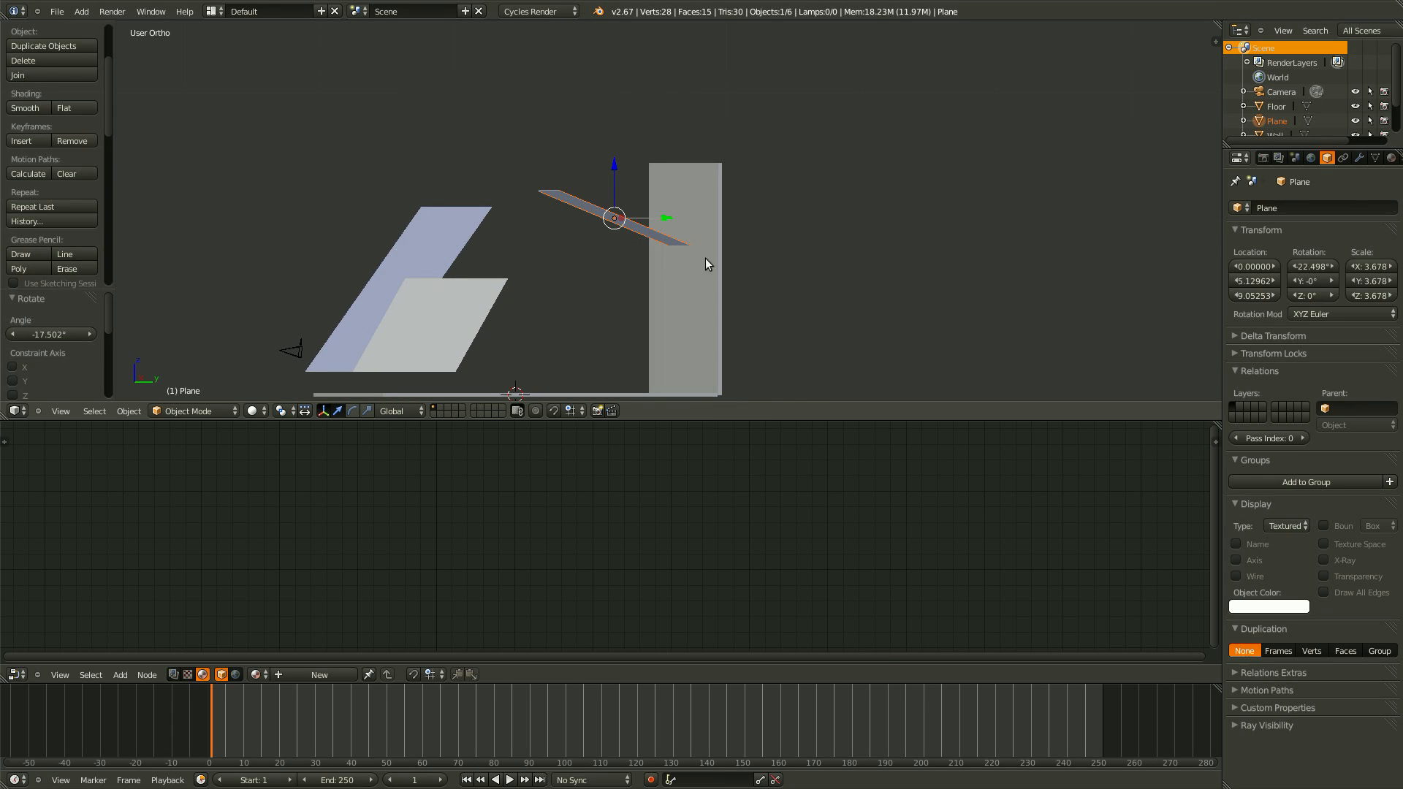
Add a Grease Pencil data block and sketch an arrow below the plane pointing toward the back wall in the right side view.
{"action": "key", "text": "n"}
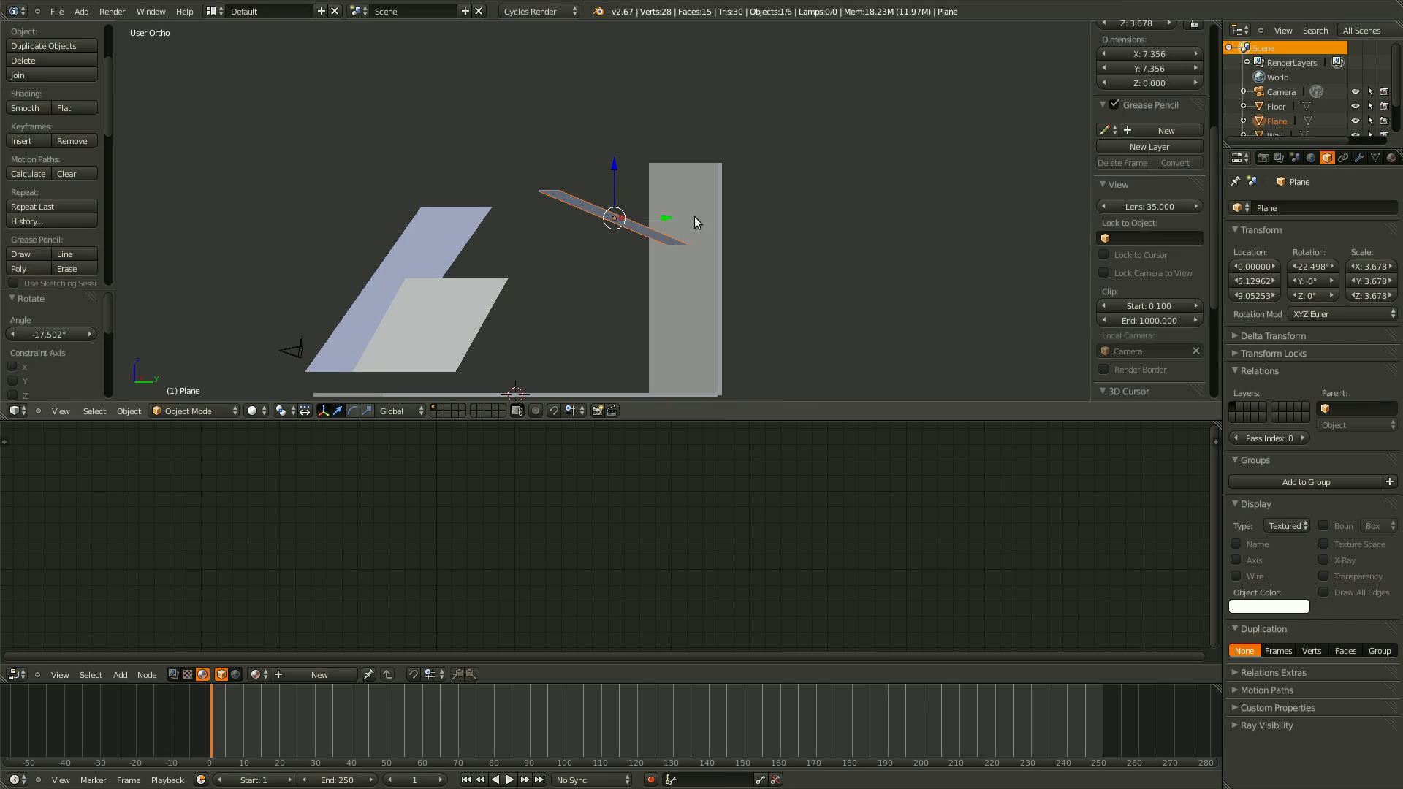
{"action": "left_click", "coordinate": [1179, 132]}
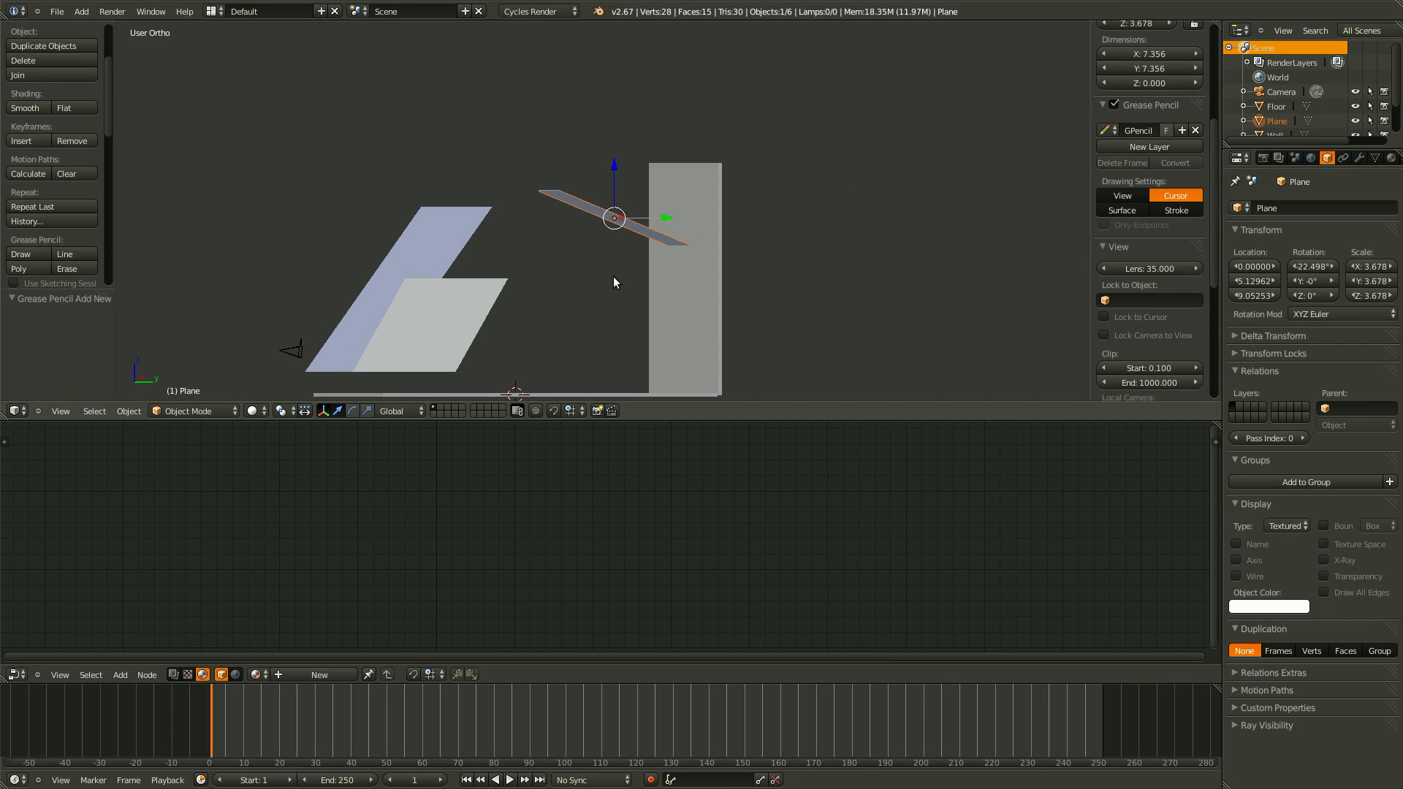
{"action": "key", "text": "KP_4"}
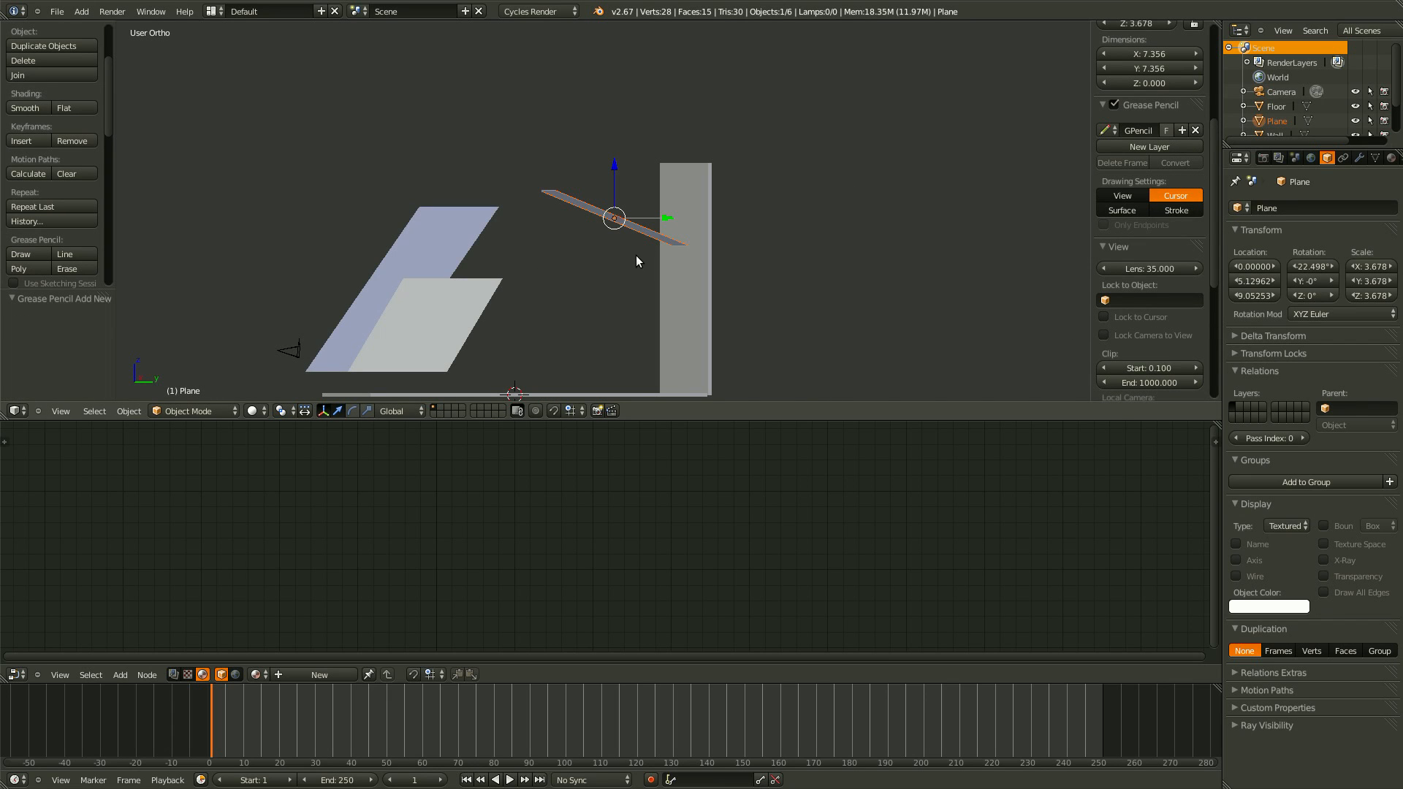
{"action": "key", "text": "KP_3"}
{"action": "left_click_drag", "start_coordinate": [635, 254], "coordinate": [673, 275]}
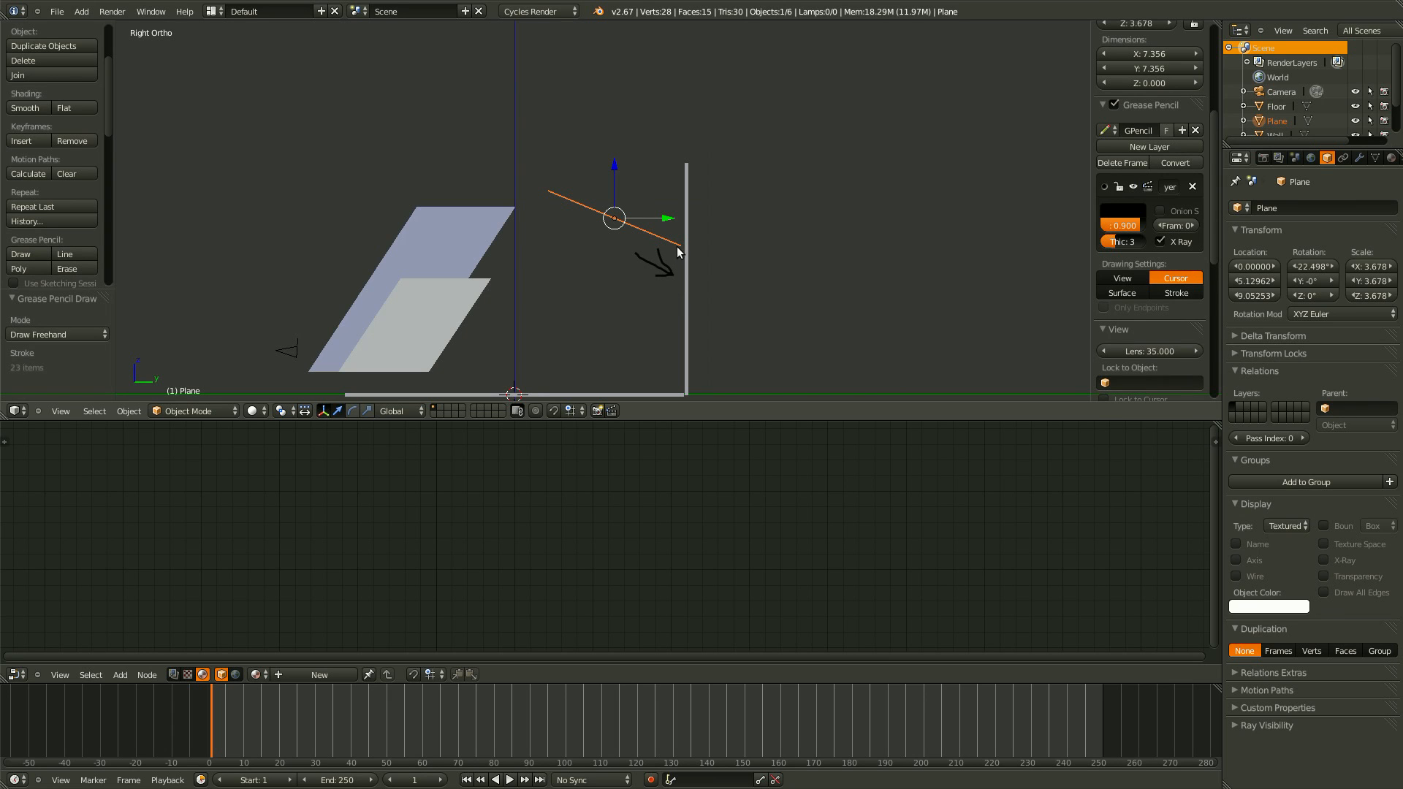
Circle the gap between the plane's lower edge and the back wall, and erase the Grease Pencil strokes.
{"action": "scroll", "coordinate": [693, 256], "scroll_direction": "up", "scroll_amount": 8}
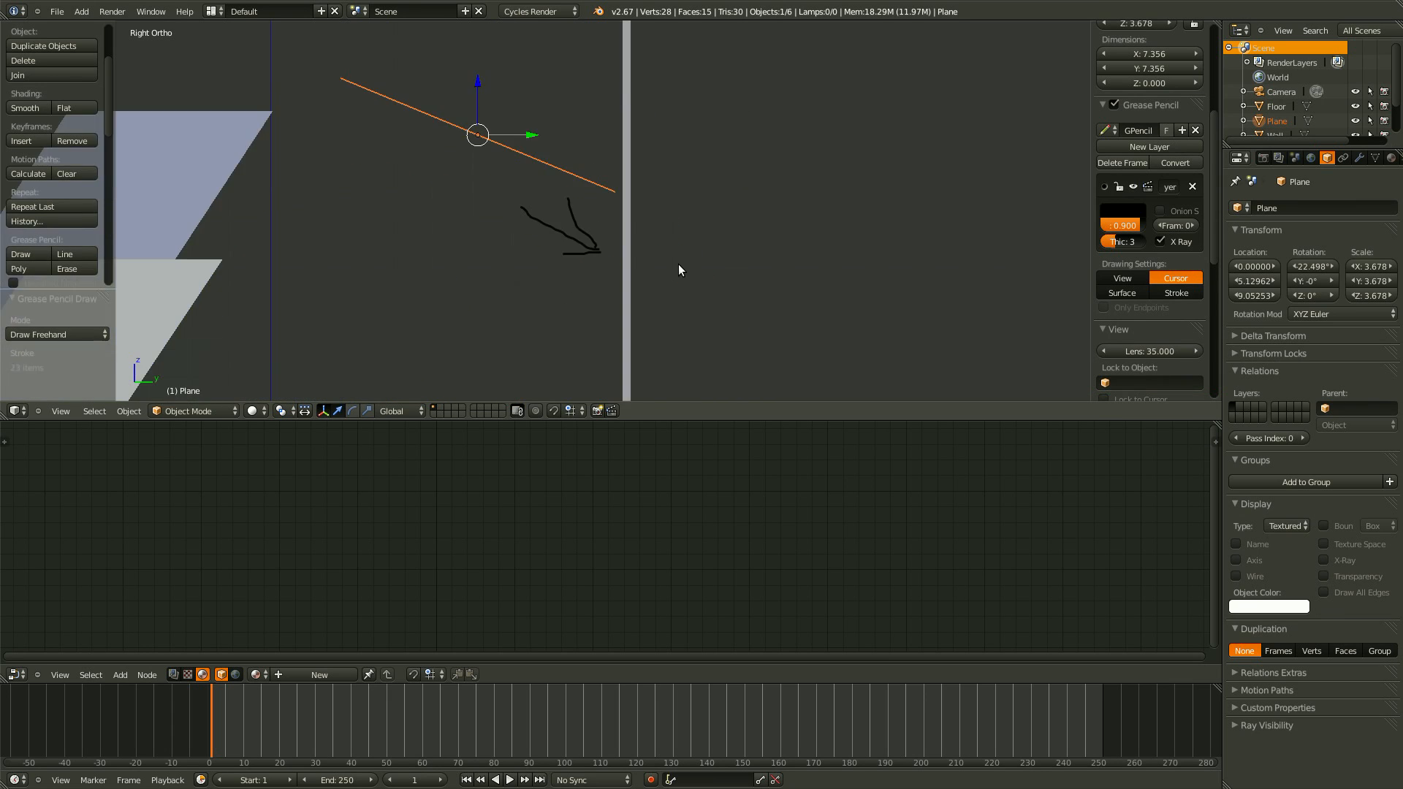
{"action": "scroll", "coordinate": [649, 177], "scroll_direction": "up", "scroll_amount": 1}
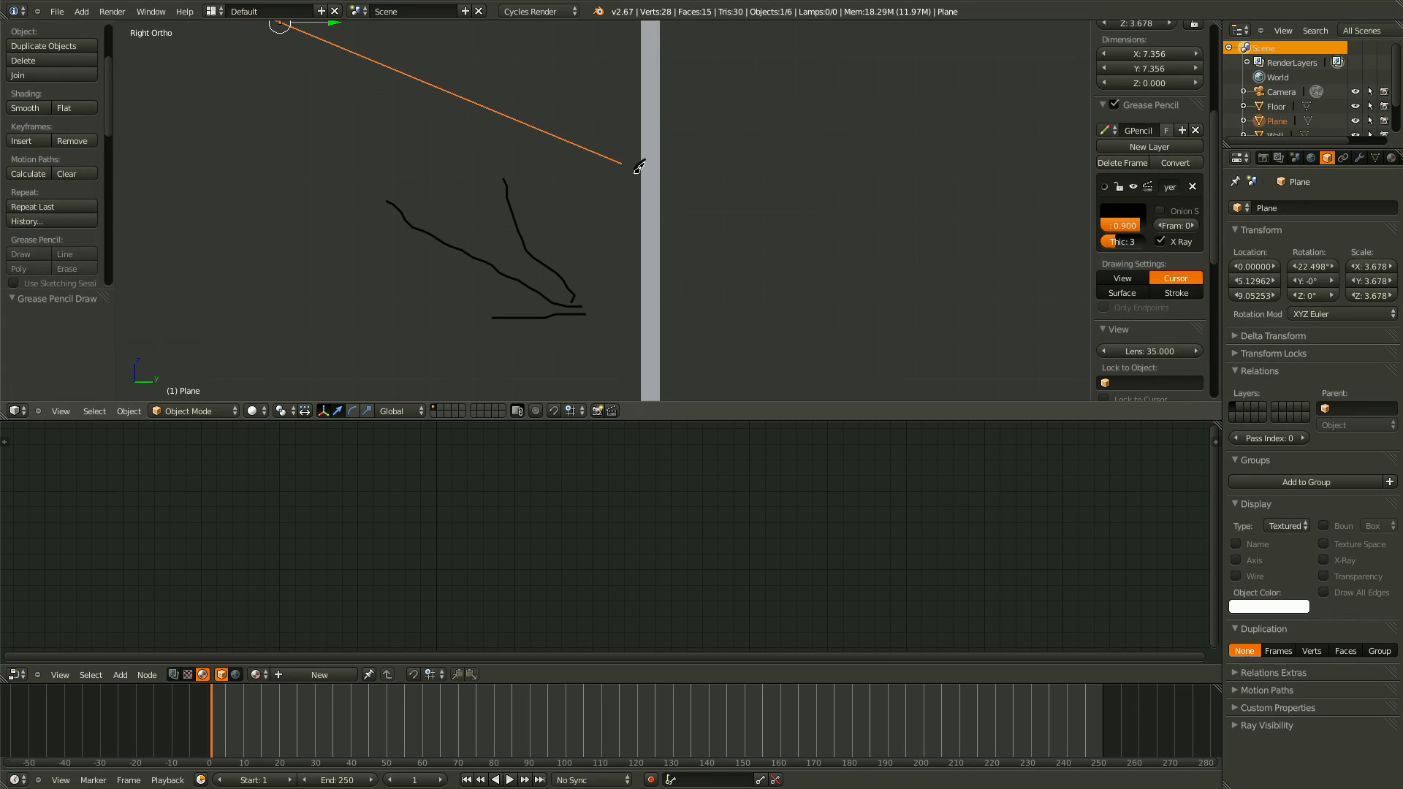
{"action": "mouse_move", "coordinate": [632, 162]}
{"action": "left_mouse_down"}
{"action": "mouse_move", "coordinate": [655, 170]}
{"action": "mouse_move", "coordinate": [634, 163]}
{"action": "left_mouse_up"}
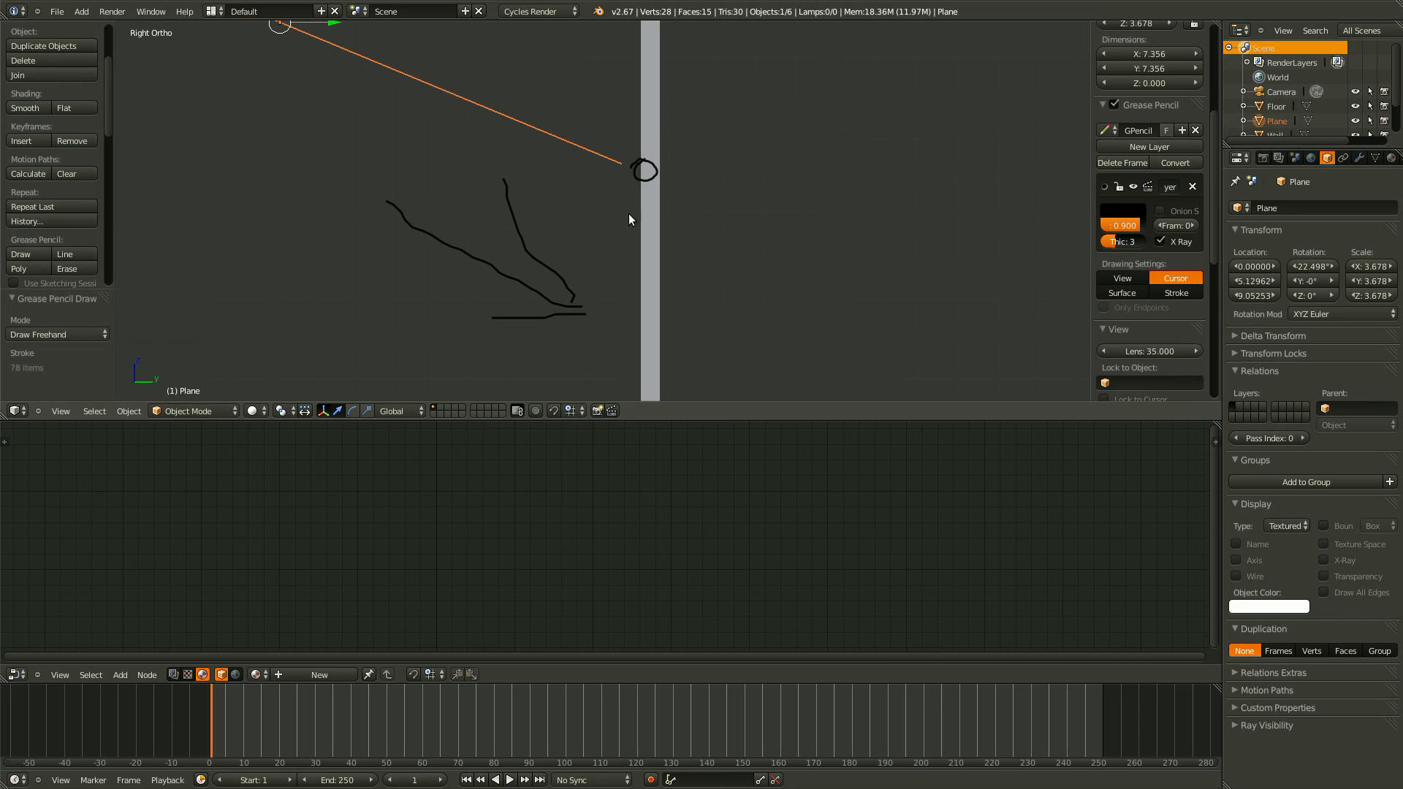
{"action": "mouse_move", "coordinate": [638, 173]}
{"action": "right_mouse_down"}
{"action": "mouse_move", "coordinate": [633, 234]}
{"action": "mouse_move", "coordinate": [562, 322]}
{"action": "mouse_move", "coordinate": [548, 201]}
{"action": "mouse_move", "coordinate": [473, 256]}
{"action": "mouse_move", "coordinate": [443, 238]}
{"action": "right_mouse_up"}
{"action": "scroll", "coordinate": [570, 266], "scroll_direction": "down", "scroll_amount": 1}
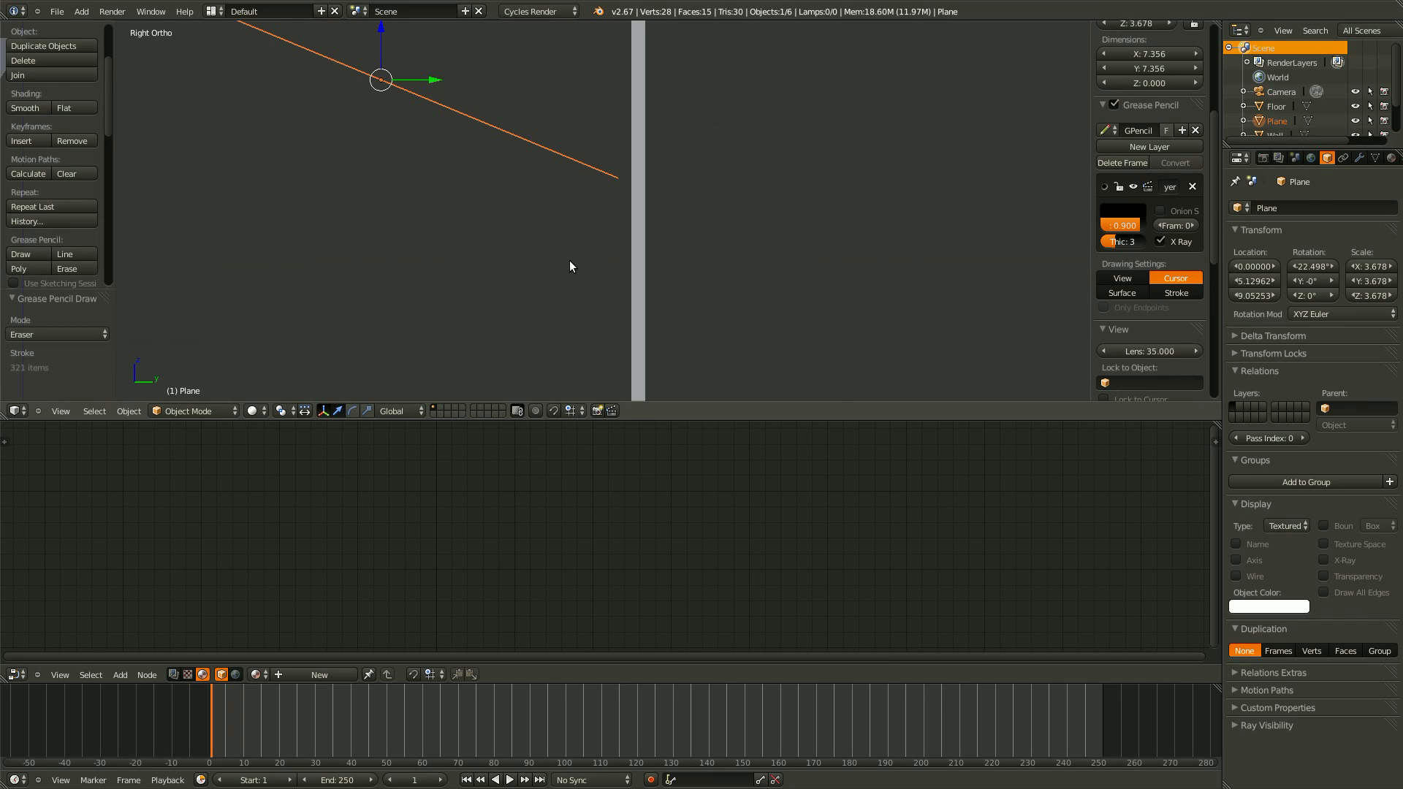
Mark the plane-to-wall gap and, in camera view, the plane's lower edge with Grease Pencil strokes, and erase them.
{"action": "middle_click_drag", "start_coordinate": [524, 263], "coordinate": [653, 221]}
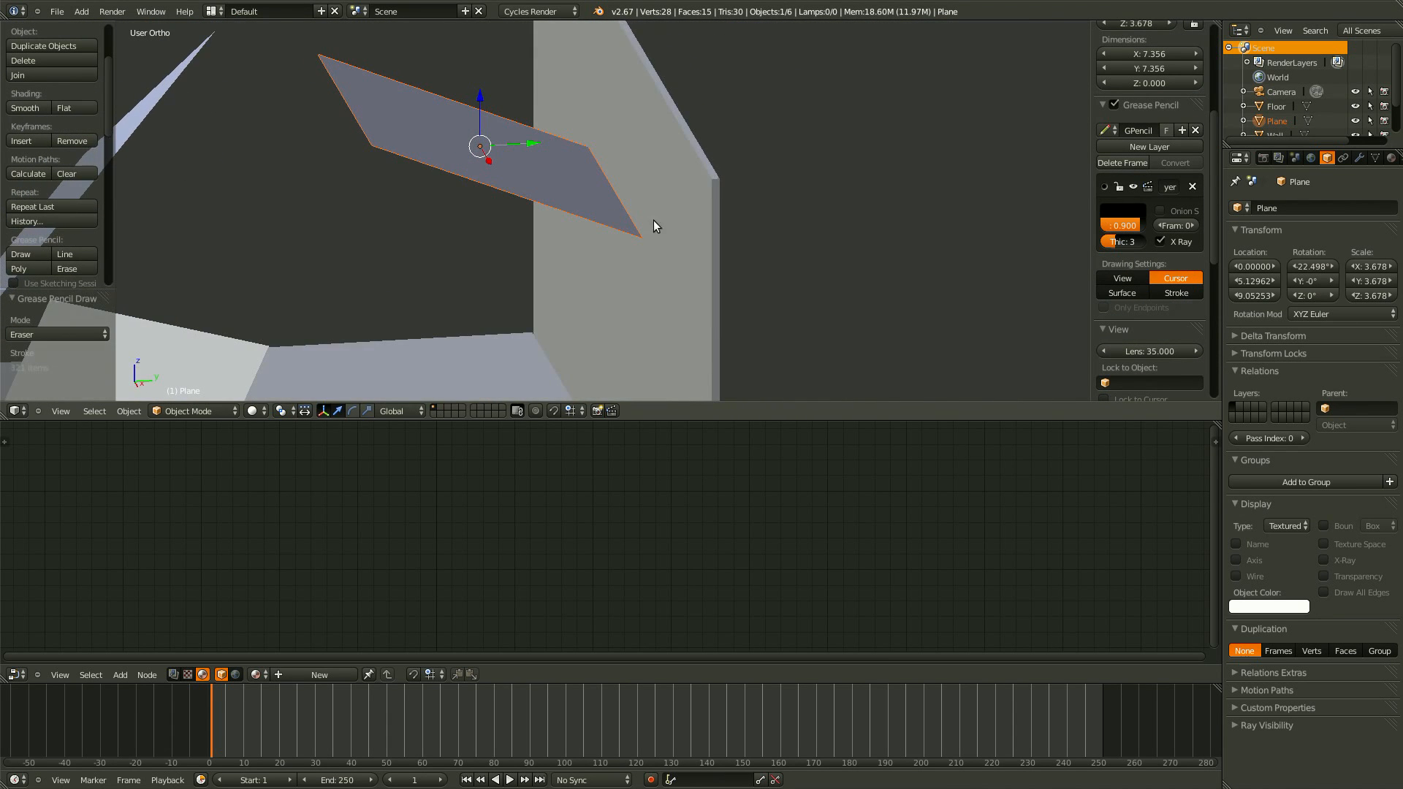
{"action": "middle_click_drag", "start_coordinate": [594, 172], "coordinate": [642, 209]}
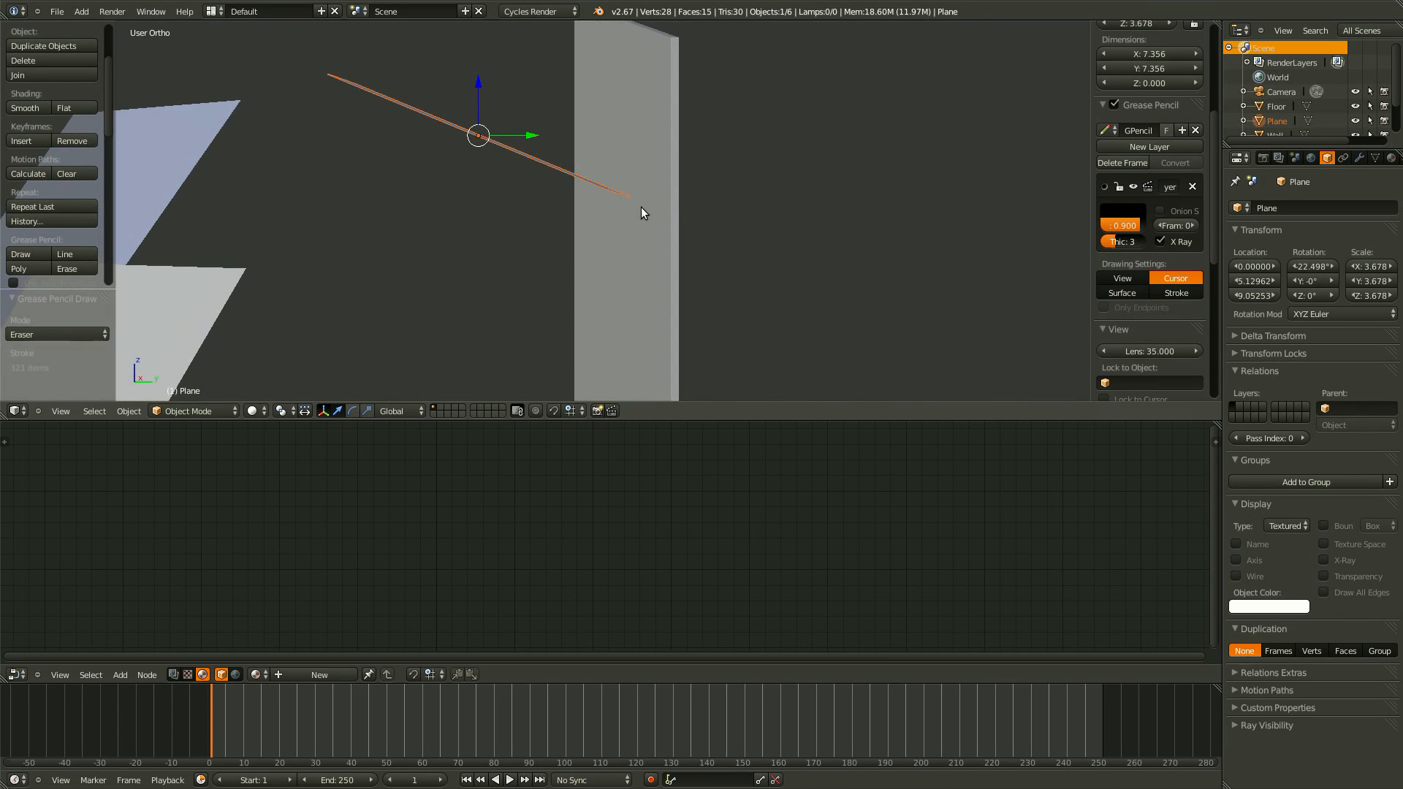
{"action": "left_click_drag", "start_coordinate": [639, 195], "coordinate": [680, 214]}
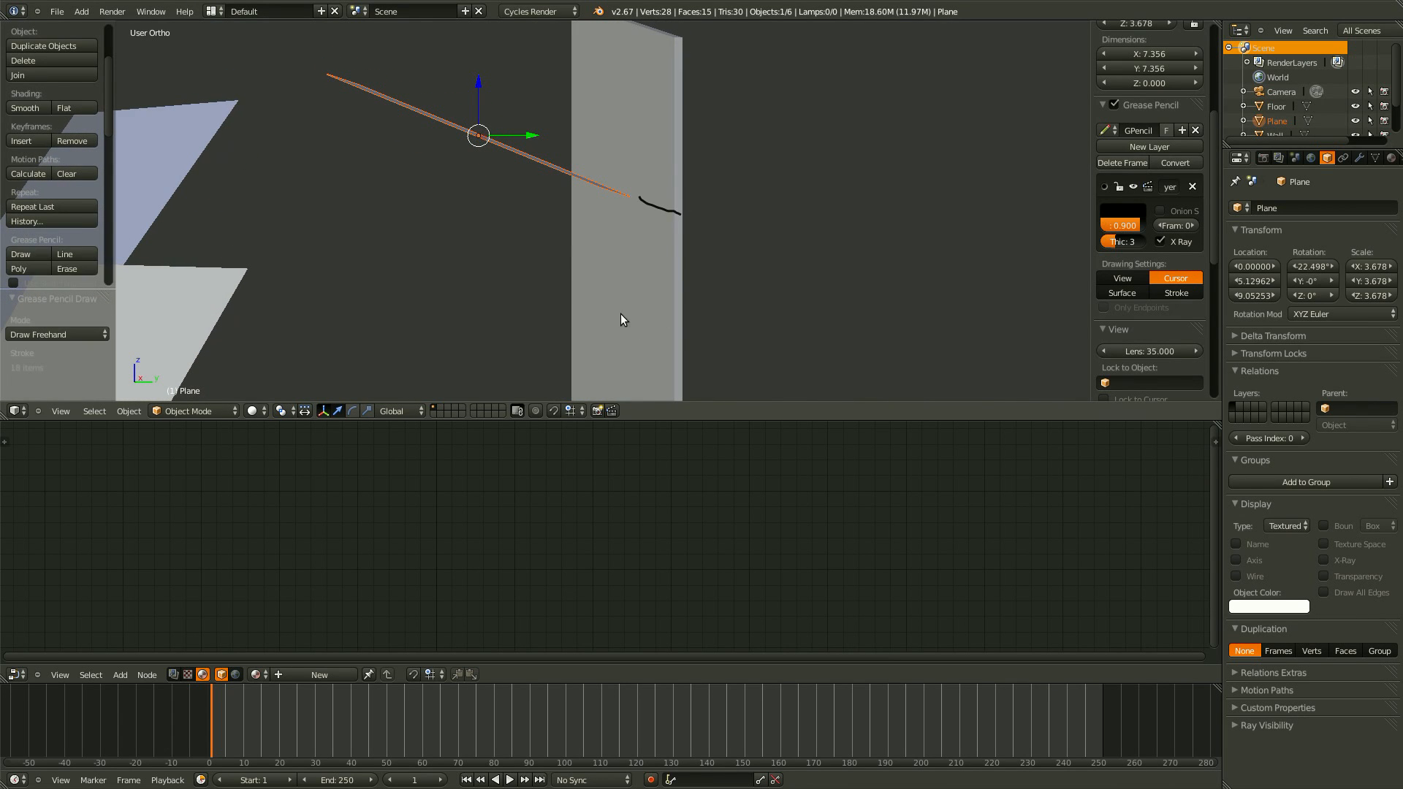
{"action": "key", "text": "KP_1"}
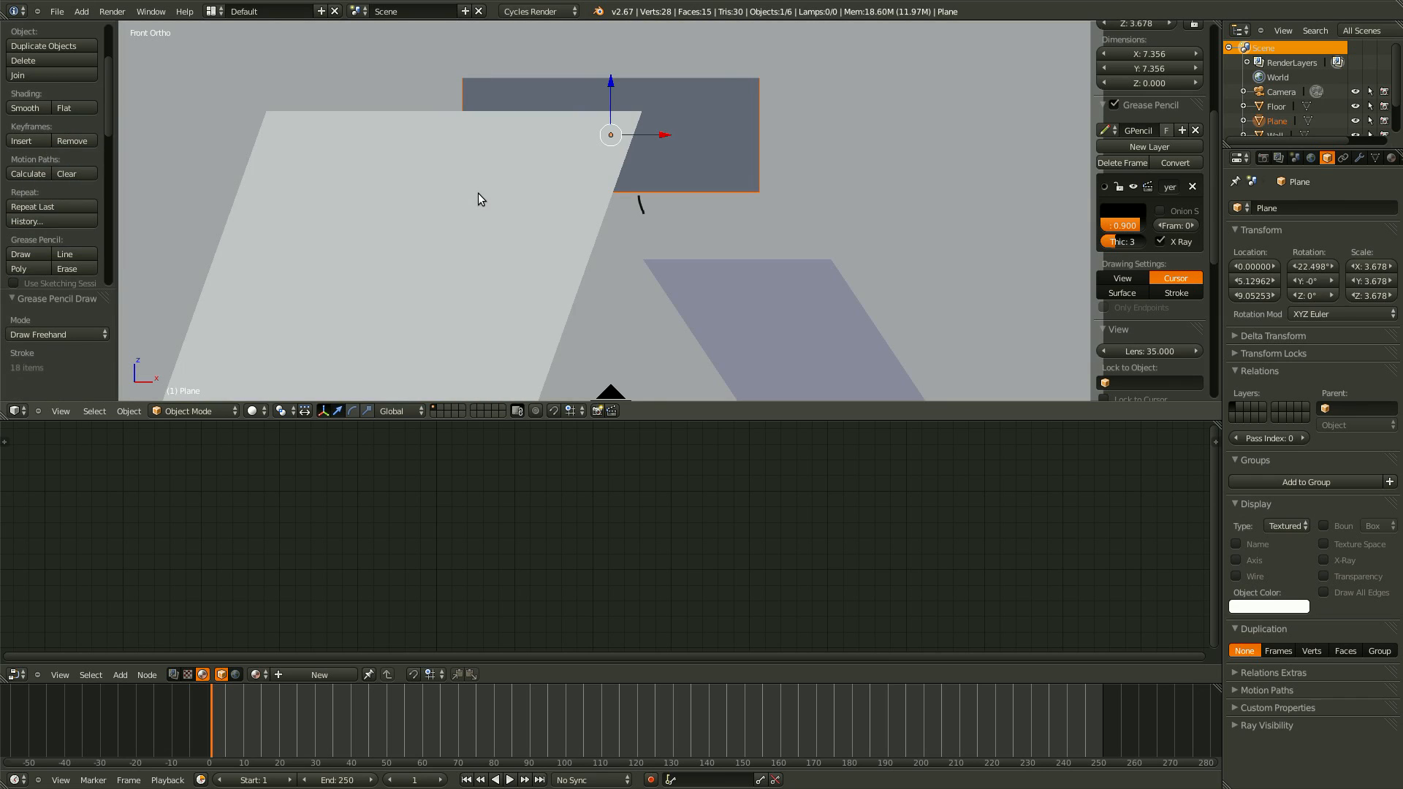
{"action": "key", "text": "KP_0"}
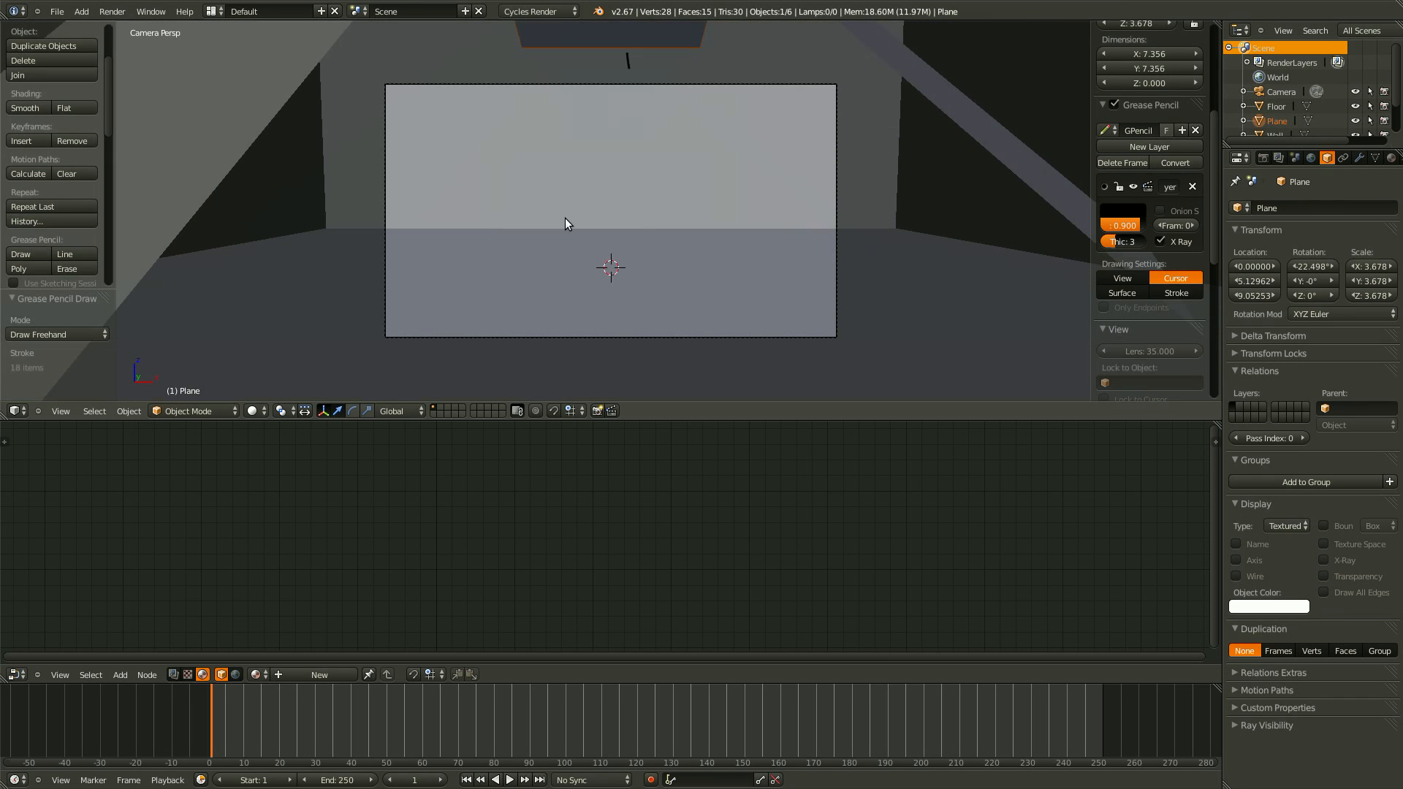
{"action": "left_click_drag", "start_coordinate": [525, 50], "coordinate": [720, 44]}
{"action": "left_click_drag", "start_coordinate": [533, 67], "coordinate": [705, 67]}
{"action": "mouse_move", "coordinate": [517, 69]}
{"action": "right_mouse_down"}
{"action": "mouse_move", "coordinate": [627, 47]}
{"action": "mouse_move", "coordinate": [623, 70]}
{"action": "right_mouse_up"}
{"action": "right_click", "coordinate": [616, 32]}
{"action": "right_click", "coordinate": [648, 47]}
Scale the plane to about 8.07 along X and narrow it to about 1.89 along its local Y axis.
{"action": "key", "text": "s"}
{"action": "key", "text": "x"}
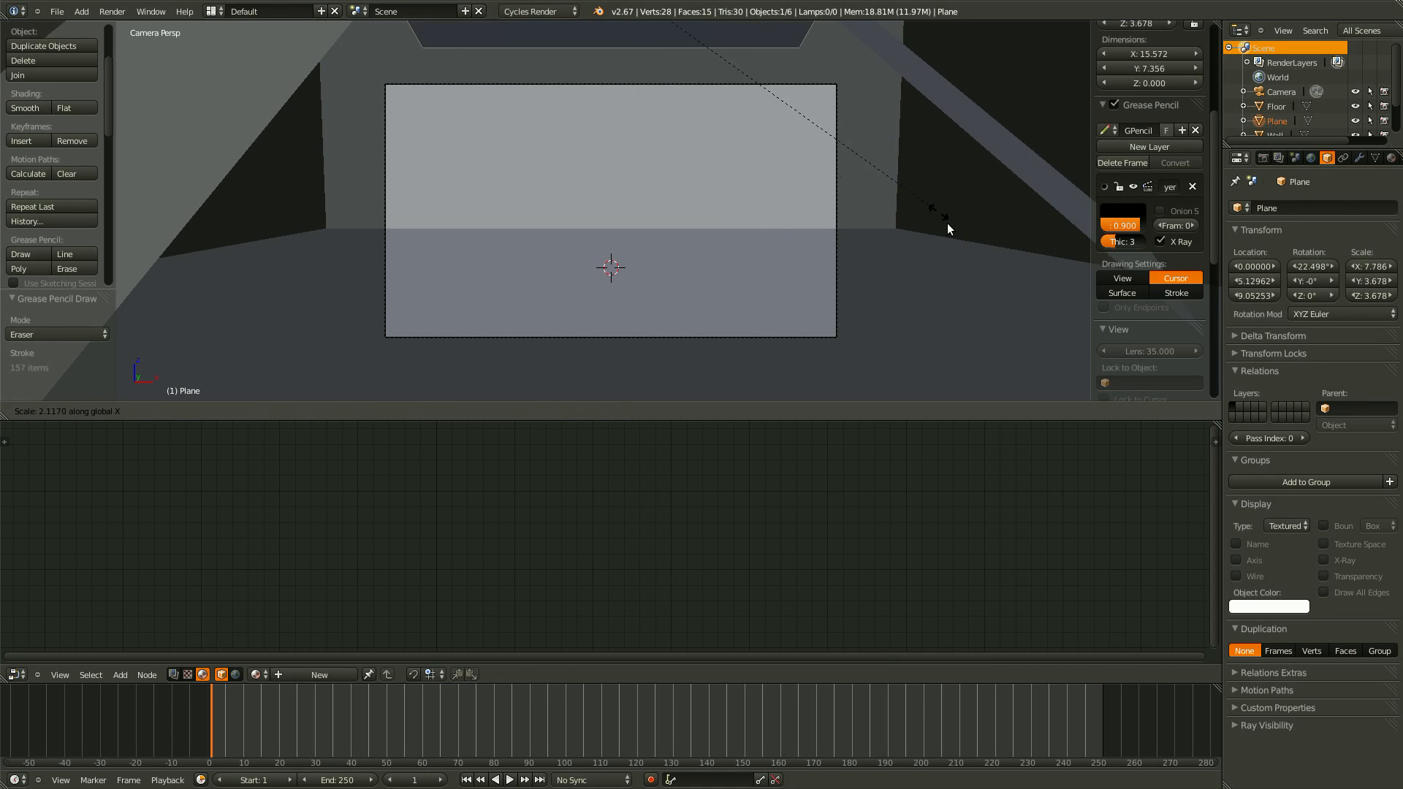
{"action": "left_click", "coordinate": [742, 170]}
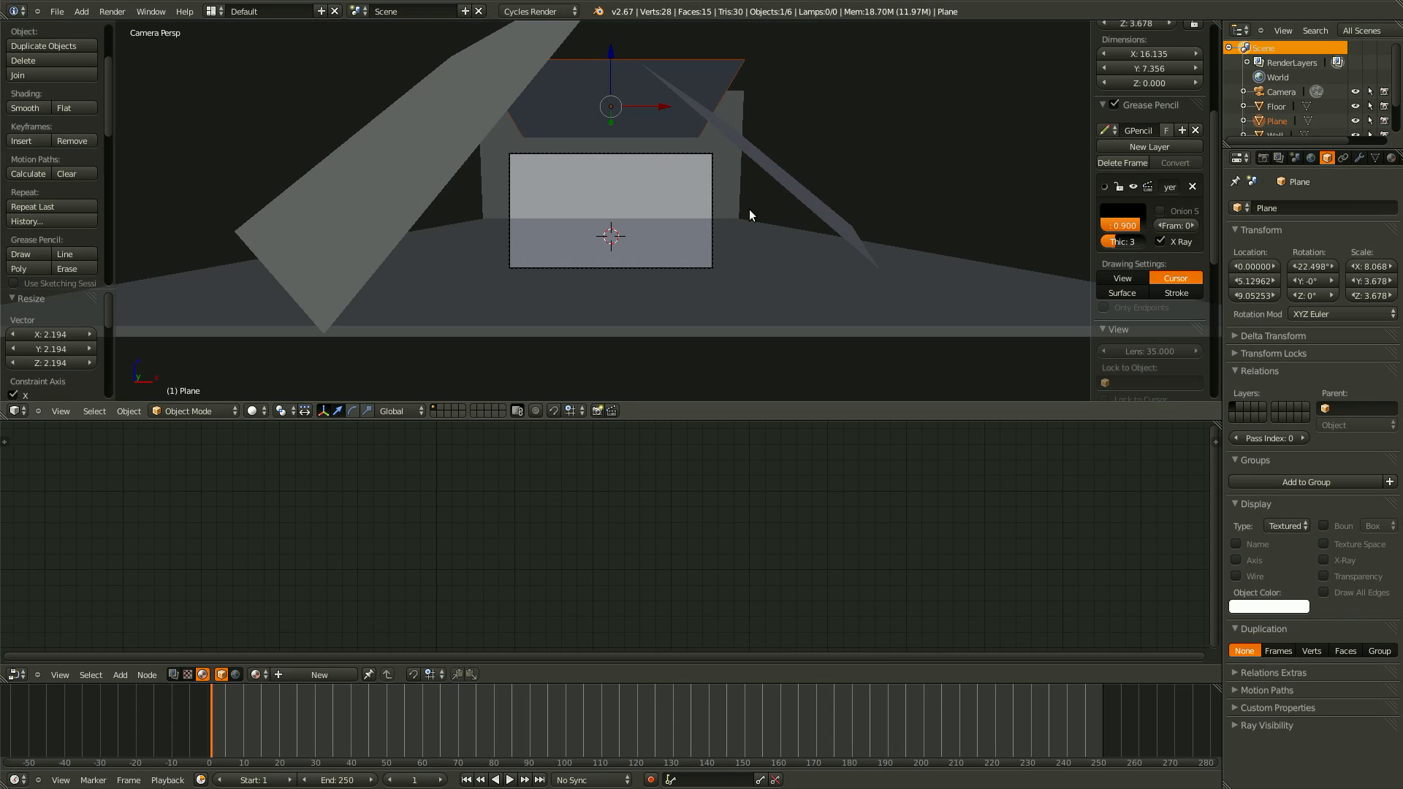
{"action": "key", "text": "s"}
{"action": "key", "text": "y"}
{"action": "key", "text": "y"}
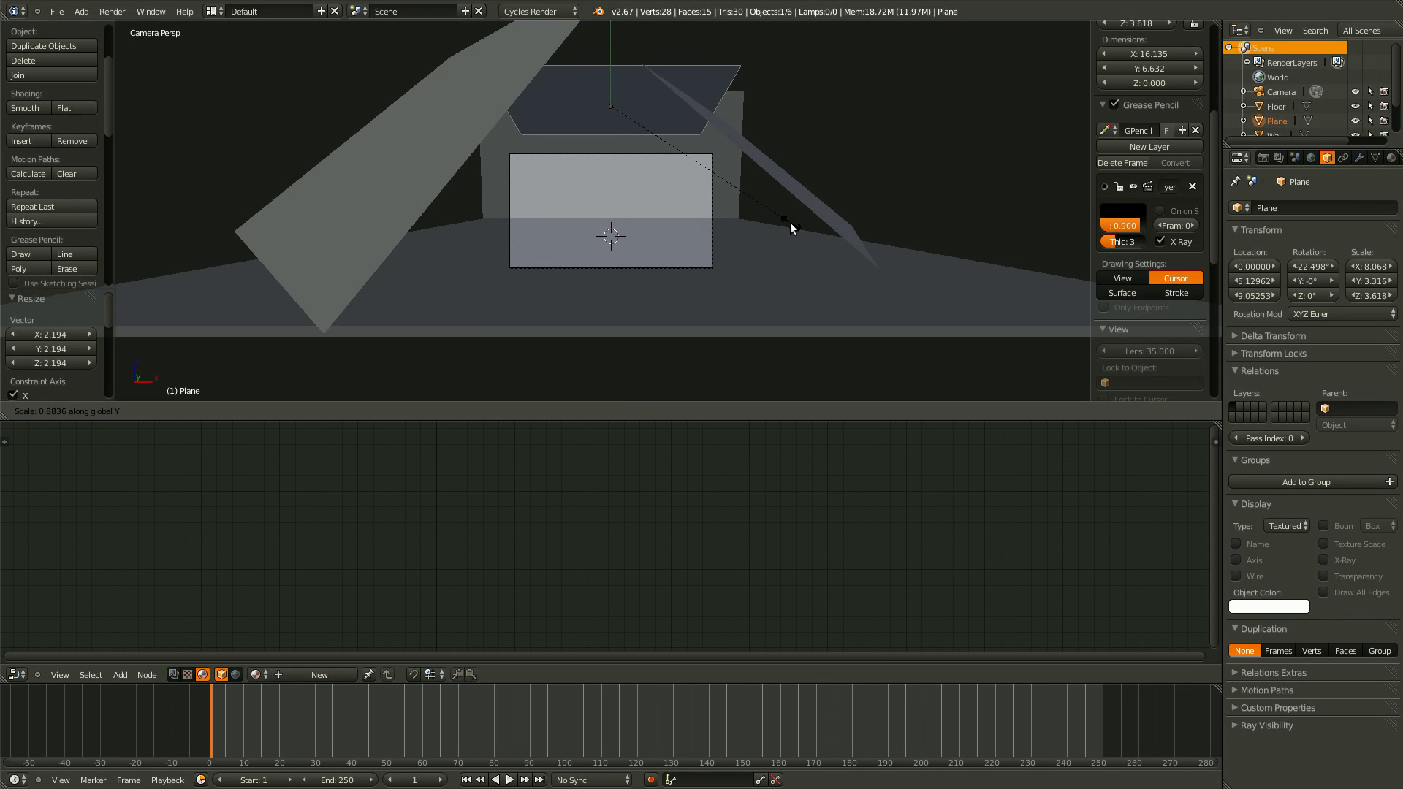
{"action": "left_click", "coordinate": [703, 182]}
{"action": "scroll", "coordinate": [813, 209], "scroll_direction": "up", "scroll_amount": 2}
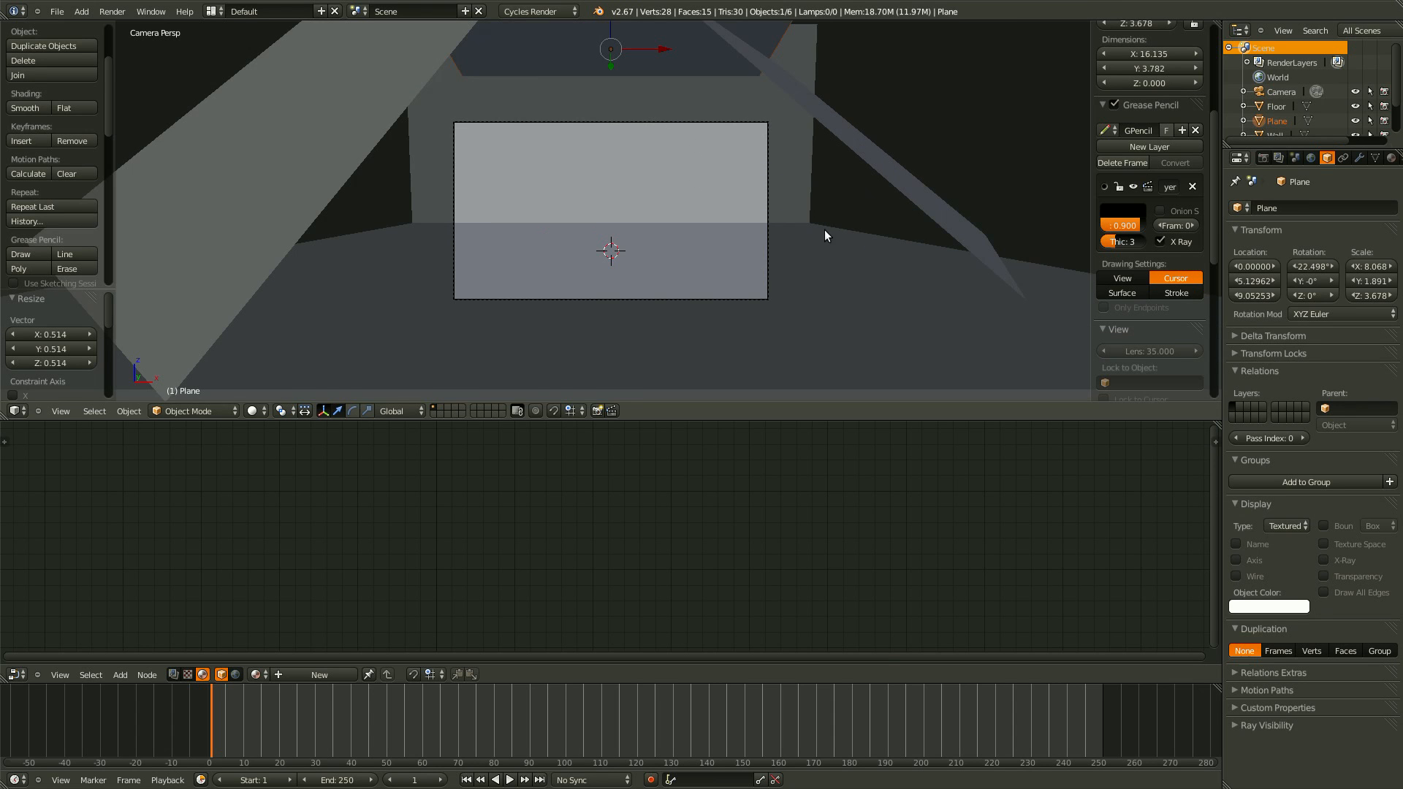
{"action": "middle_click_drag", "start_coordinate": [824, 235], "coordinate": [670, 268]}
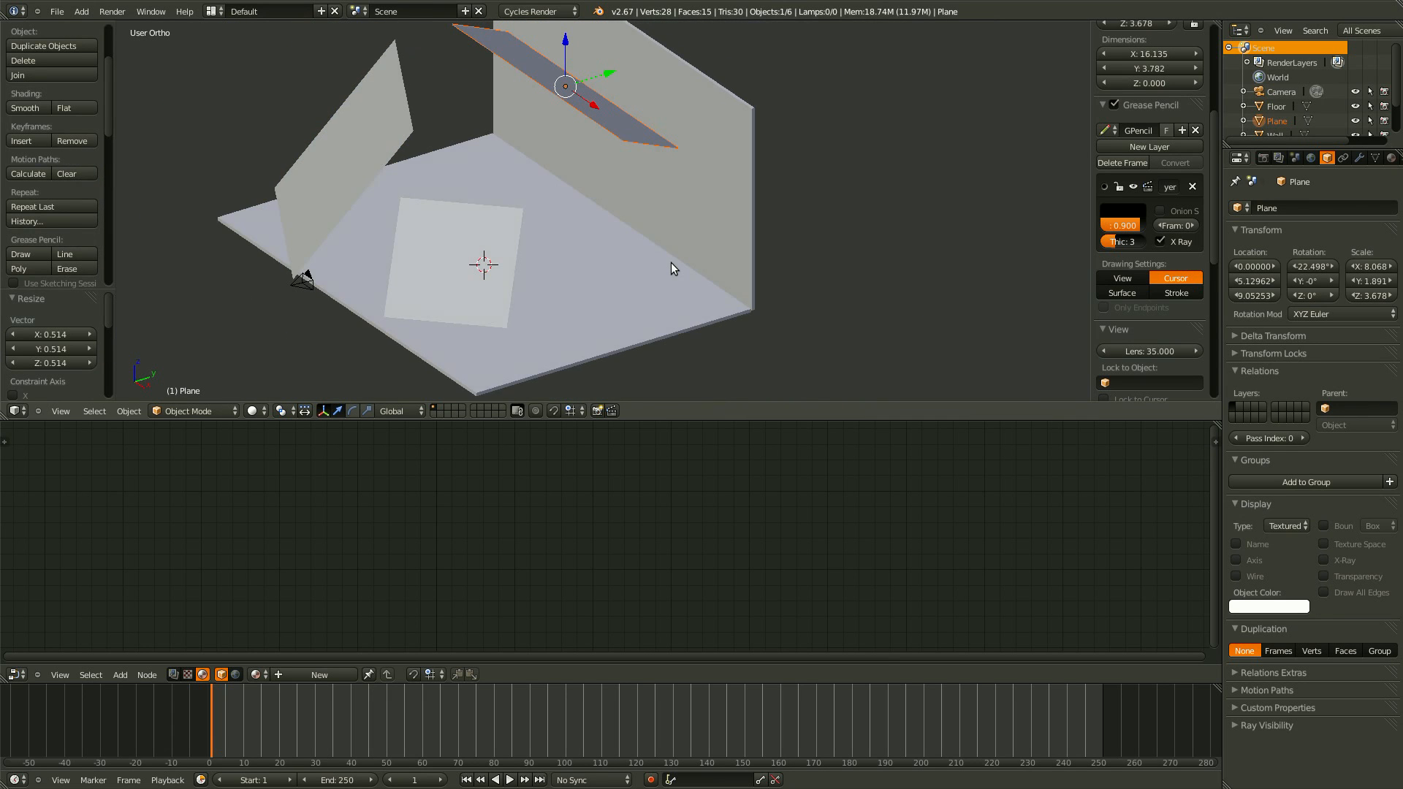
{"action": "key", "text": "KP_8"}
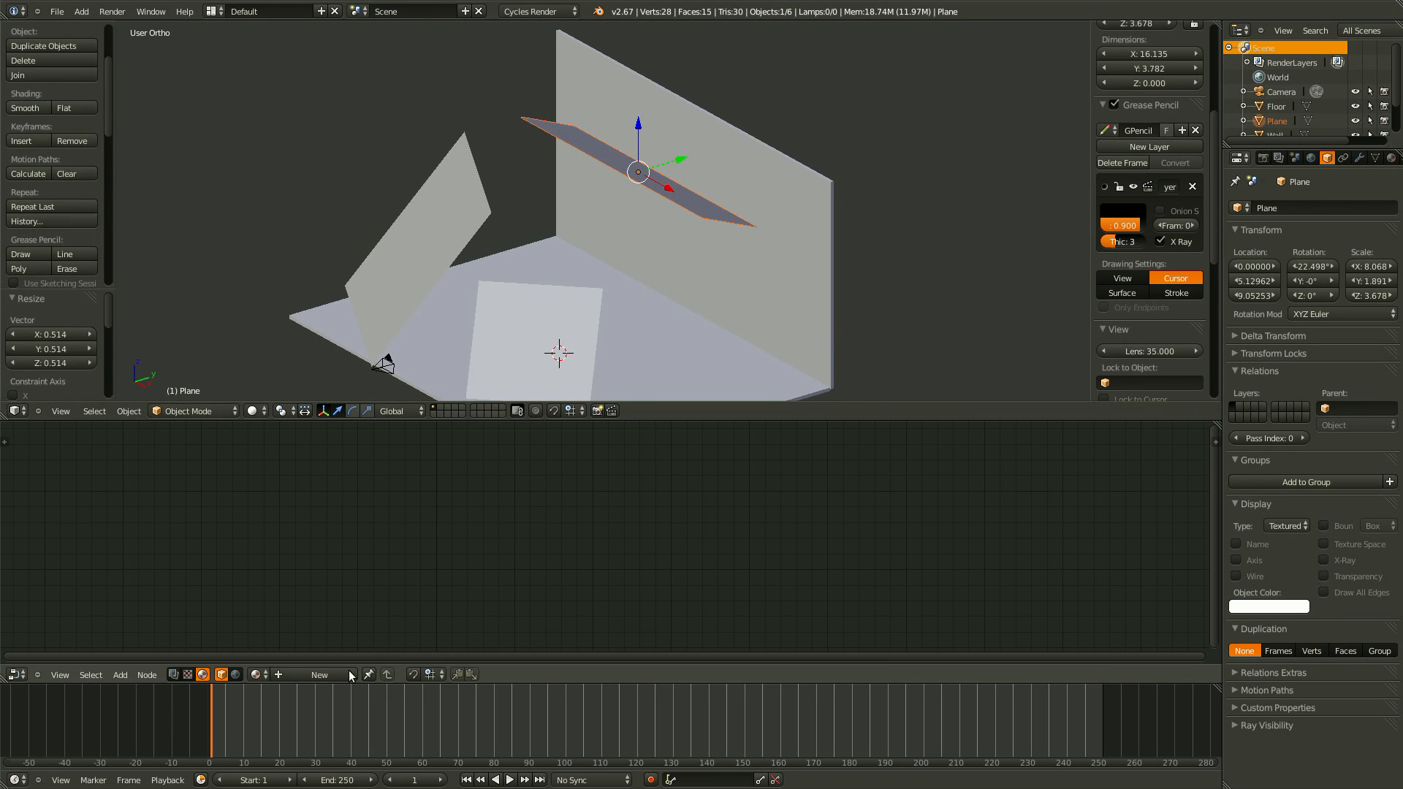
Create a new material for the plane above the back wall and name it lamp_back.
{"action": "left_click", "coordinate": [326, 673]}
{"action": "left_click", "coordinate": [327, 673]}
{"action": "type", "text": "la"}
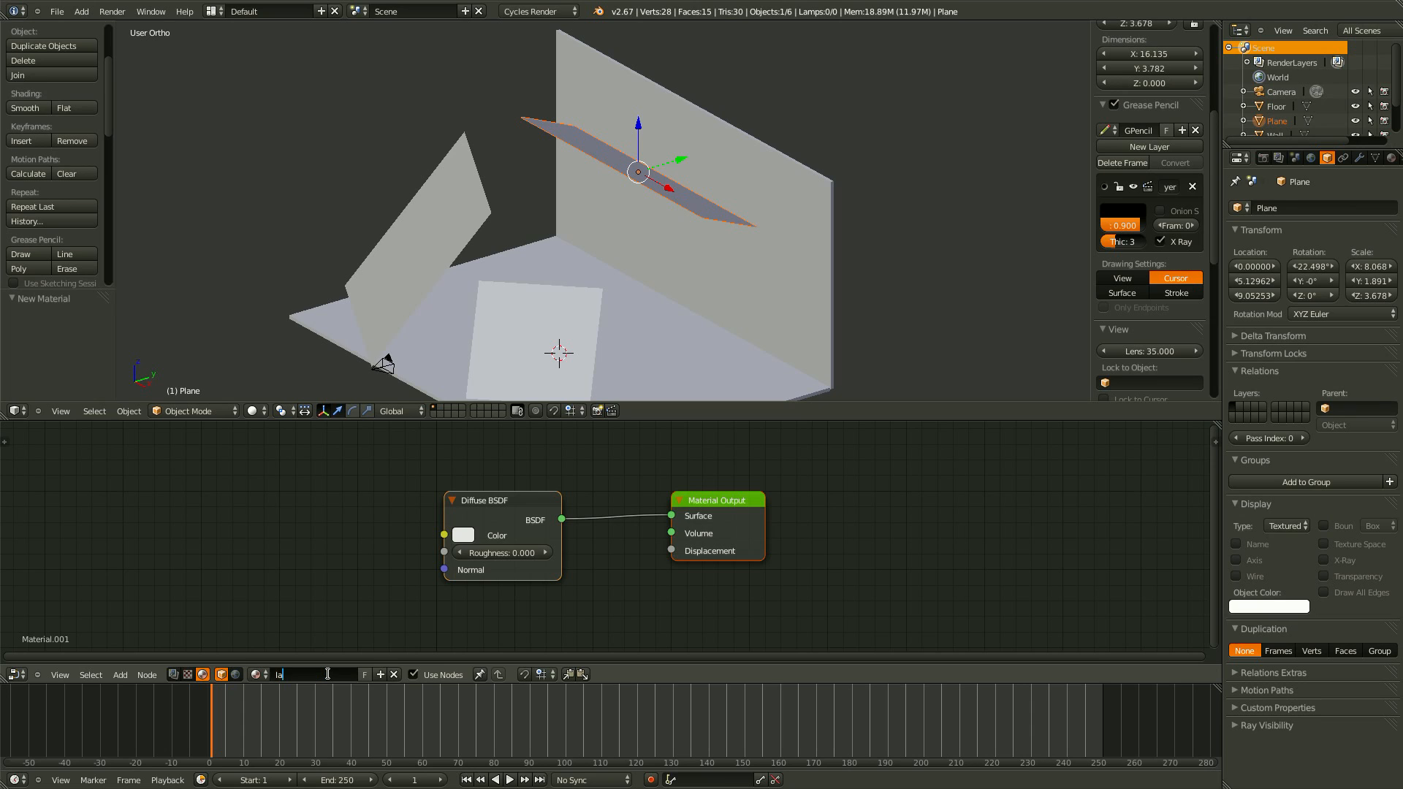
{"action": "type", "text": "mp_back"}
{"action": "key", "text": "Return"}
Replace the Diffuse BSDF node in the lamp_back material with an Emission node linked to the Material Output's Surface.
{"action": "left_click", "coordinate": [552, 506]}
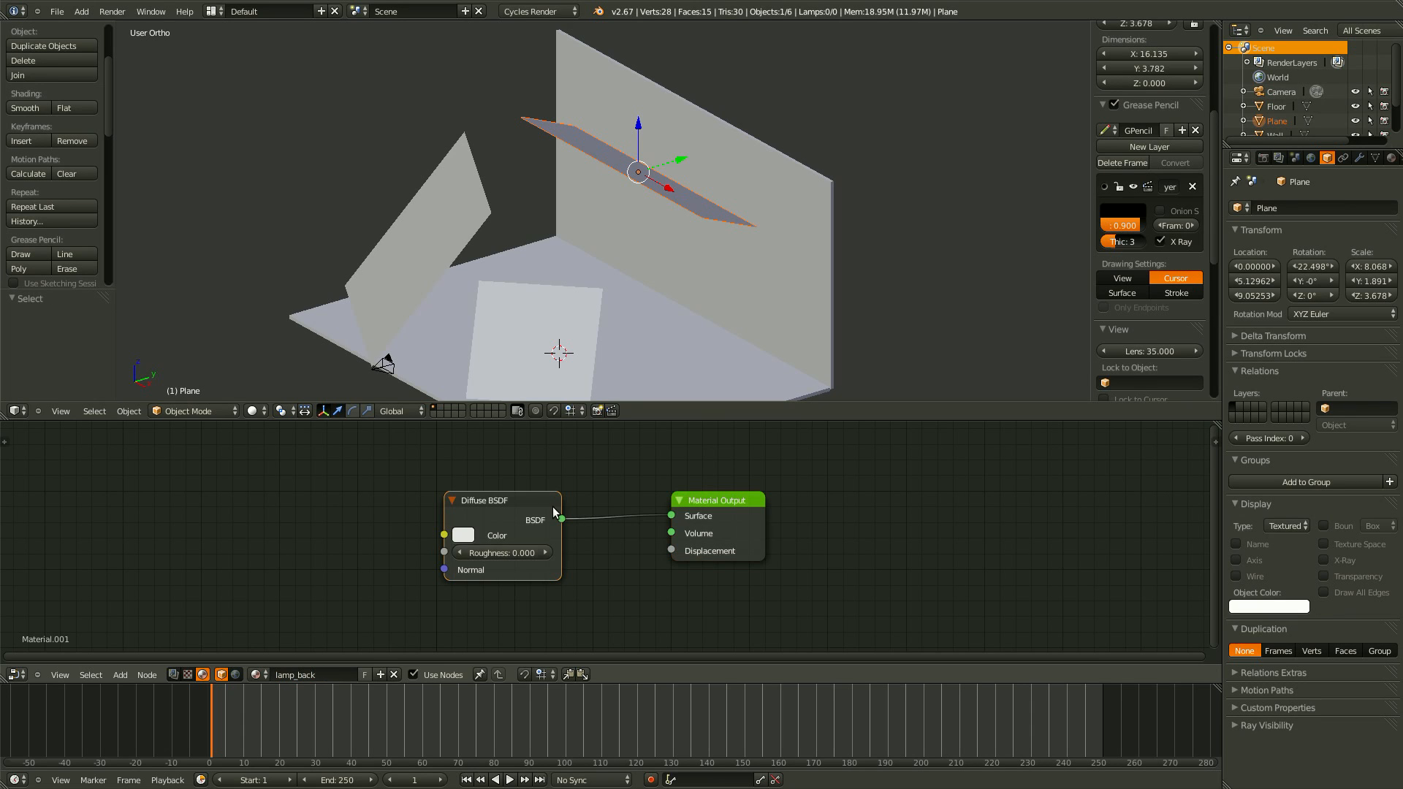
{"action": "key", "text": "x"}
{"action": "key", "text": "shift+a"}
{"action": "left_click", "coordinate": [534, 512]}
{"action": "type", "text": "emi"}
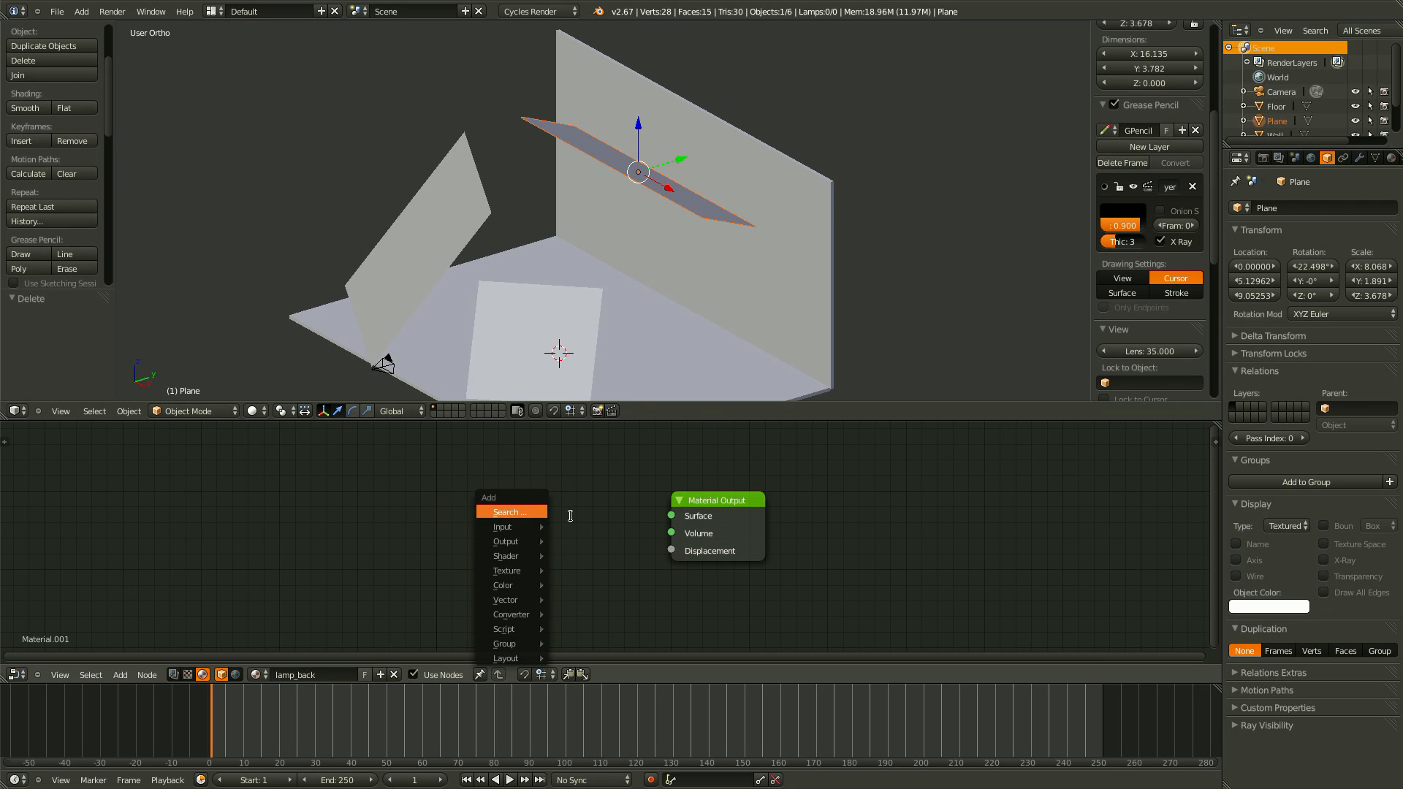
{"action": "key", "text": "Return"}
{"action": "left_click", "coordinate": [672, 524]}
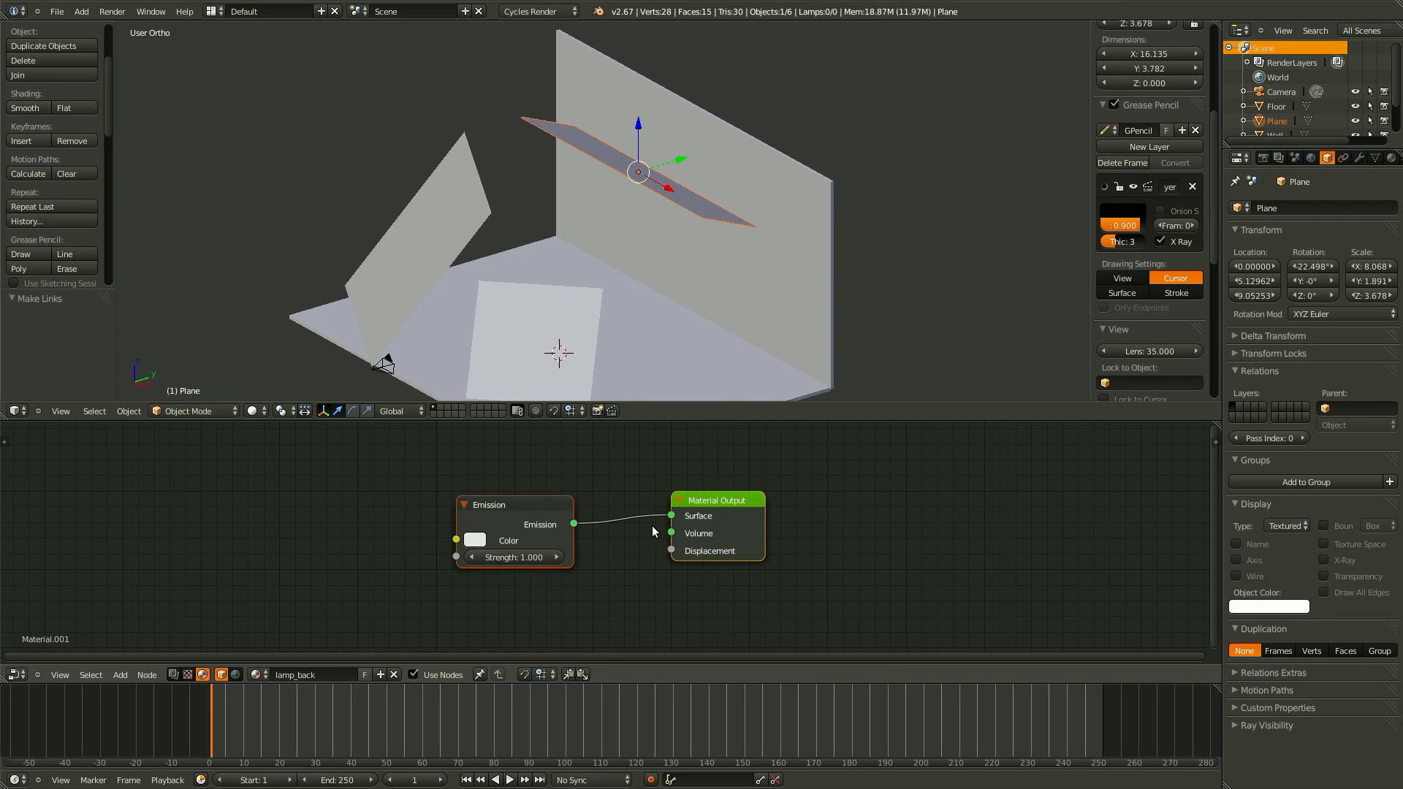
{"action": "key", "text": "a"}
{"action": "key", "text": "f"}
Set the lamp_back Emission strength to 0.25 and save over the existing file.
{"action": "scroll", "coordinate": [548, 567], "scroll_direction": "up", "scroll_amount": 1}
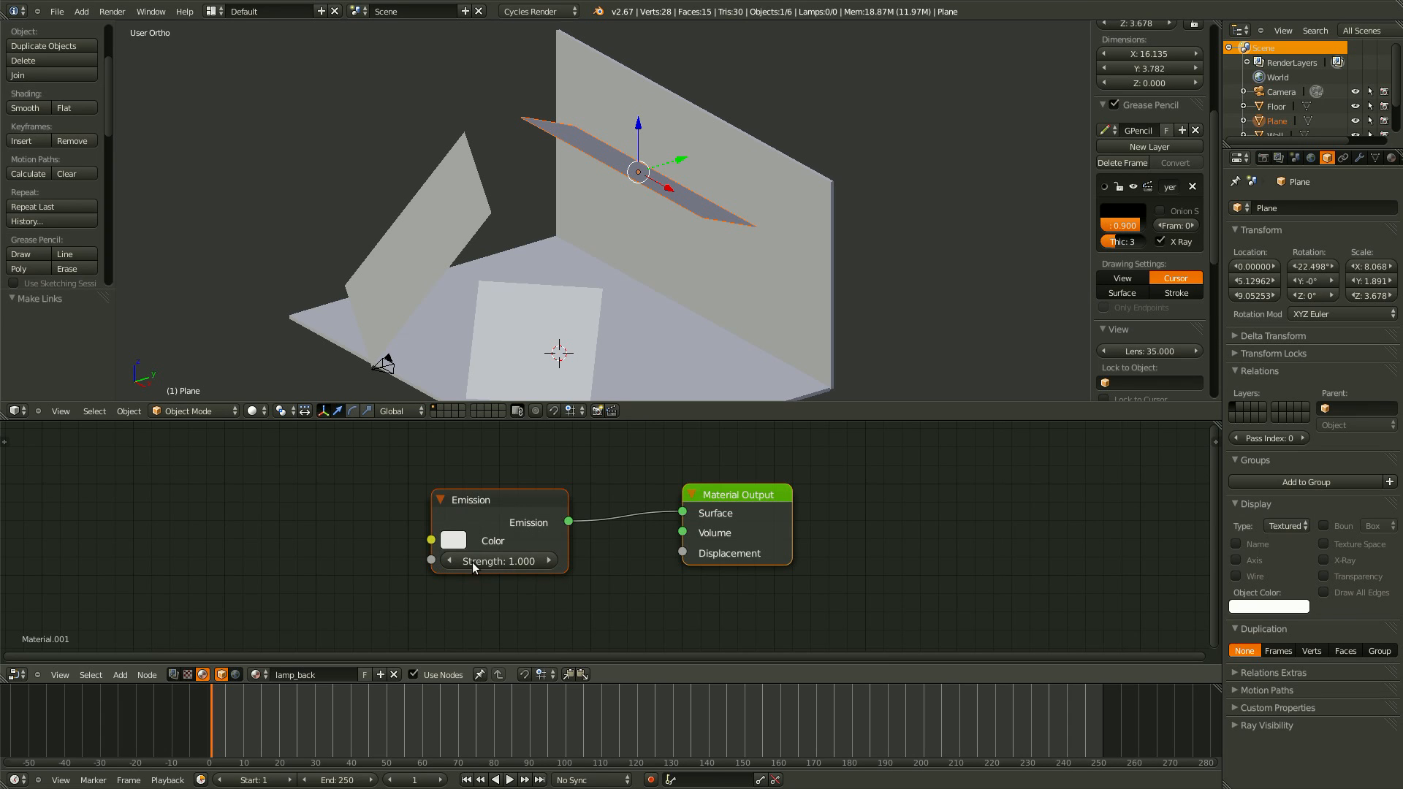
{"action": "left_click", "coordinate": [497, 561]}
{"action": "type", "text": "0.25"}
{"action": "key", "text": "Return"}
{"action": "key", "text": "ctrl+s"}
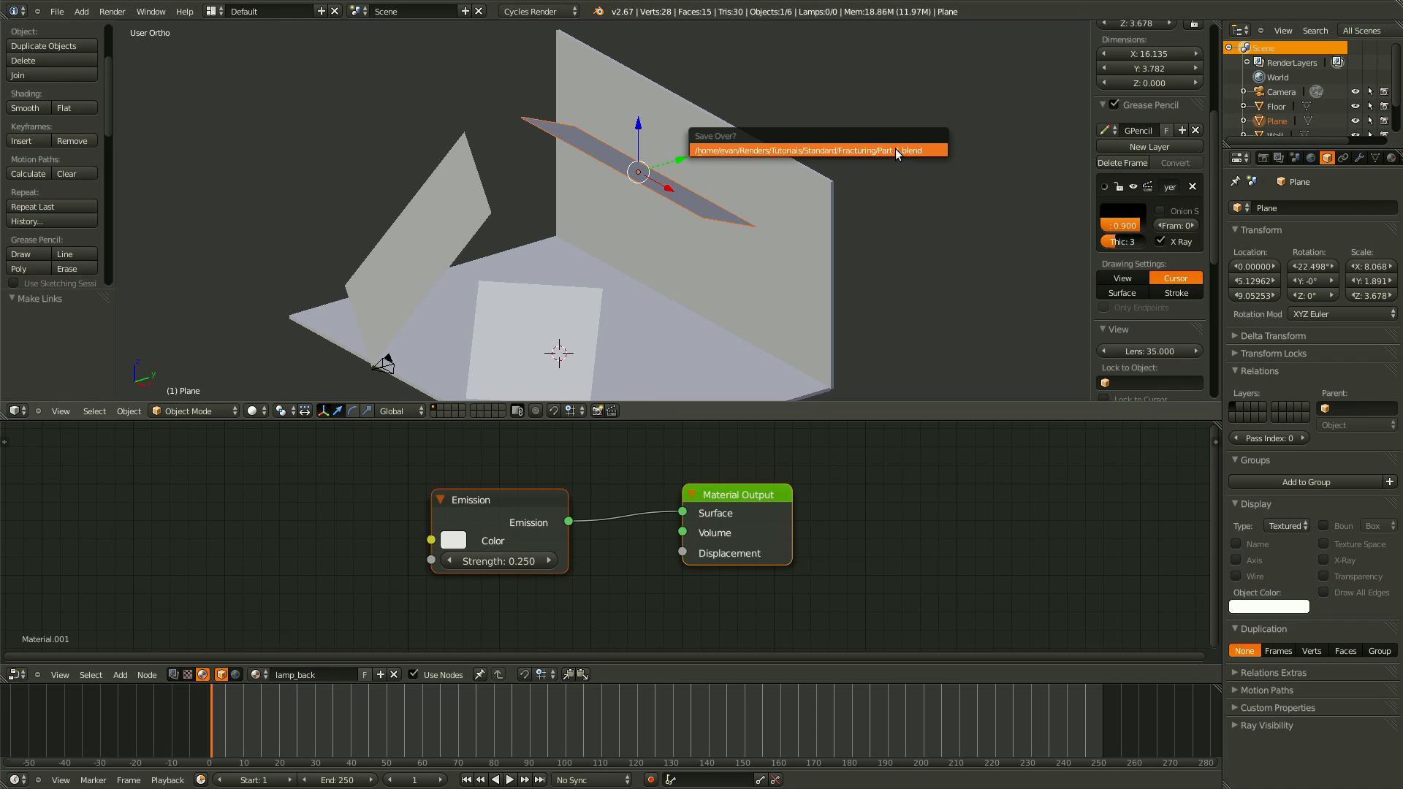
{"action": "left_click", "coordinate": [896, 150]}
Render the scene from the camera and examine the lighting on the floor and back wall.
{"action": "key", "text": "F12"}
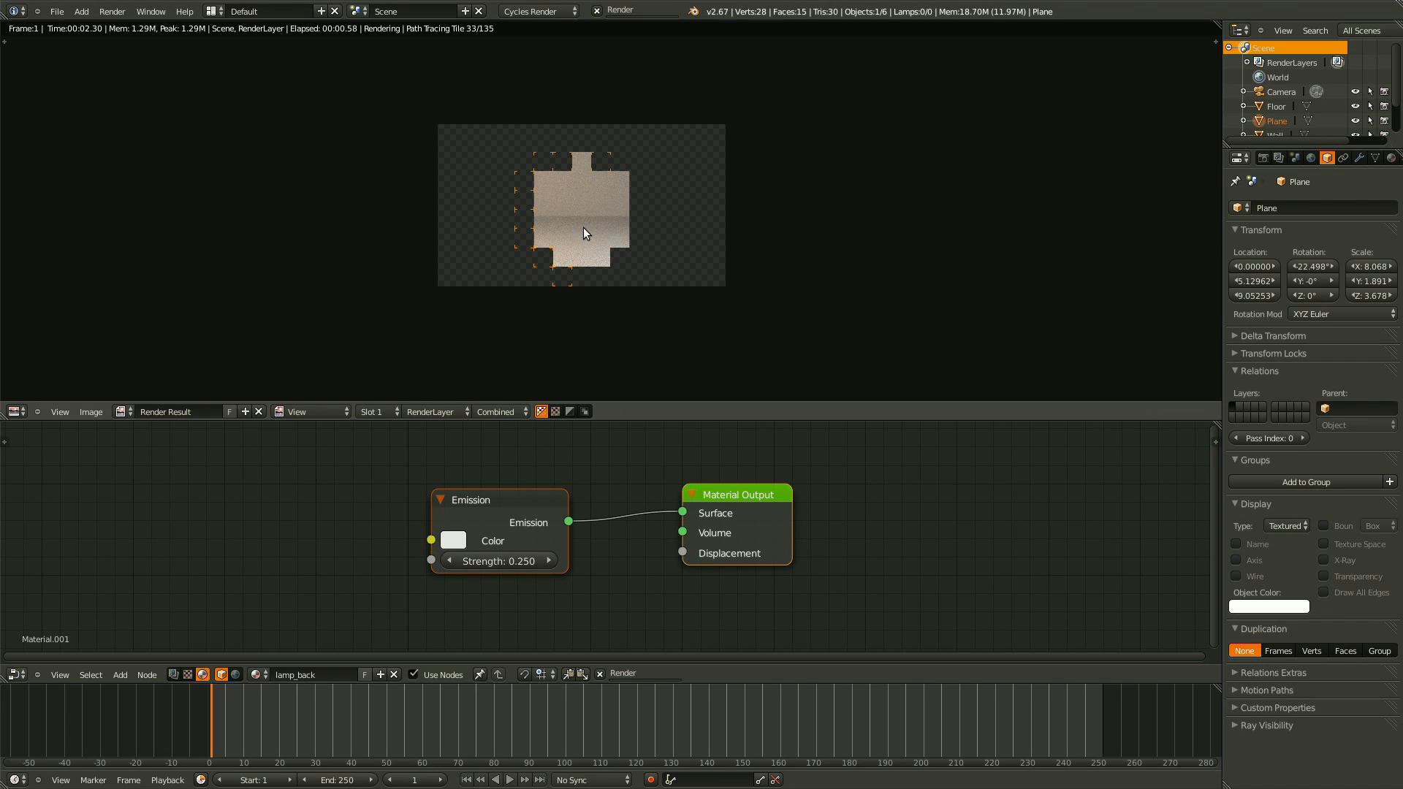
{"action": "scroll", "coordinate": [583, 233], "scroll_direction": "up", "scroll_amount": 3}
{"action": "scroll", "coordinate": [624, 261], "scroll_direction": "down", "scroll_amount": 2}
{"action": "scroll", "coordinate": [624, 262], "scroll_direction": "up", "scroll_amount": 1}
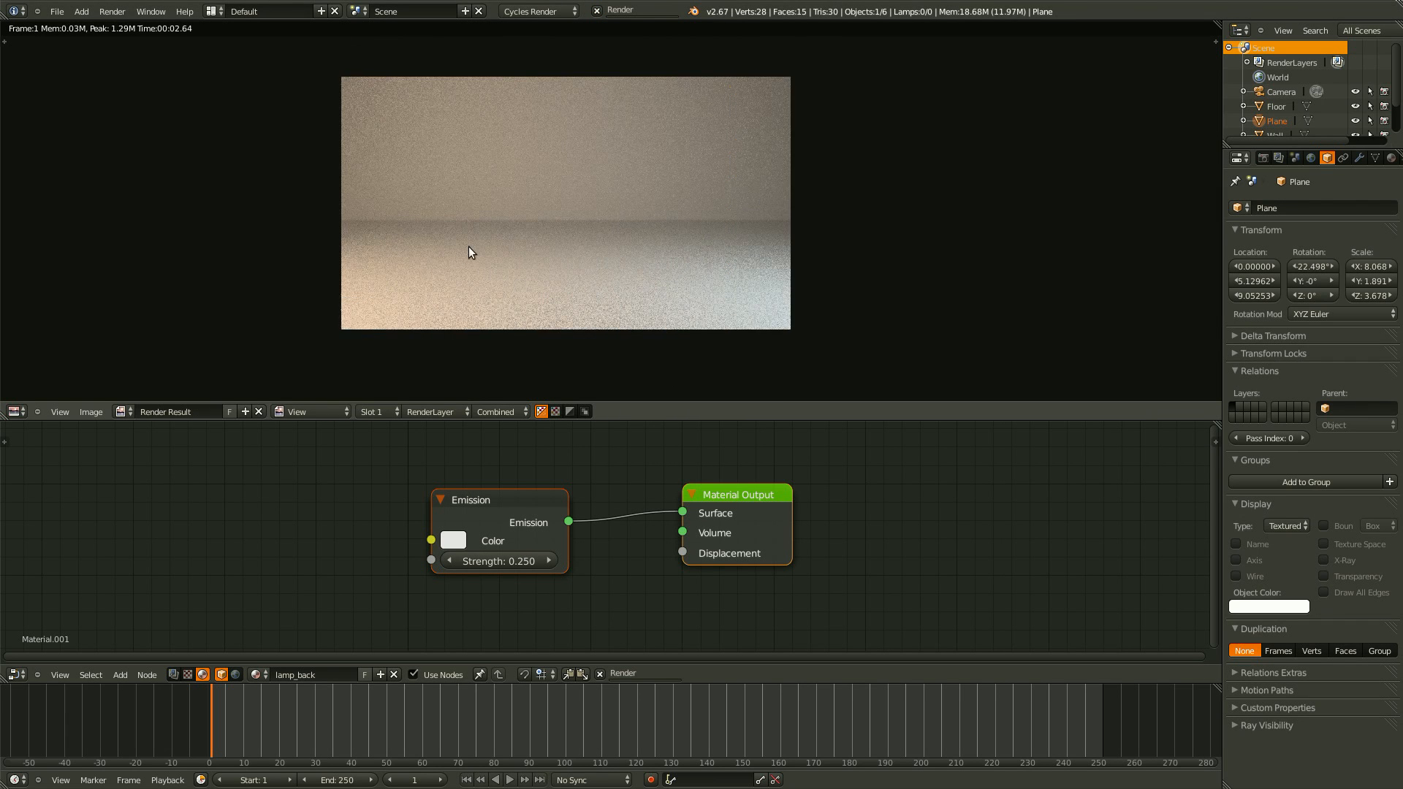
Raise the lamp_back Emission strength to 0.45 and render the scene again.
{"action": "left_click", "coordinate": [549, 561]}
{"action": "left_click", "coordinate": [550, 561]}
{"action": "key", "text": "F12"}
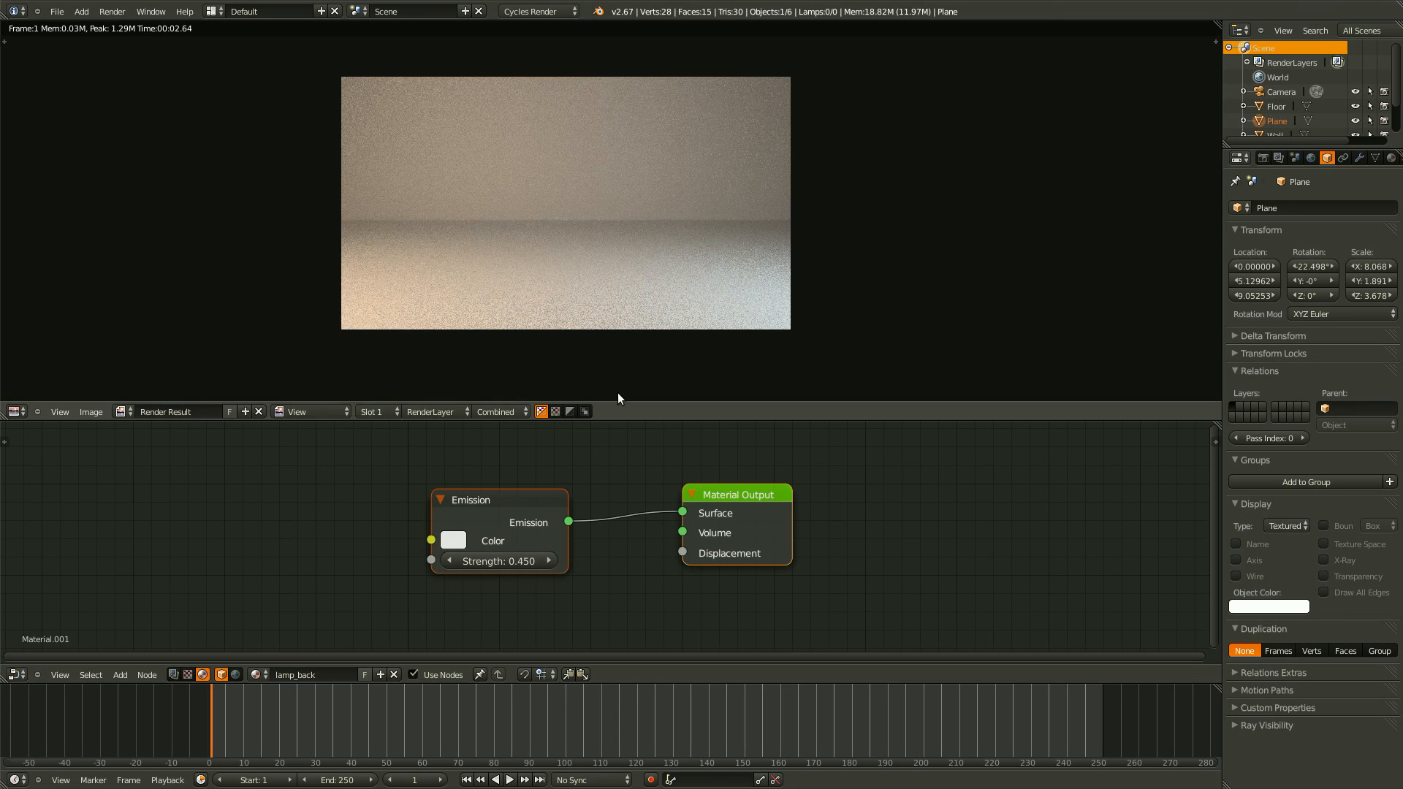
{"action": "scroll", "coordinate": [728, 274], "scroll_direction": "down", "scroll_amount": 1}
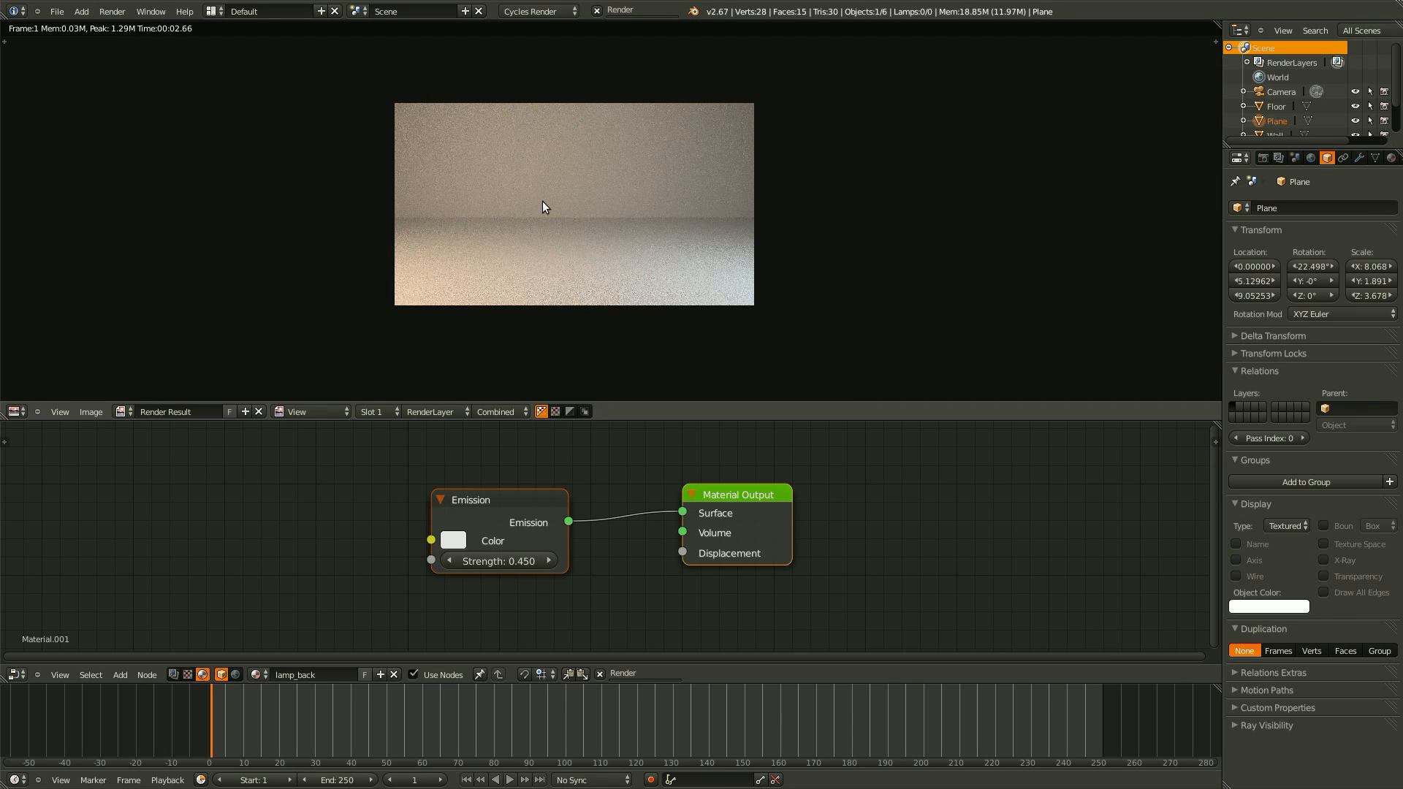
Join the node editor area into the 3D view so the viewport fills the space above the timeline.
{"action": "middle_click_drag", "start_coordinate": [559, 257], "coordinate": [512, 272]}
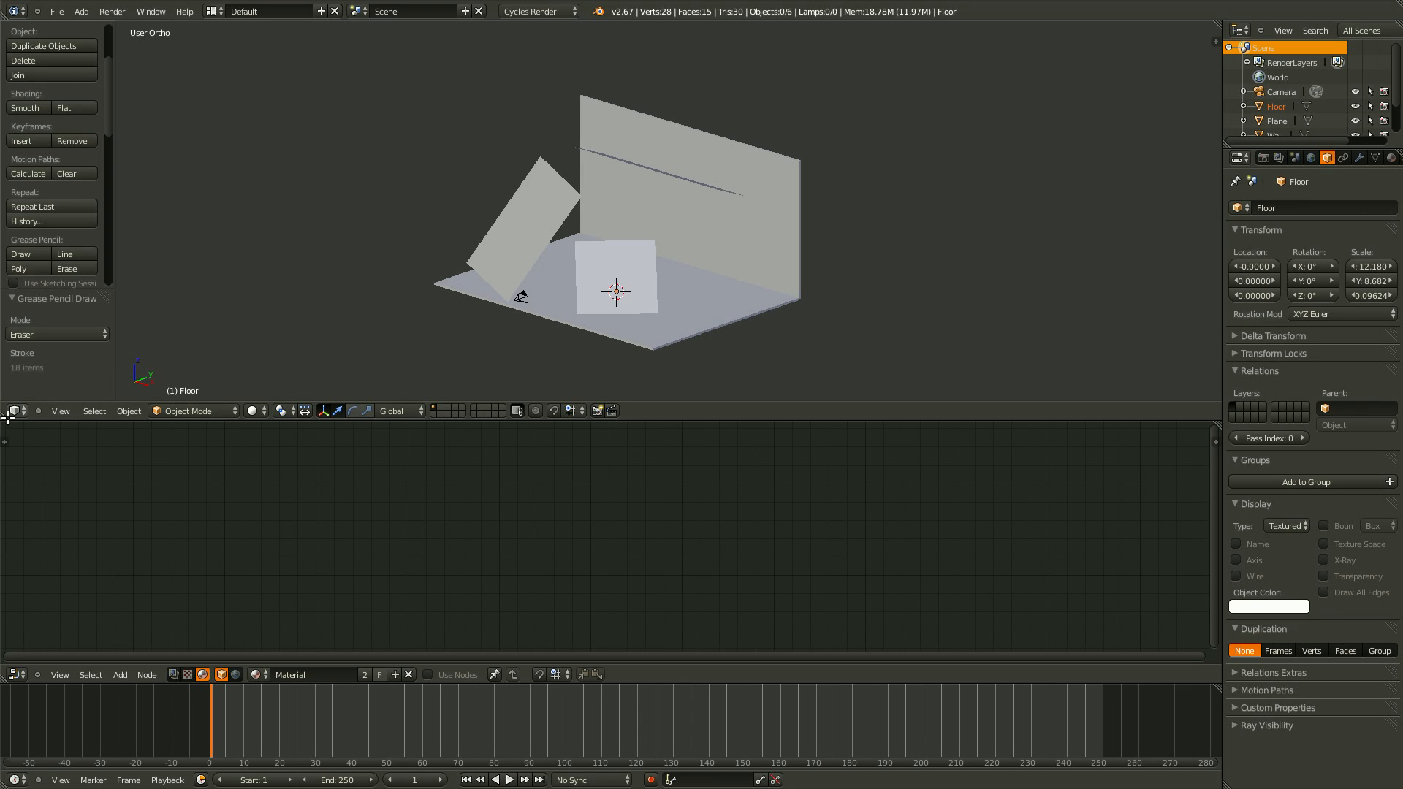
{"action": "left_click_drag", "start_coordinate": [7, 417], "coordinate": [678, 516]}
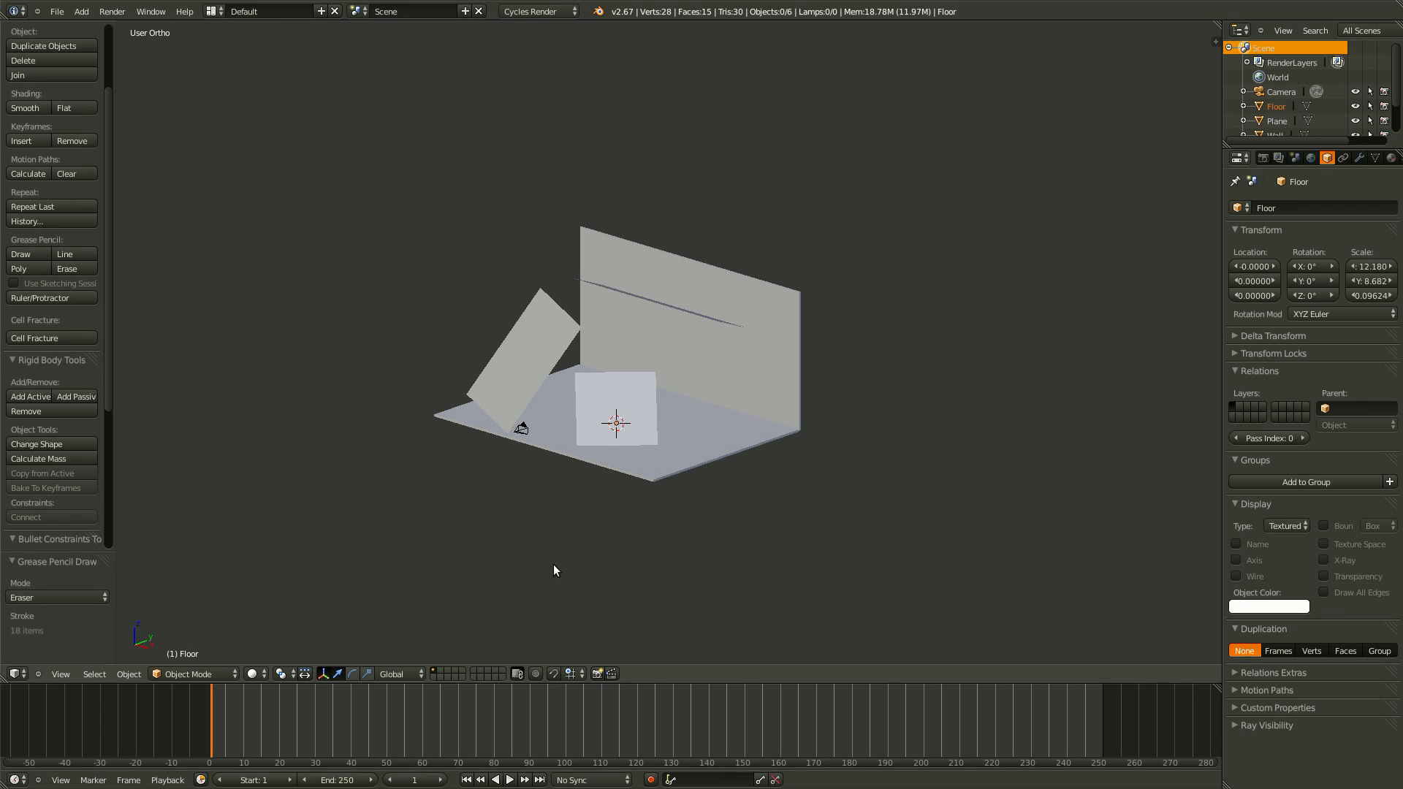
Move the key, fill and back lamp planes together to layer 11, the first slot of the second layer row.
{"action": "middle_click_drag", "start_coordinate": [471, 397], "coordinate": [371, 383]}
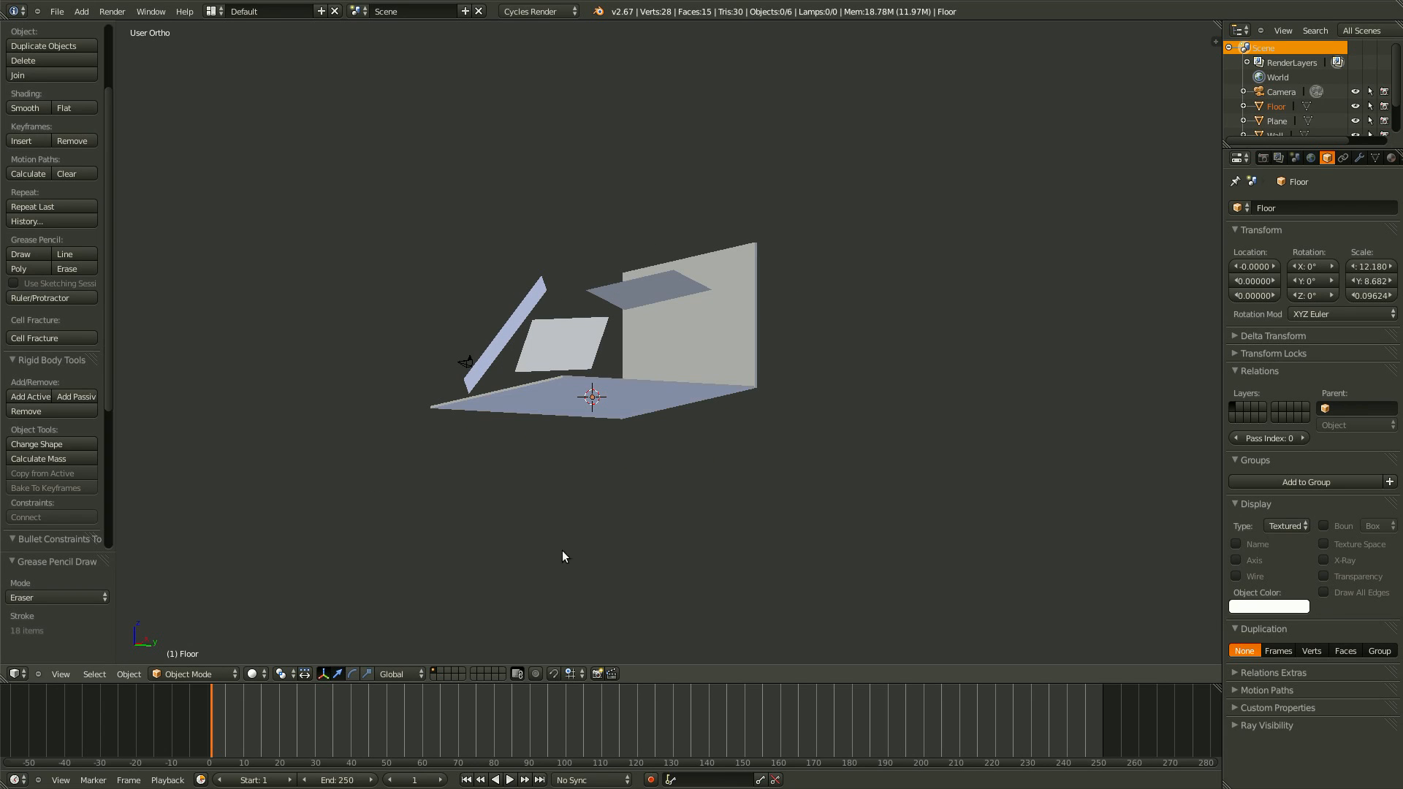
{"action": "middle_click_drag", "start_coordinate": [589, 480], "coordinate": [586, 375]}
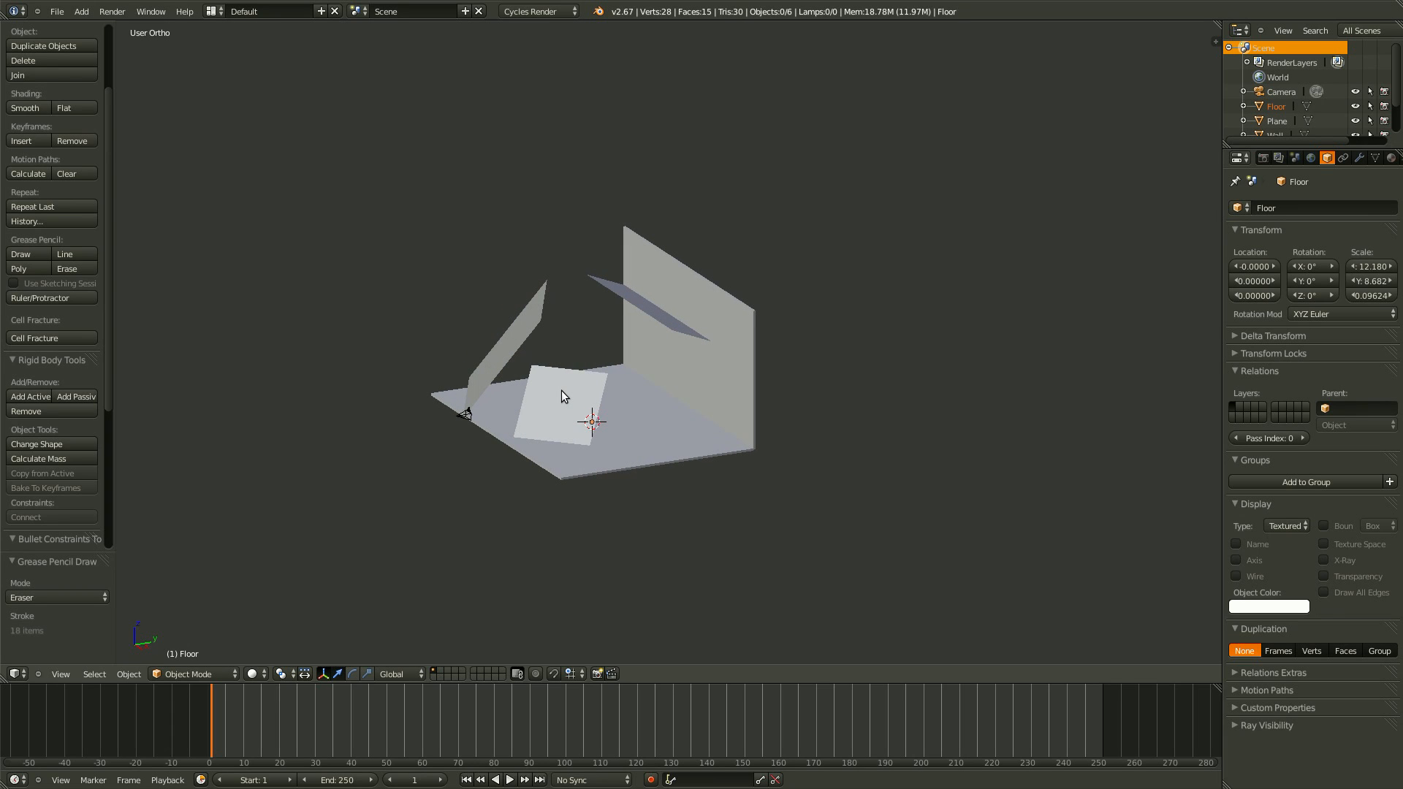
{"action": "left_click", "coordinate": [568, 415]}
{"action": "left_click", "coordinate": [520, 322], "text": "shift"}
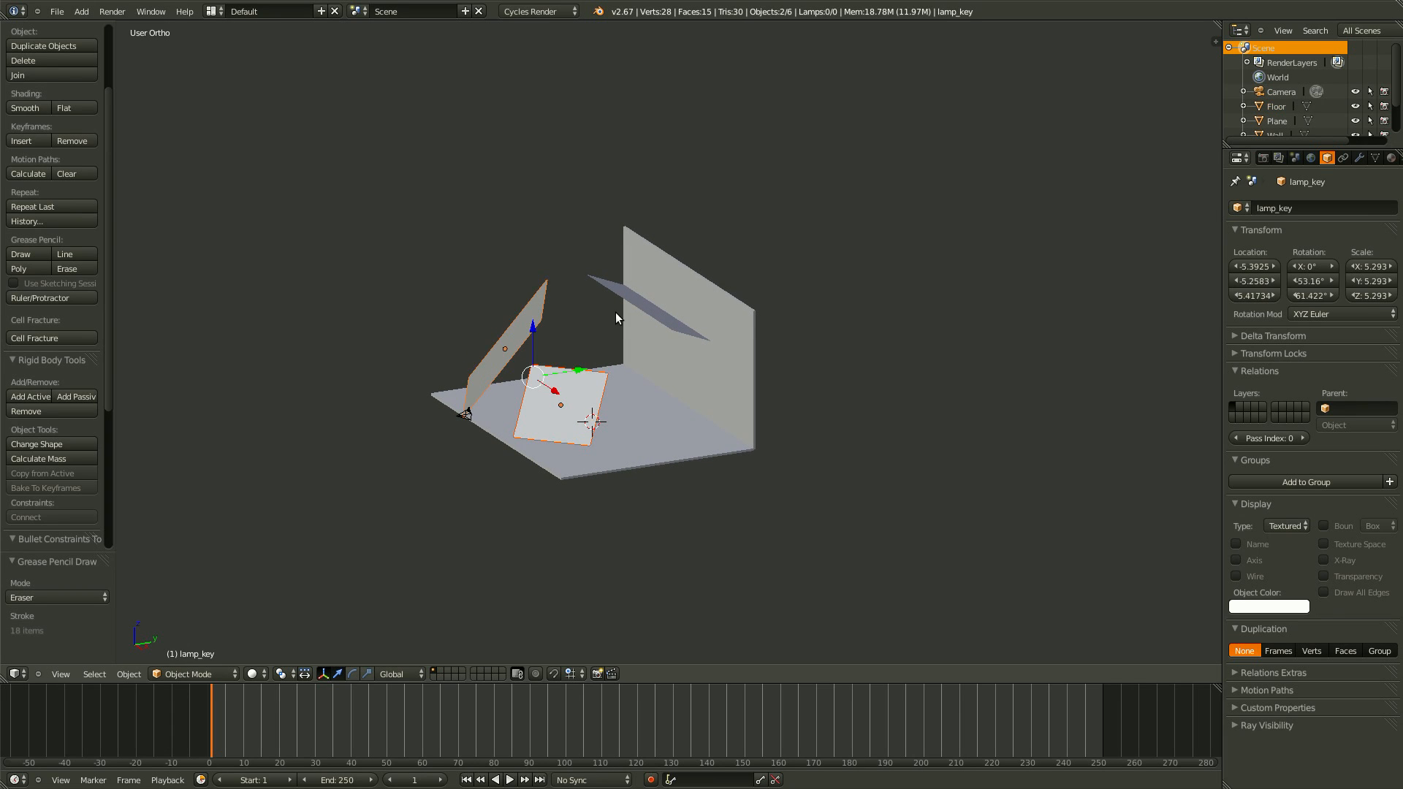
{"action": "key", "text": "m"}
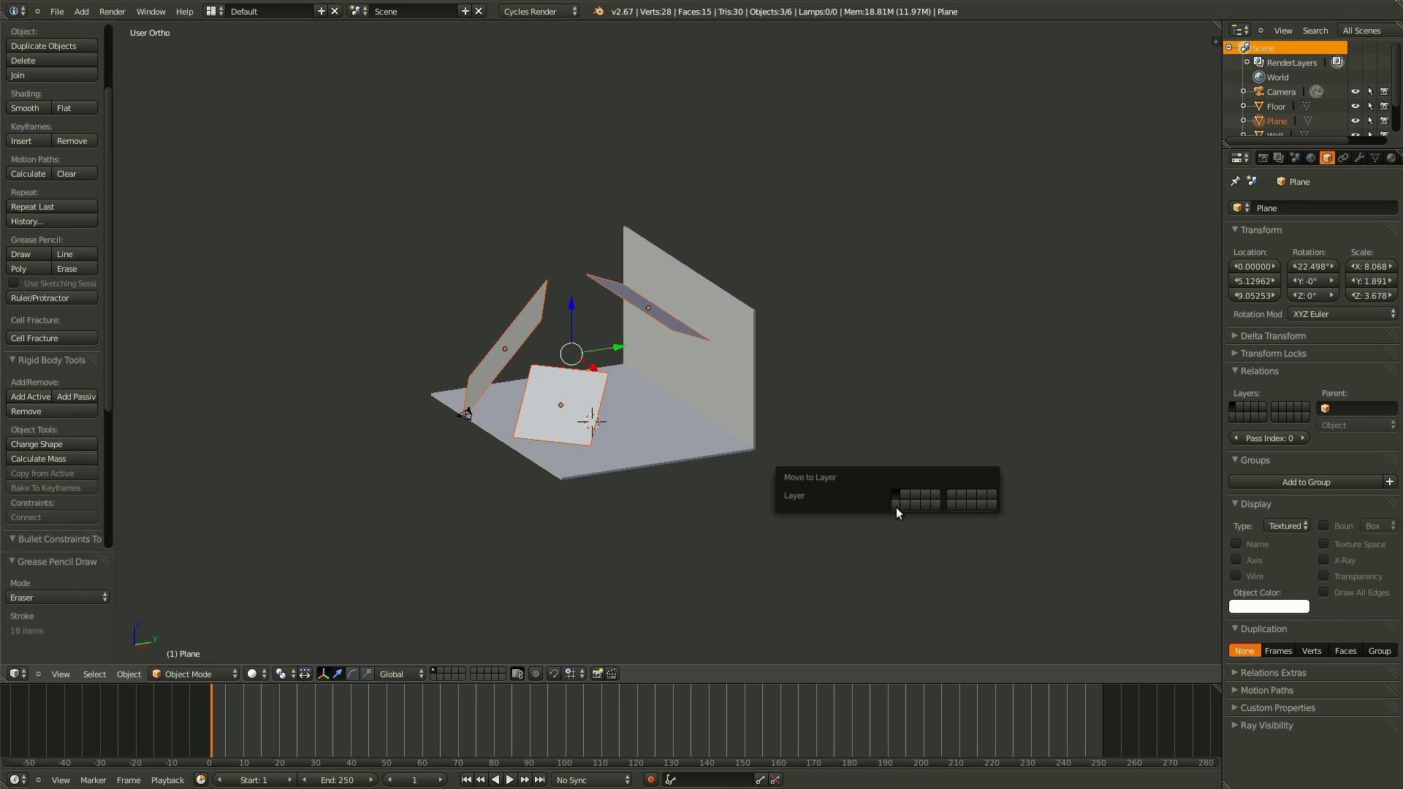
{"action": "left_click", "coordinate": [896, 506]}
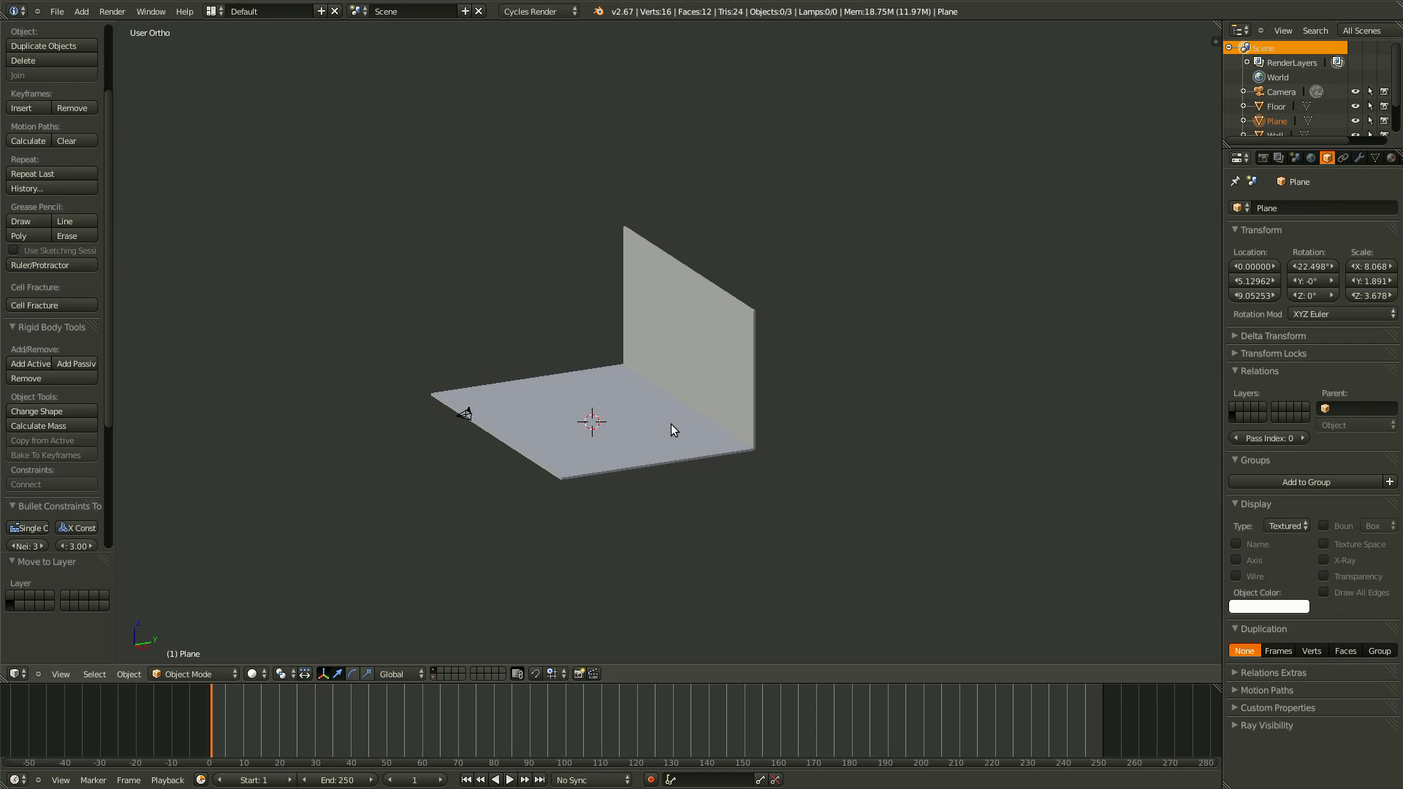
Add a UV sphere at the scene's center and, in front orthographic view, raise it about 2.28 units along Z.
{"action": "key", "text": "shift+a"}
{"action": "mouse_move", "coordinate": [676, 426]}
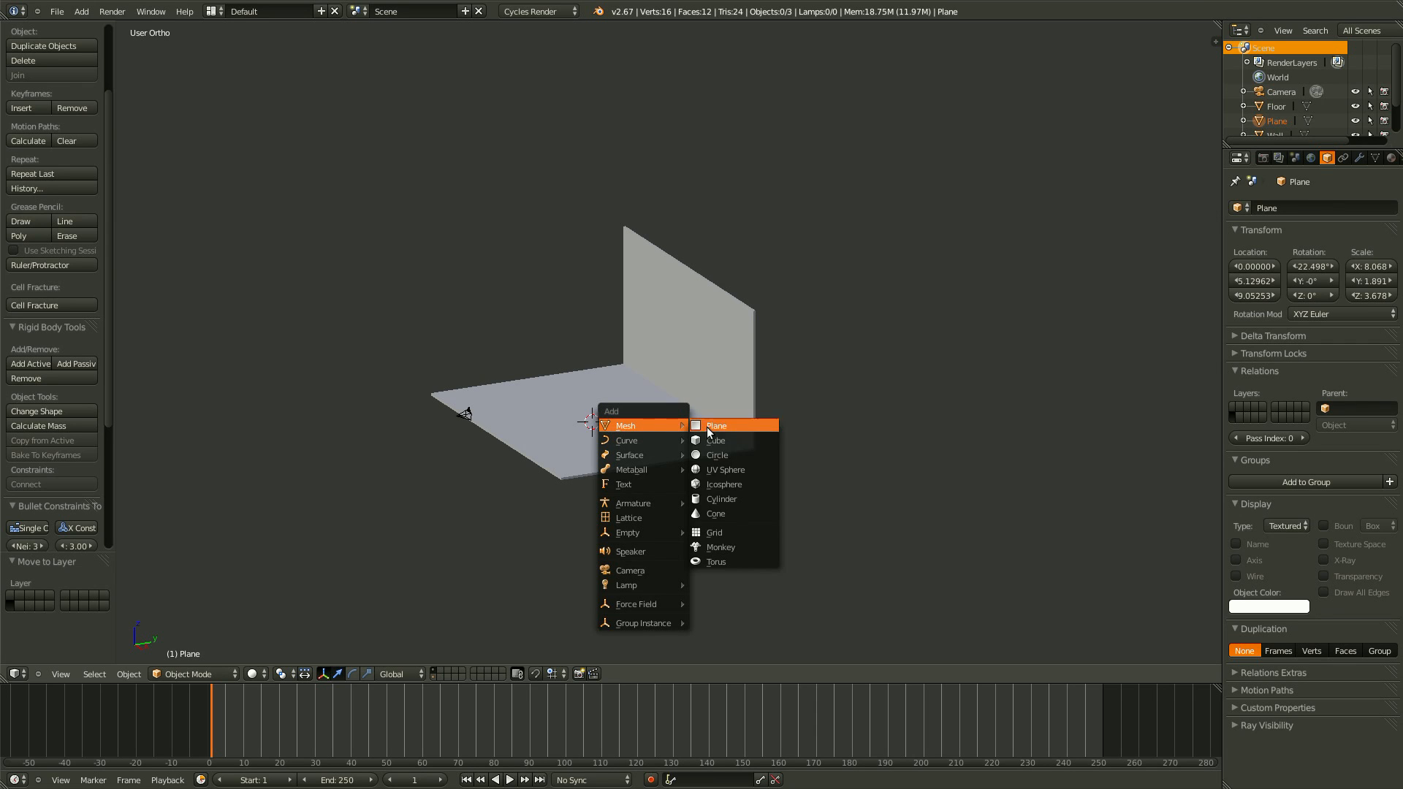
{"action": "left_click", "coordinate": [719, 472]}
{"action": "key", "text": "KP_1"}
{"action": "key", "text": "KP_5"}
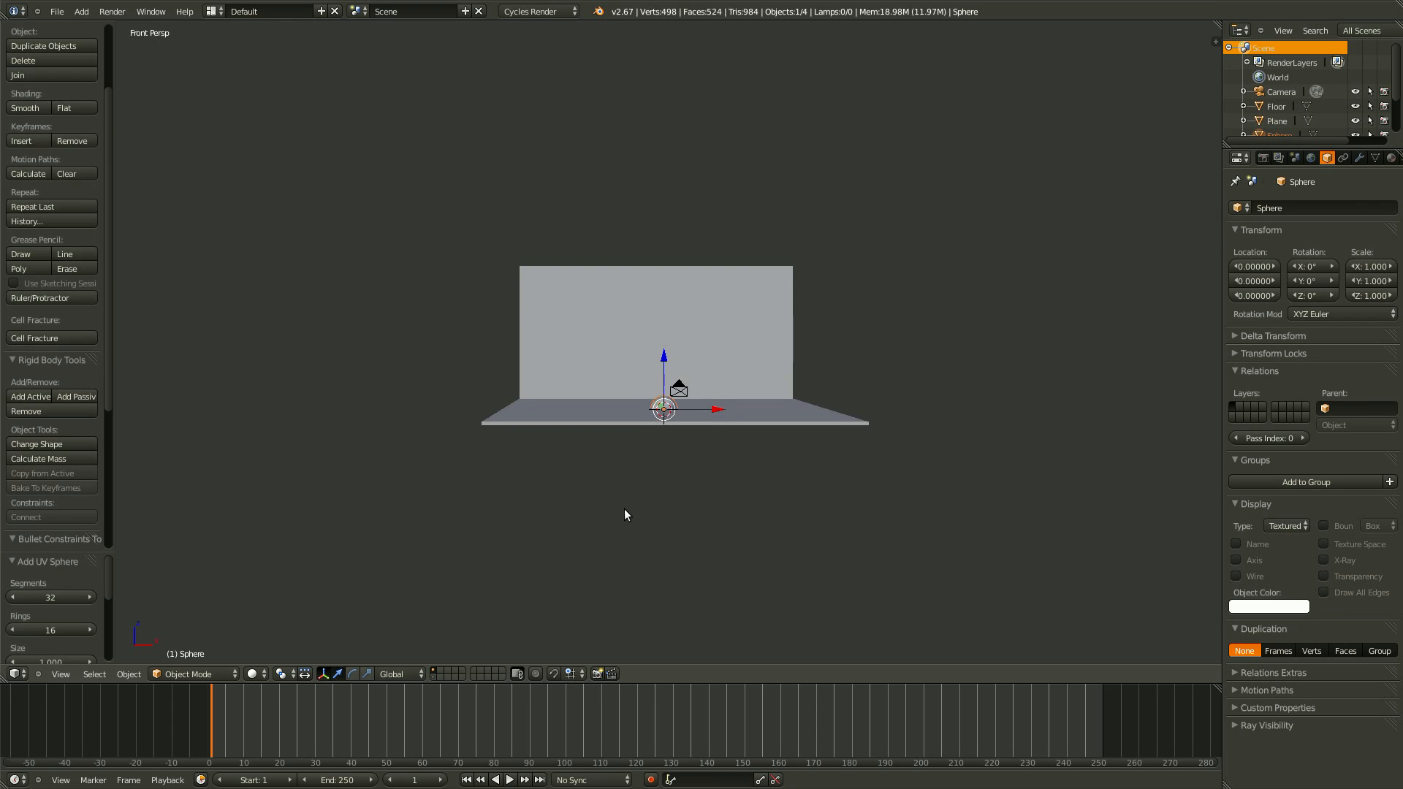
{"action": "key", "text": "KP_1"}
{"action": "scroll", "coordinate": [694, 426], "scroll_direction": "down", "scroll_amount": 10}
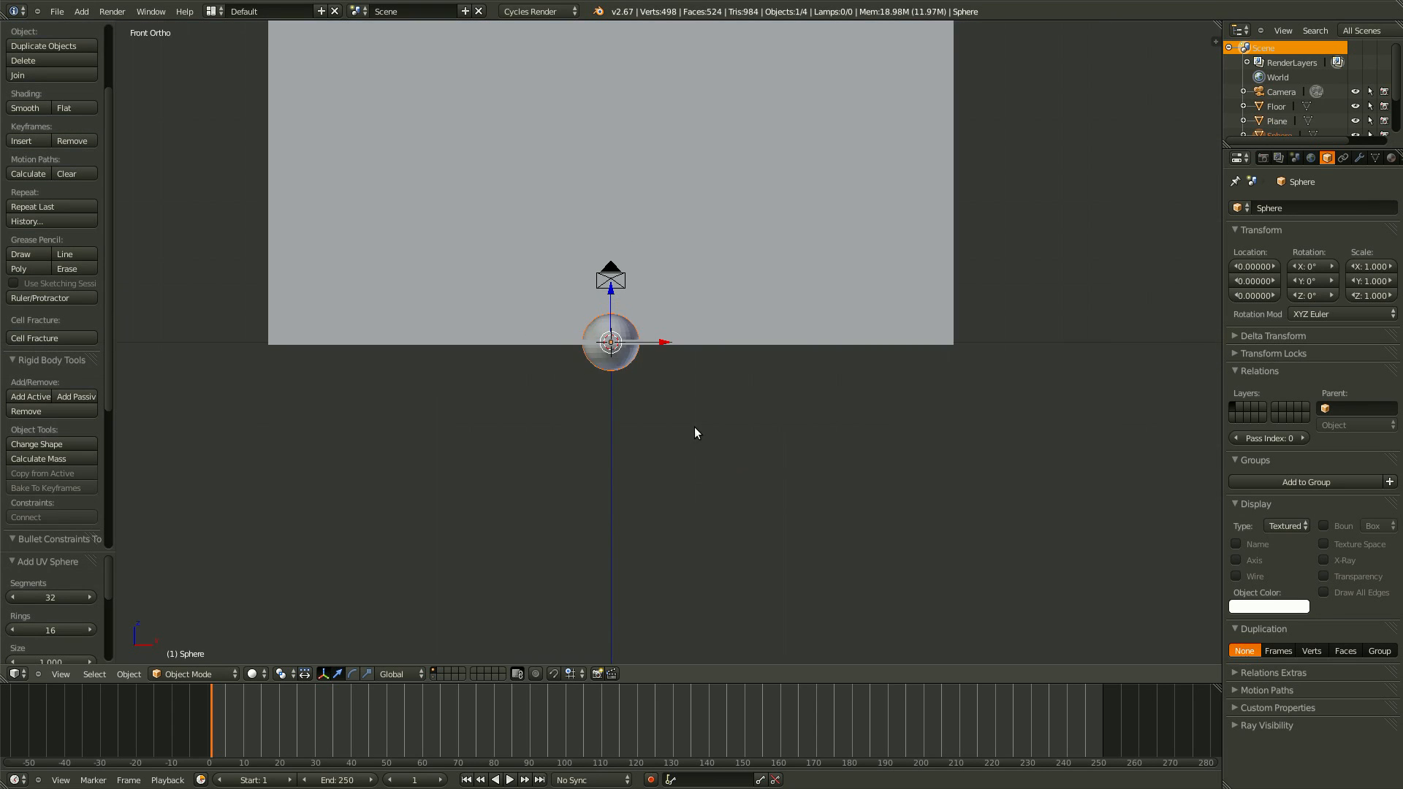
{"action": "key", "text": "g"}
{"action": "key", "text": "z"}
{"action": "left_click", "coordinate": [713, 422]}
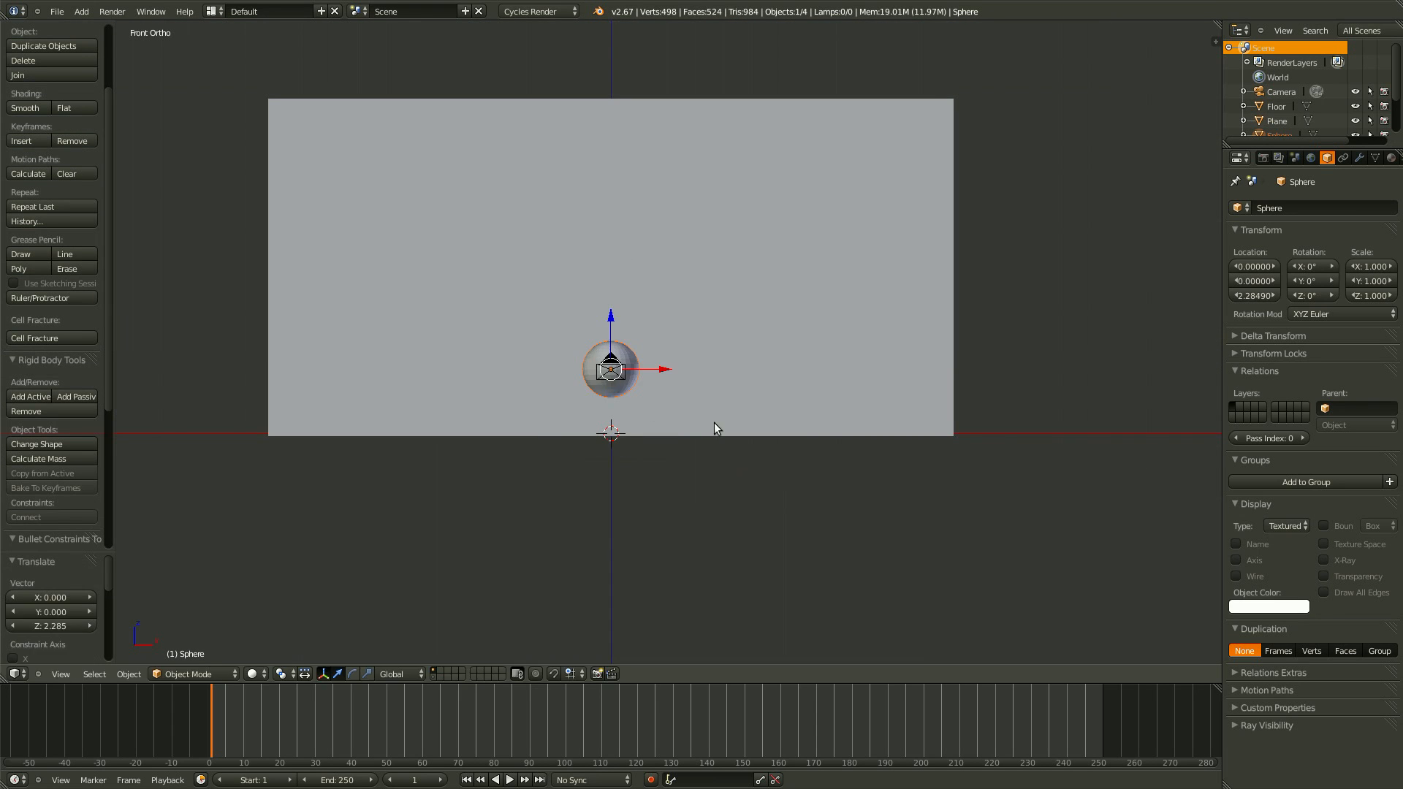
Stretch the sphere about 2.4 times along Z and raise it about 1.02 units so it hovers above the floor.
{"action": "scroll", "coordinate": [727, 422], "scroll_direction": "up", "scroll_amount": 4}
{"action": "key", "text": "s"}
{"action": "key", "text": "z"}
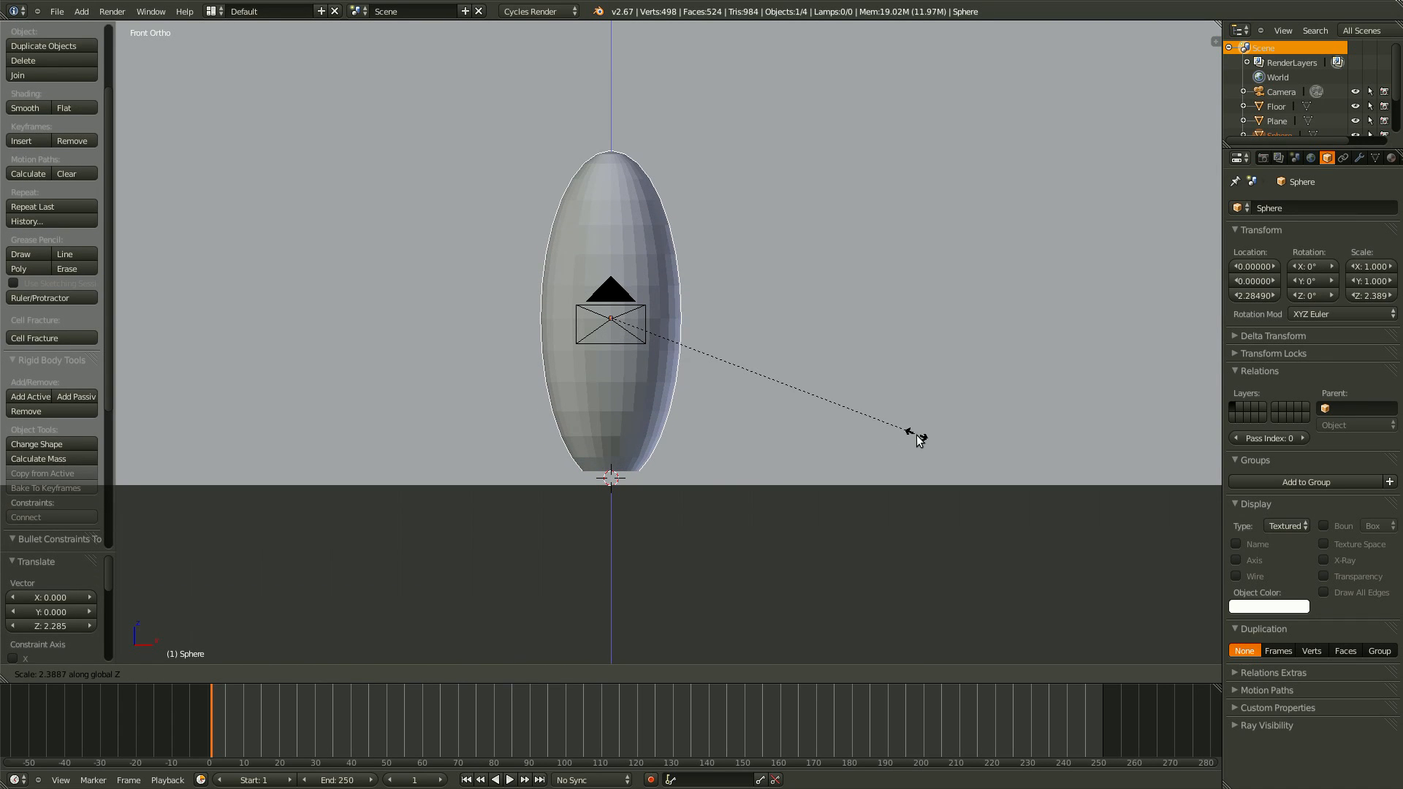
{"action": "left_click", "coordinate": [918, 440]}
{"action": "key", "text": "g"}
{"action": "key", "text": "z"}
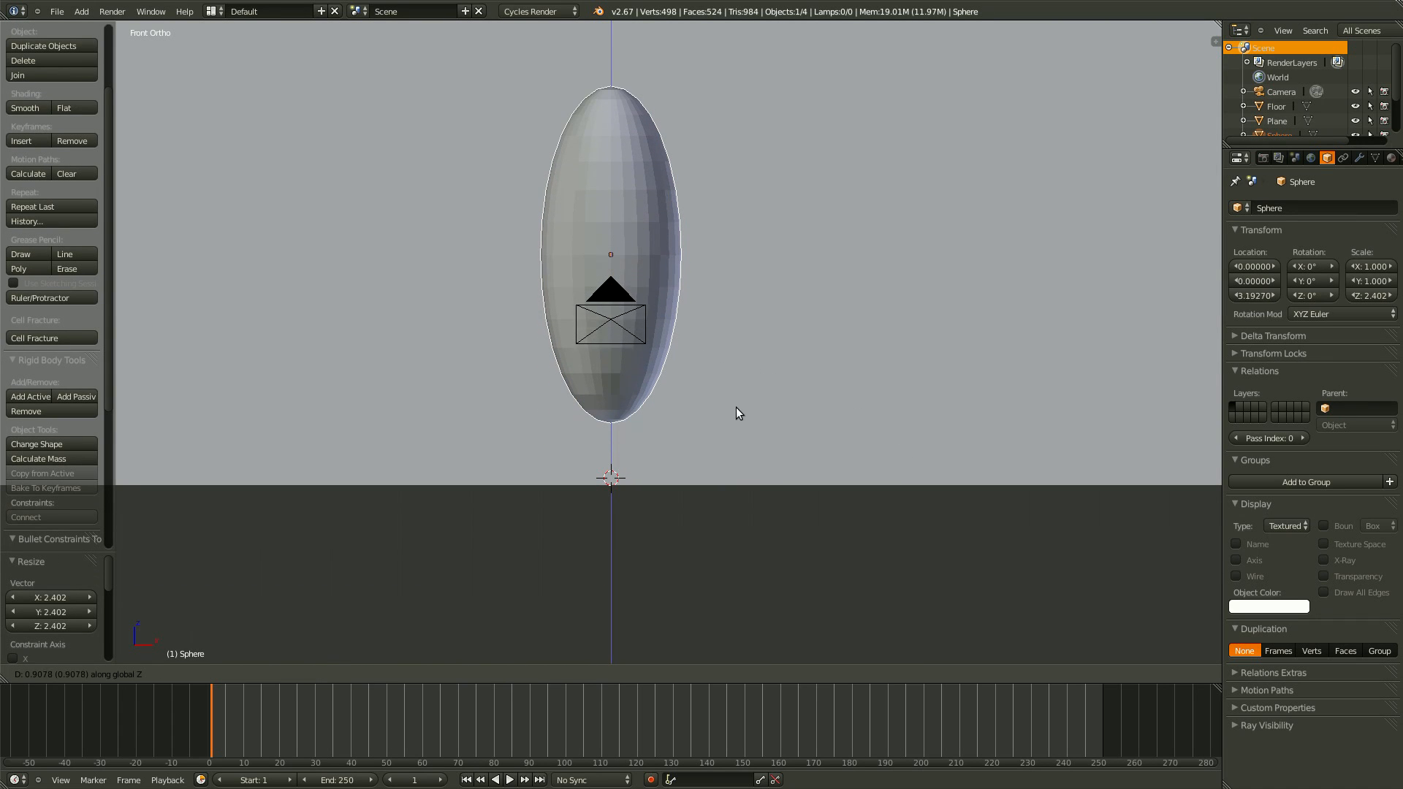
{"action": "left_click", "coordinate": [735, 406]}
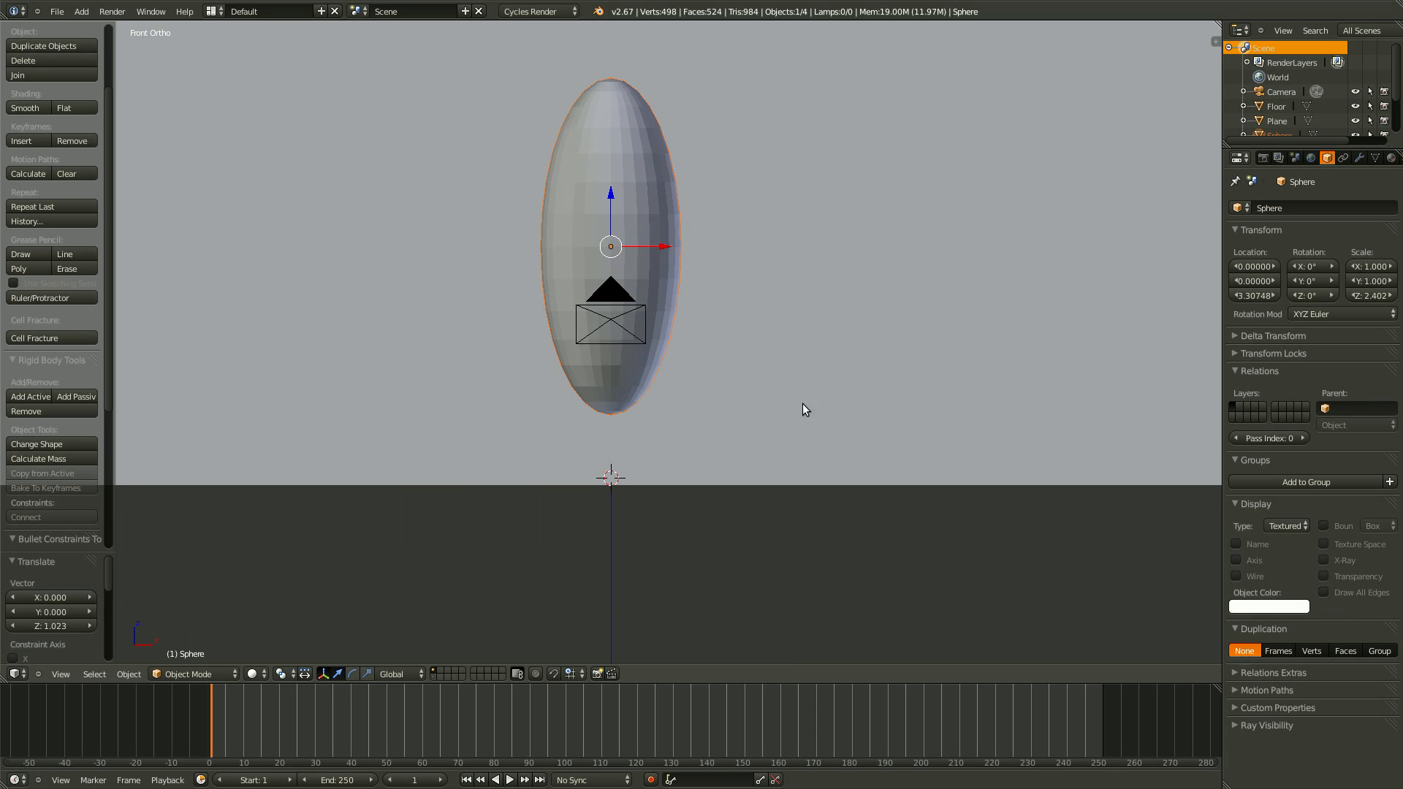
Make the floor a passive rigid body.
{"action": "scroll", "coordinate": [681, 476], "scroll_direction": "down", "scroll_amount": 2}
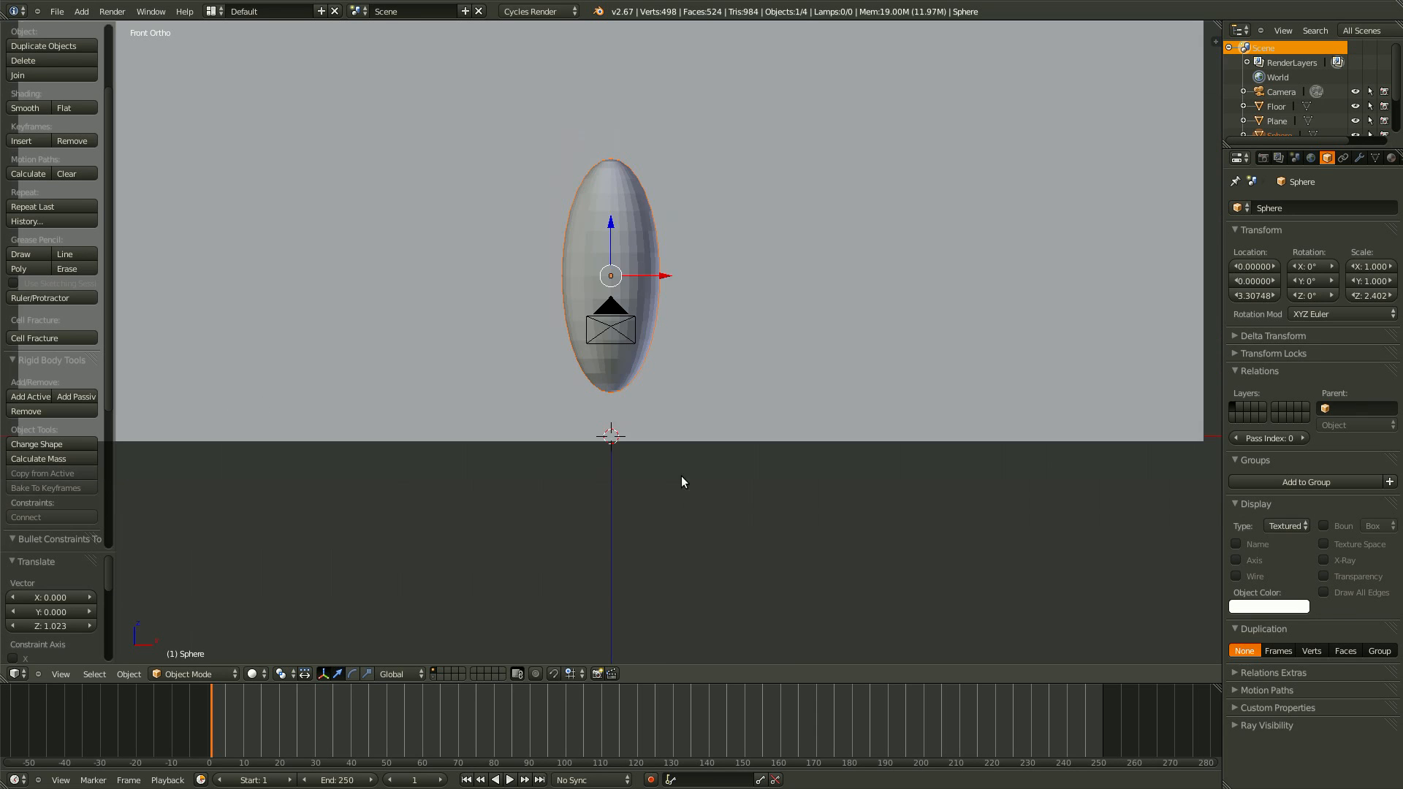
{"action": "mouse_move", "coordinate": [682, 475]}
{"action": "middle_mouse_down"}
{"action": "mouse_move", "coordinate": [532, 517]}
{"action": "mouse_move", "coordinate": [714, 513]}
{"action": "mouse_move", "coordinate": [645, 538]}
{"action": "mouse_move", "coordinate": [678, 454]}
{"action": "middle_mouse_up"}
{"action": "scroll", "coordinate": [655, 517], "scroll_direction": "down", "scroll_amount": 2}
{"action": "right_click", "coordinate": [704, 440]}
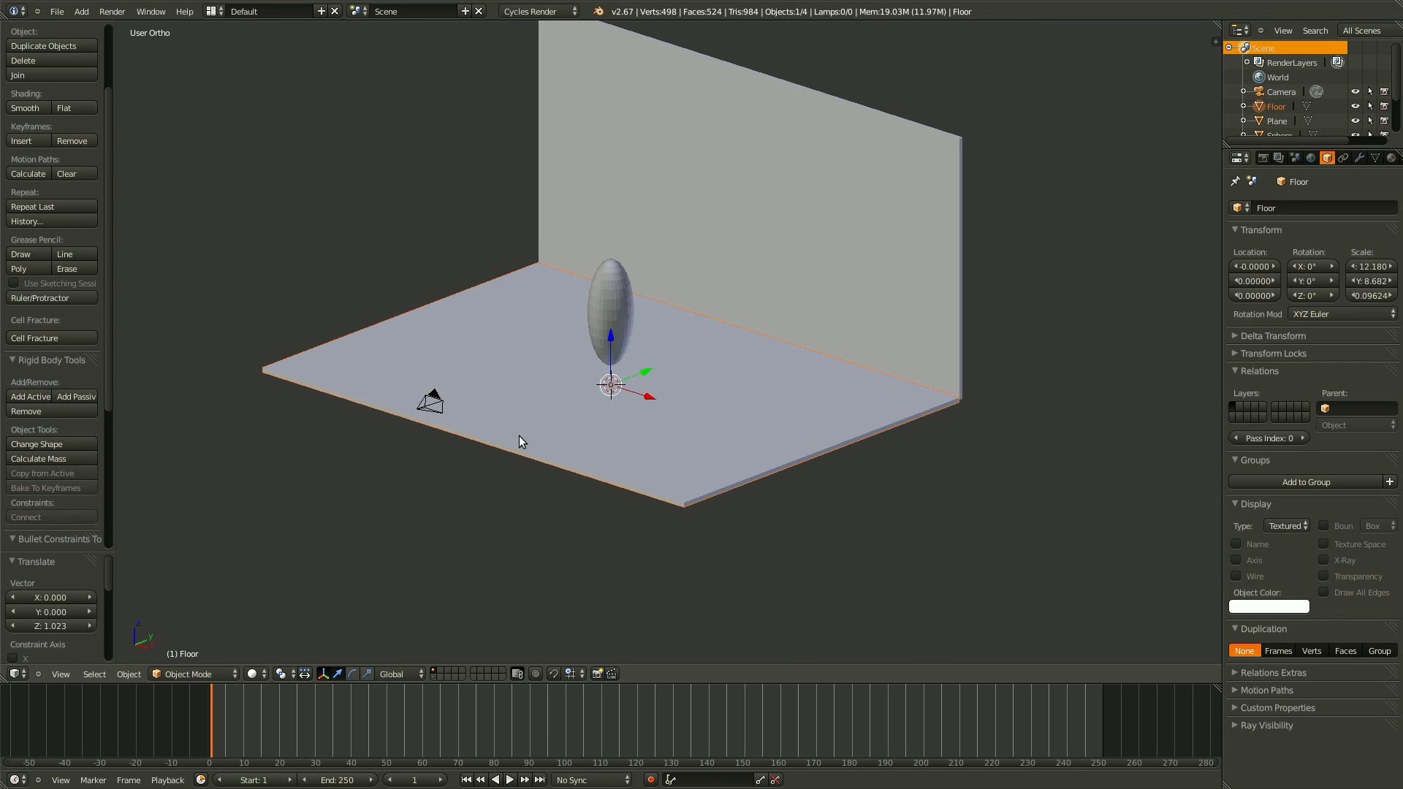
{"action": "left_click", "coordinate": [68, 396]}
Open the floor's physics settings and set its rigid body collision shape to Box.
{"action": "middle_click_drag", "start_coordinate": [636, 475], "coordinate": [672, 454]}
{"action": "middle_click_drag", "start_coordinate": [561, 329], "coordinate": [439, 385]}
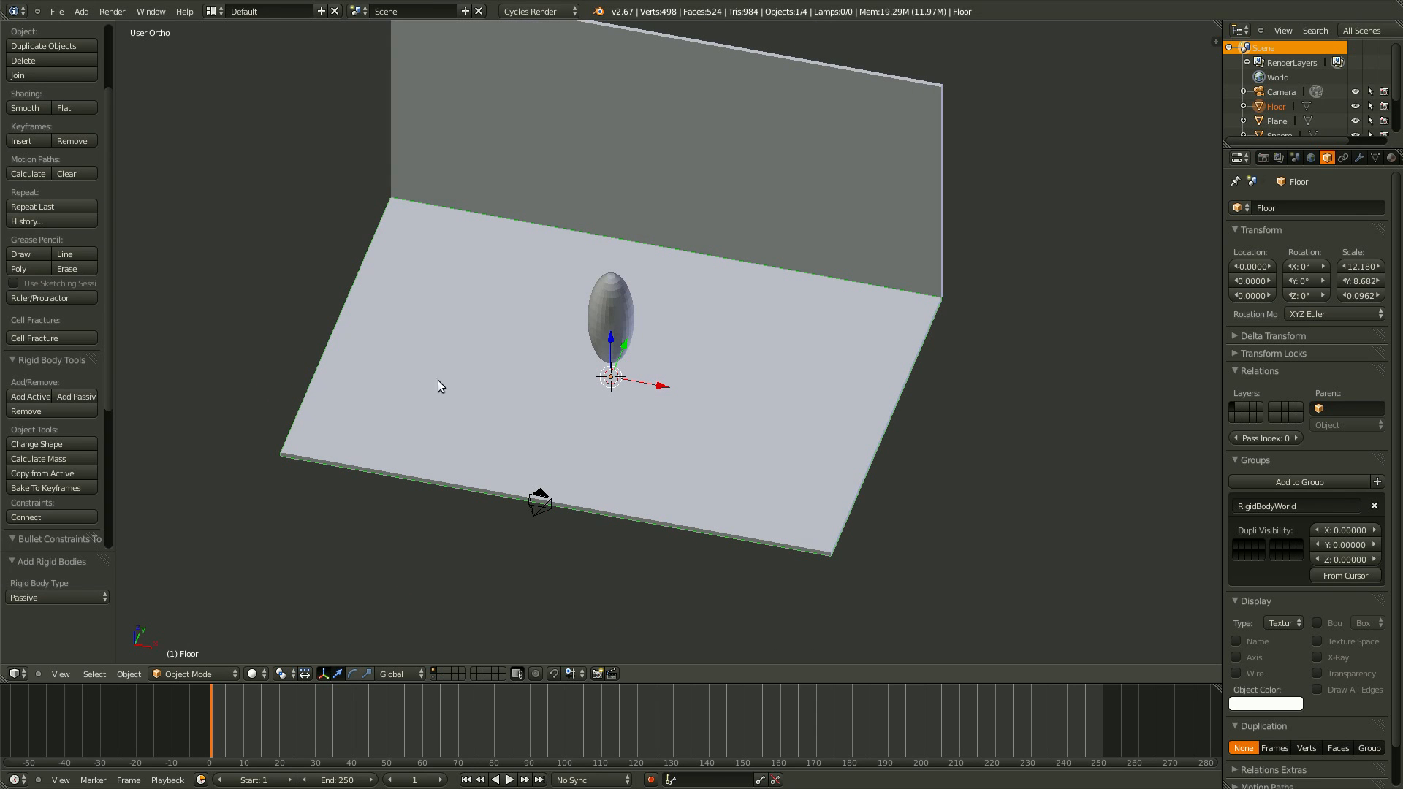
{"action": "middle_click_drag", "start_coordinate": [554, 525], "coordinate": [953, 476]}
{"action": "scroll", "coordinate": [1321, 159], "scroll_direction": "down", "scroll_amount": 2}
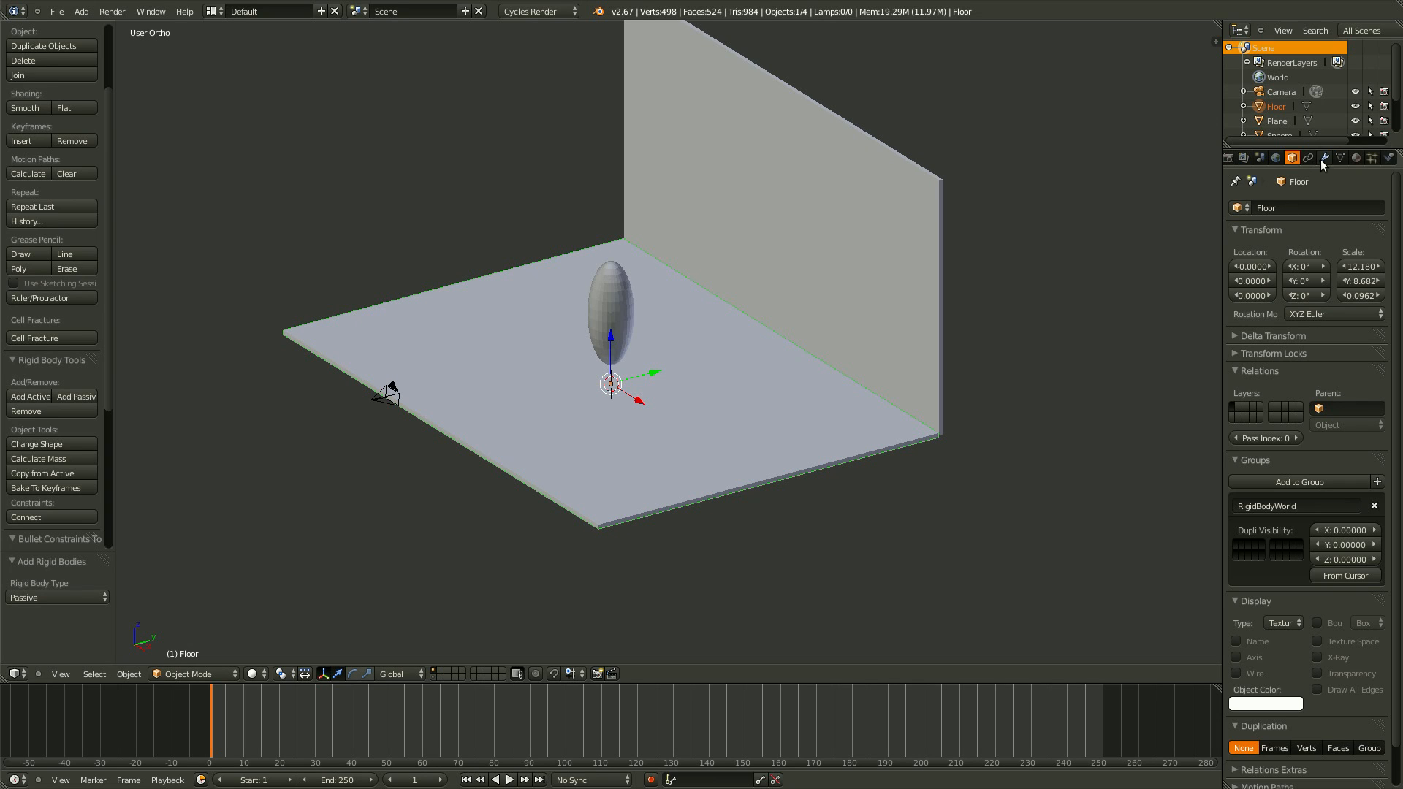
{"action": "left_click", "coordinate": [1389, 158]}
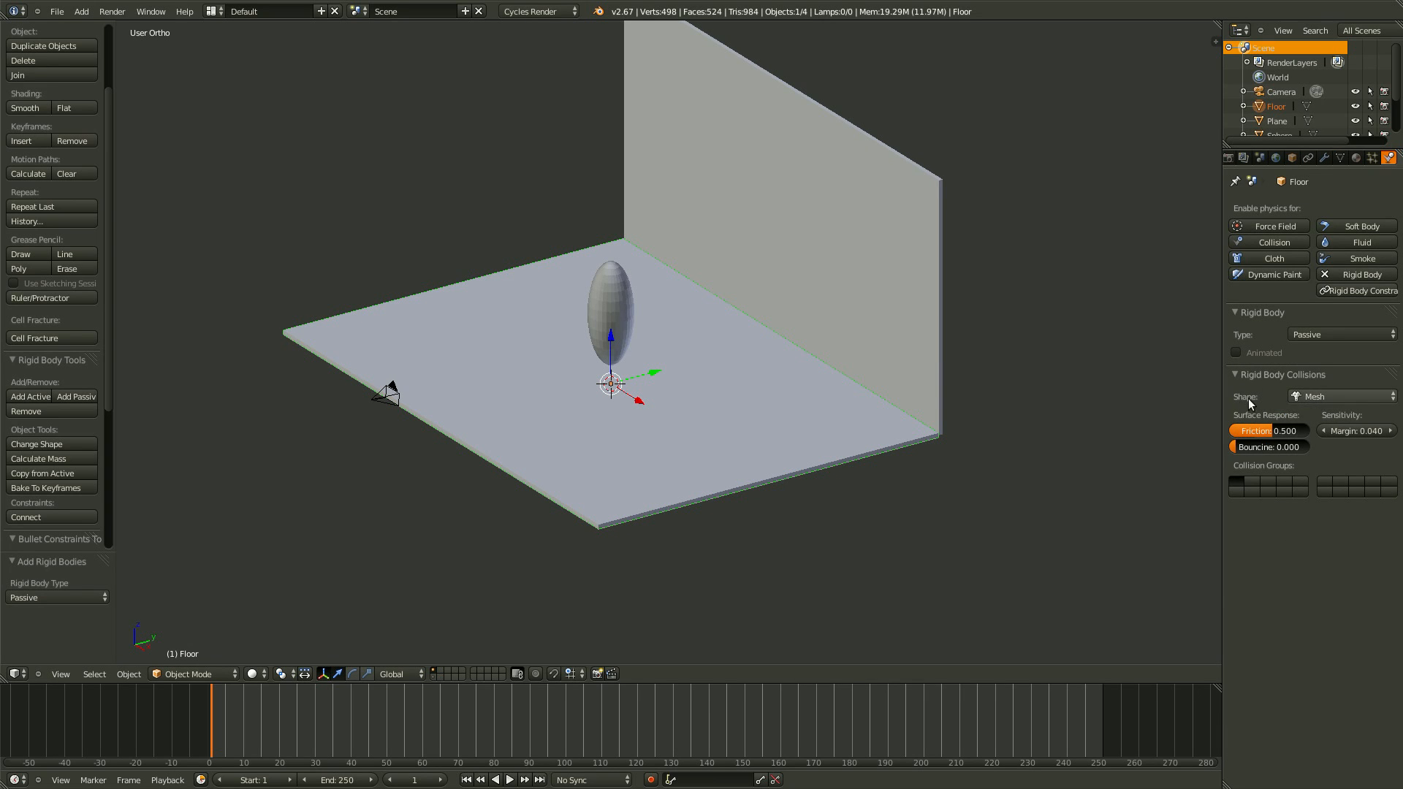
{"action": "middle_click_drag", "start_coordinate": [848, 437], "coordinate": [928, 428]}
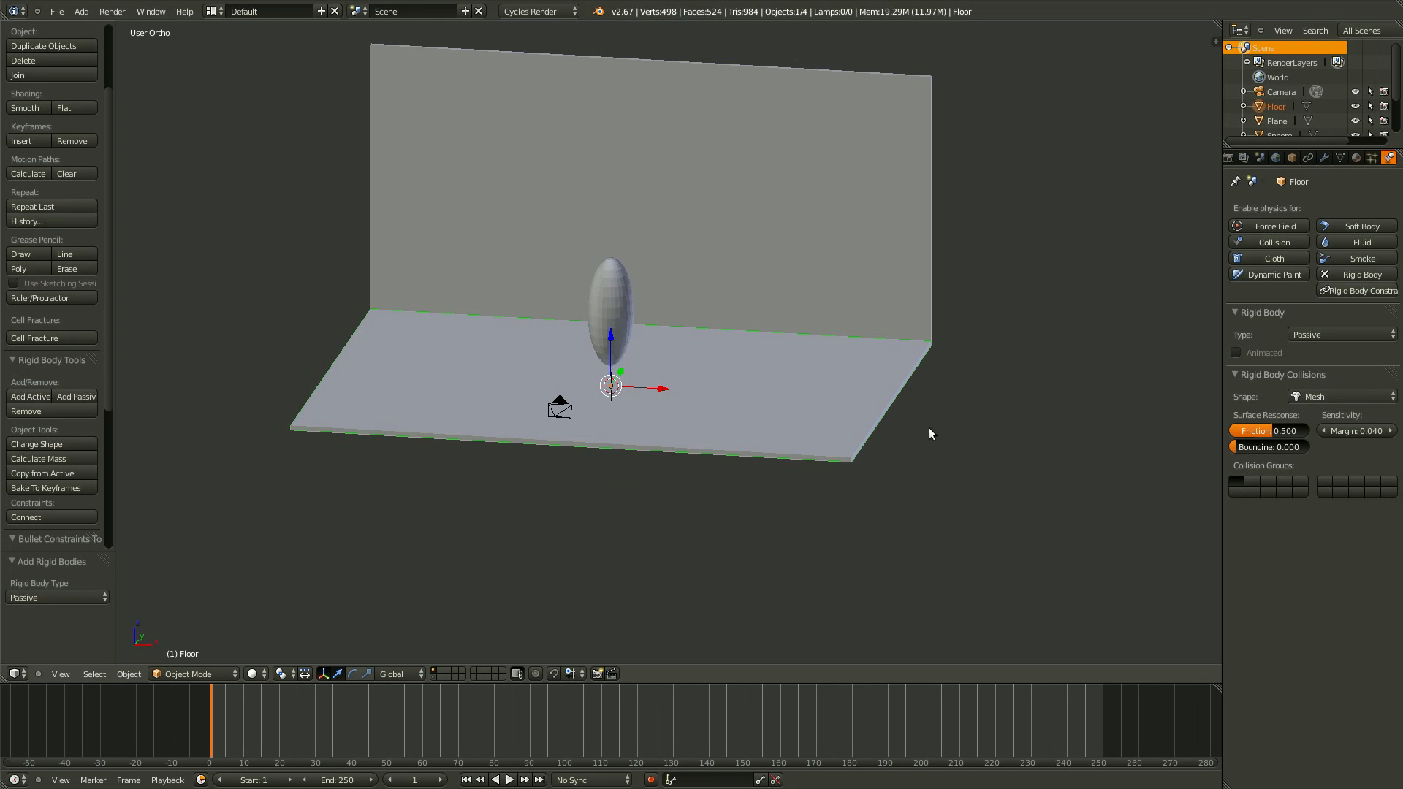
{"action": "middle_click_drag", "start_coordinate": [891, 480], "coordinate": [750, 486]}
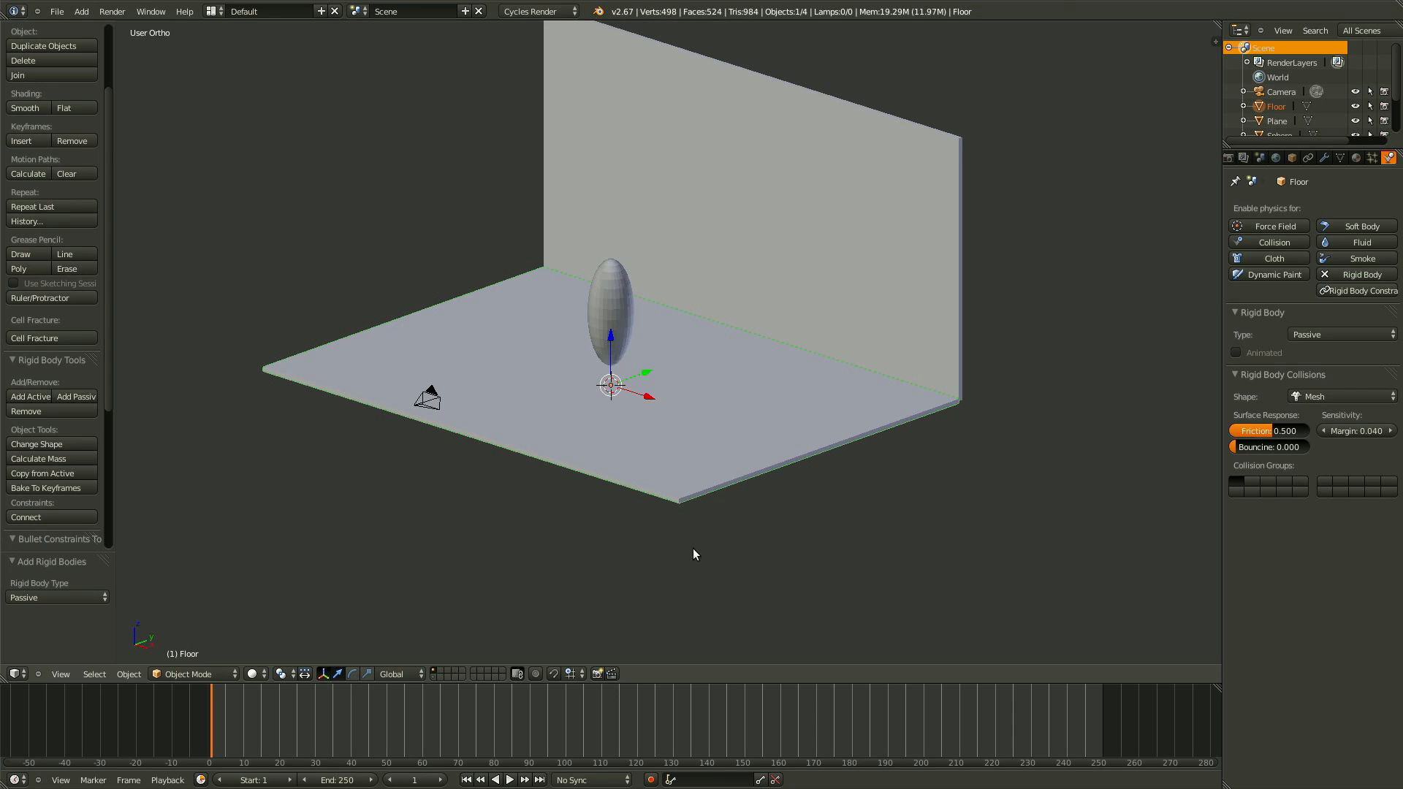
{"action": "mouse_move", "coordinate": [800, 539]}
{"action": "middle_mouse_down"}
{"action": "mouse_move", "coordinate": [796, 501]}
{"action": "mouse_move", "coordinate": [760, 537]}
{"action": "mouse_move", "coordinate": [793, 544]}
{"action": "middle_mouse_up"}
{"action": "left_click", "coordinate": [1343, 396]}
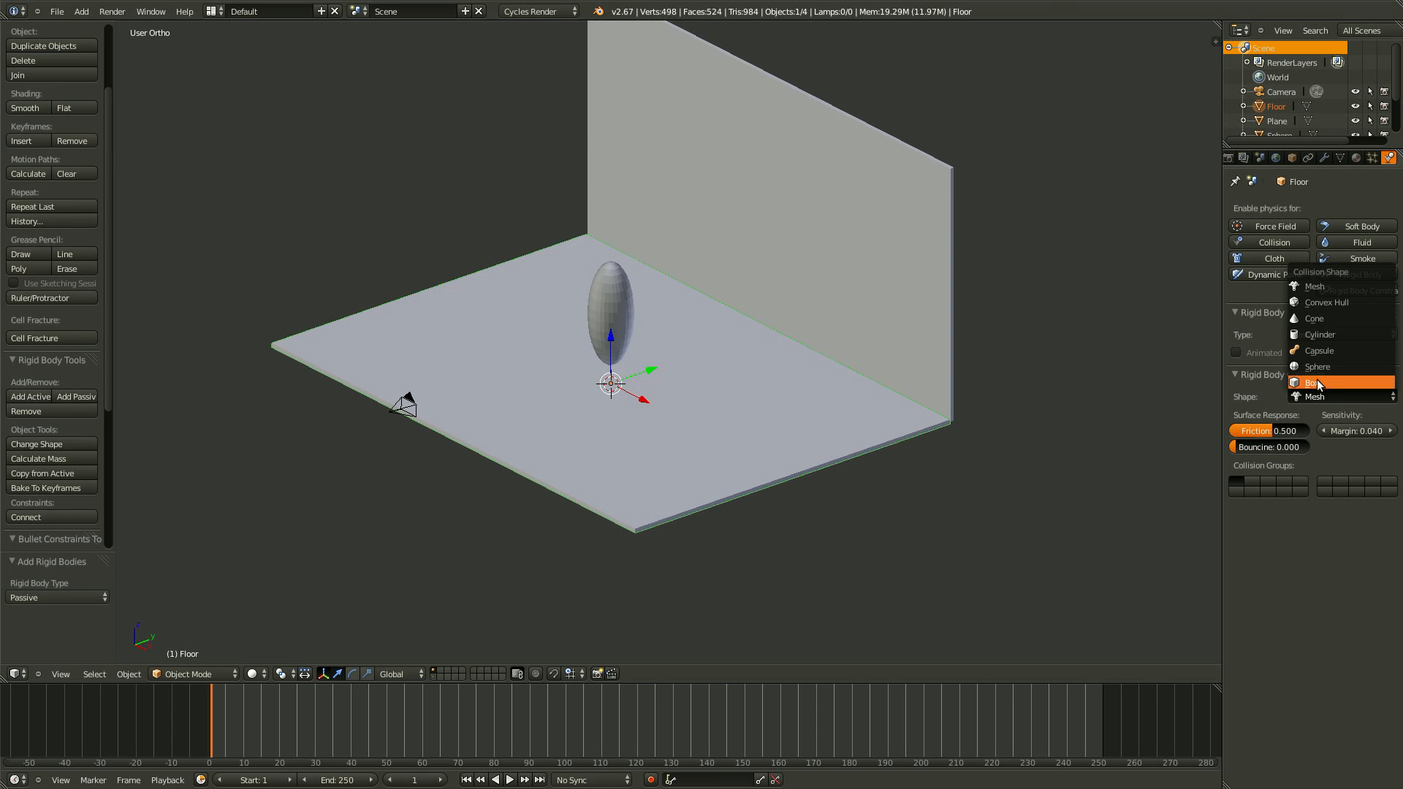
{"action": "left_click", "coordinate": [1313, 382]}
Make the back wall a passive rigid body and set its collision shape to Box.
{"action": "middle_click_drag", "start_coordinate": [792, 450], "coordinate": [901, 393]}
{"action": "right_click", "coordinate": [910, 337]}
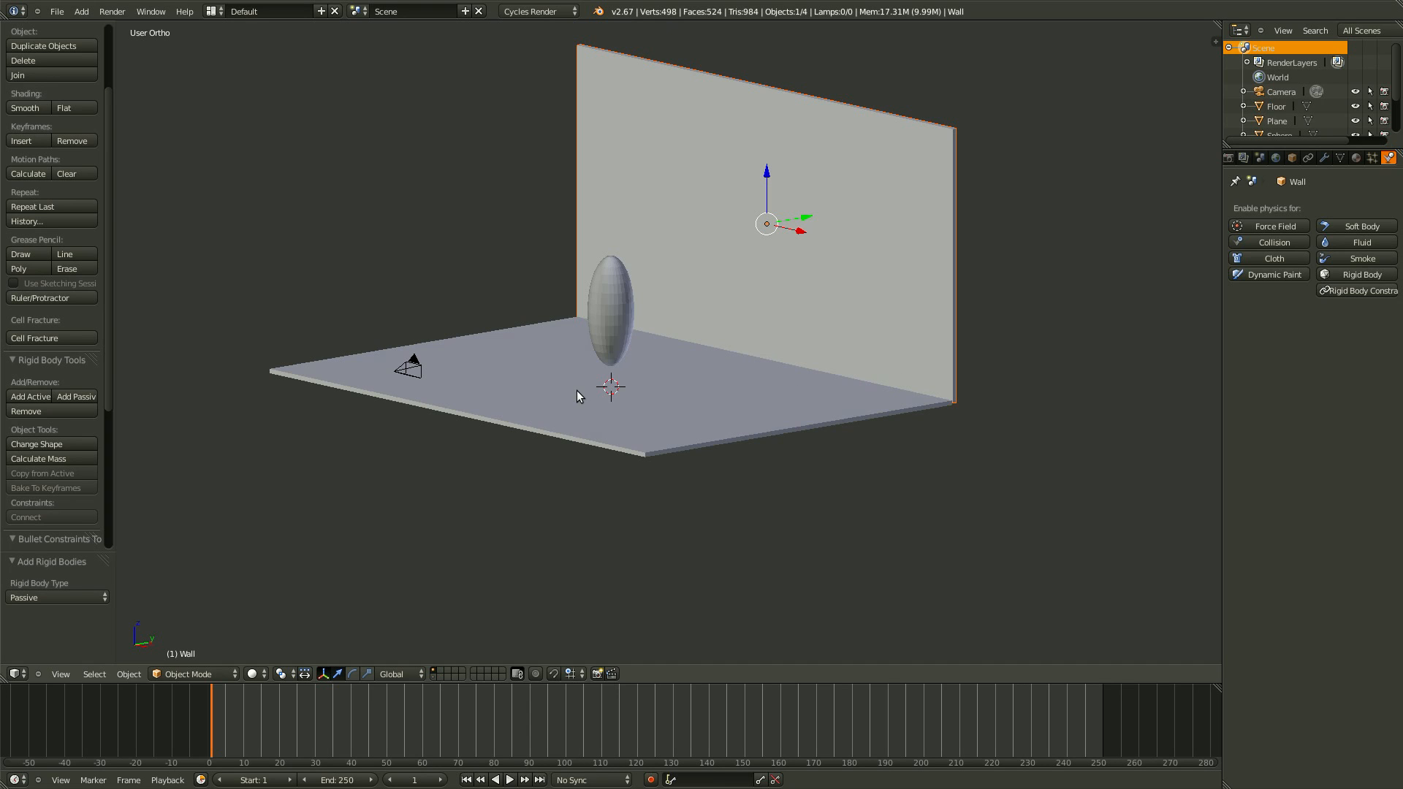
{"action": "left_click", "coordinate": [81, 396]}
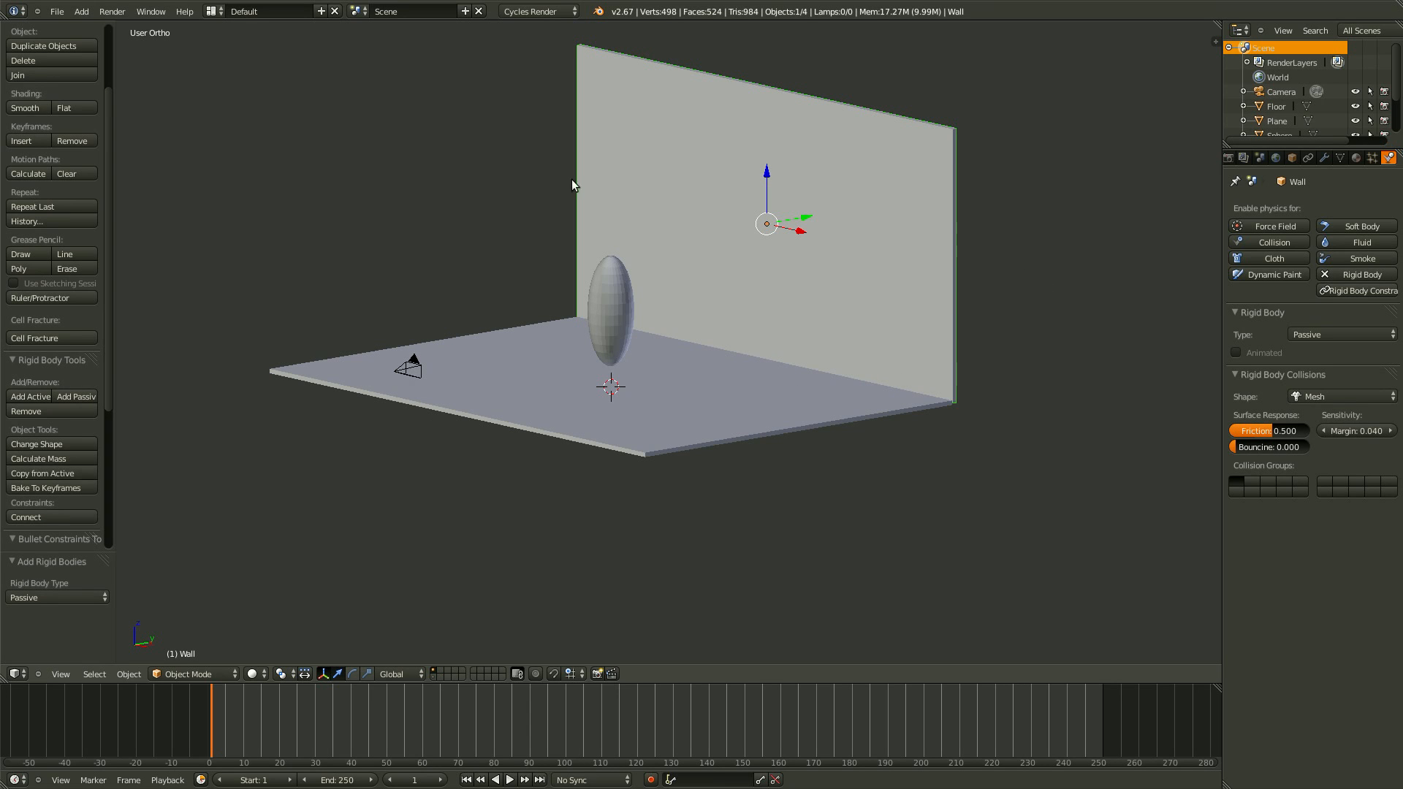
{"action": "middle_click_drag", "start_coordinate": [777, 426], "coordinate": [760, 291]}
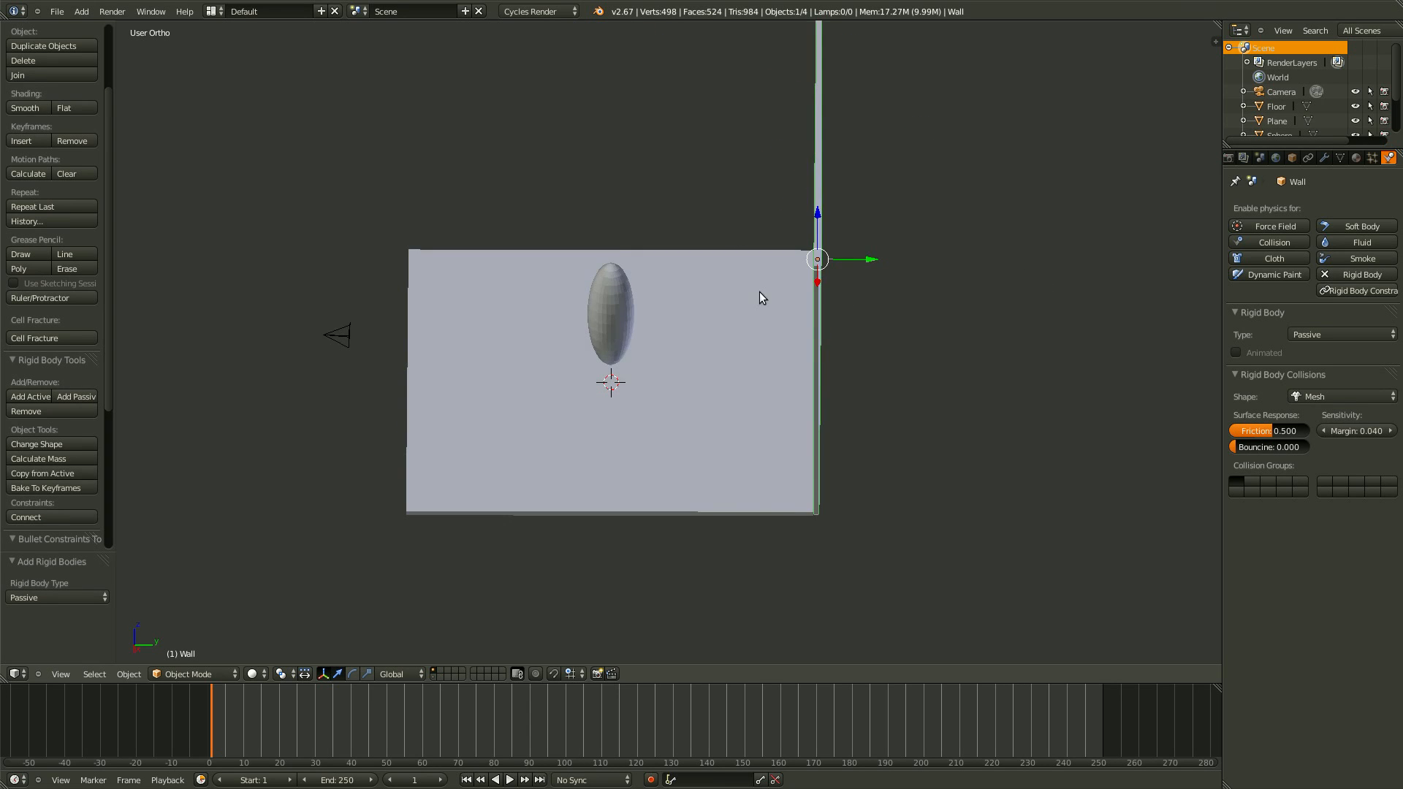
{"action": "middle_click_drag", "start_coordinate": [724, 410], "coordinate": [818, 520]}
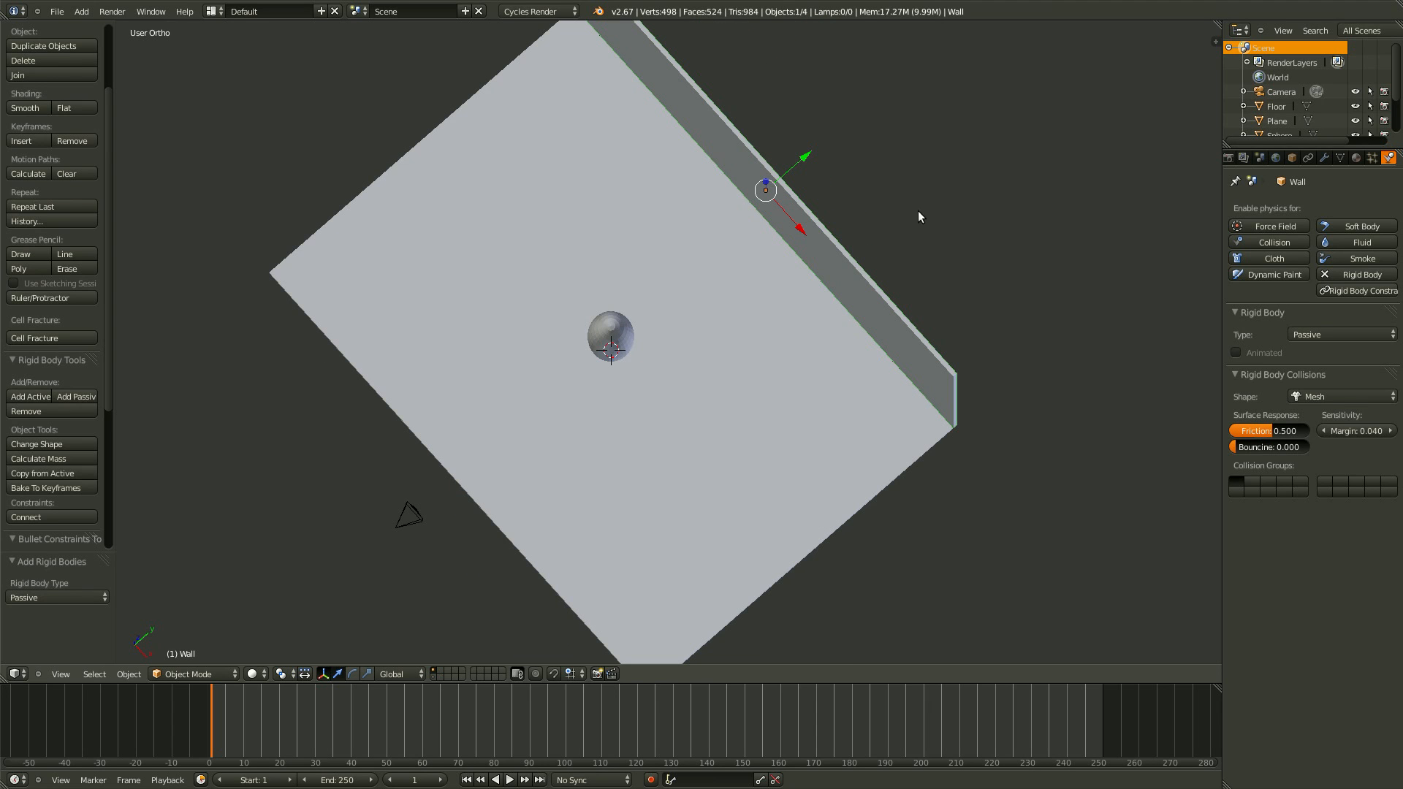
{"action": "middle_click_drag", "start_coordinate": [829, 427], "coordinate": [741, 385]}
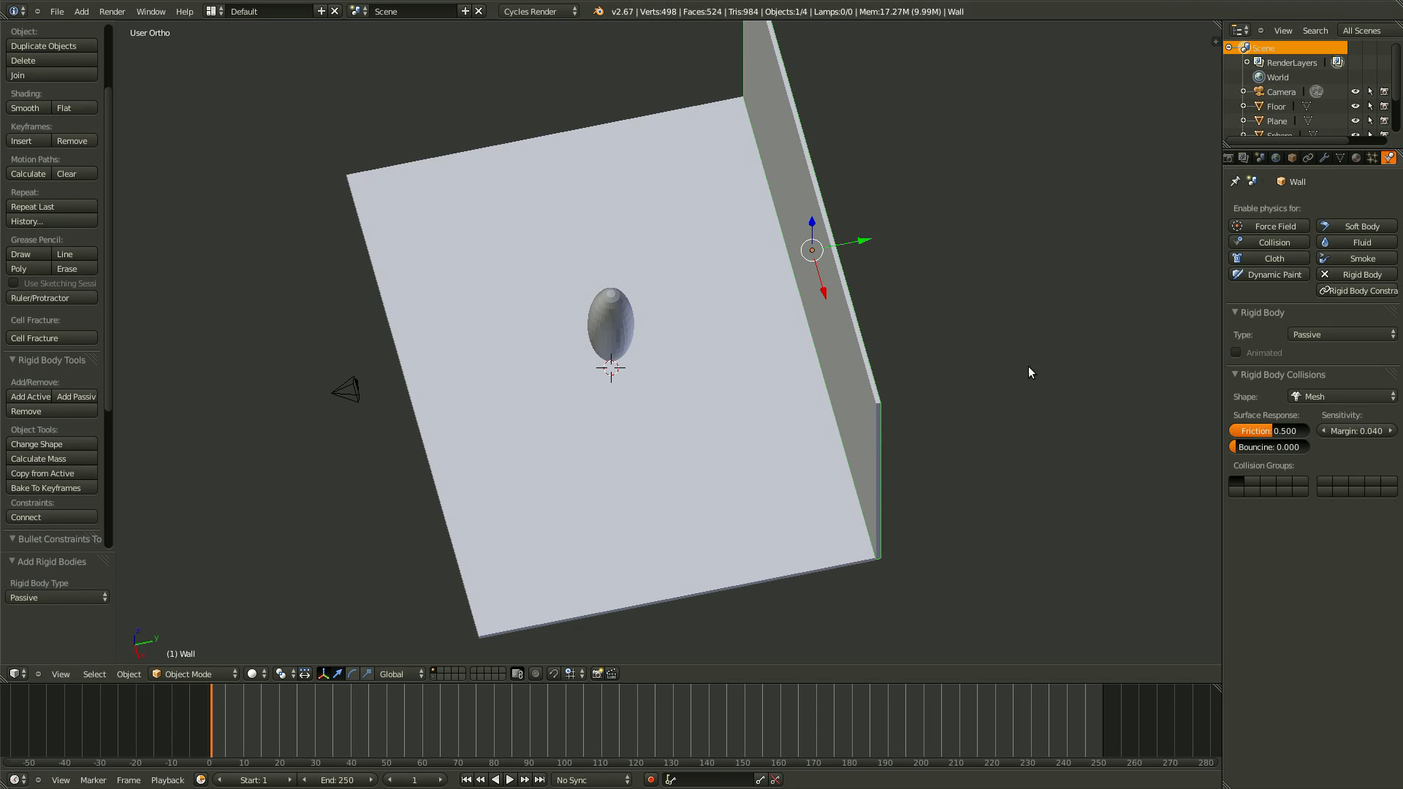
{"action": "left_click", "coordinate": [1302, 398]}
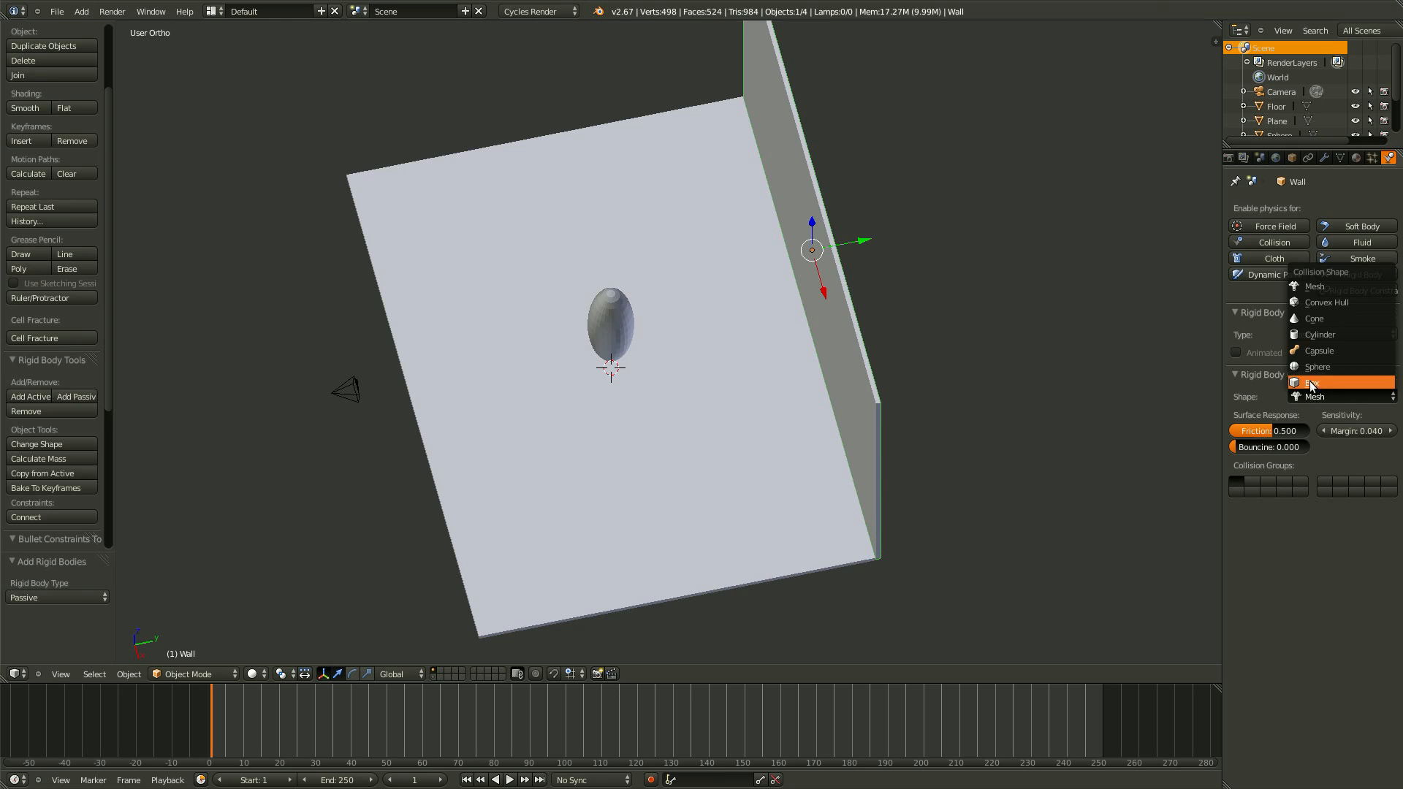
{"action": "left_click", "coordinate": [1304, 380]}
Save over the existing file and make the stretched sphere an active rigid body.
{"action": "middle_click_drag", "start_coordinate": [600, 409], "coordinate": [627, 279]}
{"action": "key", "text": "ctrl+s"}
{"action": "left_click", "coordinate": [503, 395]}
{"action": "right_click", "coordinate": [627, 279]}
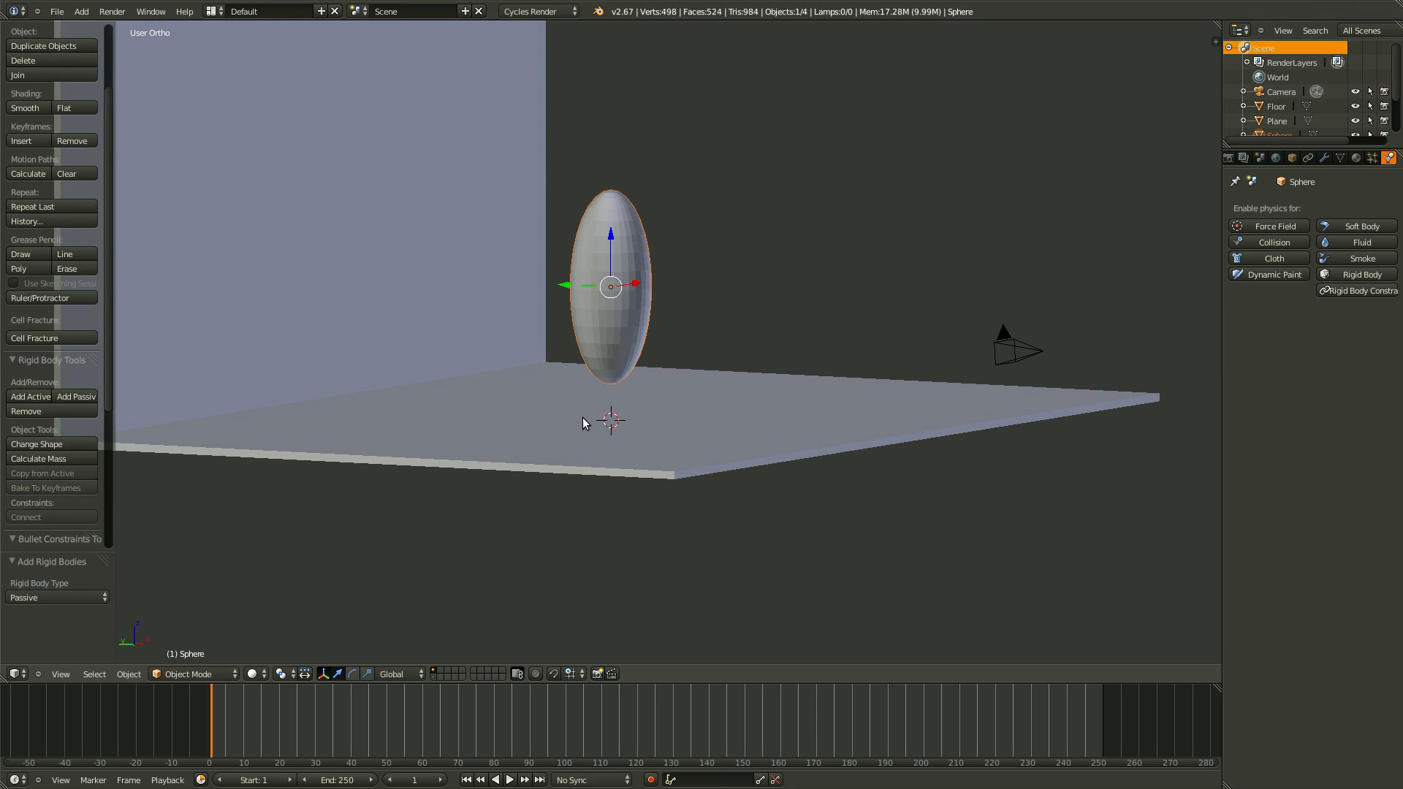
{"action": "left_click", "coordinate": [35, 396]}
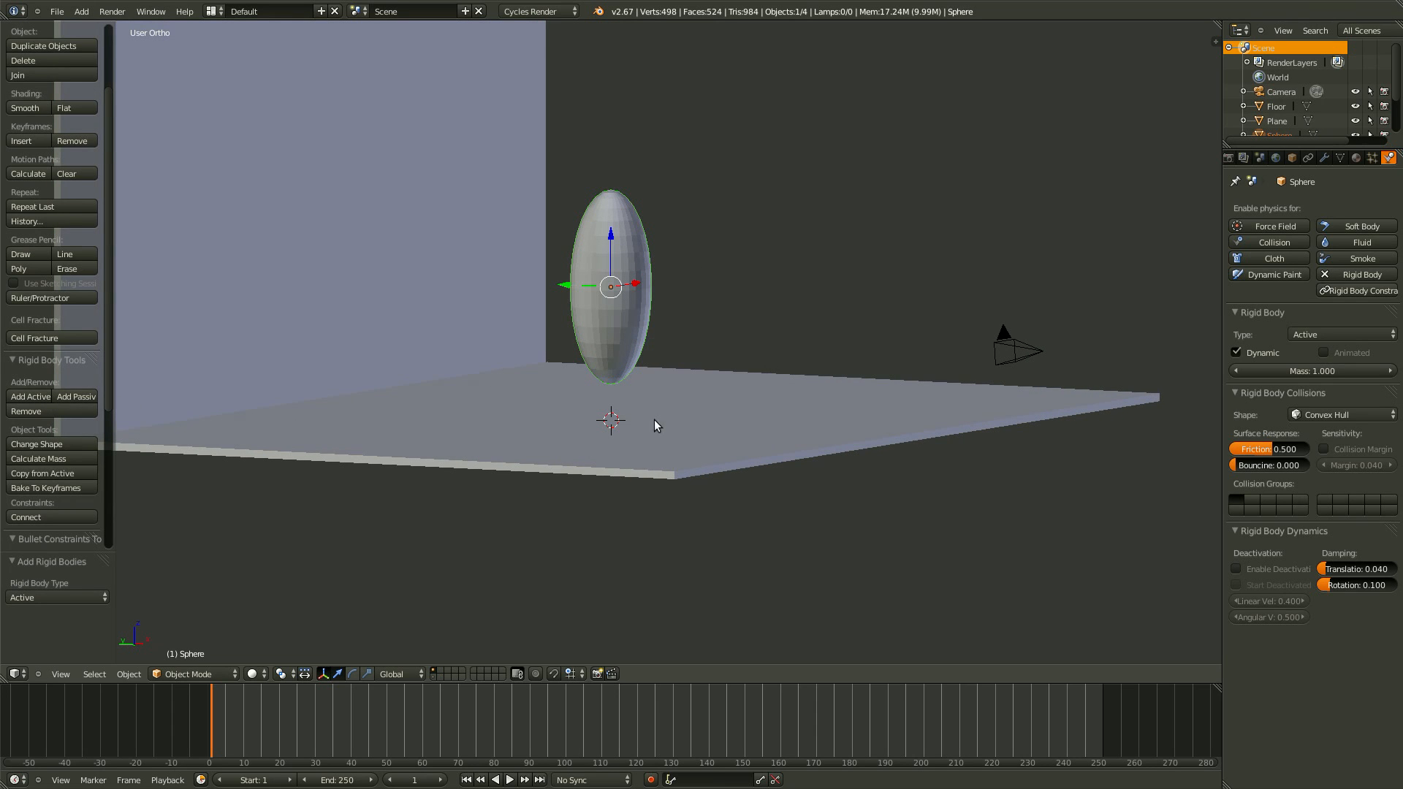
{"action": "middle_click_drag", "start_coordinate": [655, 419], "coordinate": [619, 479]}
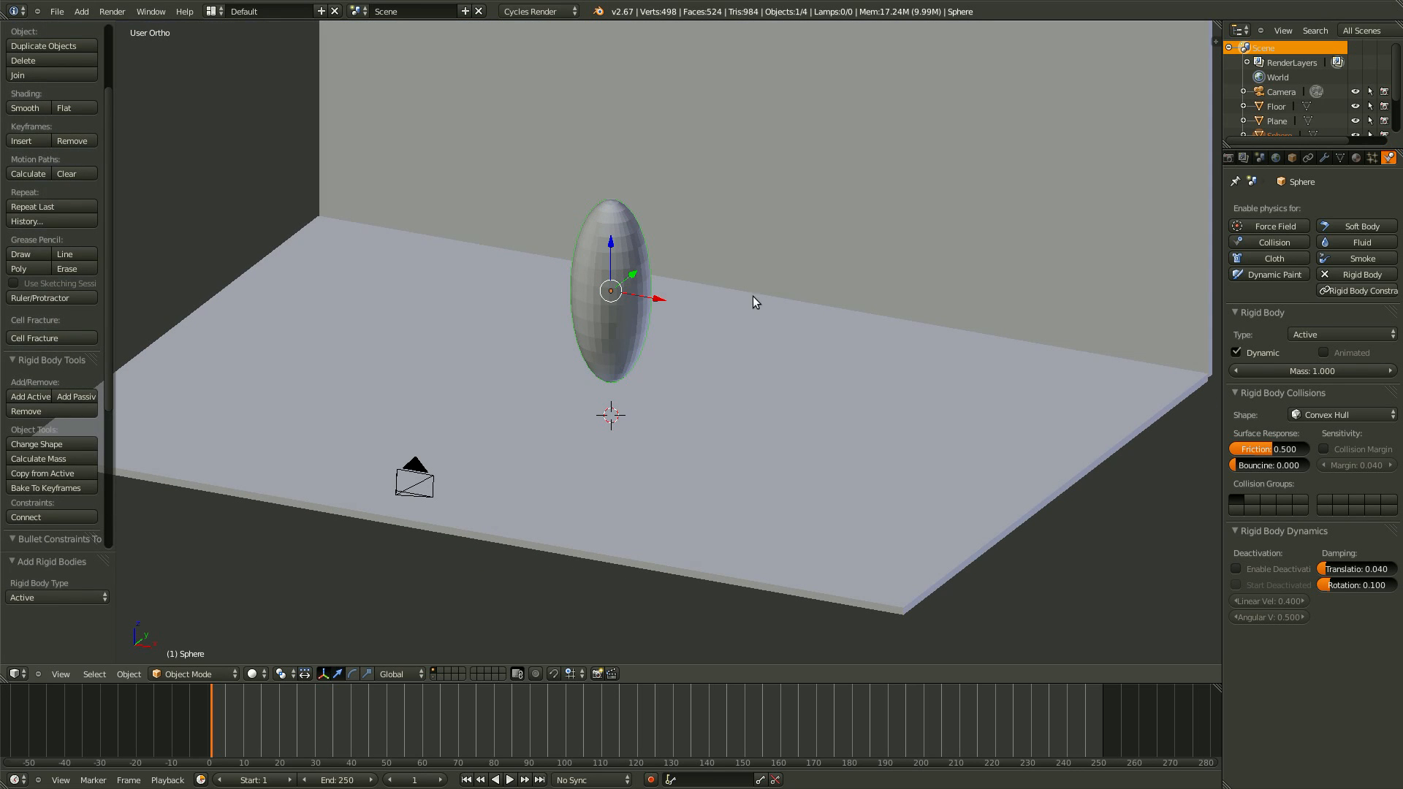
{"action": "middle_click_drag", "start_coordinate": [595, 392], "coordinate": [595, 451]}
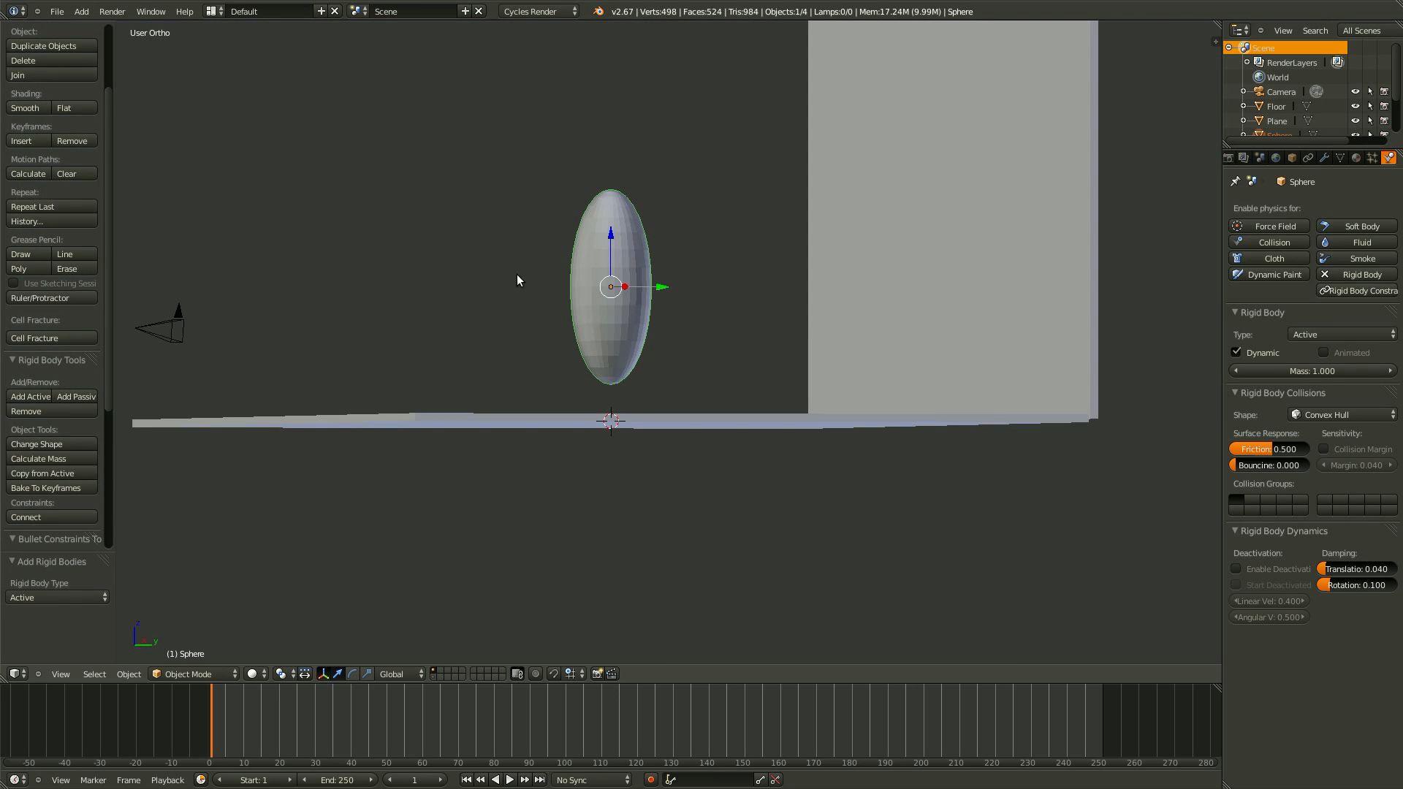
{"action": "middle_click_drag", "start_coordinate": [733, 174], "coordinate": [708, 239]}
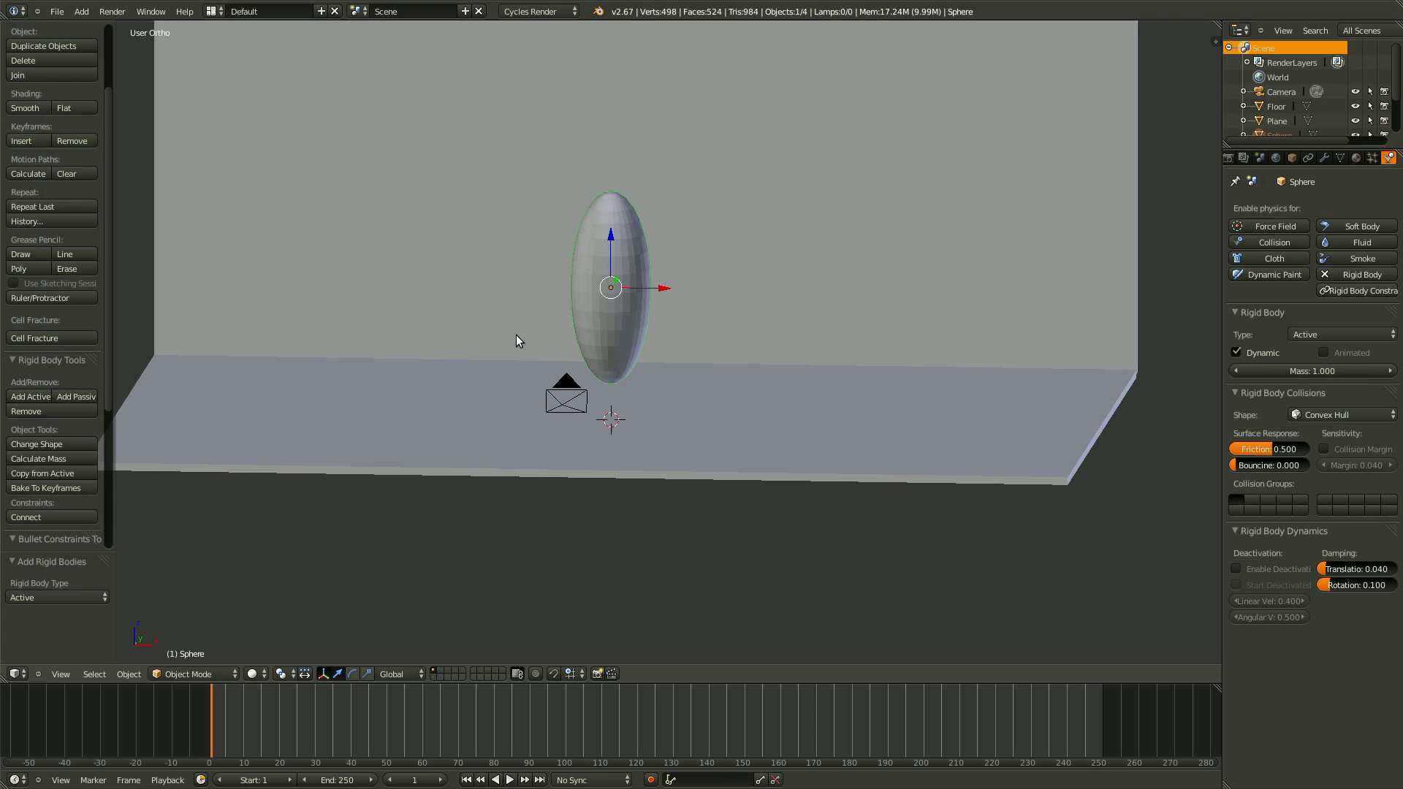
{"action": "middle_click_drag", "start_coordinate": [837, 436], "coordinate": [699, 456]}
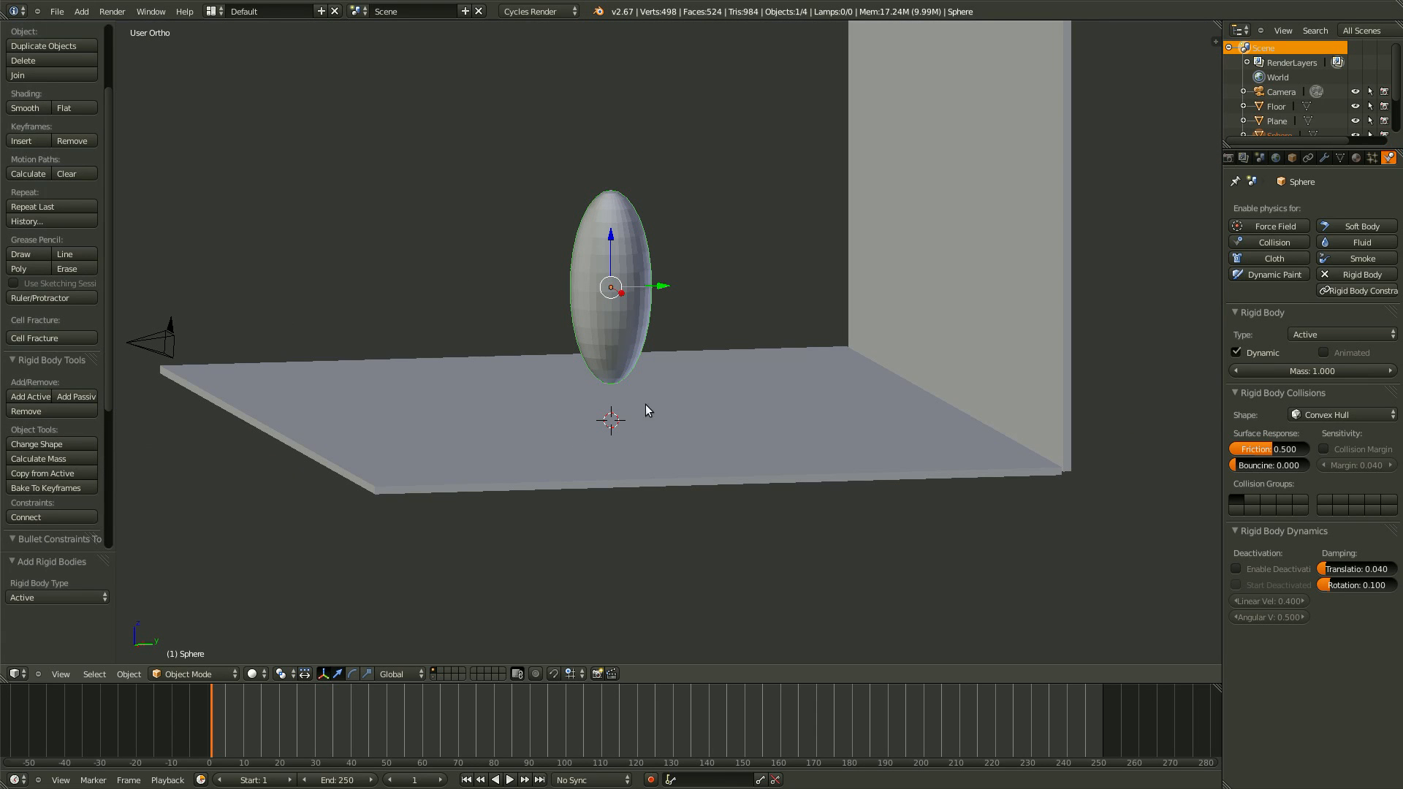
{"action": "middle_click_drag", "start_coordinate": [545, 401], "coordinate": [604, 439]}
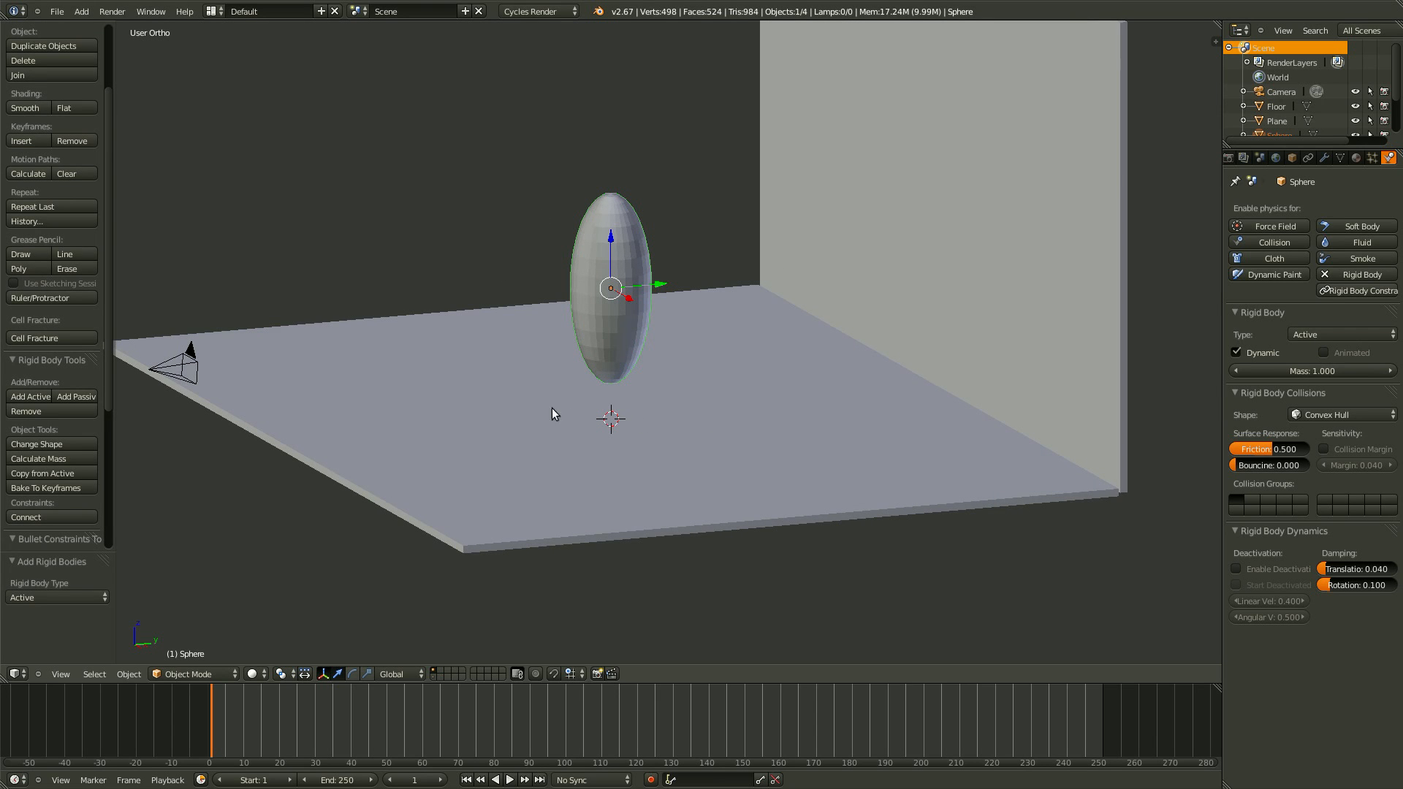
Play the rigid body simulation and watch the stretched sphere drop onto the floor from several angles.
{"action": "middle_click_drag", "start_coordinate": [475, 393], "coordinate": [616, 414]}
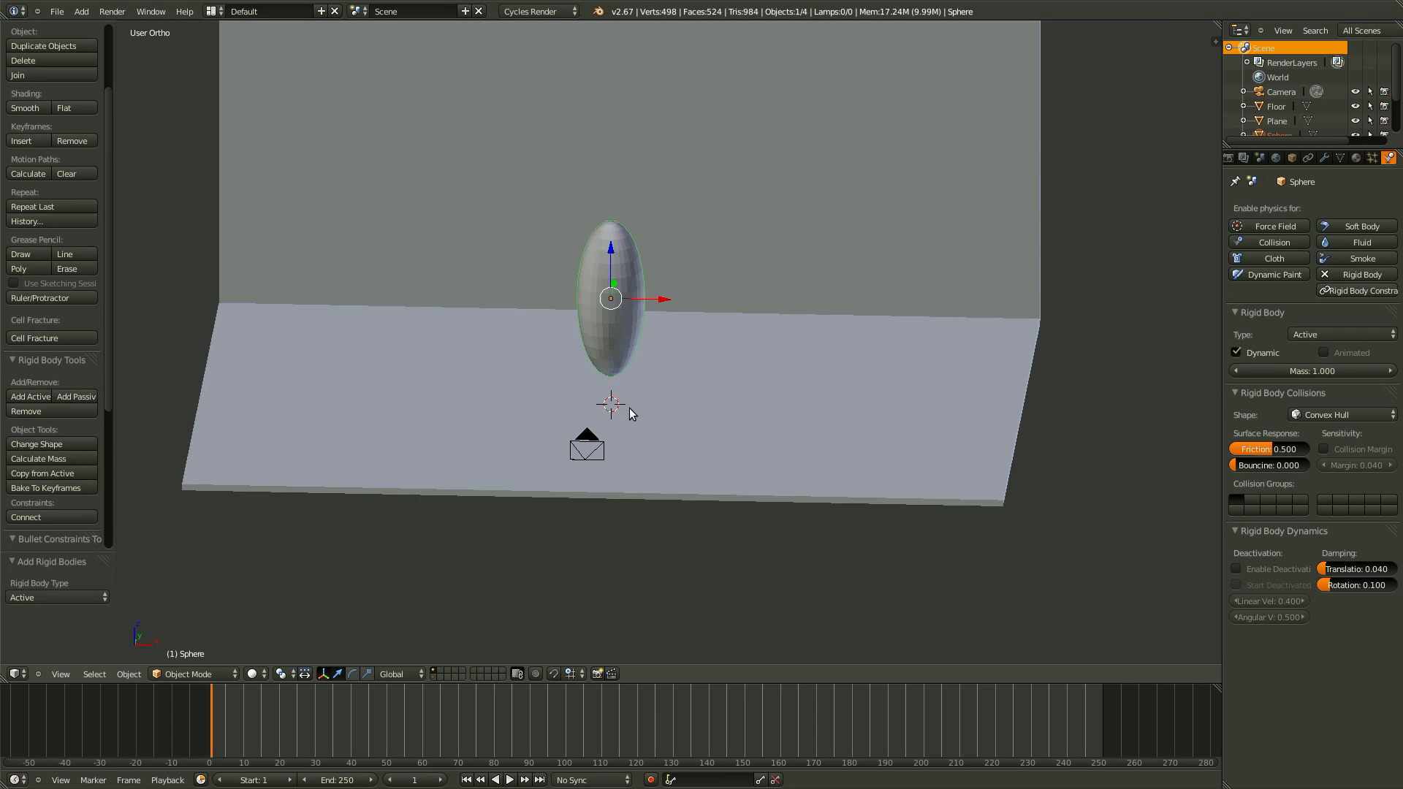
{"action": "key", "text": "alt+a"}
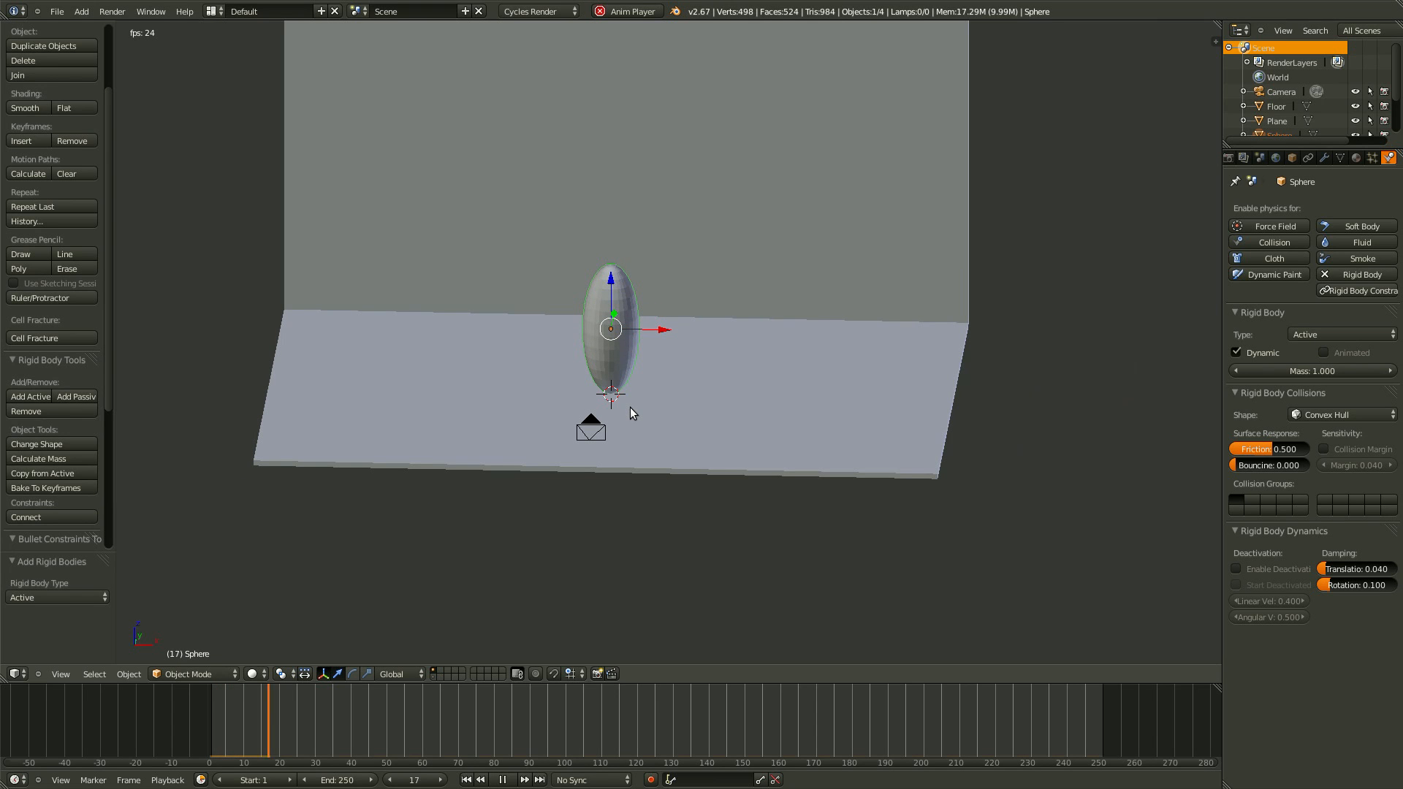
{"action": "scroll", "coordinate": [633, 411], "scroll_direction": "up", "scroll_amount": 1}
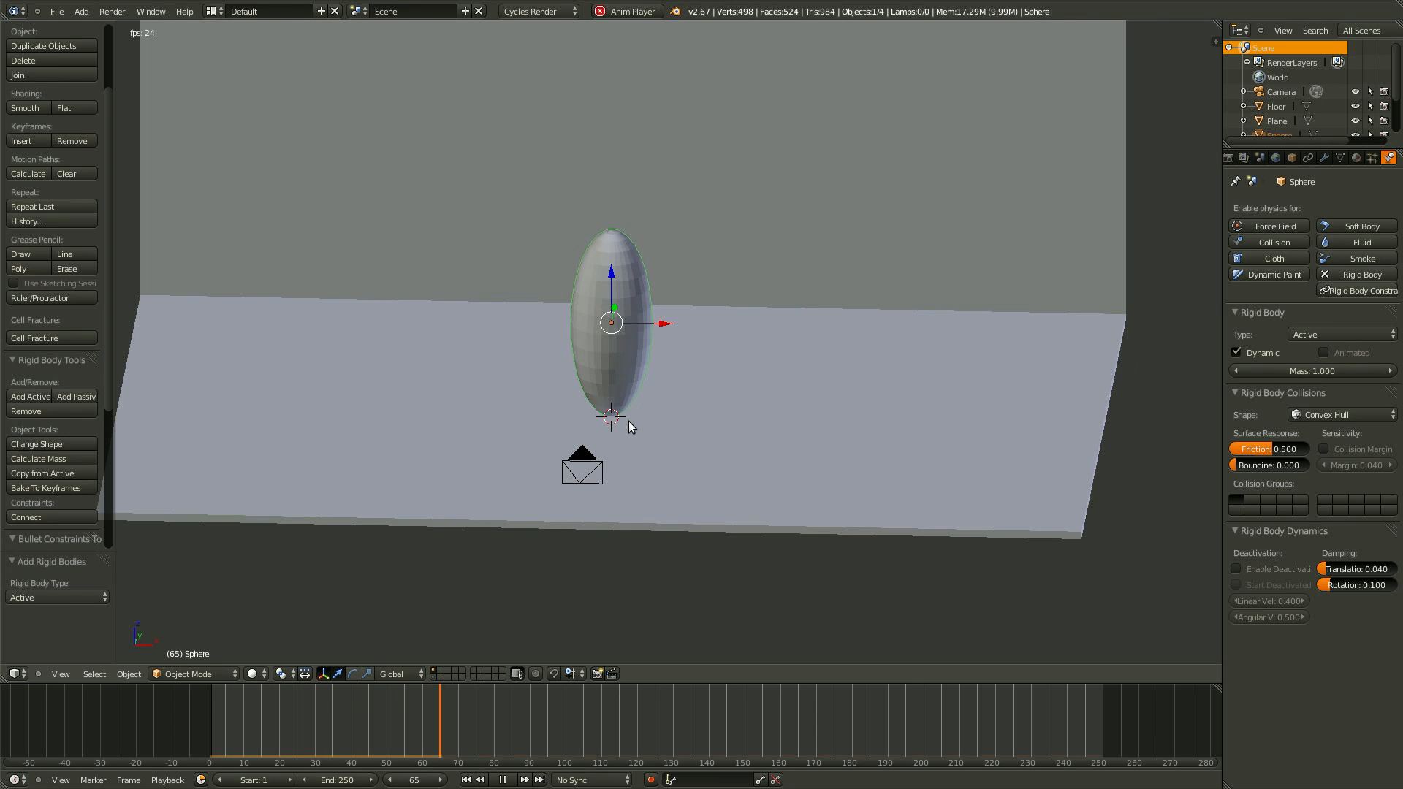
{"action": "middle_click_drag", "start_coordinate": [628, 426], "coordinate": [551, 441]}
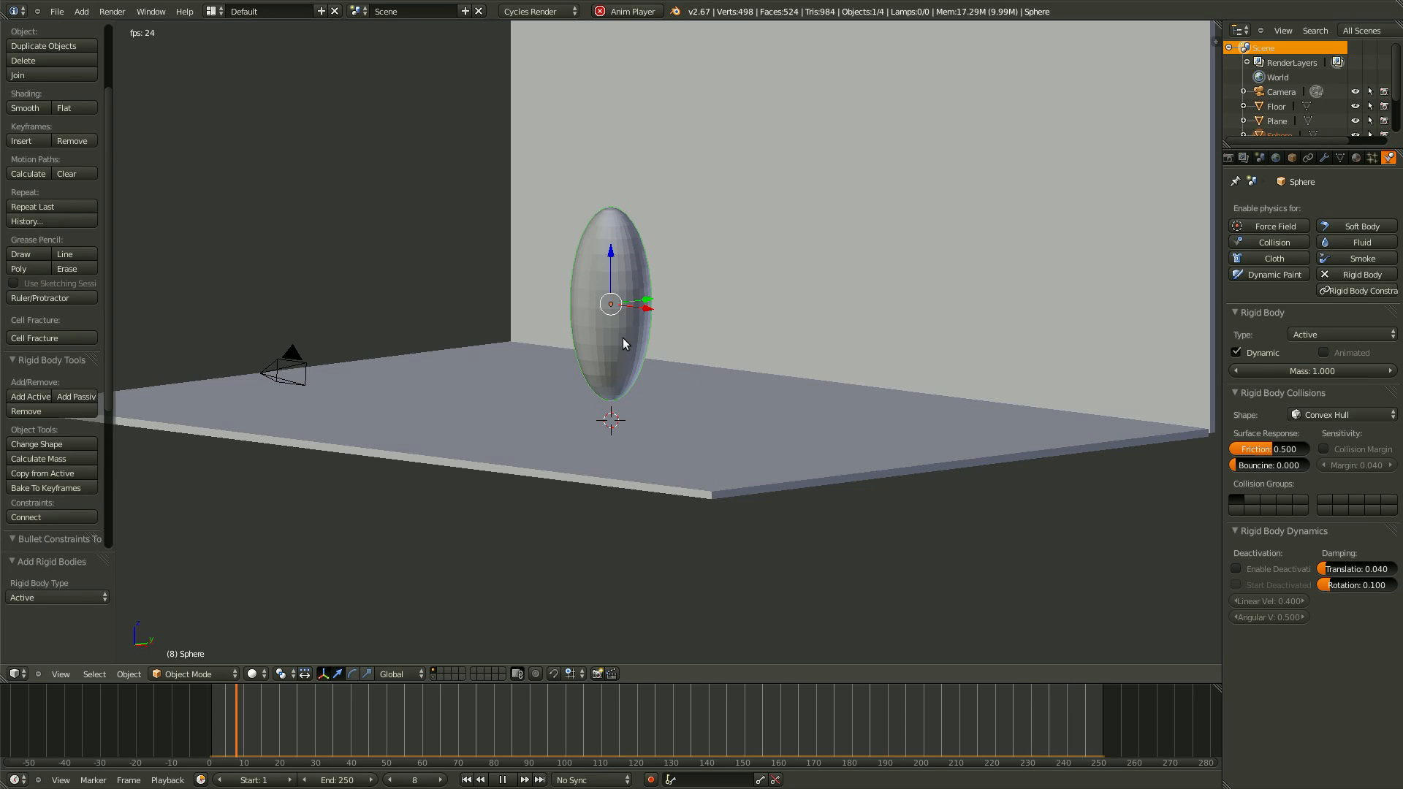
{"action": "middle_click_drag", "start_coordinate": [659, 491], "coordinate": [567, 313]}
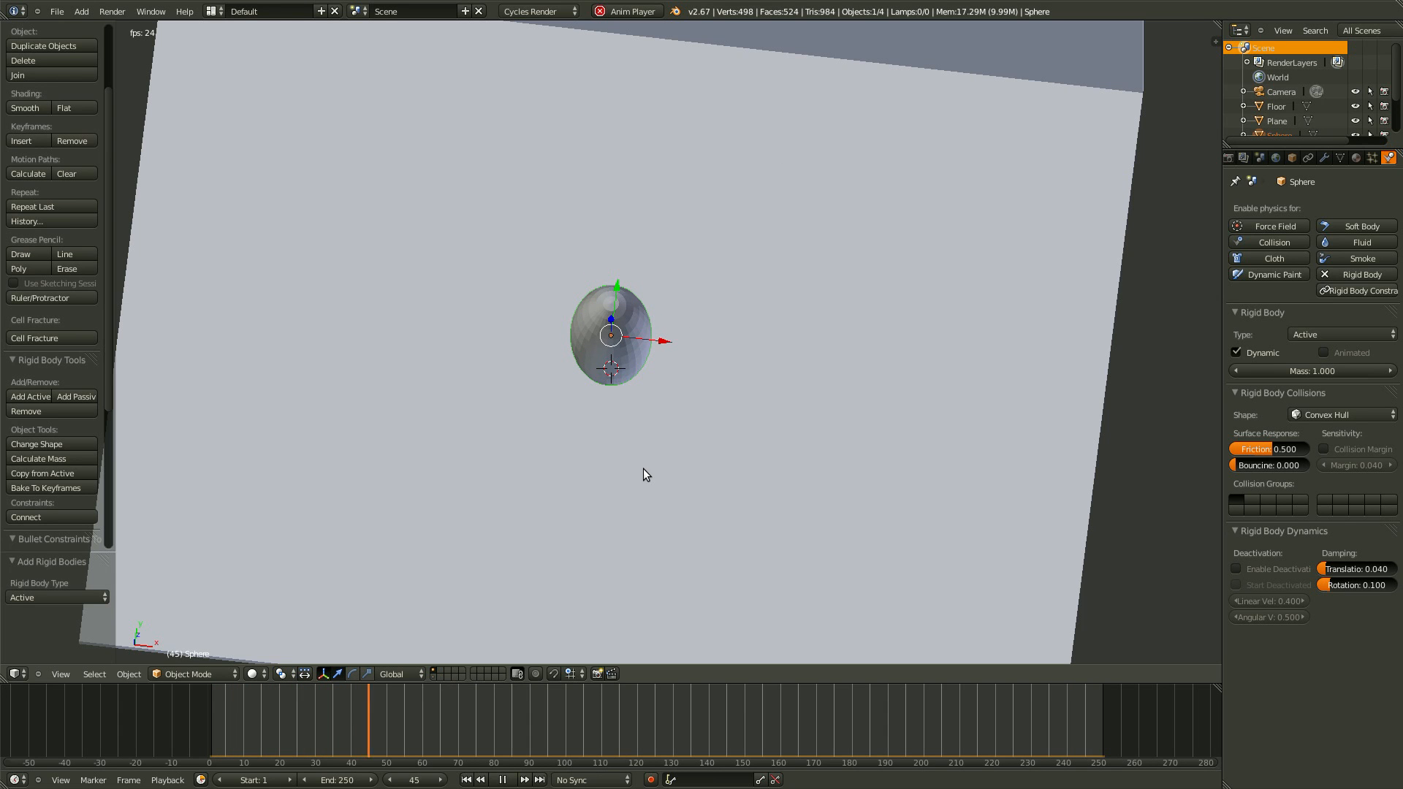
{"action": "scroll", "coordinate": [643, 468], "scroll_direction": "up", "scroll_amount": 5}
{"action": "middle_click_drag", "start_coordinate": [631, 239], "coordinate": [620, 195]}
{"action": "scroll", "coordinate": [703, 308], "scroll_direction": "down", "scroll_amount": 8}
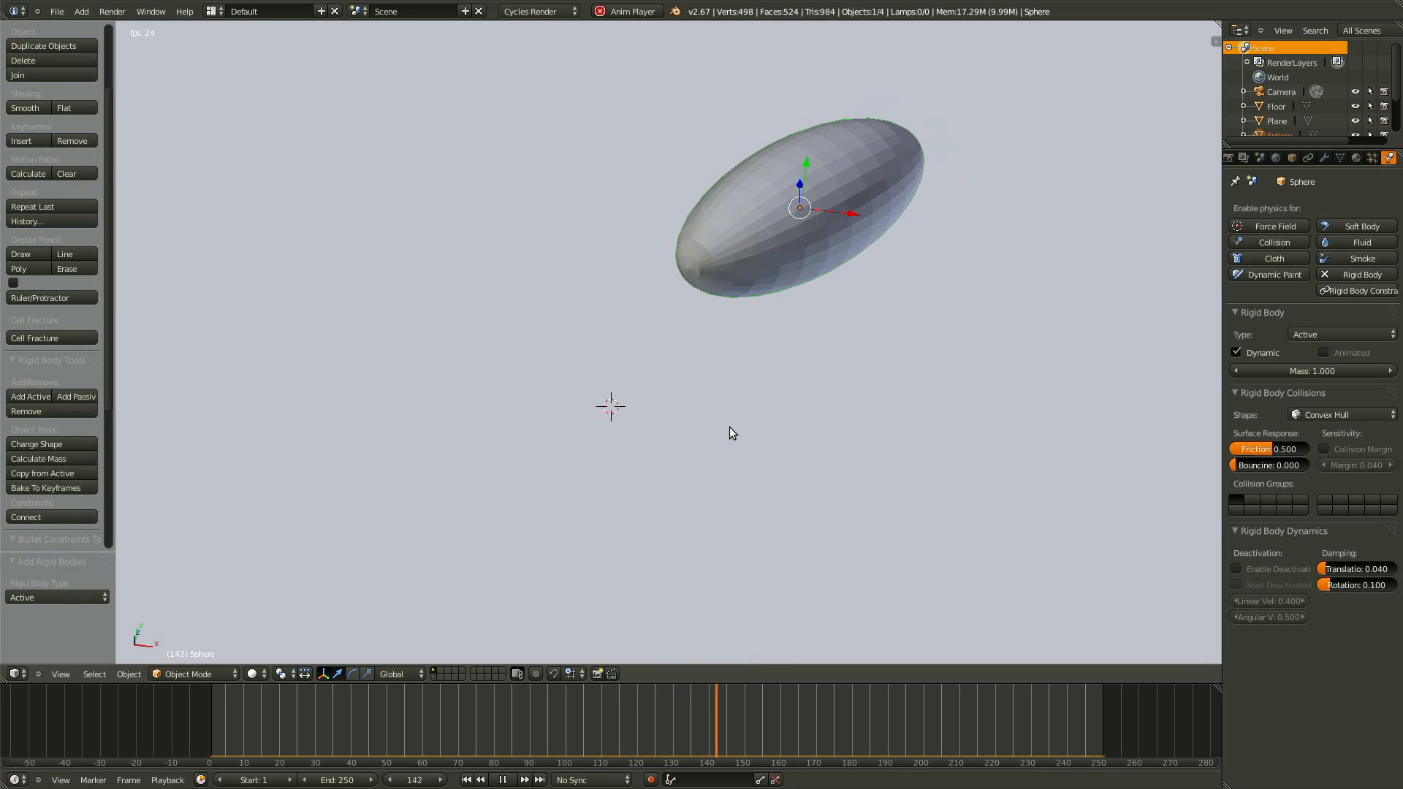
{"action": "key", "text": "KP_2"}
{"action": "key", "text": "KP_2"}
{"action": "key", "text": "KP_2"}
{"action": "key", "text": "KP_2"}
{"action": "key", "text": "Escape"}
{"action": "key", "text": "KP_2"}
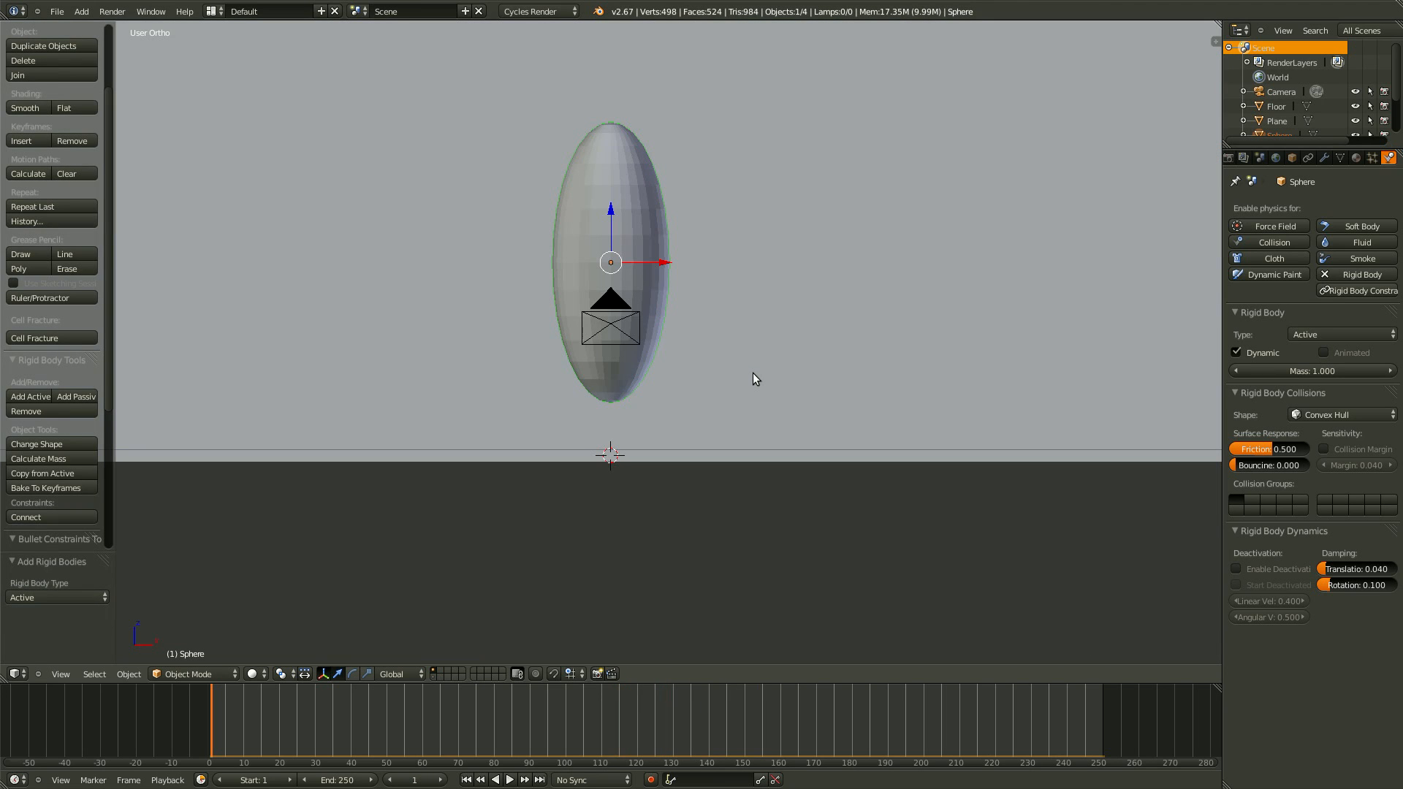
Tilt the stretched sphere about 18 degrees in the front view and play back the simulation.
{"action": "key", "text": "KP_1"}
{"action": "key", "text": "r"}
{"action": "left_click", "coordinate": [725, 280]}
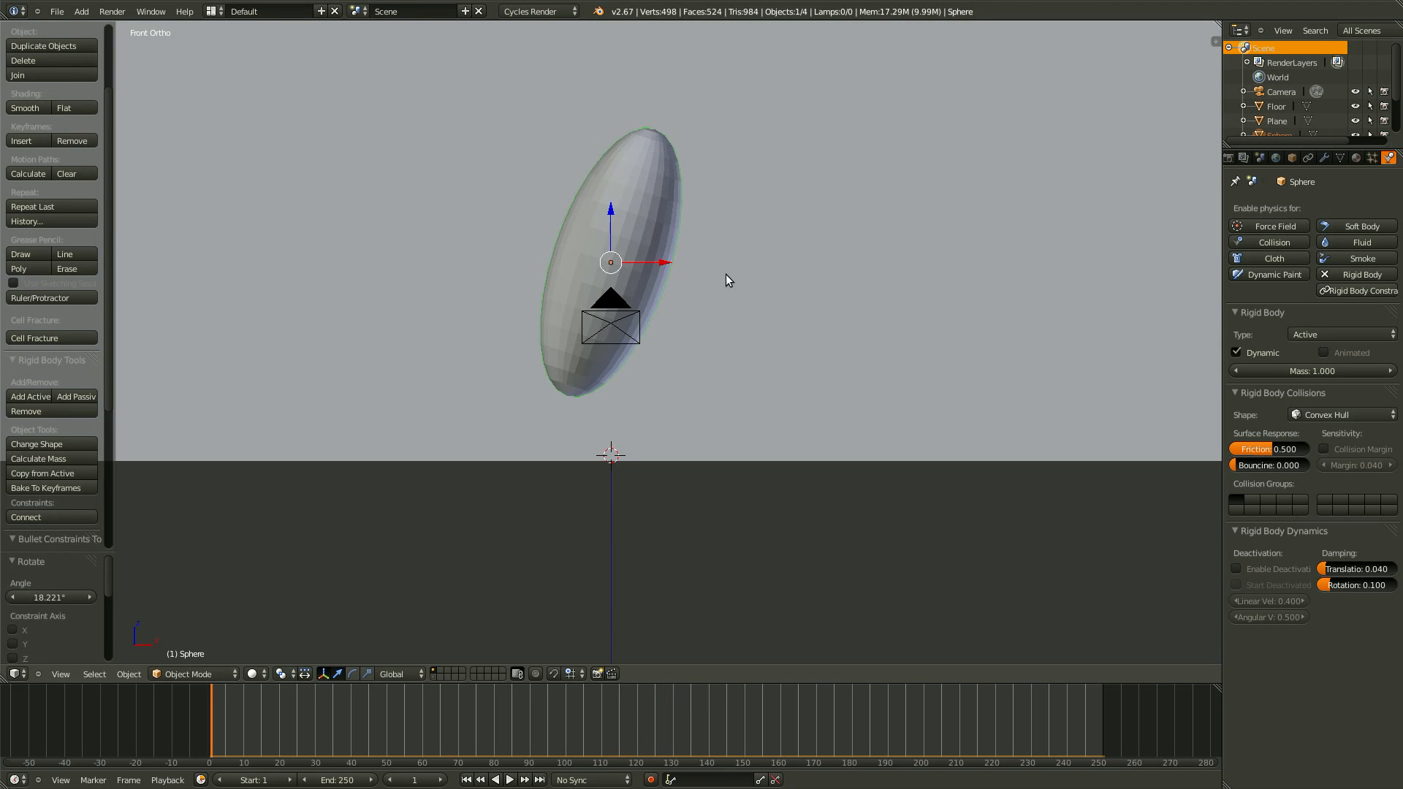
{"action": "key", "text": "alt+a"}
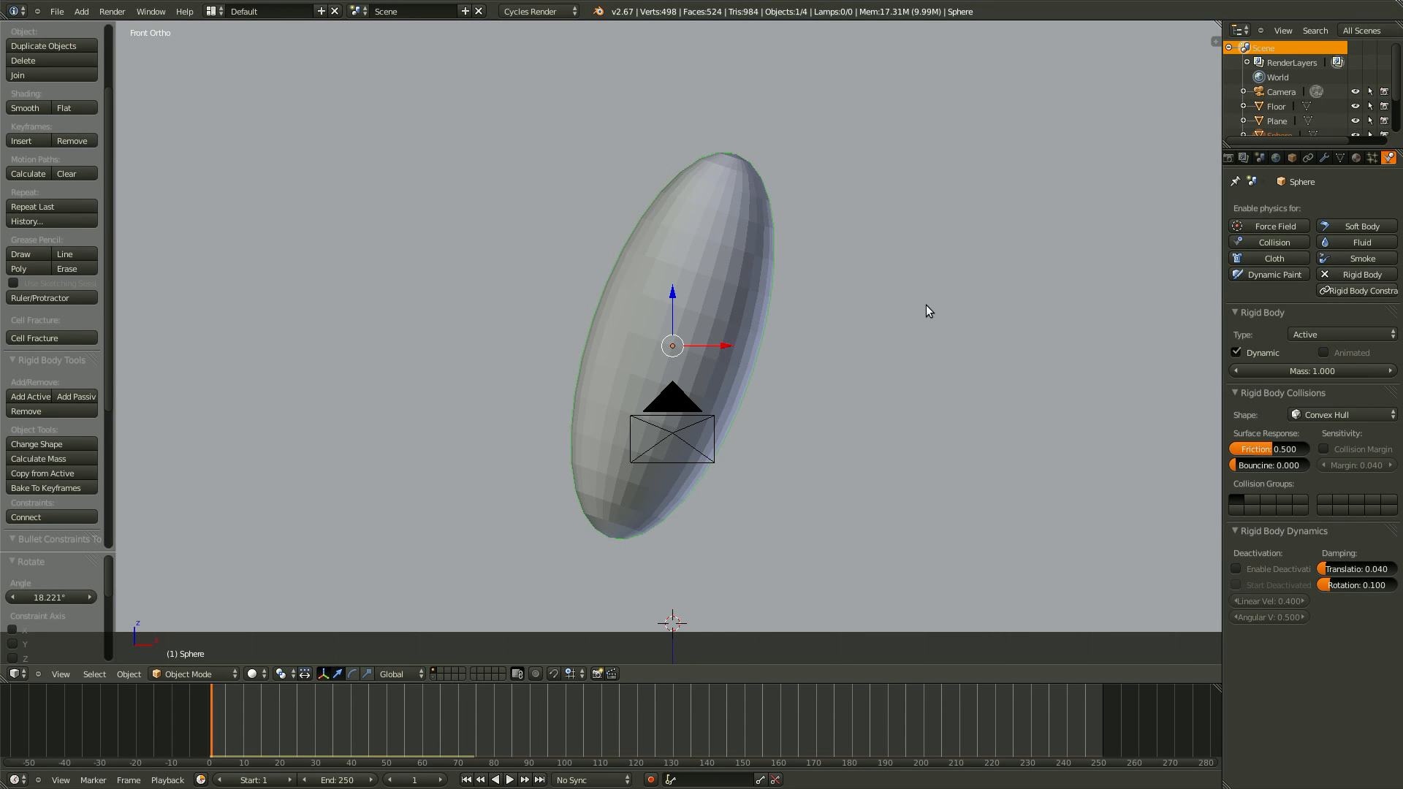
{"action": "key", "text": "ctrl+KP_6"}
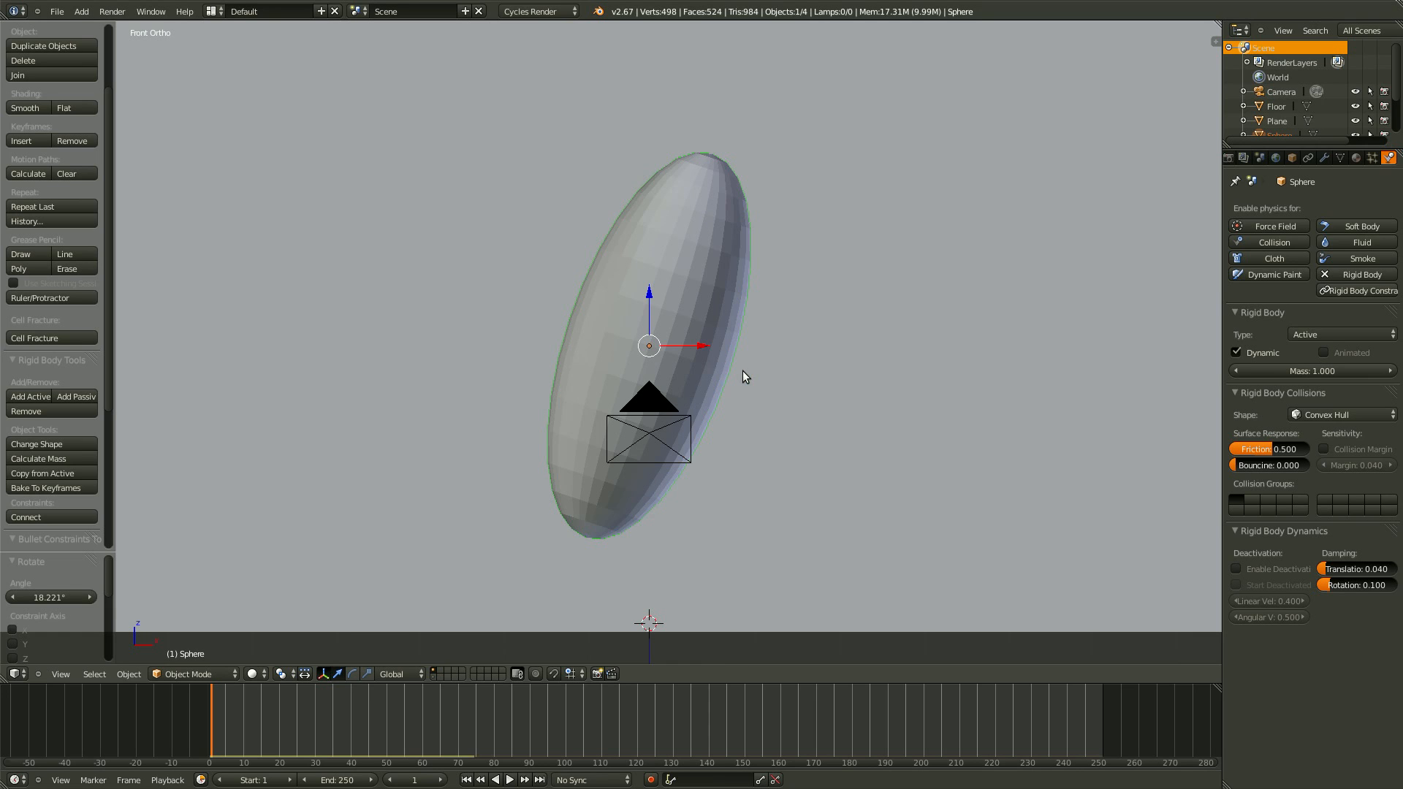
{"action": "key", "text": "ctrl+KP_6"}
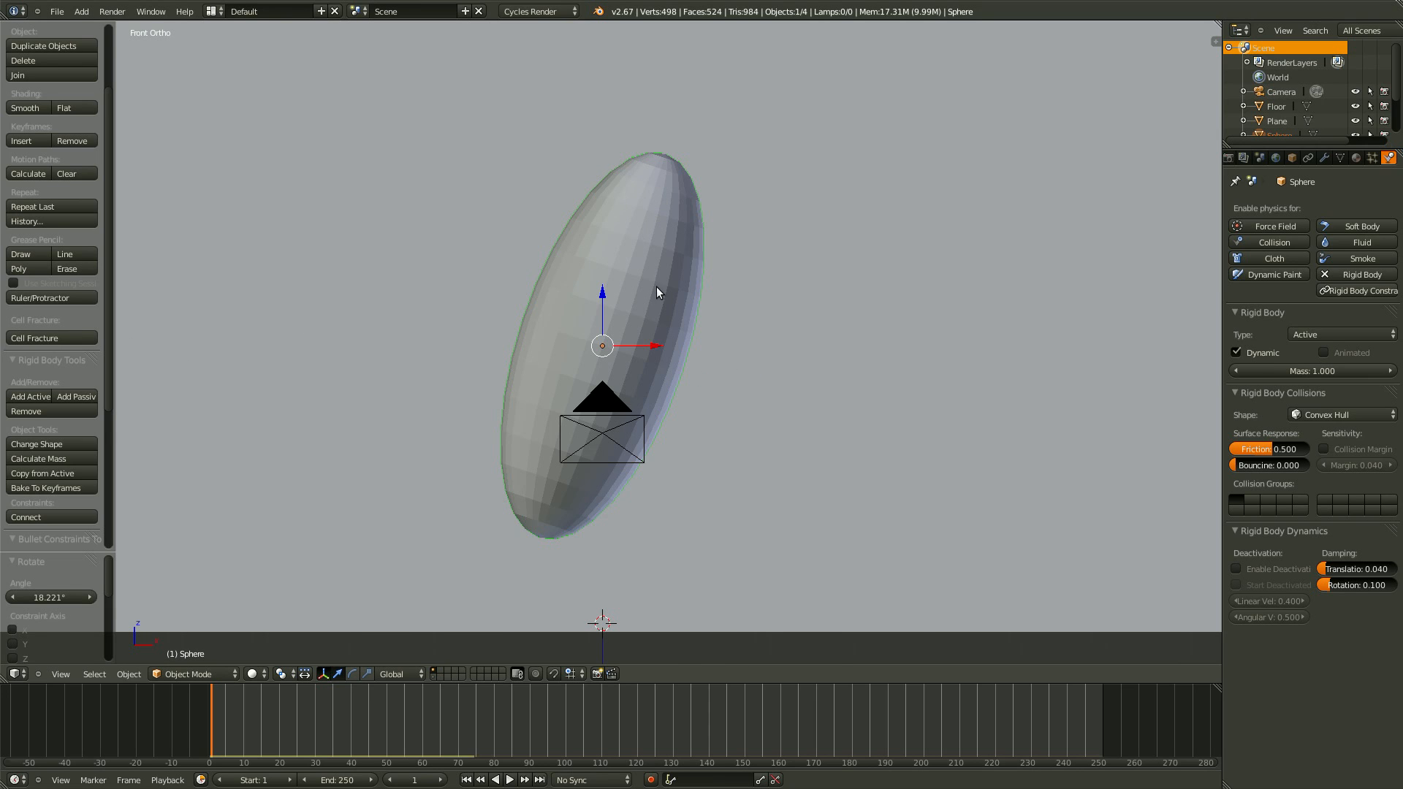
Enter Edit Mode on the sphere and add single centred loop cuts between the edge rings from the middle down the lower half.
{"action": "right_click", "coordinate": [702, 322]}
{"action": "key", "text": "Tab"}
{"action": "scroll", "coordinate": [702, 322], "scroll_direction": "up", "scroll_amount": 2}
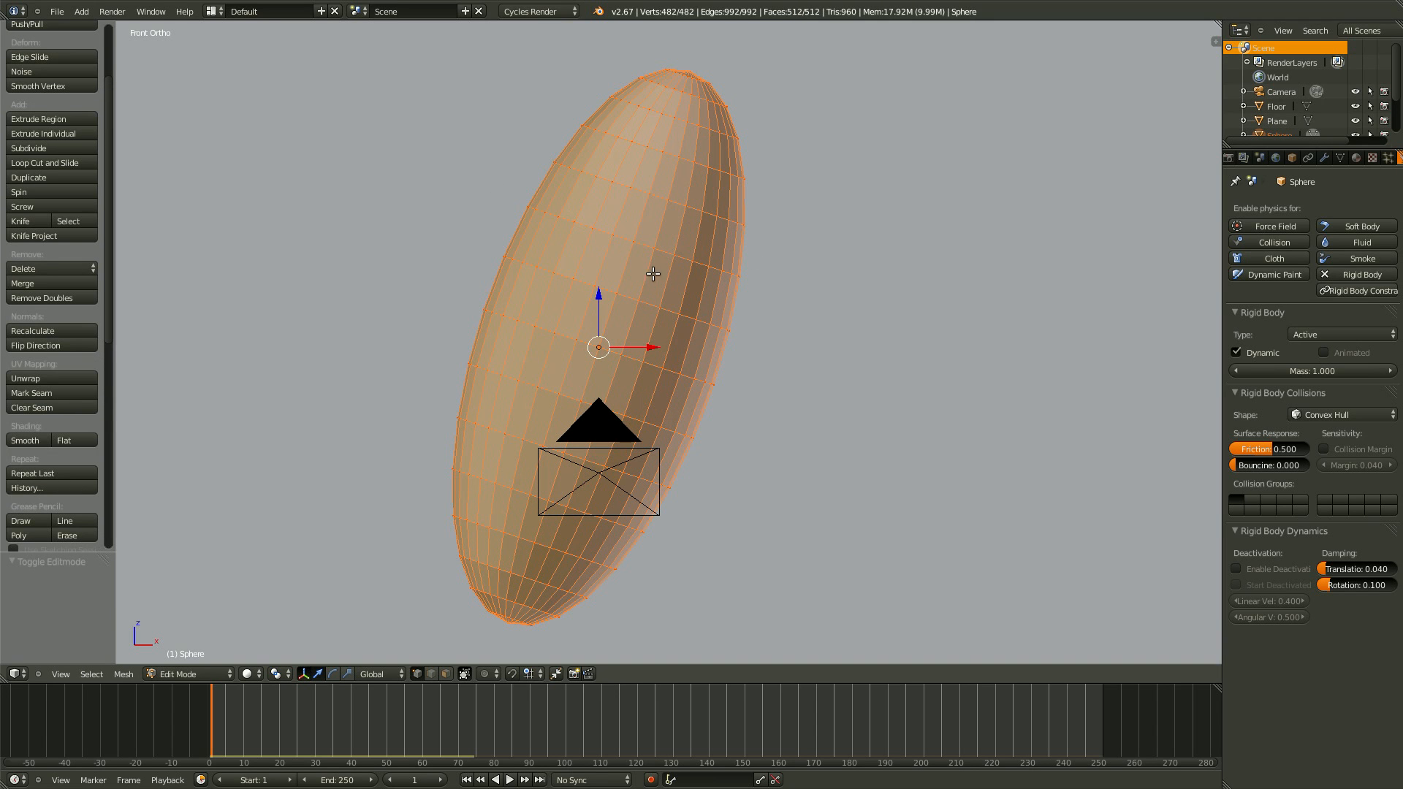
{"action": "key", "text": "ctrl+r"}
{"action": "left_click", "coordinate": [708, 341]}
{"action": "right_click", "coordinate": [709, 341]}
{"action": "key", "text": "ctrl+r"}
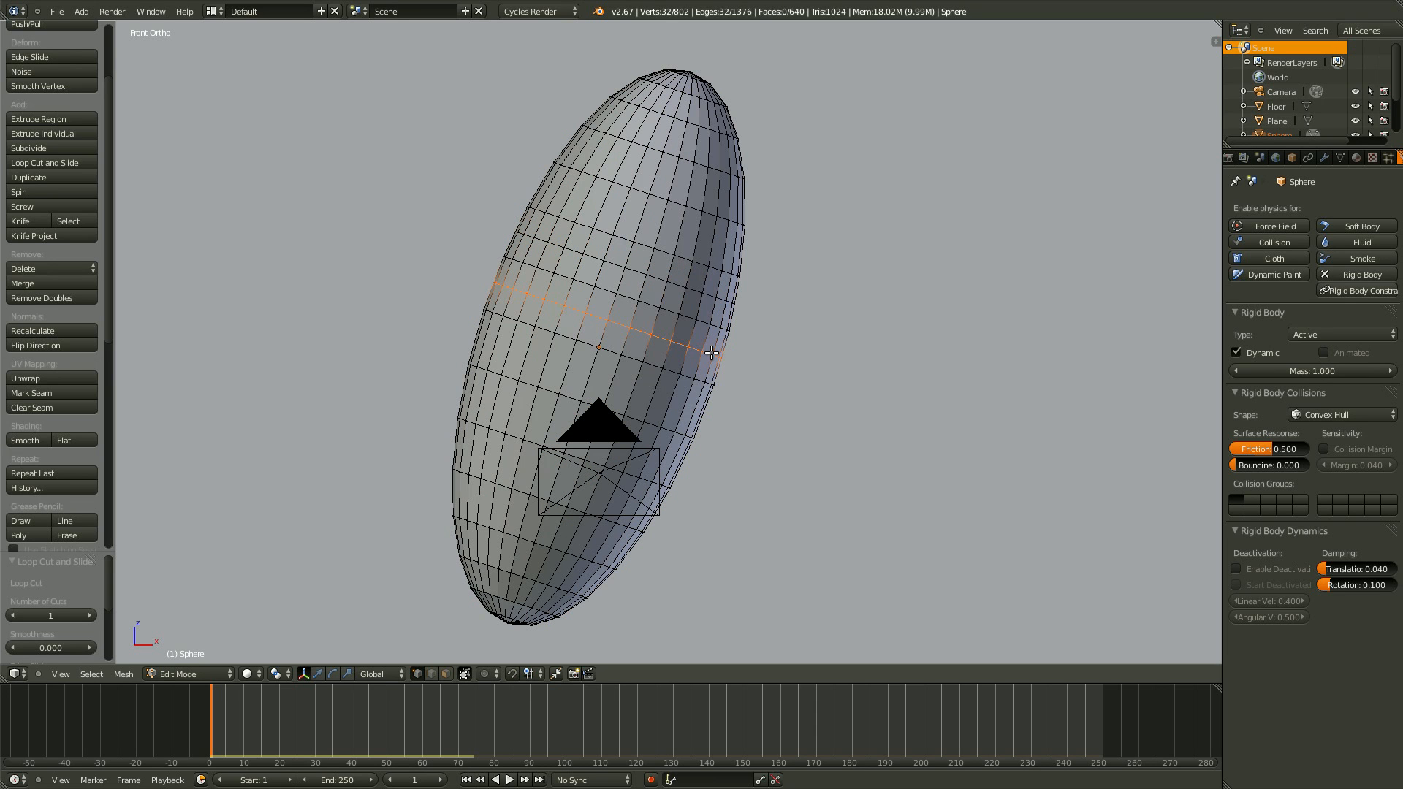
{"action": "left_click", "coordinate": [704, 398]}
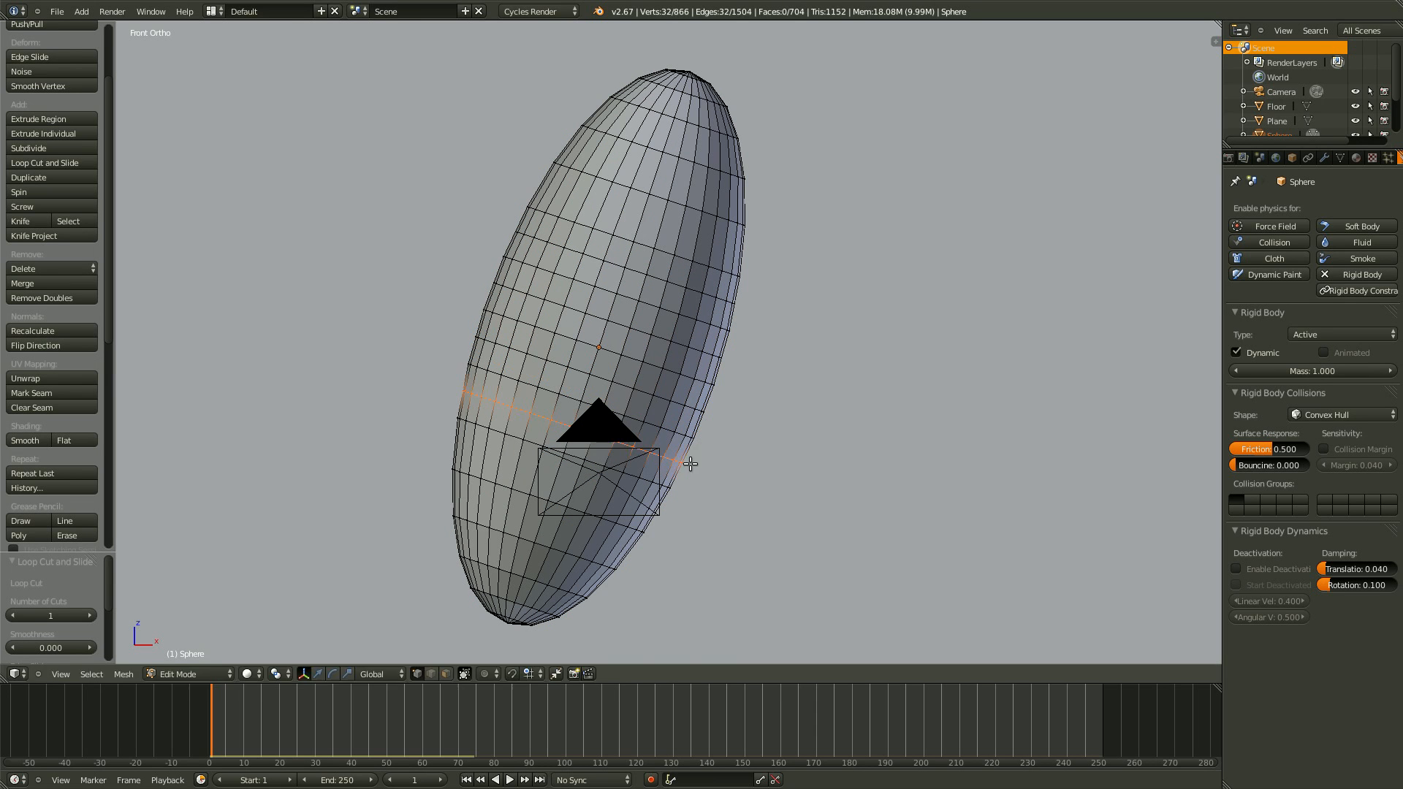
{"action": "right_click", "coordinate": [631, 563]}
{"action": "key", "text": "ctrl+r"}
{"action": "left_click", "coordinate": [631, 563]}
{"action": "right_click", "coordinate": [605, 582]}
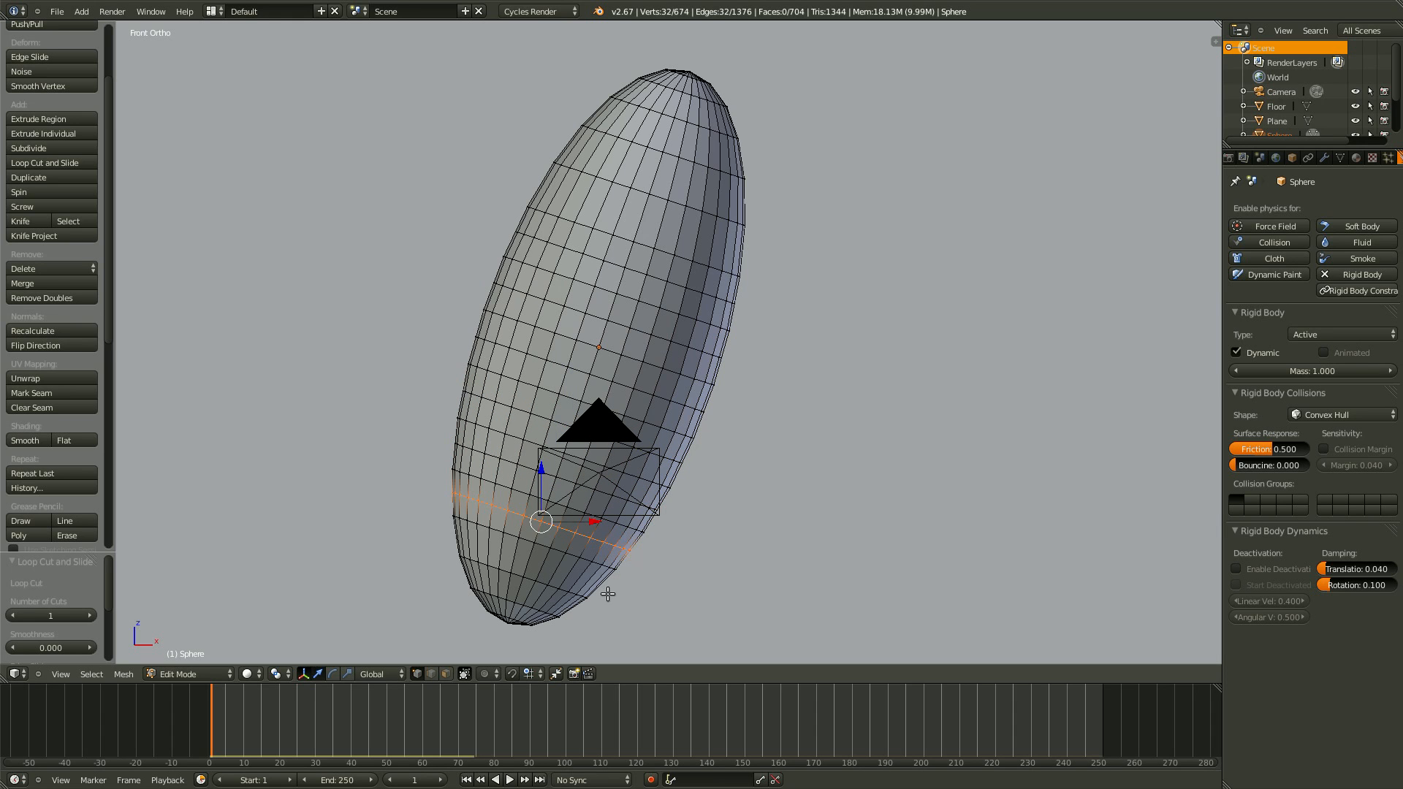
Add further centred loop cuts between the edge rings near the sphere's lower tip.
{"action": "key", "text": "ctrl+r"}
{"action": "left_click", "coordinate": [611, 585]}
{"action": "right_click", "coordinate": [606, 588]}
{"action": "key", "text": "ctrl+r"}
{"action": "left_click", "coordinate": [585, 606]}
{"action": "right_click", "coordinate": [545, 624]}
{"action": "key", "text": "ctrl+r"}
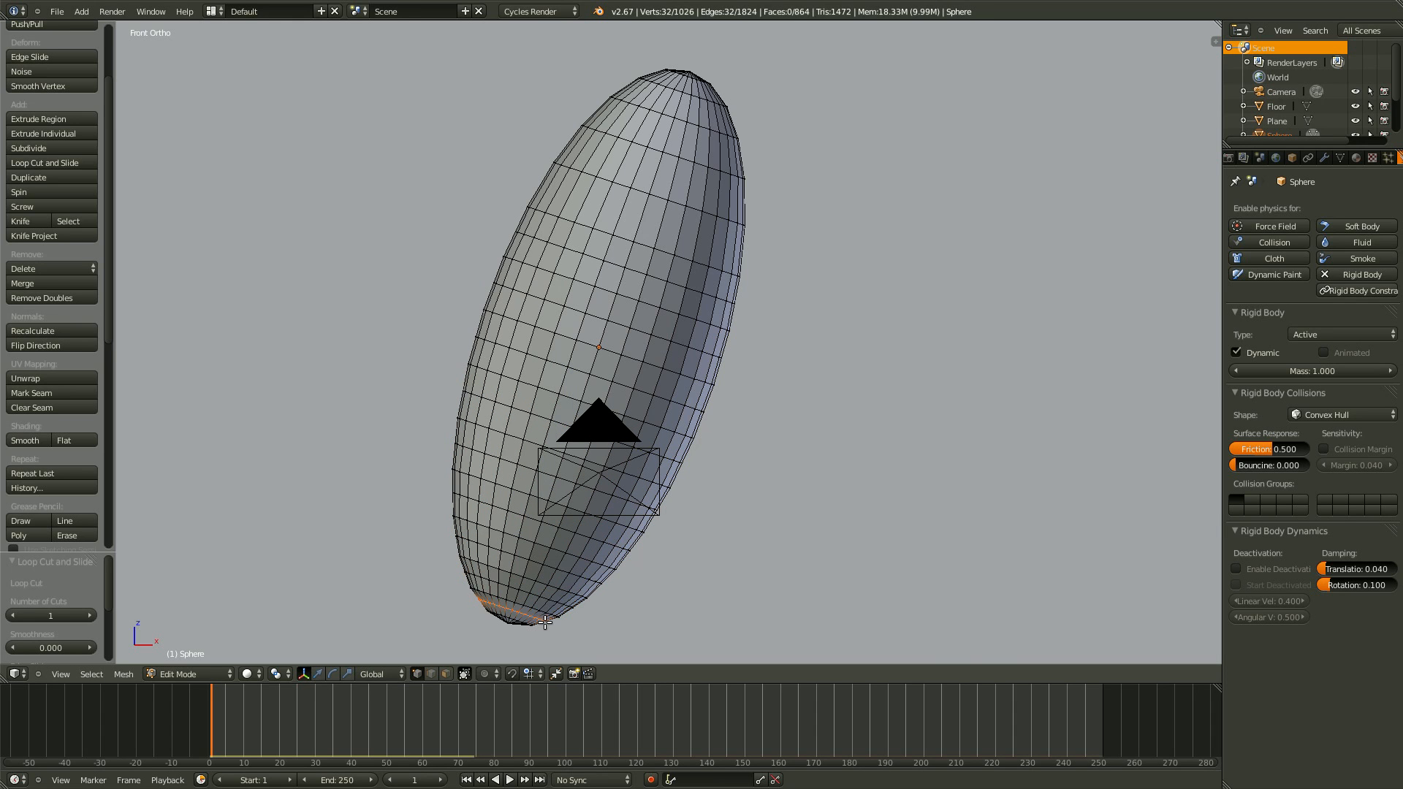
Add centred loop cuts between the edge rings of the sphere's upper half up to the tip, and return to Object Mode.
{"action": "left_click", "coordinate": [674, 203]}
{"action": "right_click", "coordinate": [703, 215]}
{"action": "key", "text": "ctrl+r"}
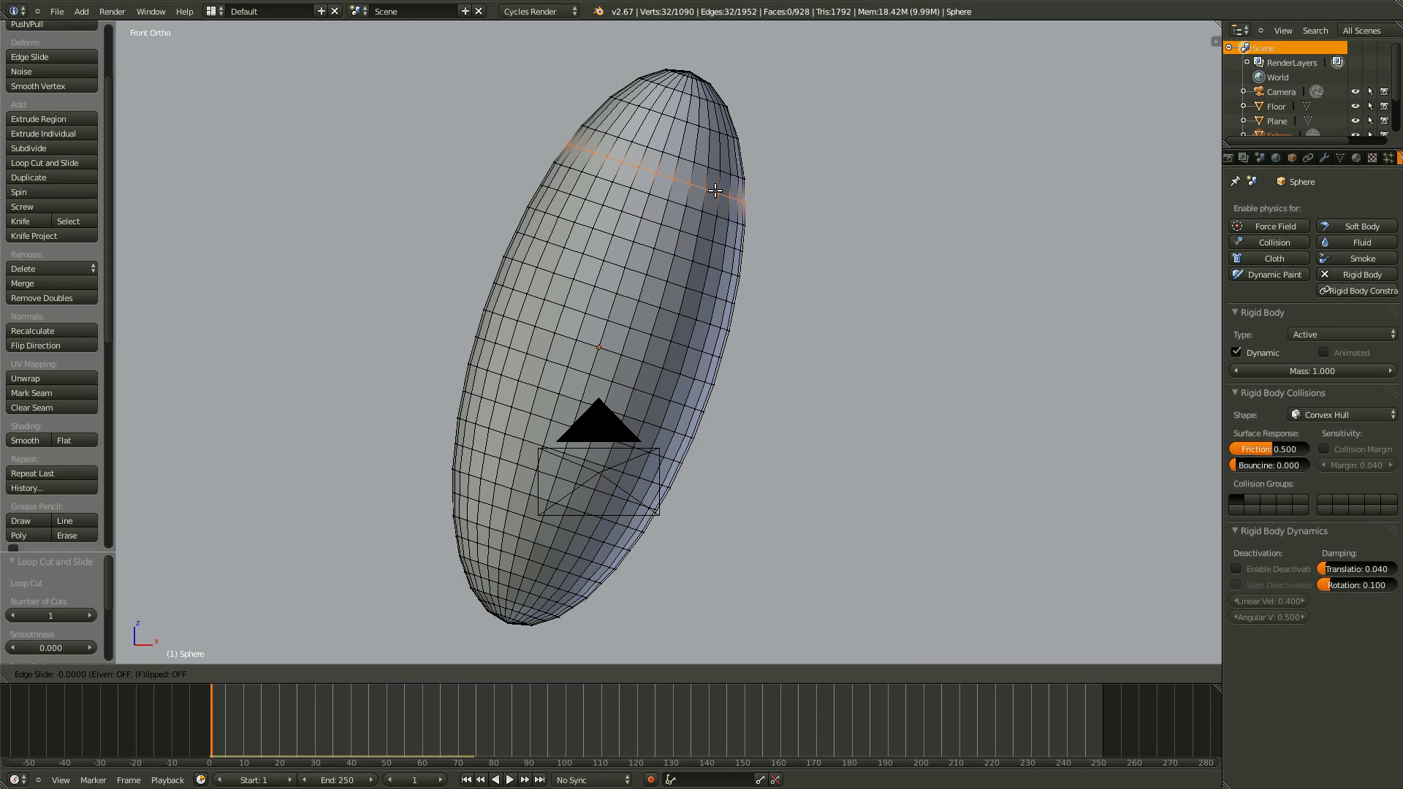
{"action": "left_click", "coordinate": [696, 145]}
{"action": "right_click", "coordinate": [696, 145]}
{"action": "key", "text": "ctrl+r"}
{"action": "left_click", "coordinate": [712, 113]}
{"action": "right_click", "coordinate": [712, 113]}
{"action": "key", "text": "ctrl+z"}
{"action": "key", "text": "ctrl+z"}
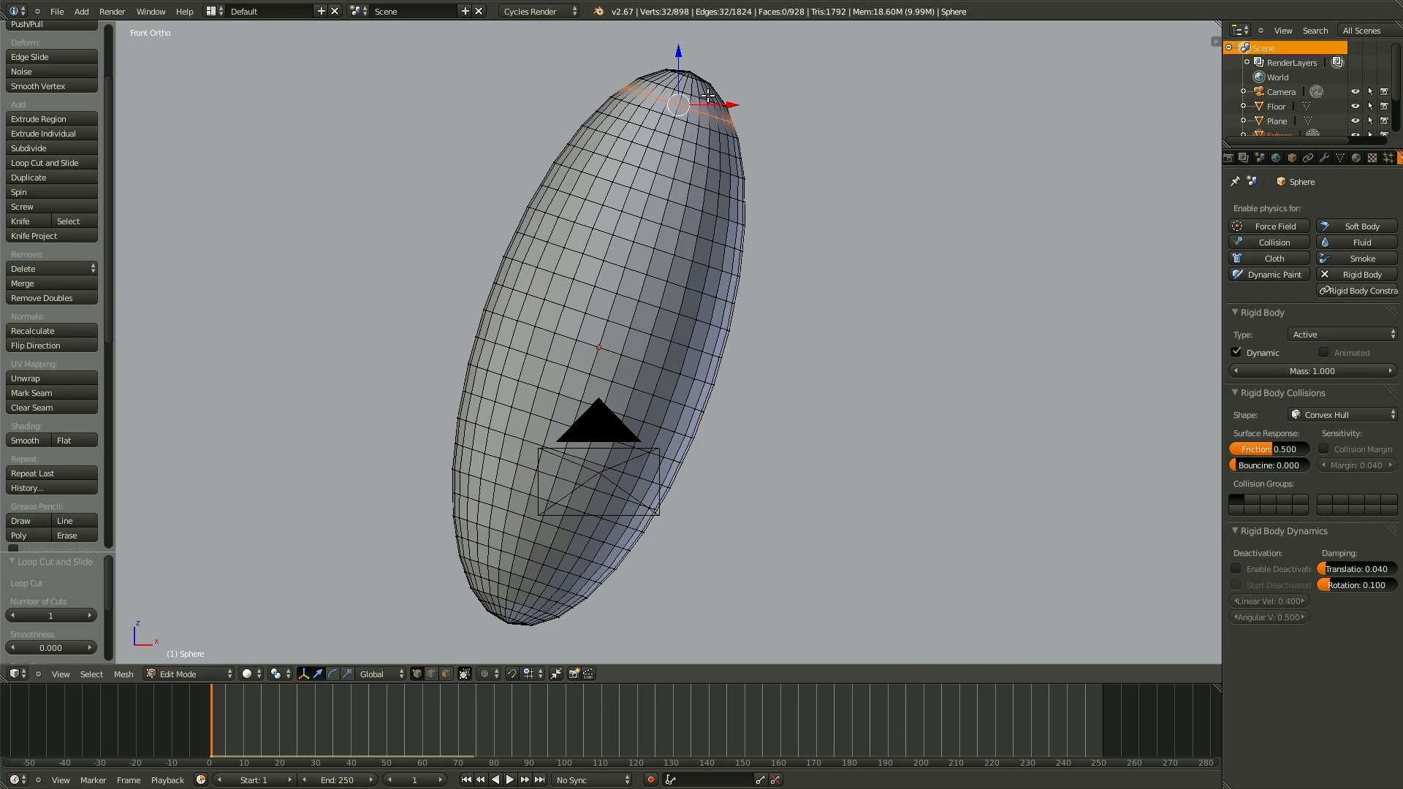
{"action": "scroll", "coordinate": [795, 191], "scroll_direction": "down", "scroll_amount": 1}
{"action": "middle_click_drag", "start_coordinate": [566, 467], "coordinate": [520, 543]}
{"action": "middle_click_drag", "start_coordinate": [706, 434], "coordinate": [612, 298]}
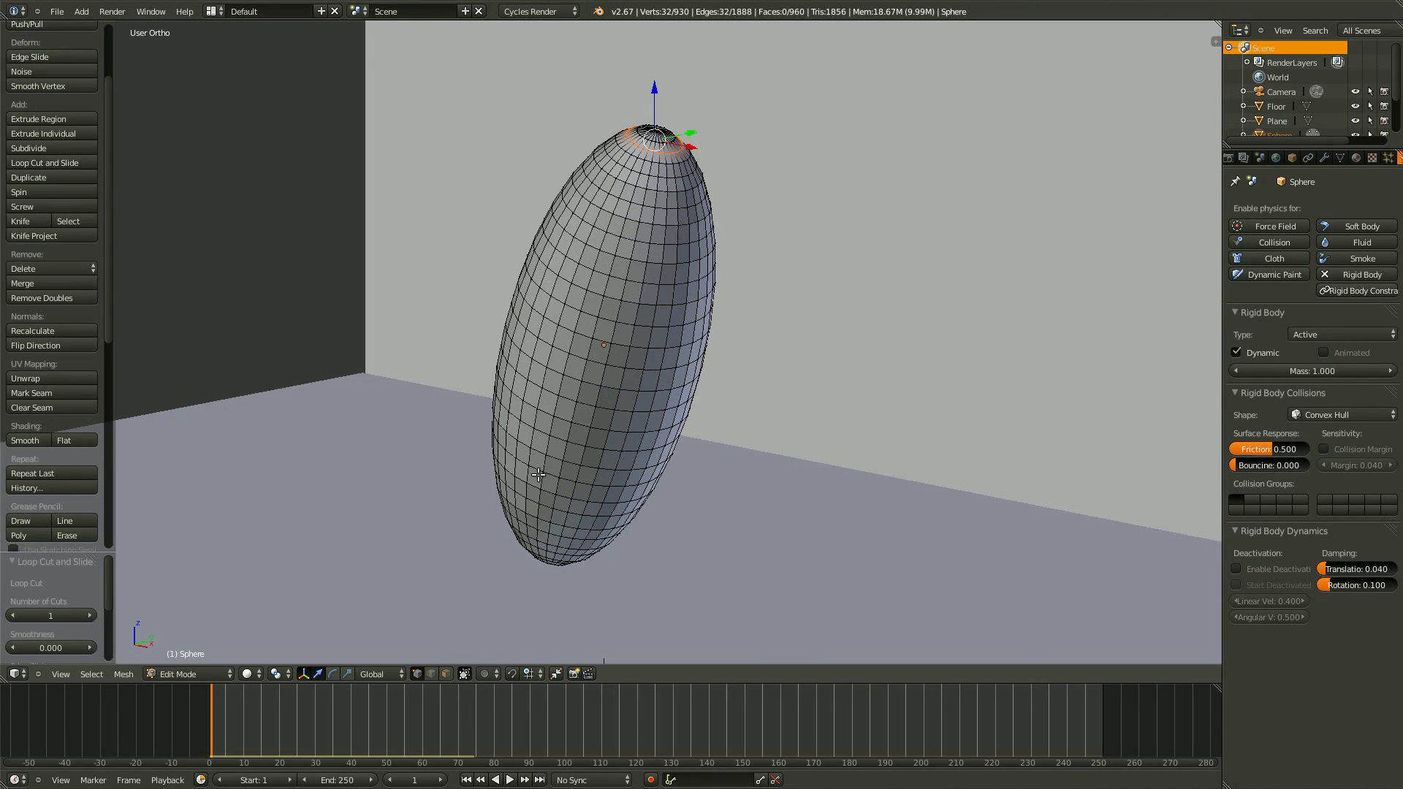
{"action": "middle_click_drag", "start_coordinate": [538, 476], "coordinate": [641, 447]}
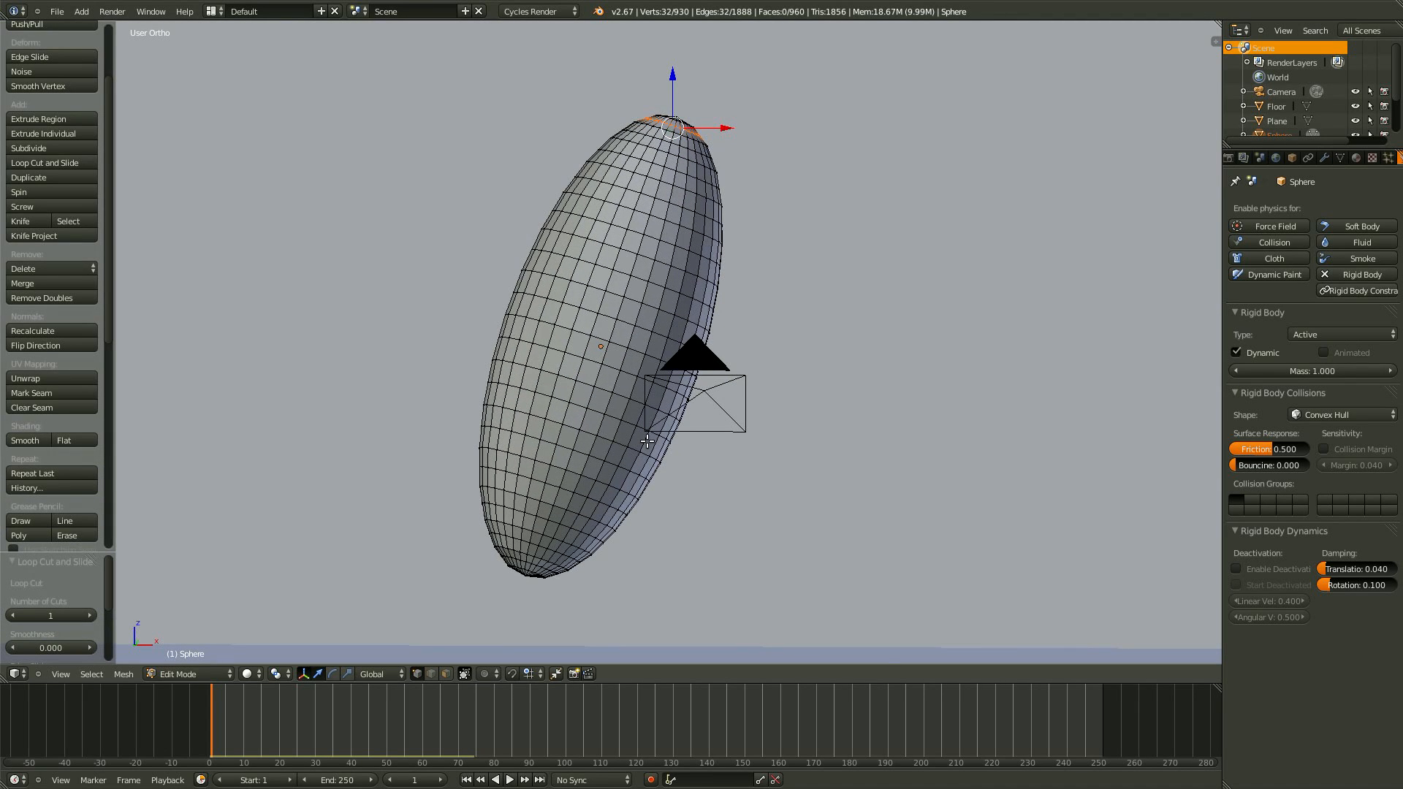
{"action": "key", "text": "Tab"}
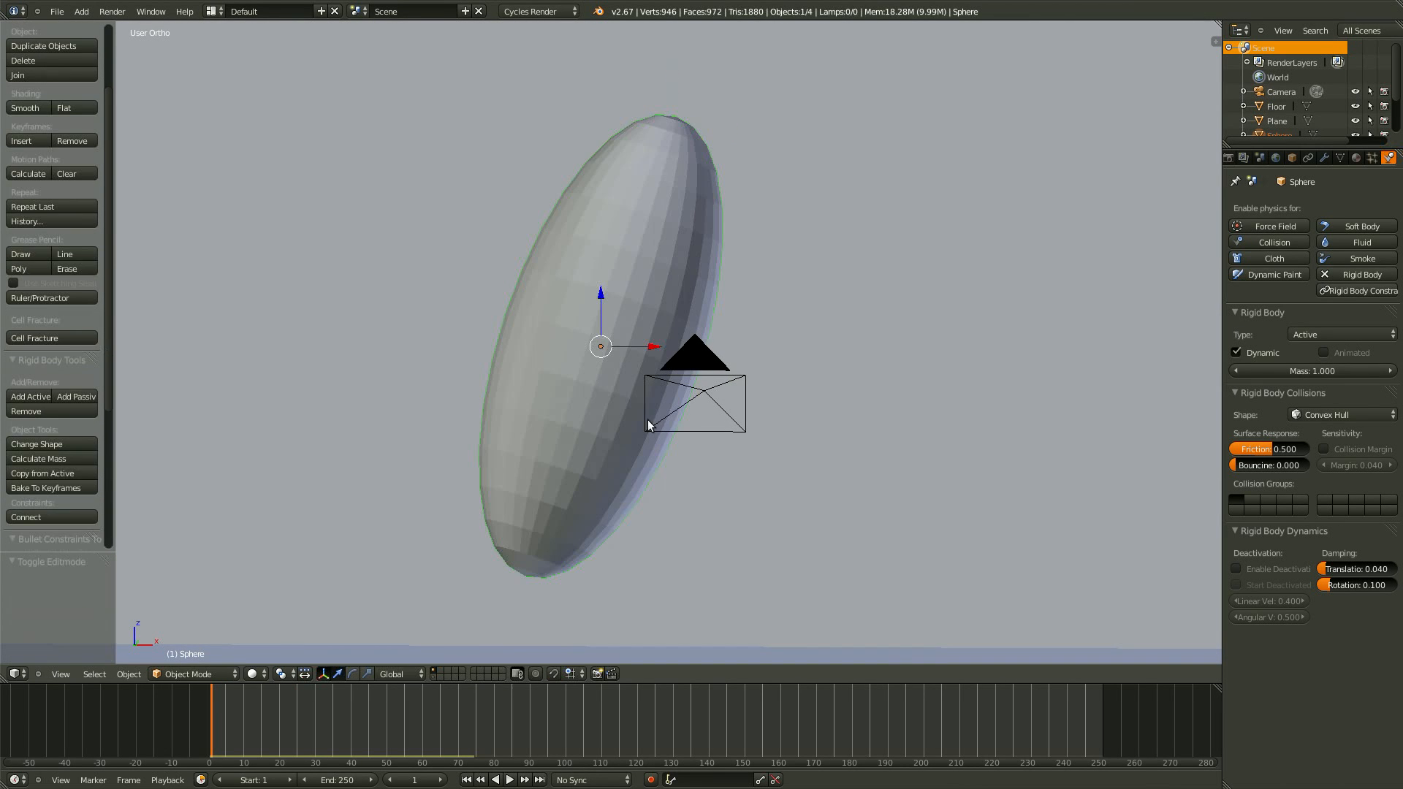
Start a Cell Fracture on the sphere with Own Verts as the point source and a source limit of 150.
{"action": "left_click", "coordinate": [63, 338]}
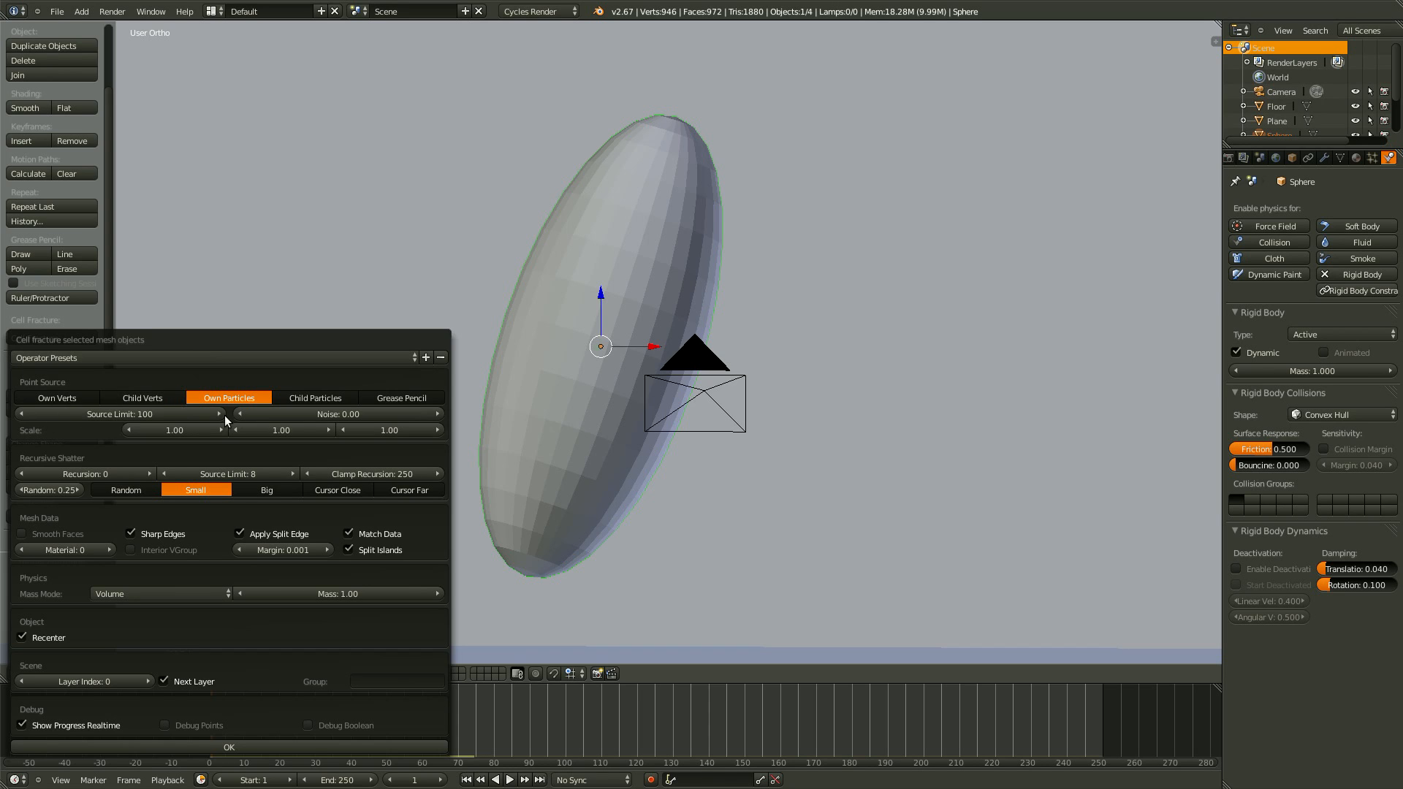
{"action": "left_click", "coordinate": [70, 399], "text": "shift"}
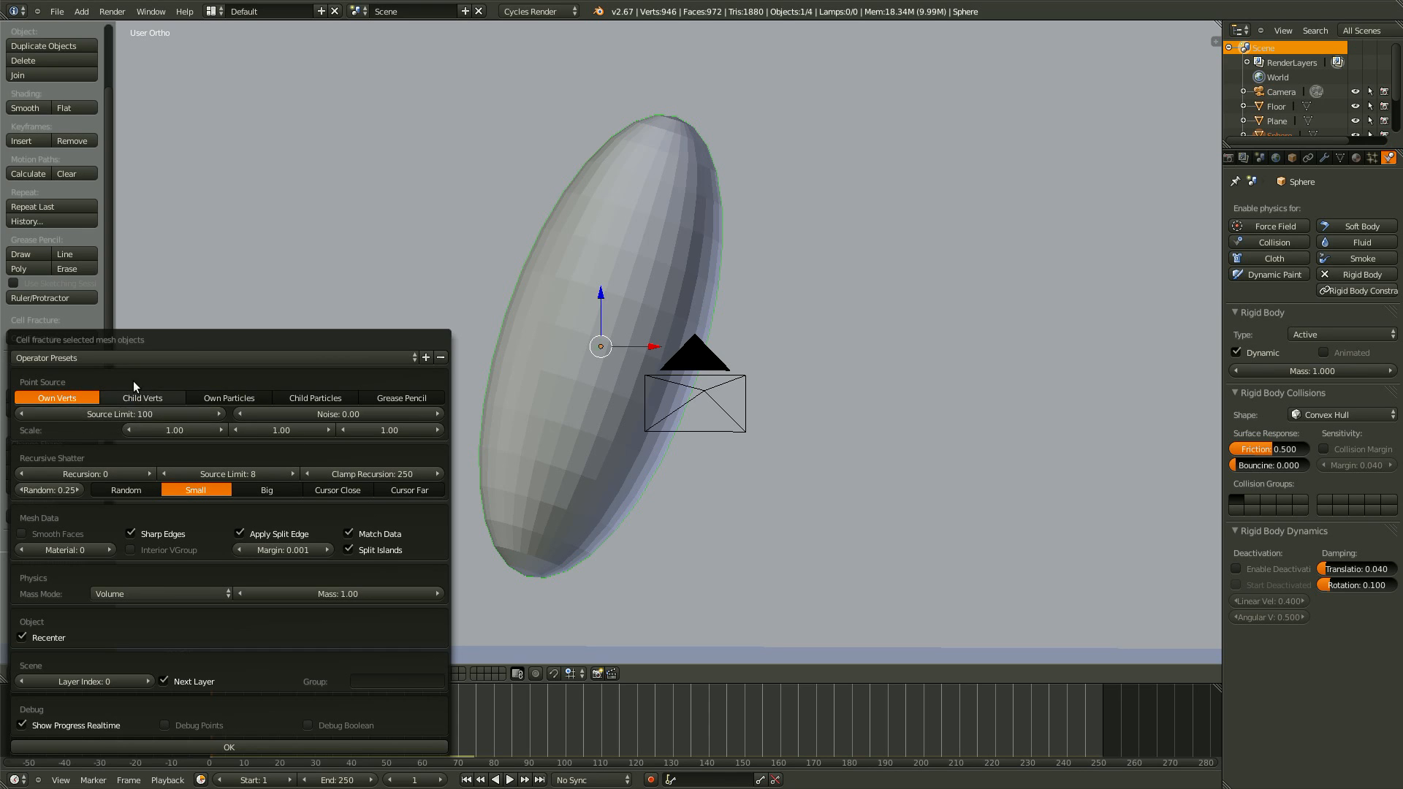
{"action": "left_click", "coordinate": [146, 397], "text": "shift"}
{"action": "left_click", "coordinate": [220, 414]}
{"action": "left_click", "coordinate": [220, 413]}
{"action": "left_click", "coordinate": [220, 414]}
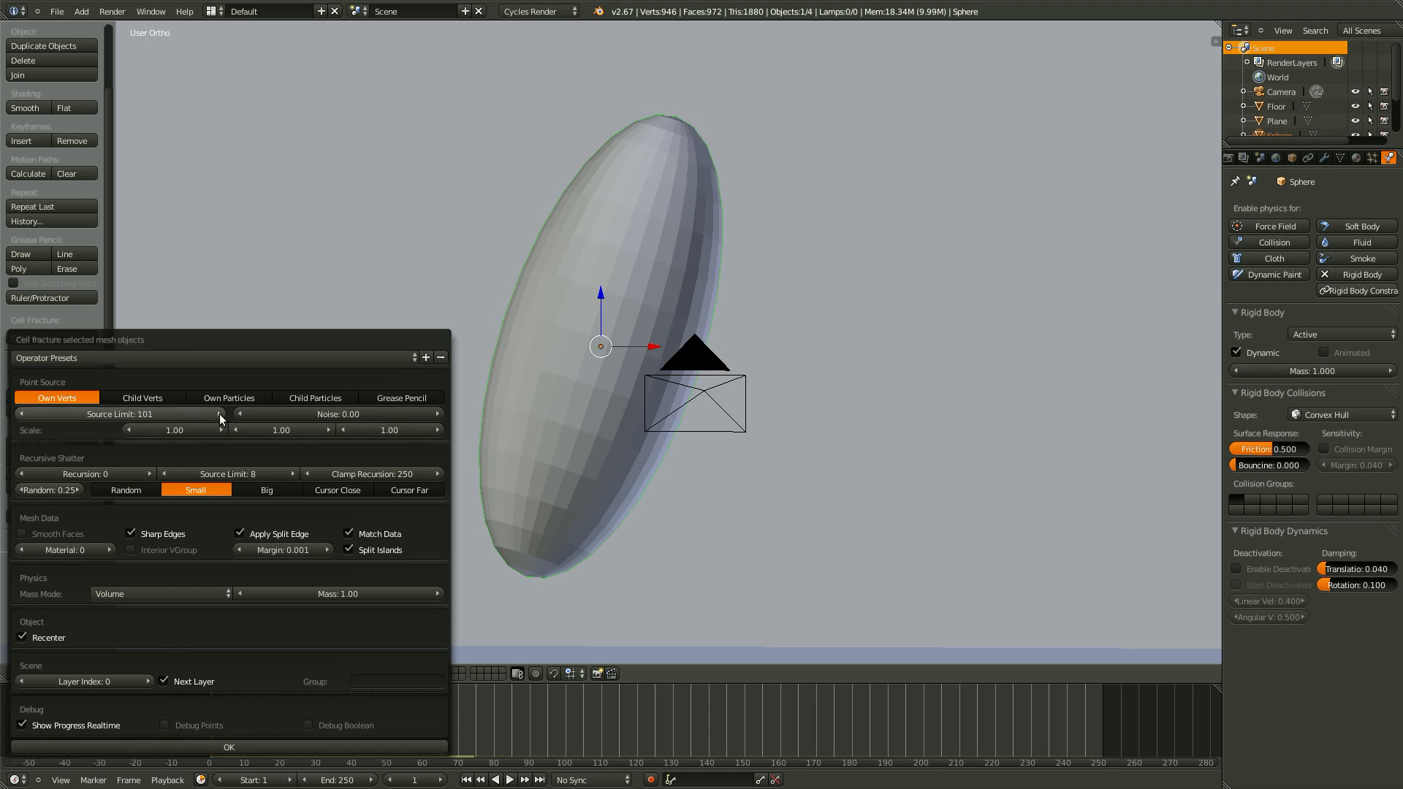
{"action": "left_click", "coordinate": [160, 415]}
{"action": "type", "text": "15"}
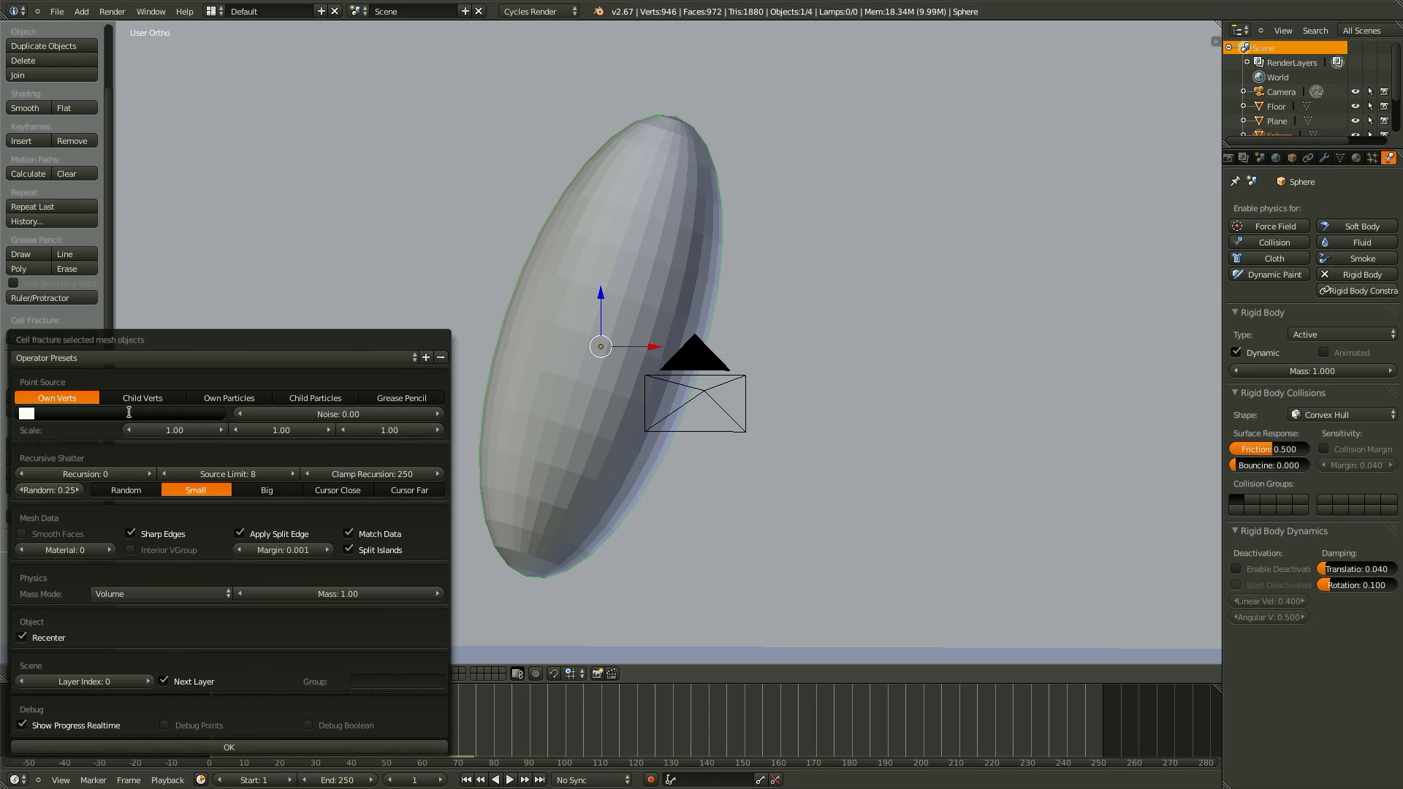
{"action": "type", "text": "0"}
{"action": "key", "text": "Return"}
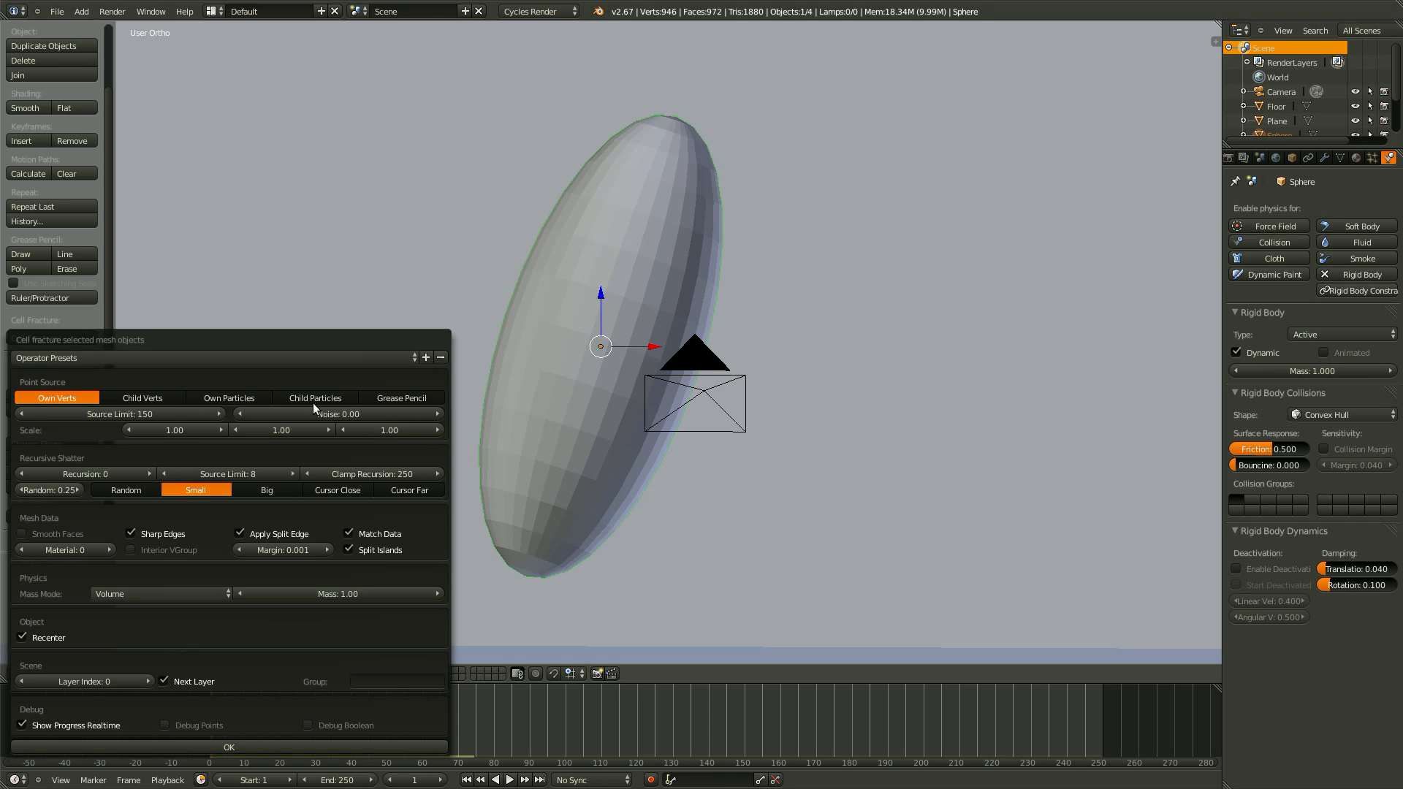
Set the fracture noise to 1.00, the recursion to 2 and the recursive random value to 0.50.
{"action": "left_click_drag", "start_coordinate": [313, 408], "coordinate": [933, 464]}
{"action": "left_click", "coordinate": [147, 473]}
{"action": "left_click", "coordinate": [147, 473]}
{"action": "type", "text": "0."}
Turn off Apply Split Edge, set the fracture margin to 0.00 and run the Cell Fracture.
{"action": "left_click", "coordinate": [240, 533]}
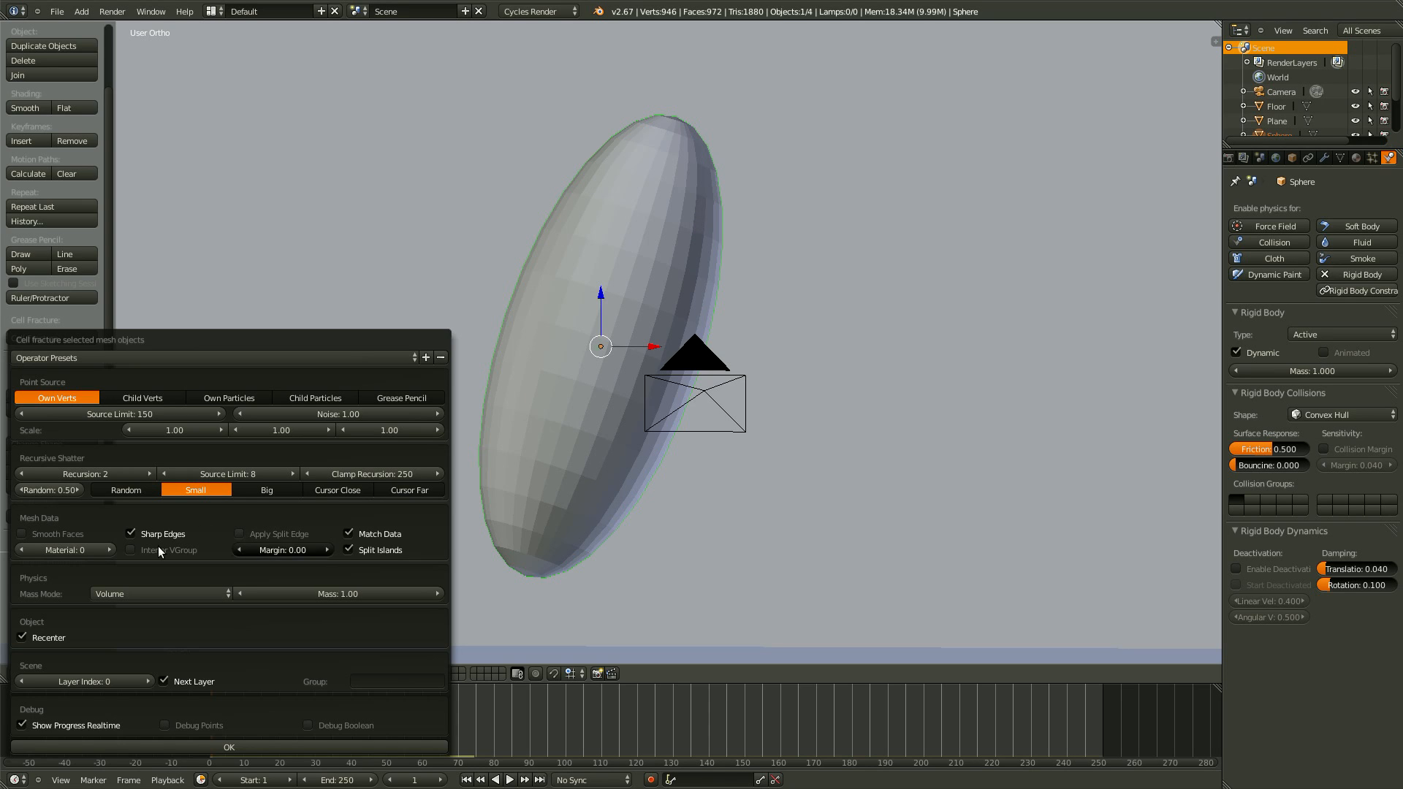
{"action": "left_click", "coordinate": [239, 549]}
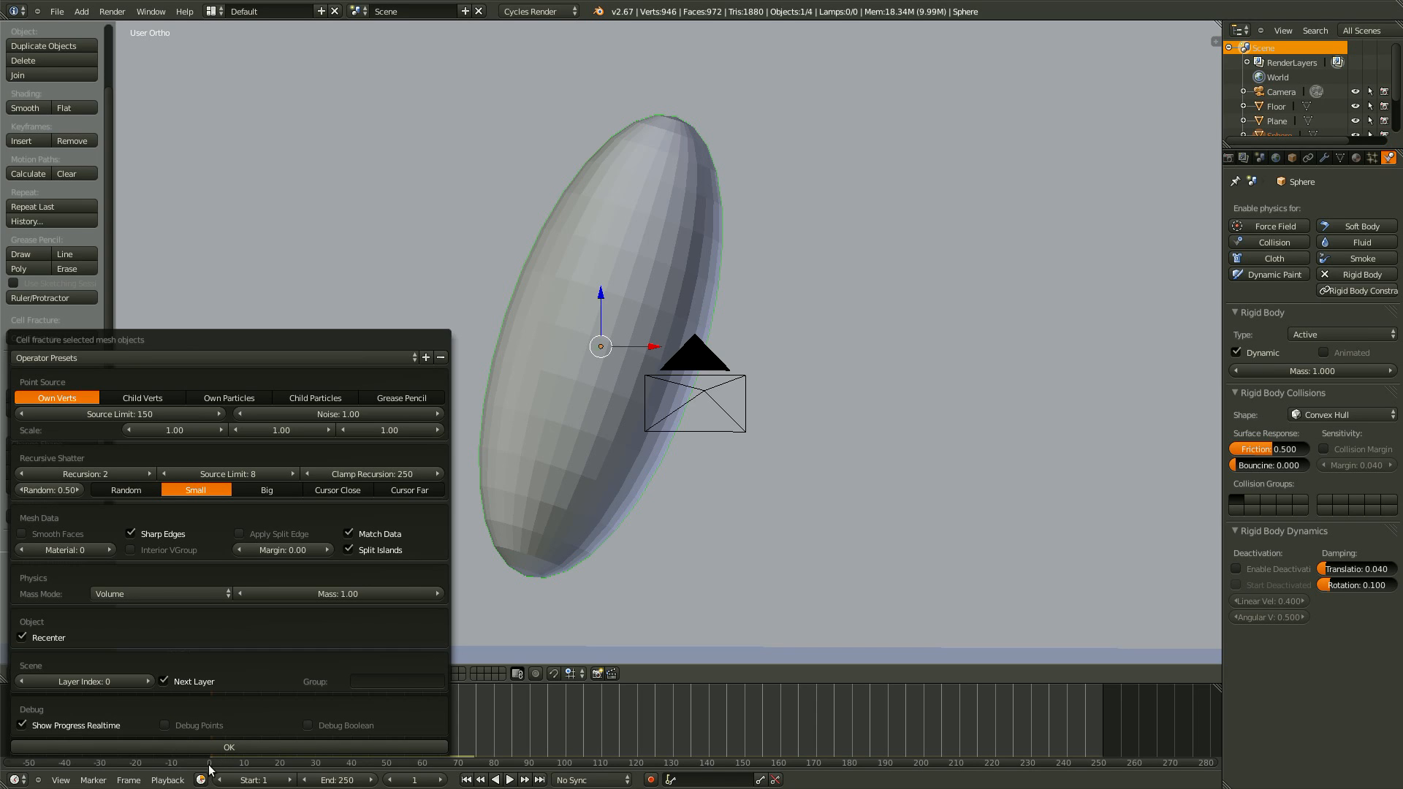
{"action": "left_click", "coordinate": [255, 747]}
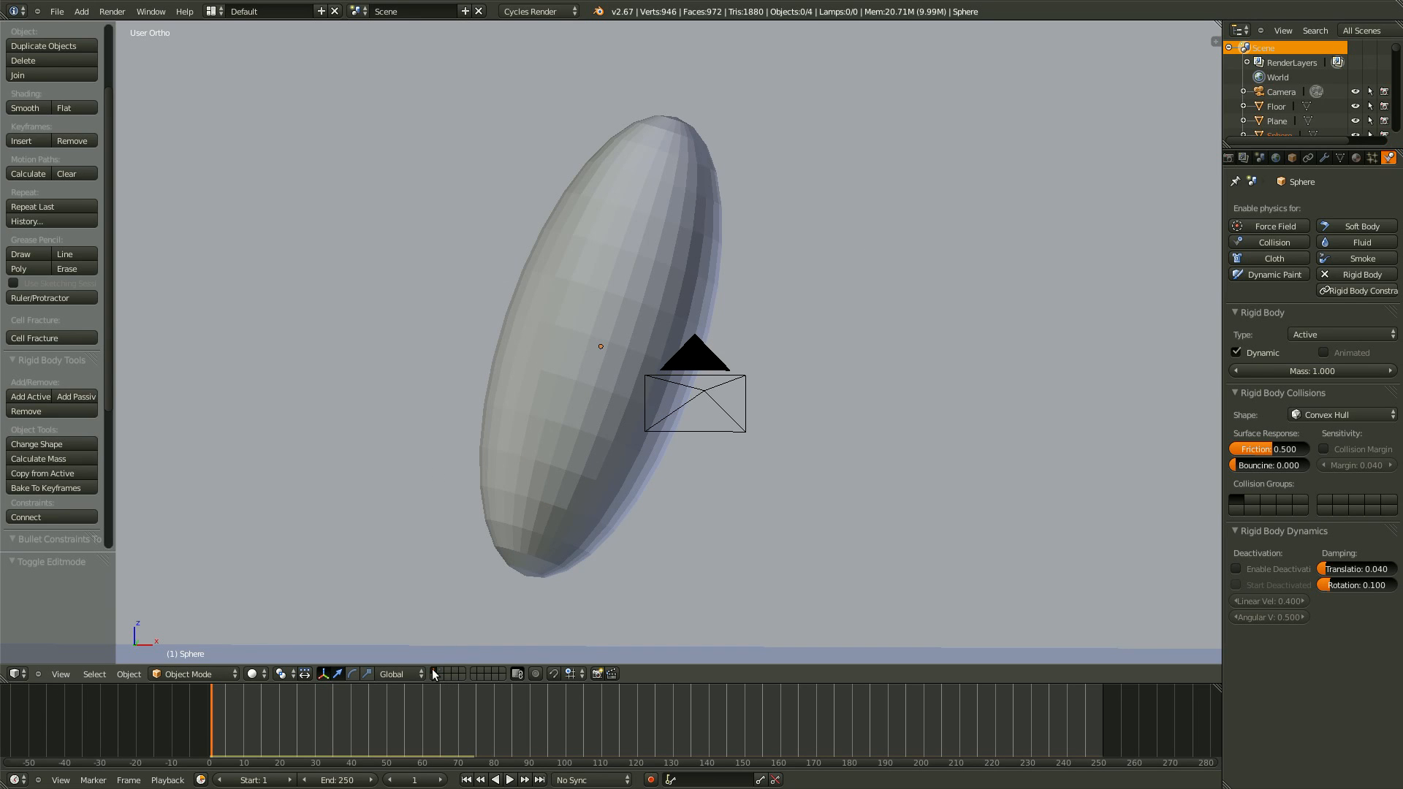
Test-move the original sphere, cancel the move, and display the second layer containing the fractured pieces.
{"action": "right_click", "coordinate": [595, 270]}
{"action": "key", "text": "g"}
{"action": "key", "text": "Escape"}
{"action": "left_click", "coordinate": [441, 670]}
{"action": "middle_click_drag", "start_coordinate": [518, 322], "coordinate": [439, 395]}
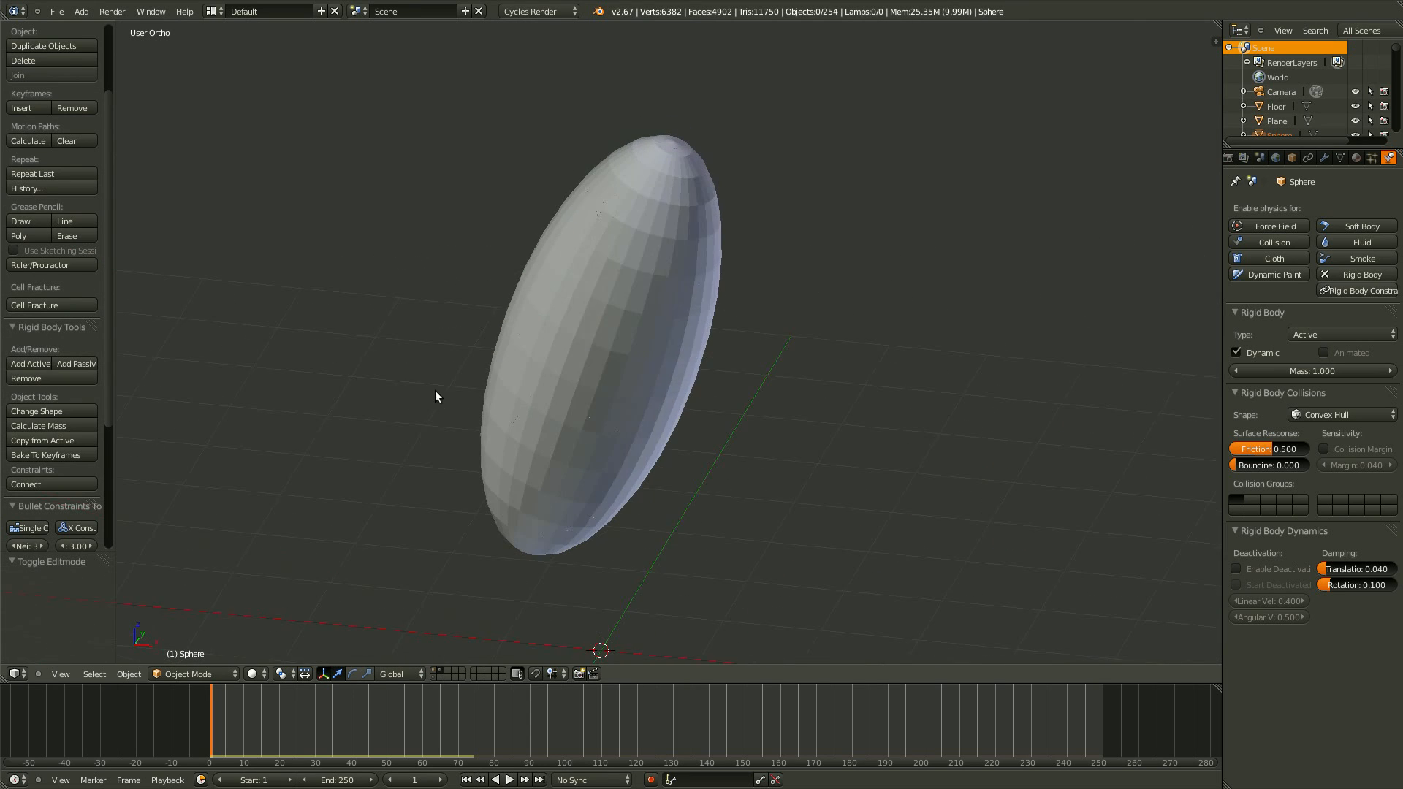
Pull single shards out of the fractured sphere's upper and middle areas to inspect them, cancelling each move.
{"action": "right_click", "coordinate": [570, 318]}
{"action": "key", "text": "g"}
{"action": "key", "text": "Escape"}
{"action": "right_click", "coordinate": [676, 219]}
{"action": "key", "text": "g"}
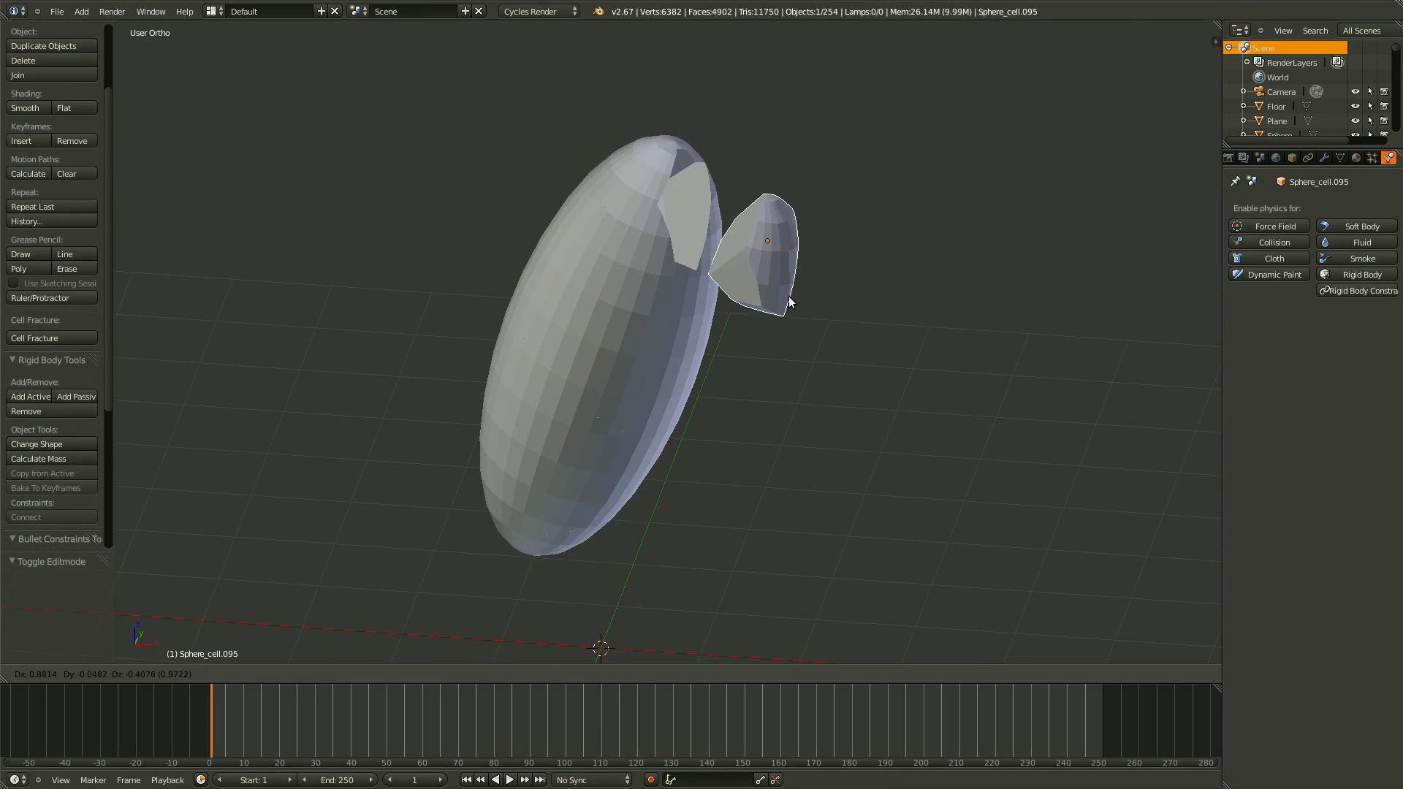
{"action": "key", "text": "Escape"}
{"action": "right_click", "coordinate": [606, 339]}
{"action": "key", "text": "g"}
{"action": "key", "text": "Escape"}
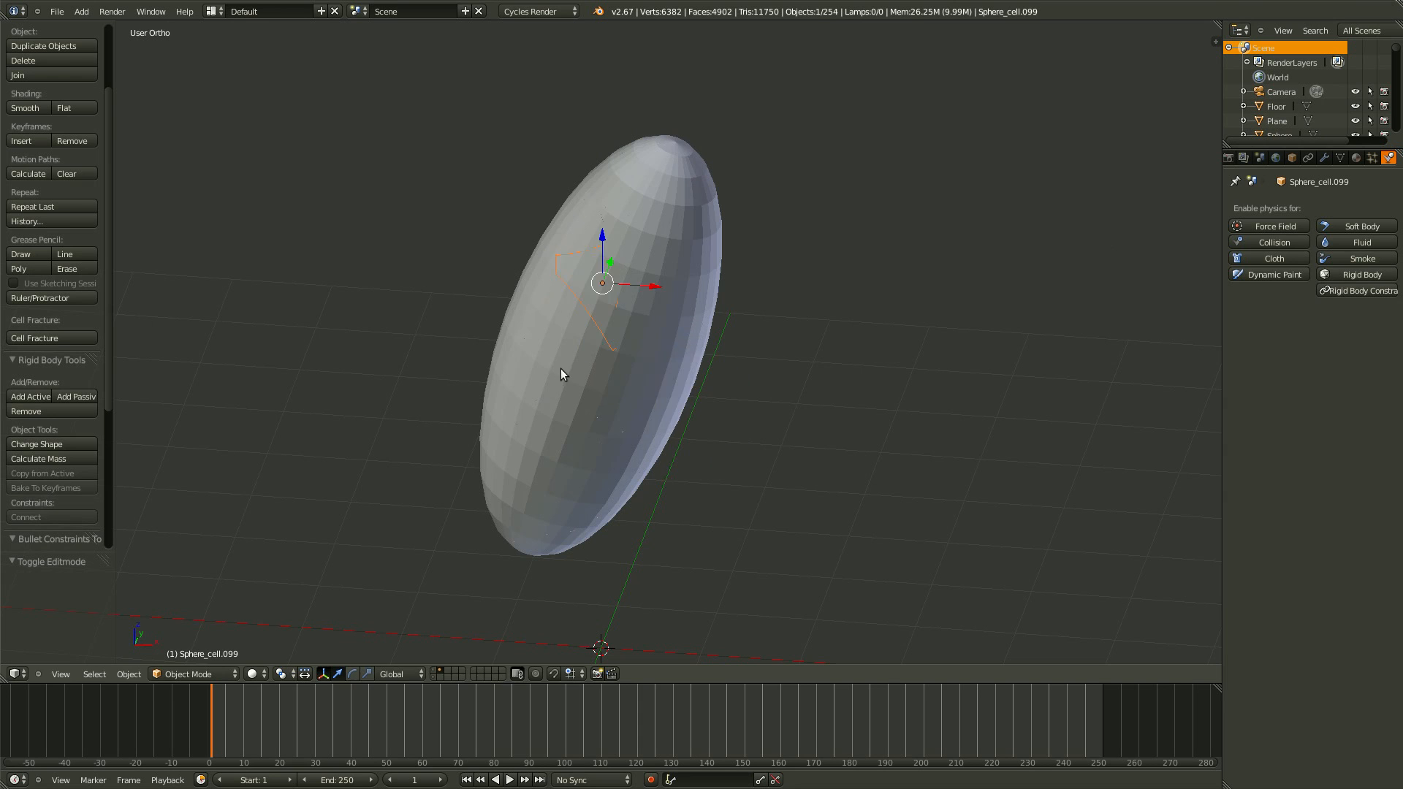
Pull single shards out of the fractured sphere's lower end to inspect them, cancelling each move.
{"action": "right_click", "coordinate": [555, 380]}
{"action": "middle_click_drag", "start_coordinate": [555, 380], "coordinate": [547, 424]}
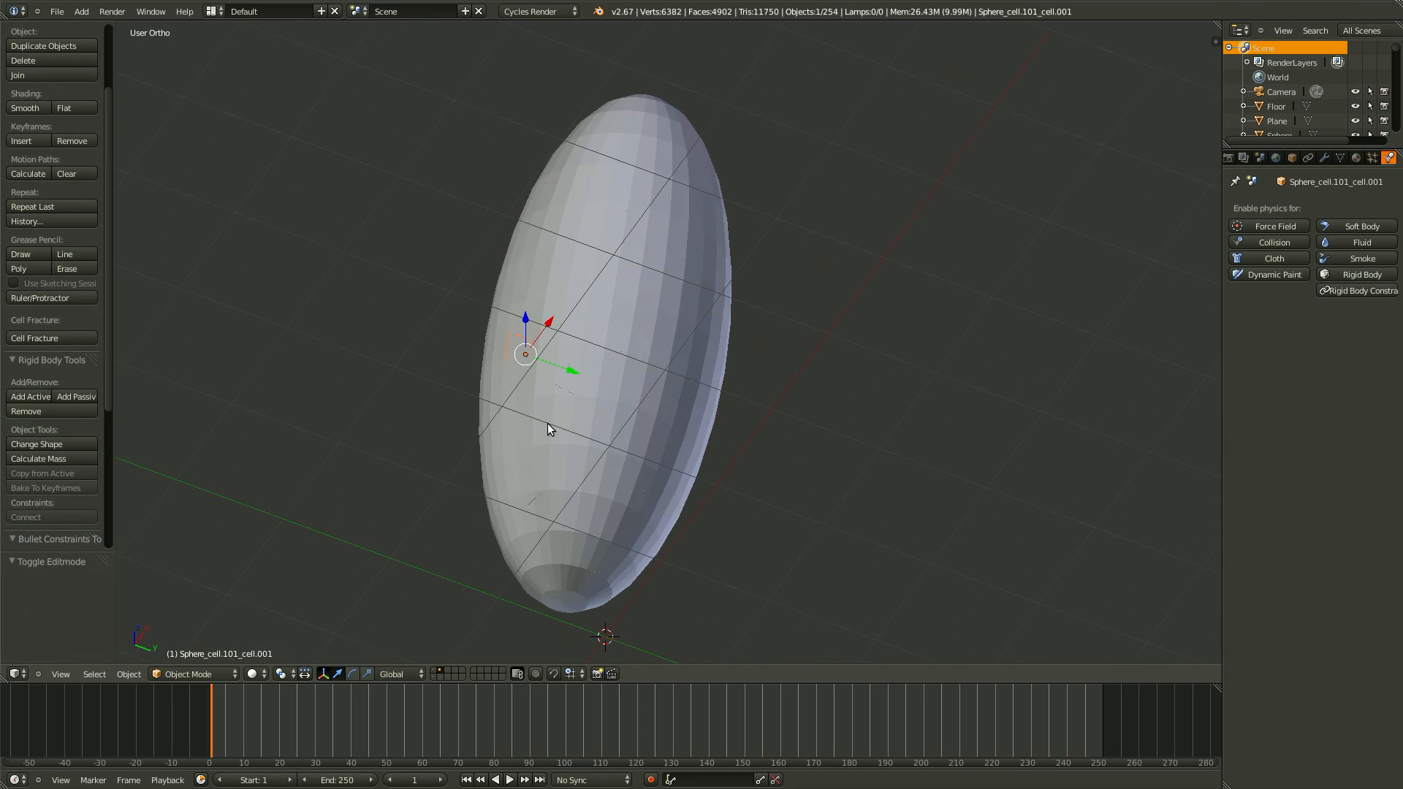
{"action": "middle_click_drag", "start_coordinate": [568, 548], "coordinate": [510, 376], "text": "shift"}
{"action": "scroll", "coordinate": [584, 388], "scroll_direction": "up", "scroll_amount": 3}
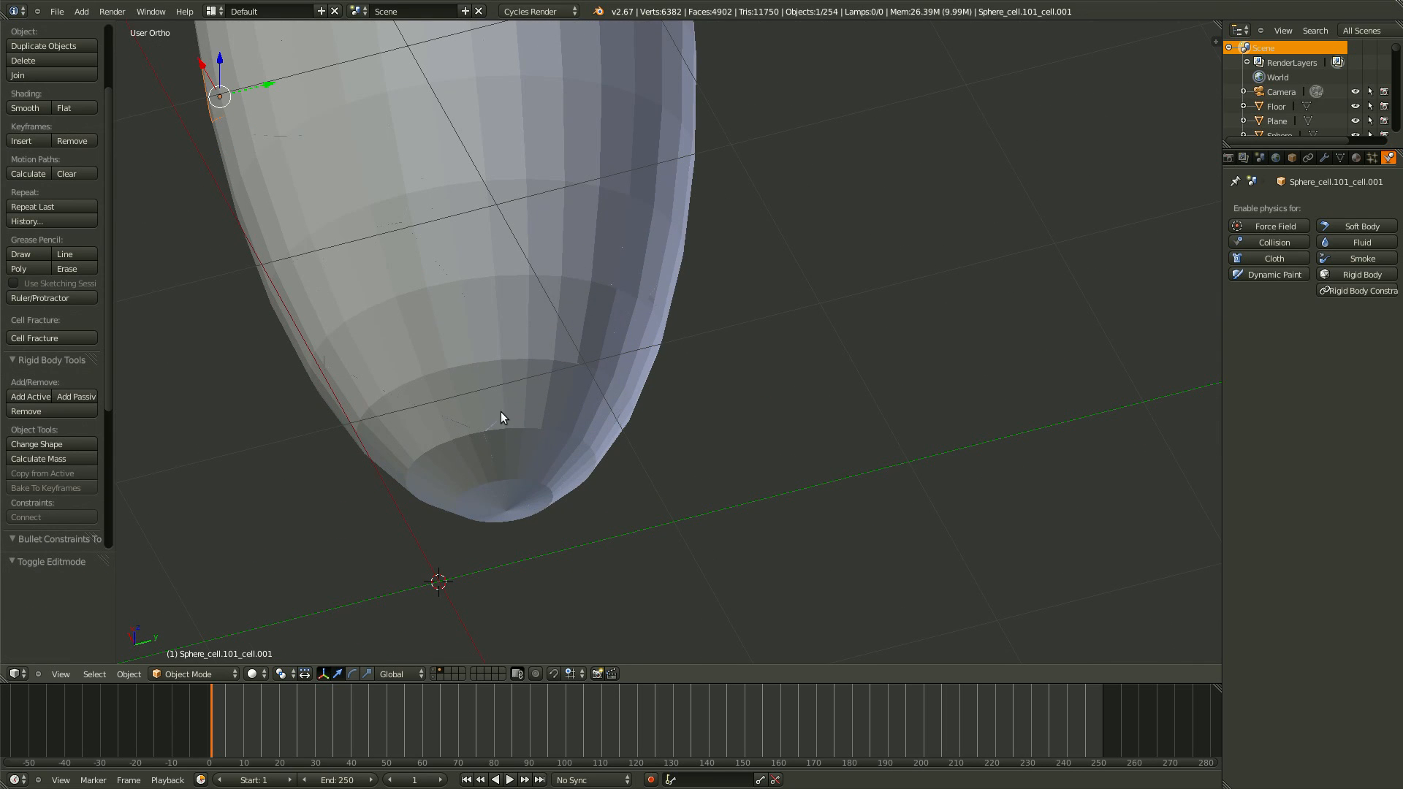
{"action": "right_click", "coordinate": [501, 411]}
{"action": "key", "text": "g"}
{"action": "key", "text": "Escape"}
{"action": "right_click", "coordinate": [521, 449]}
{"action": "key", "text": "g"}
{"action": "key", "text": "Escape"}
{"action": "right_click", "coordinate": [443, 499]}
{"action": "key", "text": "g"}
{"action": "key", "text": "Escape"}
{"action": "key", "text": "g"}
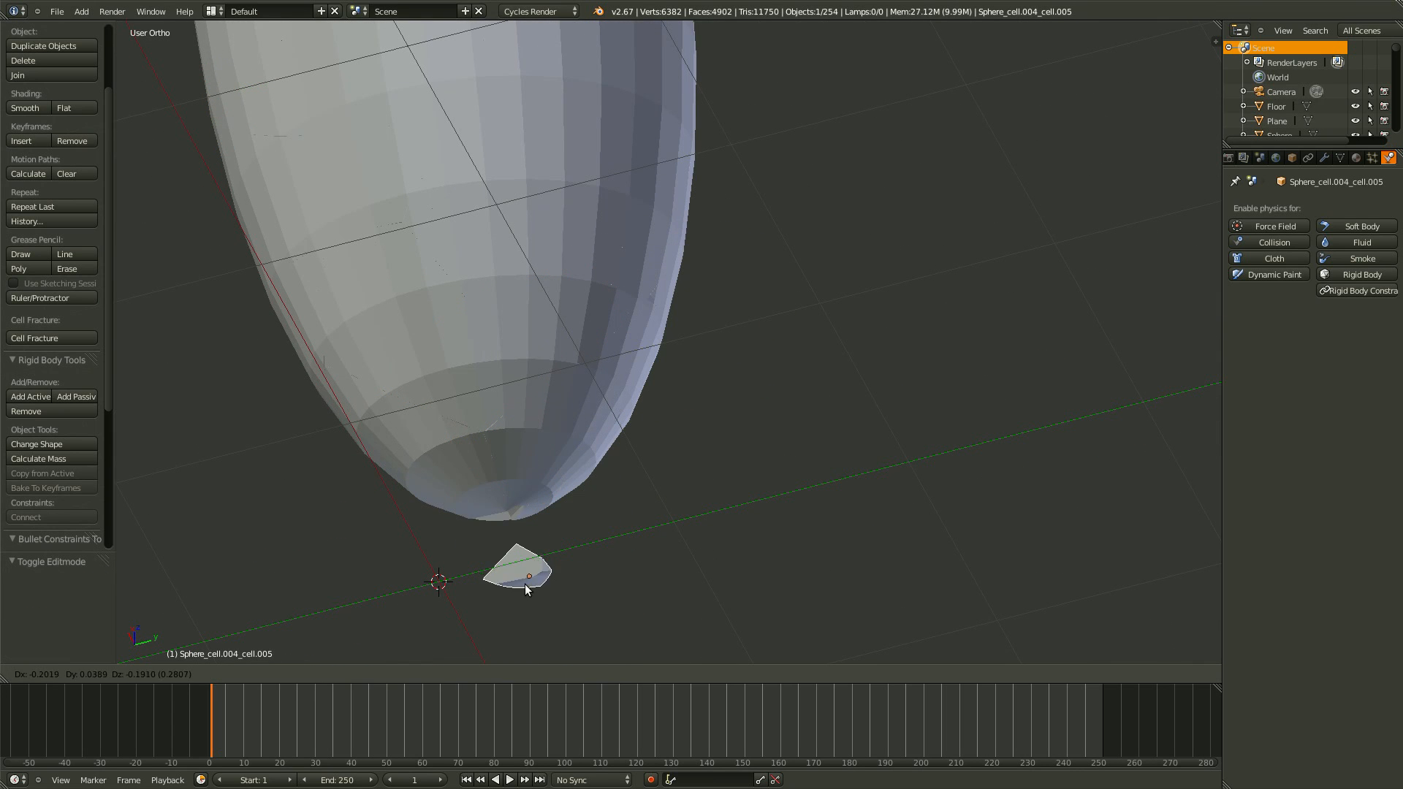
{"action": "key", "text": "Escape"}
{"action": "key", "text": "g"}
{"action": "key", "text": "Escape"}
Inspect the fractured sphere's tip from below by test-moving the shard at its very end, cancelling the move.
{"action": "right_click", "coordinate": [554, 484]}
{"action": "scroll", "coordinate": [555, 484], "scroll_direction": "up", "scroll_amount": 2}
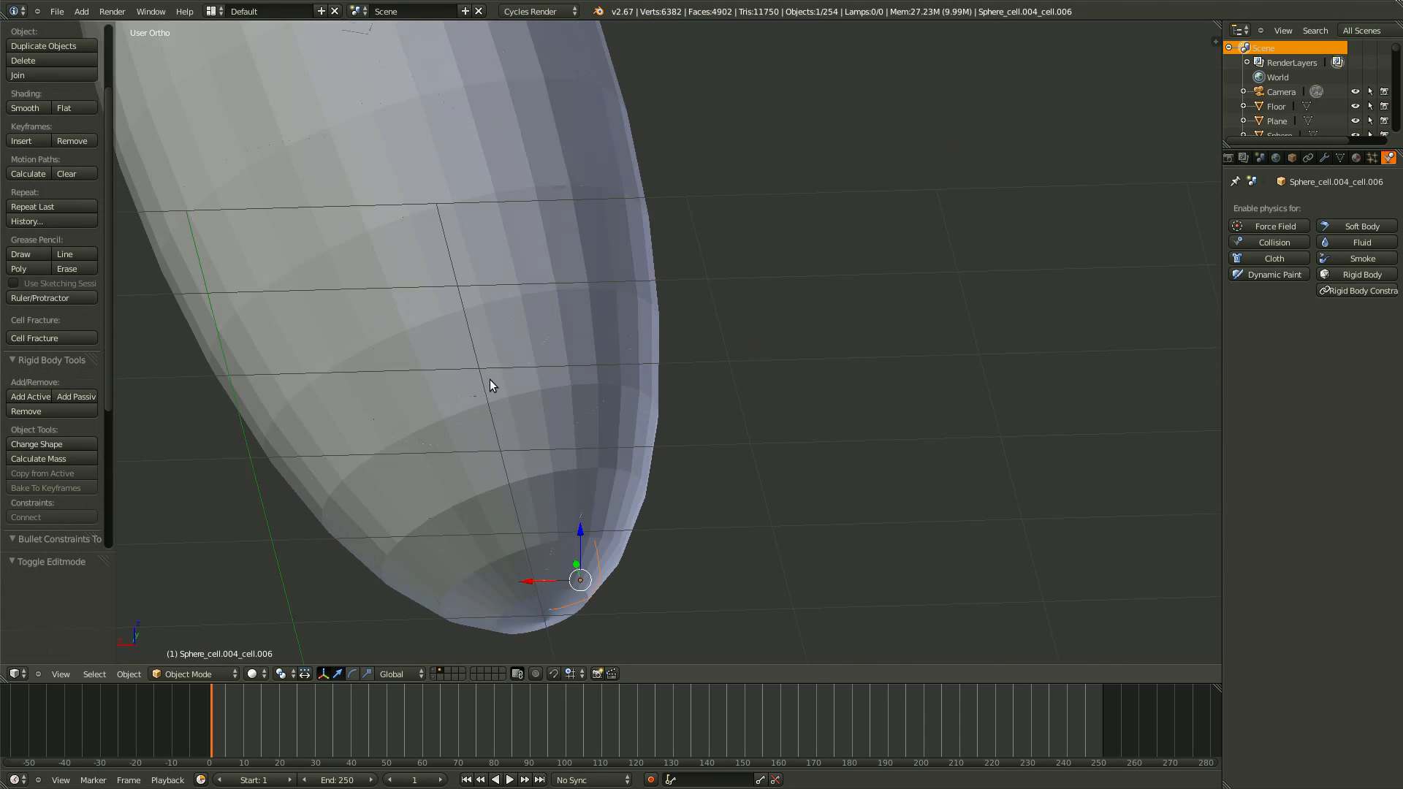
{"action": "scroll", "coordinate": [569, 498], "scroll_direction": "down", "scroll_amount": 3}
{"action": "middle_click_drag", "start_coordinate": [569, 498], "coordinate": [590, 257]}
{"action": "right_click", "coordinate": [409, 374]}
{"action": "key", "text": "g"}
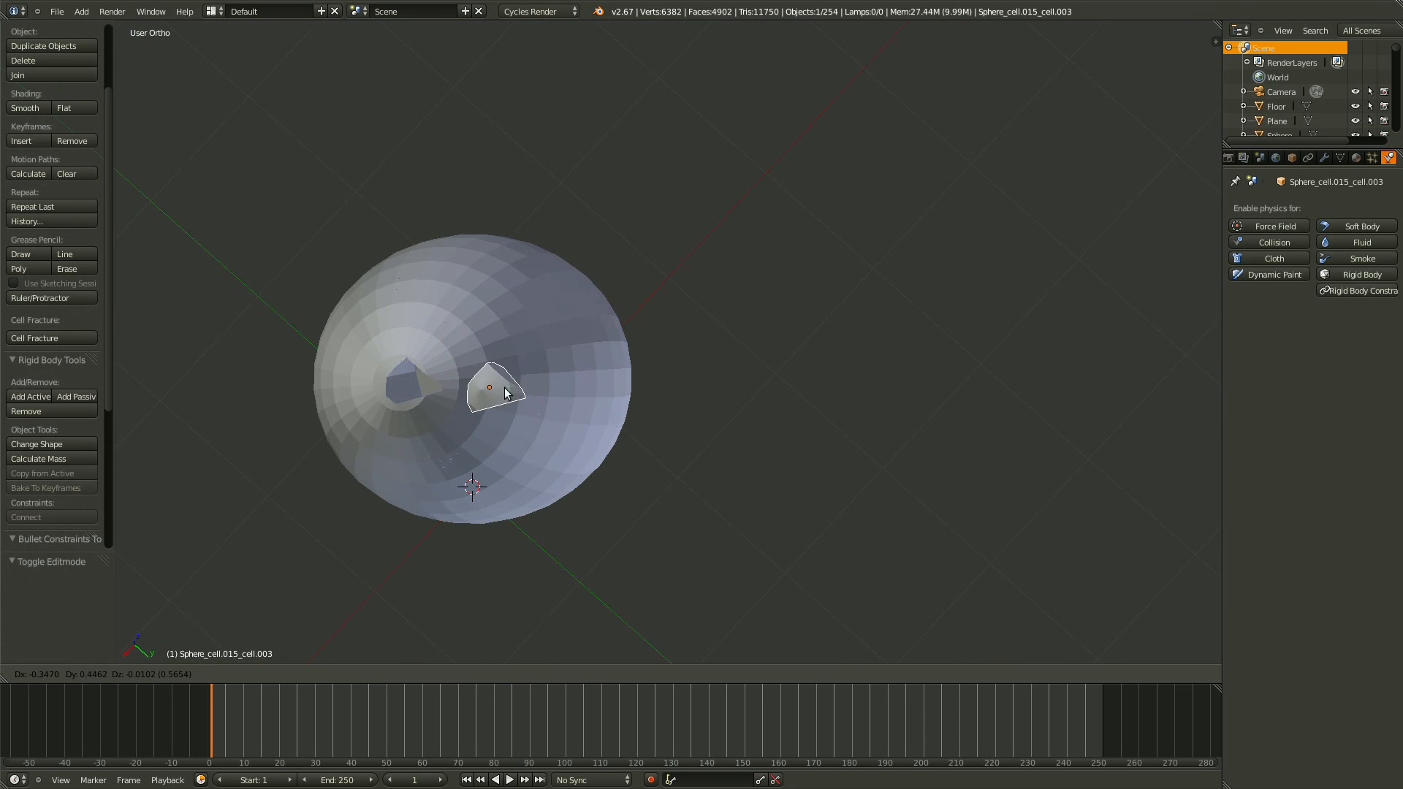
{"action": "key", "text": "Escape"}
{"action": "middle_click_drag", "start_coordinate": [489, 358], "coordinate": [717, 326]}
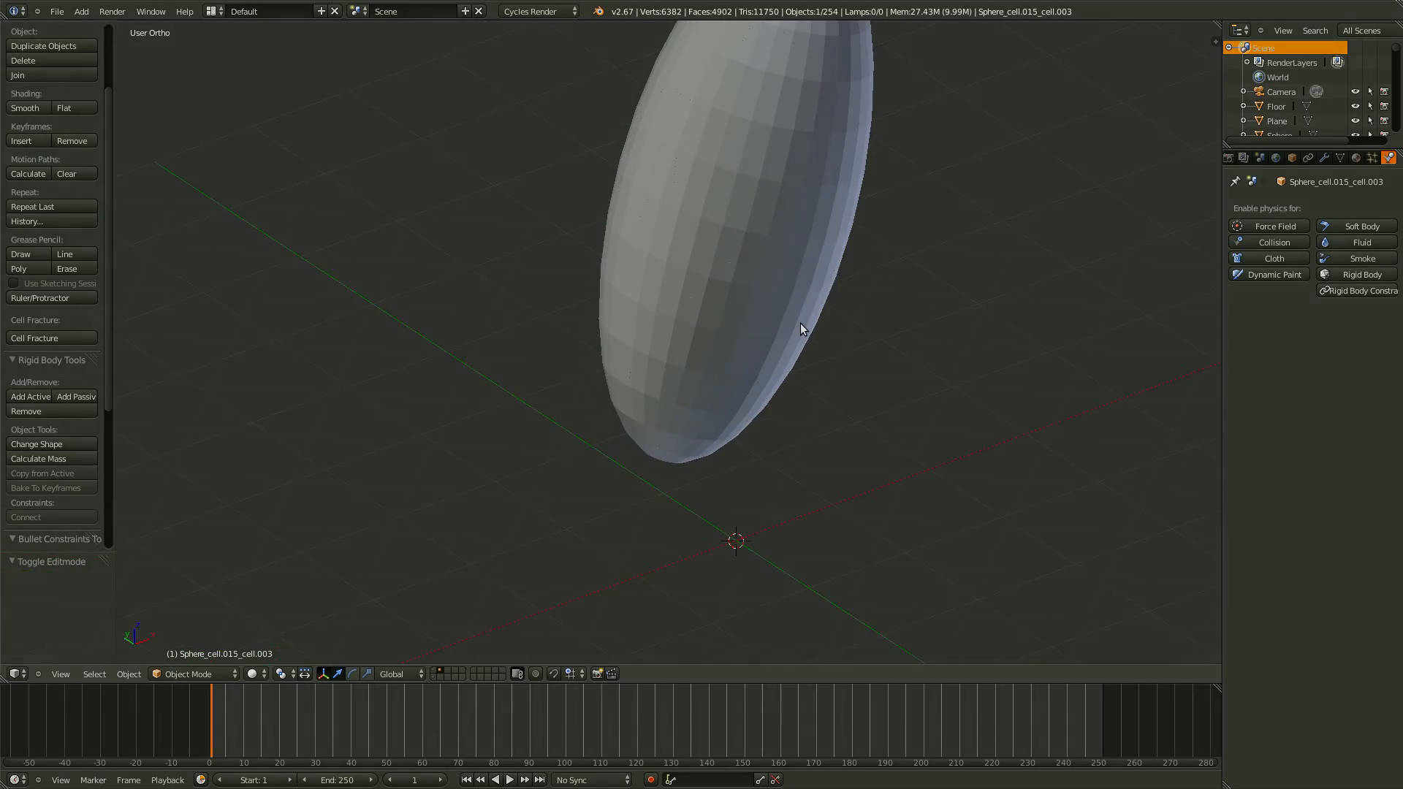
{"action": "middle_click_drag", "start_coordinate": [717, 326], "coordinate": [801, 332]}
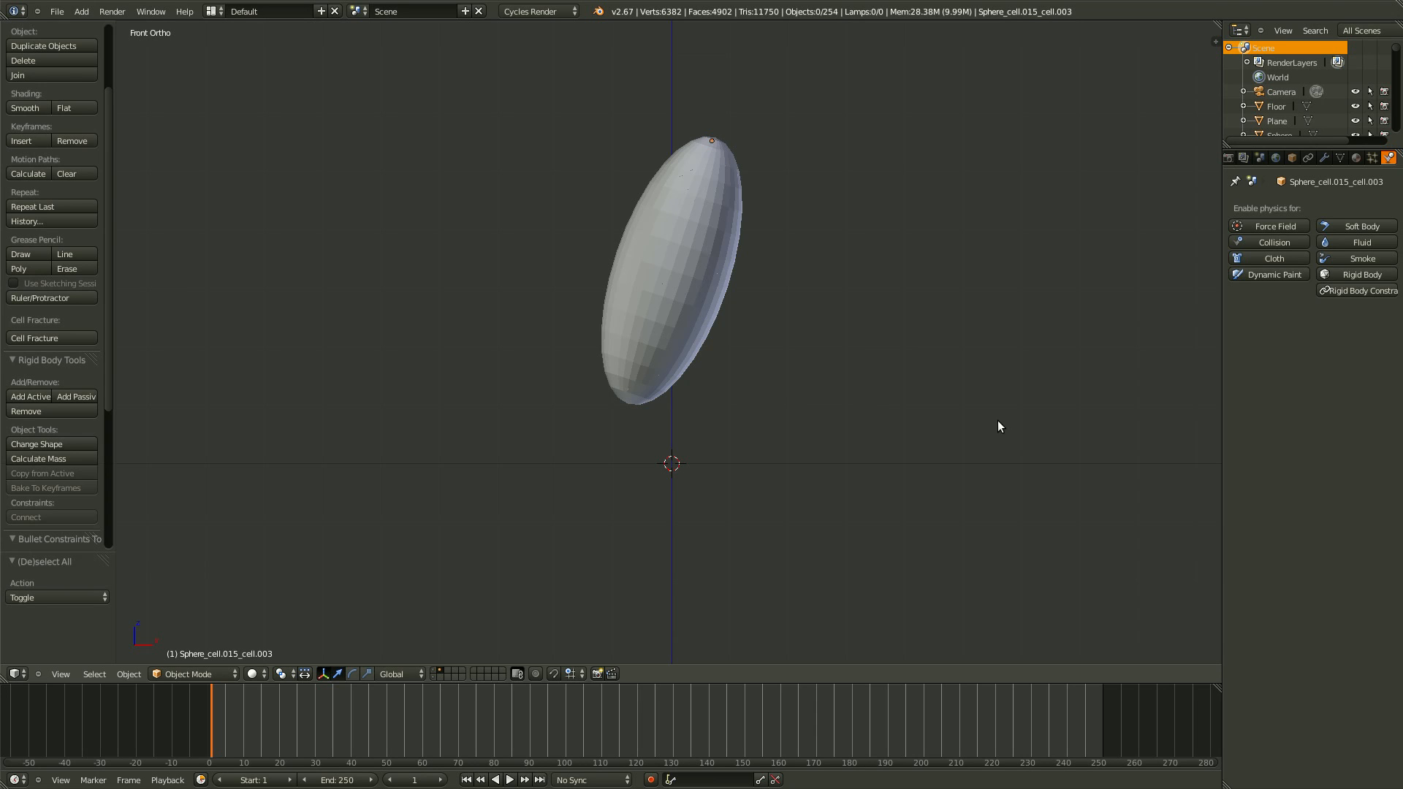
Display the fractured sphere as wireframe and box-select all of its shards.
{"action": "key", "text": "z"}
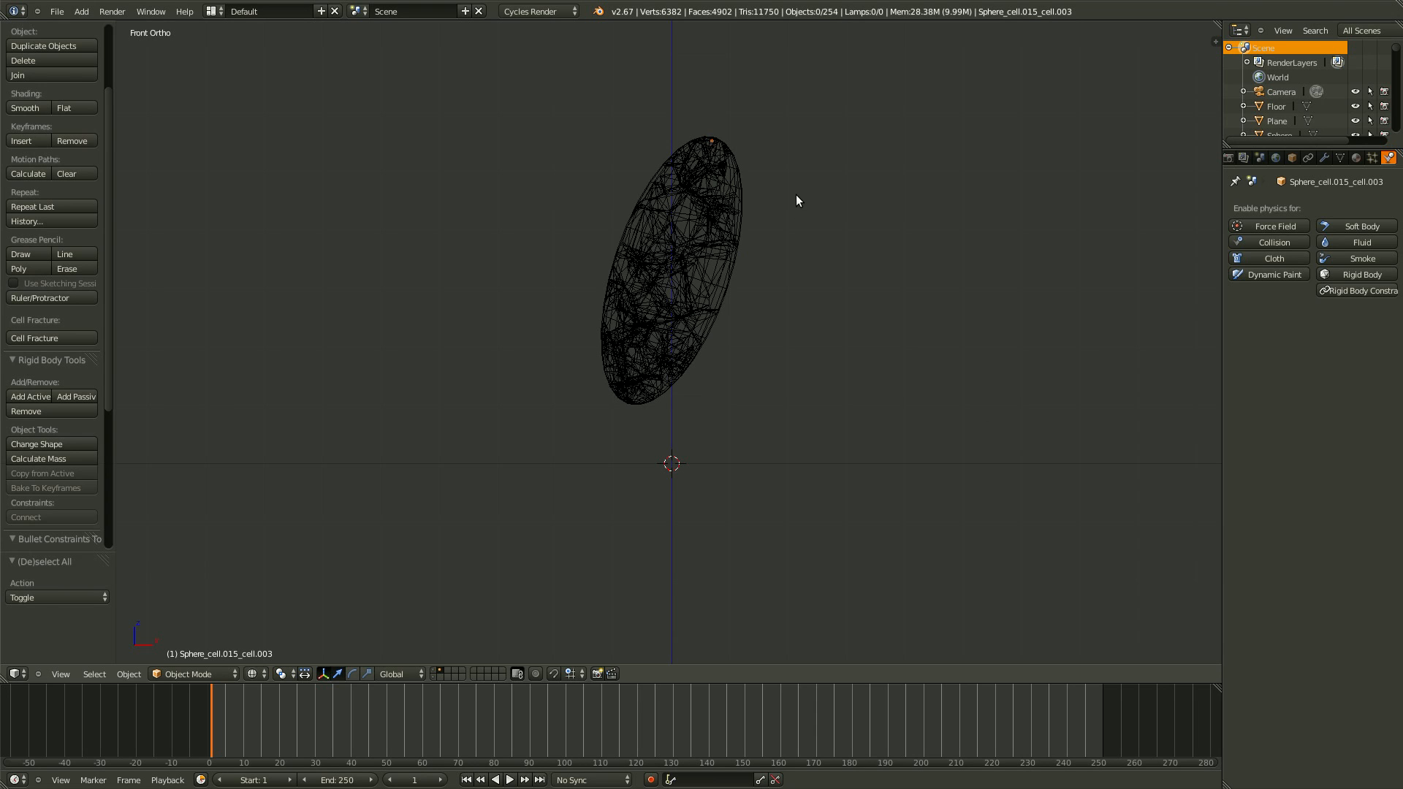
{"action": "key", "text": "b"}
{"action": "left_click_drag", "start_coordinate": [812, 115], "coordinate": [542, 423]}
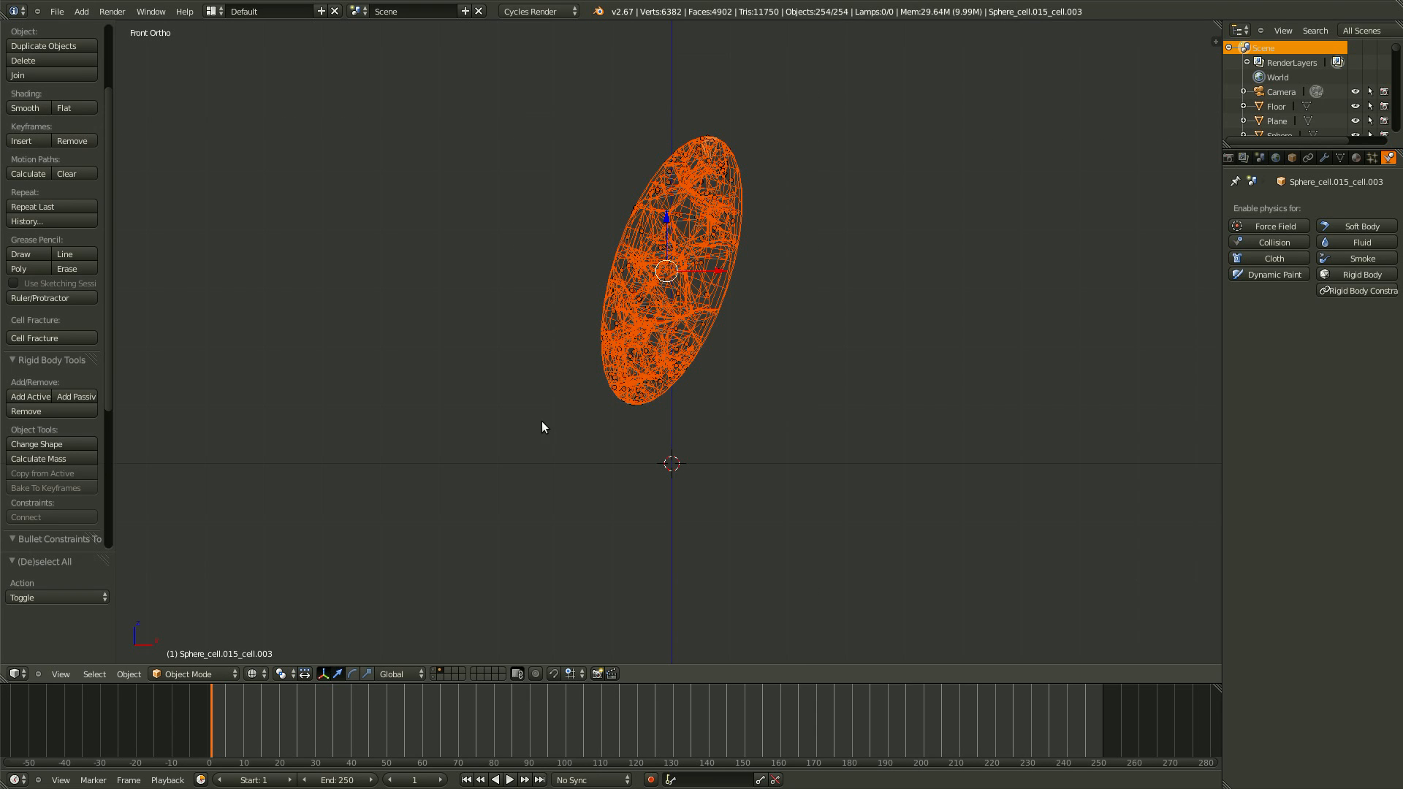
Create a new group from the selected shards and name it Shards.
{"action": "key", "text": "ctrl+g"}
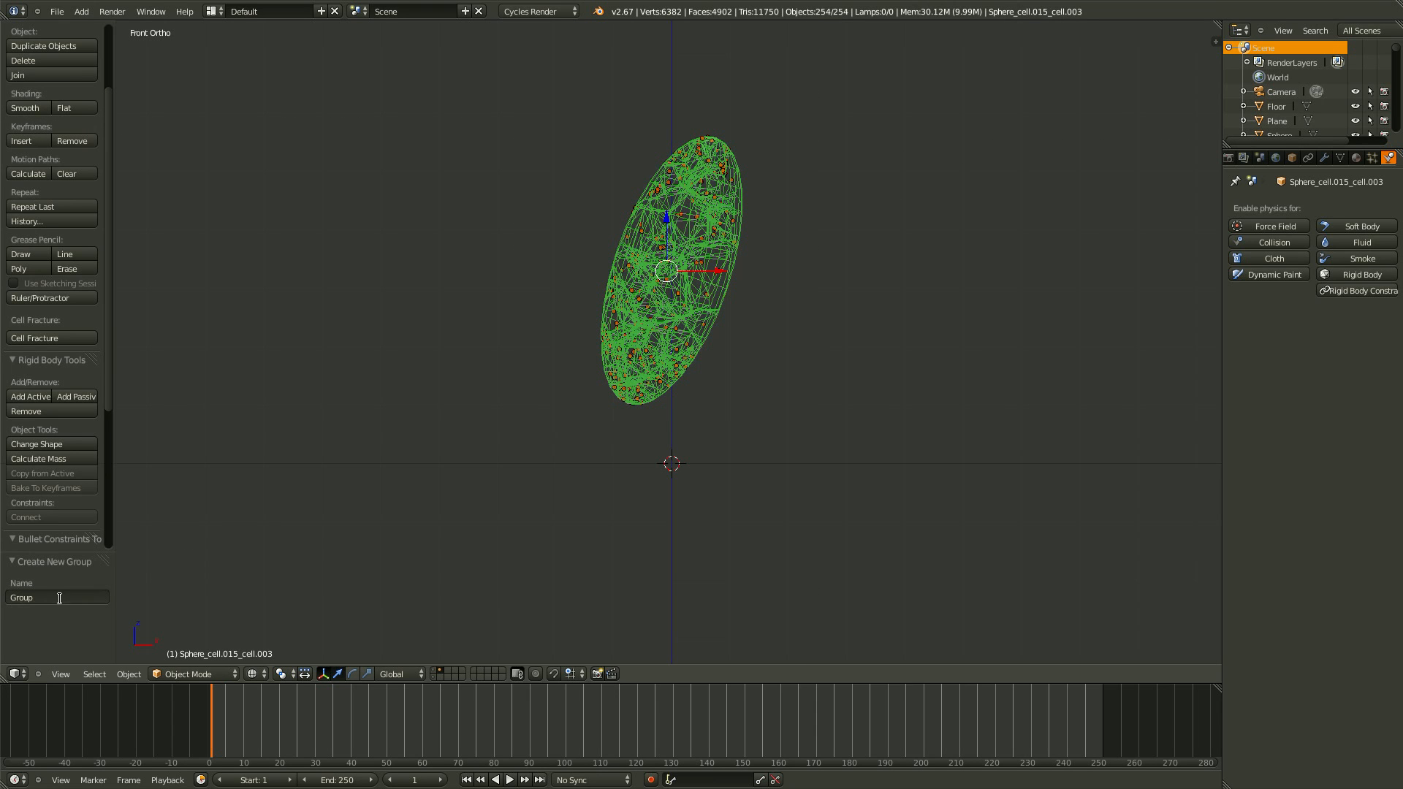
{"action": "left_click", "coordinate": [62, 592]}
{"action": "type", "text": "Shards"}
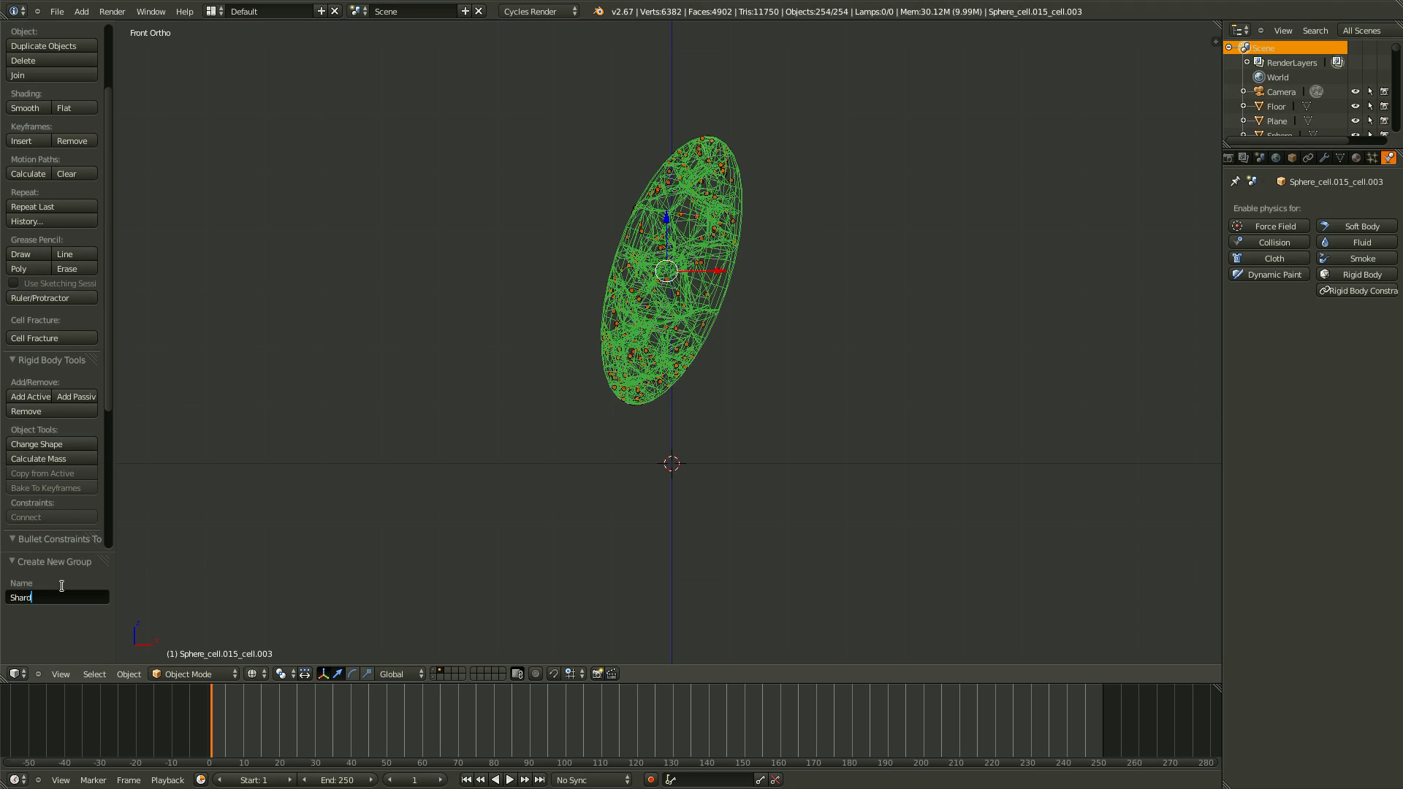
{"action": "key", "text": "Return"}
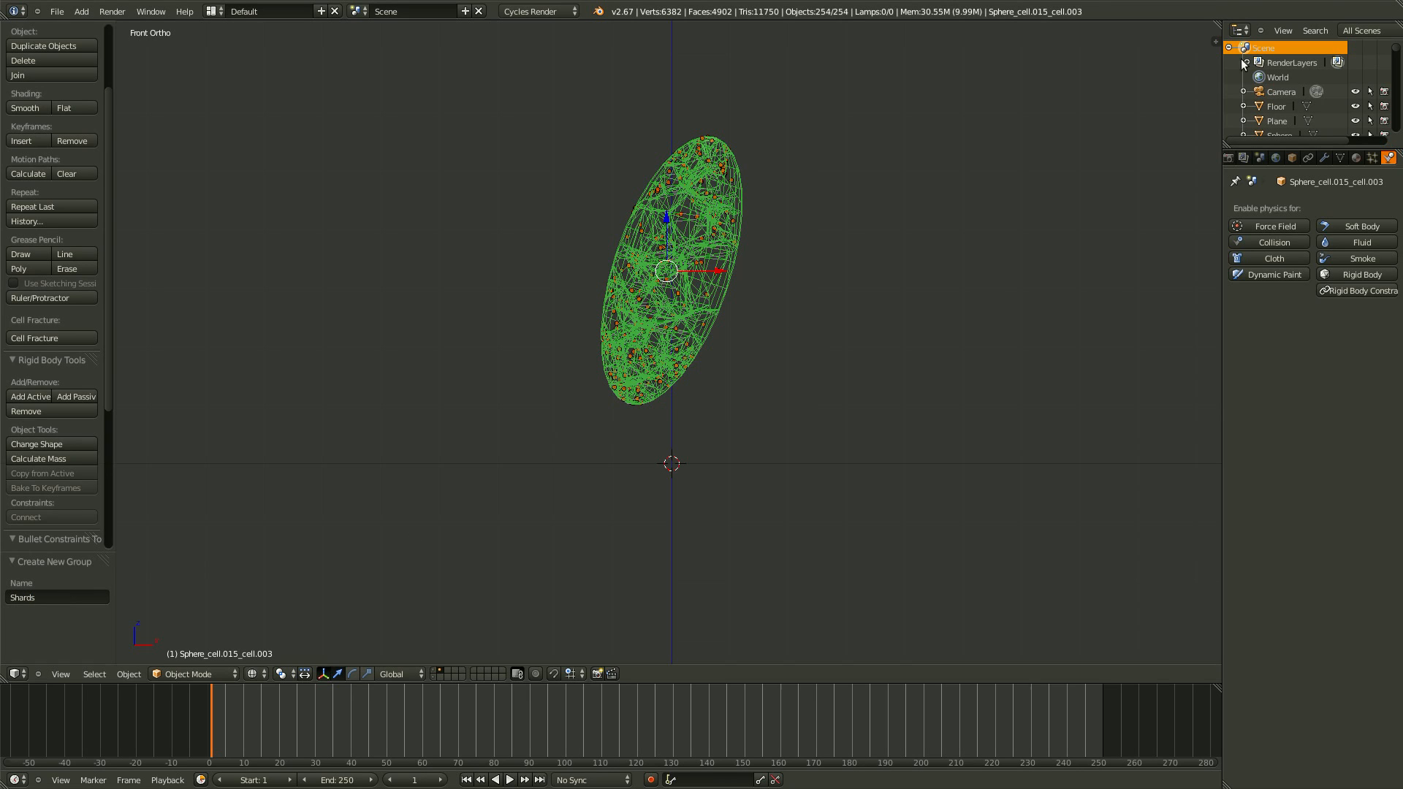
{"action": "scroll", "coordinate": [1292, 36], "scroll_direction": "down", "scroll_amount": 2}
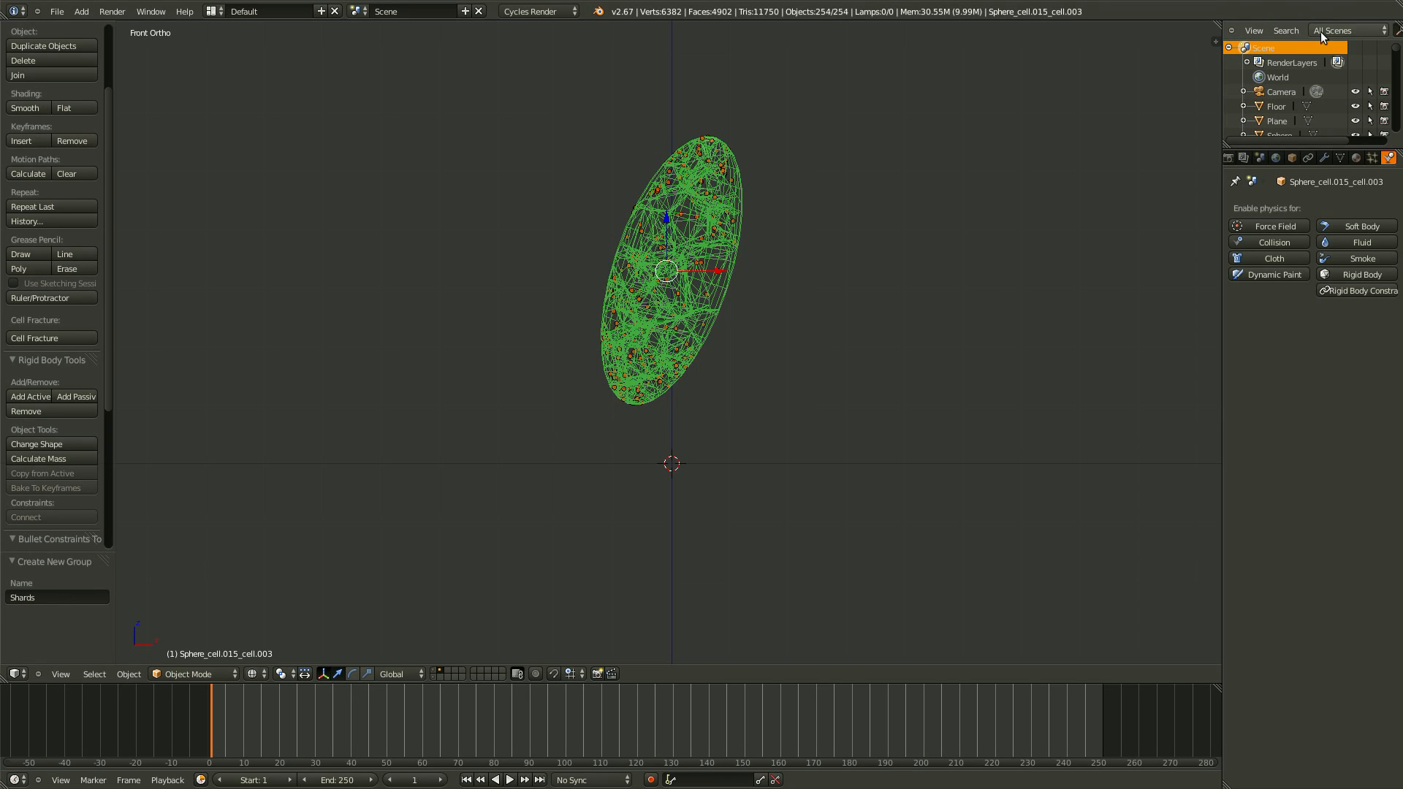
List the scene's groups in the outliner and make all the selected shards active rigid bodies.
{"action": "left_click", "coordinate": [1342, 33]}
{"action": "left_click", "coordinate": [1312, 142]}
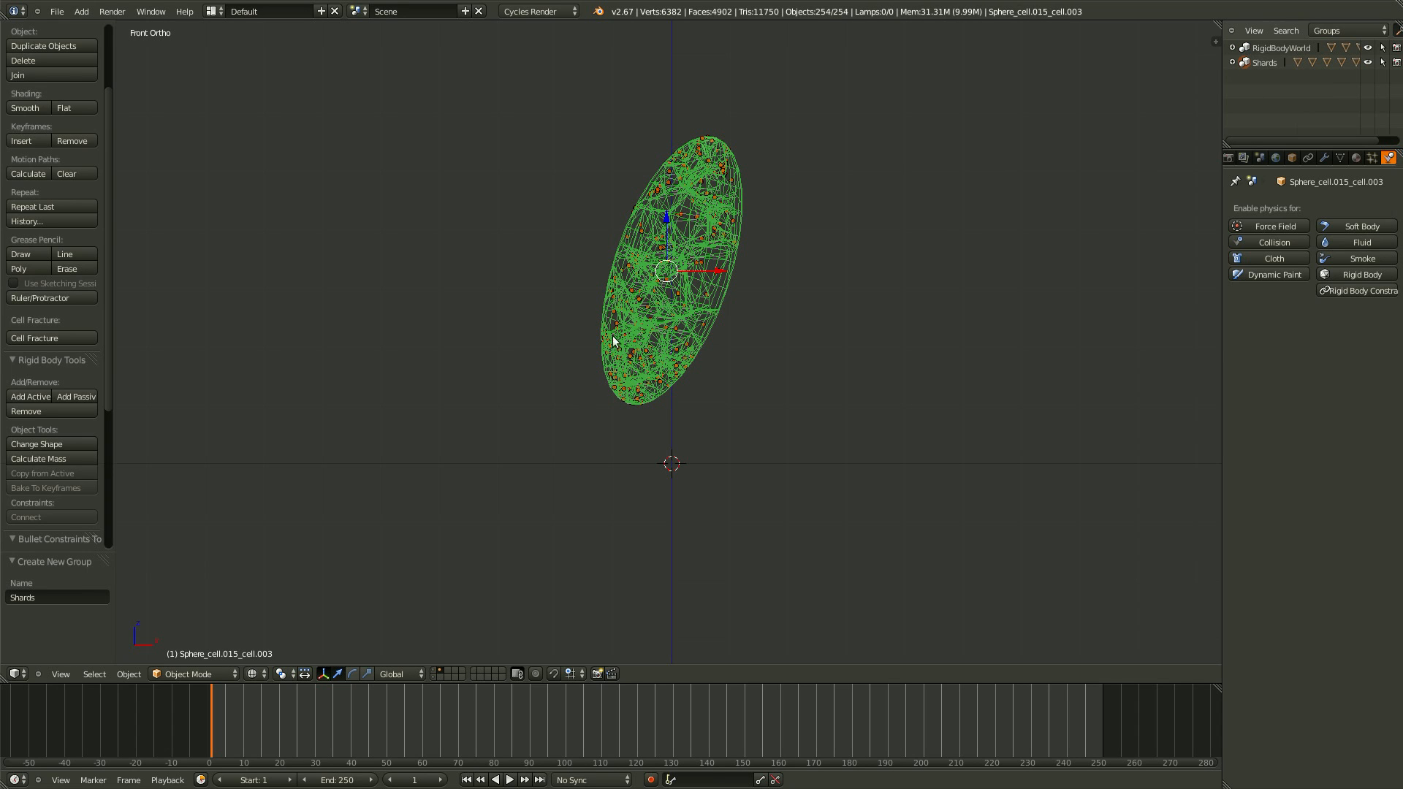
{"action": "left_click", "coordinate": [26, 397]}
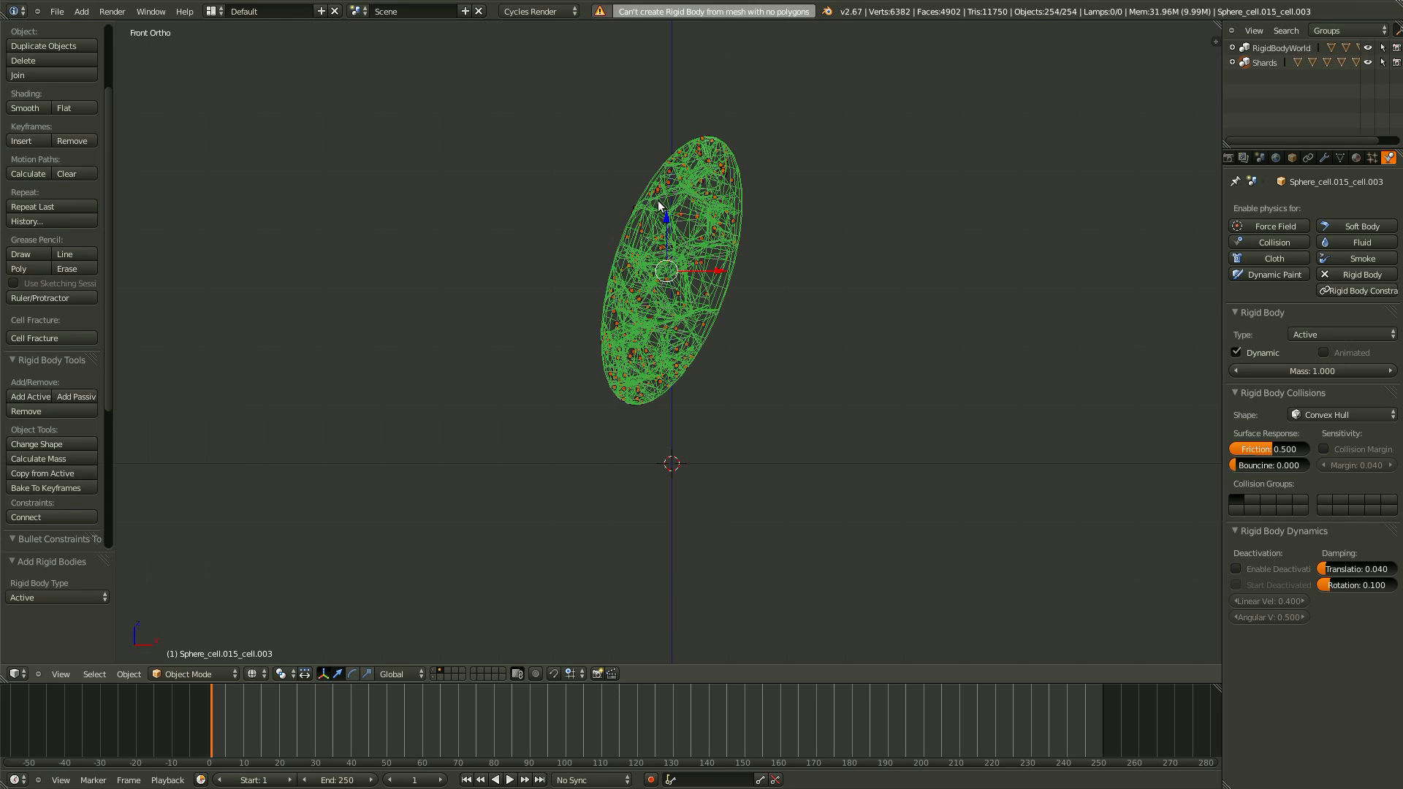
Play the rigid body simulation of the shards in the front view, then stop playback.
{"action": "middle_click_drag", "start_coordinate": [669, 219], "coordinate": [740, 329]}
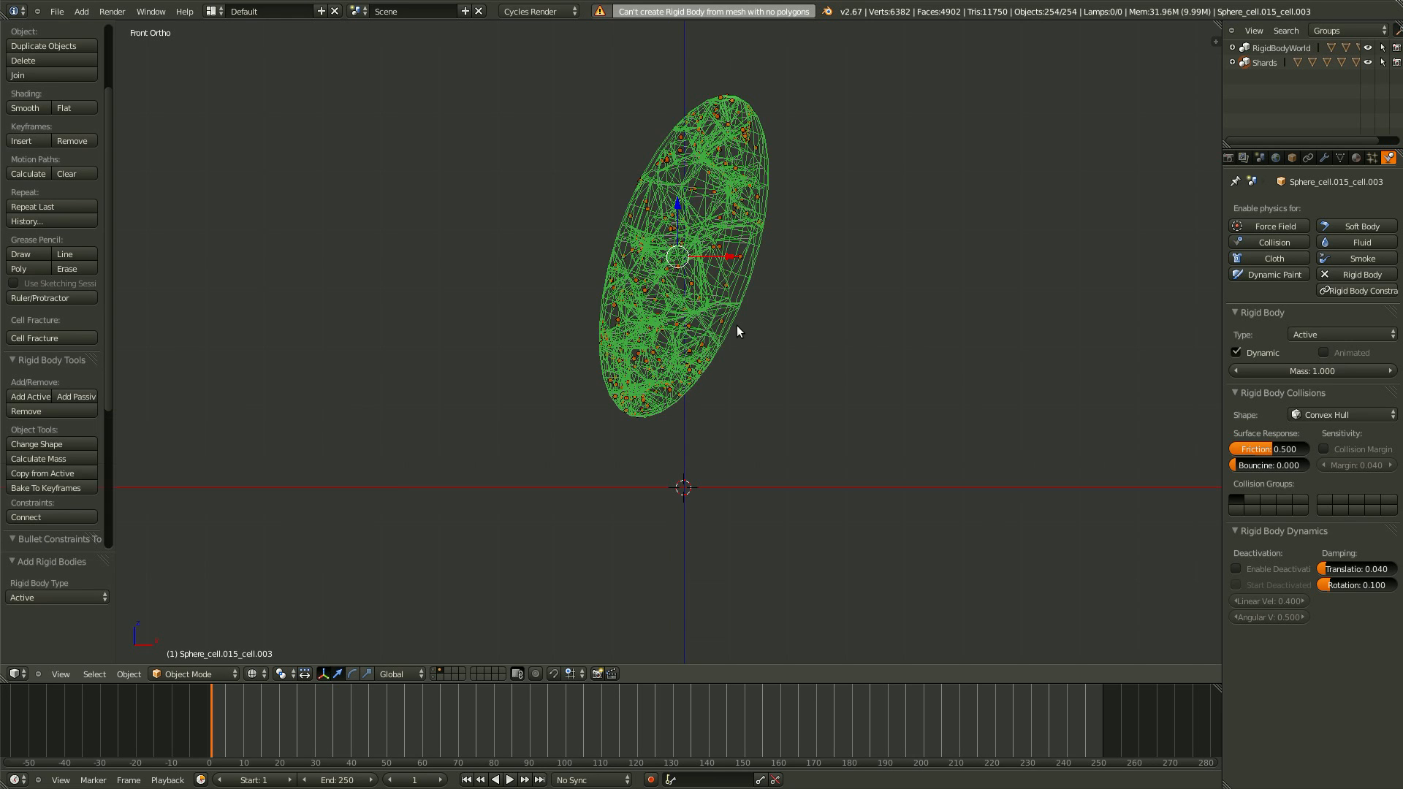
{"action": "scroll", "coordinate": [702, 263], "scroll_direction": "up", "scroll_amount": 4}
{"action": "middle_click_drag", "start_coordinate": [701, 245], "coordinate": [698, 342]}
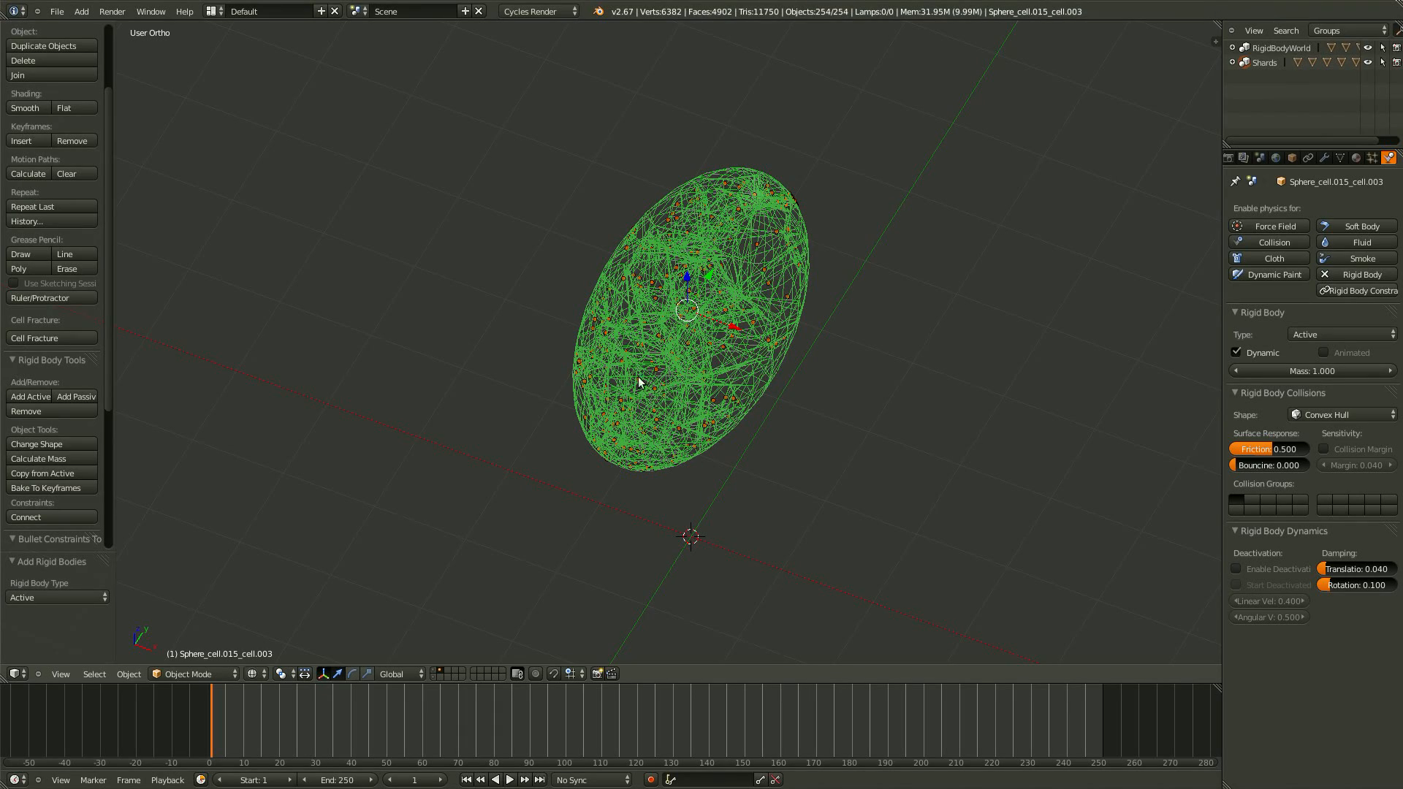
{"action": "middle_click_drag", "start_coordinate": [636, 464], "coordinate": [733, 387]}
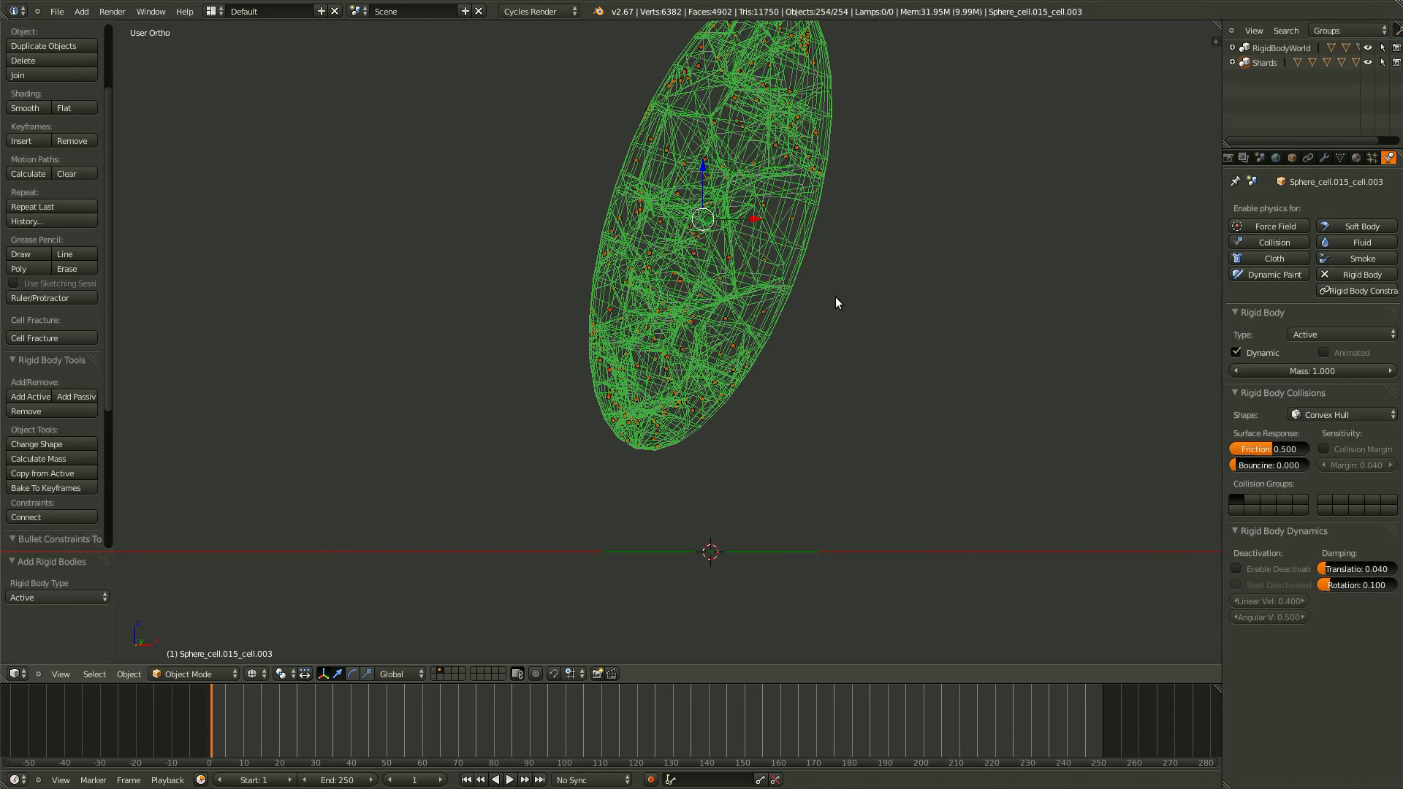
{"action": "key", "text": "KP_1"}
{"action": "key", "text": "alt+a"}
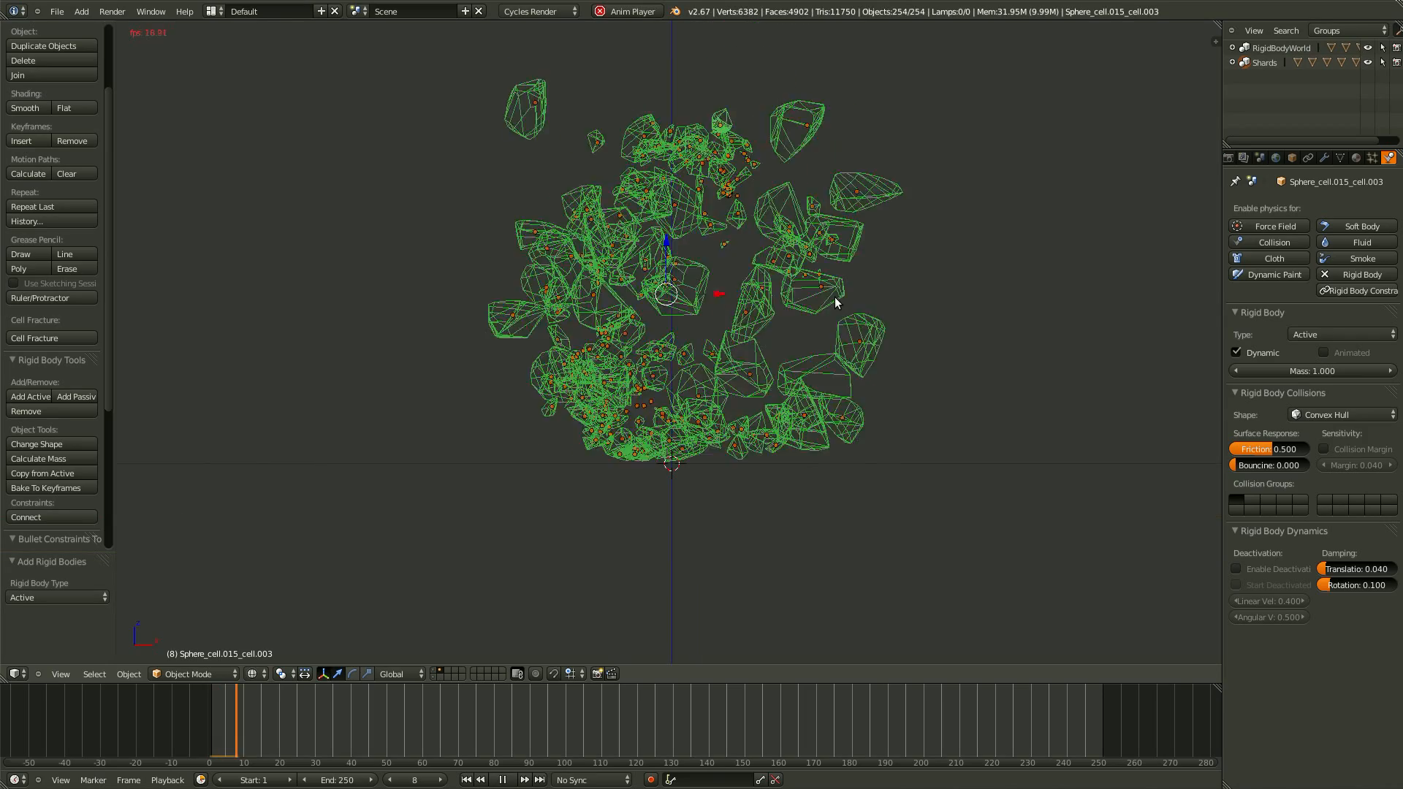
{"action": "middle_click_drag", "start_coordinate": [694, 402], "coordinate": [754, 427]}
{"action": "key", "text": "alt+a"}
Circle-select the stray objects left hanging above the fallen shards and delete them.
{"action": "middle_click_drag", "start_coordinate": [718, 401], "coordinate": [727, 234]}
{"action": "key", "text": "a"}
{"action": "key", "text": "c"}
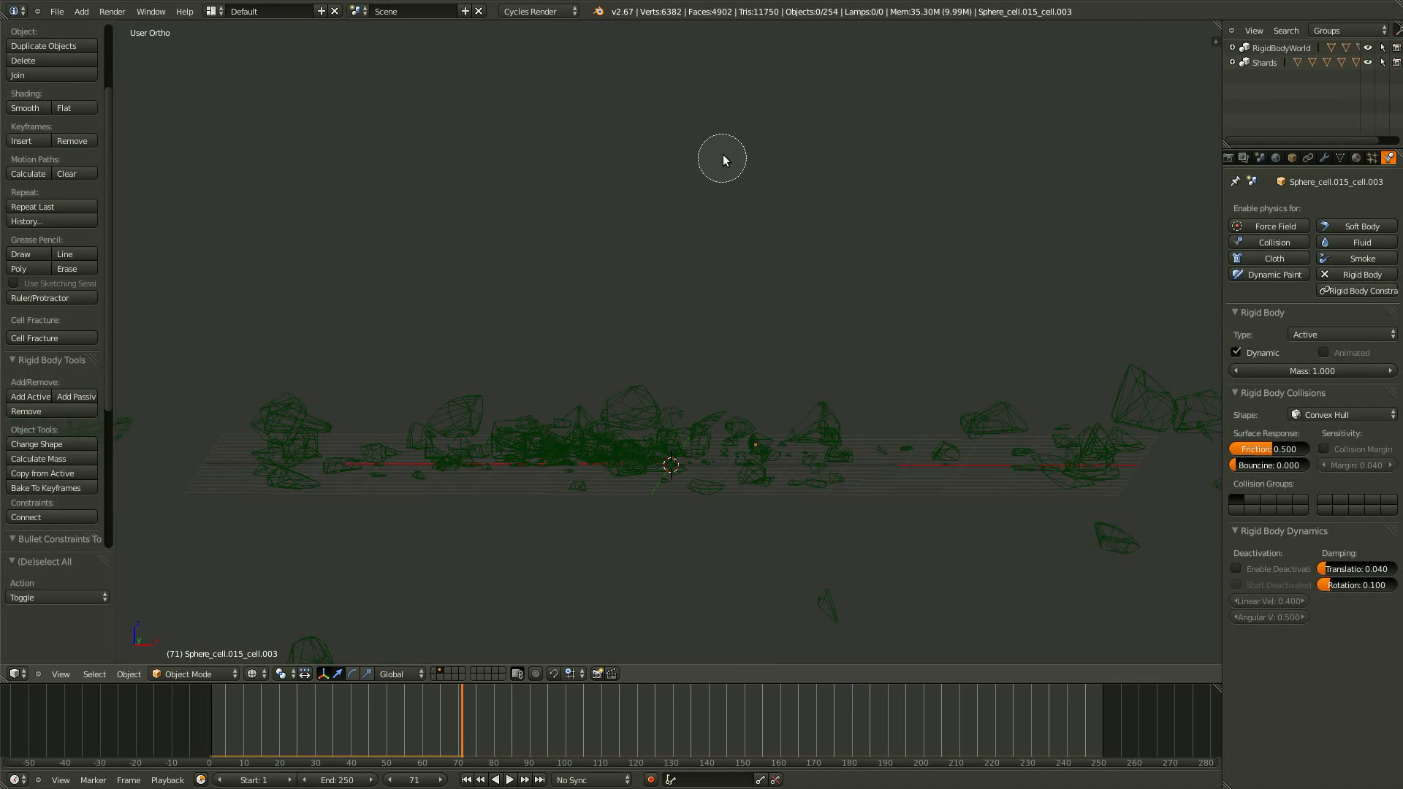
{"action": "left_click", "coordinate": [722, 157]}
{"action": "right_click", "coordinate": [724, 161]}
{"action": "key", "text": "x"}
{"action": "left_click", "coordinate": [701, 170]}
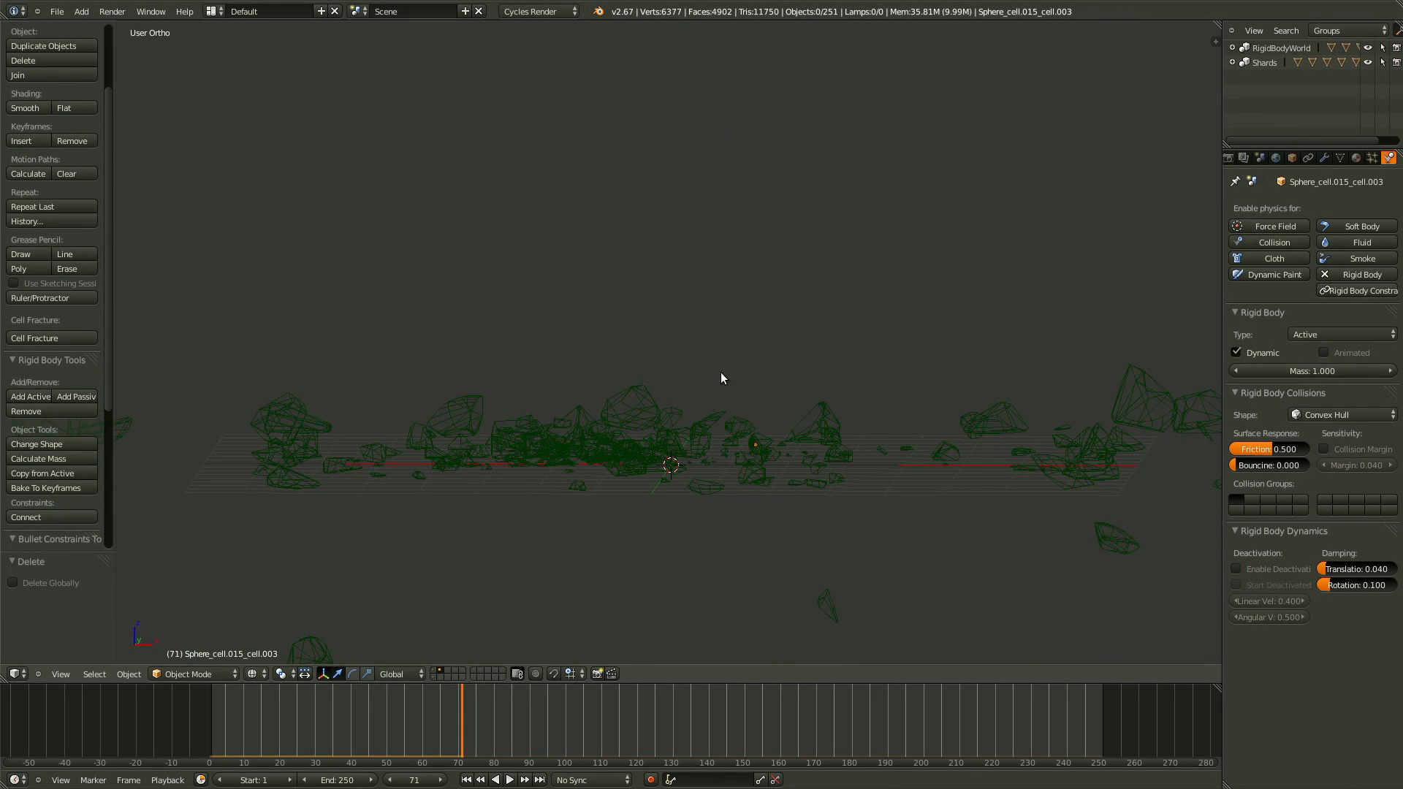
Select all remaining shards and rewind the simulation to frame 0.
{"action": "middle_click_drag", "start_coordinate": [706, 290], "coordinate": [954, 239]}
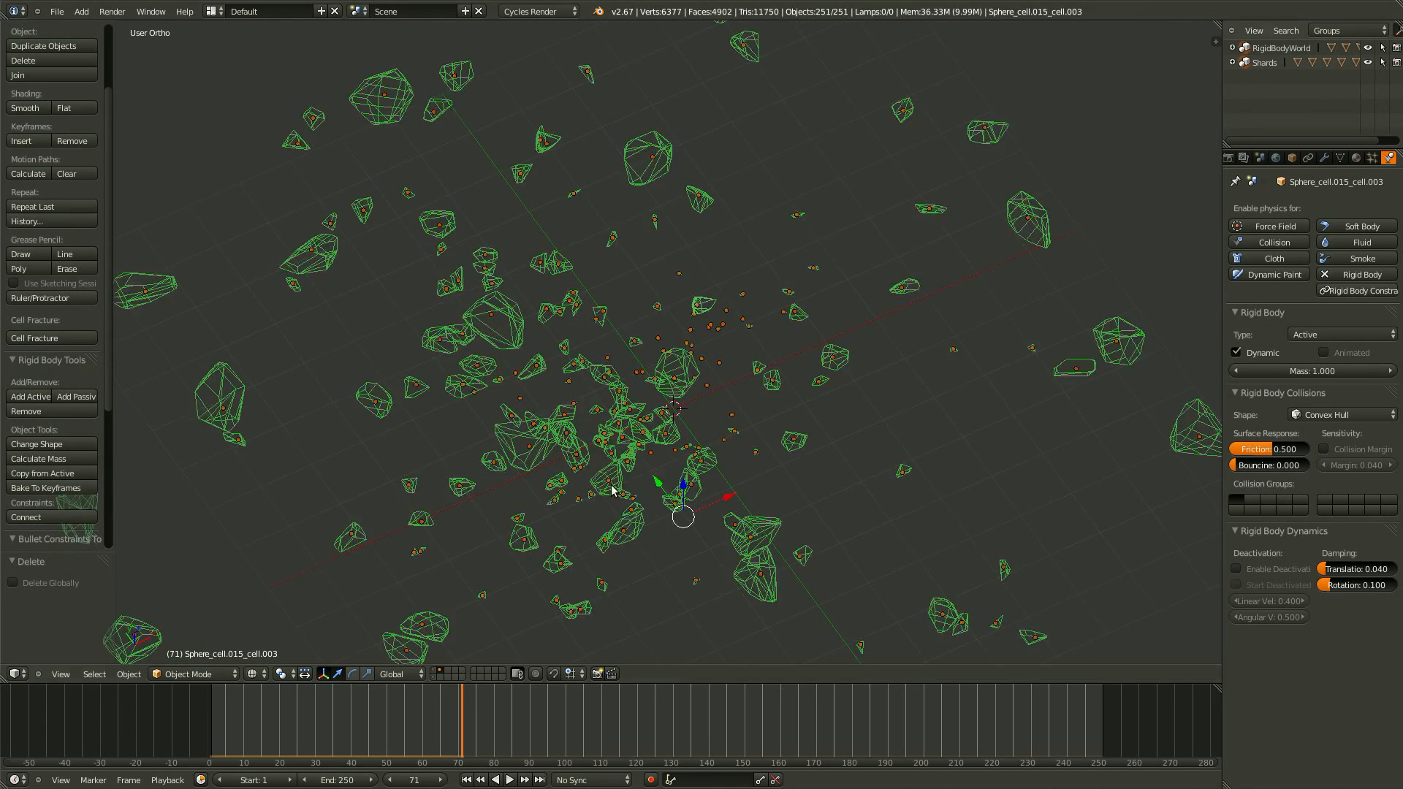
{"action": "middle_click_drag", "start_coordinate": [607, 628], "coordinate": [461, 658]}
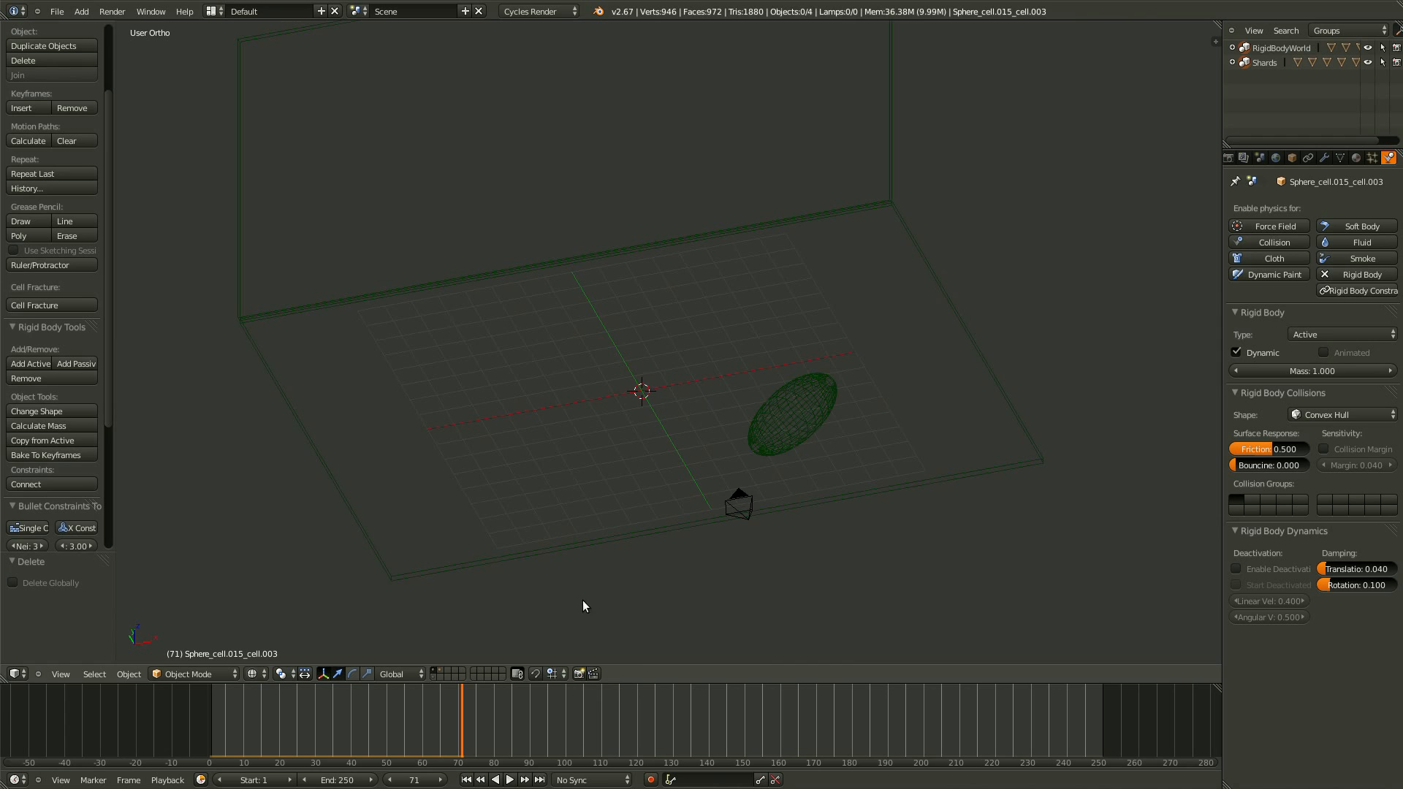
{"action": "middle_click_drag", "start_coordinate": [581, 599], "coordinate": [407, 722]}
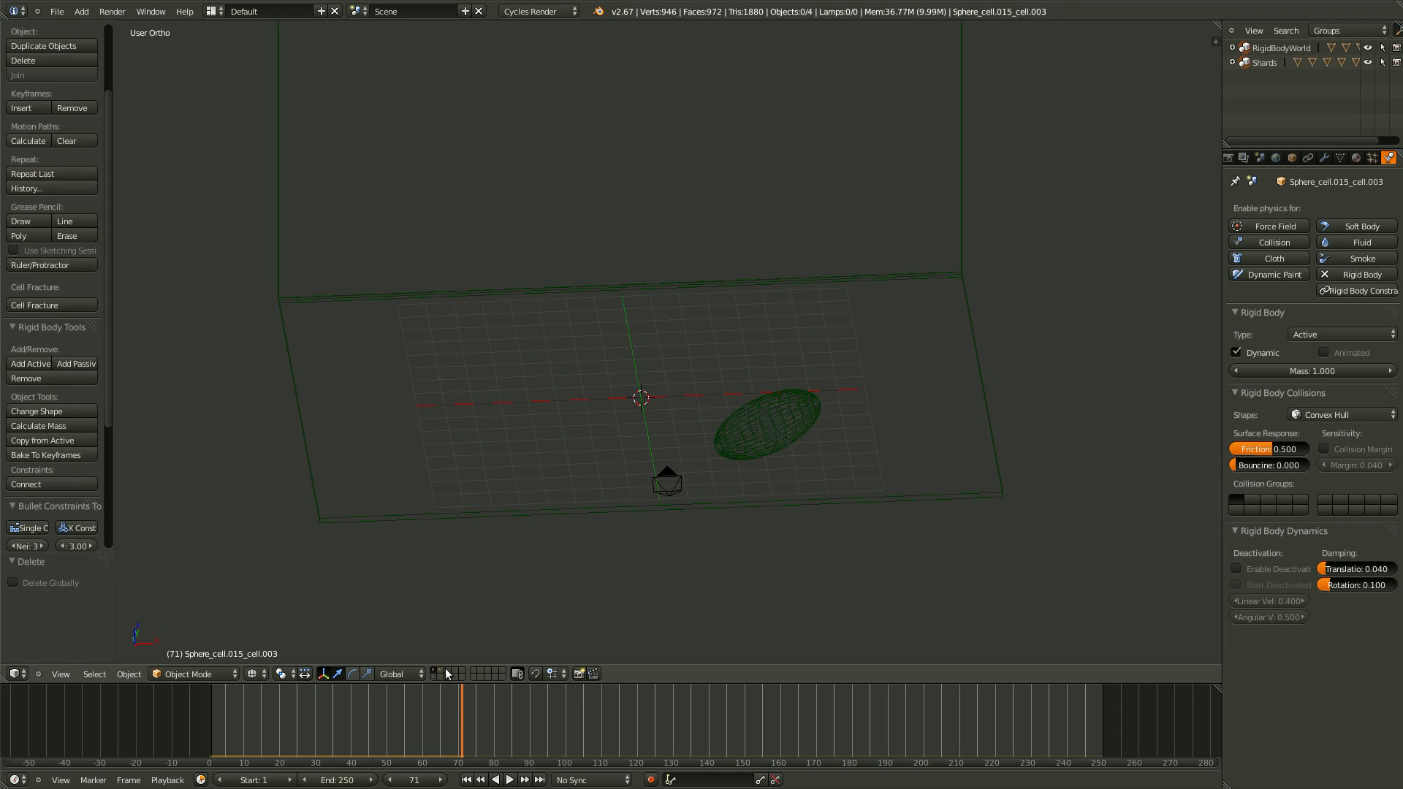
{"action": "left_click_drag", "start_coordinate": [424, 727], "coordinate": [183, 744]}
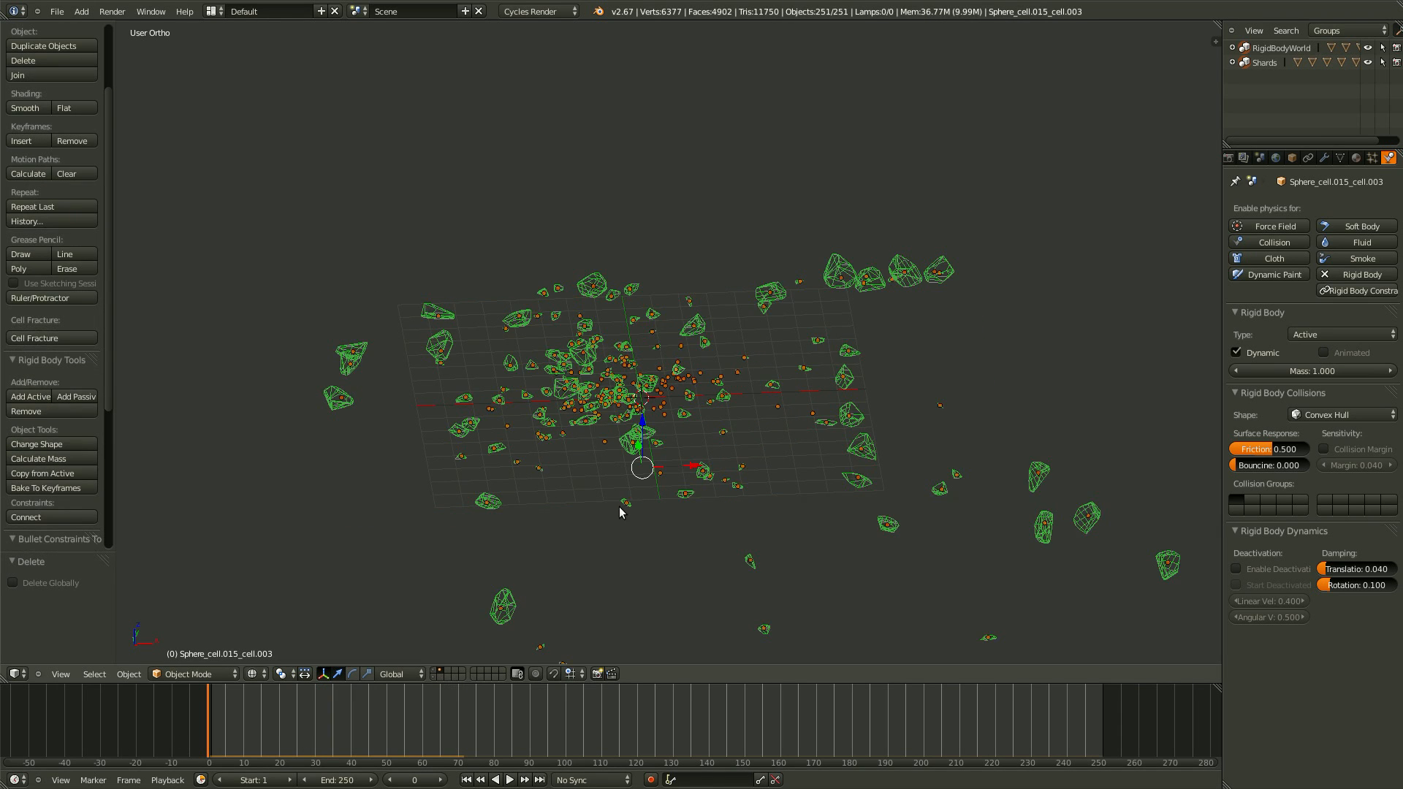
{"action": "left_click_drag", "start_coordinate": [378, 733], "coordinate": [129, 747]}
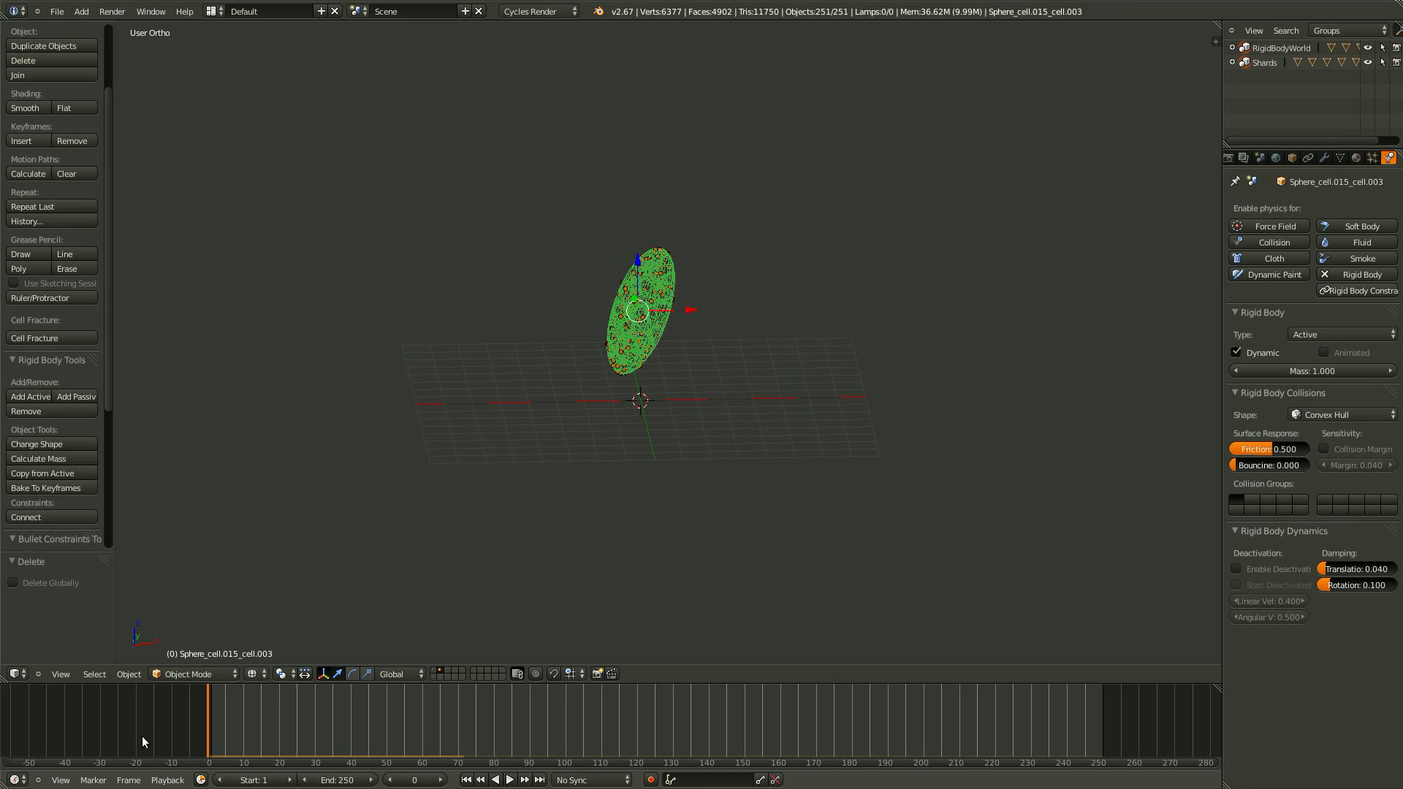
{"action": "scroll", "coordinate": [779, 319], "scroll_direction": "up", "scroll_amount": 2}
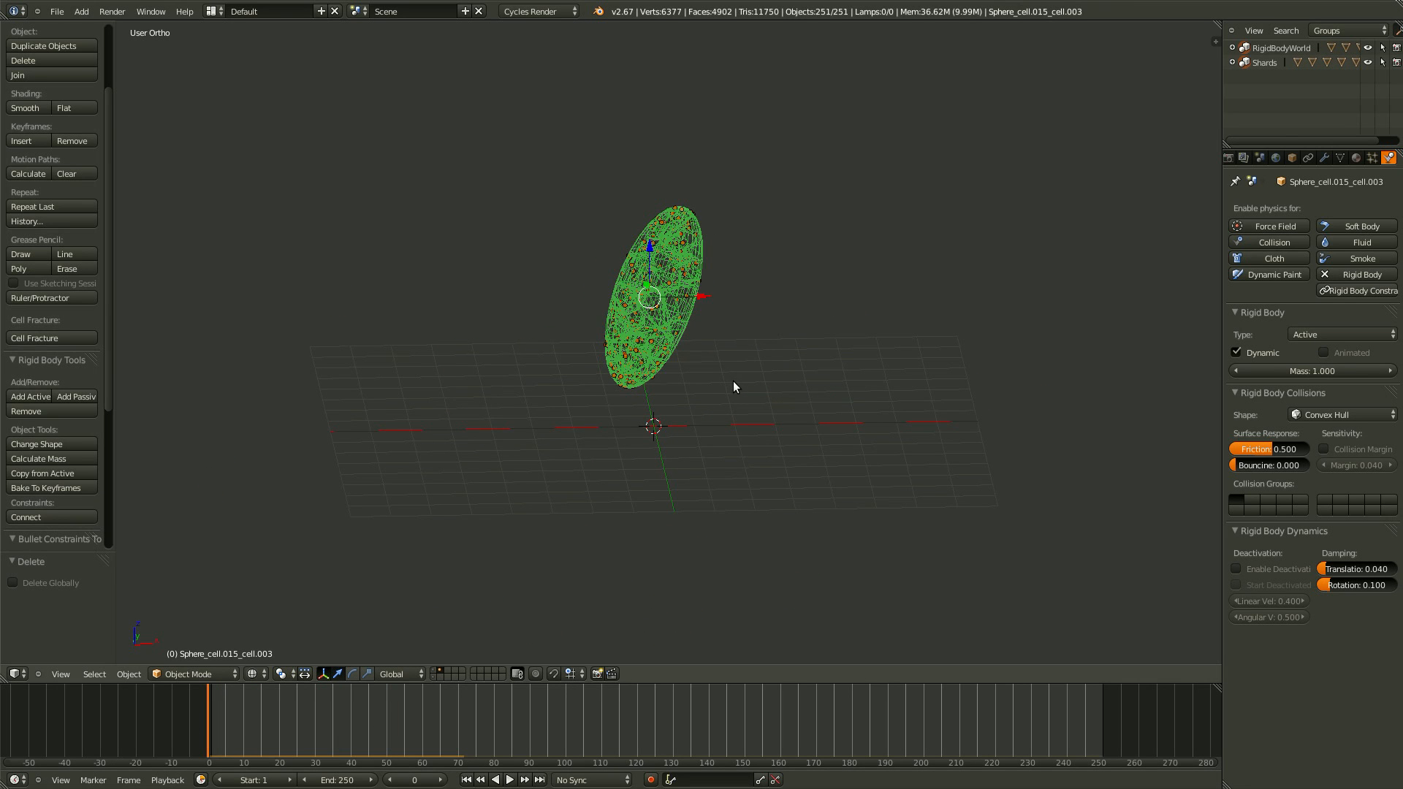
{"action": "scroll", "coordinate": [733, 389], "scroll_direction": "up", "scroll_amount": 4}
{"action": "middle_click_drag", "start_coordinate": [733, 388], "coordinate": [701, 359]}
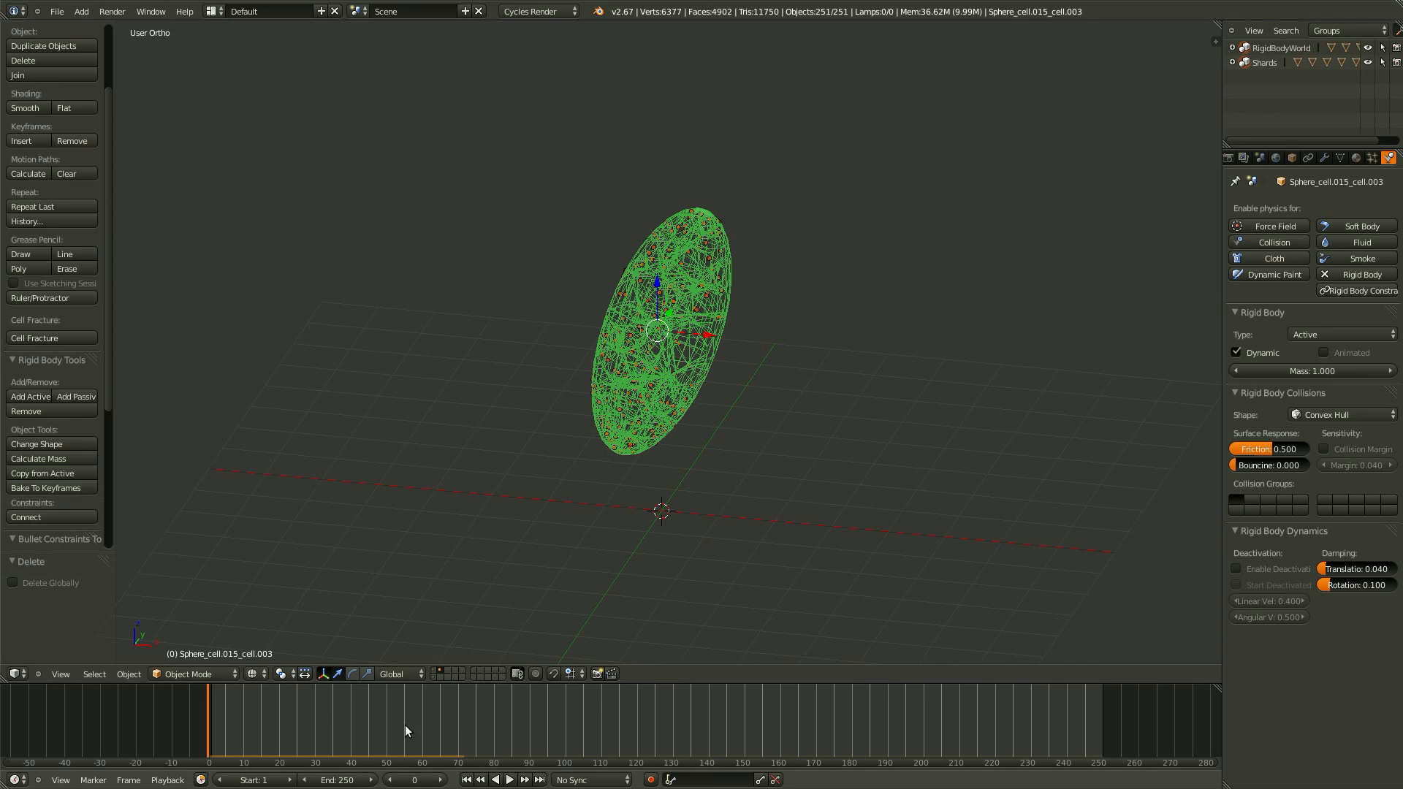
Delete the original unfractured sphere from the first layer.
{"action": "left_click", "coordinate": [434, 670]}
{"action": "right_click", "coordinate": [726, 311]}
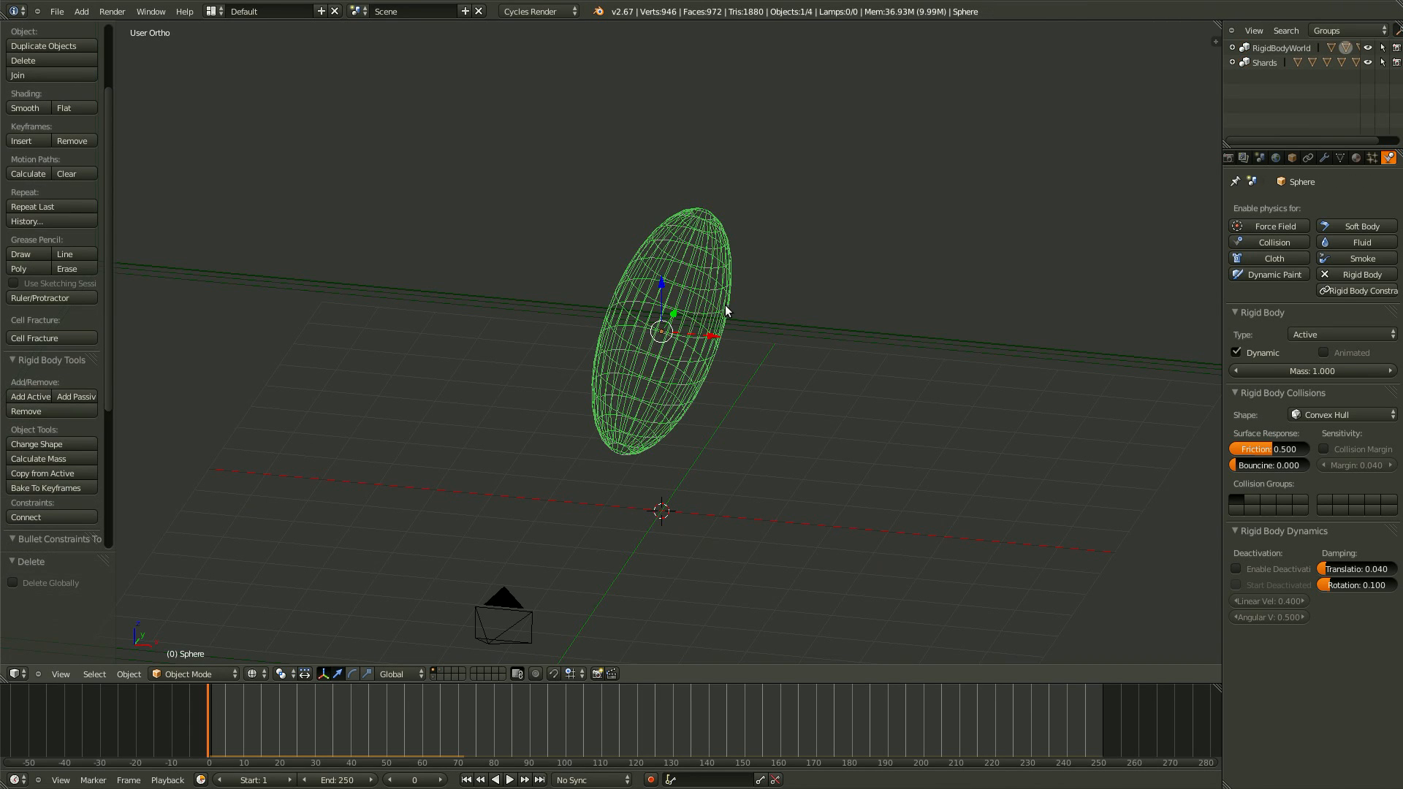
{"action": "key", "text": "x"}
{"action": "left_click", "coordinate": [641, 432]}
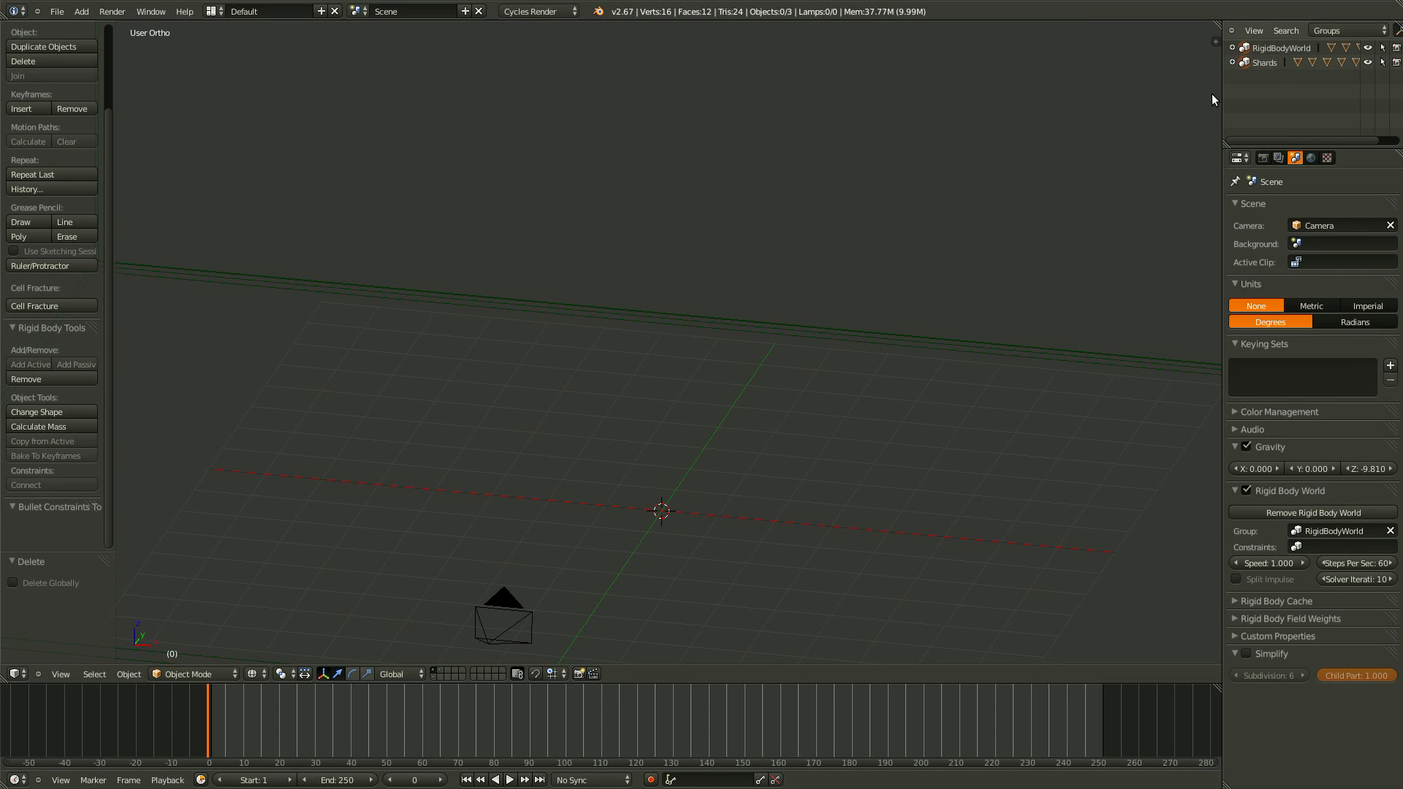
Move all the shards from the second layer to the first layer and display the first layer.
{"action": "key", "text": "m"}
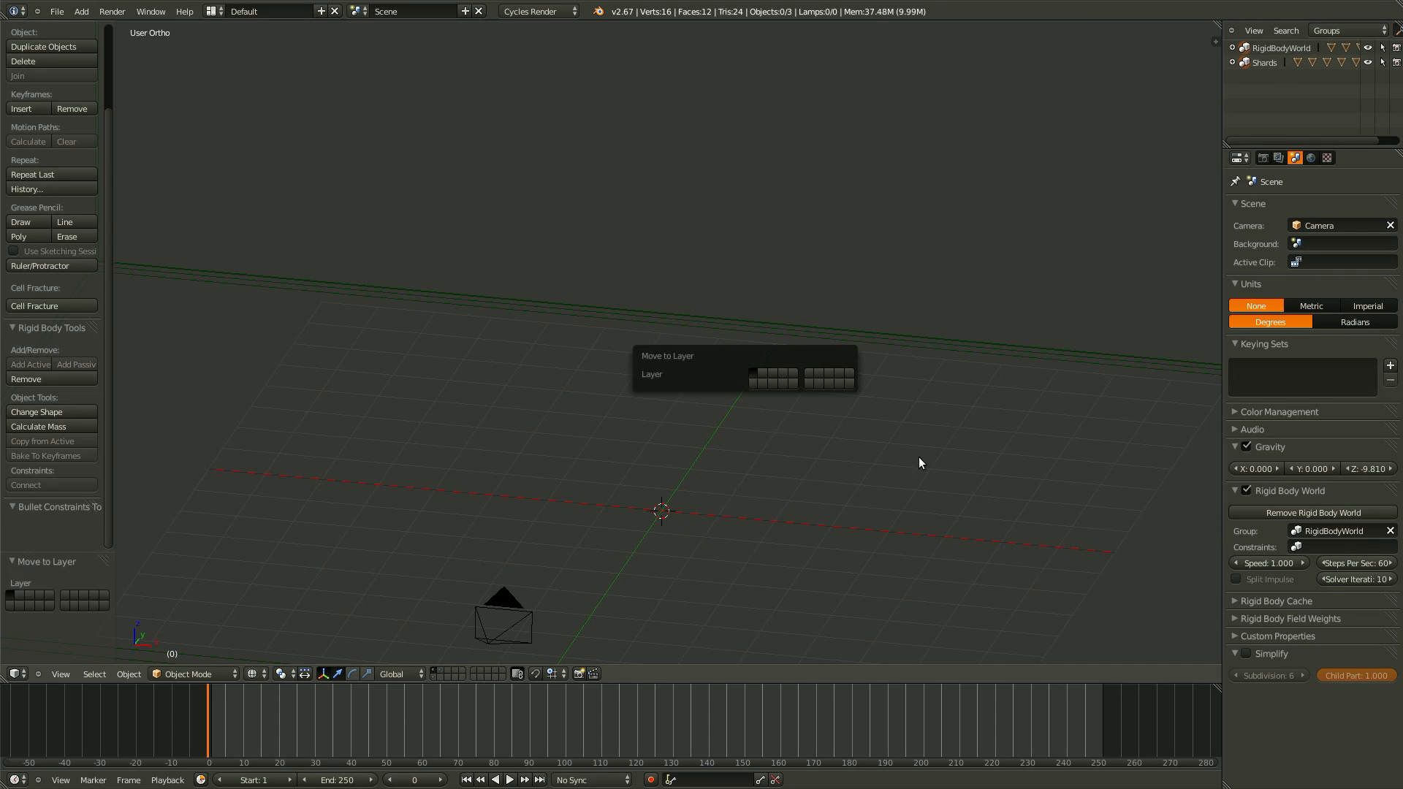
{"action": "left_click", "coordinate": [437, 674]}
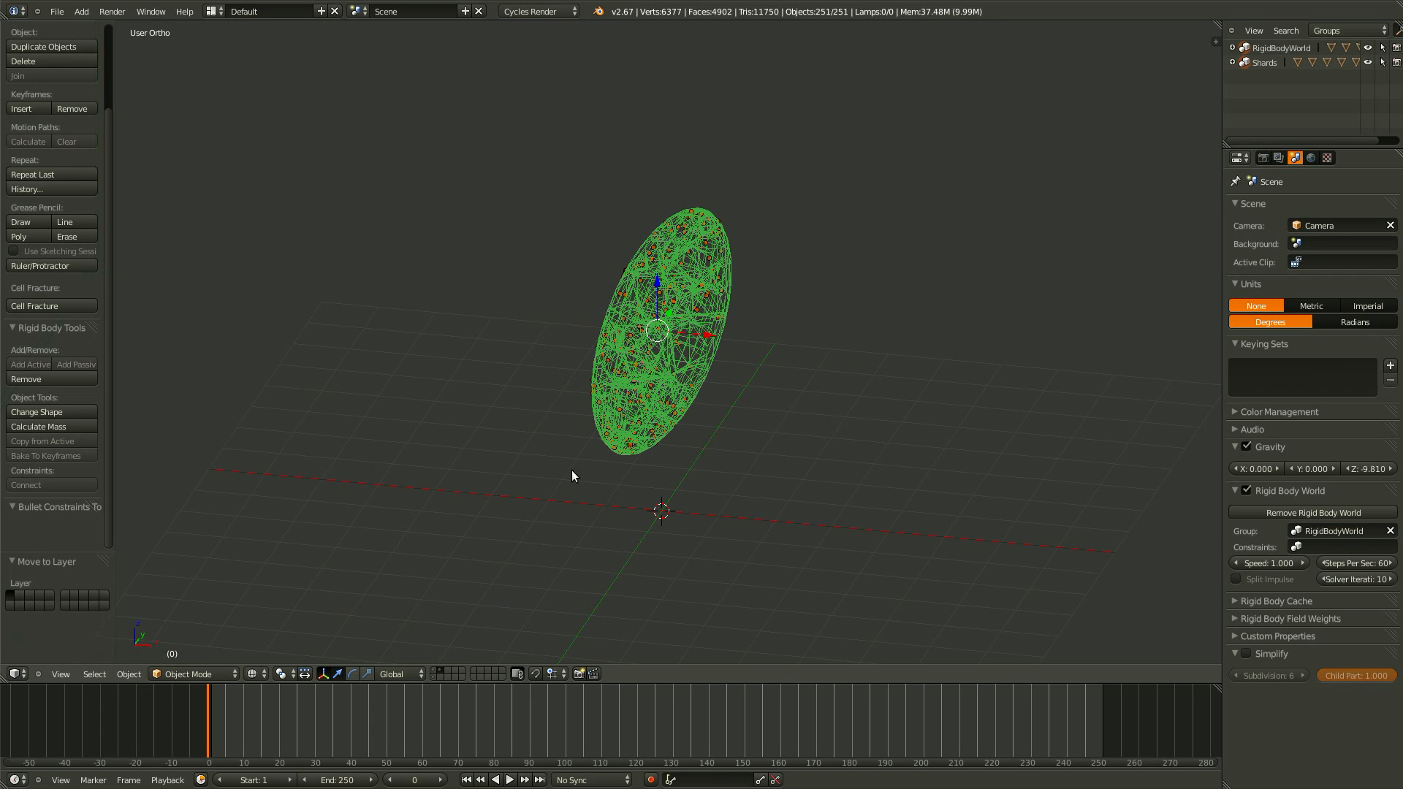
{"action": "key", "text": "m"}
{"action": "left_click", "coordinate": [857, 440]}
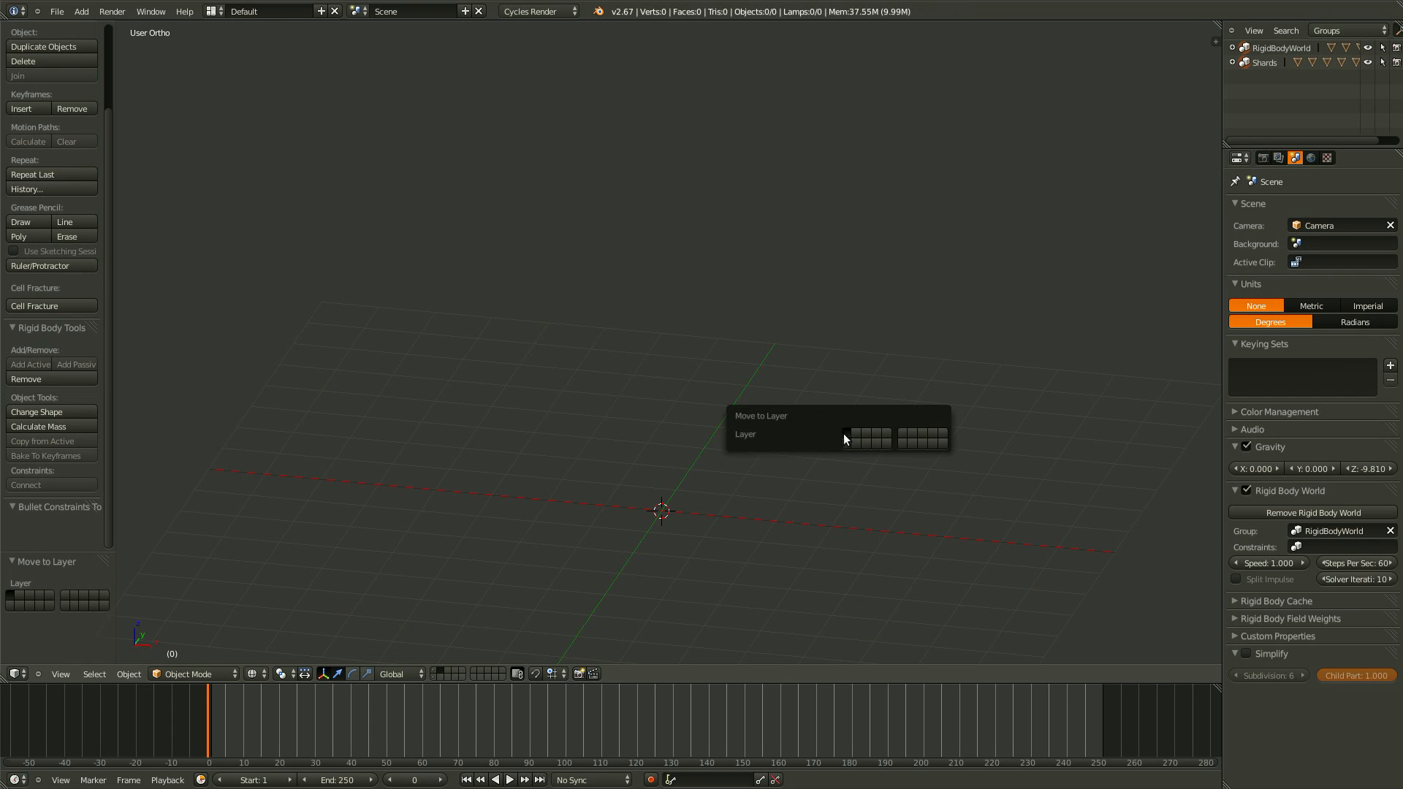
{"action": "key", "text": "1"}
{"action": "key", "text": "KP_5"}
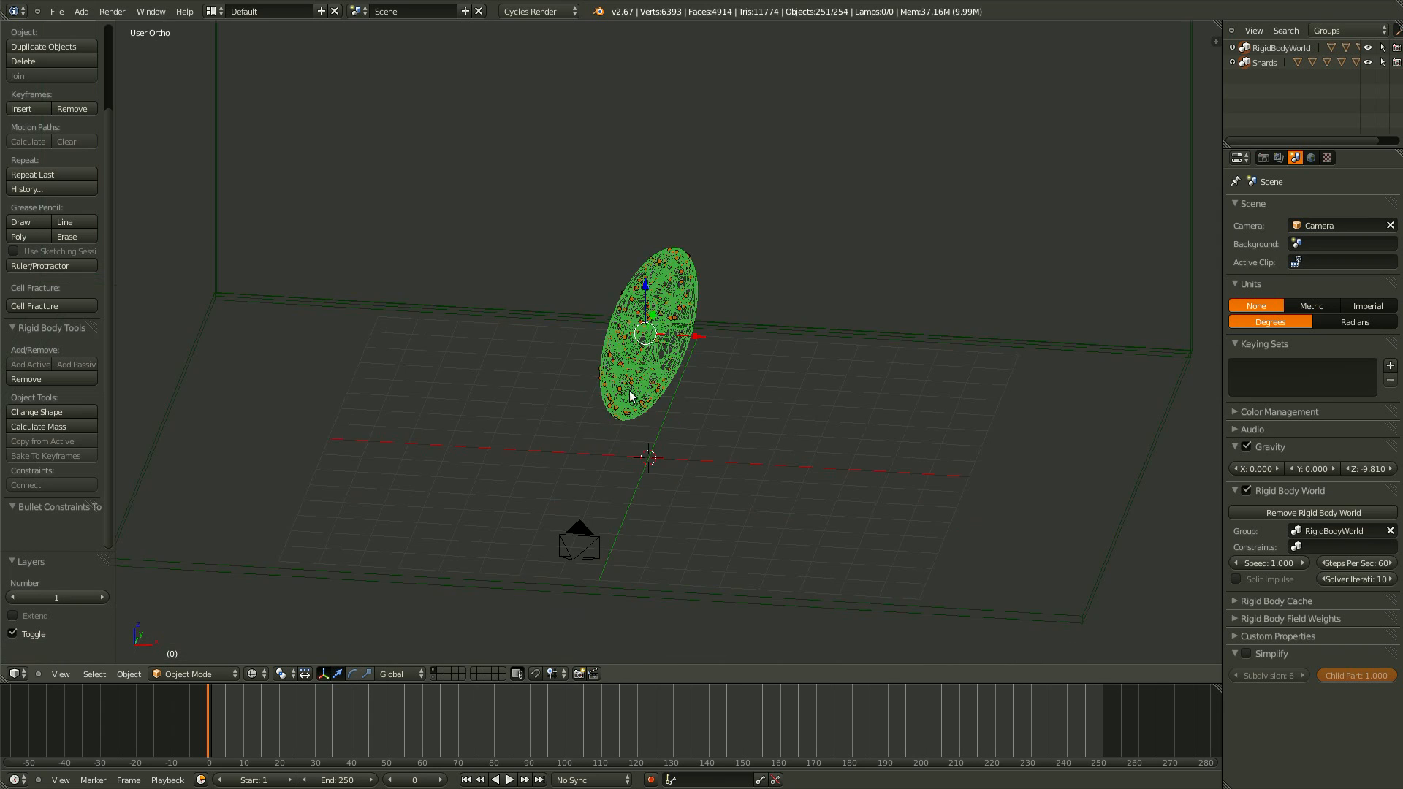
Switch the viewport to solid shading and play the shard collapse, examining it from several angles.
{"action": "key", "text": "z"}
{"action": "key", "text": "alt+a"}
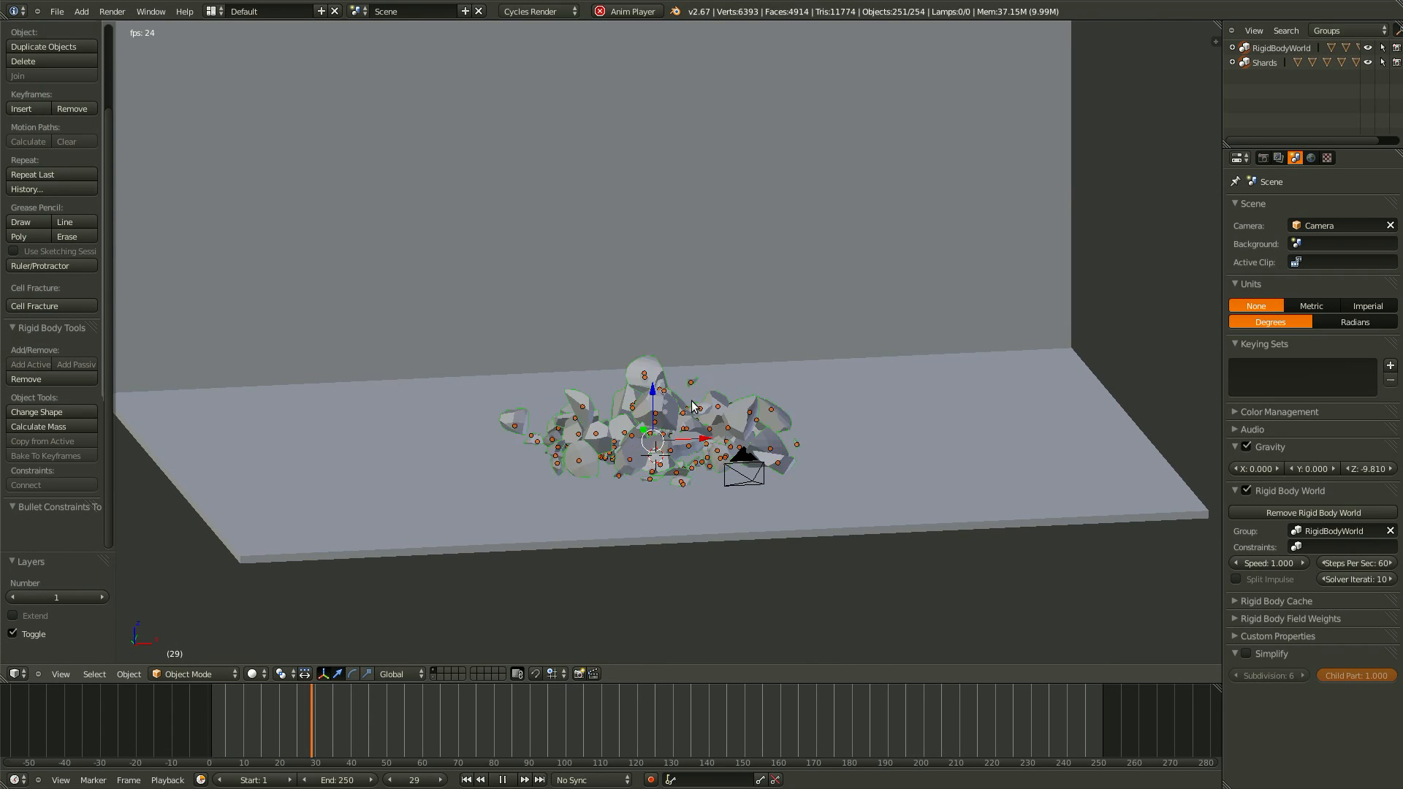
{"action": "middle_click_drag", "start_coordinate": [724, 432], "coordinate": [759, 442]}
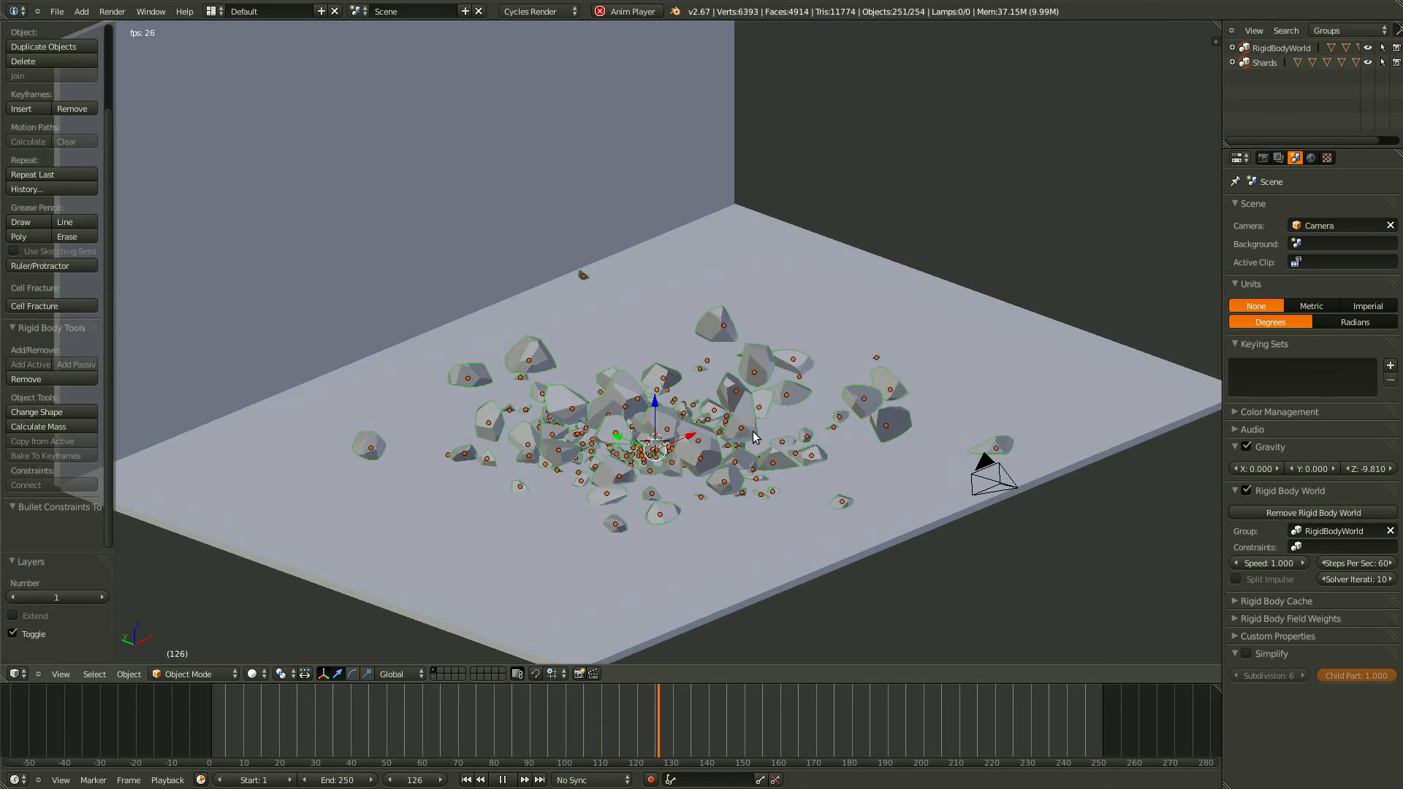
{"action": "key", "text": "shift+Left"}
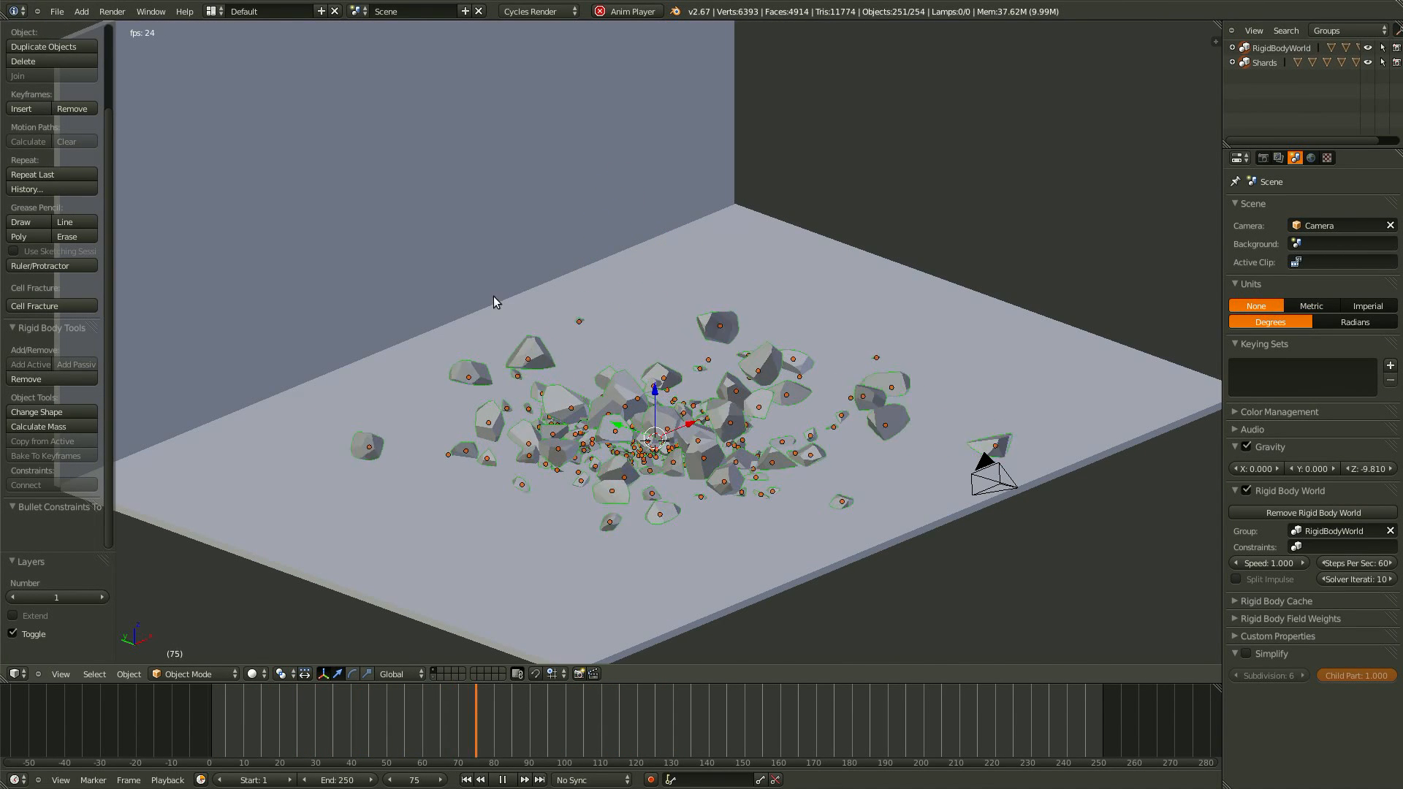
{"action": "mouse_move", "coordinate": [614, 313]}
{"action": "middle_mouse_down"}
{"action": "mouse_move", "coordinate": [695, 544]}
{"action": "mouse_move", "coordinate": [617, 304]}
{"action": "middle_mouse_up"}
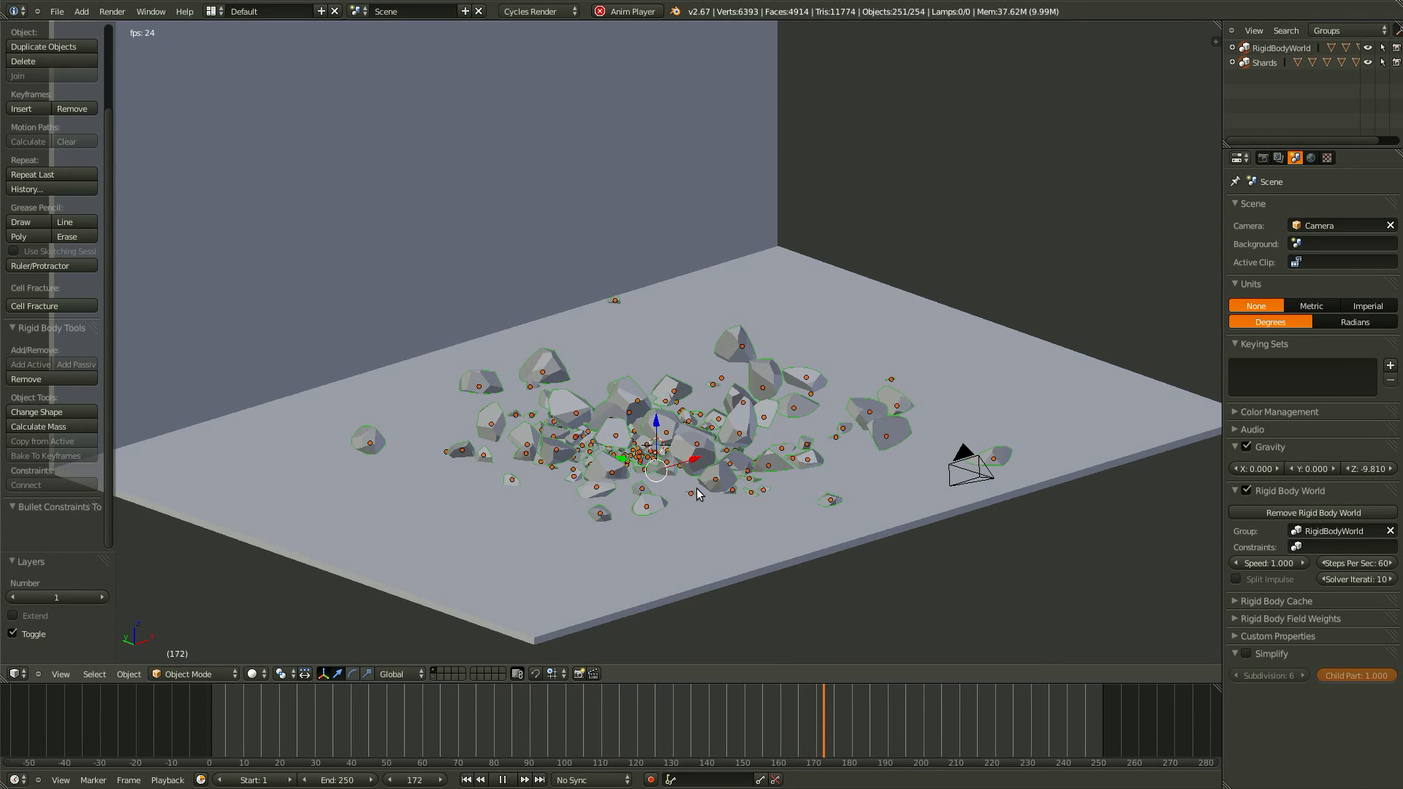
{"action": "middle_click_drag", "start_coordinate": [731, 516], "coordinate": [706, 436]}
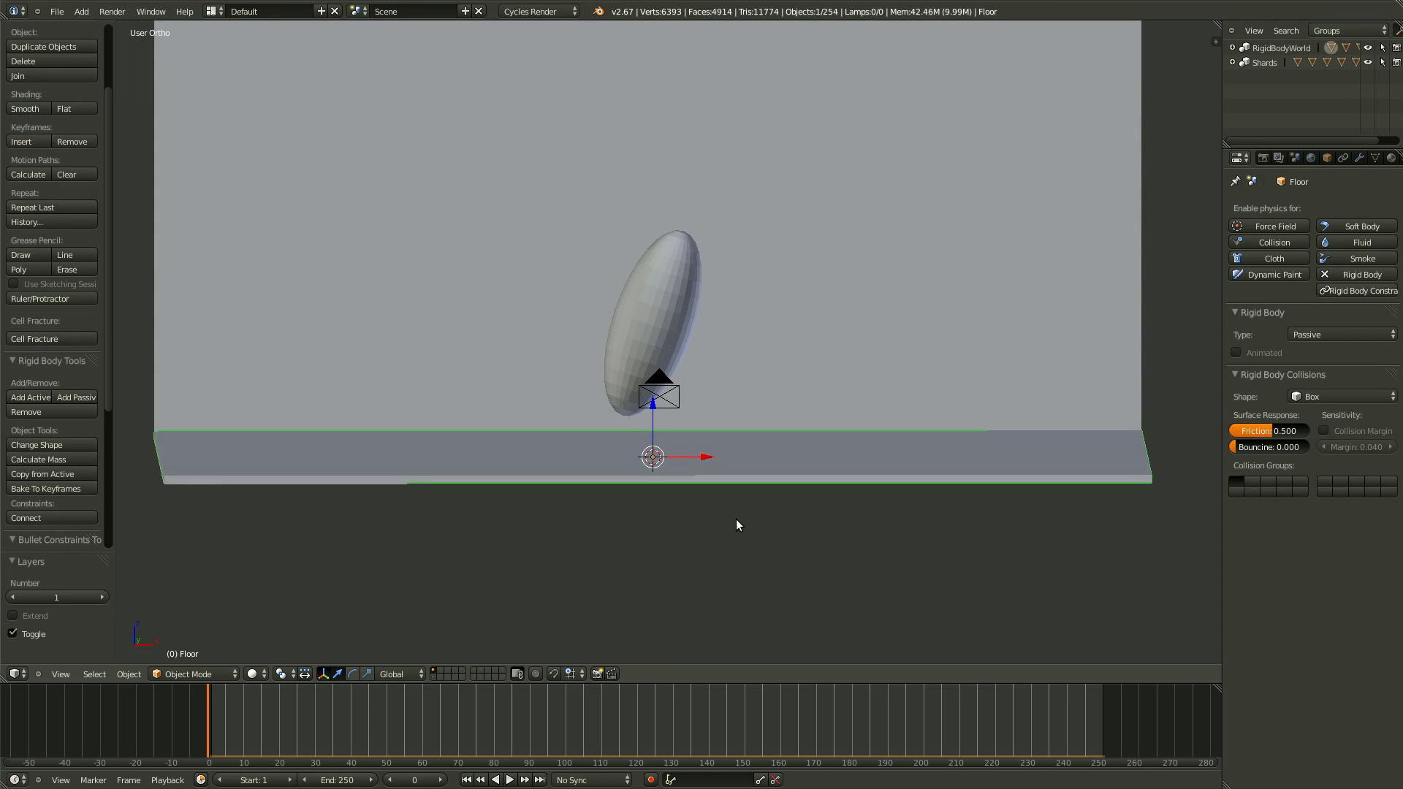
Raise the floor about 0.883 along Z to just under the fractured sphere and play the simulation.
{"action": "key", "text": "KP_1"}
{"action": "key", "text": "g"}
{"action": "key", "text": "z"}
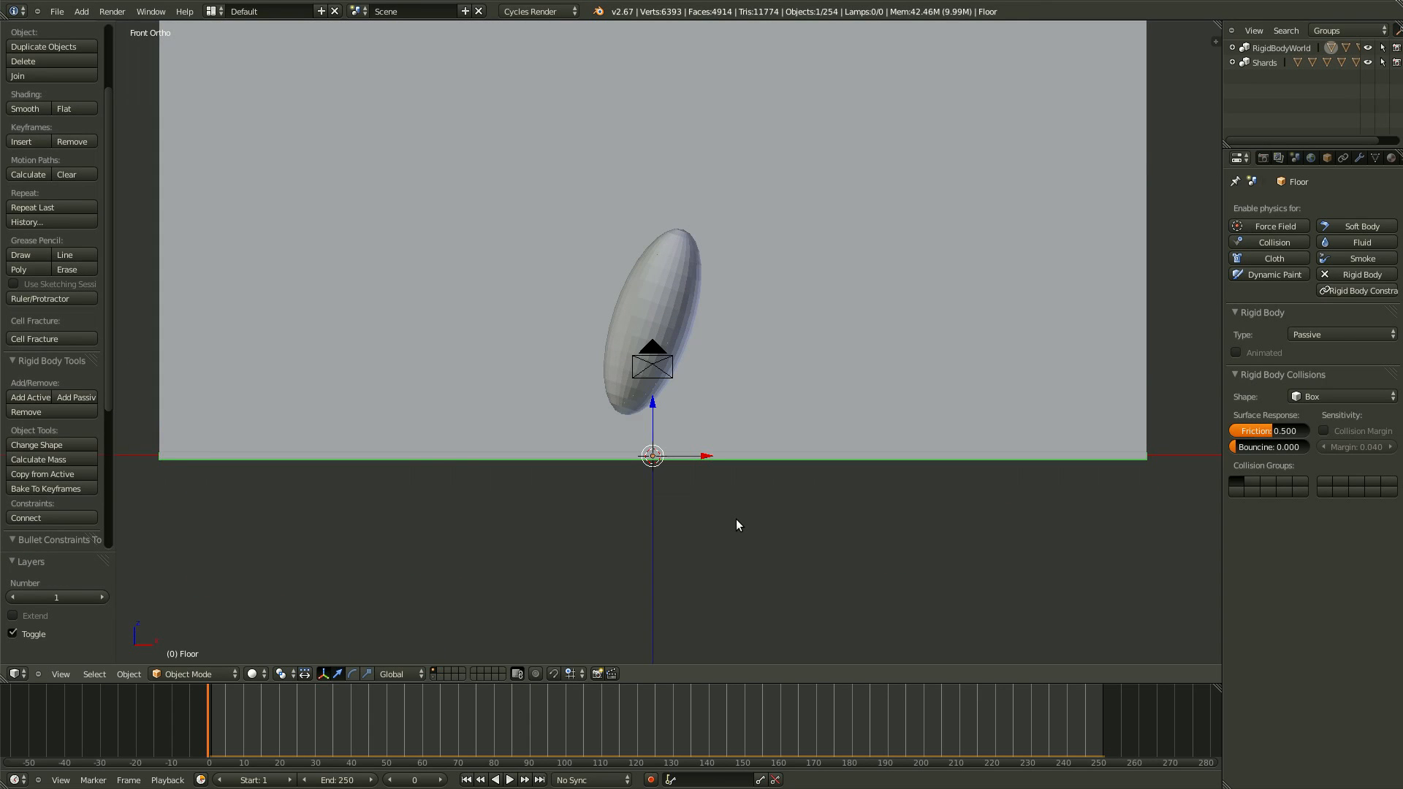
{"action": "left_click", "coordinate": [675, 479]}
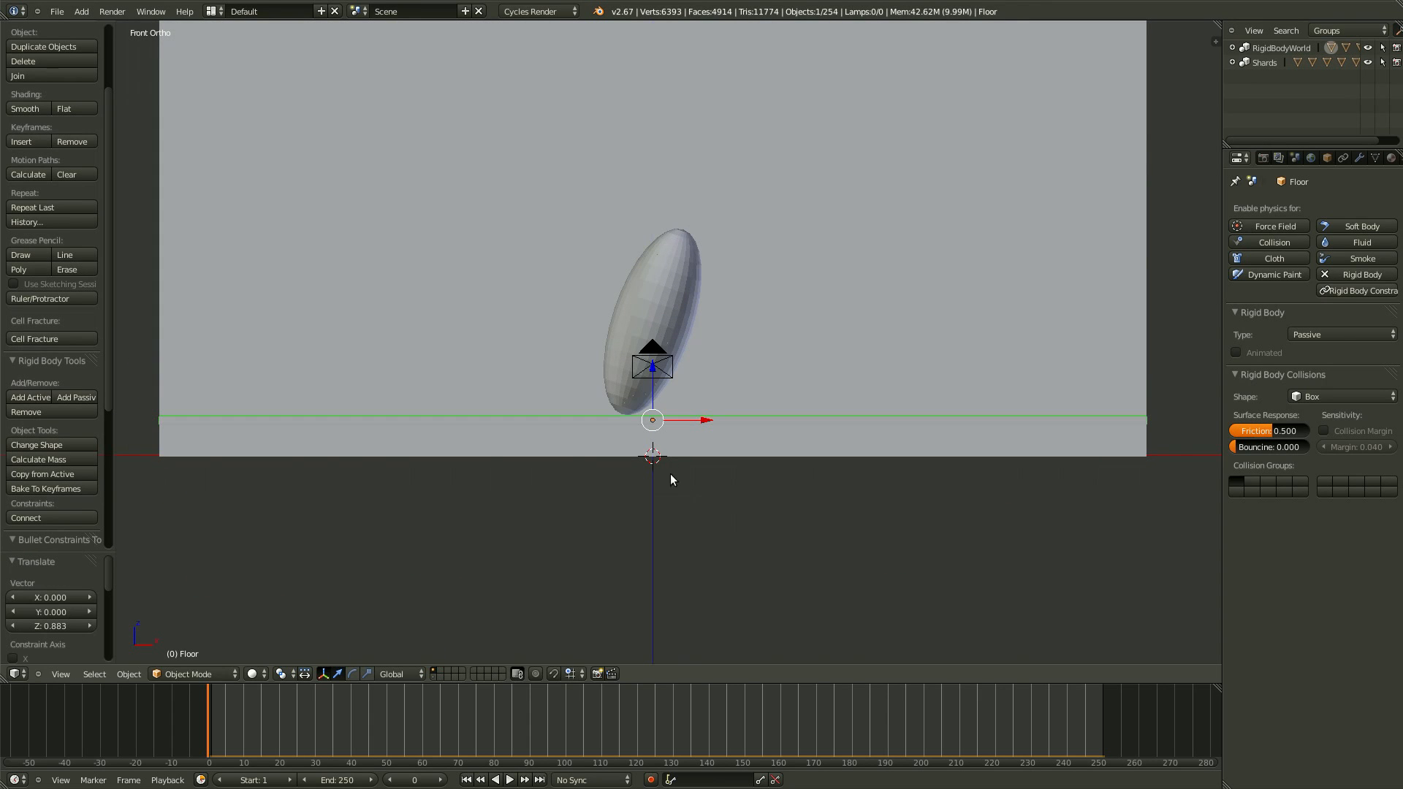
{"action": "key", "text": "alt+a"}
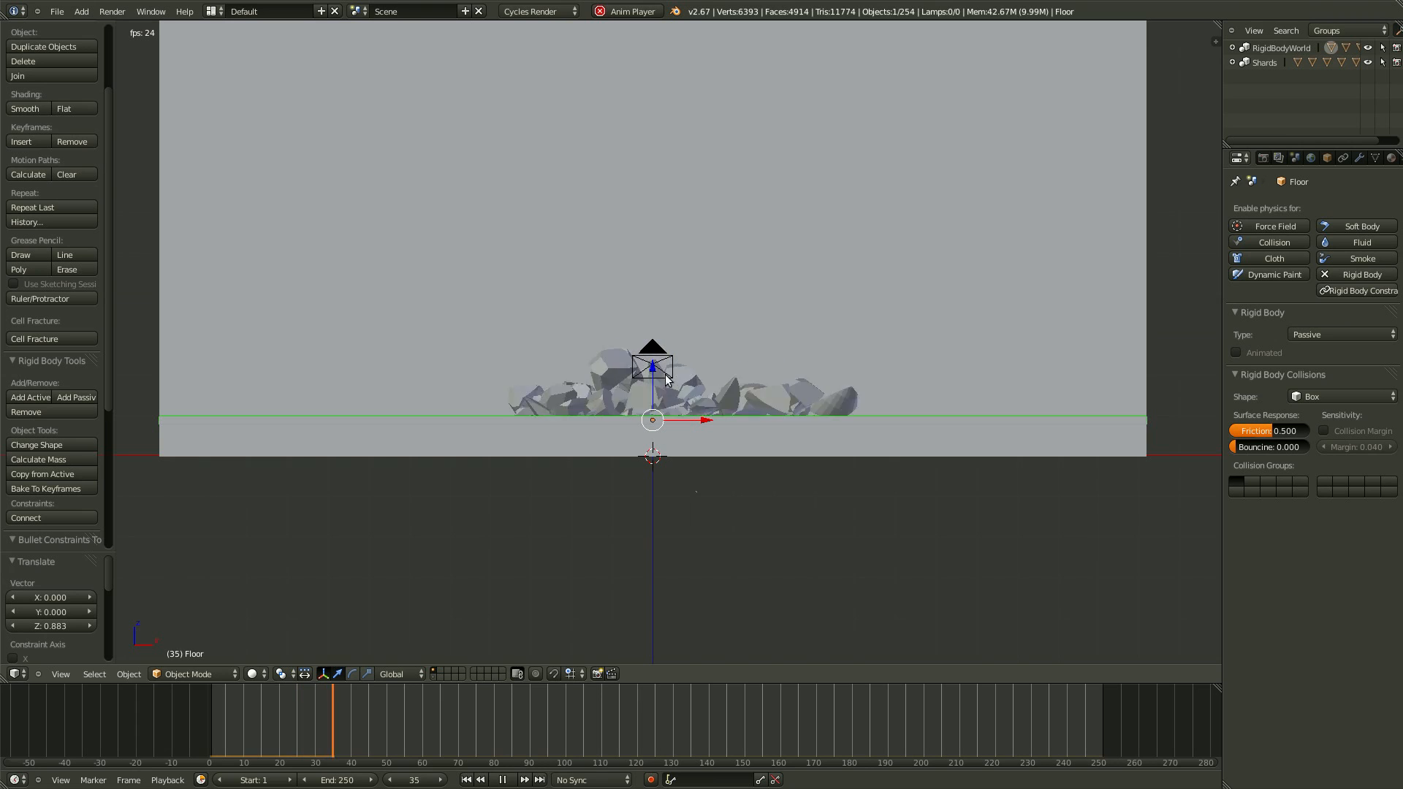
{"action": "key", "text": "Escape"}
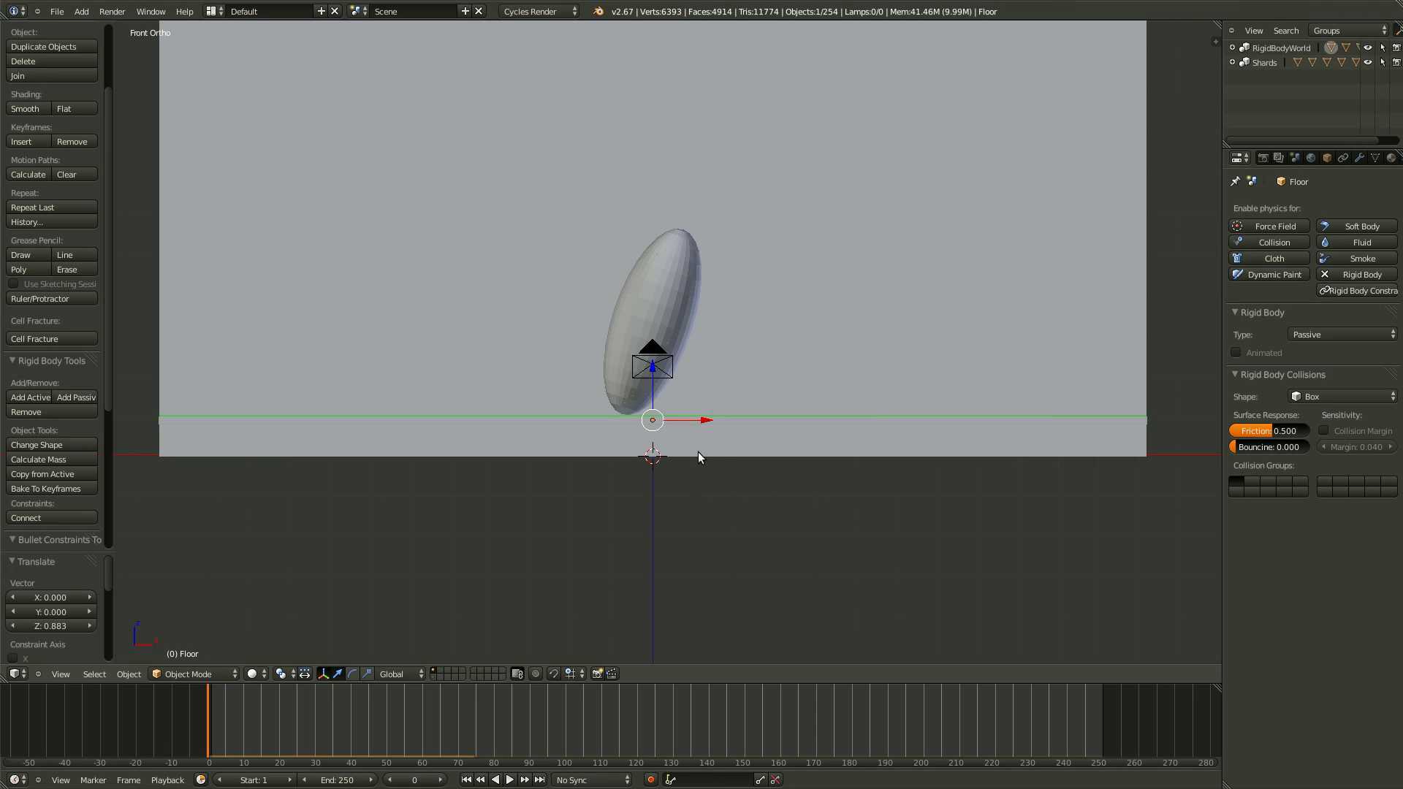
Lower the floor about 0.793 along Z.
{"action": "key", "text": "g"}
{"action": "key", "text": "z"}
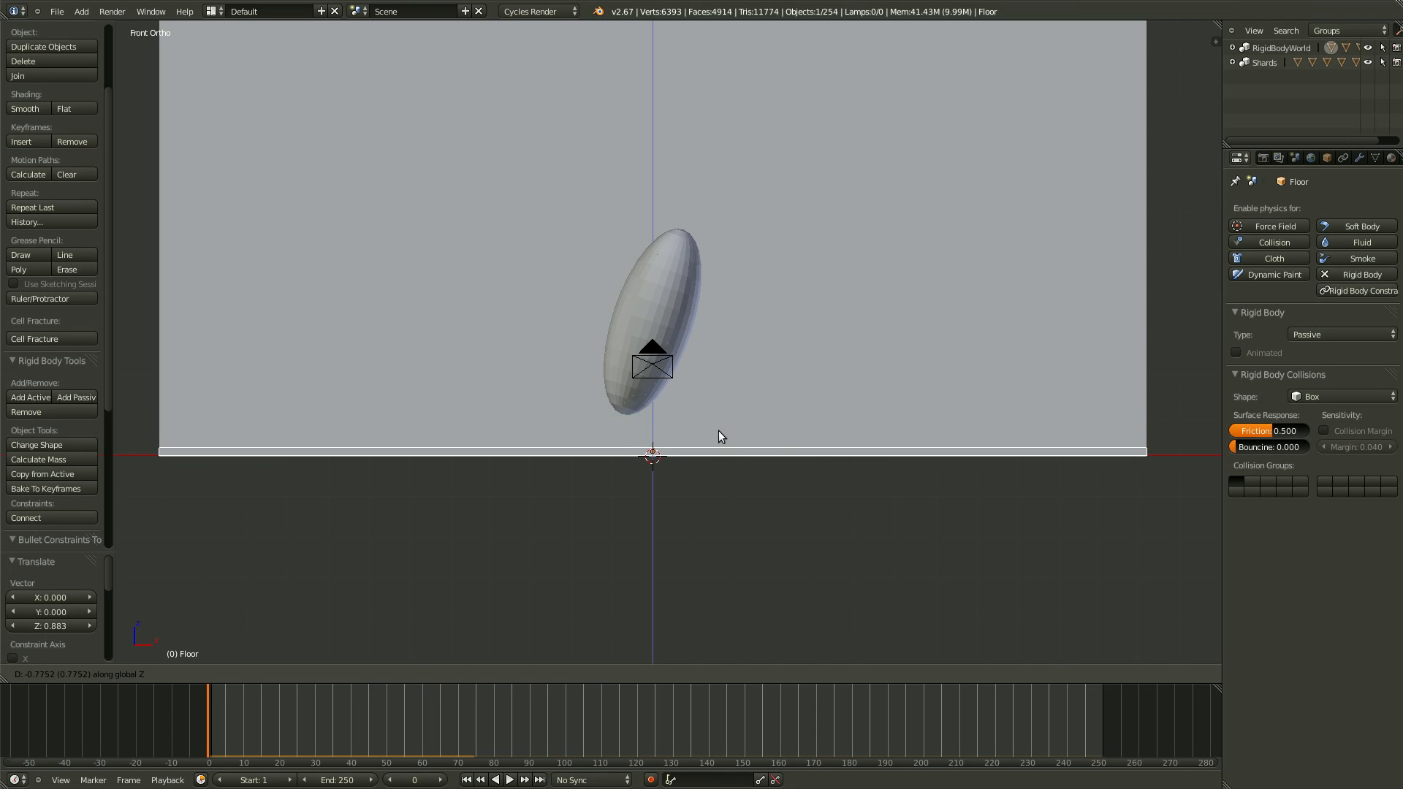
{"action": "left_click", "coordinate": [717, 431]}
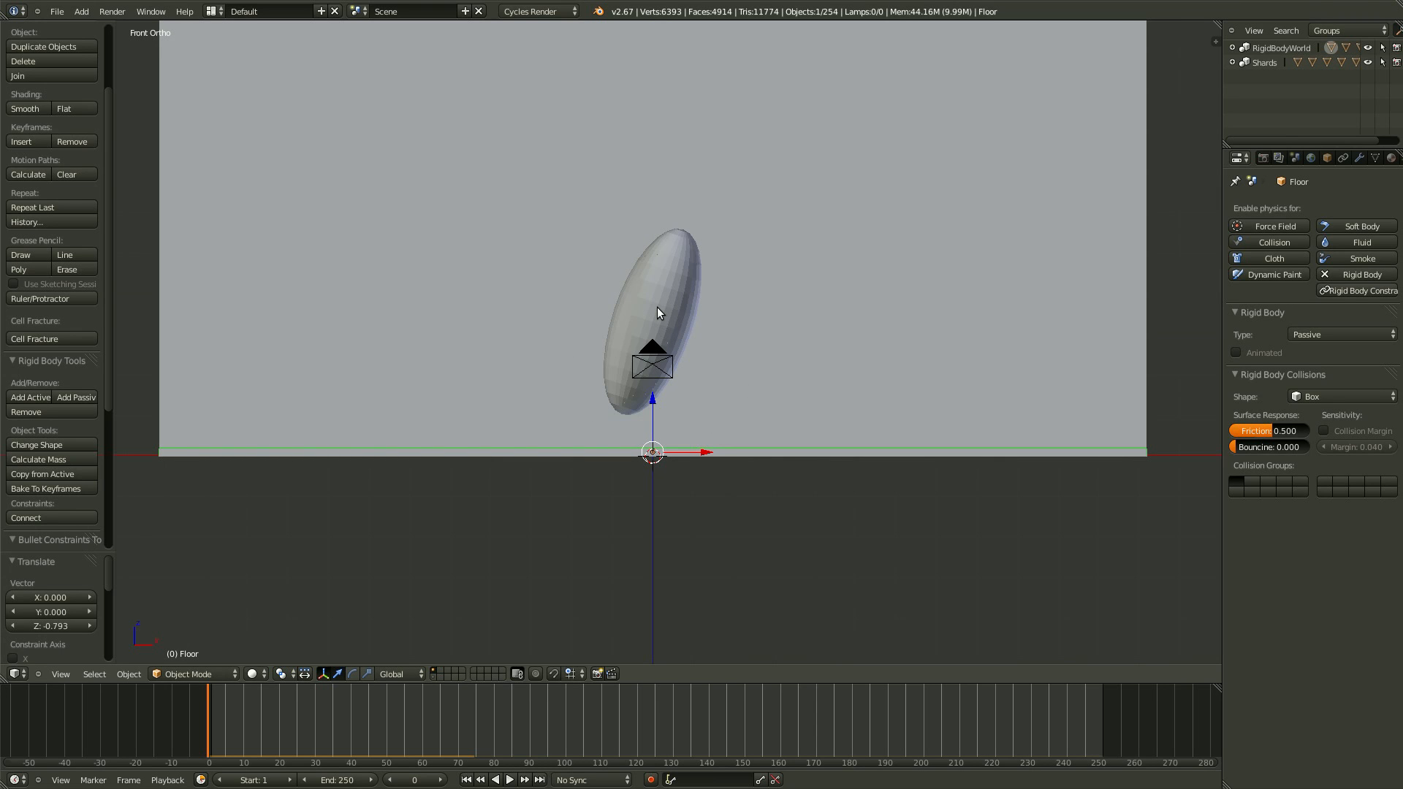
Bring the Bullet Constraints Tools options into view at full readable width and save the file.
{"action": "middle_click_drag", "start_coordinate": [627, 378], "coordinate": [679, 410]}
{"action": "scroll", "coordinate": [56, 532], "scroll_direction": "down", "scroll_amount": 4}
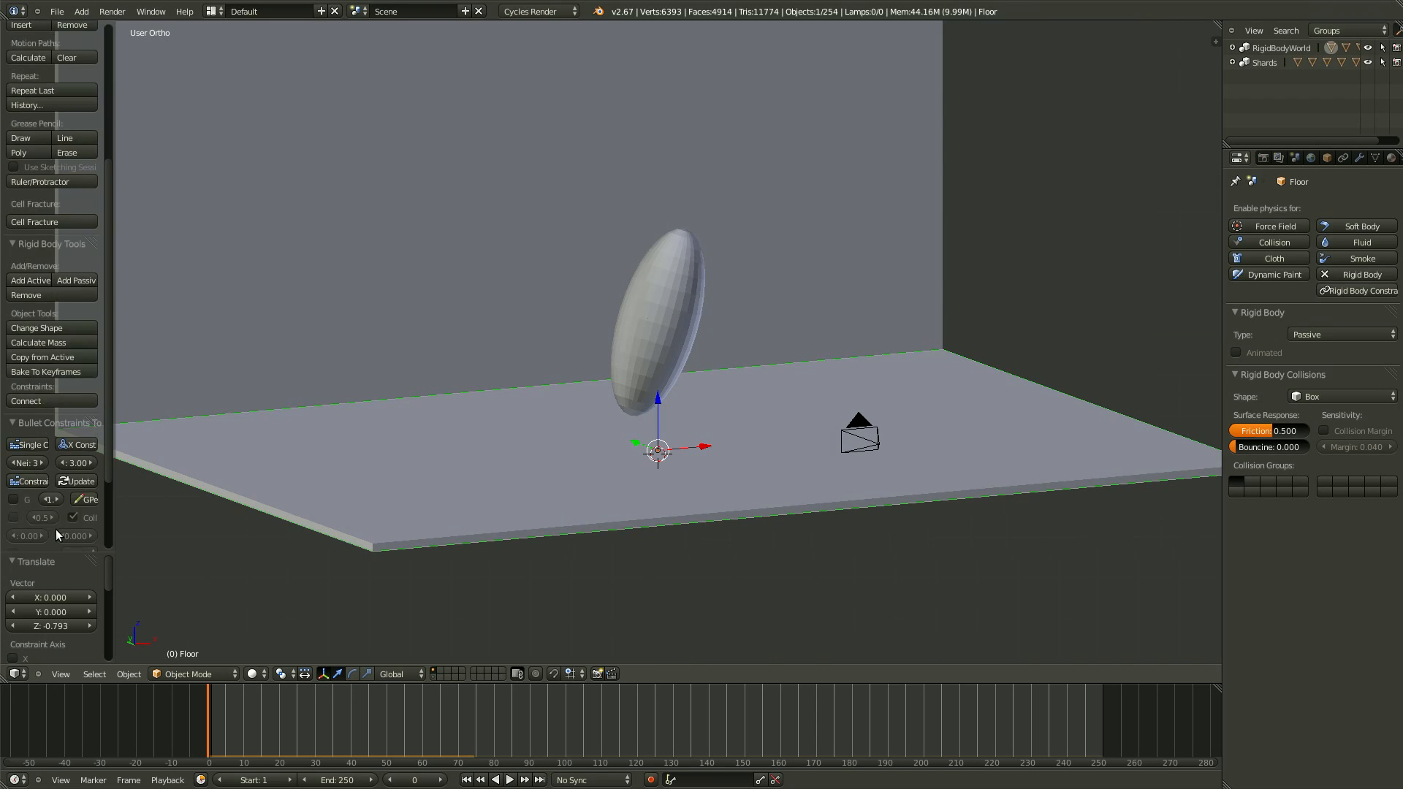
{"action": "scroll", "coordinate": [55, 529], "scroll_direction": "down", "scroll_amount": 4}
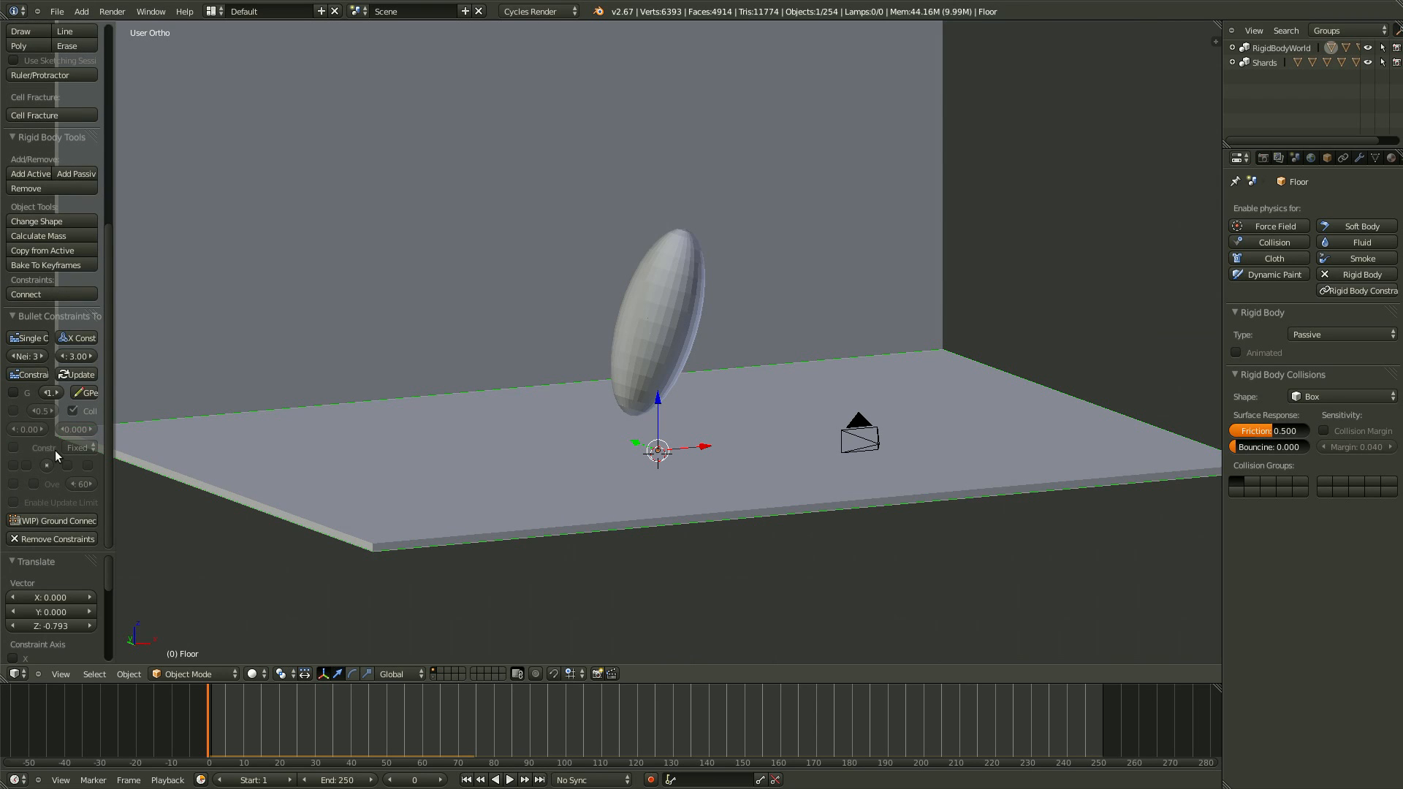
{"action": "left_click_drag", "start_coordinate": [115, 407], "coordinate": [257, 412]}
{"action": "key", "text": "ctrl+s"}
{"action": "left_click", "coordinate": [431, 464]}
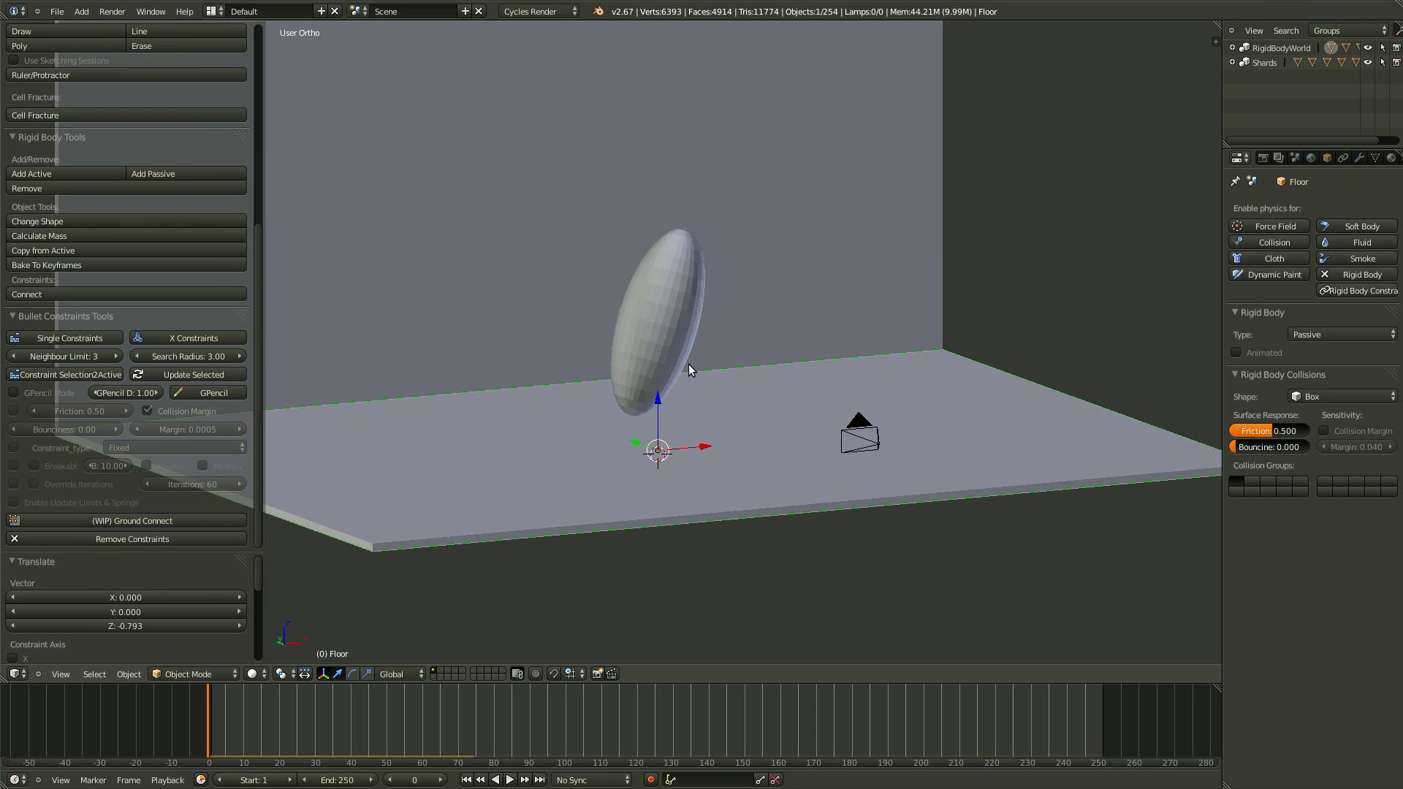
Select all the sphere's shards and calculate their mass with the Brick (Pressed) material preset.
{"action": "key", "text": "KP_3"}
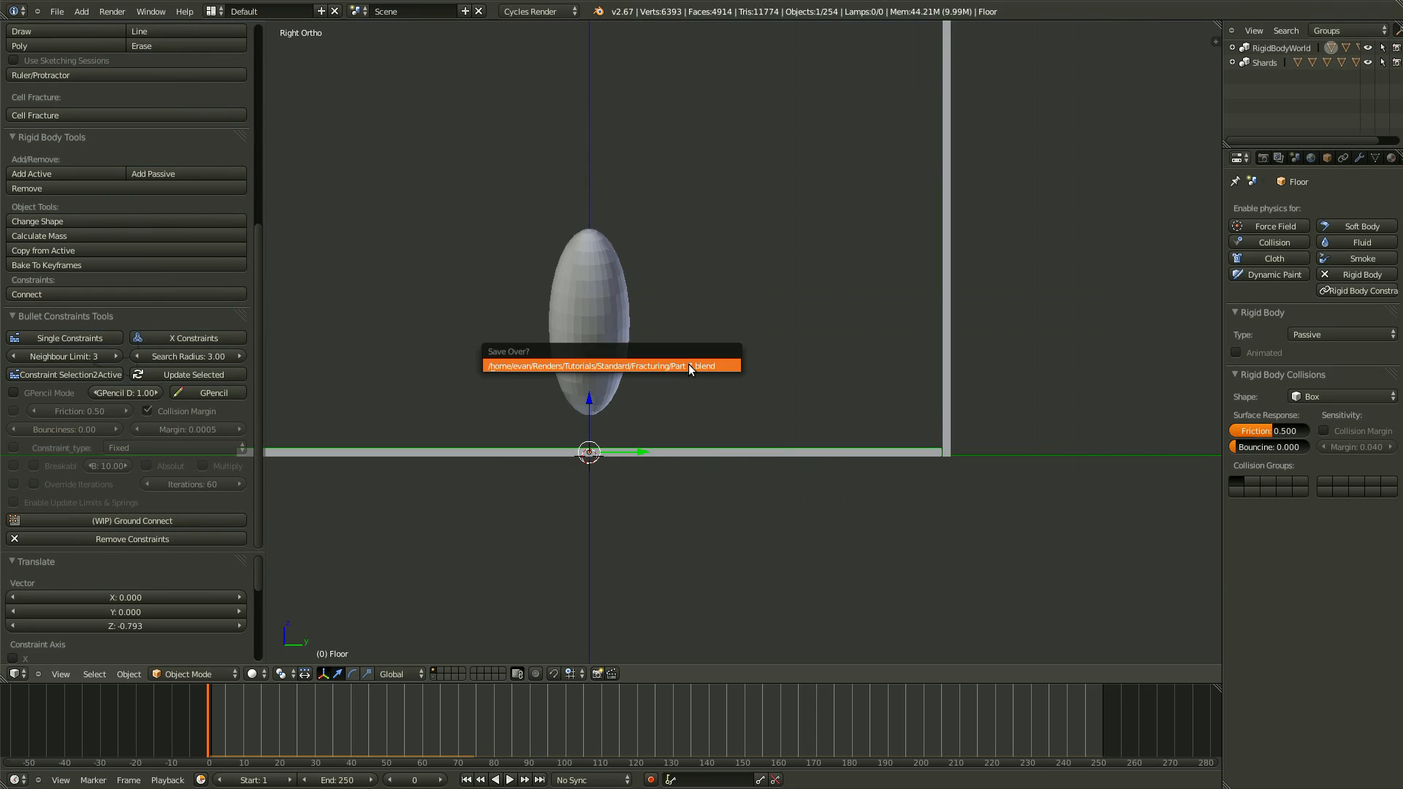
{"action": "key", "text": "ctrl+KP_4"}
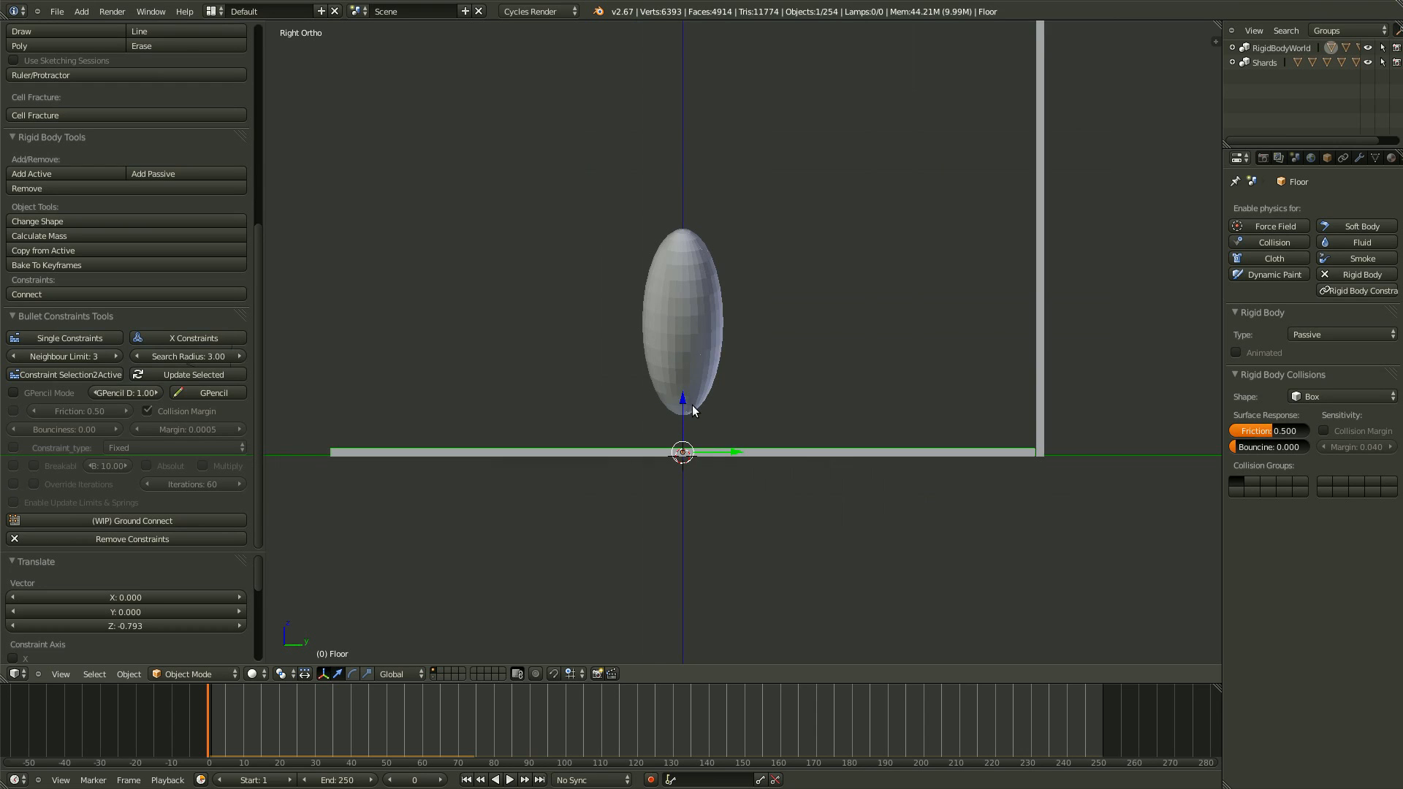
{"action": "scroll", "coordinate": [693, 410], "scroll_direction": "up", "scroll_amount": 2}
{"action": "key", "text": "a"}
{"action": "key", "text": "b"}
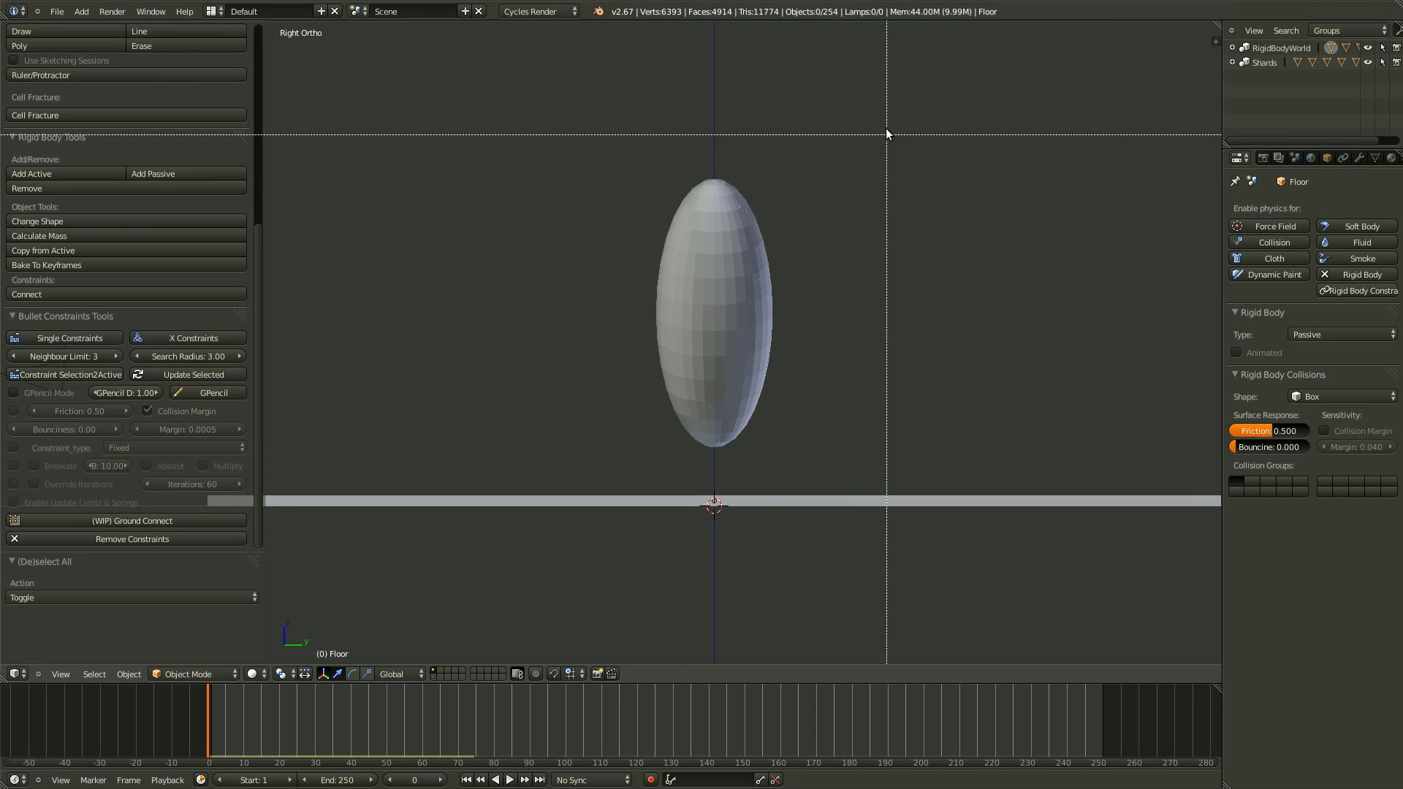
{"action": "left_click_drag", "start_coordinate": [886, 134], "coordinate": [476, 458]}
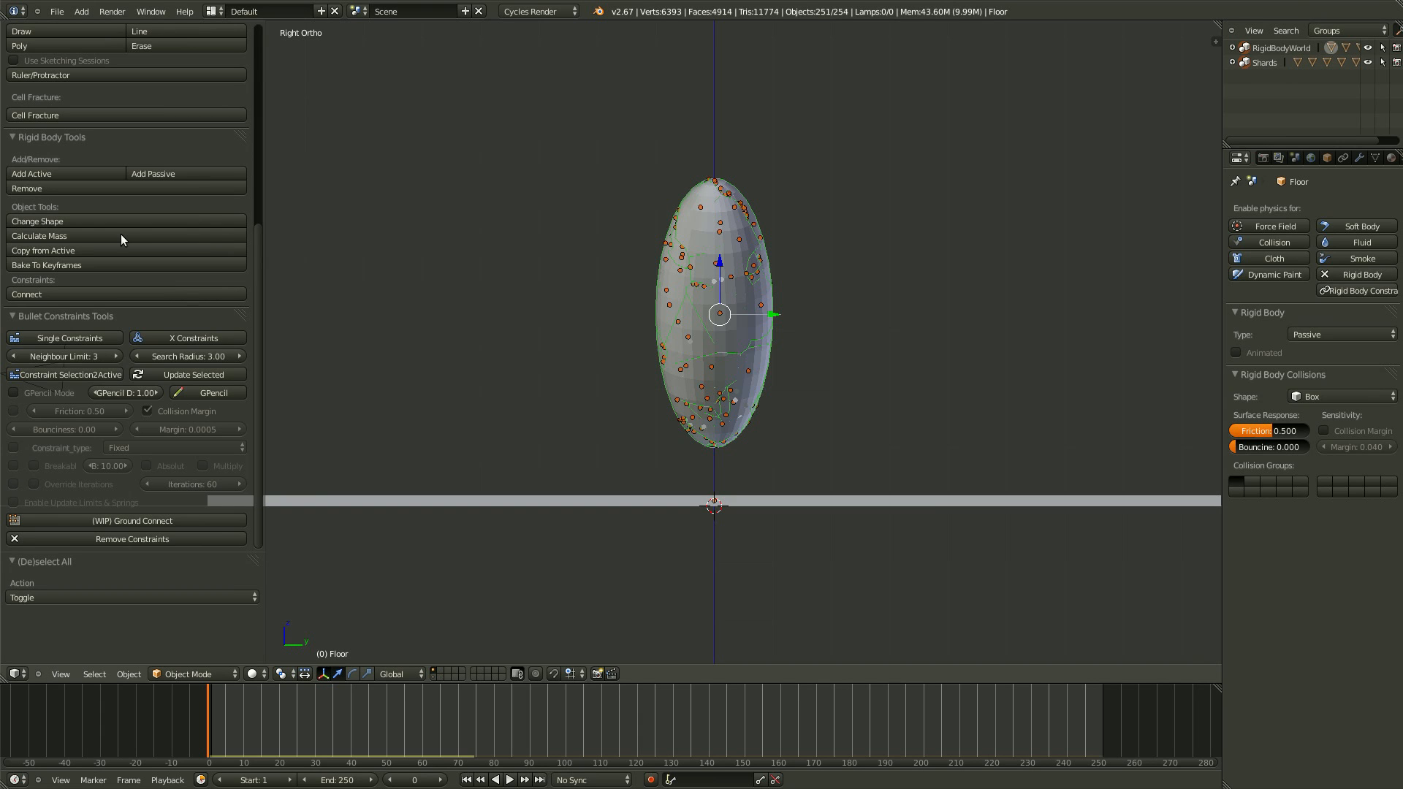
{"action": "key", "text": "z"}
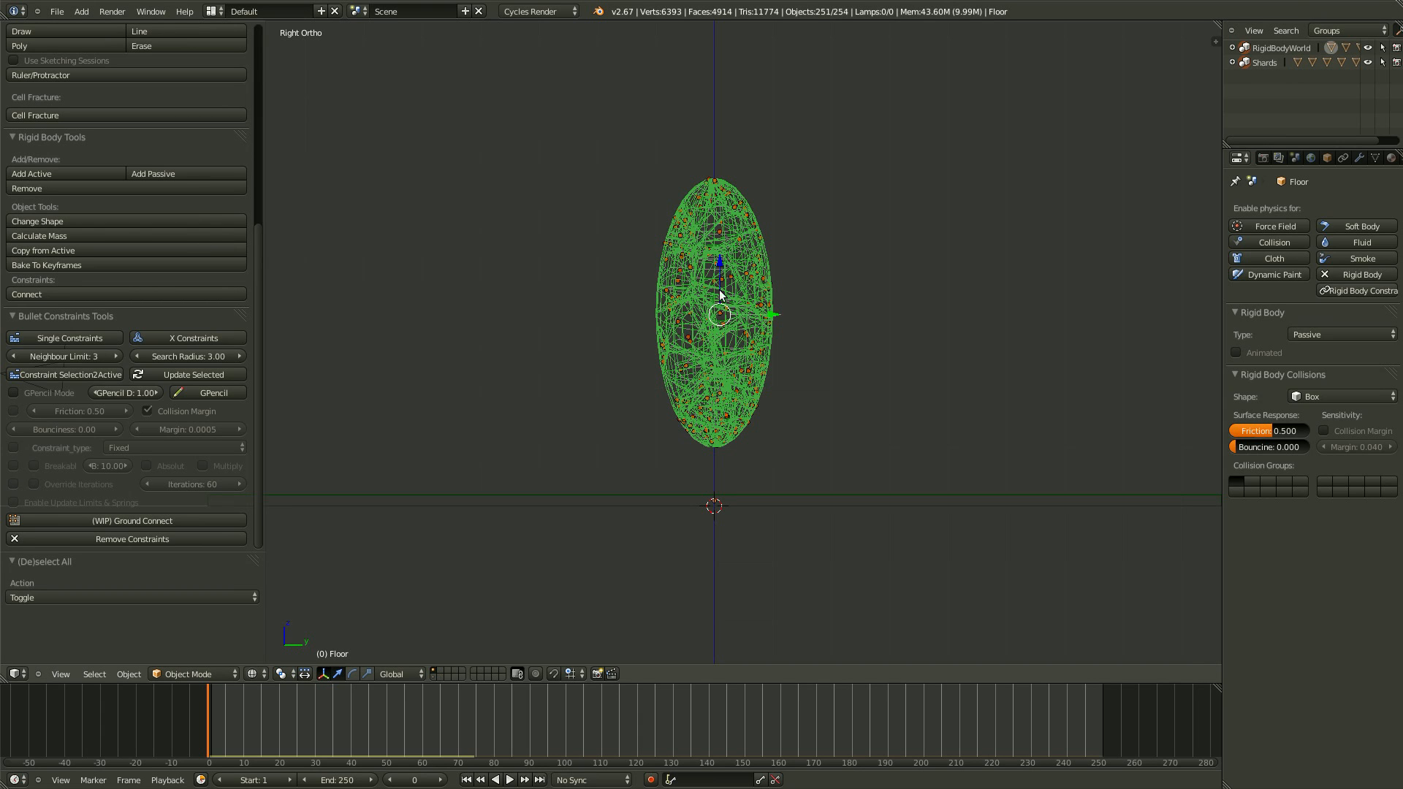
{"action": "left_click", "coordinate": [55, 236]}
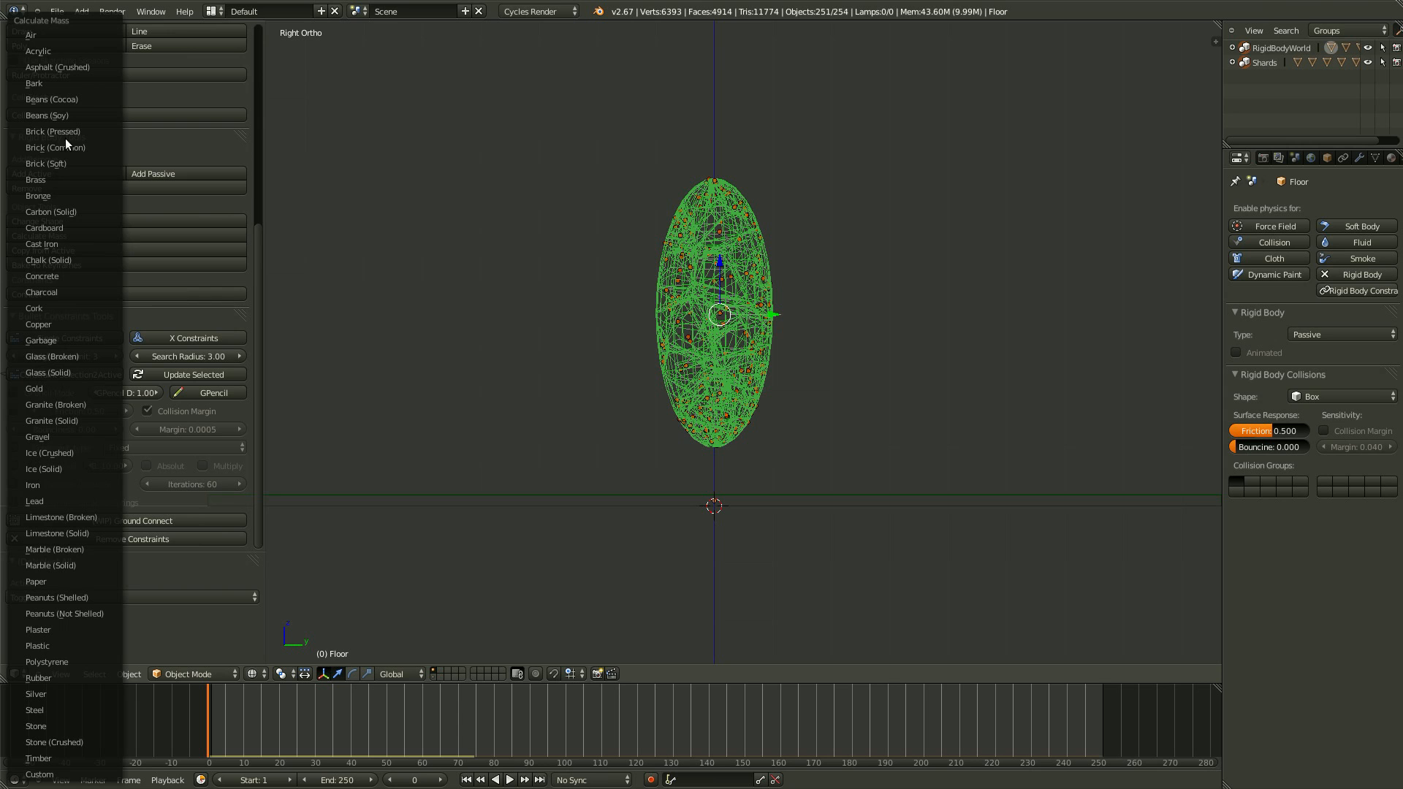
{"action": "left_click", "coordinate": [82, 129]}
Play the simulation in solid shading and examine the shard collapse from several angles.
{"action": "key", "text": "alt+a"}
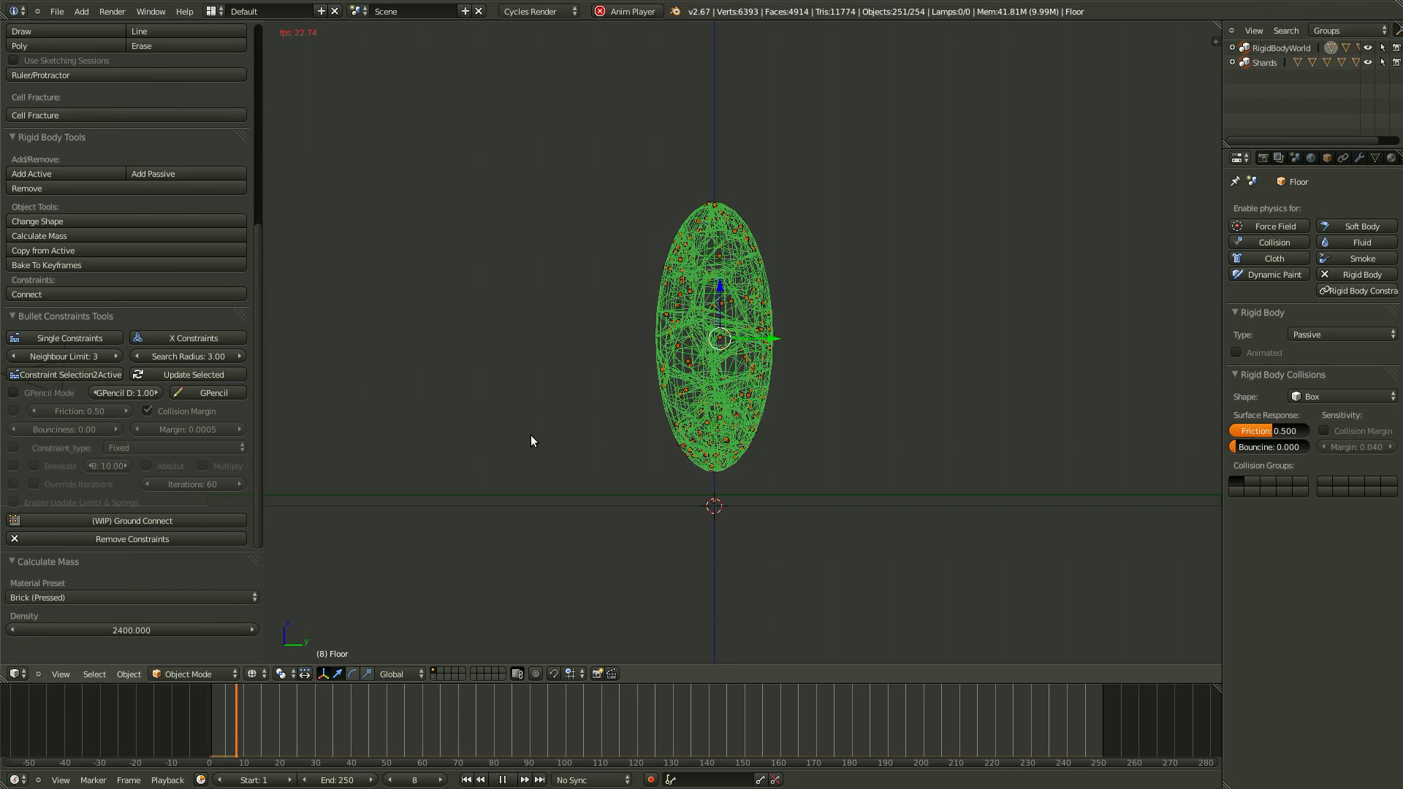
{"action": "key", "text": "z"}
{"action": "middle_click_drag", "start_coordinate": [530, 435], "coordinate": [760, 528]}
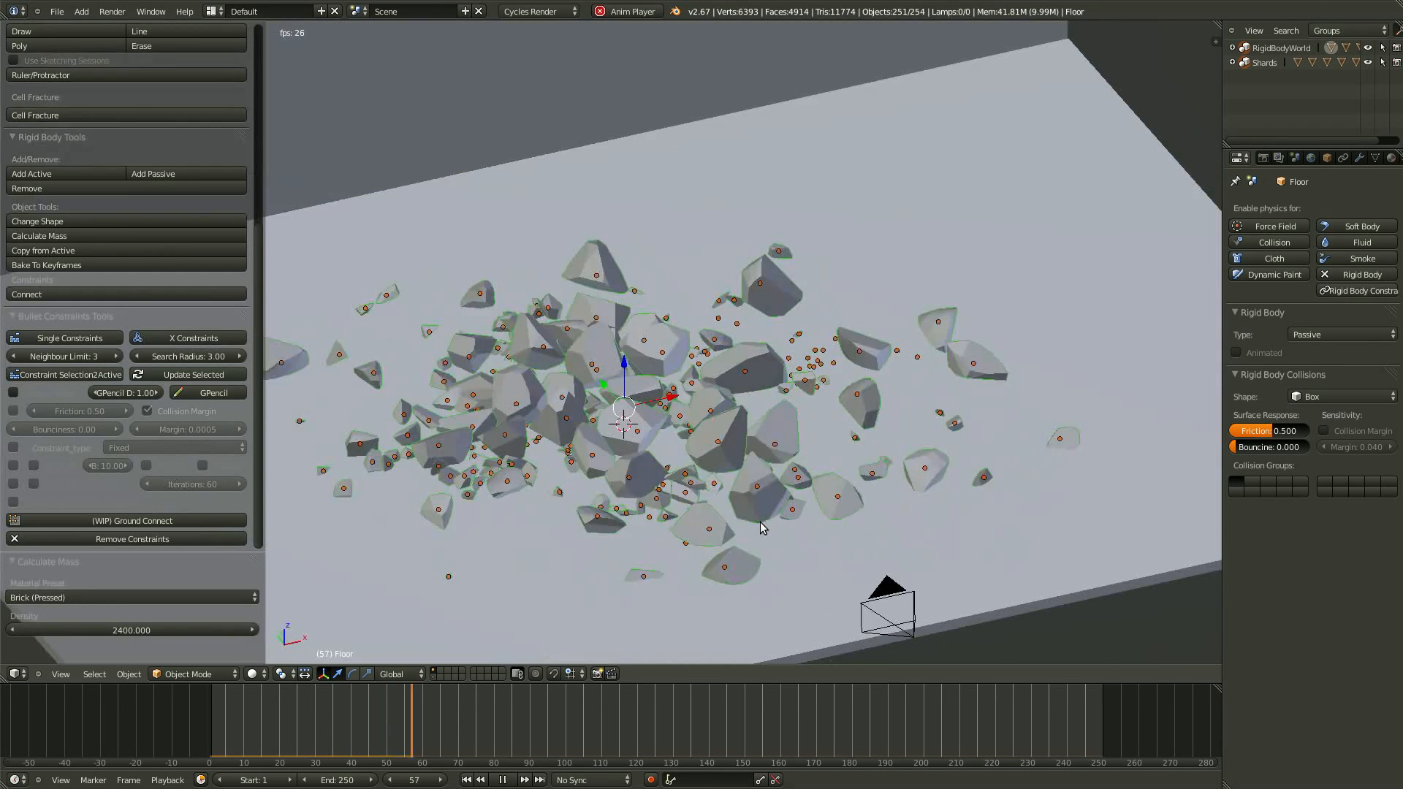
{"action": "scroll", "coordinate": [760, 528], "scroll_direction": "down", "scroll_amount": 2}
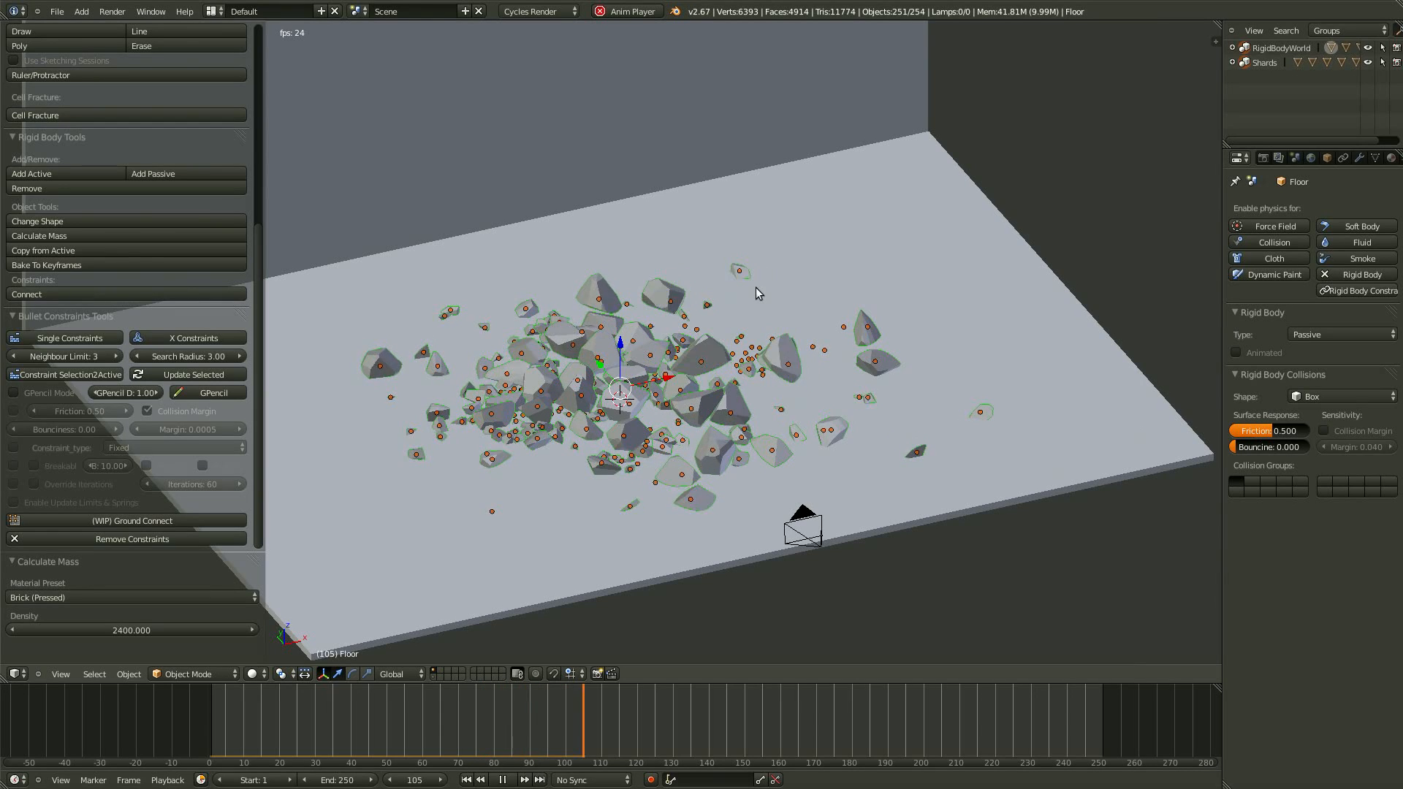
{"action": "key", "text": "KP_1"}
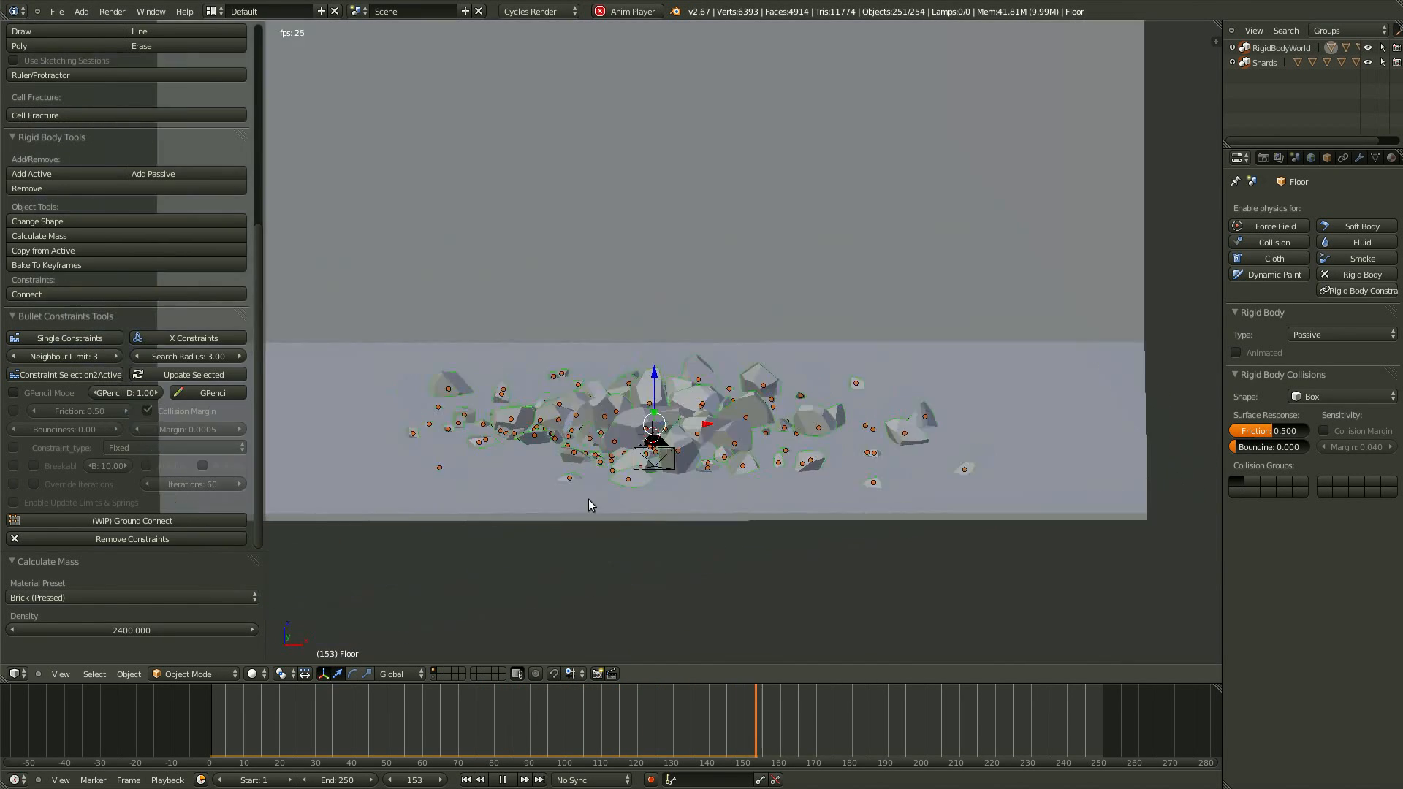
{"action": "middle_click_drag", "start_coordinate": [589, 498], "coordinate": [468, 510]}
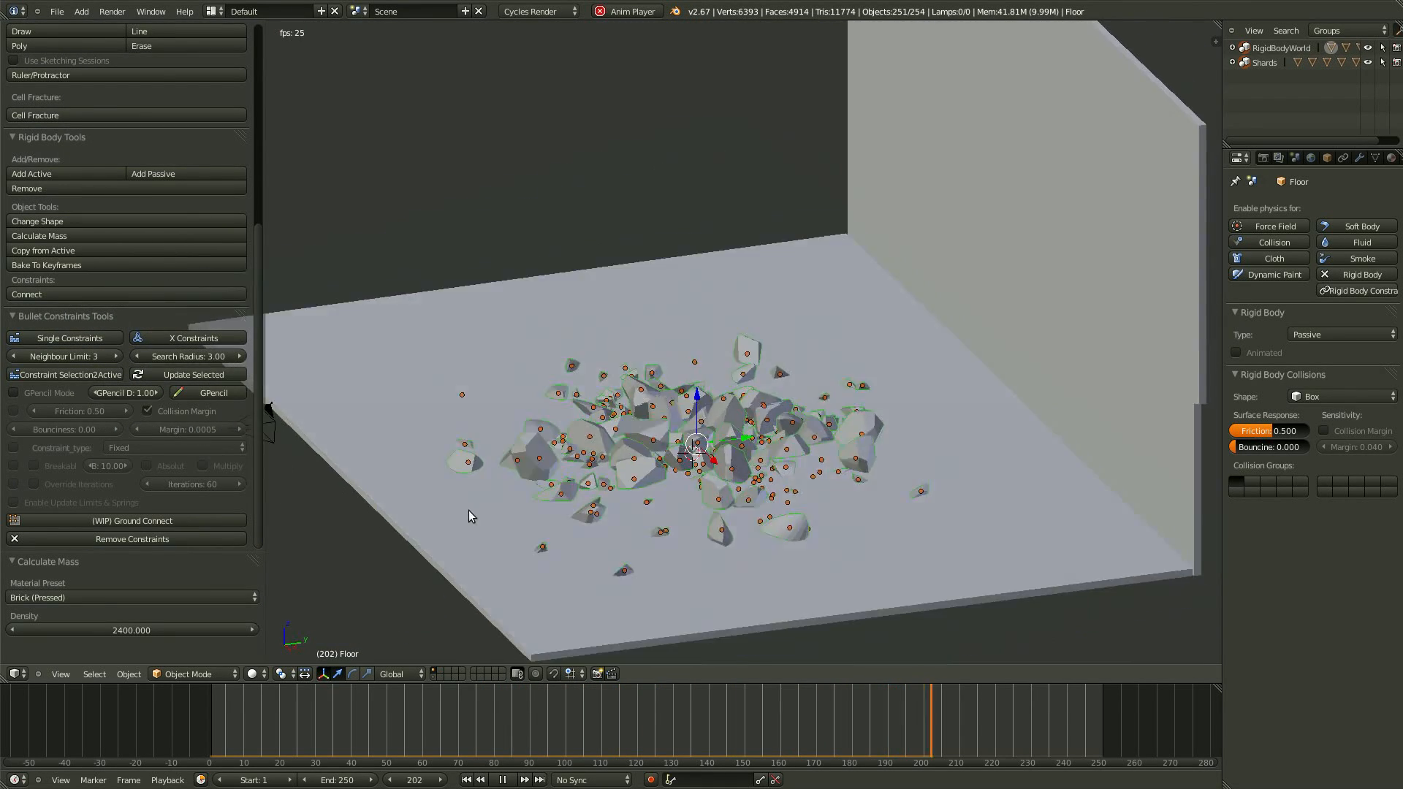
{"action": "key", "text": "KP_5"}
{"action": "key", "text": "Escape"}
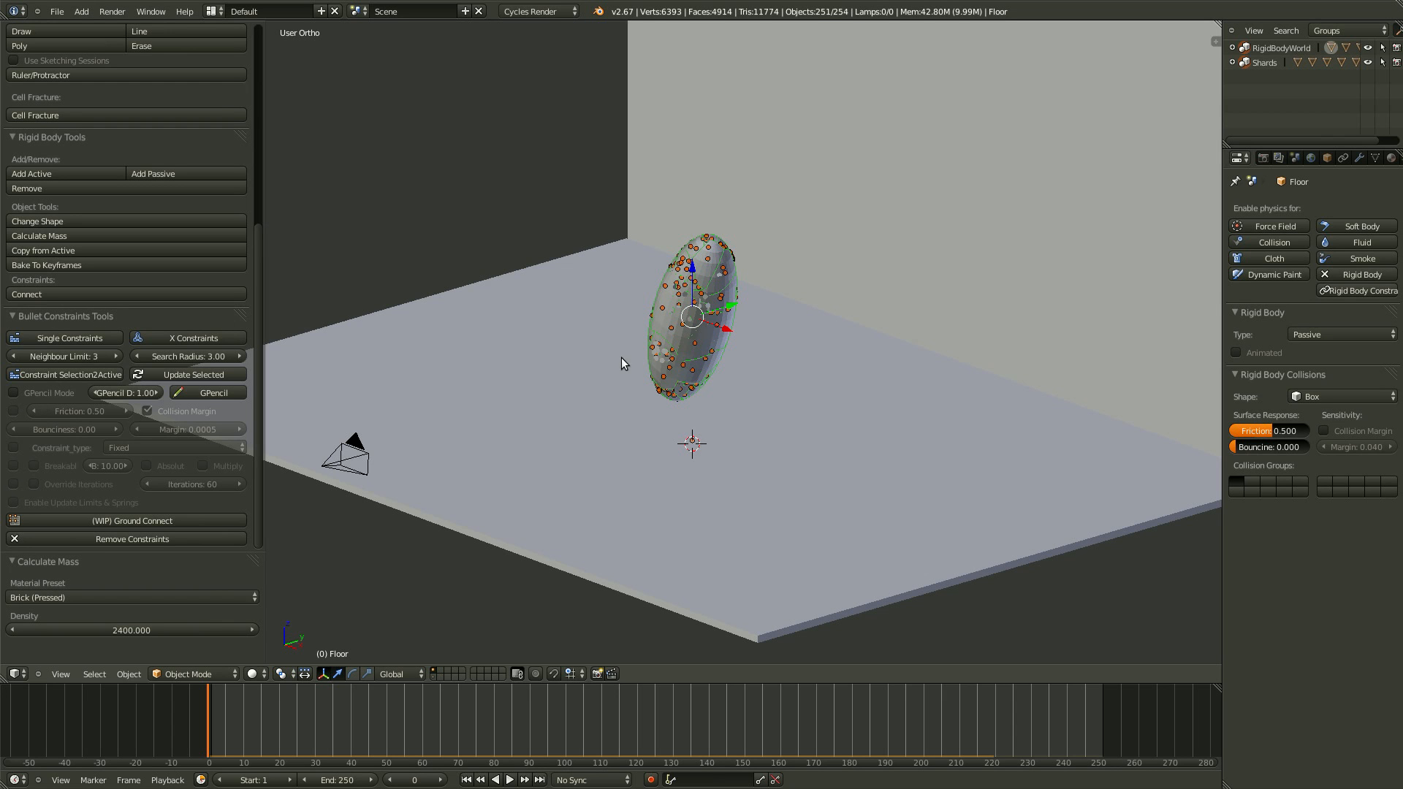
Add Bullet constraints between the selected shards with a neighbour limit of 3 and a search radius of 3.00.
{"action": "middle_click_drag", "start_coordinate": [493, 489], "coordinate": [621, 497]}
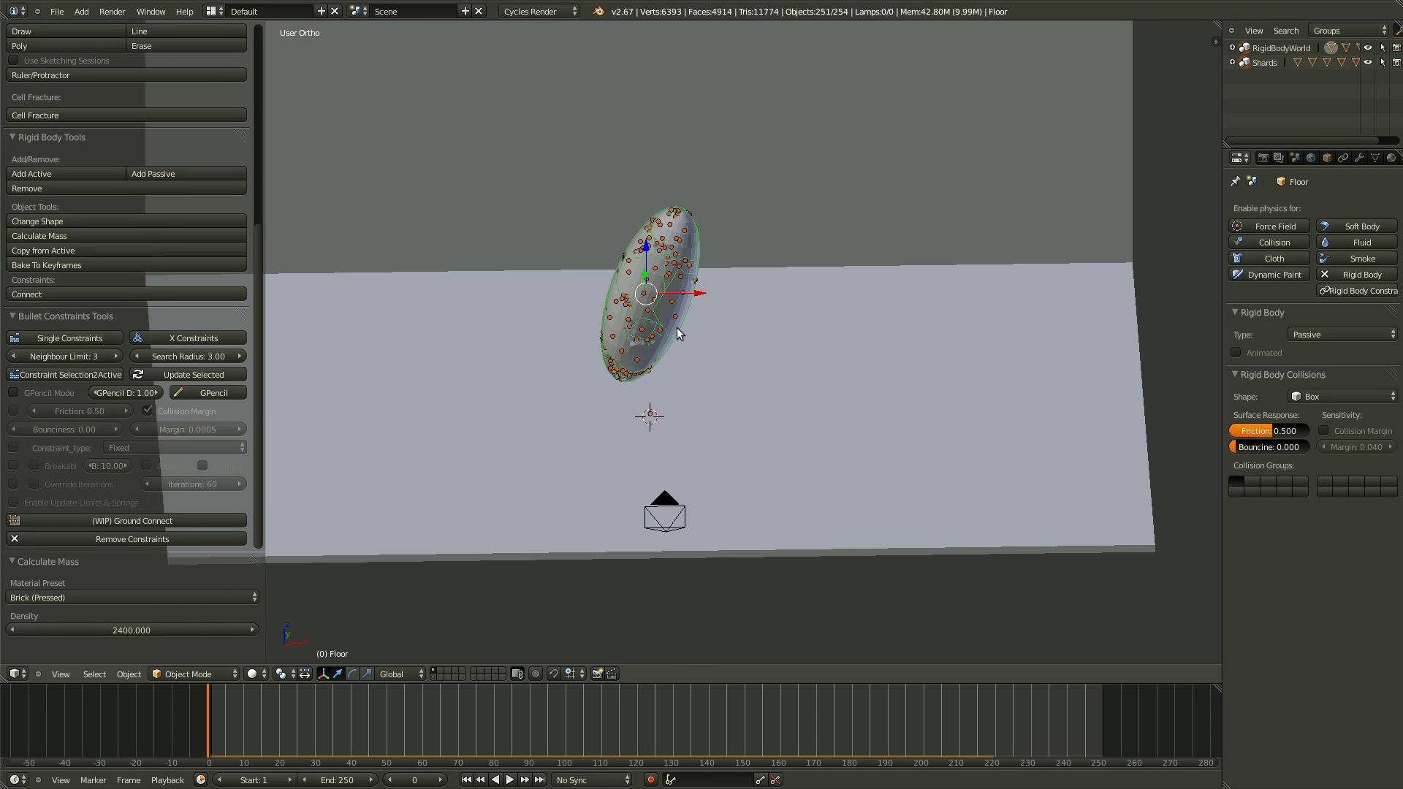
{"action": "key", "text": "KP_1"}
{"action": "scroll", "coordinate": [677, 334], "scroll_direction": "up", "scroll_amount": 2}
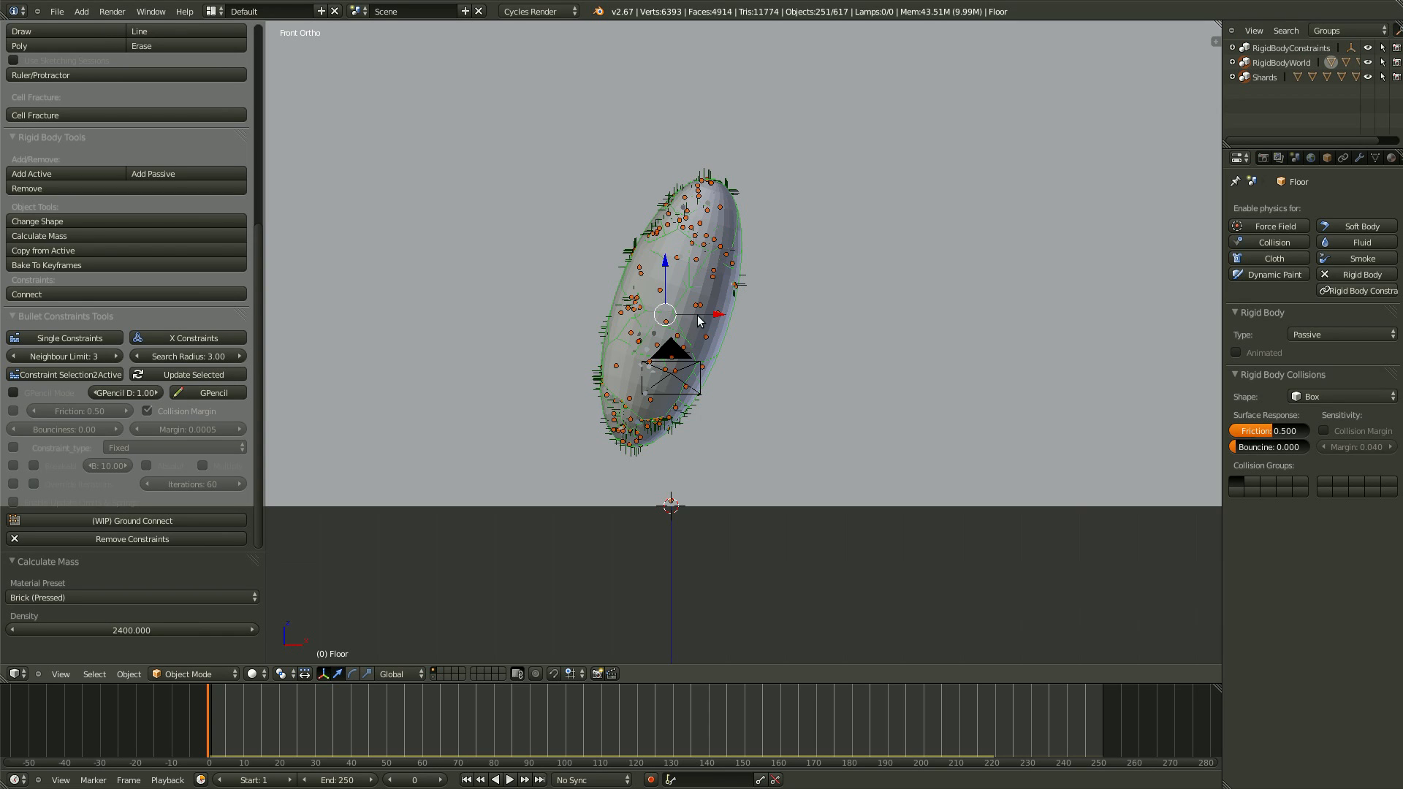
Play the simulation with the constraints in place and examine how the shards fall.
{"action": "middle_click_drag", "start_coordinate": [522, 378], "coordinate": [621, 396]}
{"action": "key", "text": "alt+a"}
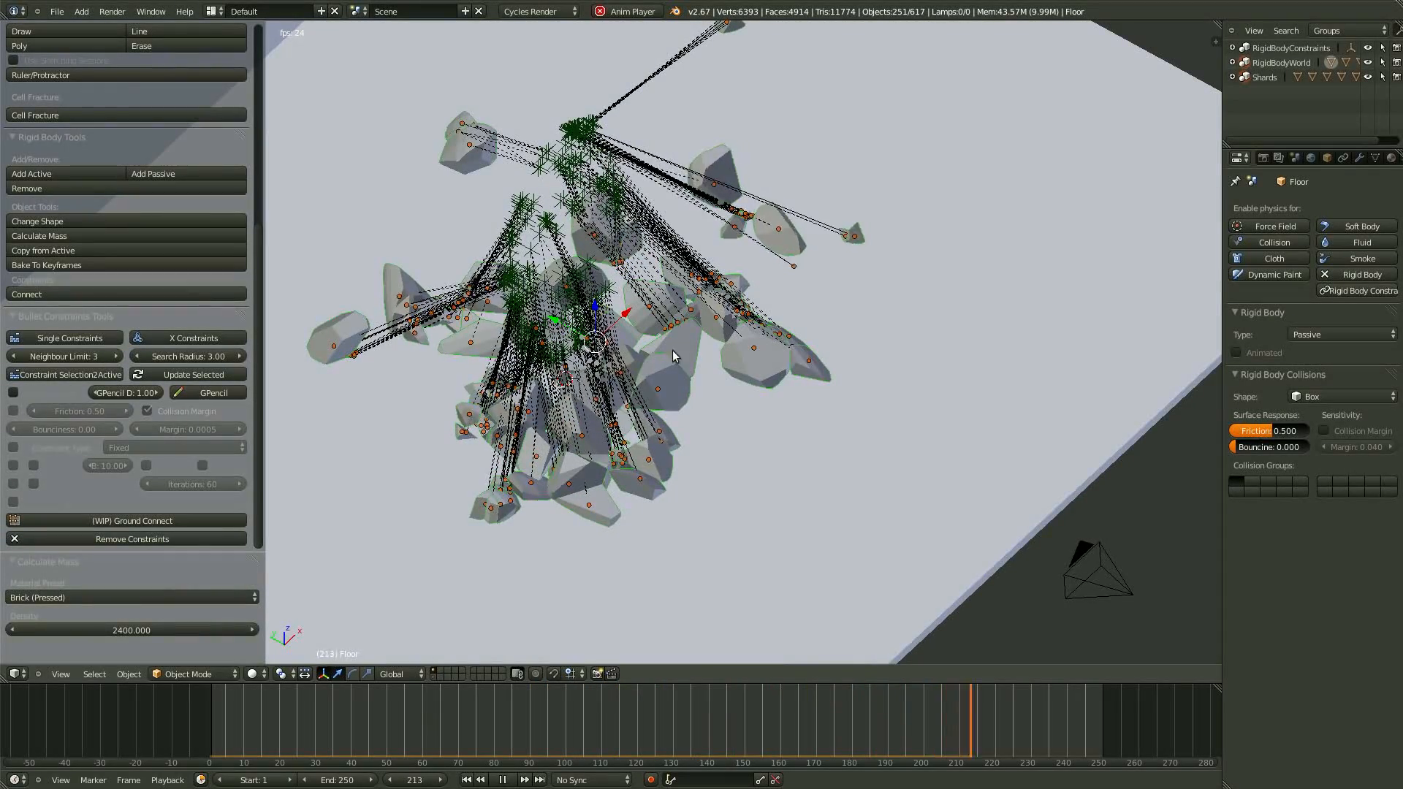
{"action": "middle_click_drag", "start_coordinate": [612, 555], "coordinate": [568, 517]}
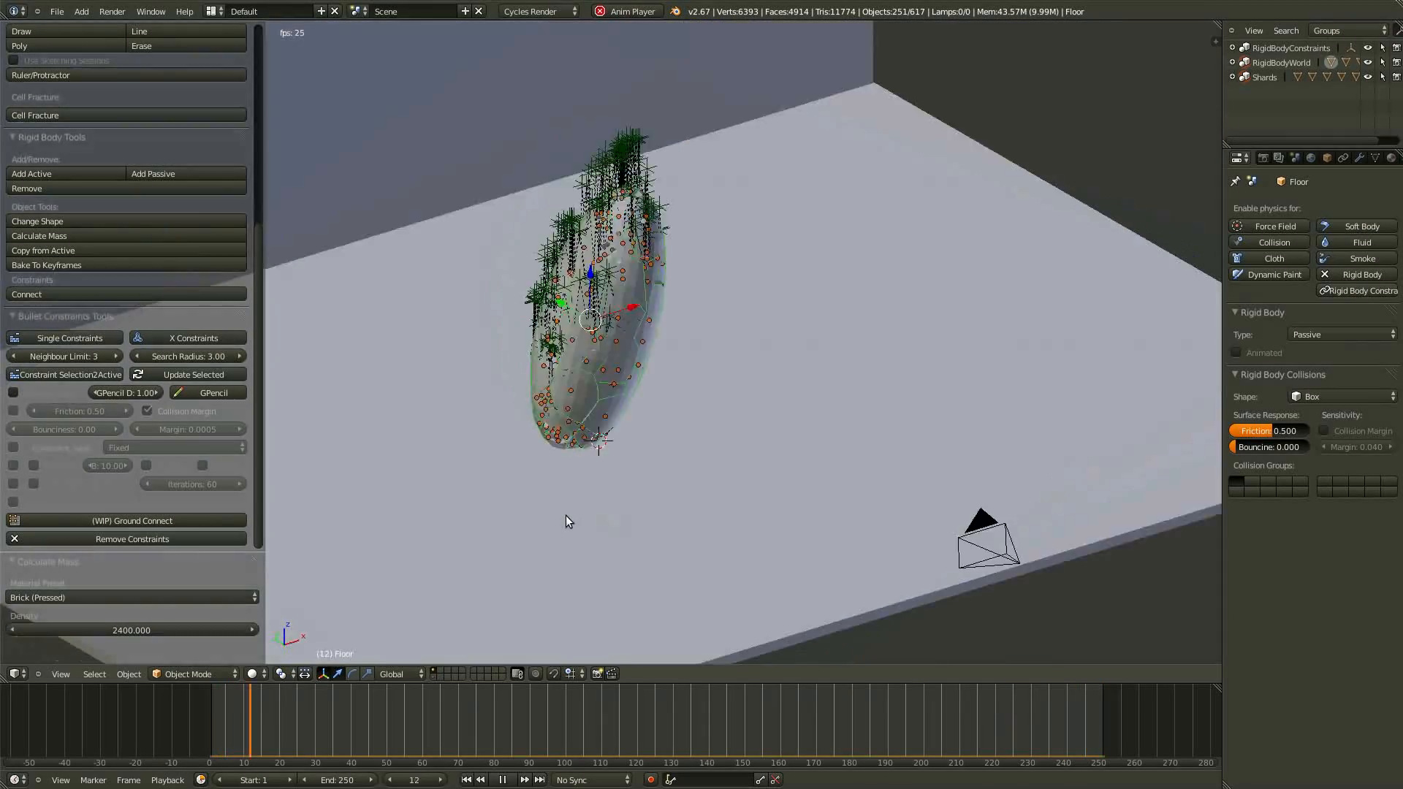
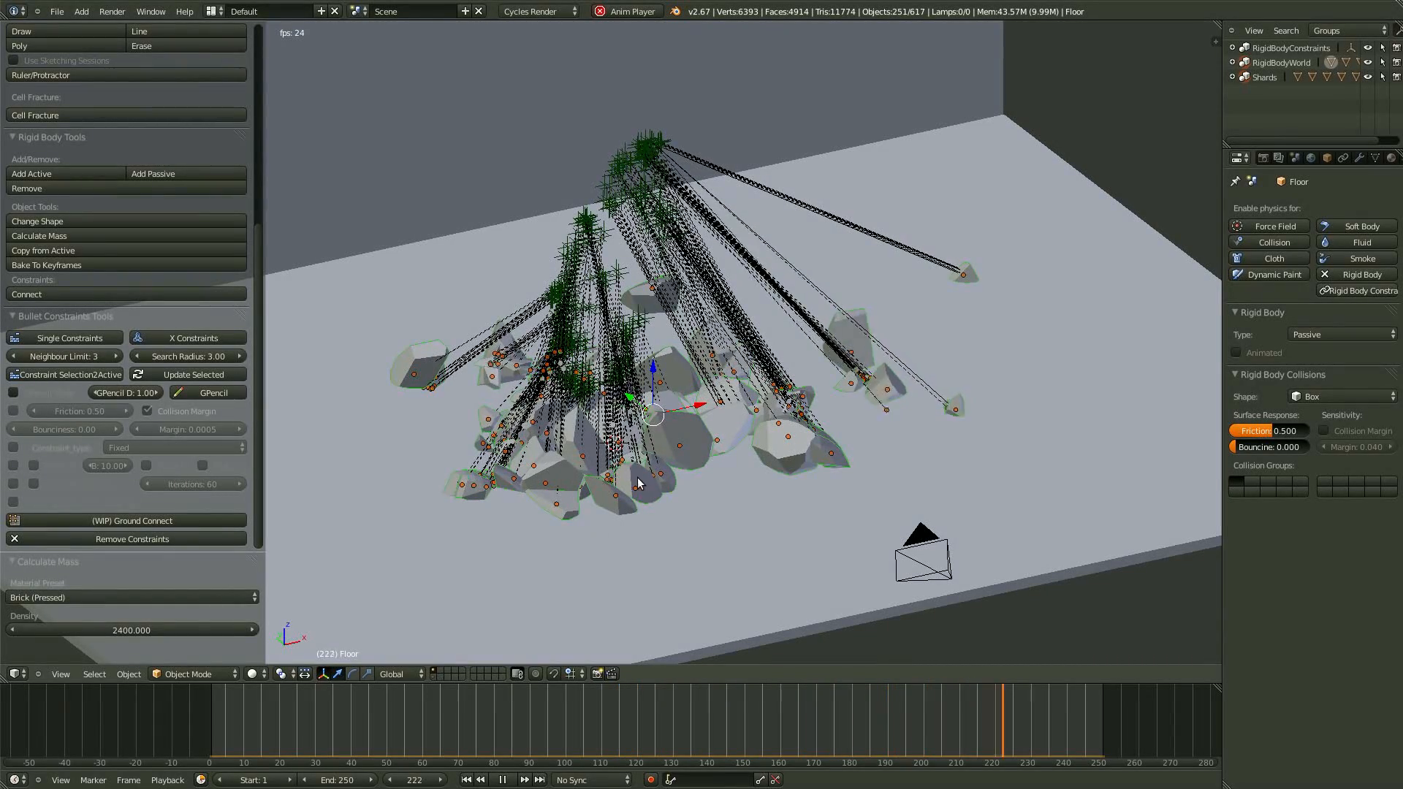
{"action": "key", "text": "Escape"}
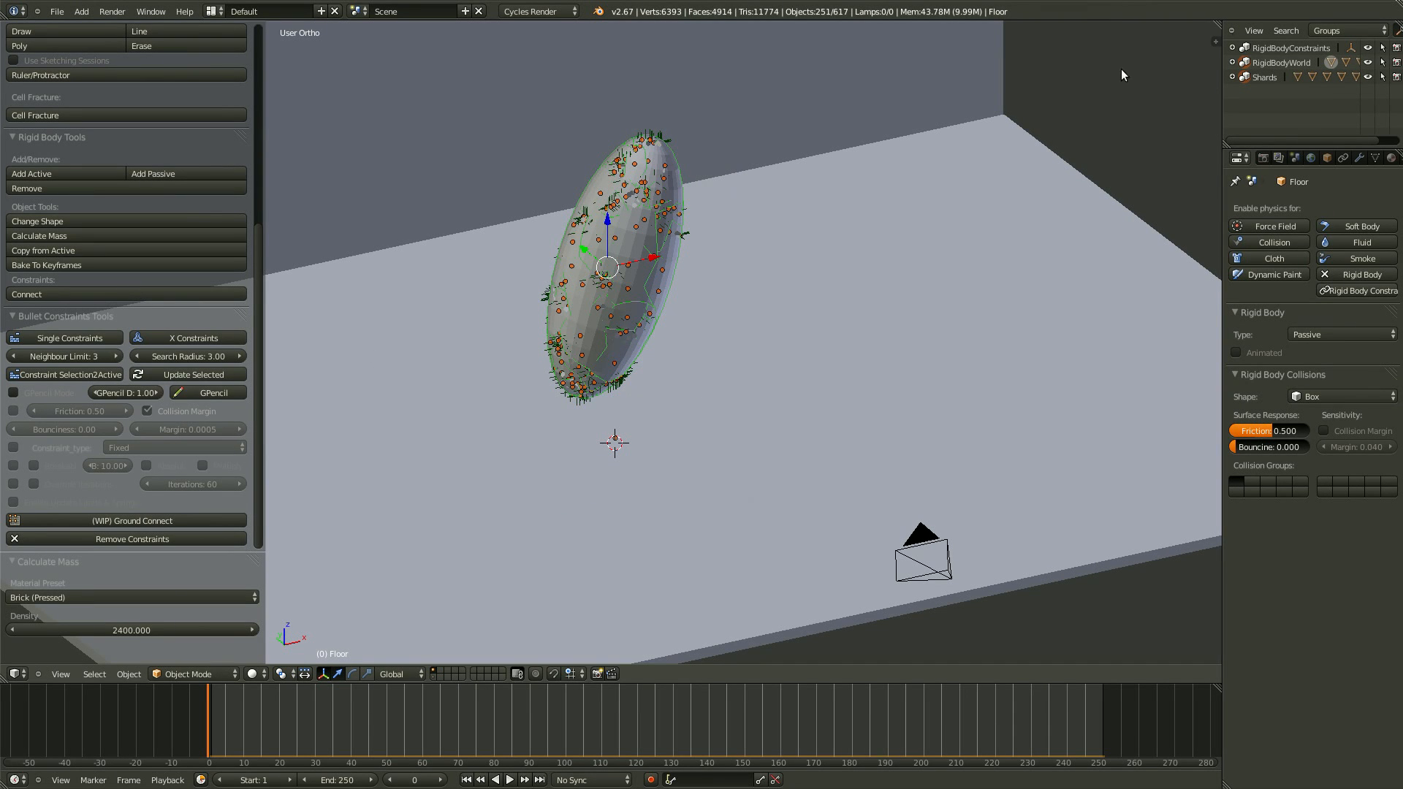
Select every object in the RigidBodyConstraints group and make one constraint near the sphere's upper end the active object.
{"action": "left_click", "coordinate": [1251, 49]}
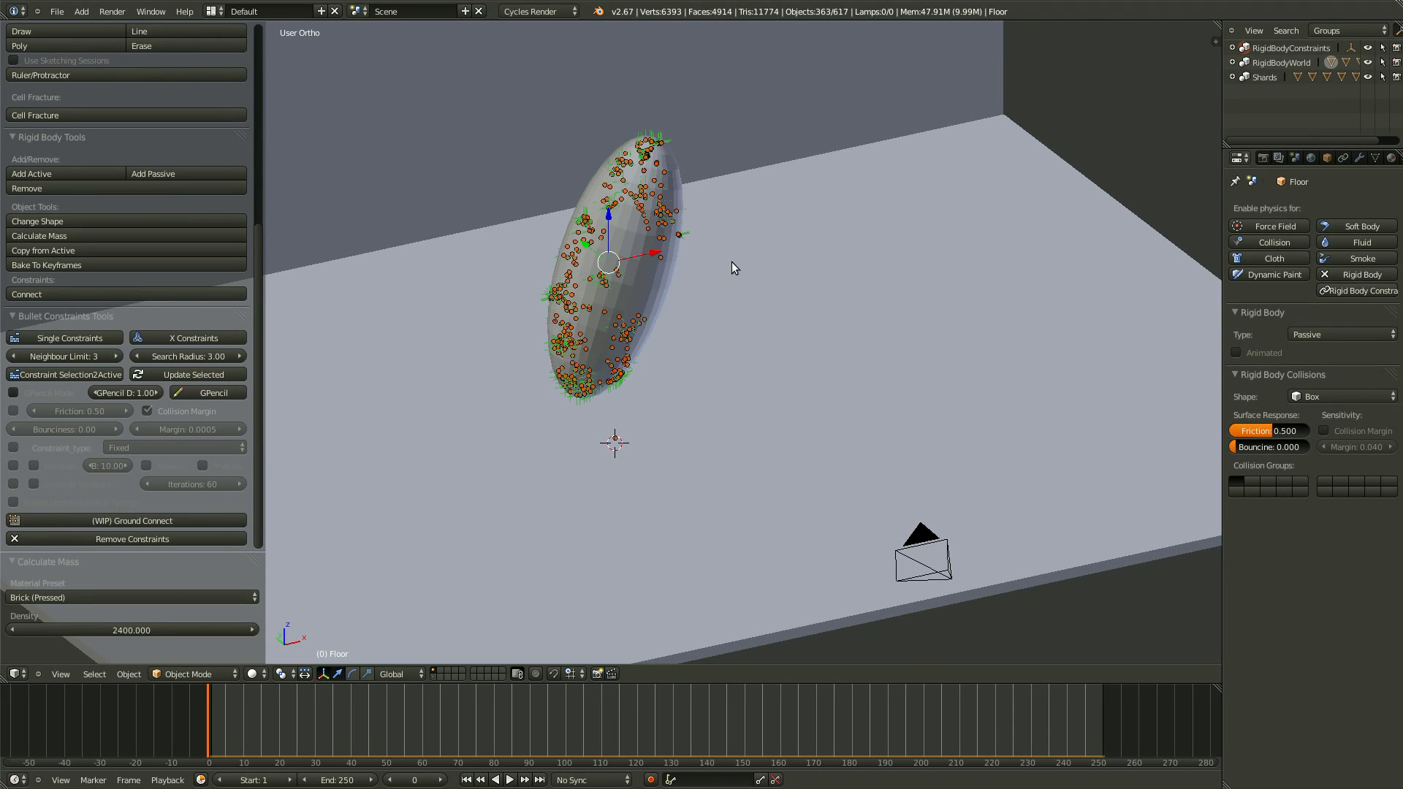
{"action": "middle_click_drag", "start_coordinate": [725, 329], "coordinate": [708, 269]}
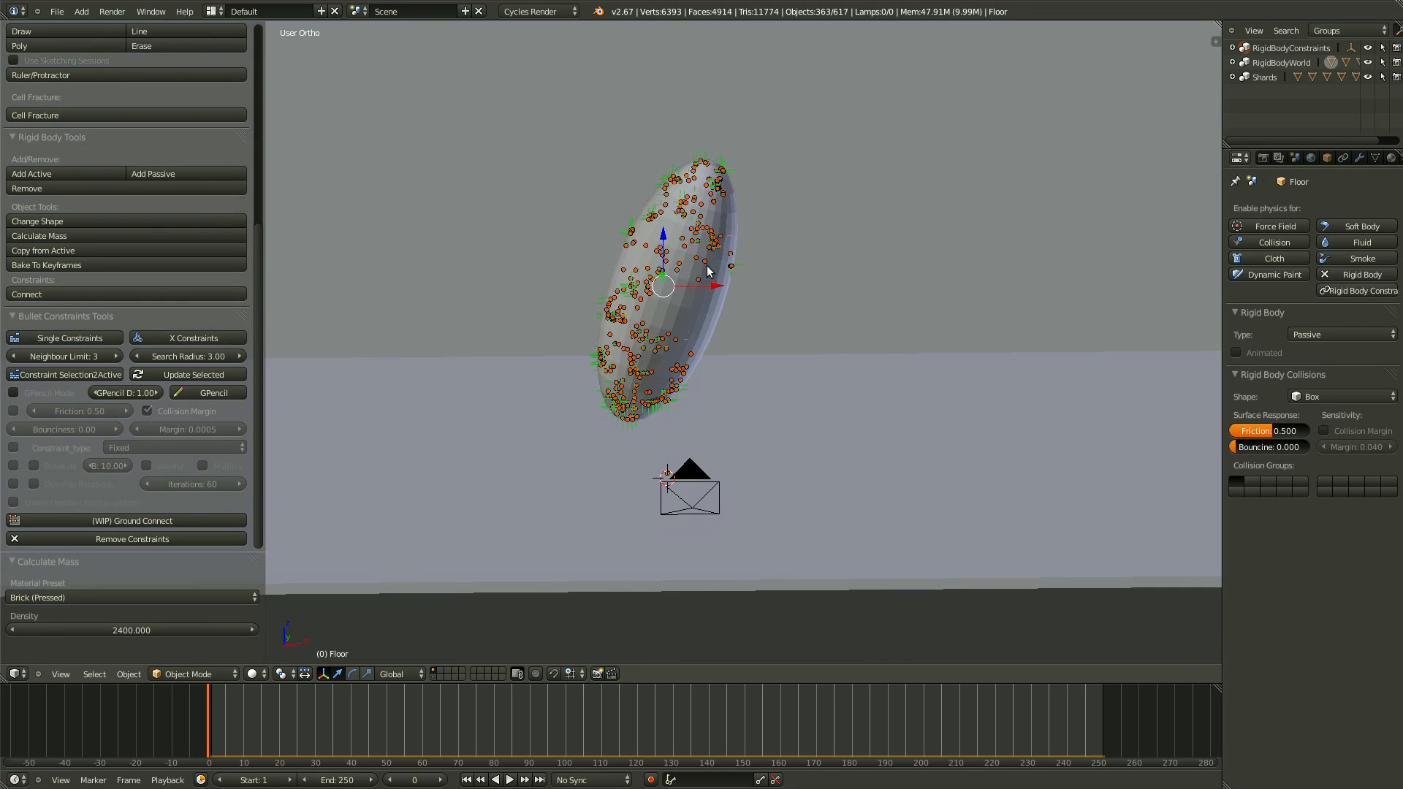
{"action": "middle_click_drag", "start_coordinate": [406, 335], "coordinate": [400, 344]}
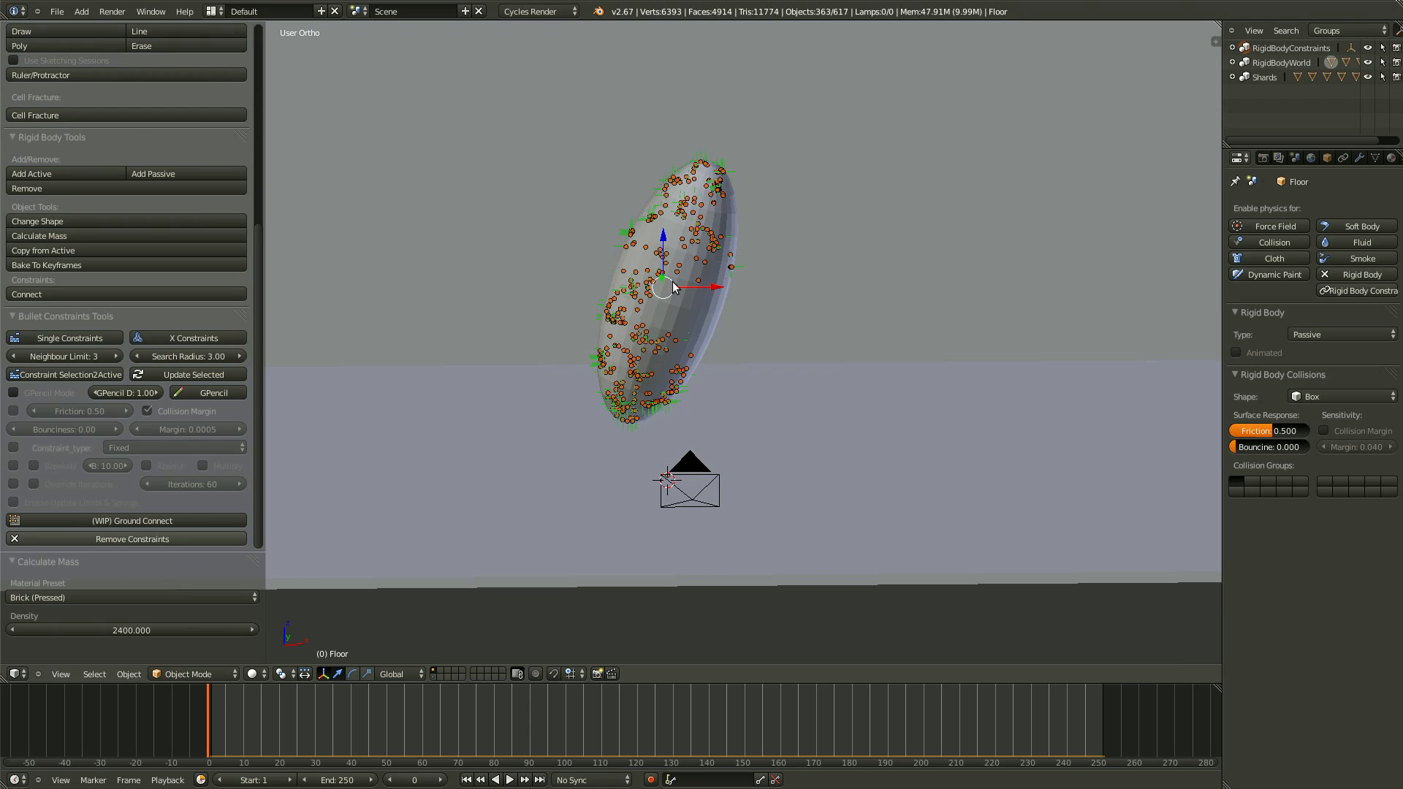
{"action": "right_click", "coordinate": [732, 173], "text": "shift"}
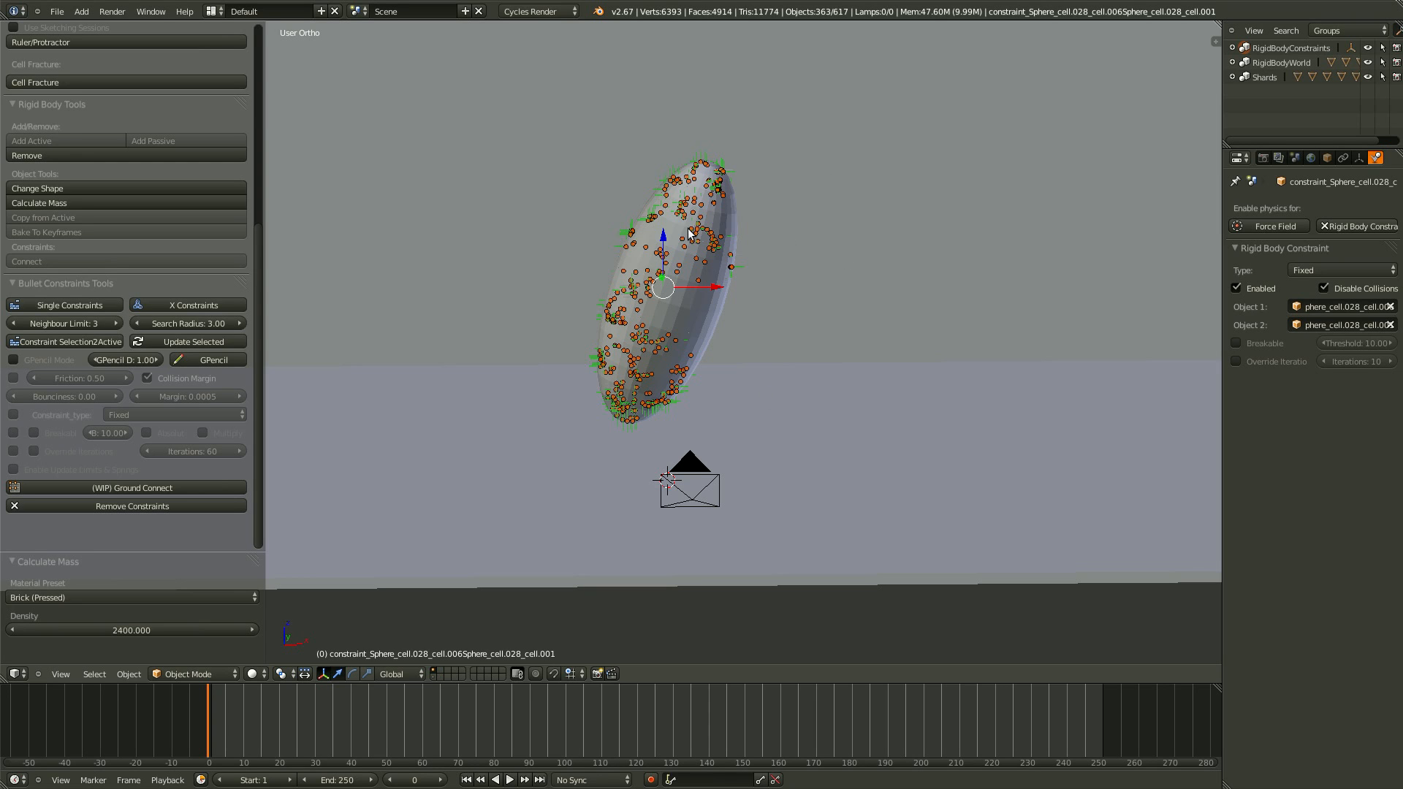
{"action": "middle_click_drag", "start_coordinate": [576, 258], "coordinate": [642, 328]}
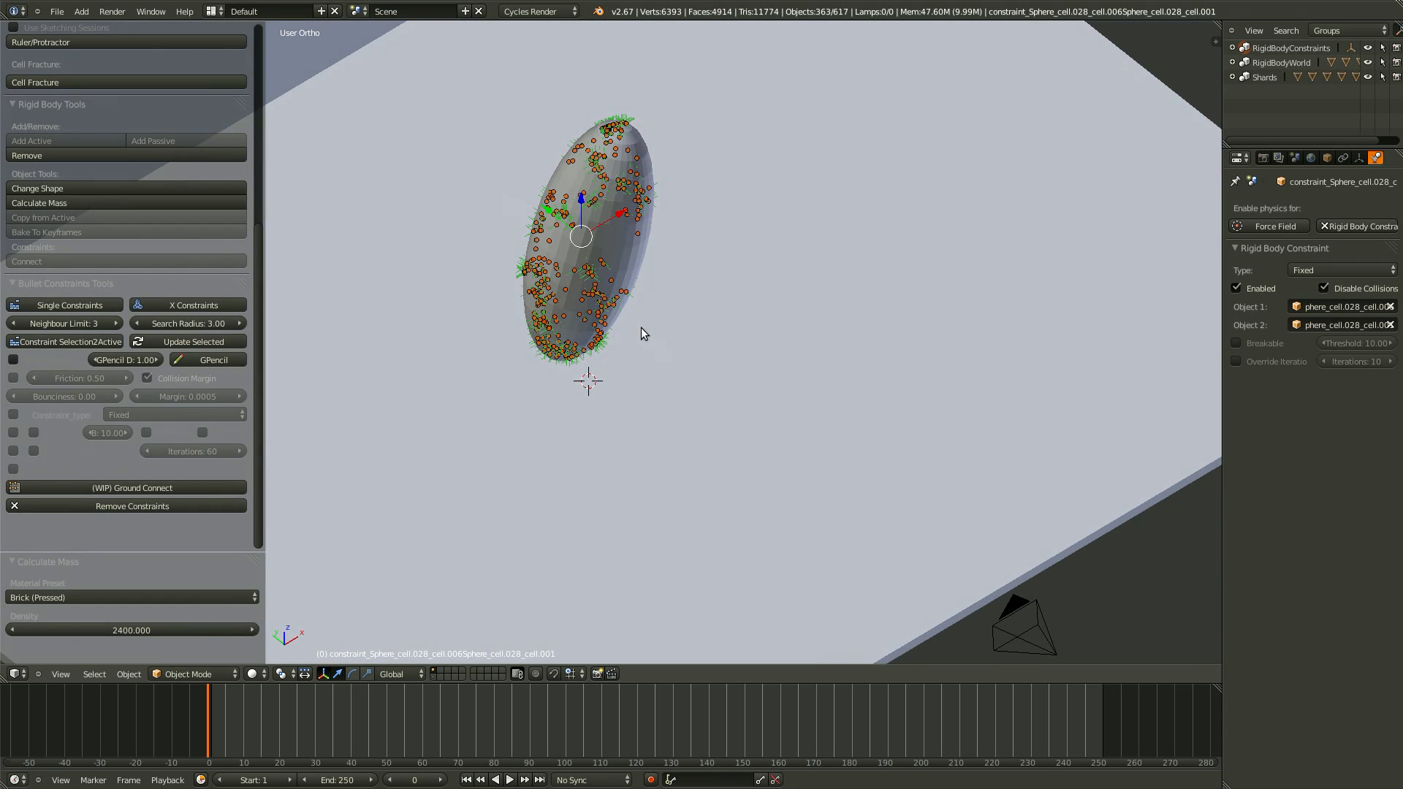
{"action": "middle_click_drag", "start_coordinate": [627, 221], "coordinate": [570, 314]}
{"action": "scroll", "coordinate": [570, 314], "scroll_direction": "up", "scroll_amount": 3}
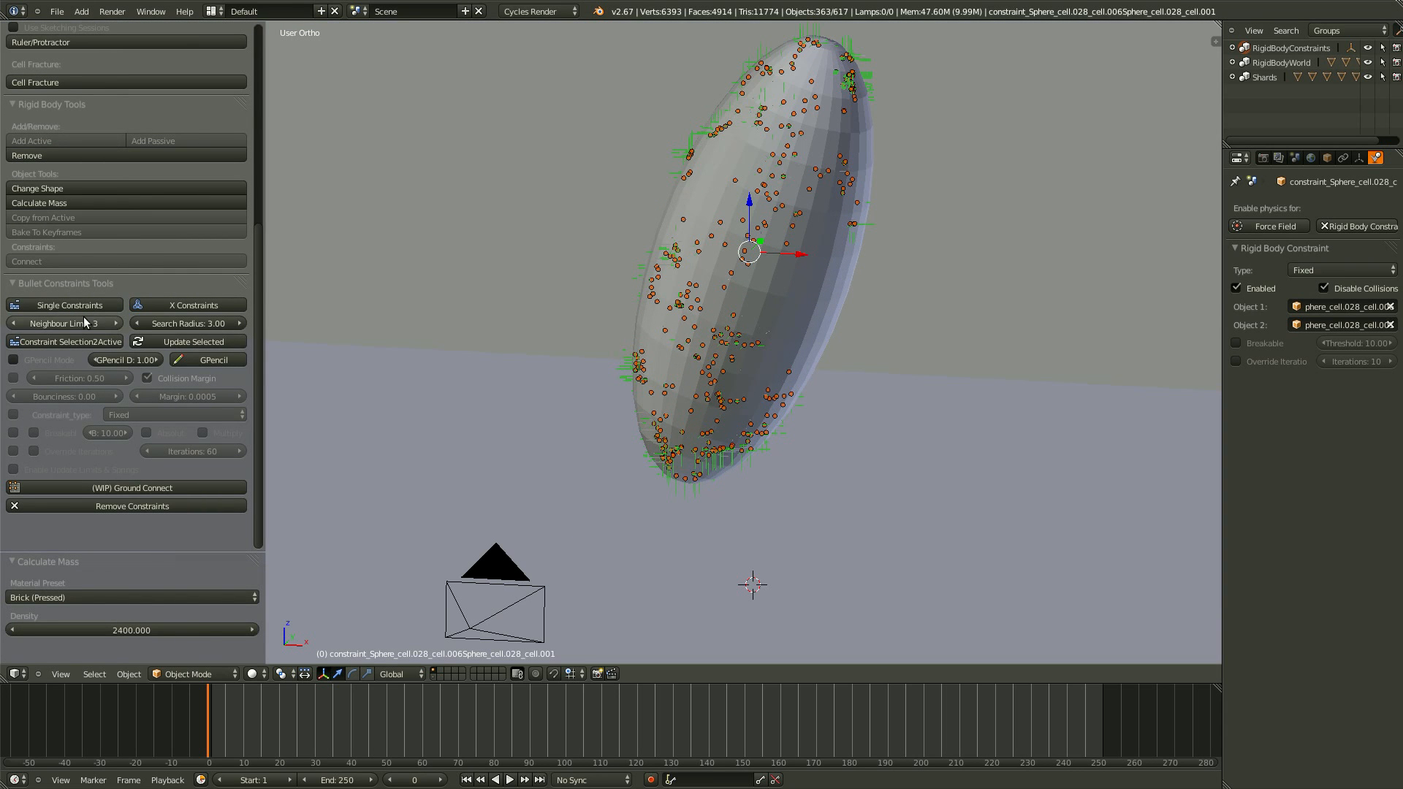
Set the Bullet constraint neighbour limit to 6.
{"action": "left_click", "coordinate": [117, 322]}
{"action": "left_click", "coordinate": [117, 322]}
{"action": "left_click", "coordinate": [117, 322]}
Set the Bullet constraint search radius to 10.00 and save over the existing file.
{"action": "middle_click_drag", "start_coordinate": [475, 428], "coordinate": [621, 448]}
{"action": "scroll", "coordinate": [621, 445], "scroll_direction": "down", "scroll_amount": 3}
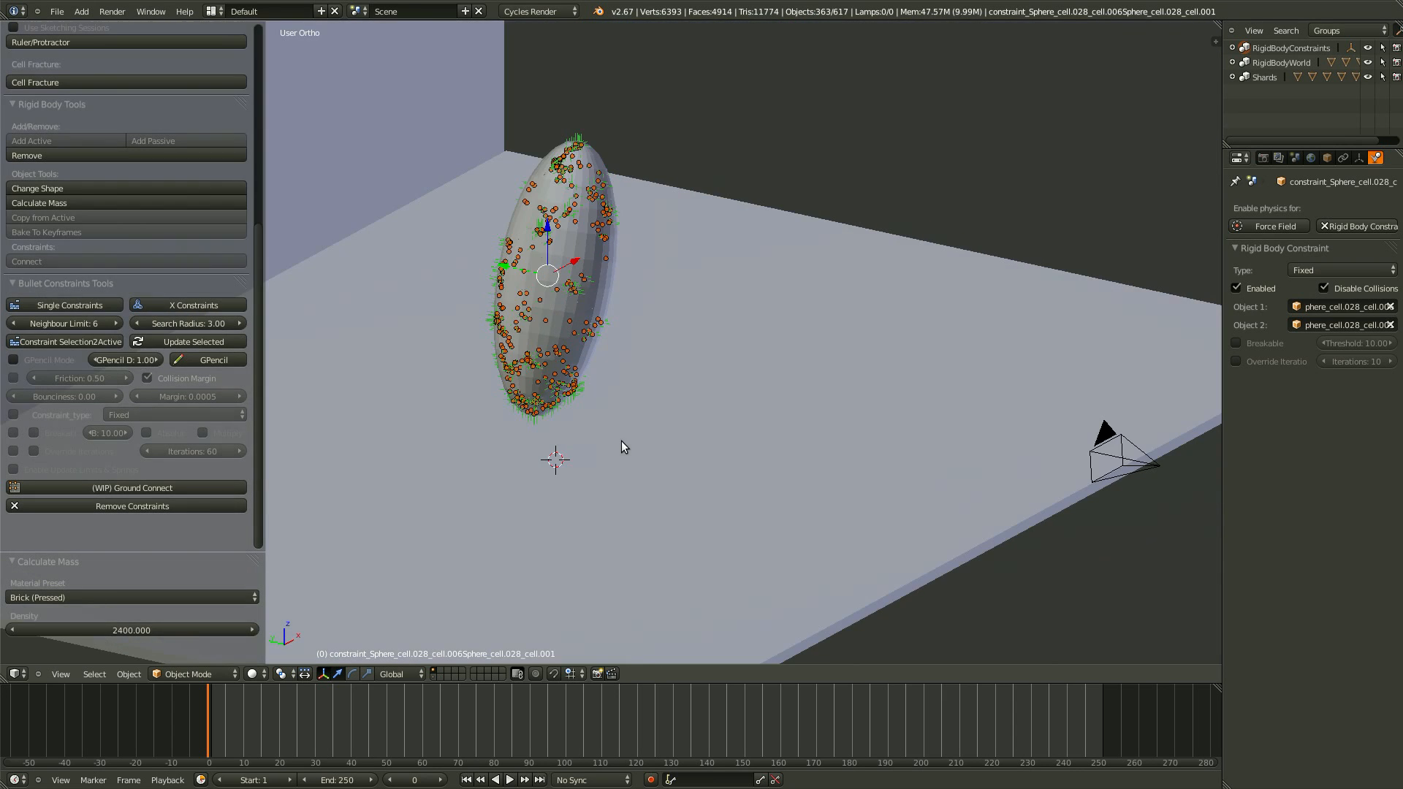
{"action": "scroll", "coordinate": [554, 269], "scroll_direction": "up", "scroll_amount": 5}
{"action": "scroll", "coordinate": [554, 269], "scroll_direction": "up", "scroll_amount": 1}
{"action": "middle_click_drag", "start_coordinate": [554, 269], "coordinate": [694, 192], "text": "shift"}
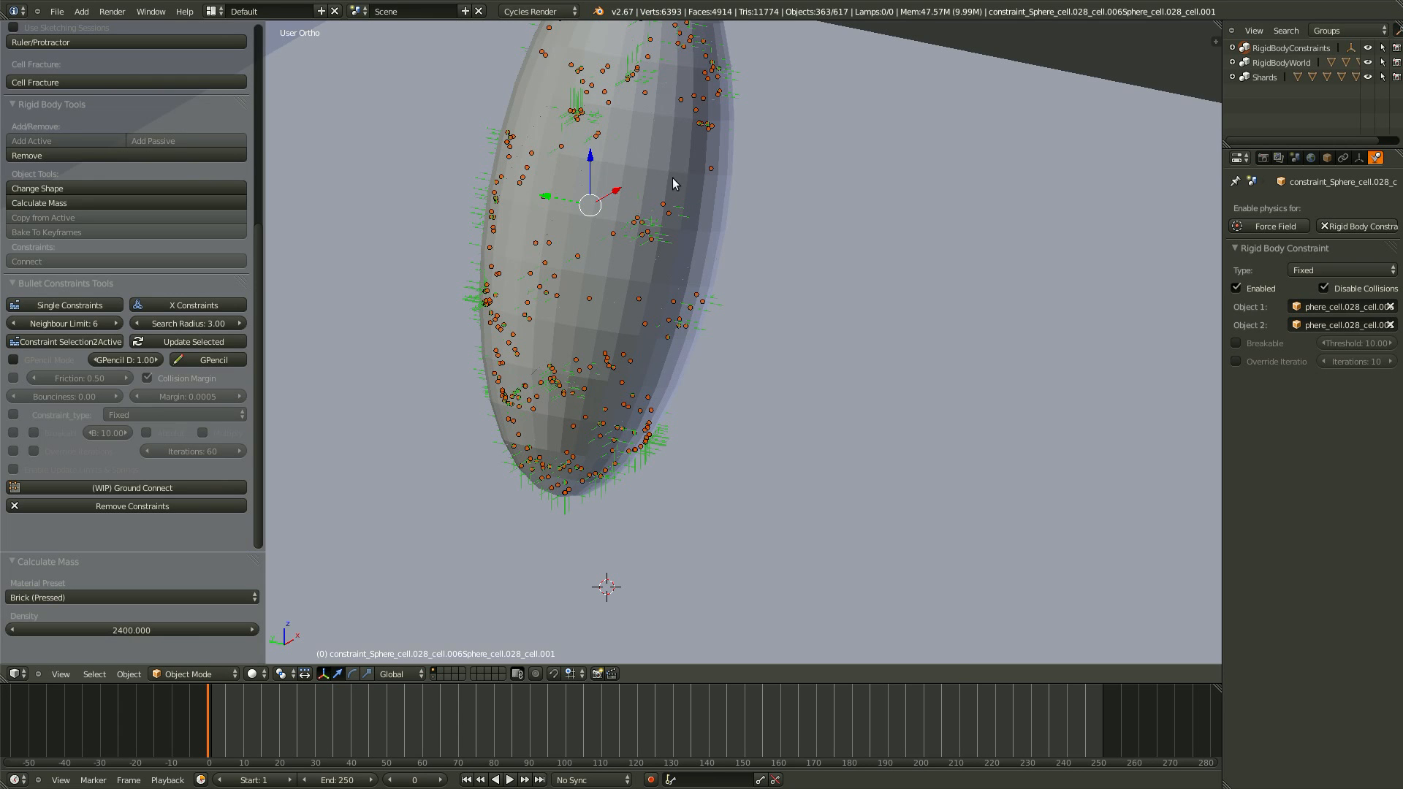
{"action": "middle_click_drag", "start_coordinate": [673, 312], "coordinate": [646, 296]}
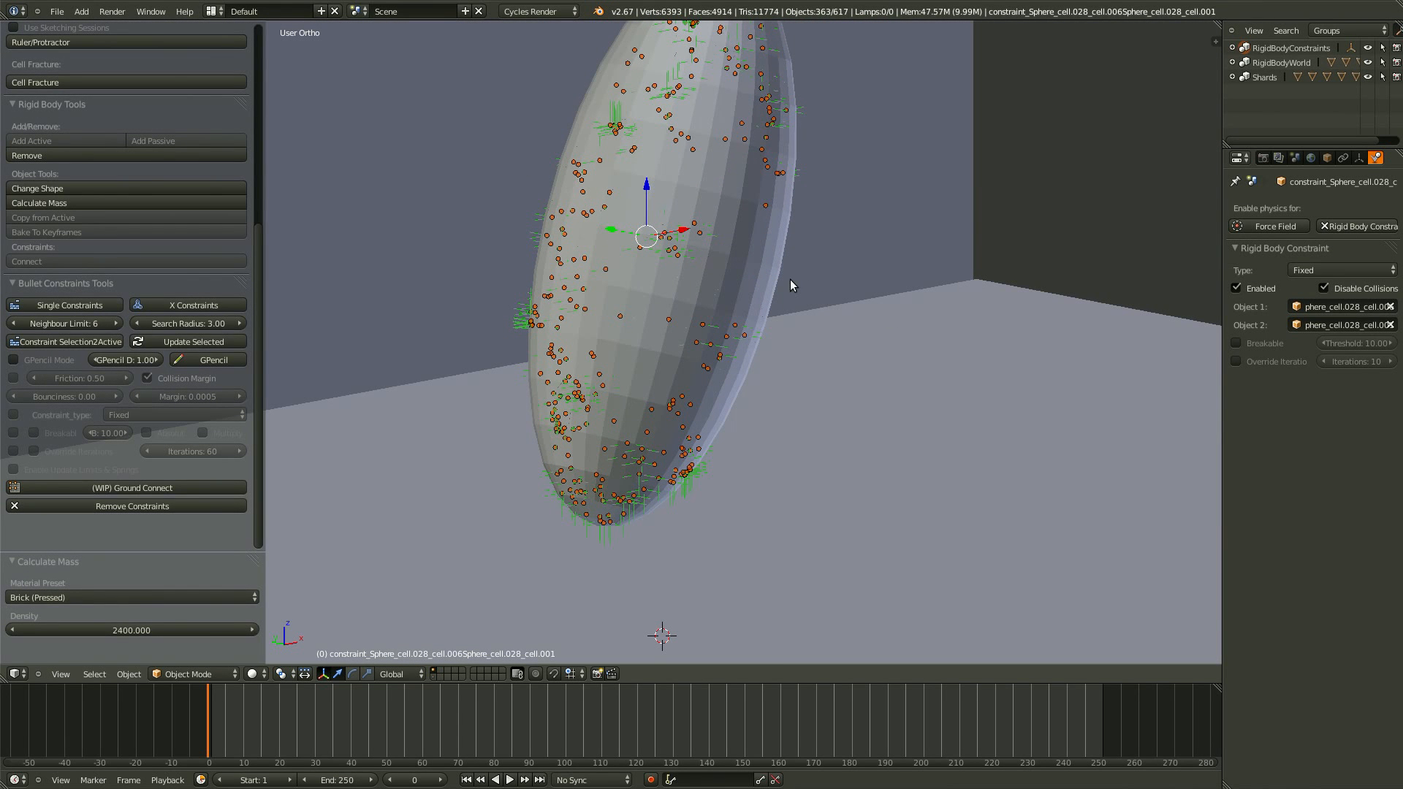
{"action": "middle_click_drag", "start_coordinate": [350, 369], "coordinate": [329, 363]}
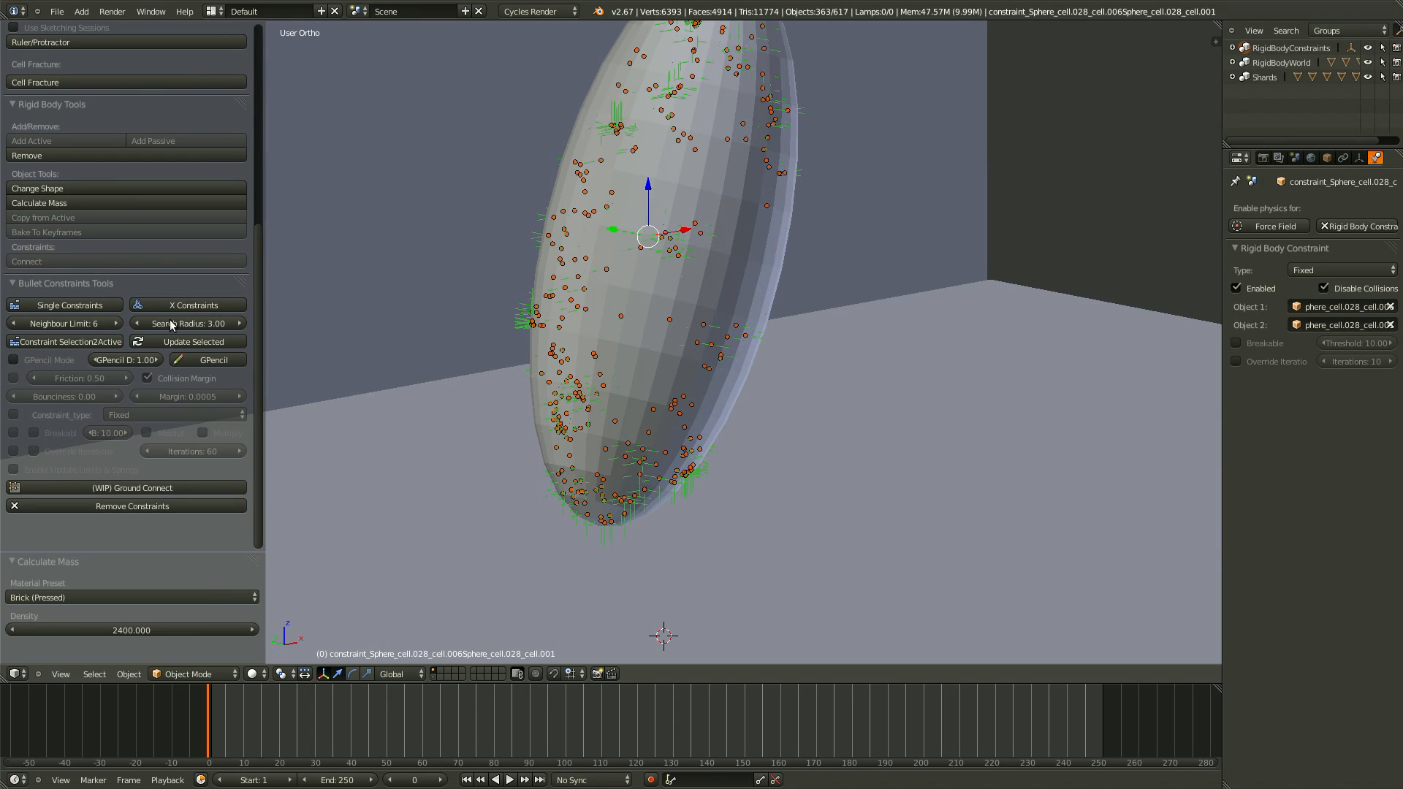
{"action": "left_click", "coordinate": [217, 323]}
{"action": "key", "text": "Return"}
{"action": "key", "text": "ctrl+s"}
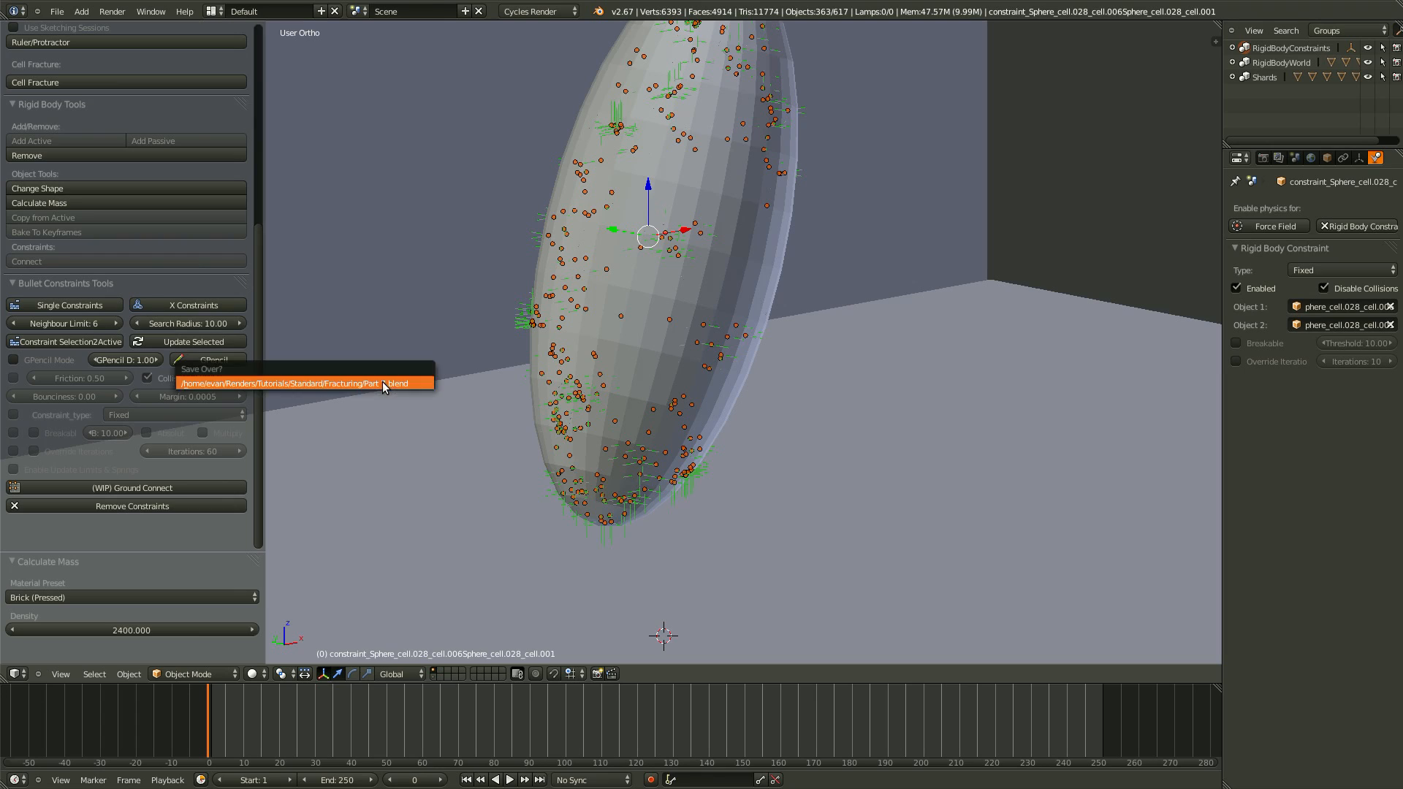
{"action": "left_click", "coordinate": [383, 383]}
Replay the simulation to check the shard collapse with the constraints selected.
{"action": "middle_click_drag", "start_coordinate": [572, 349], "coordinate": [636, 393]}
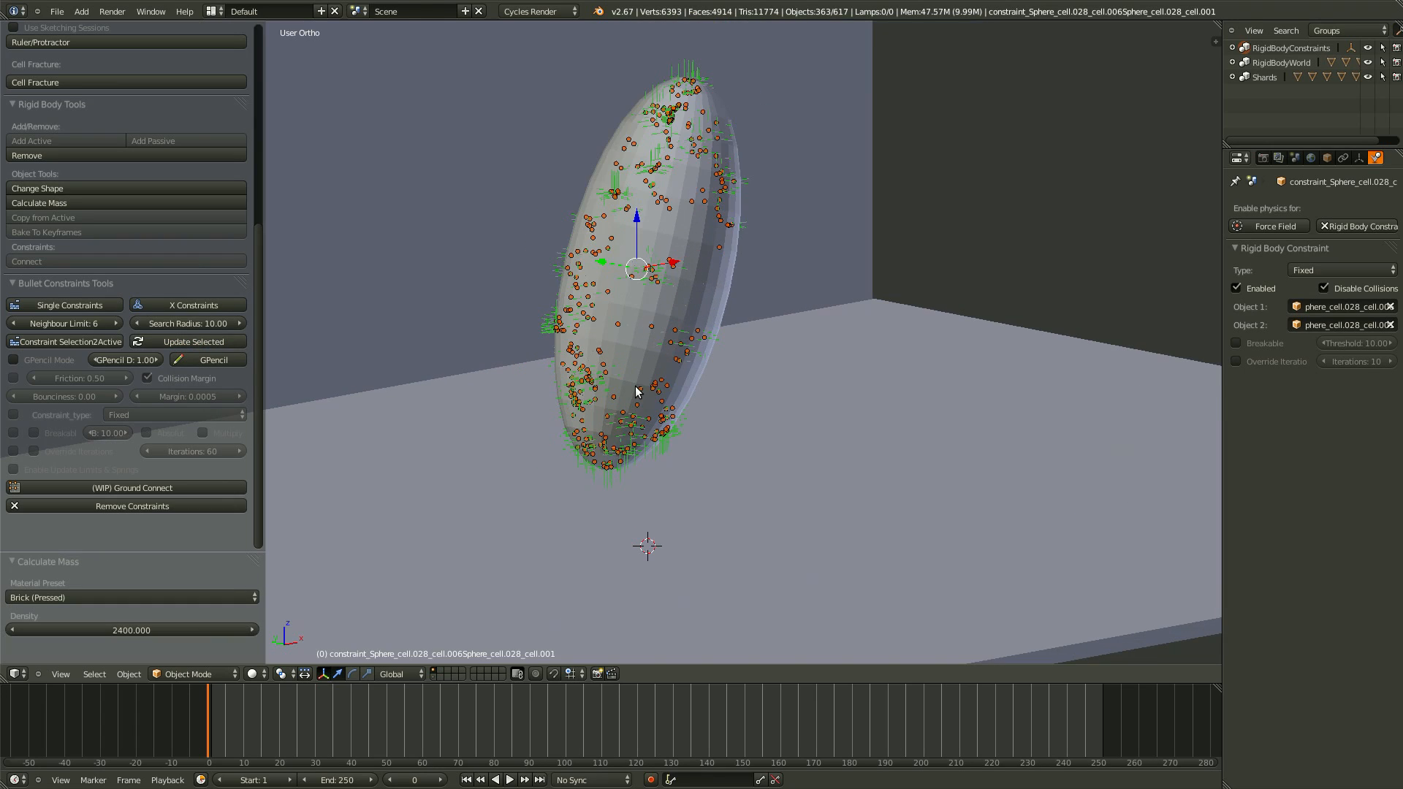
{"action": "key", "text": "alt+a"}
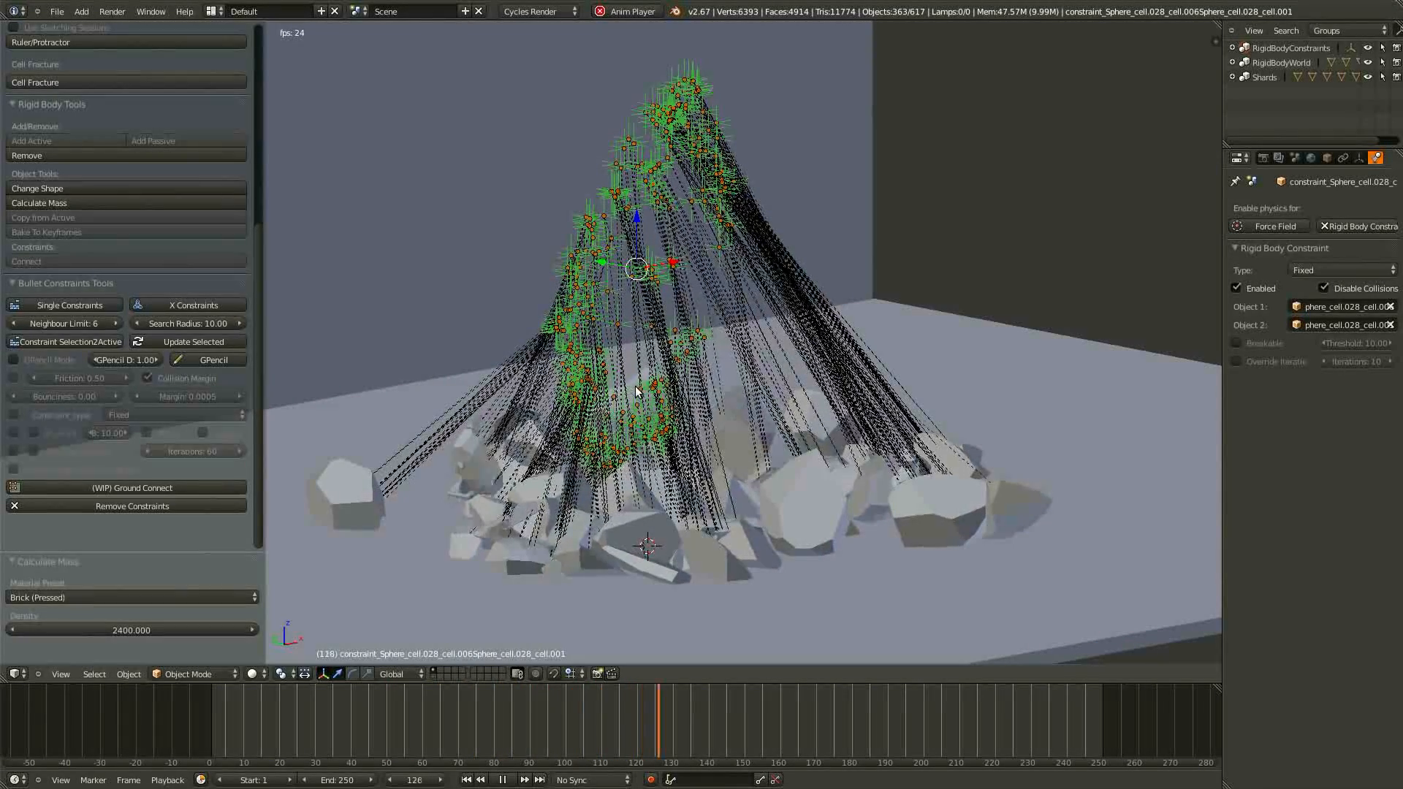
{"action": "key", "text": "Escape"}
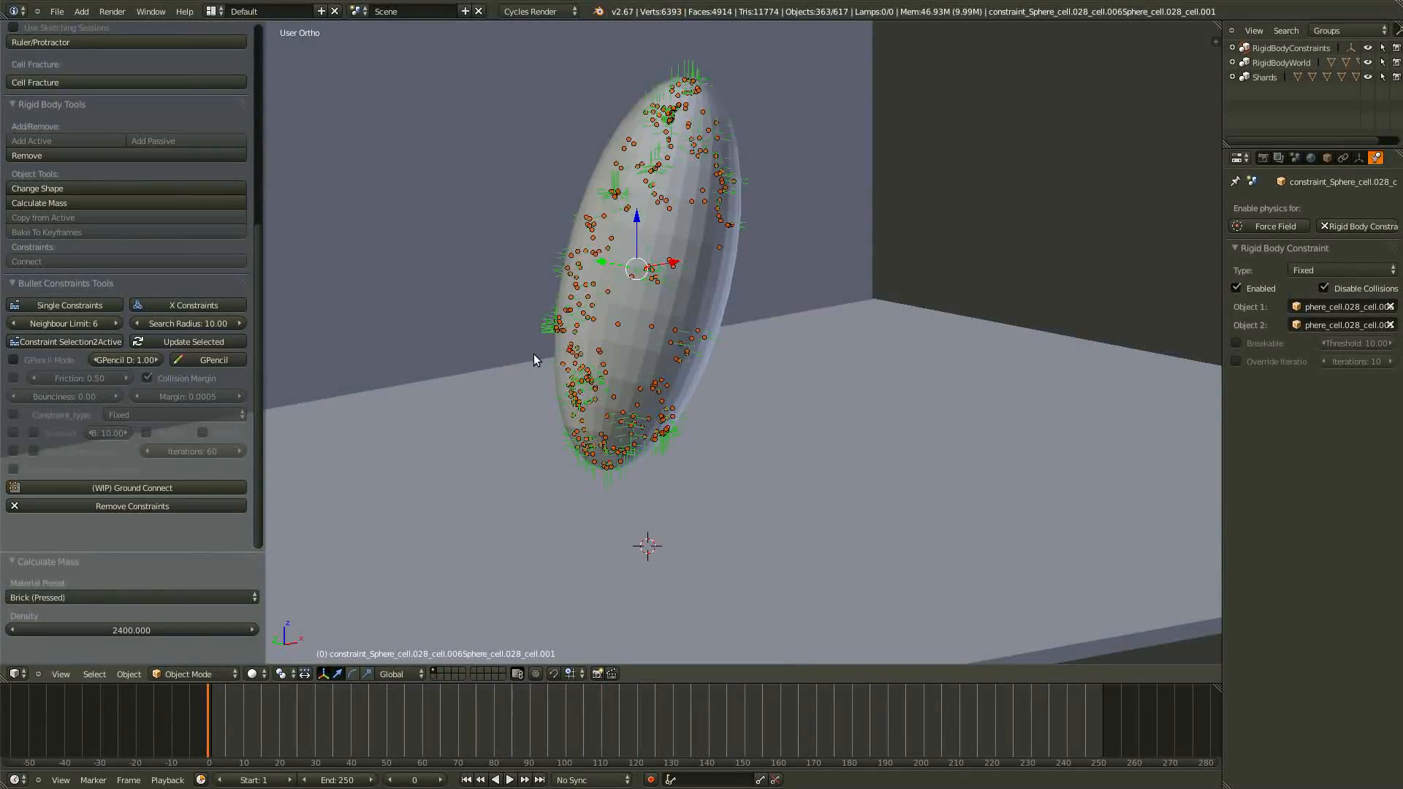
Remove the existing Bullet constraints and select only the sphere's shards in the wireframe side view.
{"action": "left_click", "coordinate": [120, 506]}
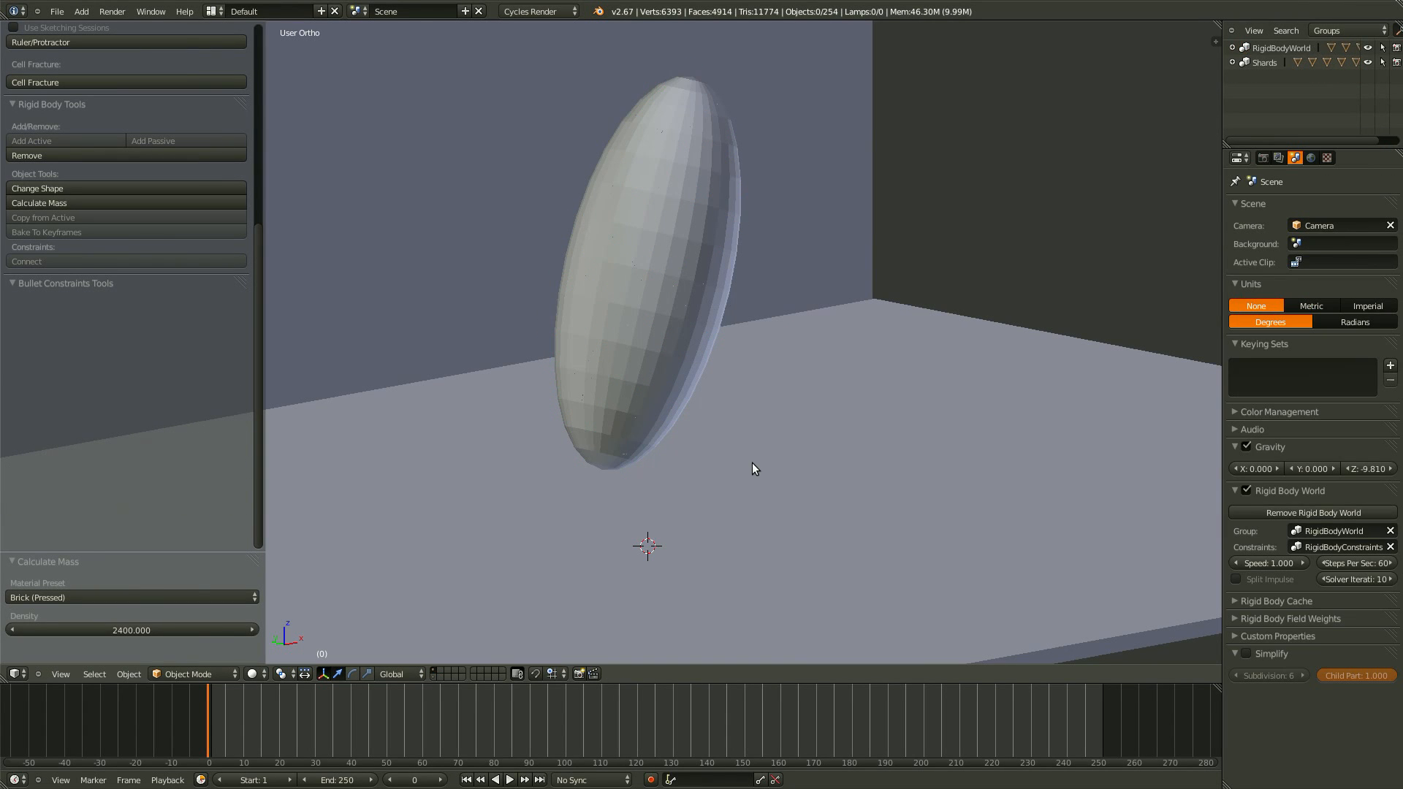
{"action": "key", "text": "KP_3"}
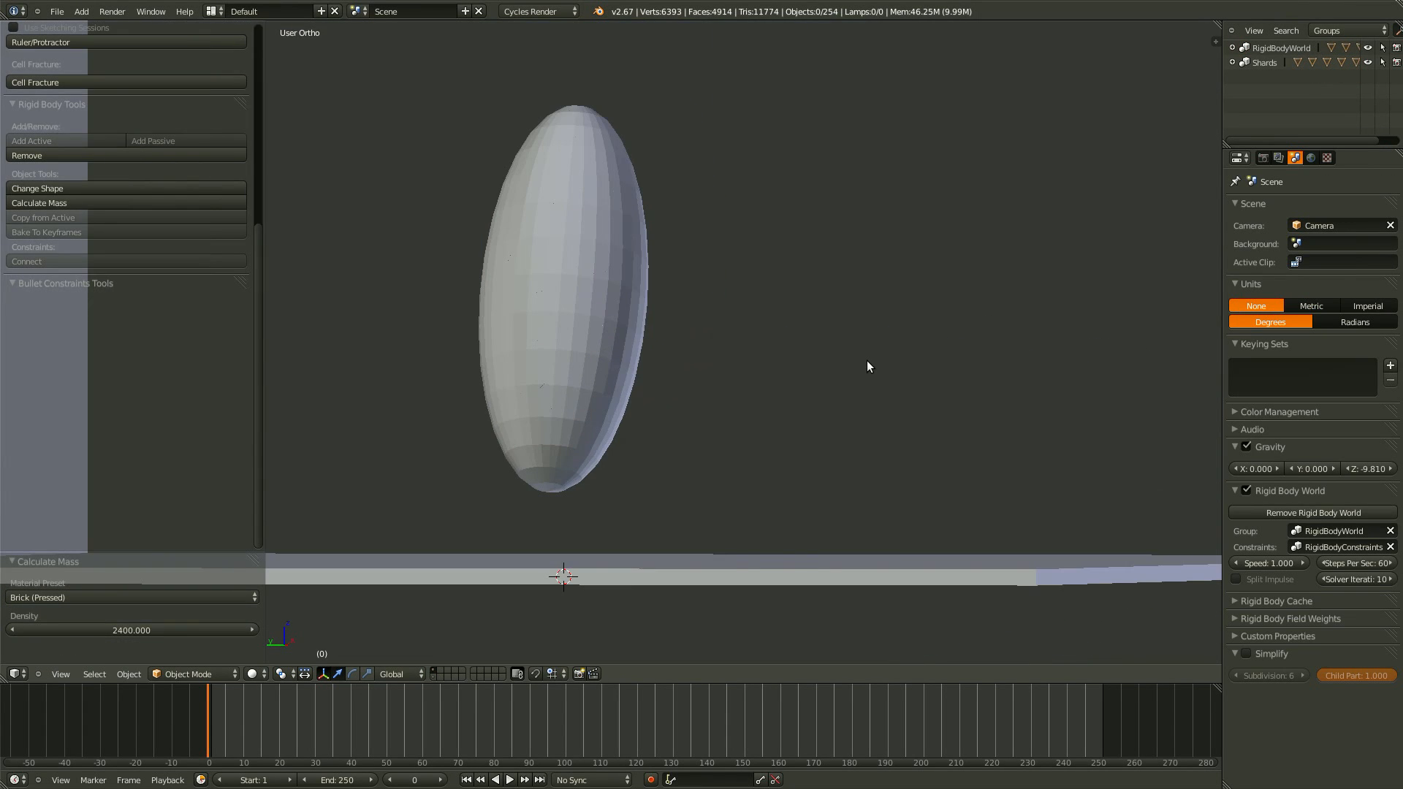
{"action": "key", "text": "KP_1"}
{"action": "key", "text": "KP_3"}
{"action": "key", "text": "a"}
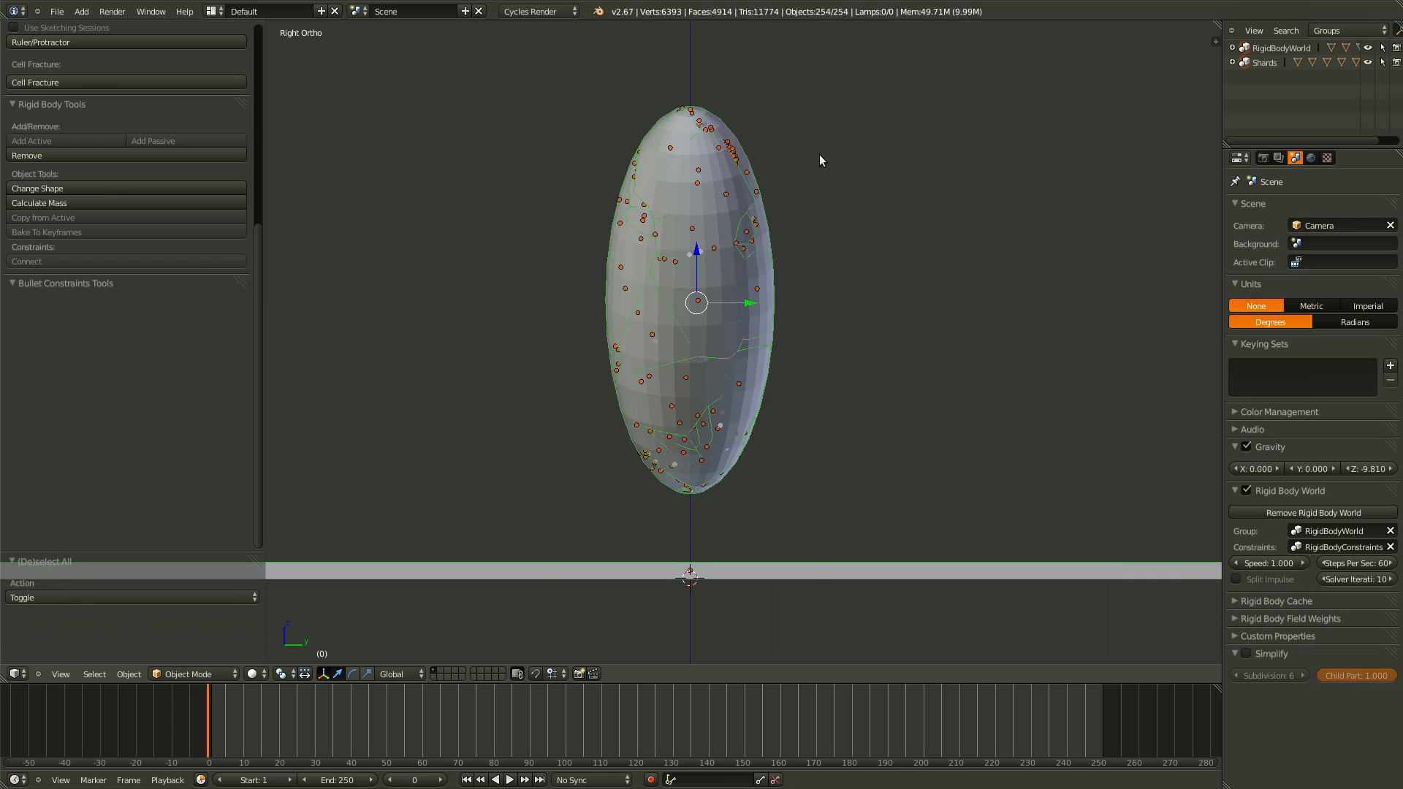
{"action": "key", "text": "a"}
{"action": "key", "text": "a"}
{"action": "key", "text": "z"}
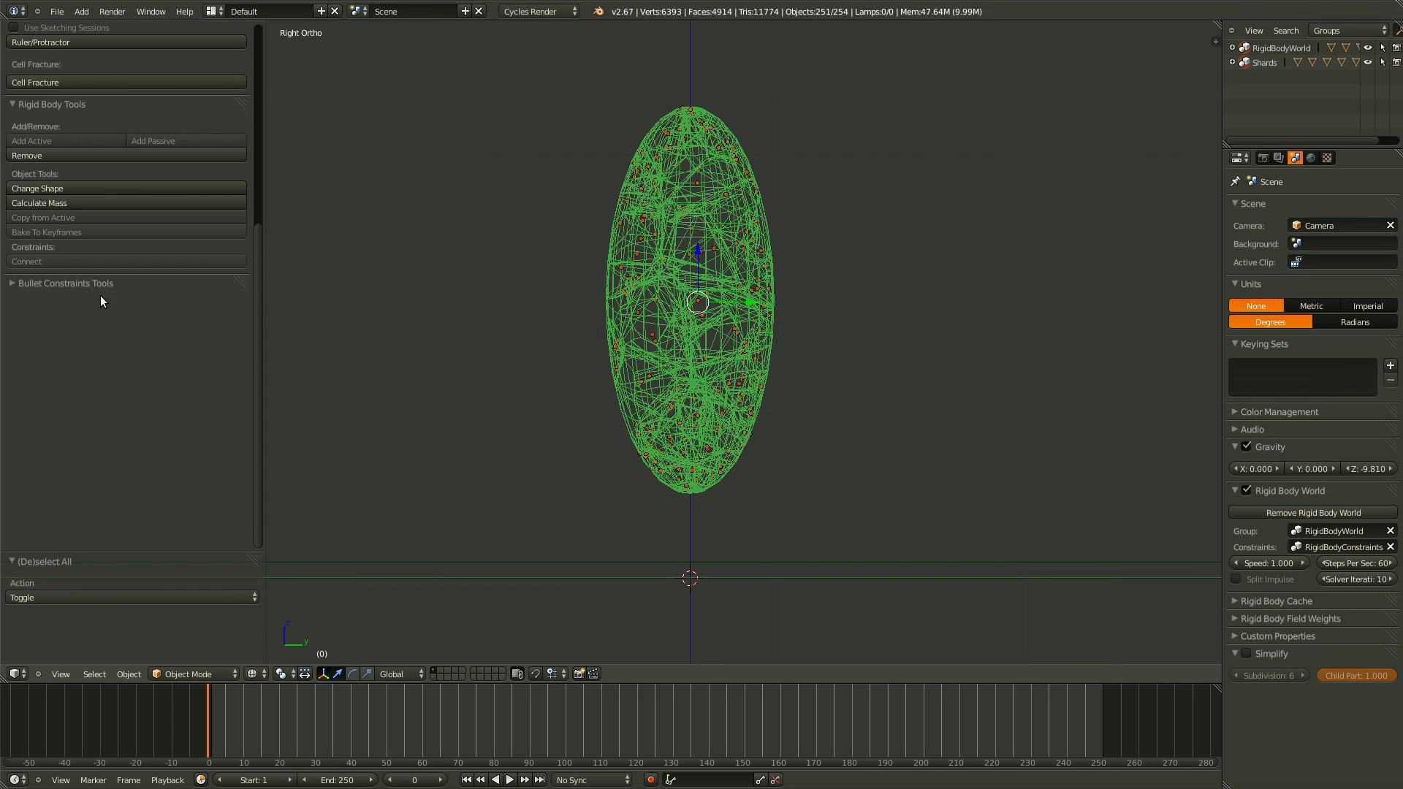
Make one shard active and generate new constraints among the selected shards with neighbour limit 6 and search radius 10.00.
{"action": "left_click", "coordinate": [720, 268], "text": "shift"}
{"action": "scroll", "coordinate": [106, 362], "scroll_direction": "up", "scroll_amount": 1}
{"action": "left_click", "coordinate": [63, 317]}
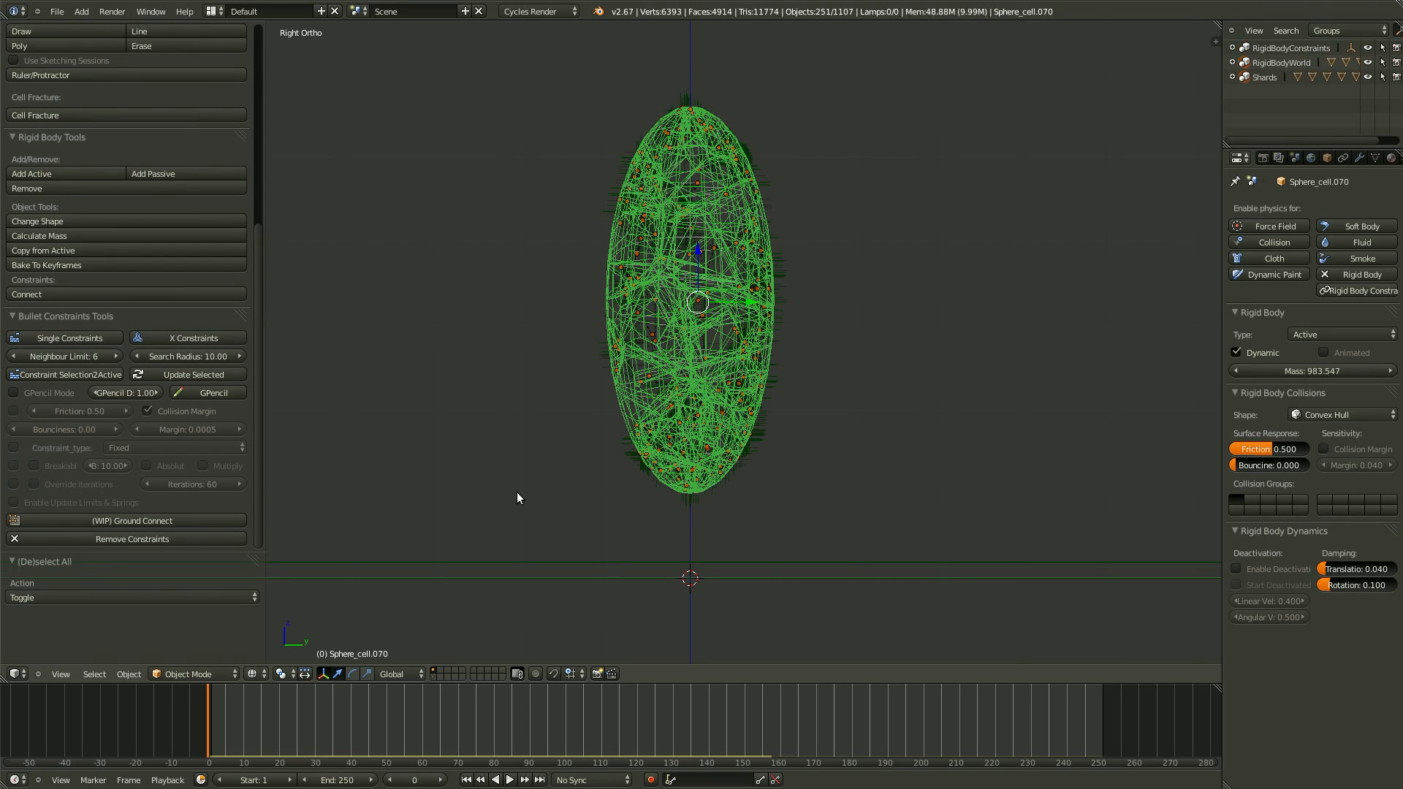
Replay the simulation in solid shading and examine the constrained shards from several angles as they land on the floor.
{"action": "middle_click_drag", "start_coordinate": [516, 493], "coordinate": [668, 520]}
{"action": "key", "text": "alt+a"}
{"action": "key", "text": "z"}
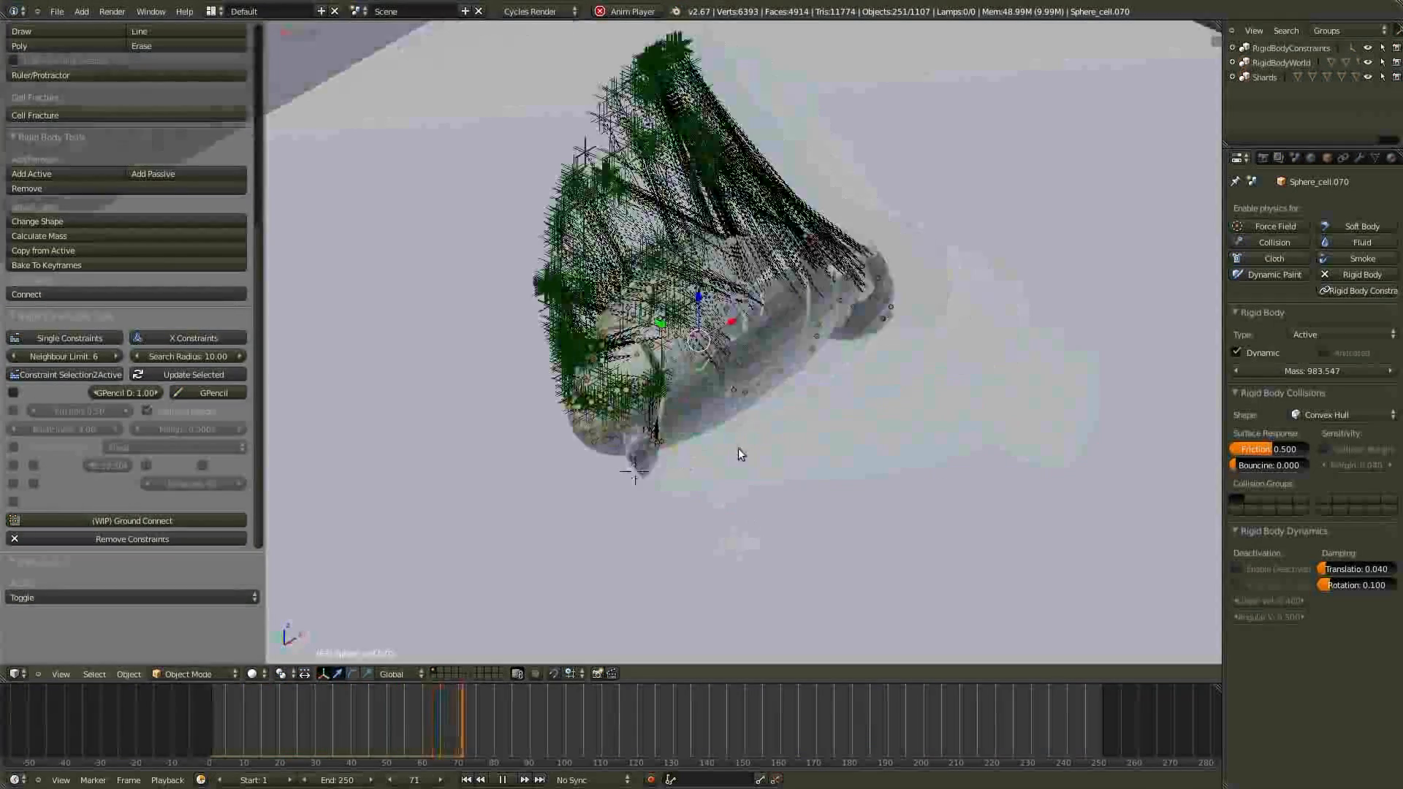
{"action": "middle_click_drag", "start_coordinate": [752, 484], "coordinate": [645, 473]}
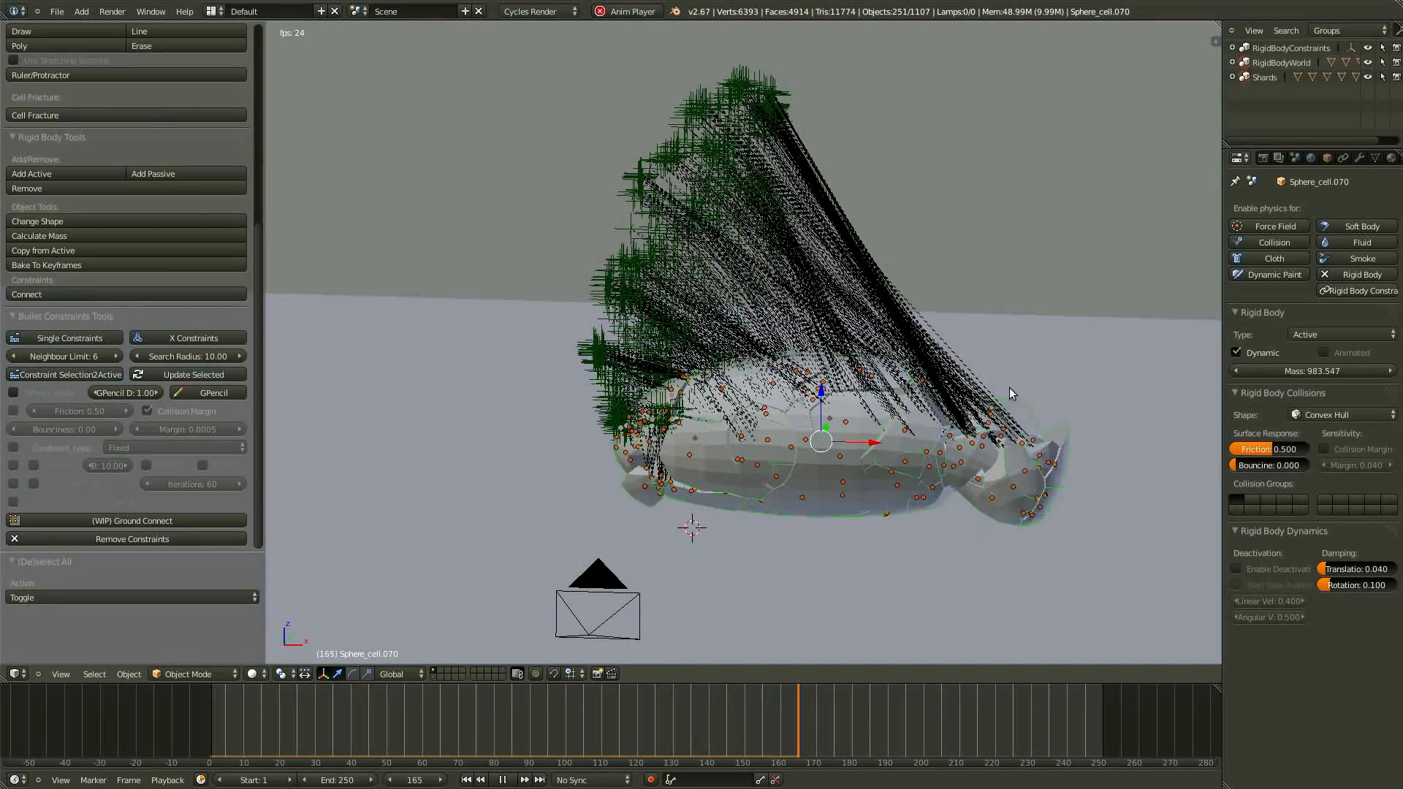
{"action": "middle_click_drag", "start_coordinate": [769, 538], "coordinate": [700, 517]}
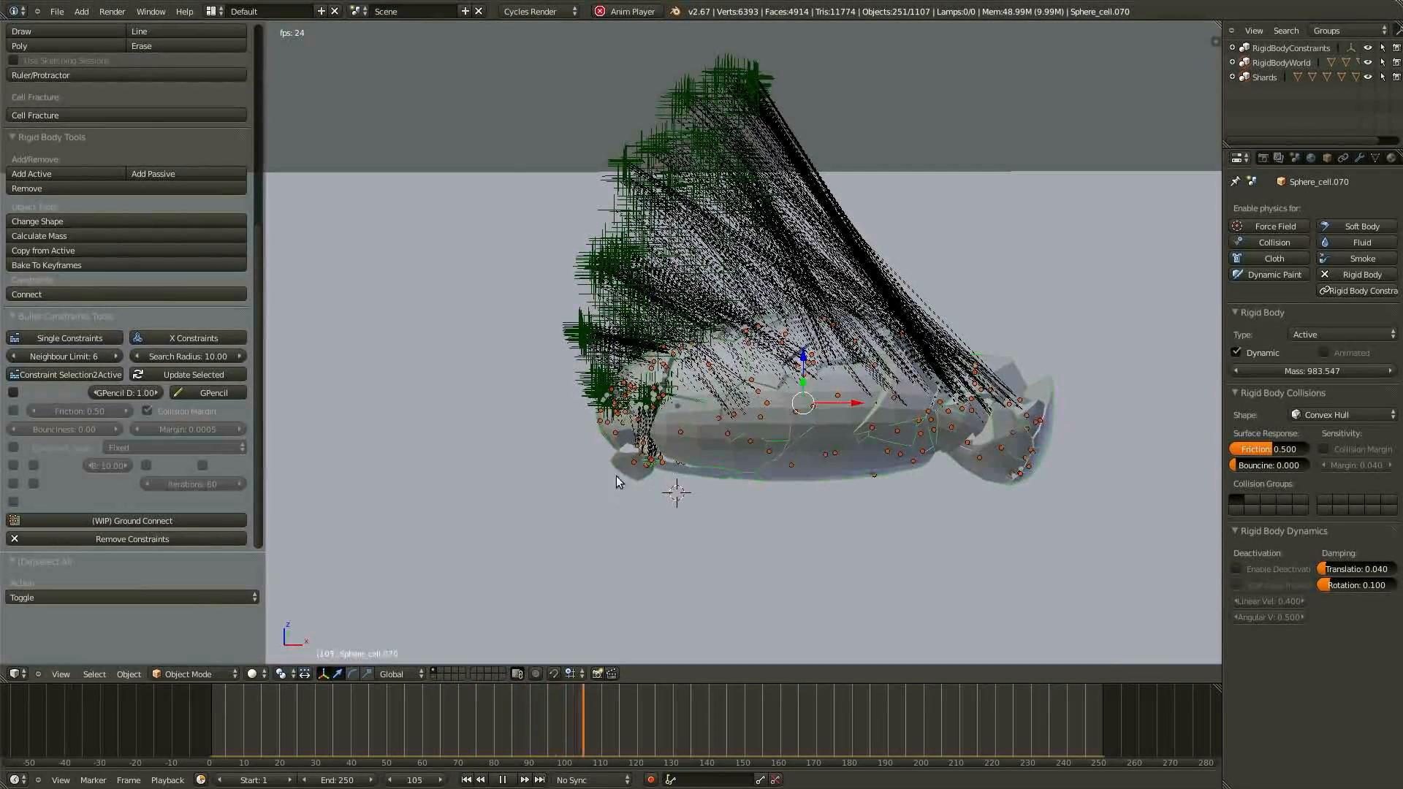
{"action": "middle_click_drag", "start_coordinate": [616, 475], "coordinate": [630, 449]}
{"action": "scroll", "coordinate": [751, 477], "scroll_direction": "up", "scroll_amount": 4}
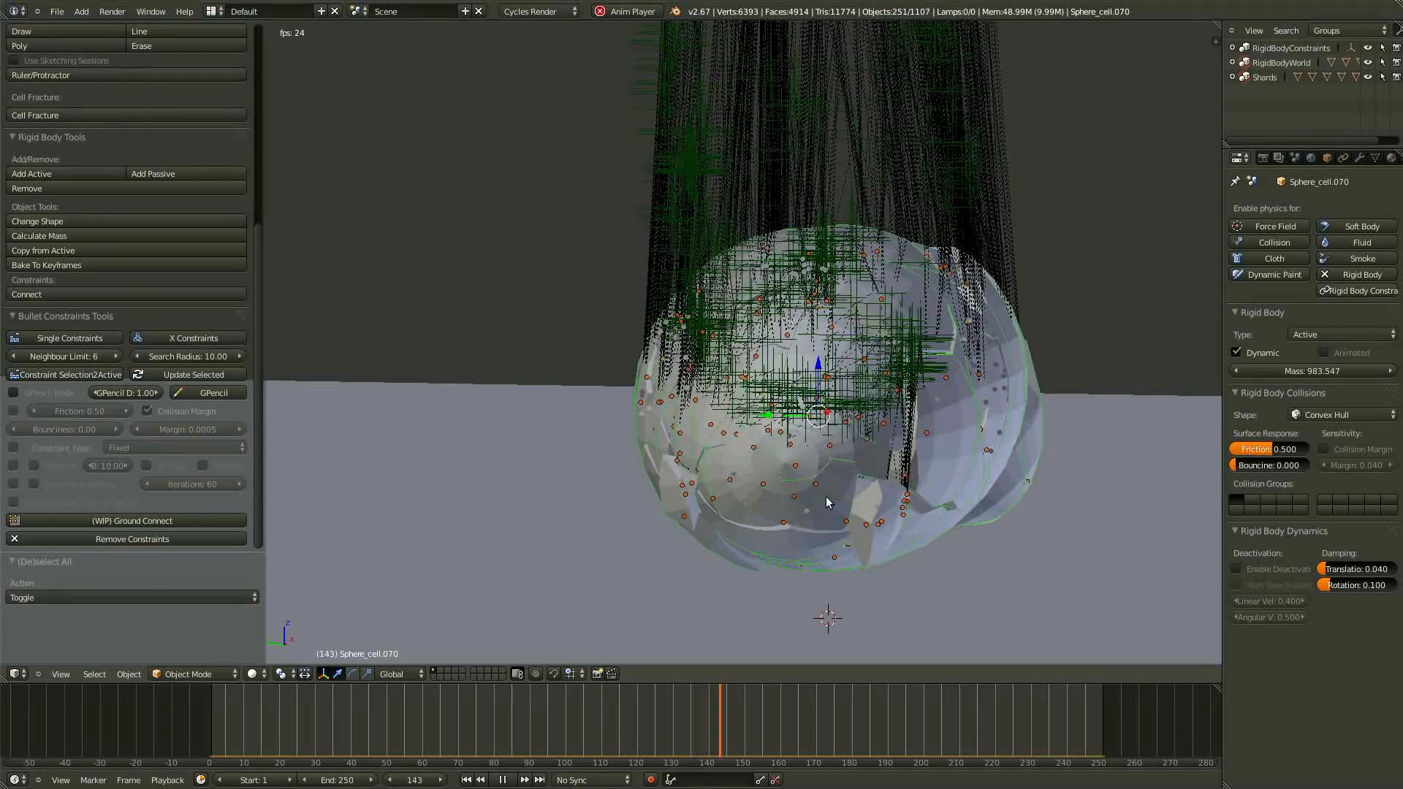
{"action": "middle_click_drag", "start_coordinate": [854, 545], "coordinate": [571, 540]}
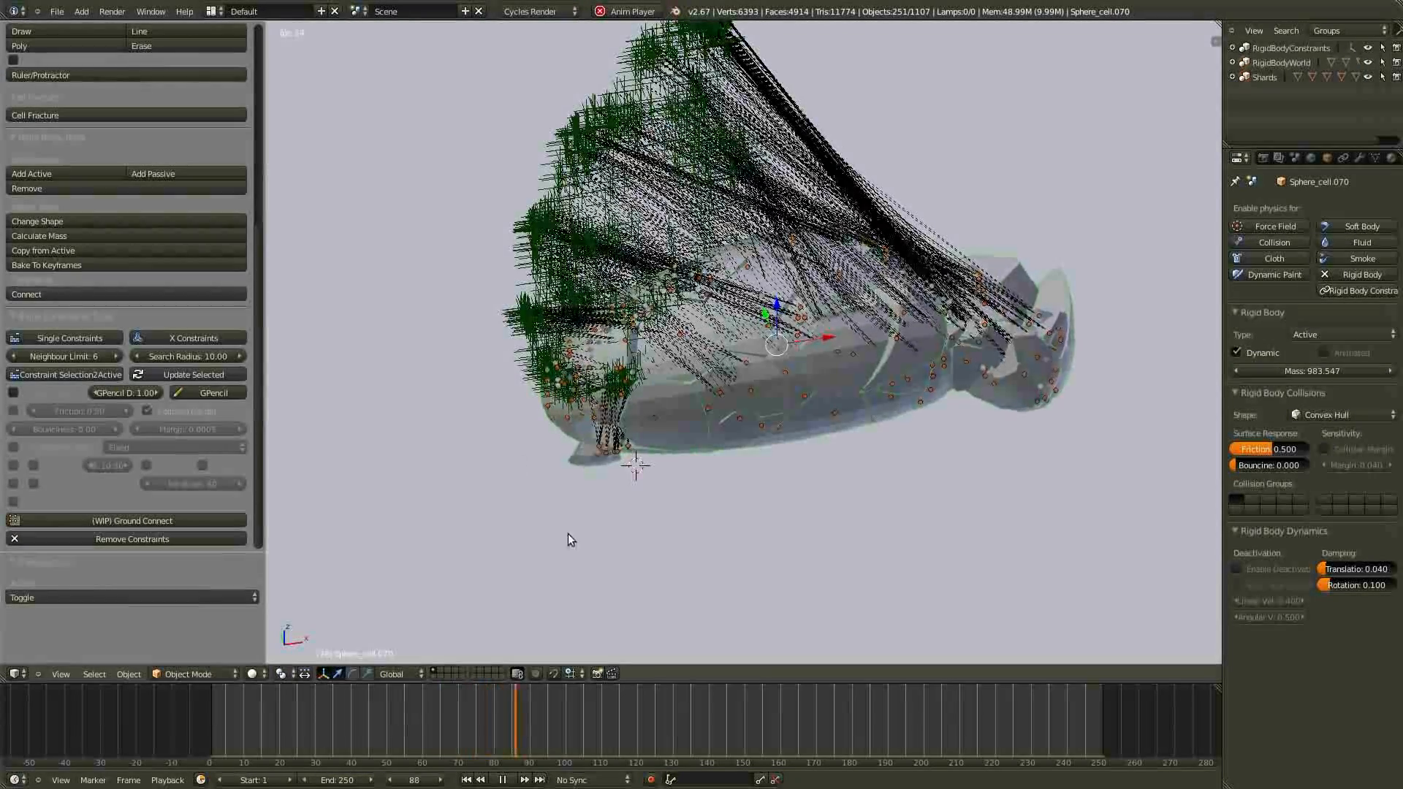
{"action": "middle_click_drag", "start_coordinate": [695, 501], "coordinate": [695, 451]}
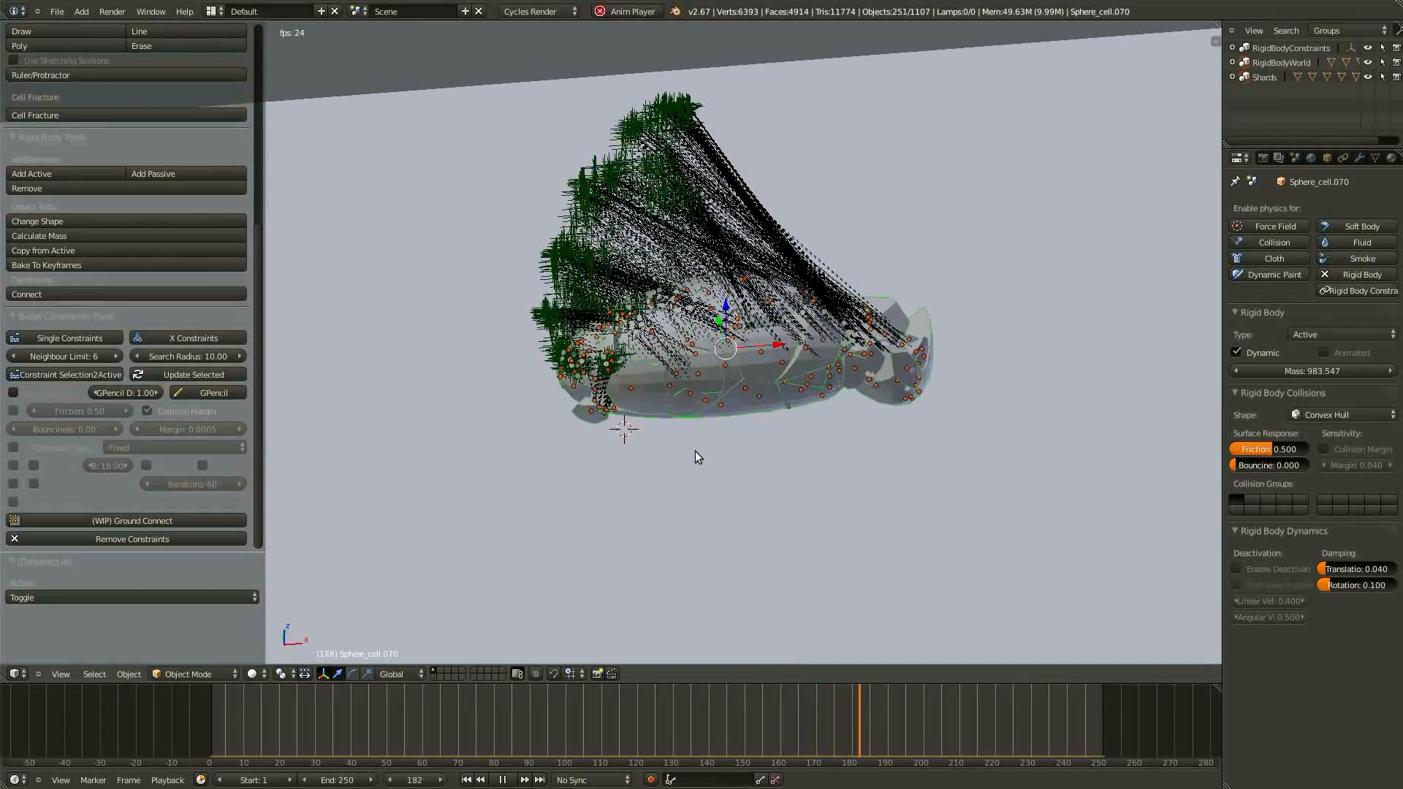
{"action": "key", "text": "Escape"}
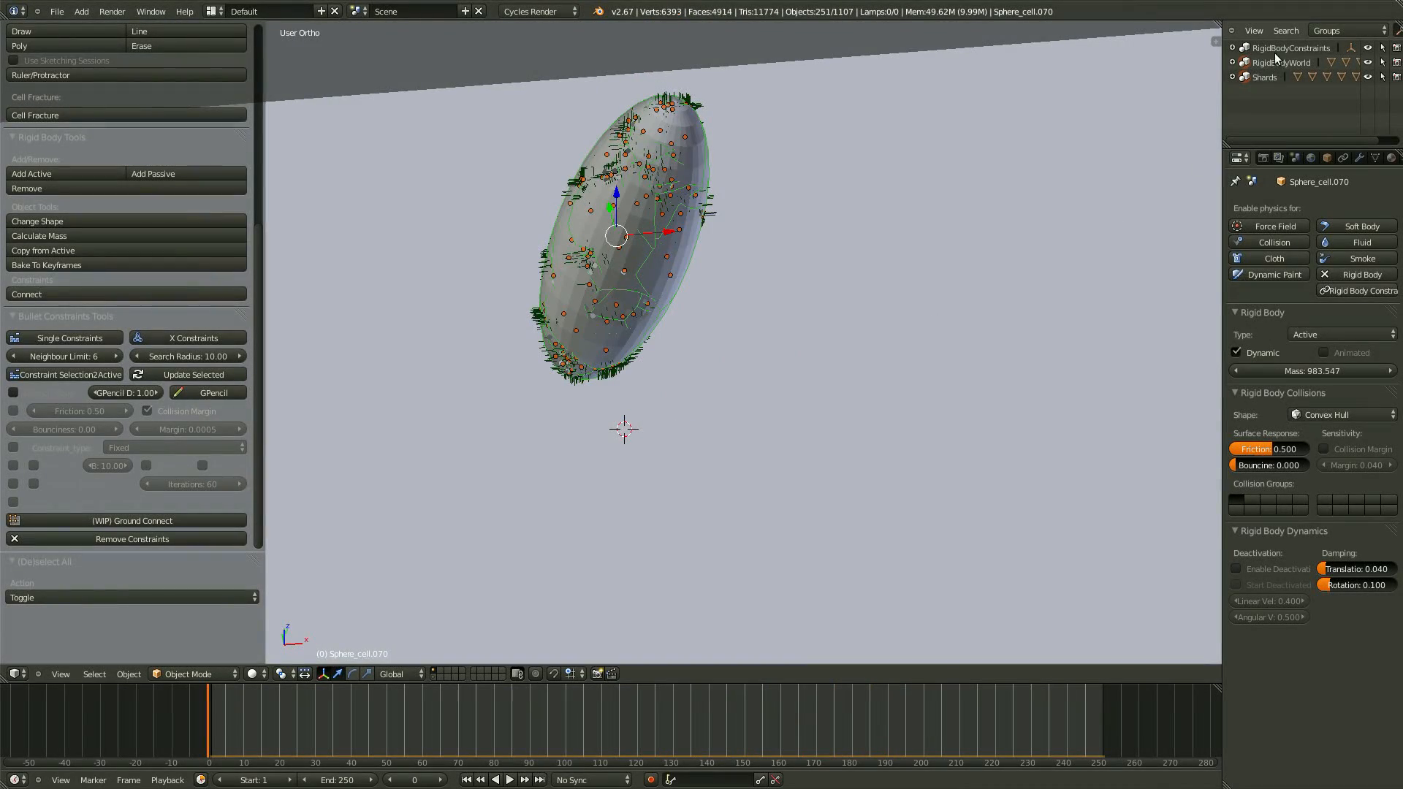
Select every object in the RigidBodyConstraints group and make a constraint near the sphere's upper end active.
{"action": "left_click", "coordinate": [1247, 76]}
{"action": "scroll", "coordinate": [804, 366], "scroll_direction": "up", "scroll_amount": 5, "text": "shift"}
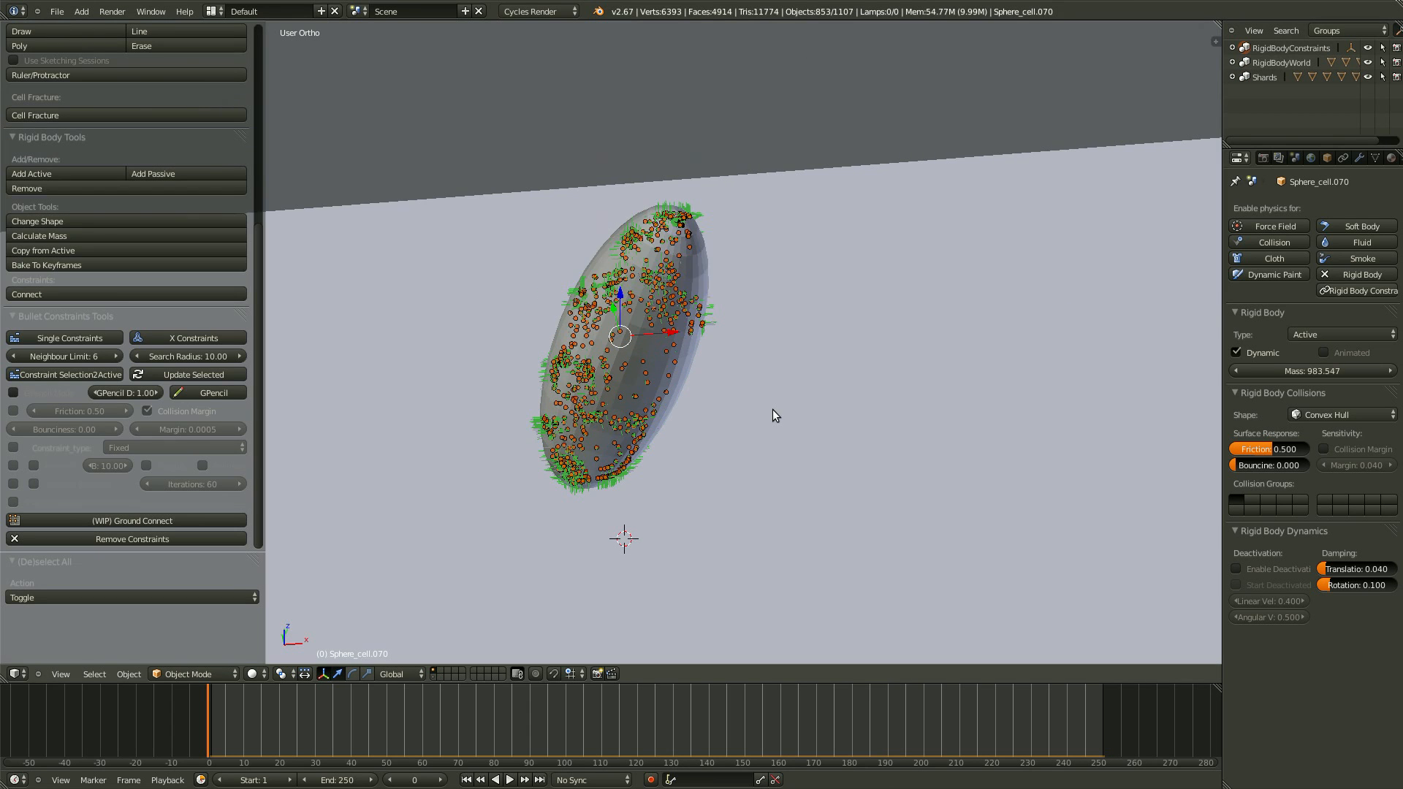
{"action": "scroll", "coordinate": [729, 355], "scroll_direction": "up", "scroll_amount": 1}
{"action": "right_click", "coordinate": [755, 279]}
{"action": "scroll", "coordinate": [754, 279], "scroll_direction": "up", "scroll_amount": 2}
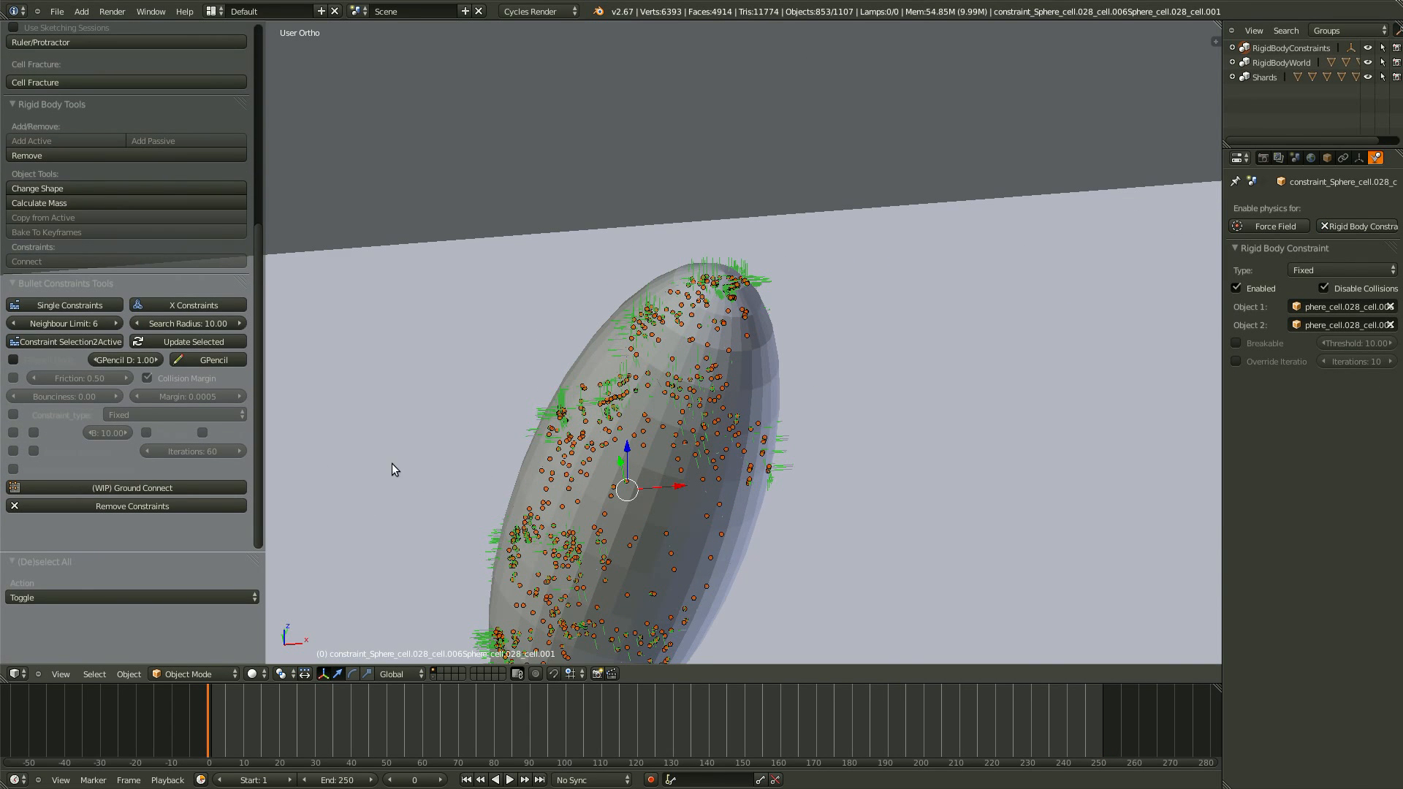
Make the selected constraints breakable with a break threshold of 10.00 and update them.
{"action": "left_click", "coordinate": [14, 433]}
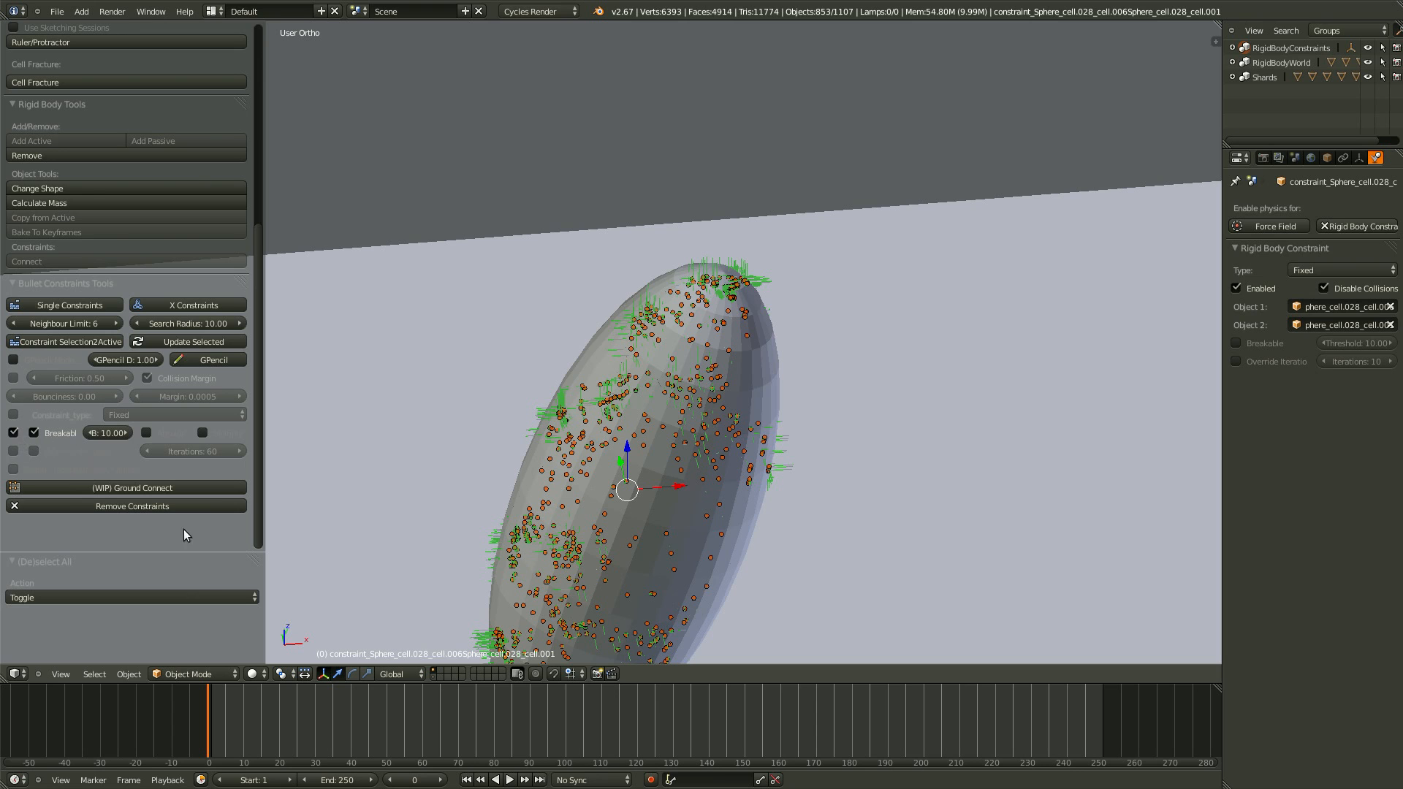
{"action": "scroll", "coordinate": [676, 475], "scroll_direction": "down", "scroll_amount": 6}
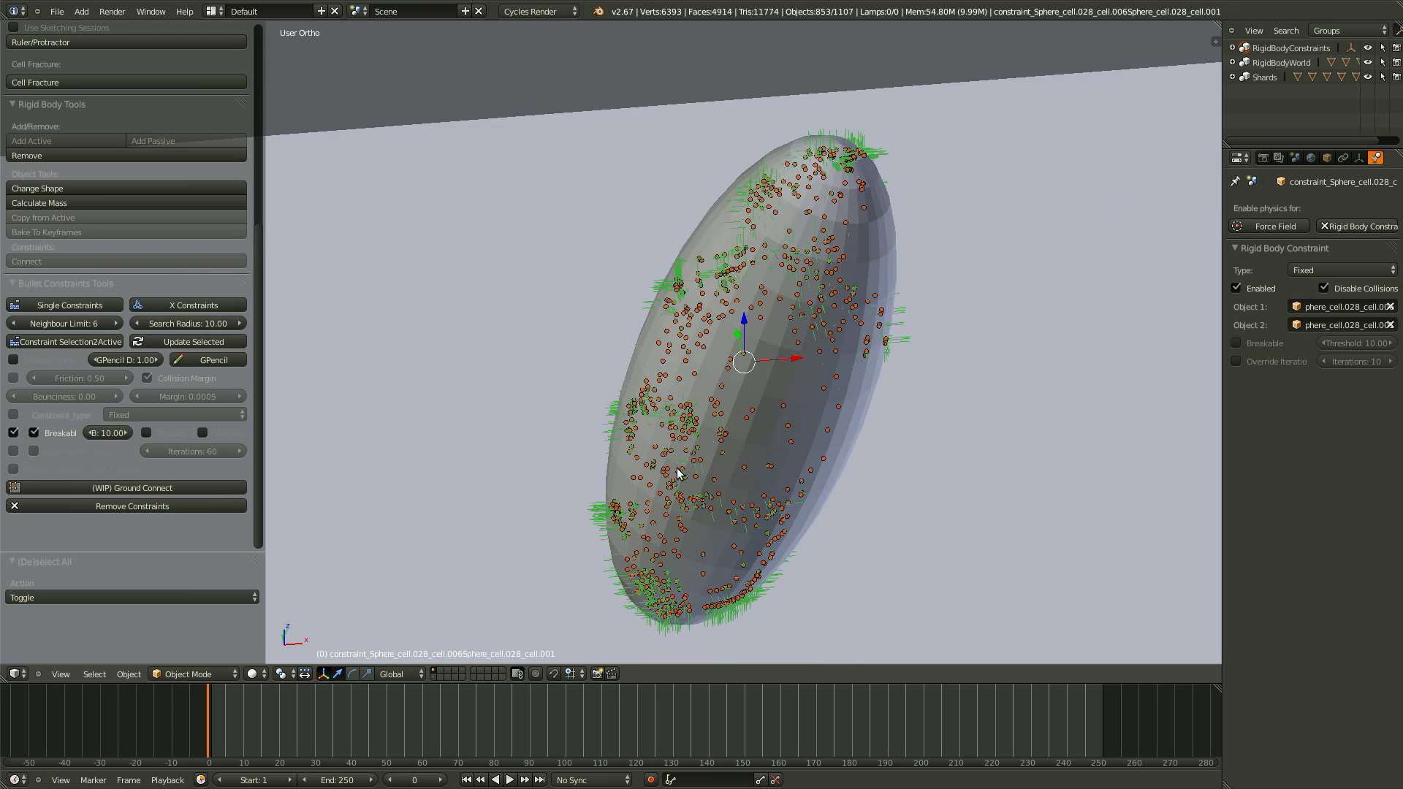
{"action": "middle_click_drag", "start_coordinate": [711, 507], "coordinate": [631, 489]}
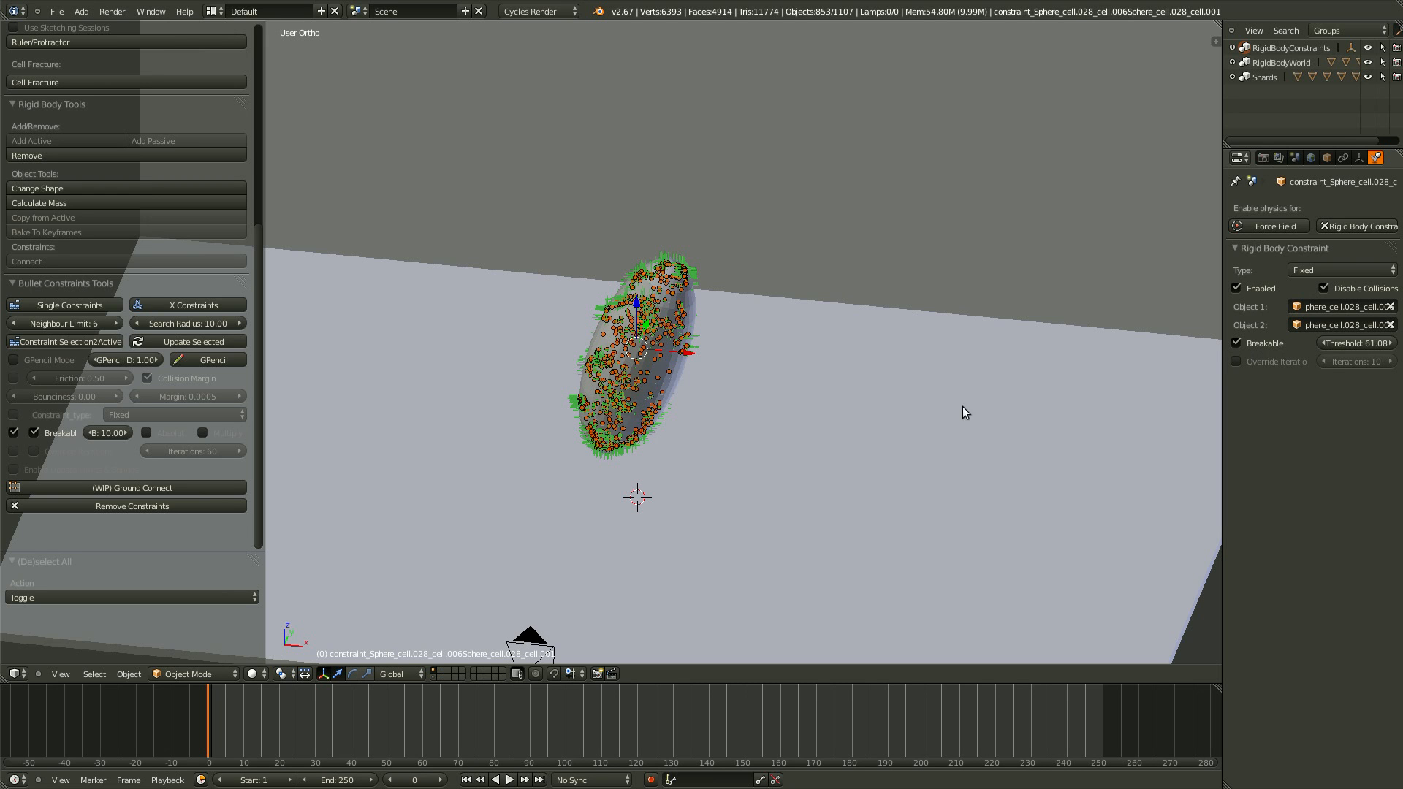
Replay the simulation to check how the breakable constraints behave, and widen the tool shelf so its setting names are readable.
{"action": "middle_click_drag", "start_coordinate": [963, 407], "coordinate": [735, 472]}
{"action": "key", "text": "alt+a"}
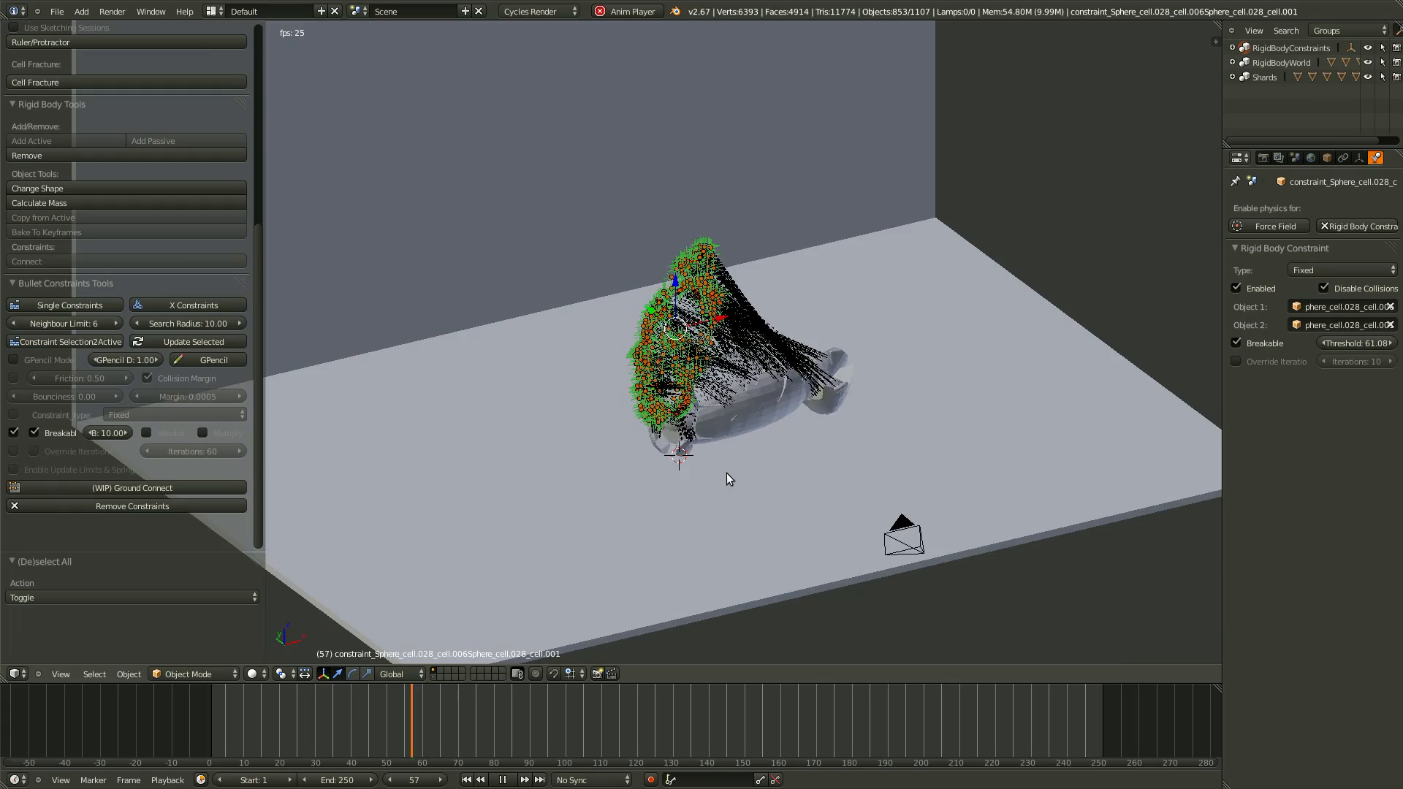
{"action": "scroll", "coordinate": [726, 473], "scroll_direction": "up", "scroll_amount": 4}
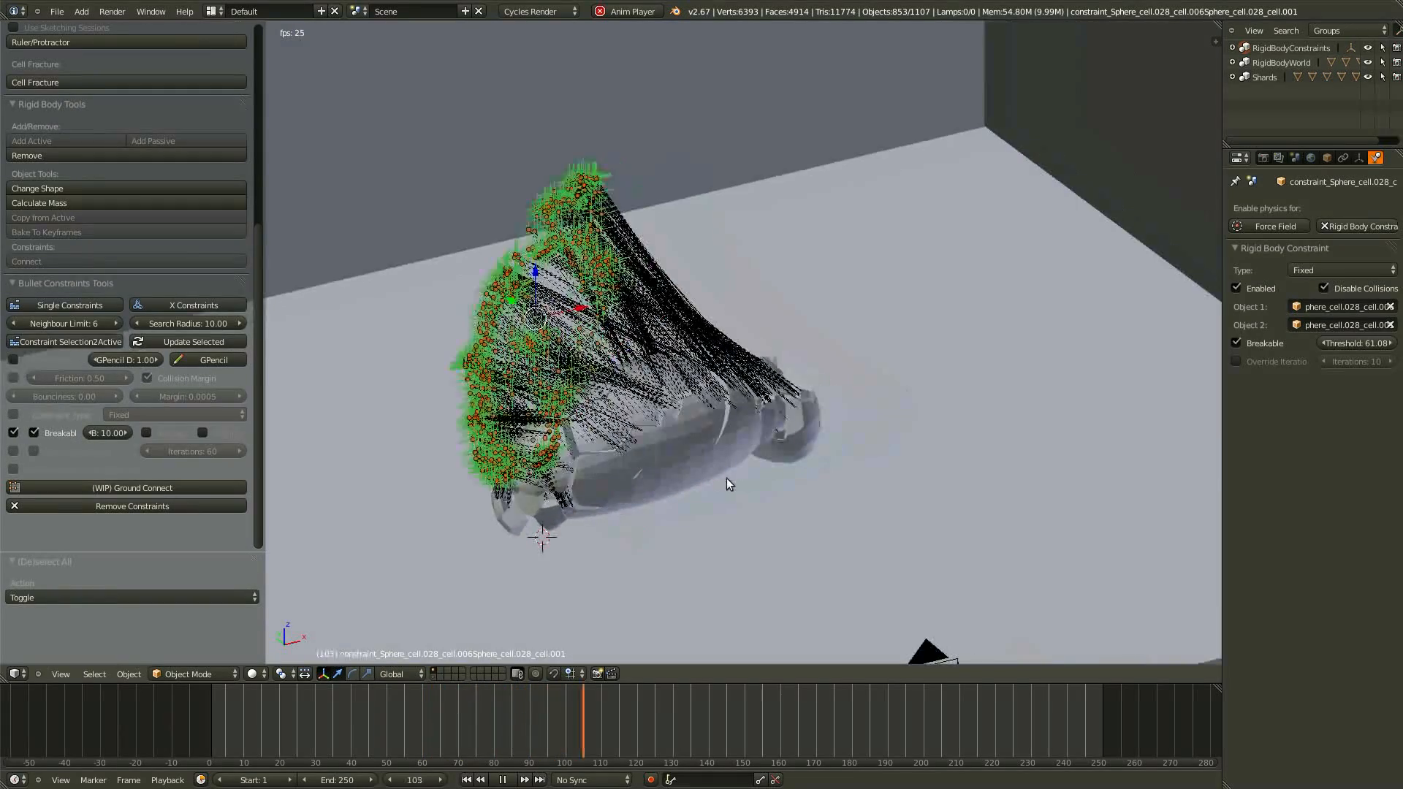
{"action": "middle_click_drag", "start_coordinate": [726, 478], "coordinate": [620, 485]}
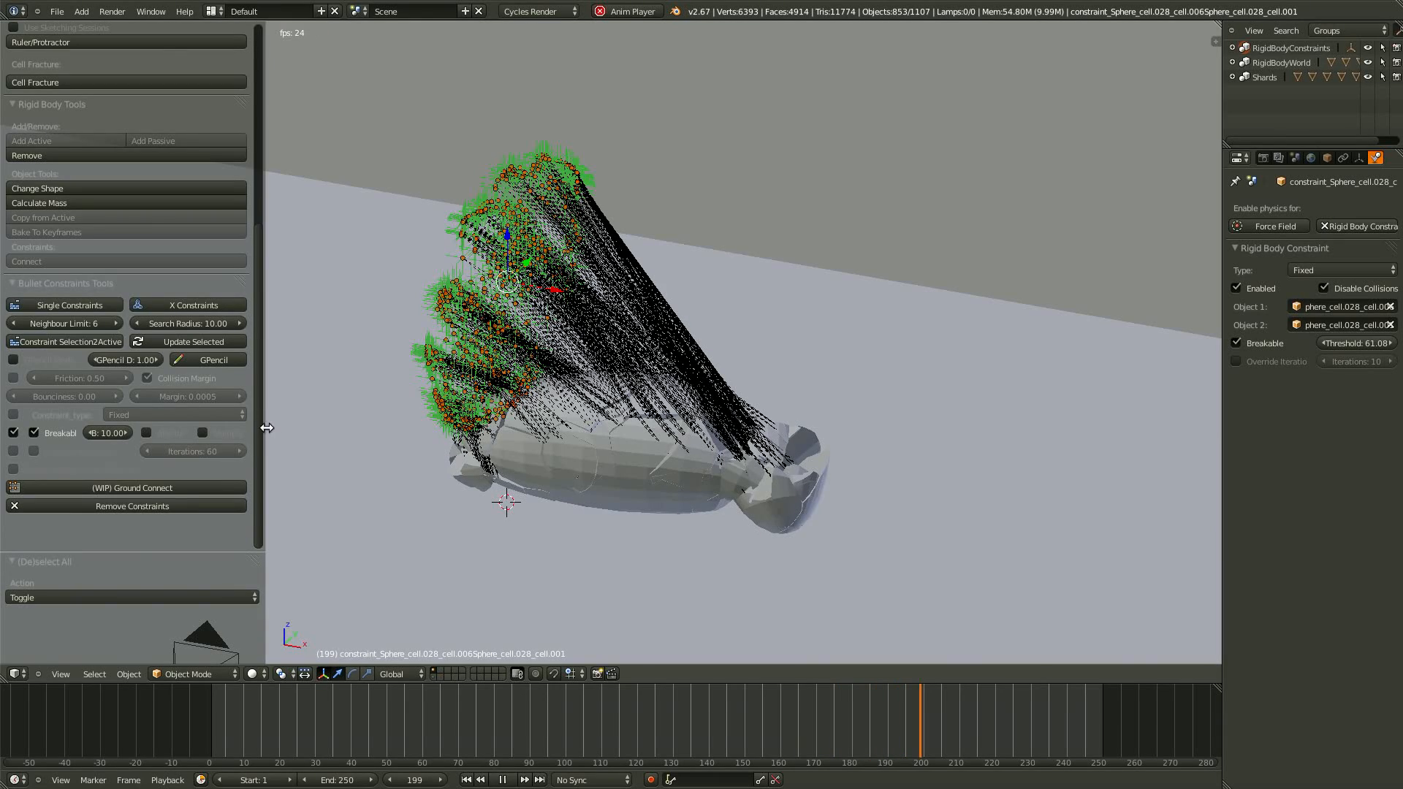
{"action": "left_click_drag", "start_coordinate": [267, 428], "coordinate": [409, 437]}
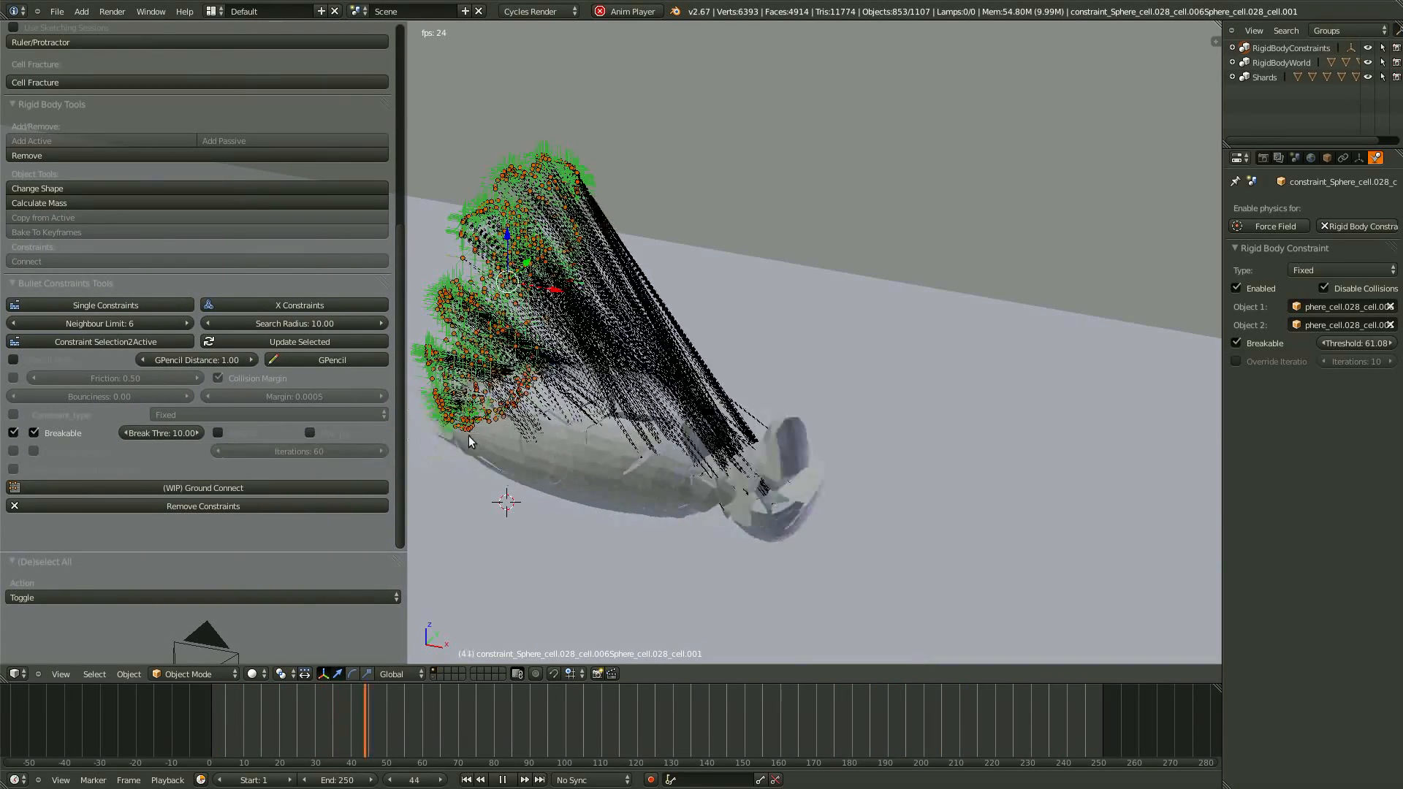
{"action": "scroll", "coordinate": [558, 511], "scroll_direction": "down", "scroll_amount": 3}
{"action": "middle_click_drag", "start_coordinate": [579, 510], "coordinate": [567, 567]}
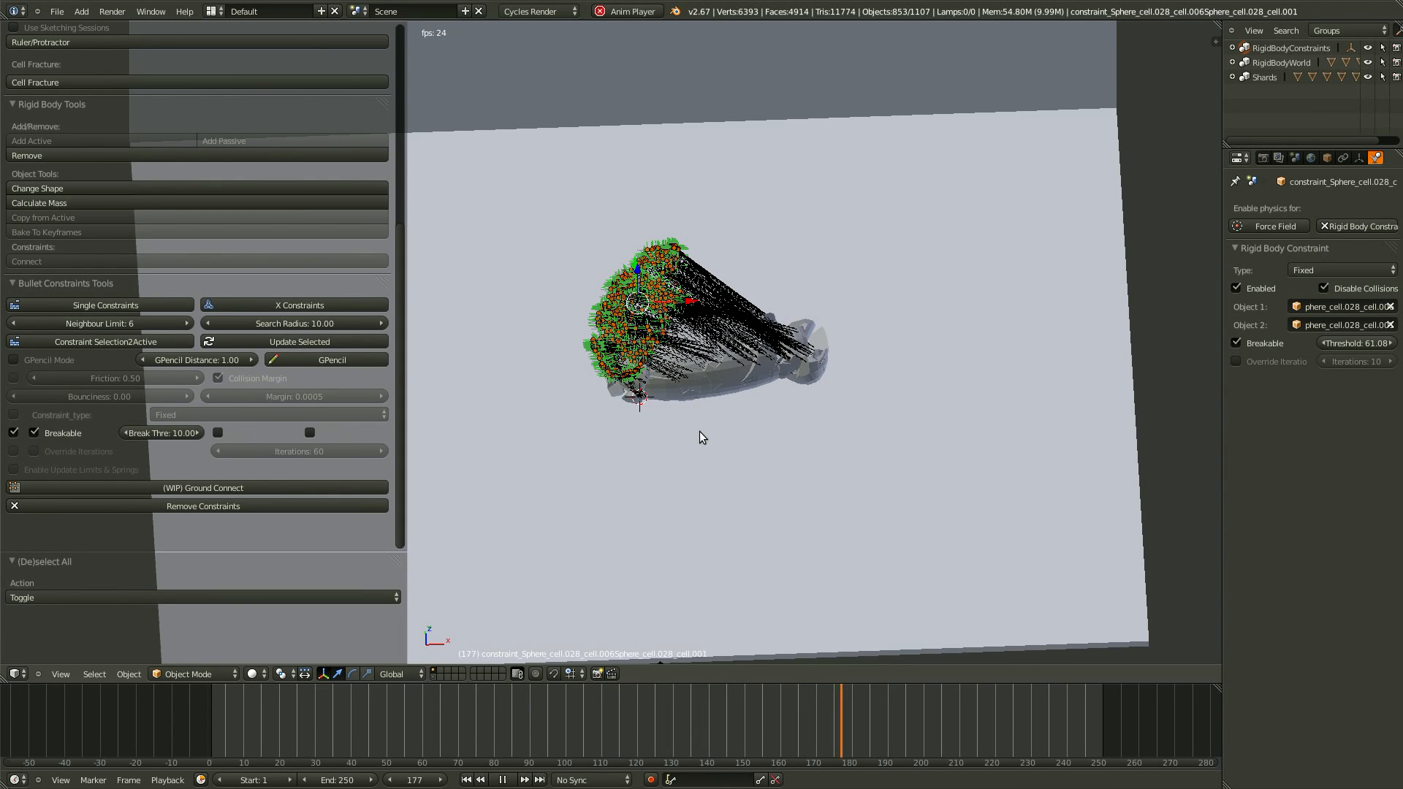
{"action": "key", "text": "Escape"}
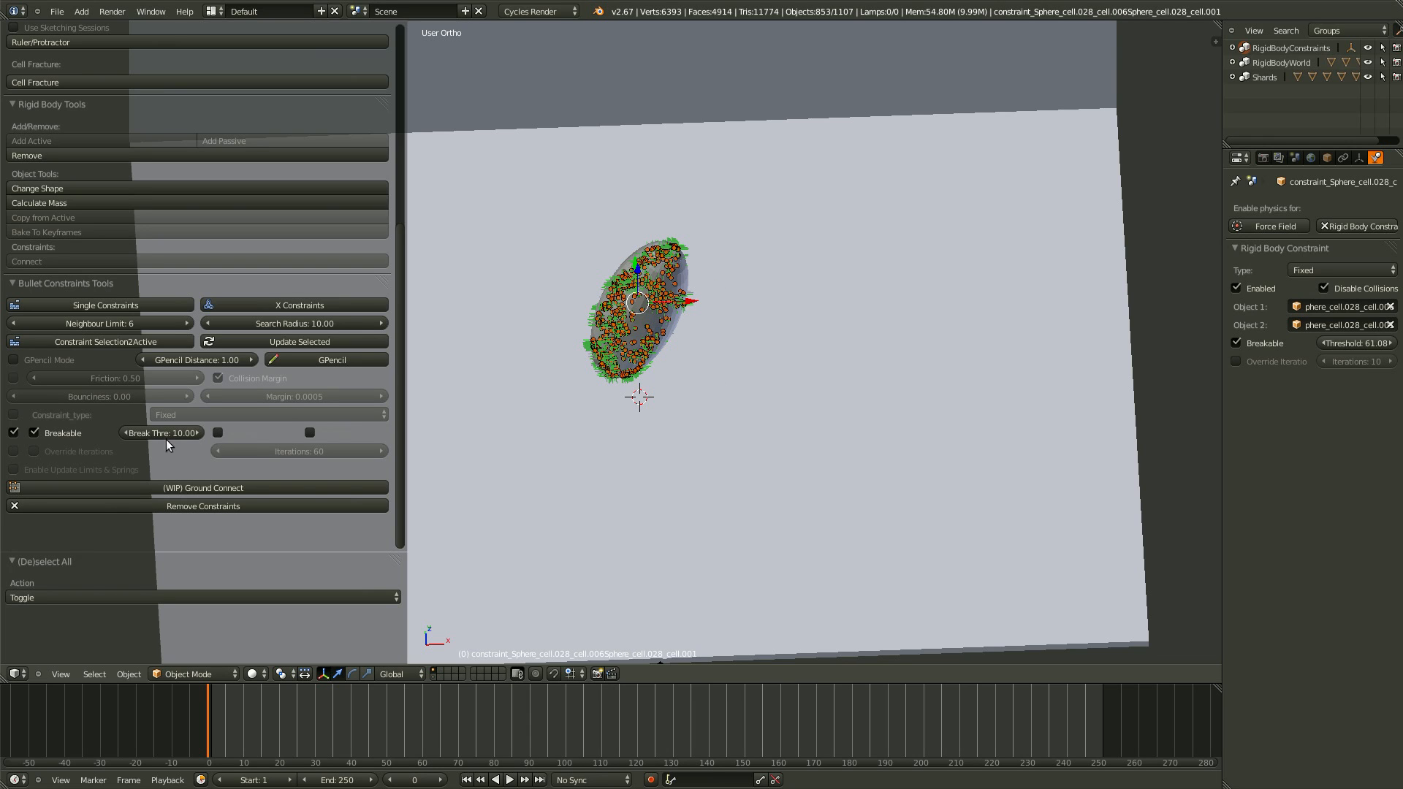
Set the break threshold to 0.00, update the selected constraints and replay the simulation.
{"action": "left_click", "coordinate": [250, 342]}
{"action": "key", "text": "alt+a"}
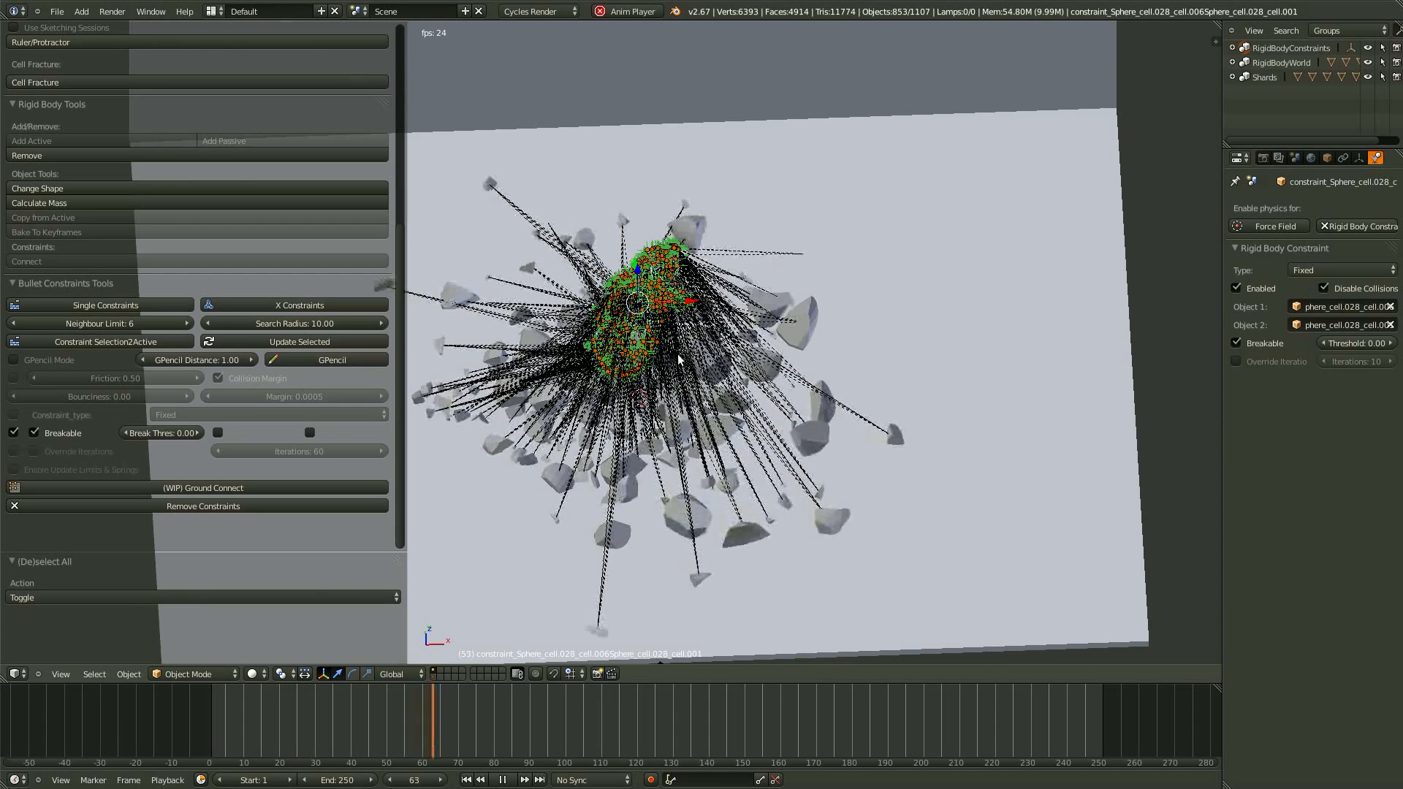
{"action": "key", "text": "Escape"}
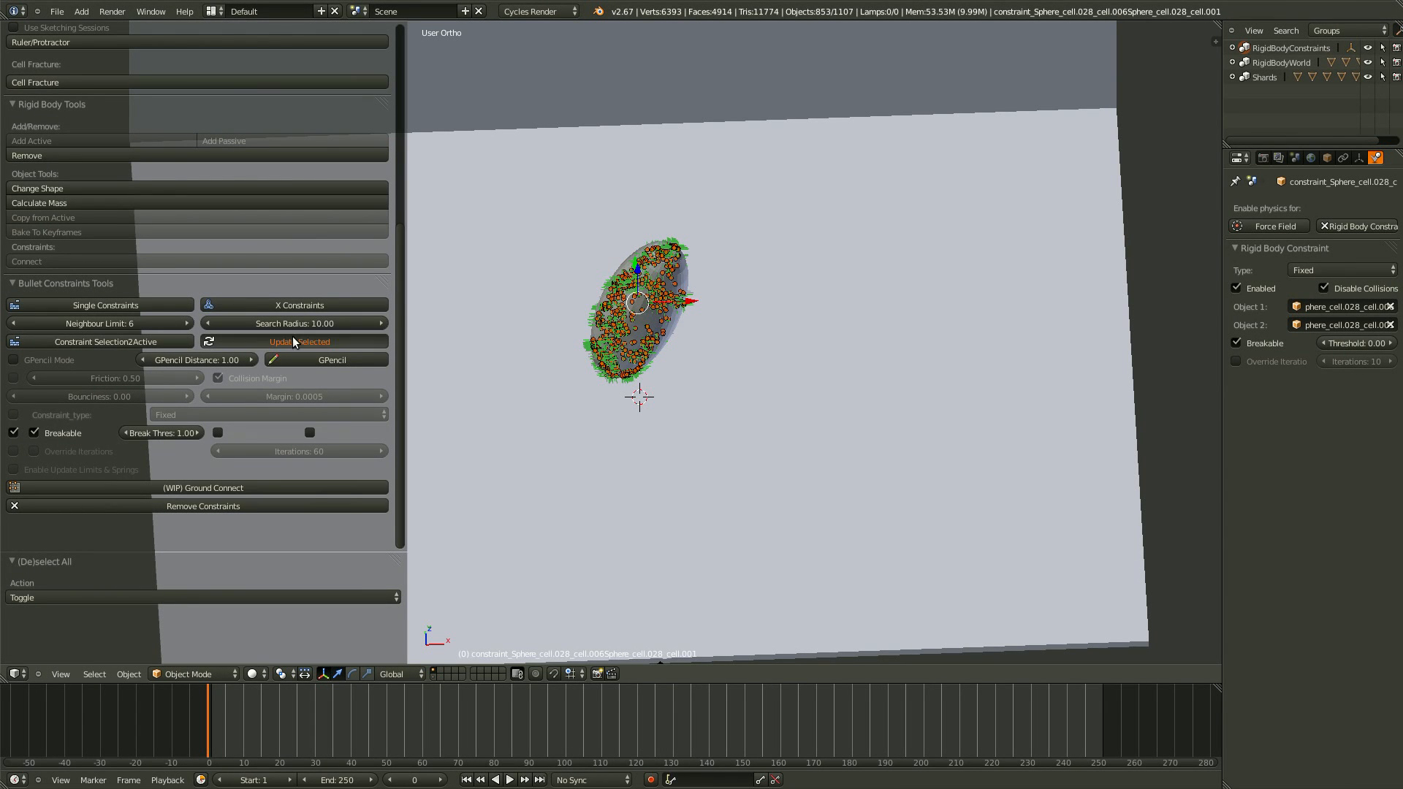
Set the break threshold to 1.00, update the selected constraints and replay the simulation.
{"action": "key", "text": "alt+a"}
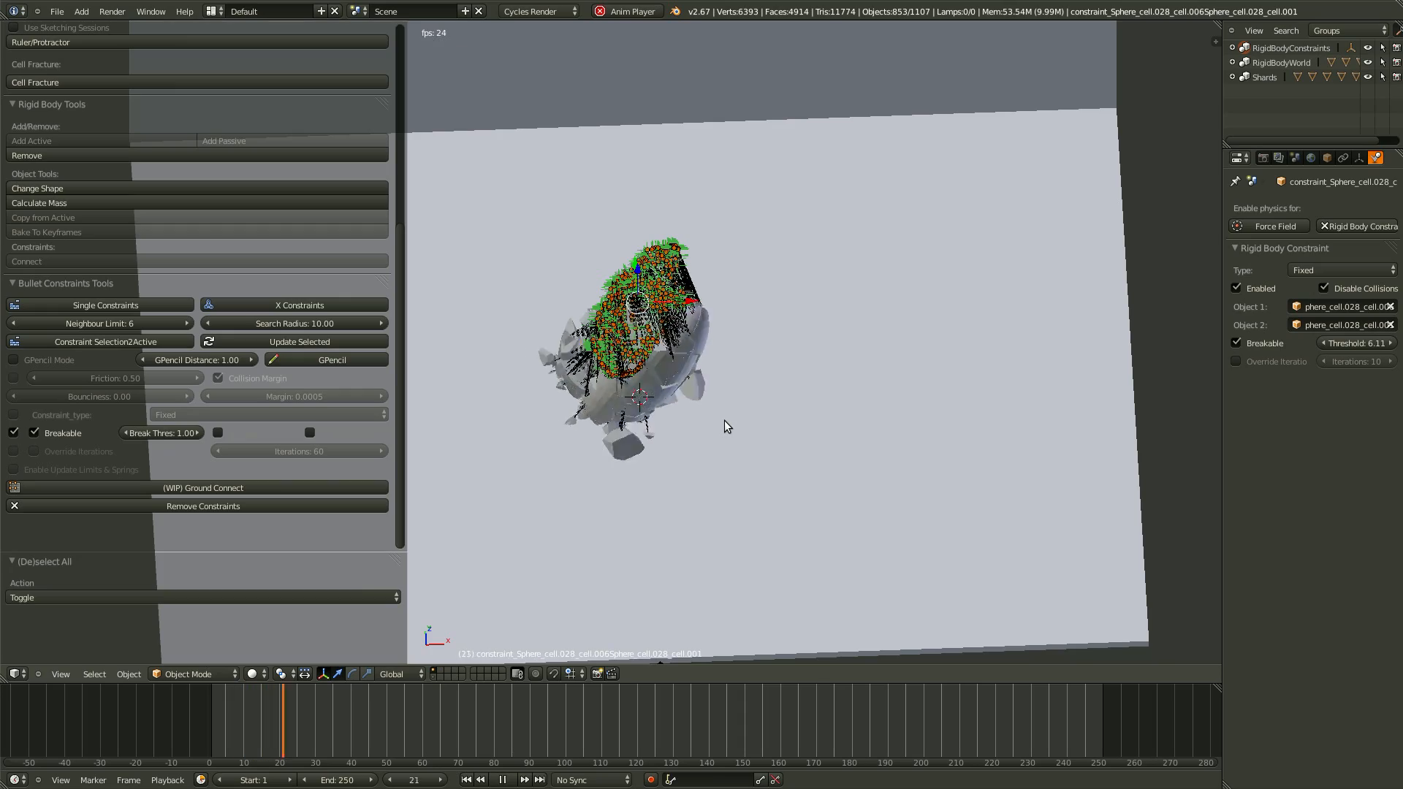
{"action": "middle_click_drag", "start_coordinate": [725, 420], "coordinate": [668, 387]}
{"action": "key", "text": "KP_5"}
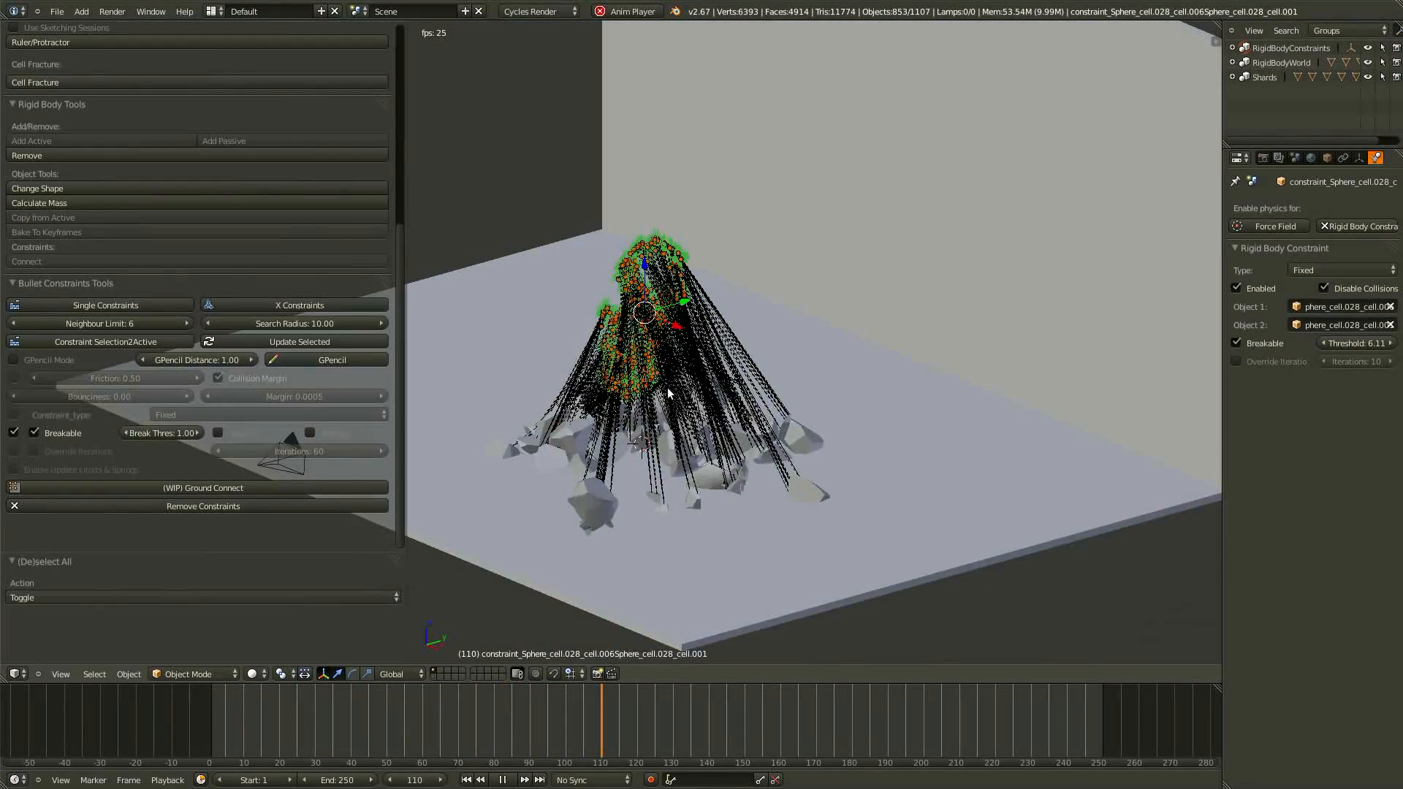
{"action": "key", "text": "Escape"}
Set the break threshold to 2.00, update the selected constraints and replay the simulation.
{"action": "left_click", "coordinate": [203, 436]}
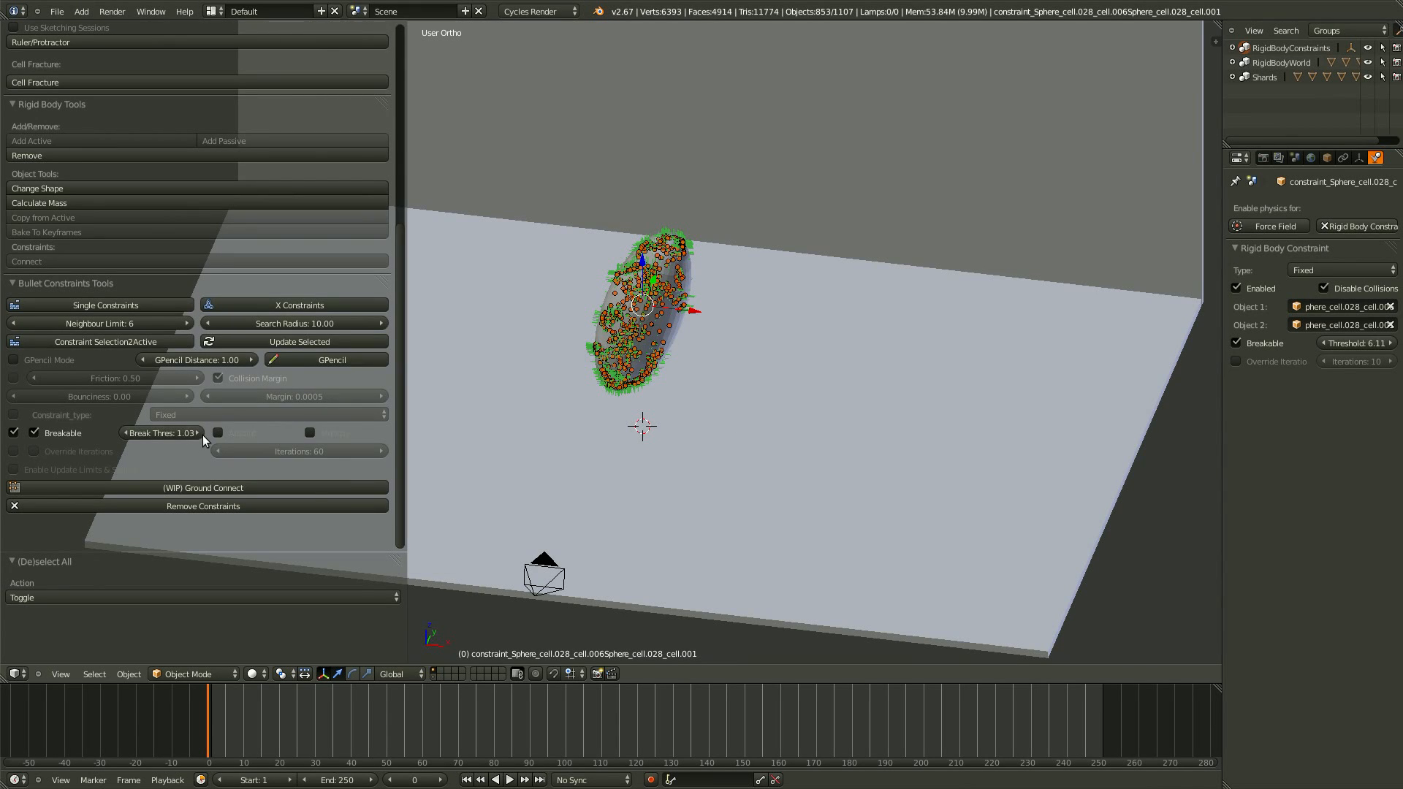
{"action": "left_click", "coordinate": [203, 435]}
{"action": "left_click", "coordinate": [203, 436]}
{"action": "key", "text": "Return"}
{"action": "left_click", "coordinate": [305, 342]}
{"action": "key", "text": "alt+a"}
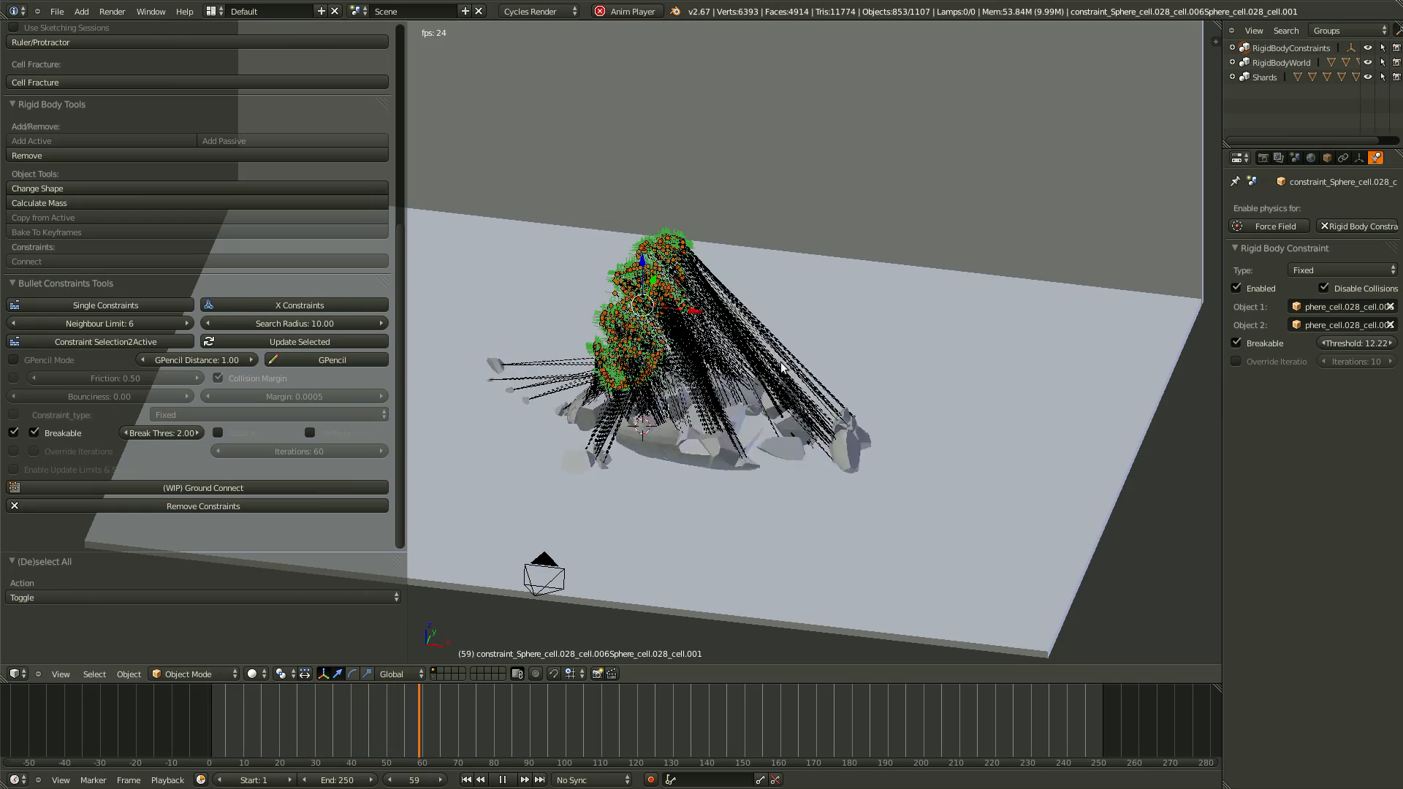
{"action": "middle_click_drag", "start_coordinate": [698, 537], "coordinate": [723, 468]}
{"action": "key", "text": "Escape"}
Lower the floor by about 3.415 units along Z and replay the simulation with the longer fall.
{"action": "right_click", "coordinate": [724, 468]}
{"action": "key", "text": "g"}
{"action": "key", "text": "z"}
{"action": "left_click", "coordinate": [728, 588]}
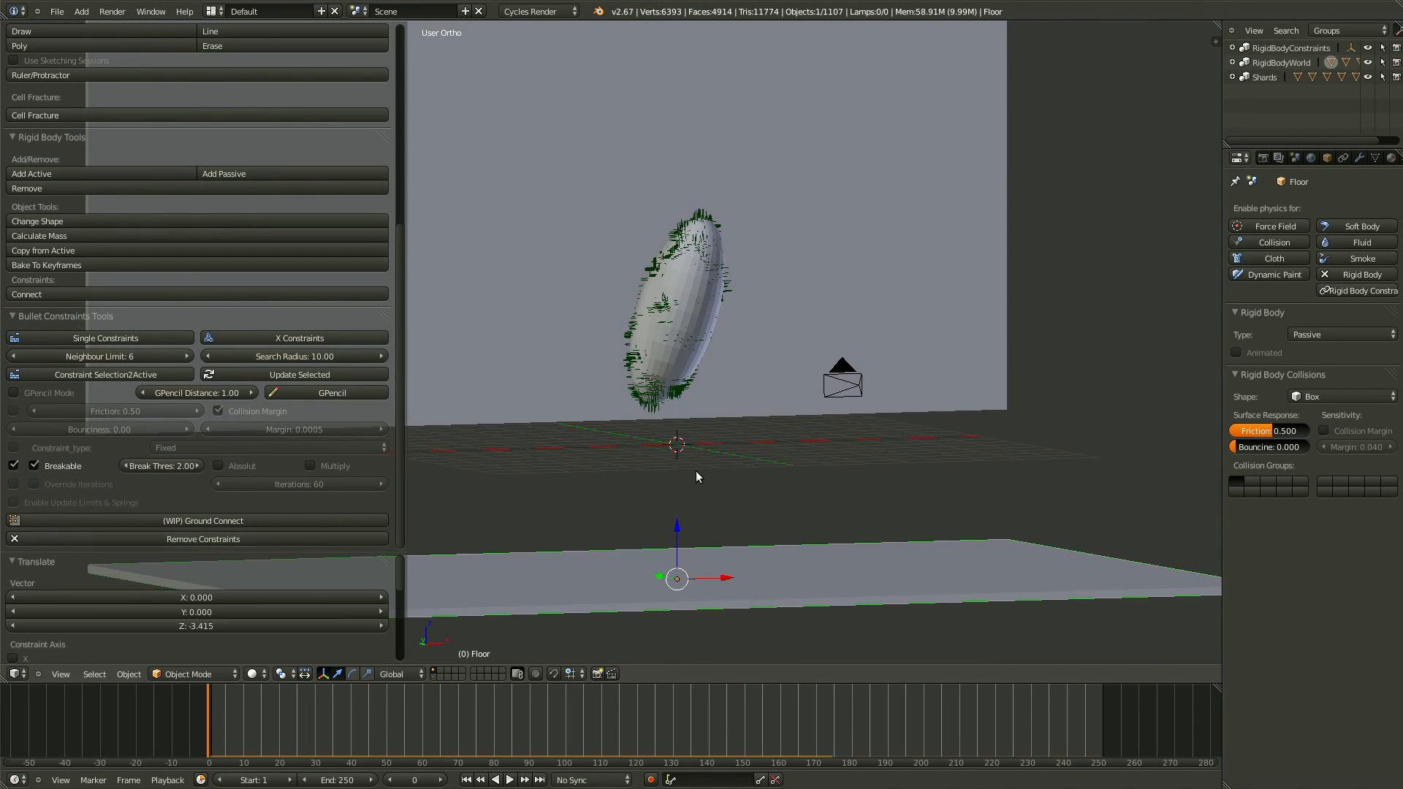
{"action": "key", "text": "alt+a"}
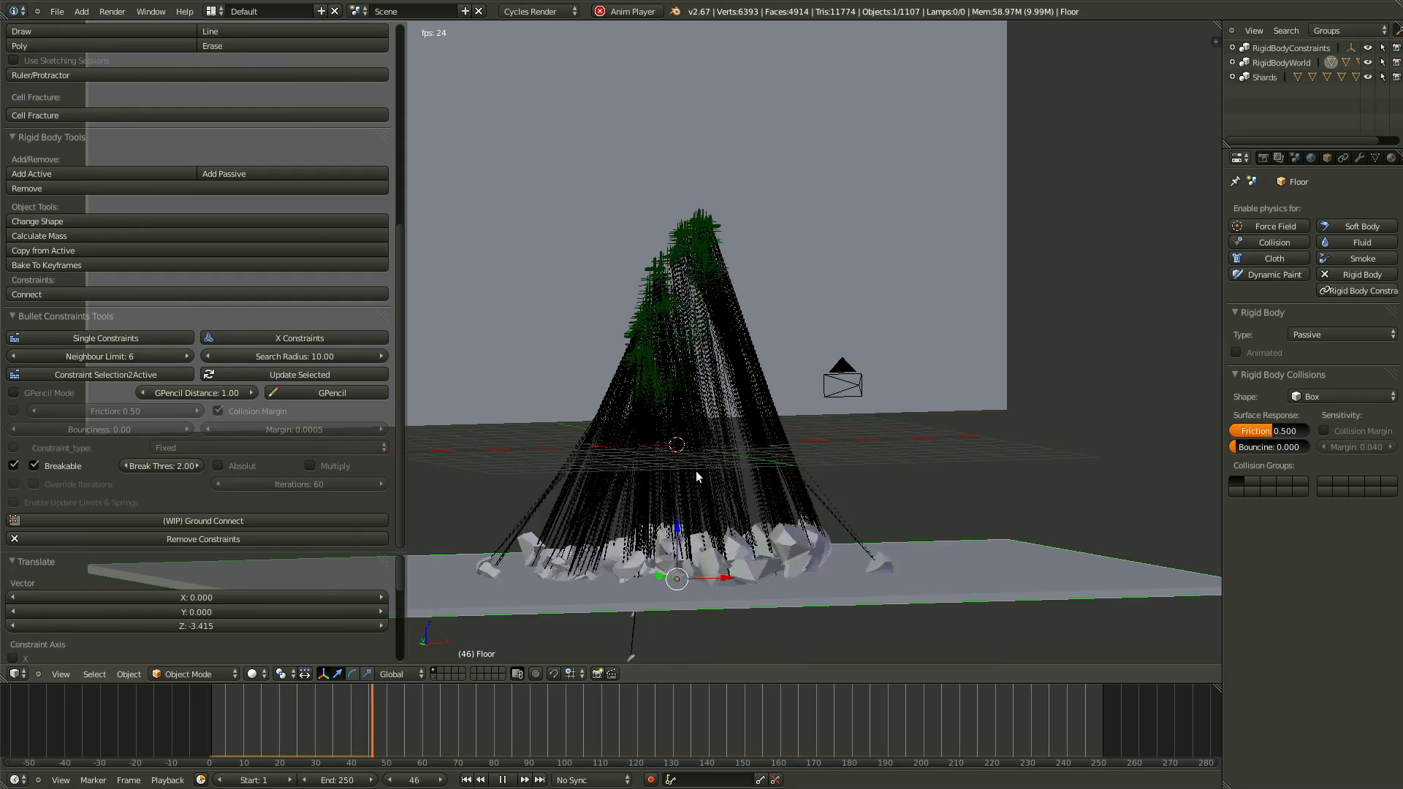
{"action": "middle_click_drag", "start_coordinate": [695, 476], "coordinate": [795, 510]}
{"action": "key", "text": "Escape"}
Raise the floor by about 3.193 units along Z in the front view.
{"action": "key", "text": "KP_5"}
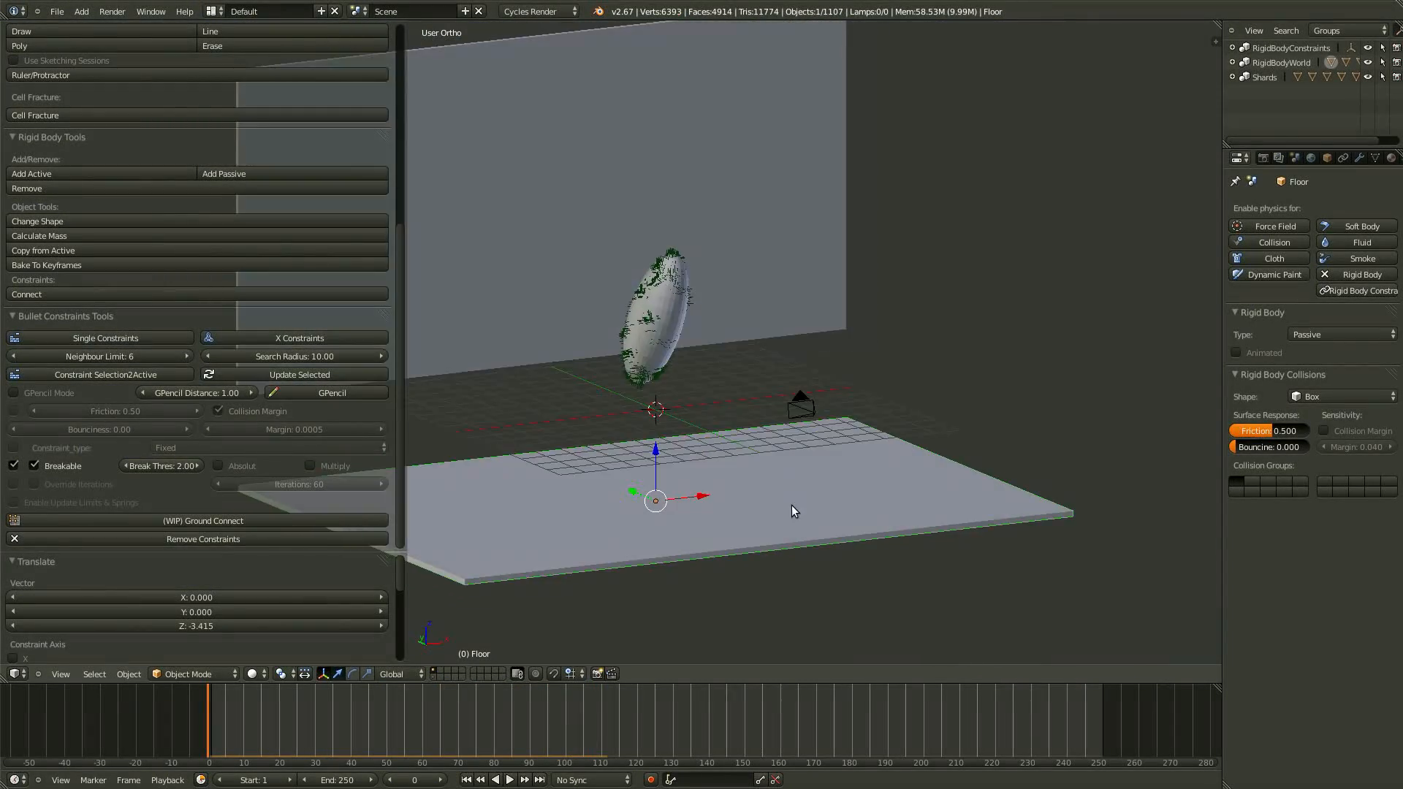
{"action": "key", "text": "KP_1"}
{"action": "key", "text": "g"}
{"action": "key", "text": "z"}
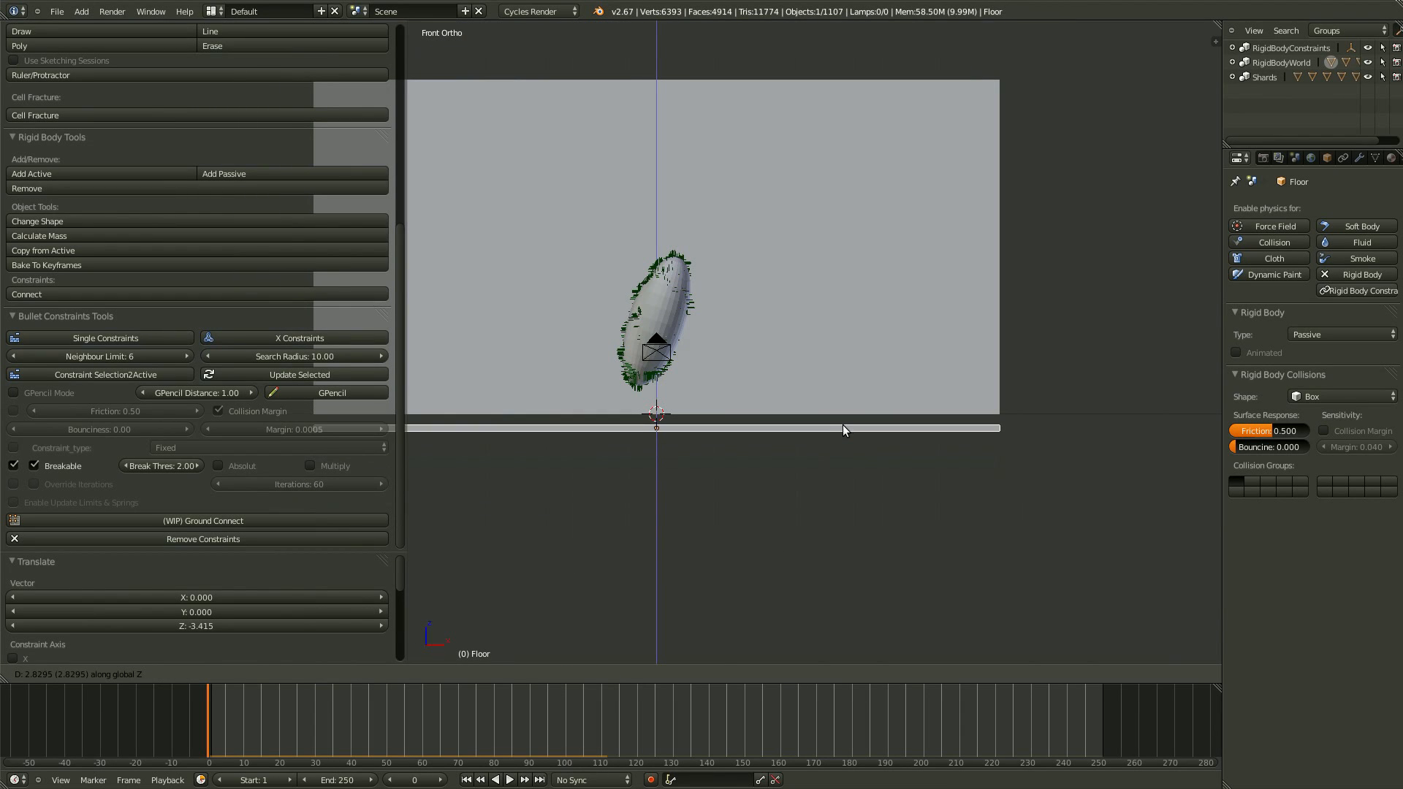
{"action": "left_click", "coordinate": [796, 419]}
Raise all shards and their constraints about 3.426 units along Z in the right view and replay the simulation.
{"action": "key", "text": "KP_3"}
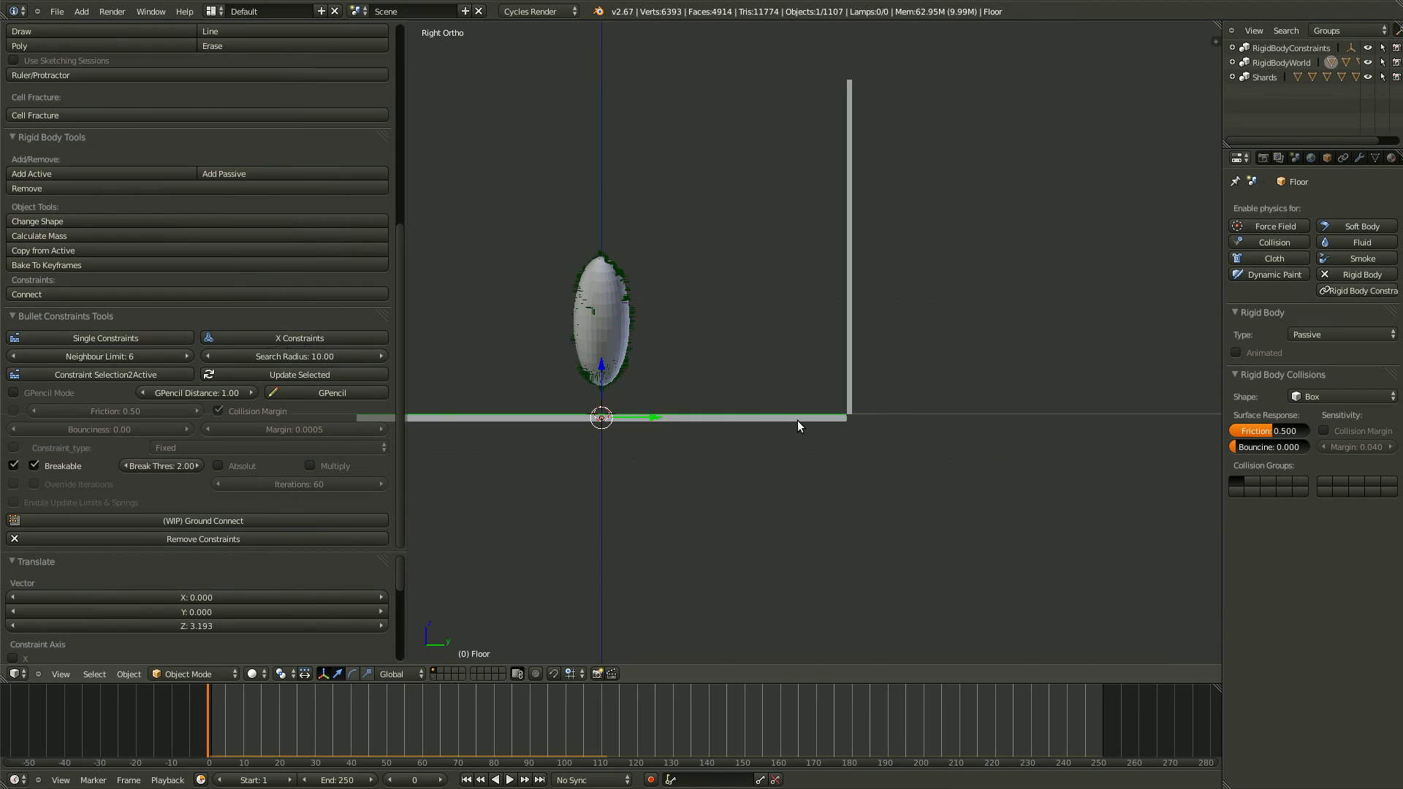
{"action": "key", "text": "a"}
{"action": "key", "text": "b"}
{"action": "left_click_drag", "start_coordinate": [690, 194], "coordinate": [484, 400]}
{"action": "key", "text": "g"}
{"action": "key", "text": "z"}
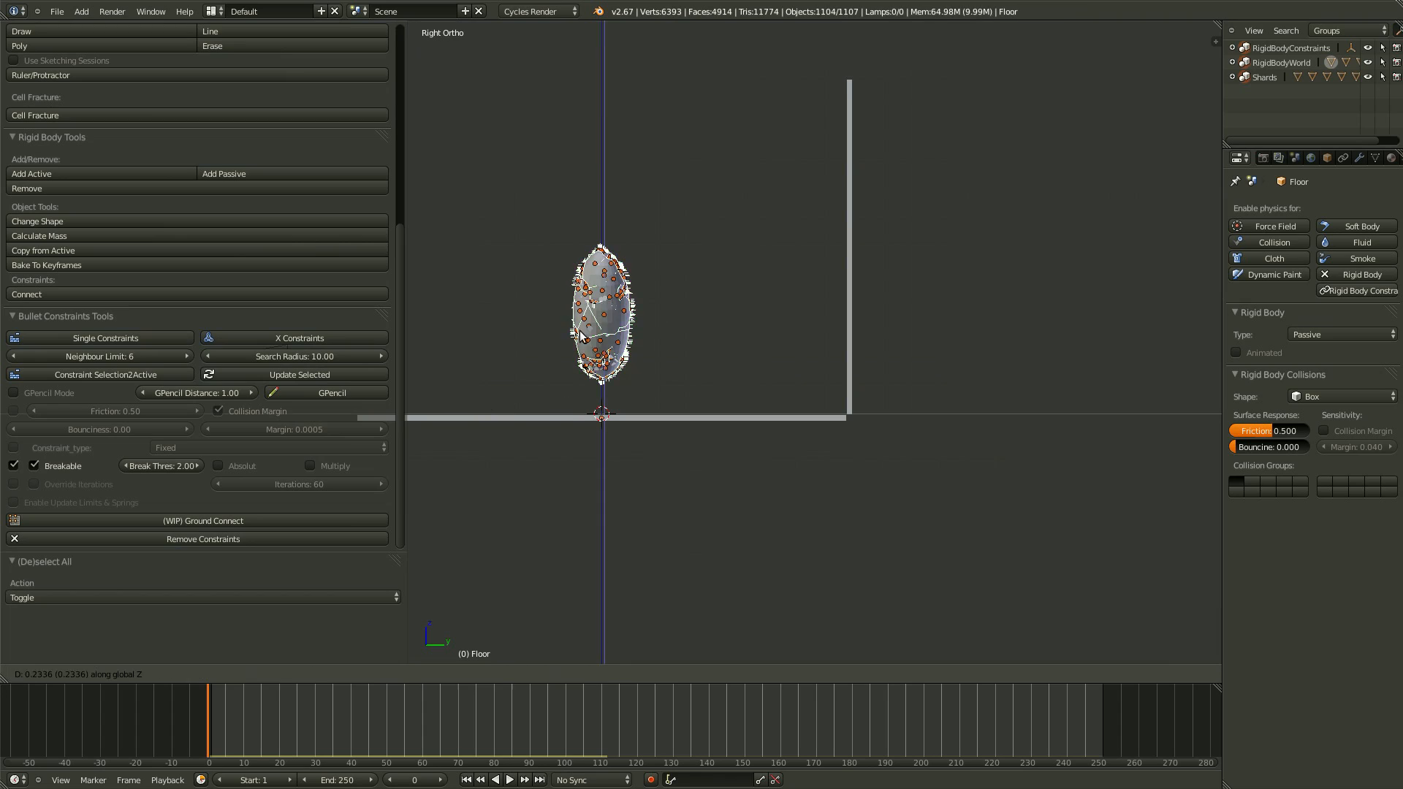
{"action": "left_click", "coordinate": [585, 302]}
{"action": "middle_click_drag", "start_coordinate": [586, 303], "coordinate": [739, 374]}
{"action": "key", "text": "alt+a"}
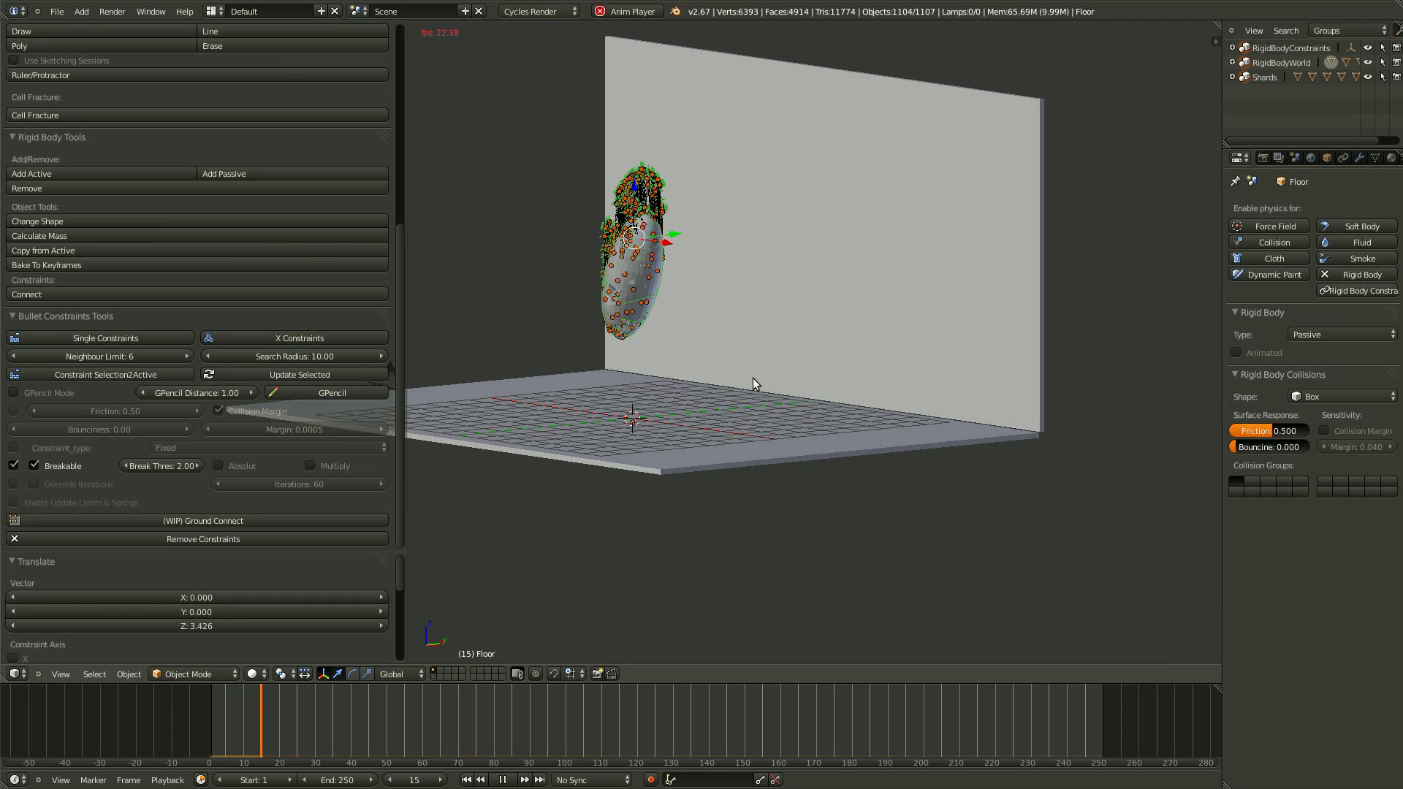
{"action": "middle_click_drag", "start_coordinate": [634, 457], "coordinate": [726, 590]}
{"action": "mouse_move", "coordinate": [757, 496]}
{"action": "middle_mouse_down"}
{"action": "mouse_move", "coordinate": [682, 481]}
{"action": "mouse_move", "coordinate": [694, 446]}
{"action": "mouse_move", "coordinate": [777, 457]}
{"action": "mouse_move", "coordinate": [802, 479]}
{"action": "mouse_move", "coordinate": [803, 540]}
{"action": "mouse_move", "coordinate": [820, 472]}
{"action": "mouse_move", "coordinate": [759, 521]}
{"action": "middle_mouse_up"}
Deselect everything, save over the Part 7.blend file and stop the playback, returning to the start frame.
{"action": "key", "text": "a"}
{"action": "key", "text": "x"}
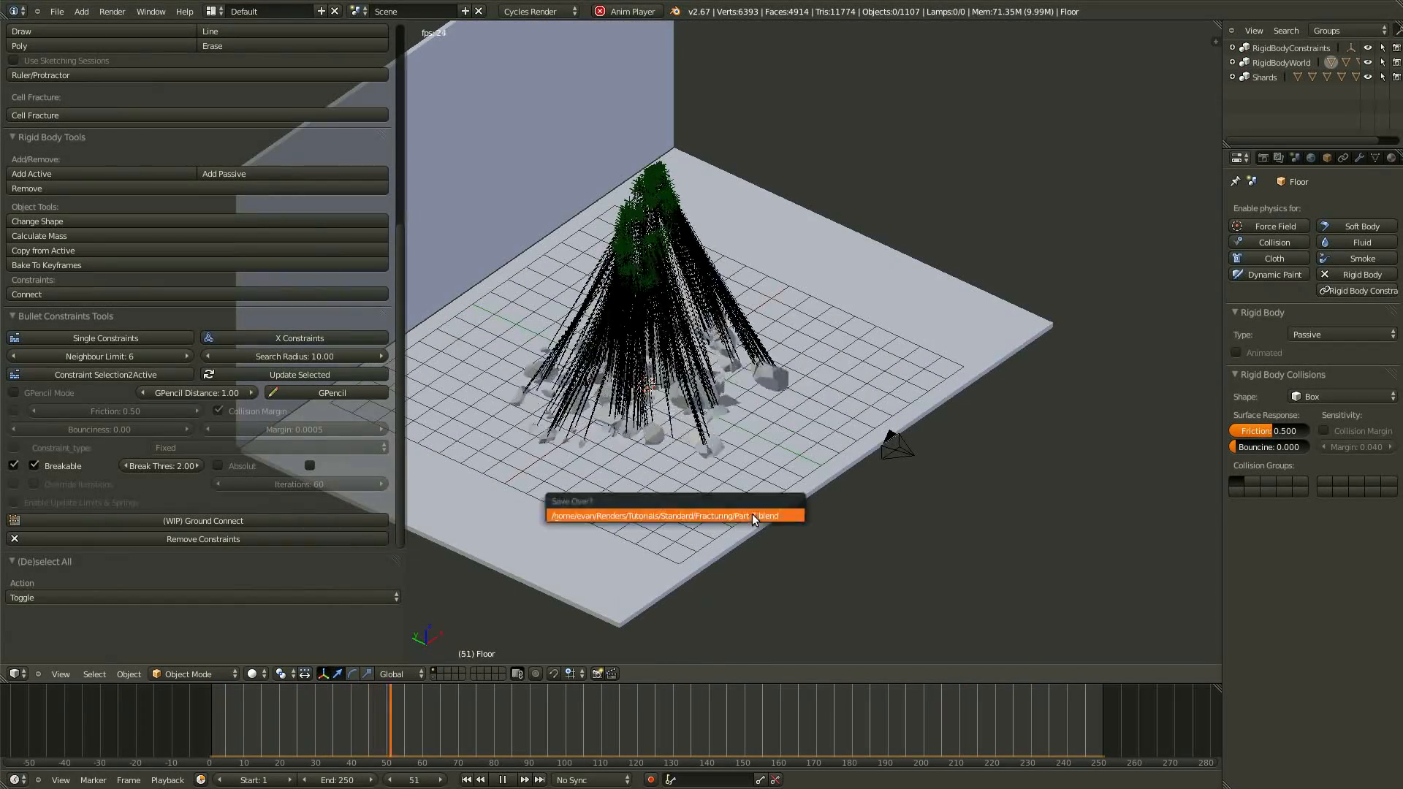
{"action": "left_click_drag", "start_coordinate": [402, 626], "coordinate": [193, 627]}
{"action": "key", "text": "ctrl+s"}
{"action": "left_click", "coordinate": [329, 603]}
{"action": "key", "text": "KP_1"}
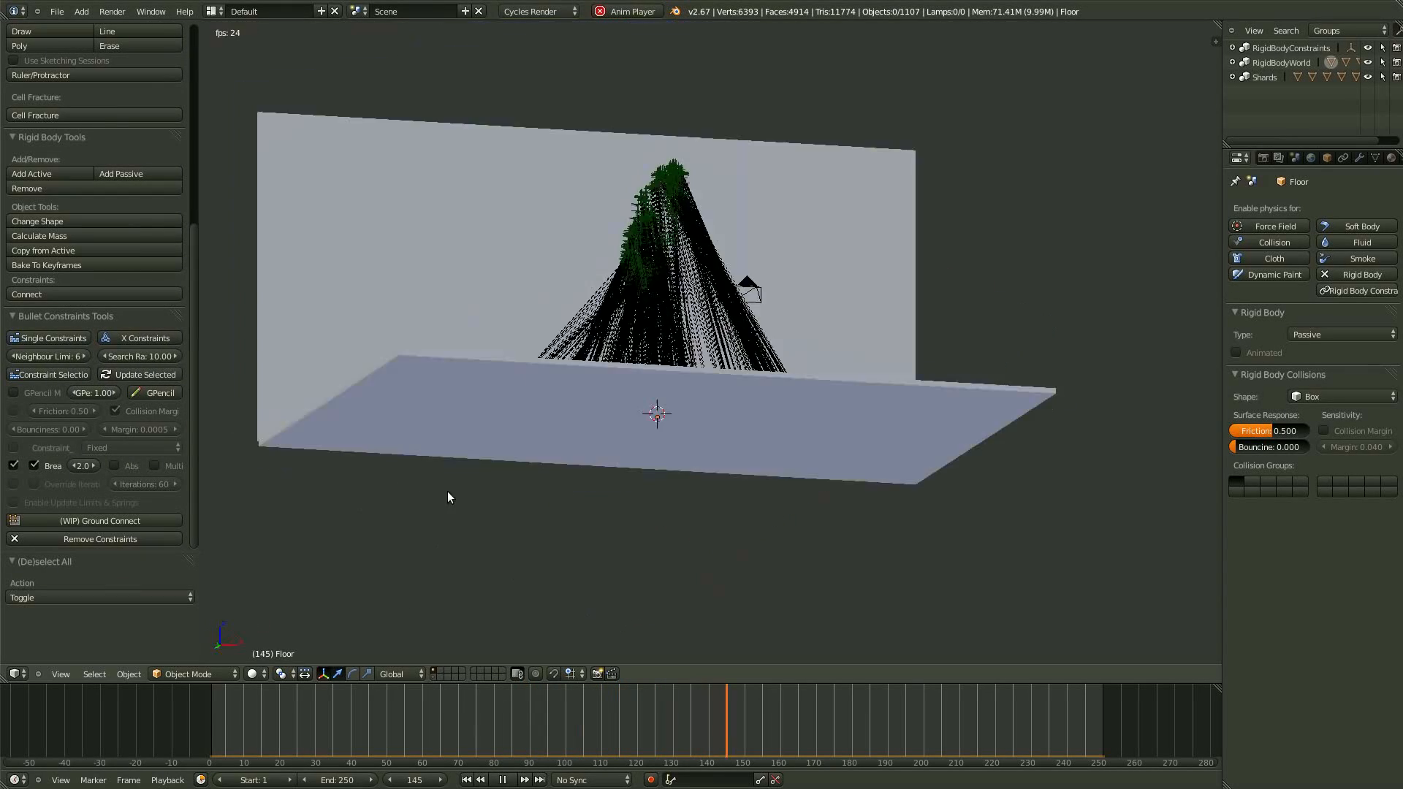
{"action": "middle_click_drag", "start_coordinate": [447, 491], "coordinate": [428, 549]}
{"action": "key", "text": "Escape"}
{"action": "middle_click_drag", "start_coordinate": [607, 515], "coordinate": [689, 480]}
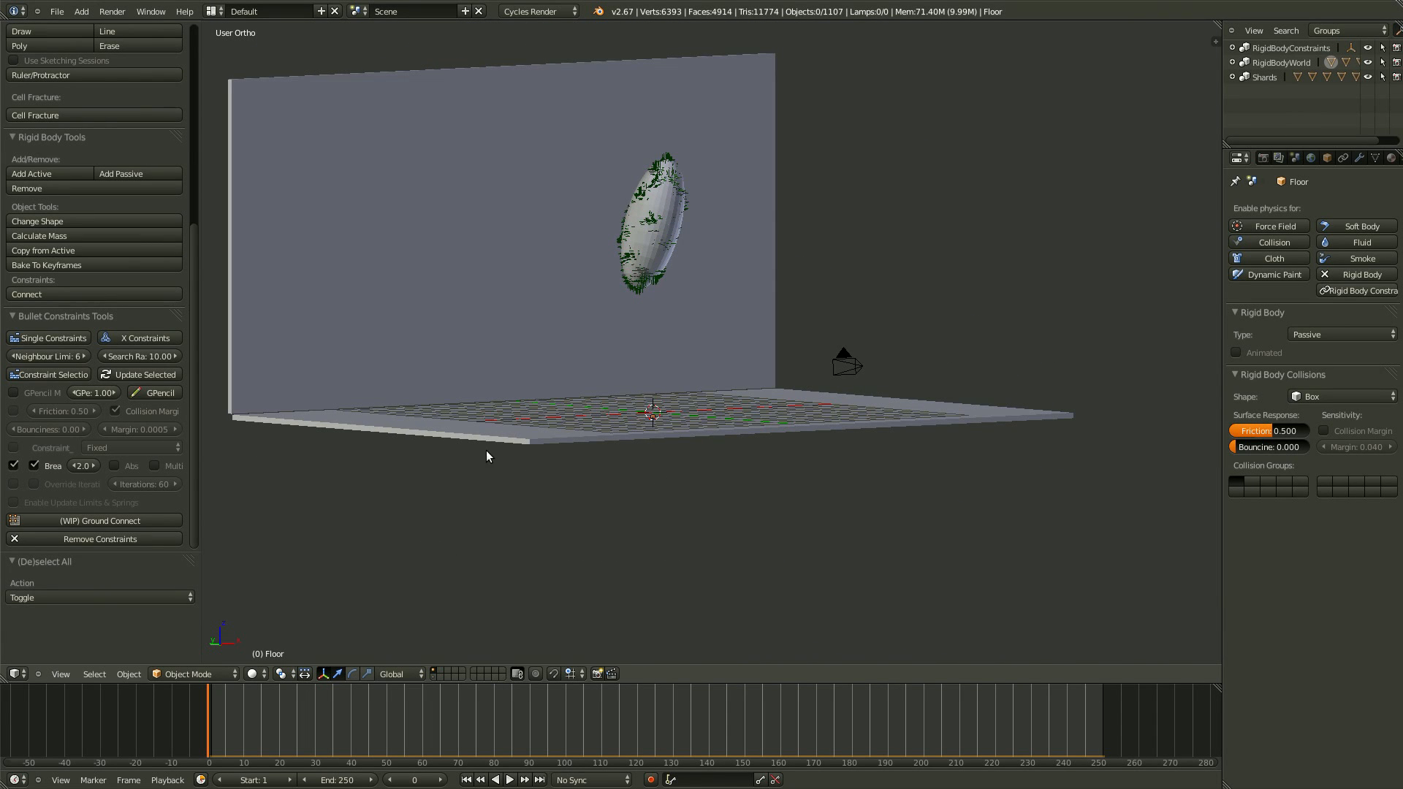
Look through the camera, raise it about 1.329 and another 1.262 units along Z, and save over Part 7.blend.
{"action": "left_click_drag", "start_coordinate": [195, 471], "coordinate": [330, 467]}
{"action": "middle_click_drag", "start_coordinate": [789, 484], "coordinate": [765, 507]}
{"action": "key", "text": "KP_5"}
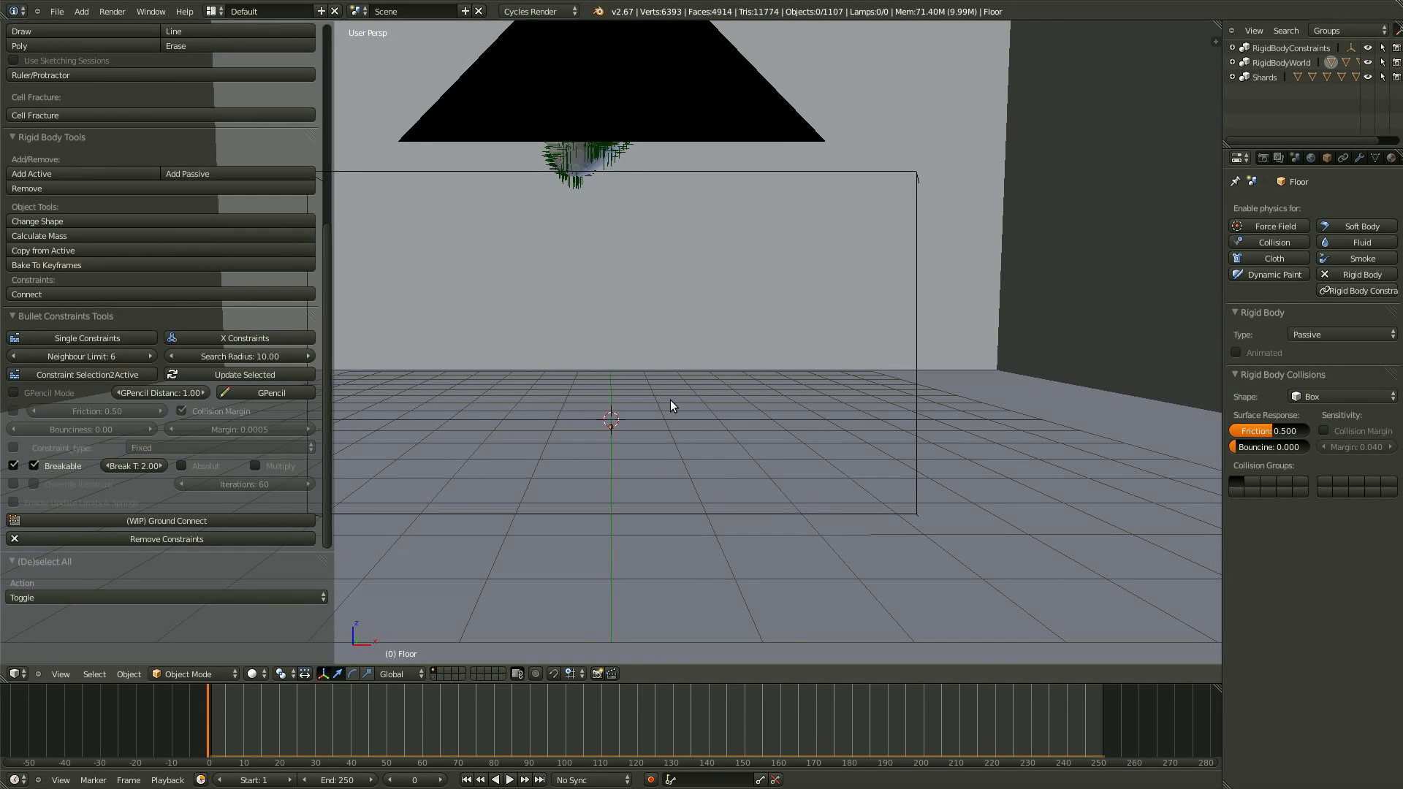
{"action": "key", "text": "KP_0"}
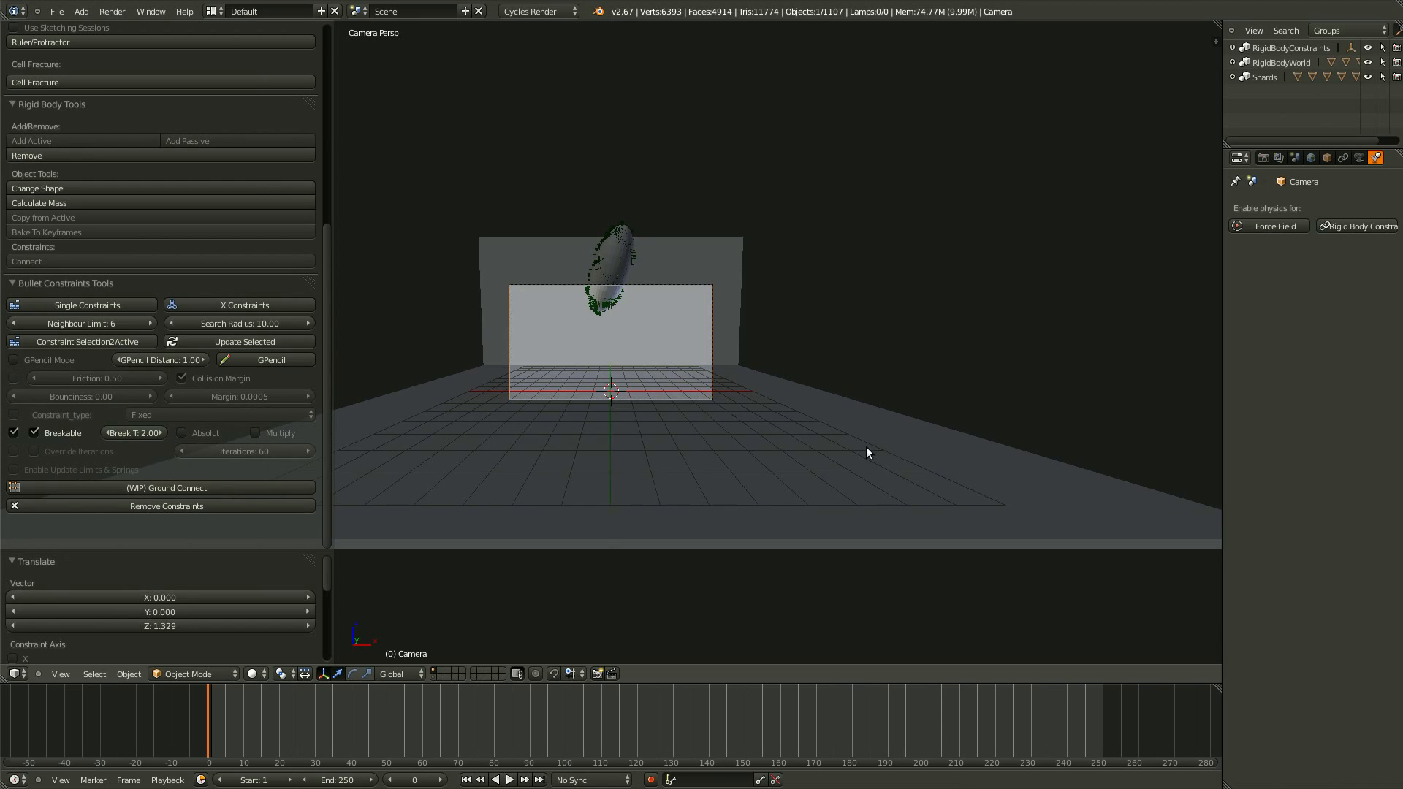
{"action": "key", "text": "g"}
{"action": "key", "text": "z"}
{"action": "left_click", "coordinate": [798, 454]}
{"action": "key", "text": "ctrl+s"}
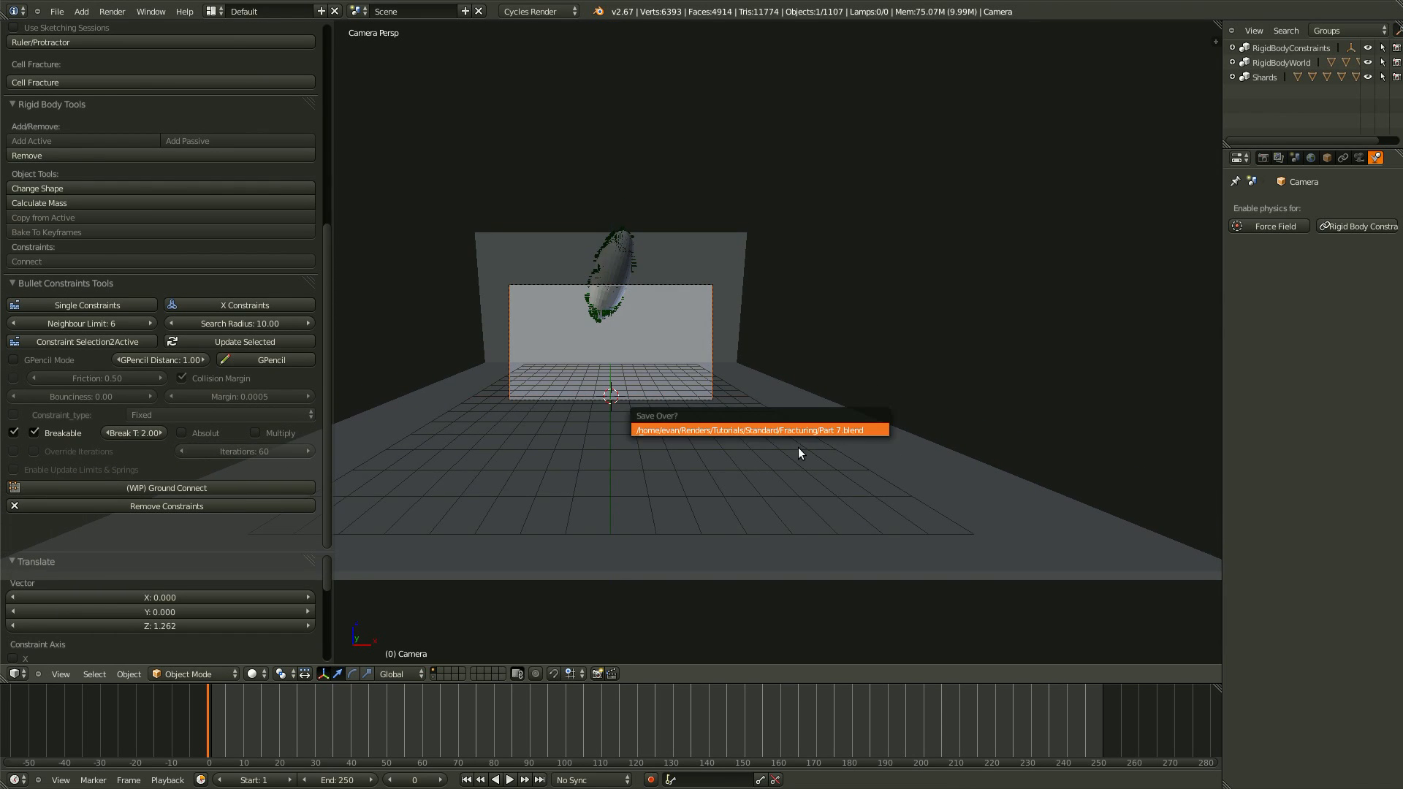
{"action": "key", "text": "Return"}
Replay the simulation through the camera, rotate the camera about -5.994° around X, and cancel playback.
{"action": "key", "text": "Home"}
{"action": "key", "text": "alt+a"}
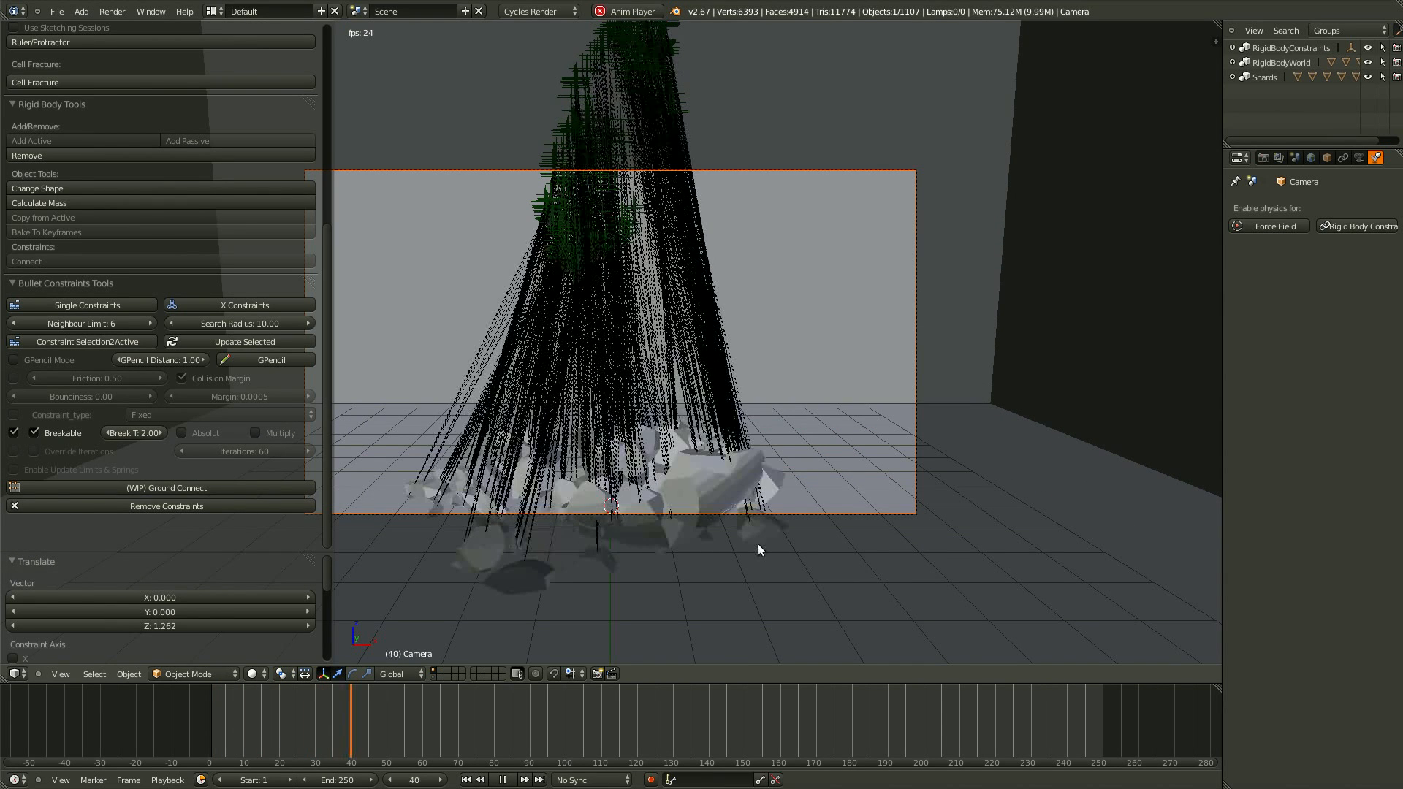
{"action": "key", "text": "r"}
{"action": "key", "text": "x"}
{"action": "left_click", "coordinate": [845, 532]}
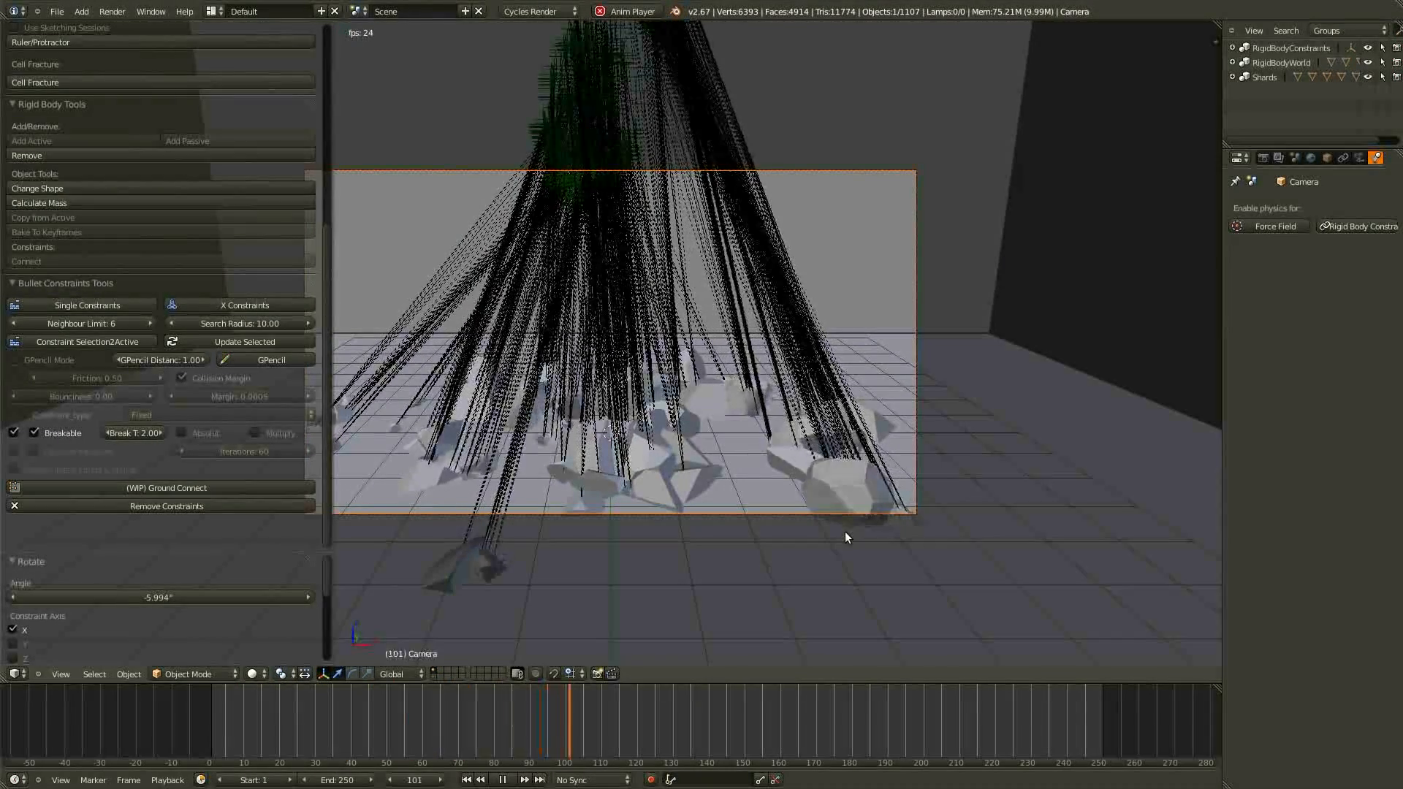
{"action": "key", "text": "Escape"}
Leave the camera view, display the scene's gravity and rigid body world settings, and widen the properties area.
{"action": "scroll", "coordinate": [664, 444], "scroll_direction": "down", "scroll_amount": 3}
{"action": "middle_click_drag", "start_coordinate": [664, 445], "coordinate": [815, 468]}
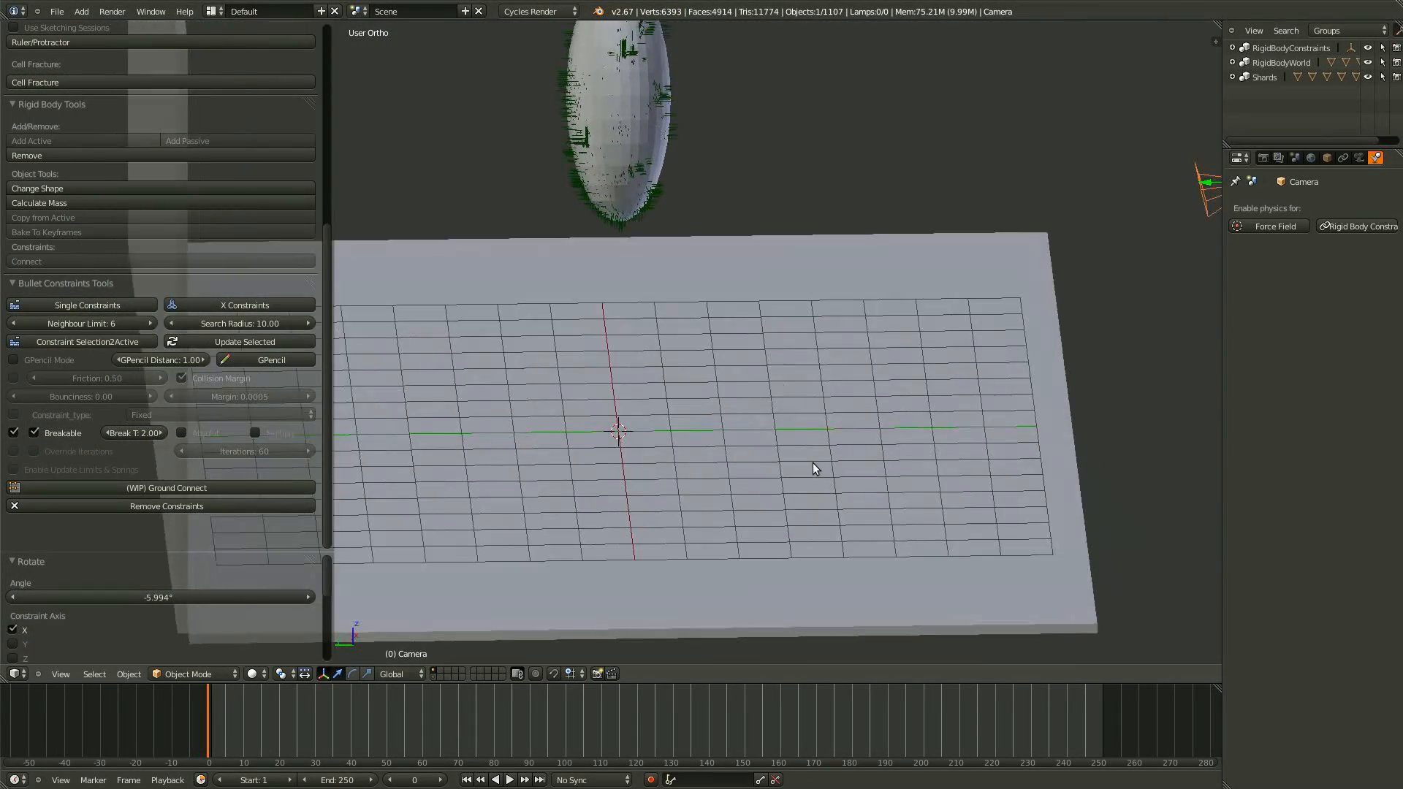
{"action": "scroll", "coordinate": [814, 468], "scroll_direction": "down", "scroll_amount": 2}
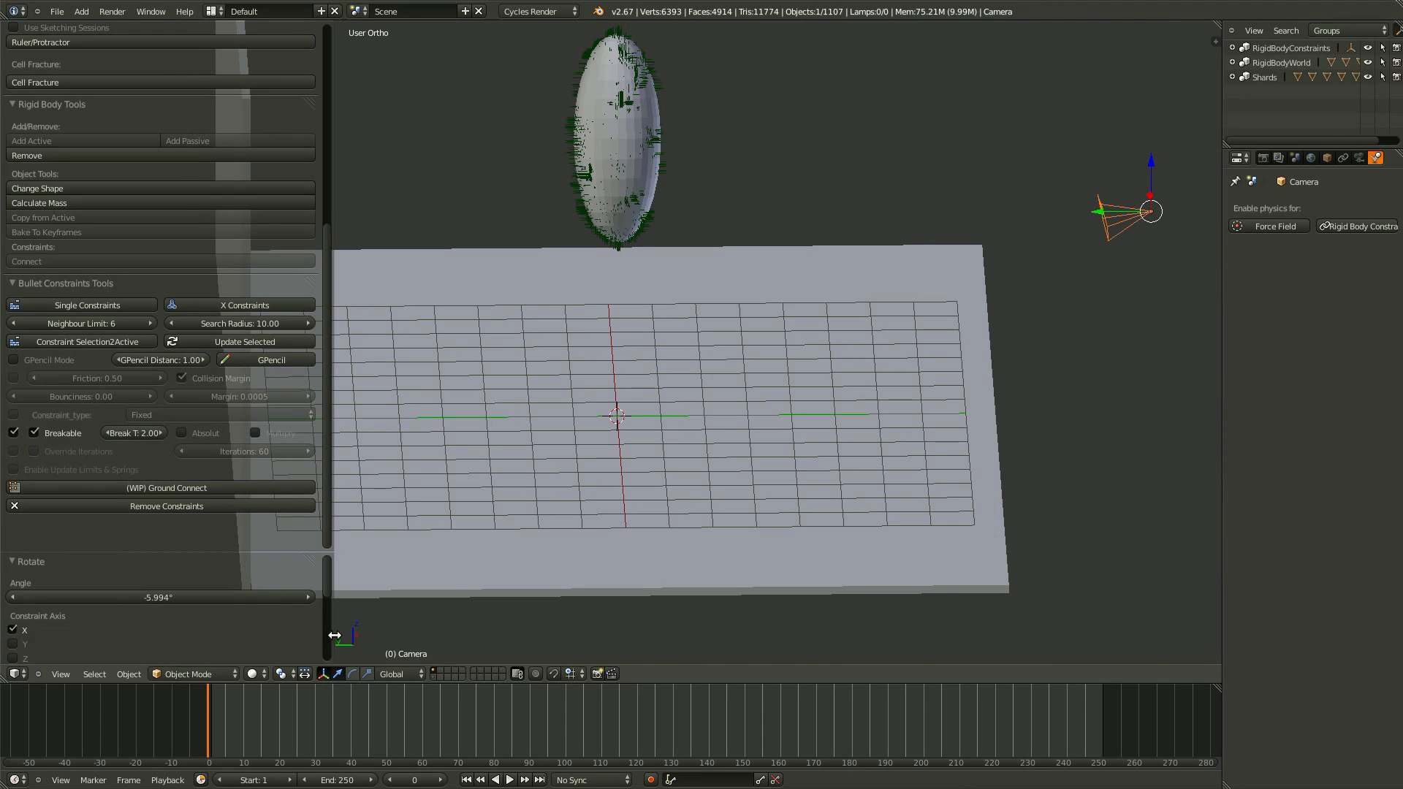
{"action": "left_click_drag", "start_coordinate": [334, 635], "coordinate": [283, 635]}
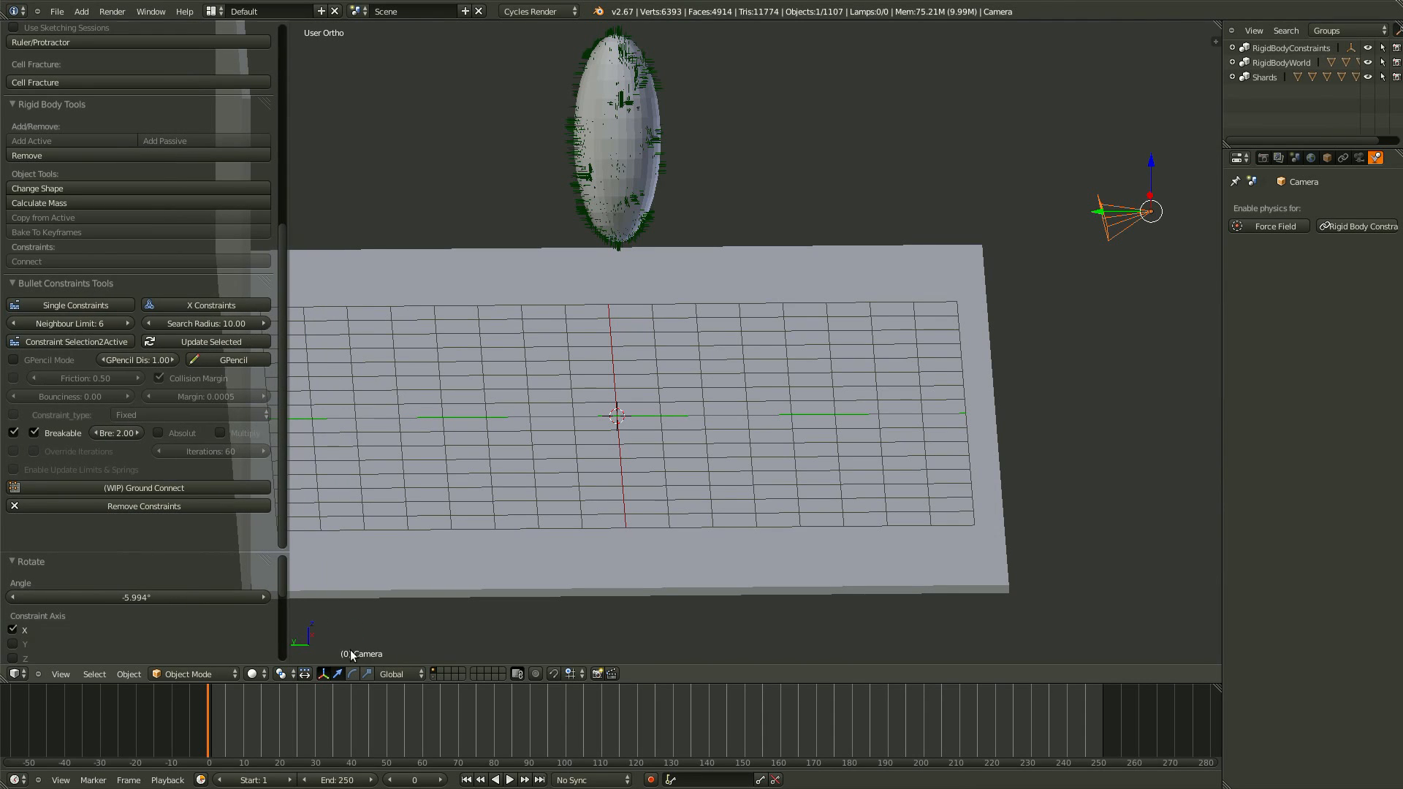
{"action": "left_click", "coordinate": [1293, 158]}
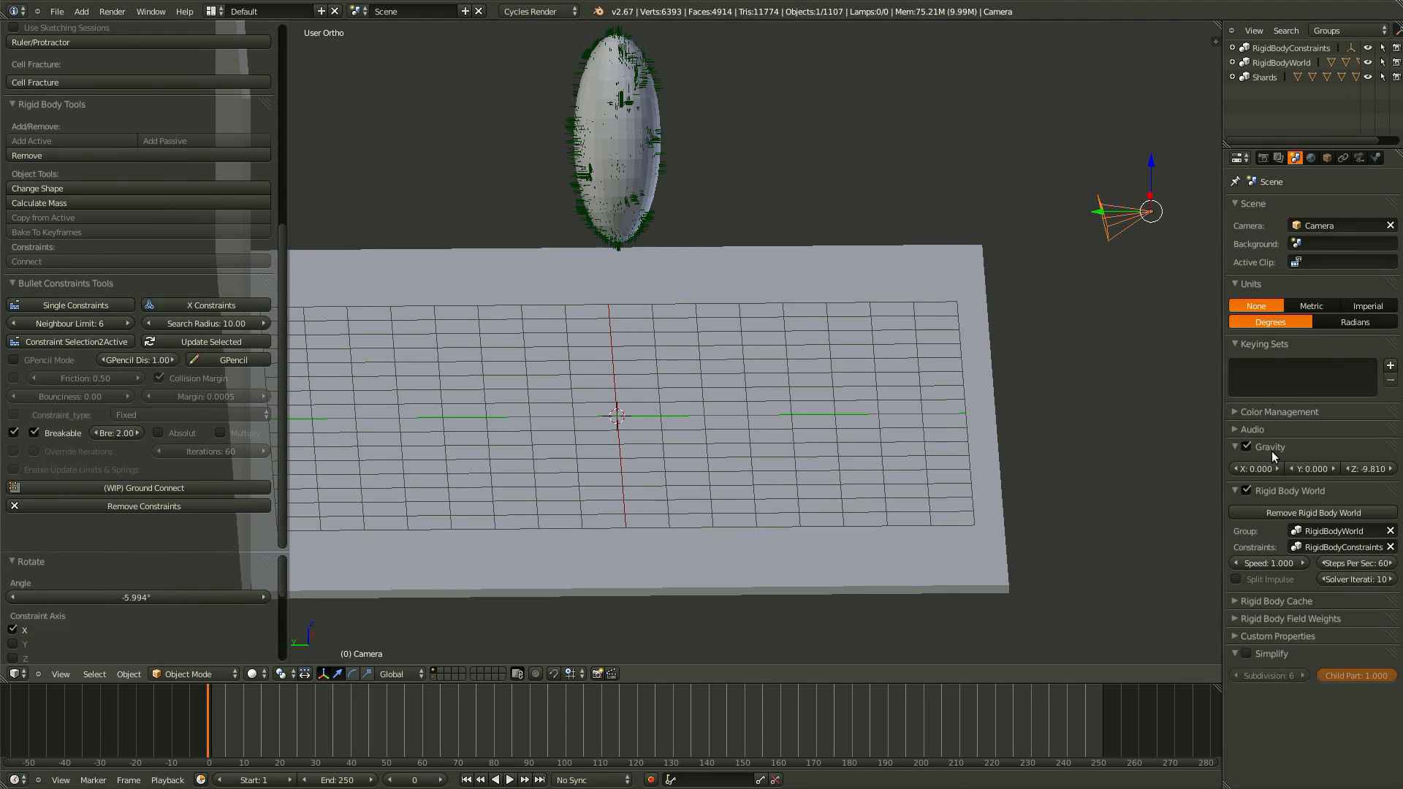
{"action": "middle_click_drag", "start_coordinate": [1028, 385], "coordinate": [1225, 462]}
{"action": "left_click_drag", "start_coordinate": [1223, 454], "coordinate": [1035, 501]}
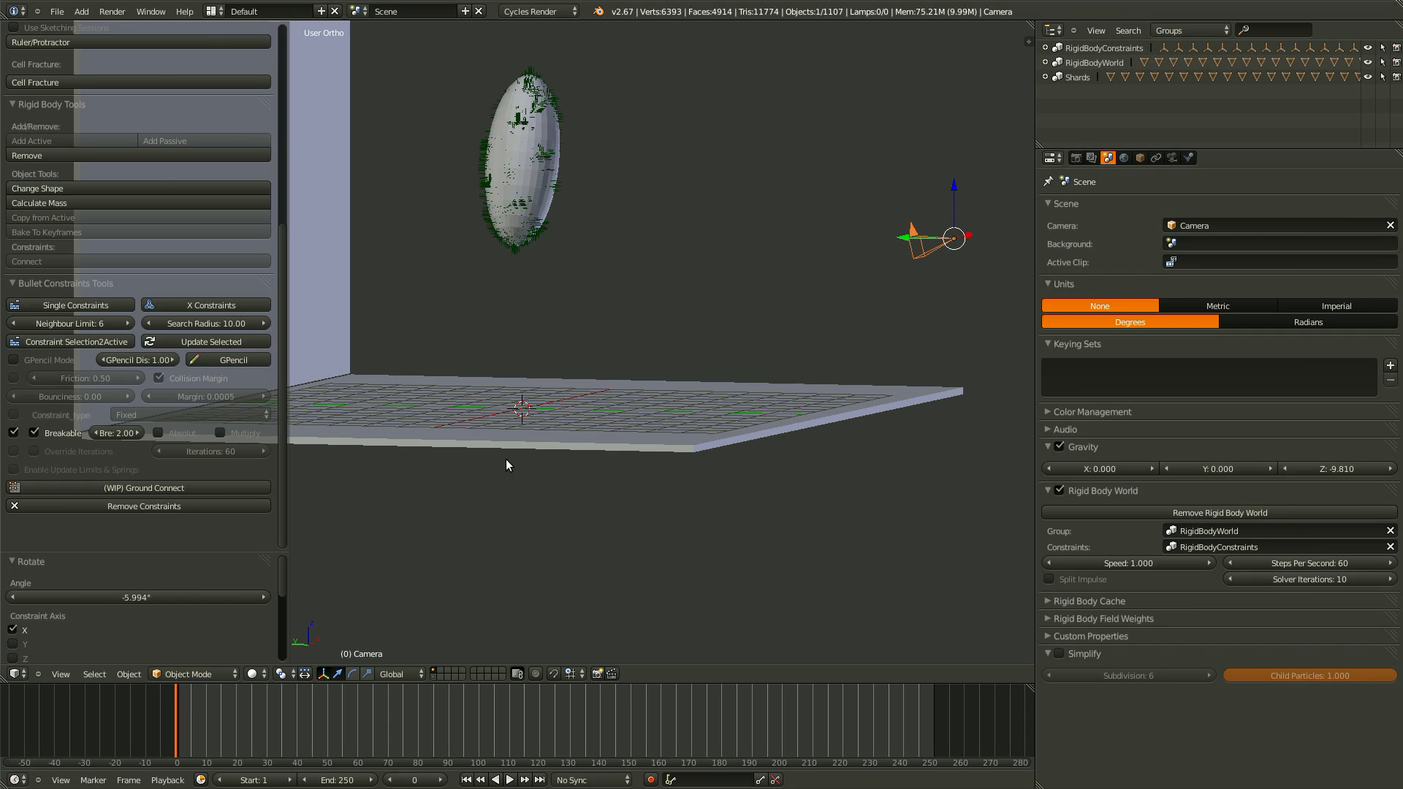
Replay the simulation from an elevated angle and pause it at frame 125.
{"action": "middle_click_drag", "start_coordinate": [506, 459], "coordinate": [598, 484]}
{"action": "scroll", "coordinate": [663, 130], "scroll_direction": "up", "scroll_amount": 2}
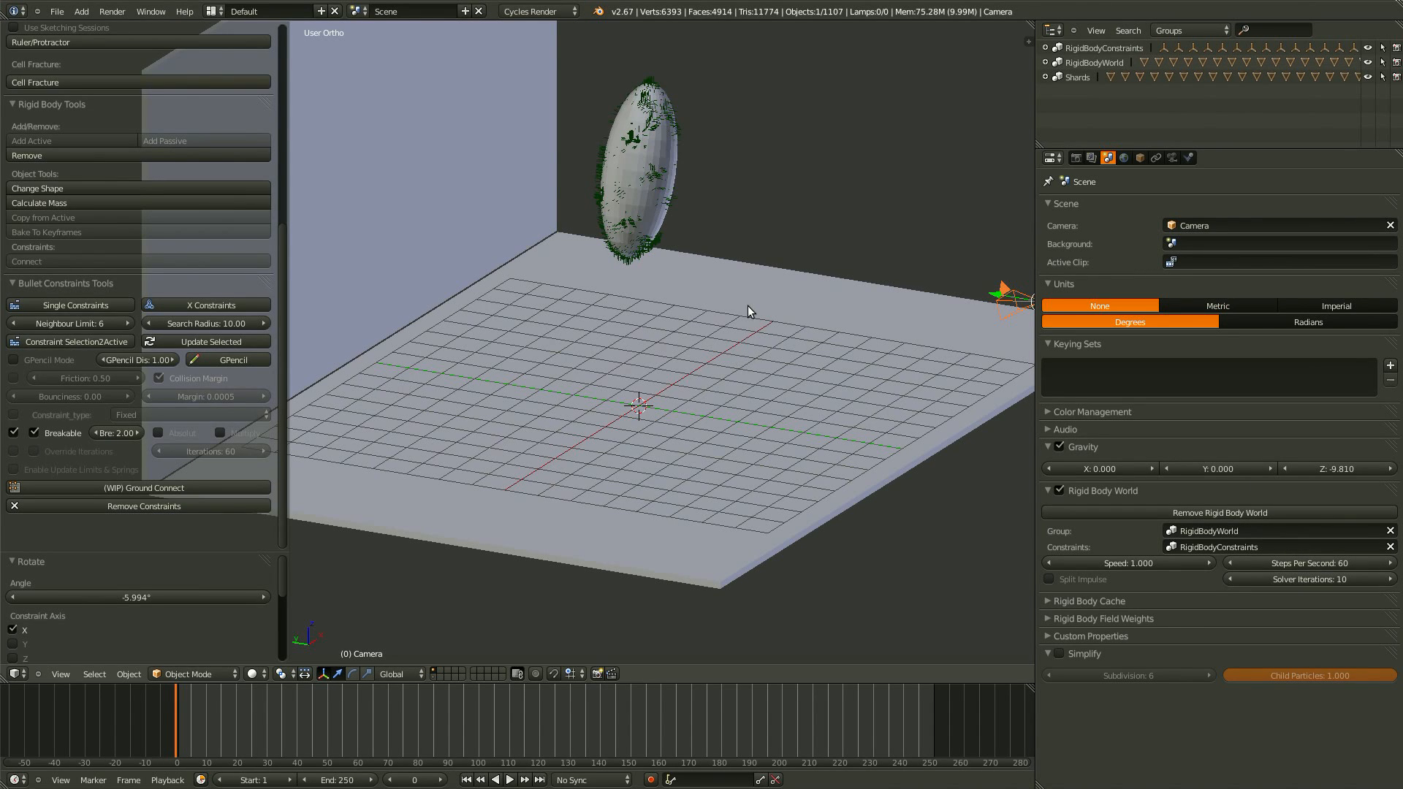
{"action": "key", "text": "alt+a"}
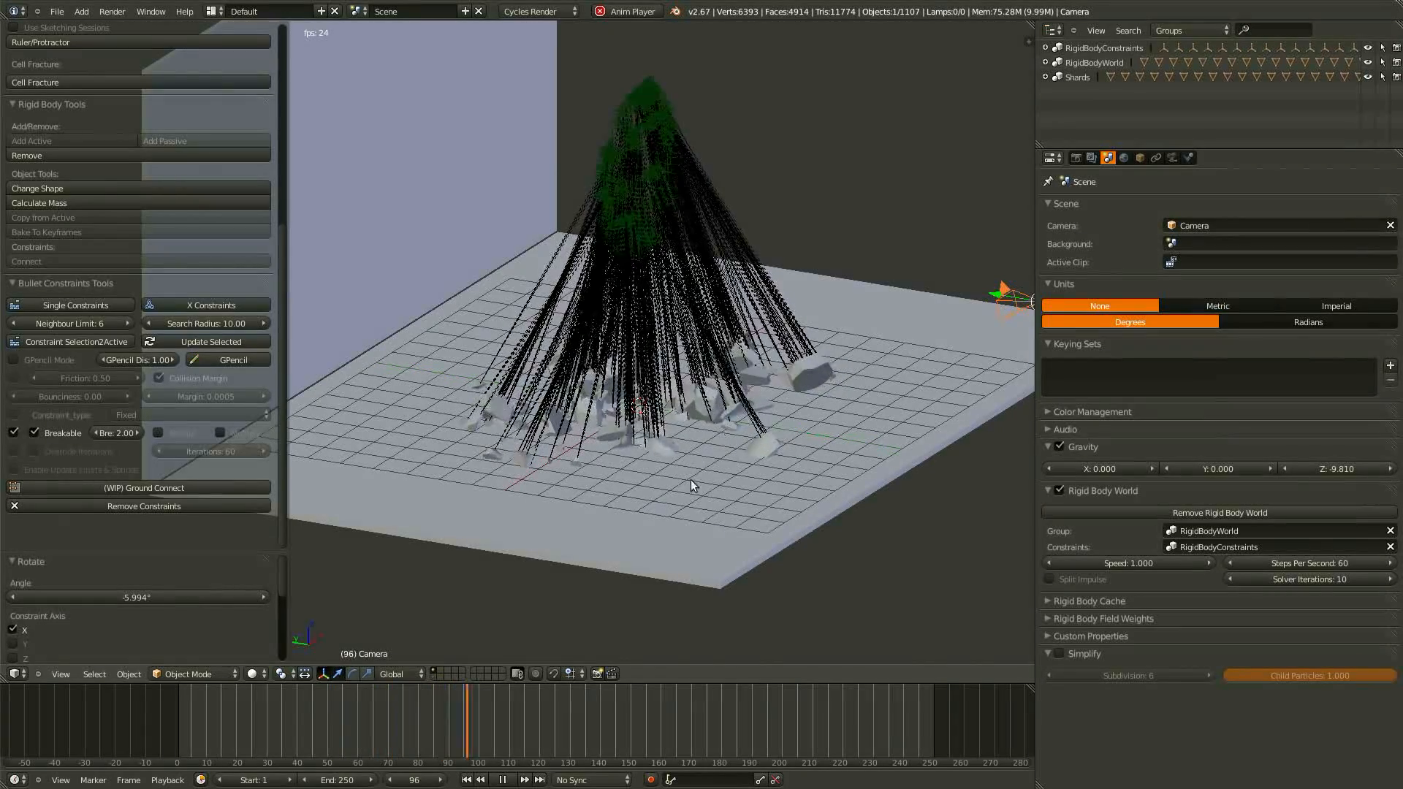
{"action": "key", "text": "alt+a"}
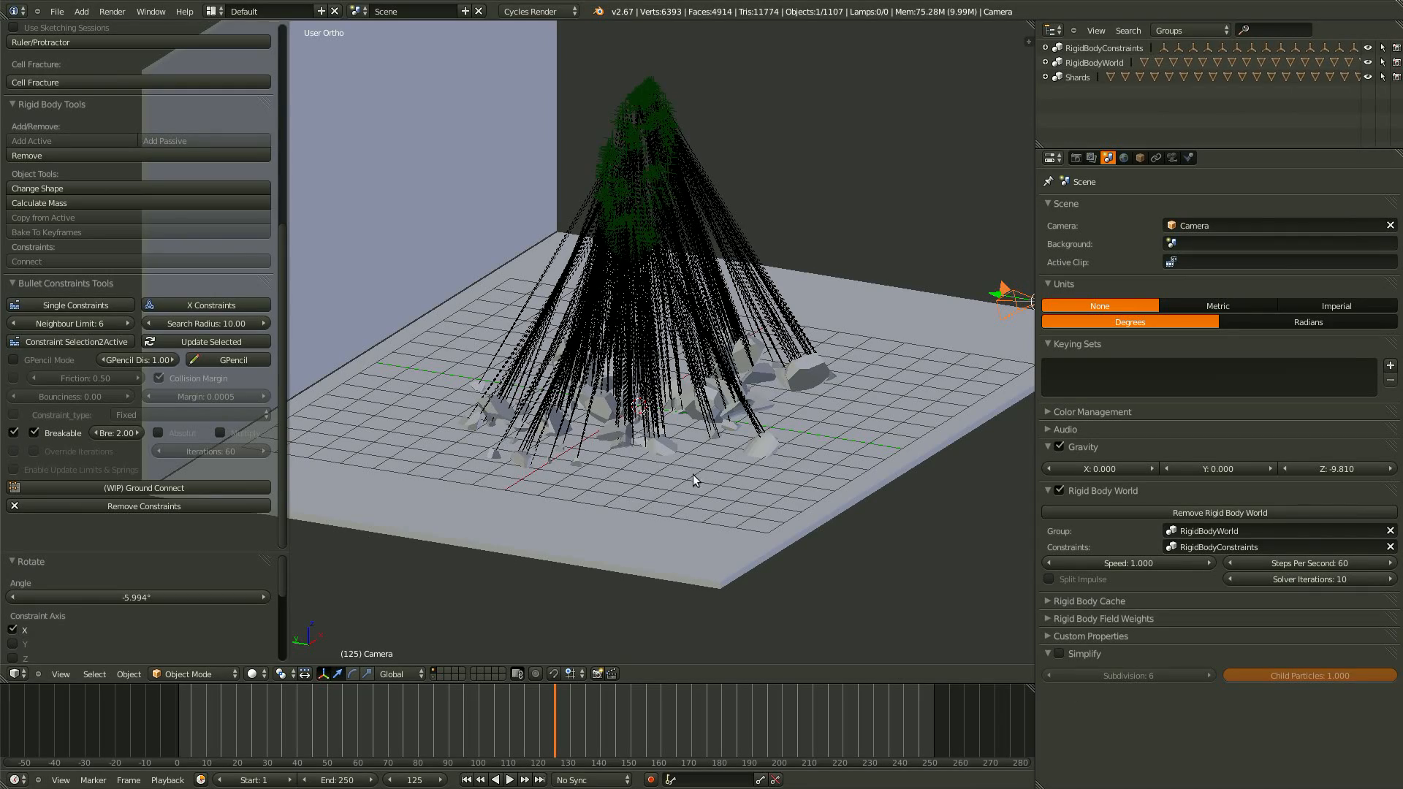
Expand the Rigid Body Cache settings and scrub the timeline back to frame 31.
{"action": "middle_click_drag", "start_coordinate": [693, 475], "coordinate": [620, 472]}
{"action": "middle_click_drag", "start_coordinate": [703, 385], "coordinate": [906, 550]}
{"action": "left_click", "coordinate": [1121, 600]}
{"action": "scroll", "coordinate": [822, 543], "scroll_direction": "down", "scroll_amount": 3}
{"action": "scroll", "coordinate": [905, 550], "scroll_direction": "up", "scroll_amount": 3}
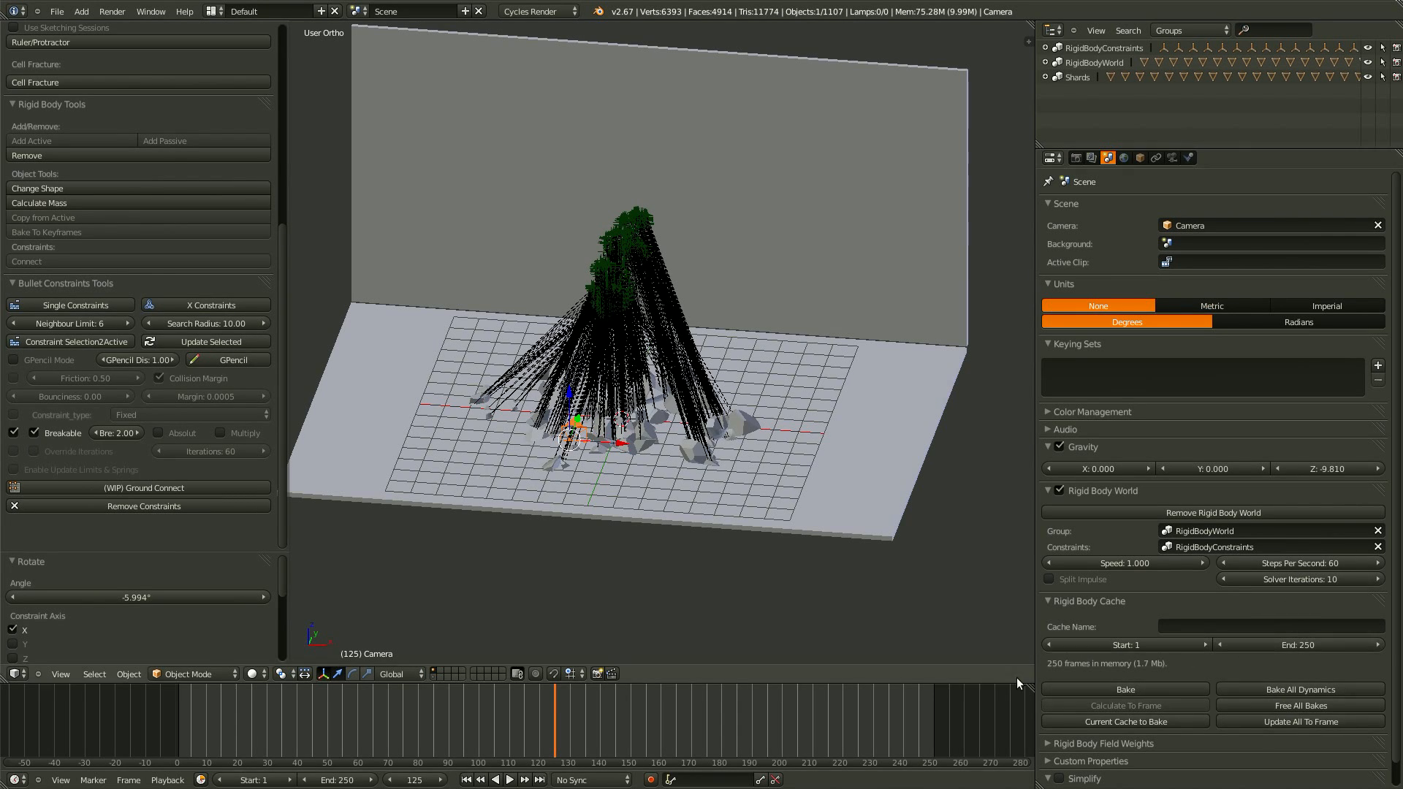
{"action": "left_click_drag", "start_coordinate": [349, 689], "coordinate": [270, 725]}
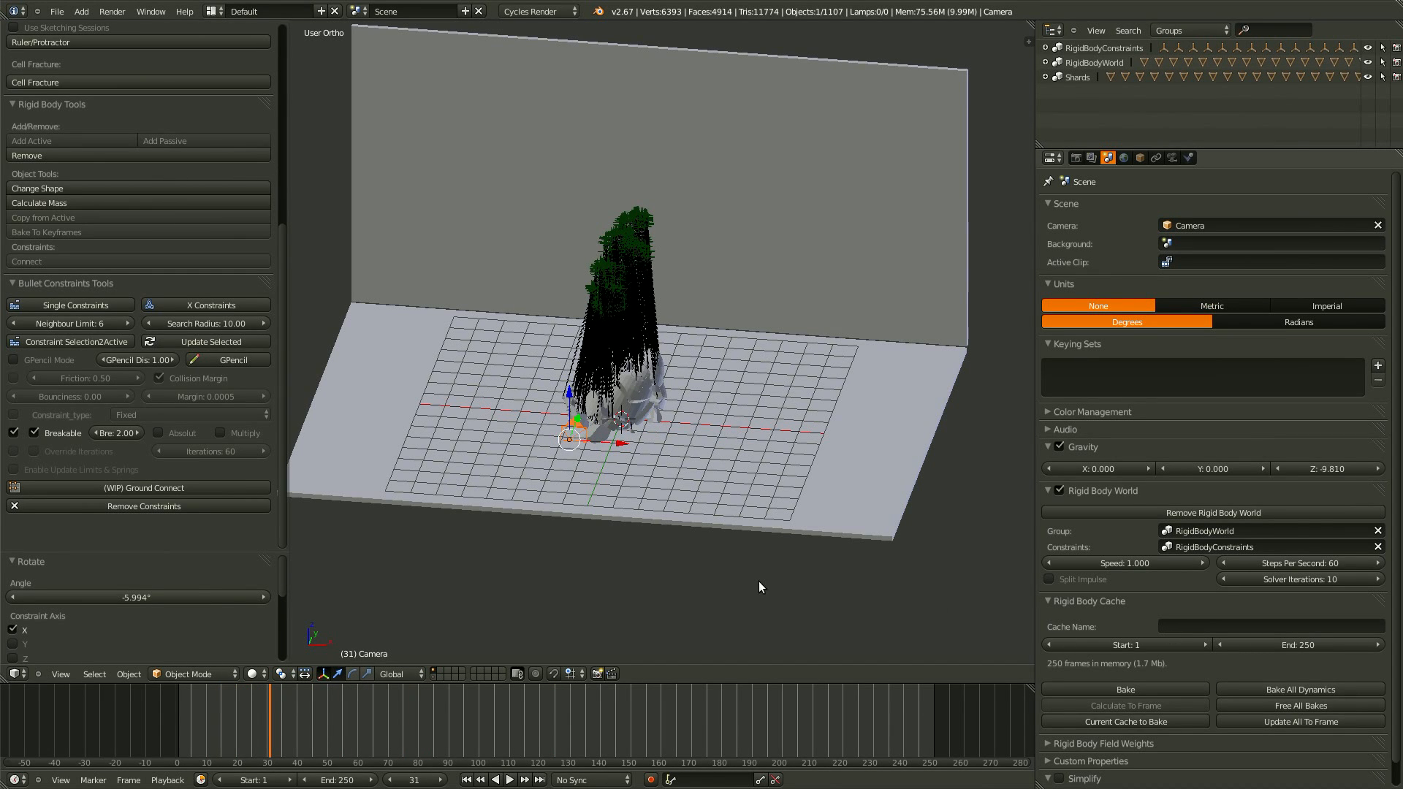
Save the file and bake all dynamics for frames 1 to 250.
{"action": "middle_click_drag", "start_coordinate": [759, 587], "coordinate": [696, 540]}
{"action": "key", "text": "ctrl+s"}
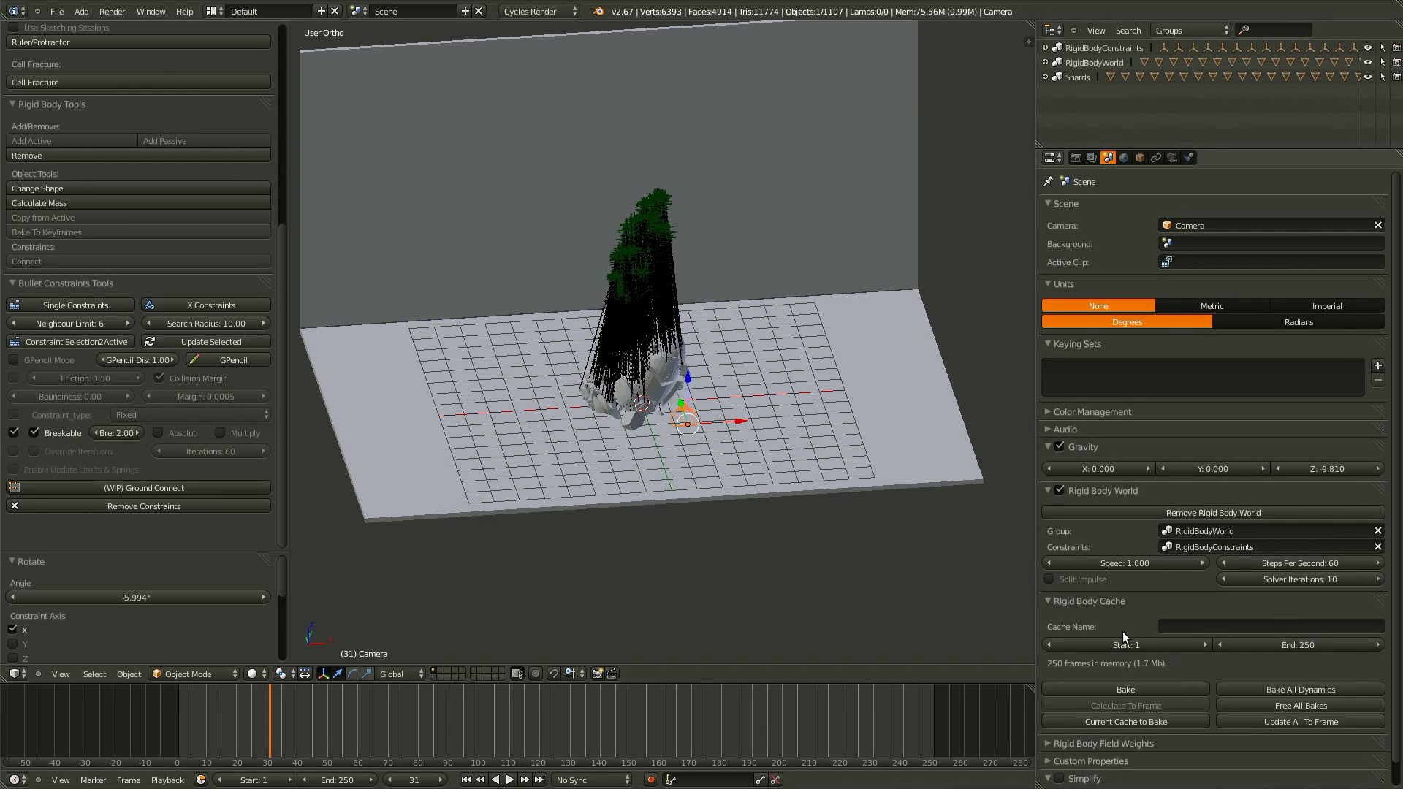
{"action": "middle_click_drag", "start_coordinate": [835, 493], "coordinate": [914, 595]}
{"action": "key", "text": "ctrl+s"}
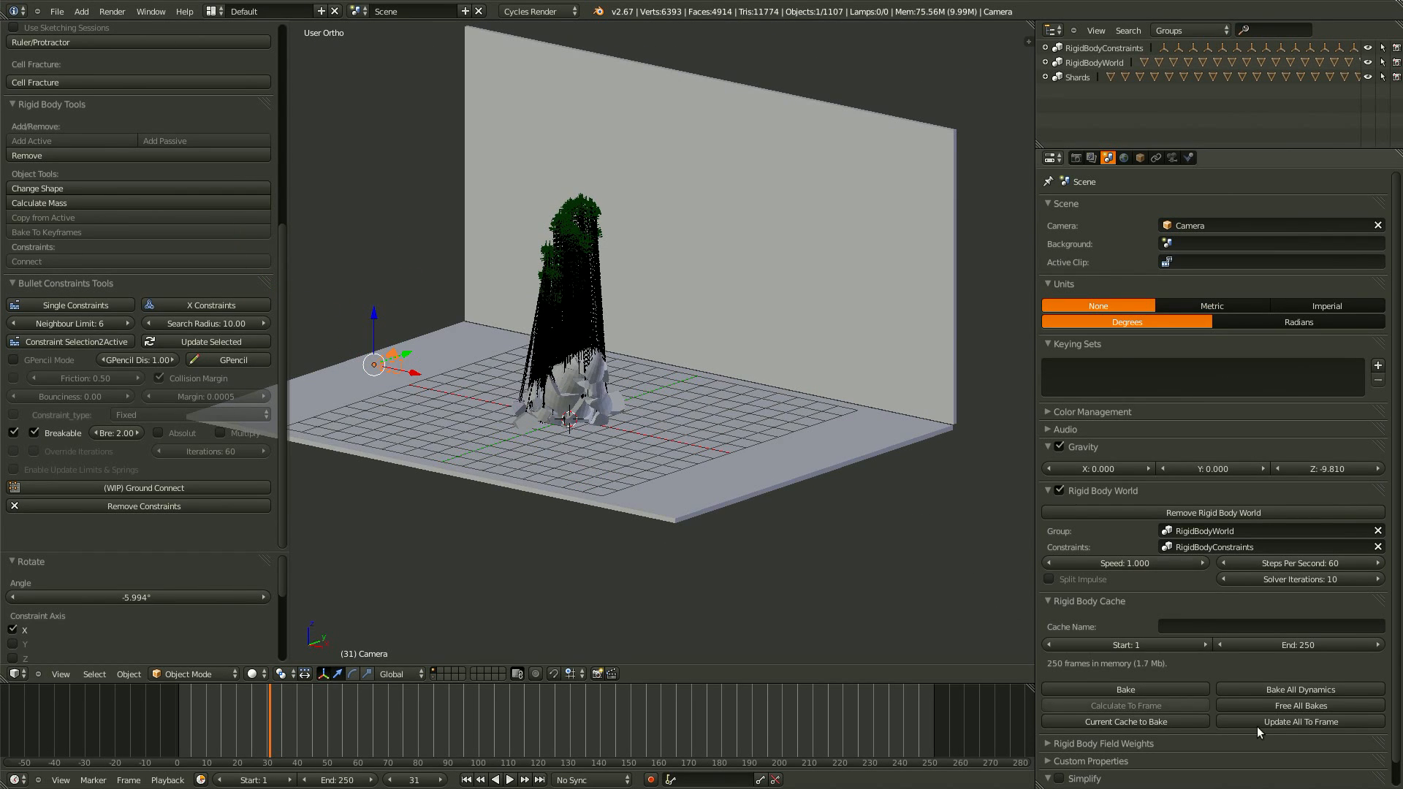
{"action": "left_click", "coordinate": [1279, 689]}
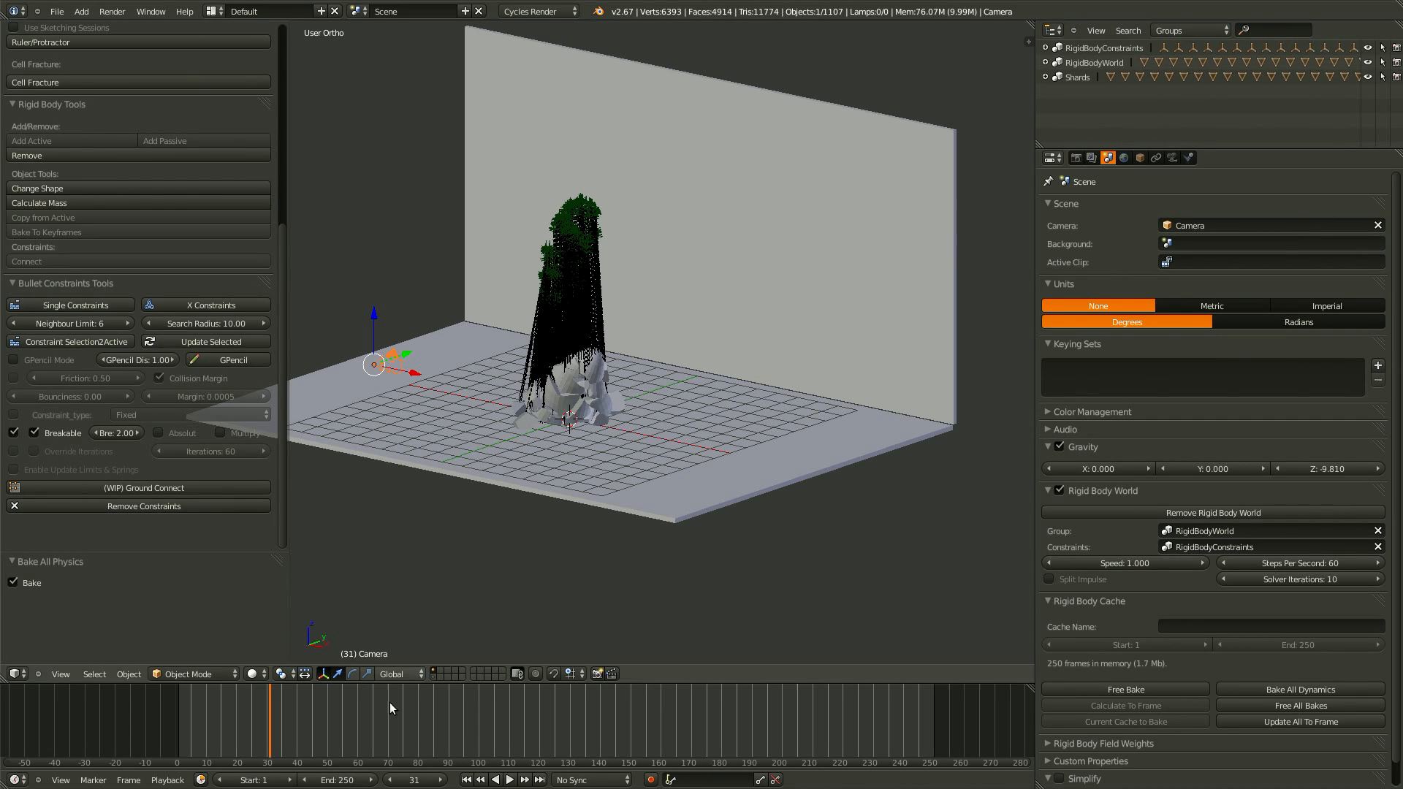
Replay the baked simulation from the first frame and examine the scattered shards up close.
{"action": "key", "text": "shift+Left"}
{"action": "key", "text": "alt+a"}
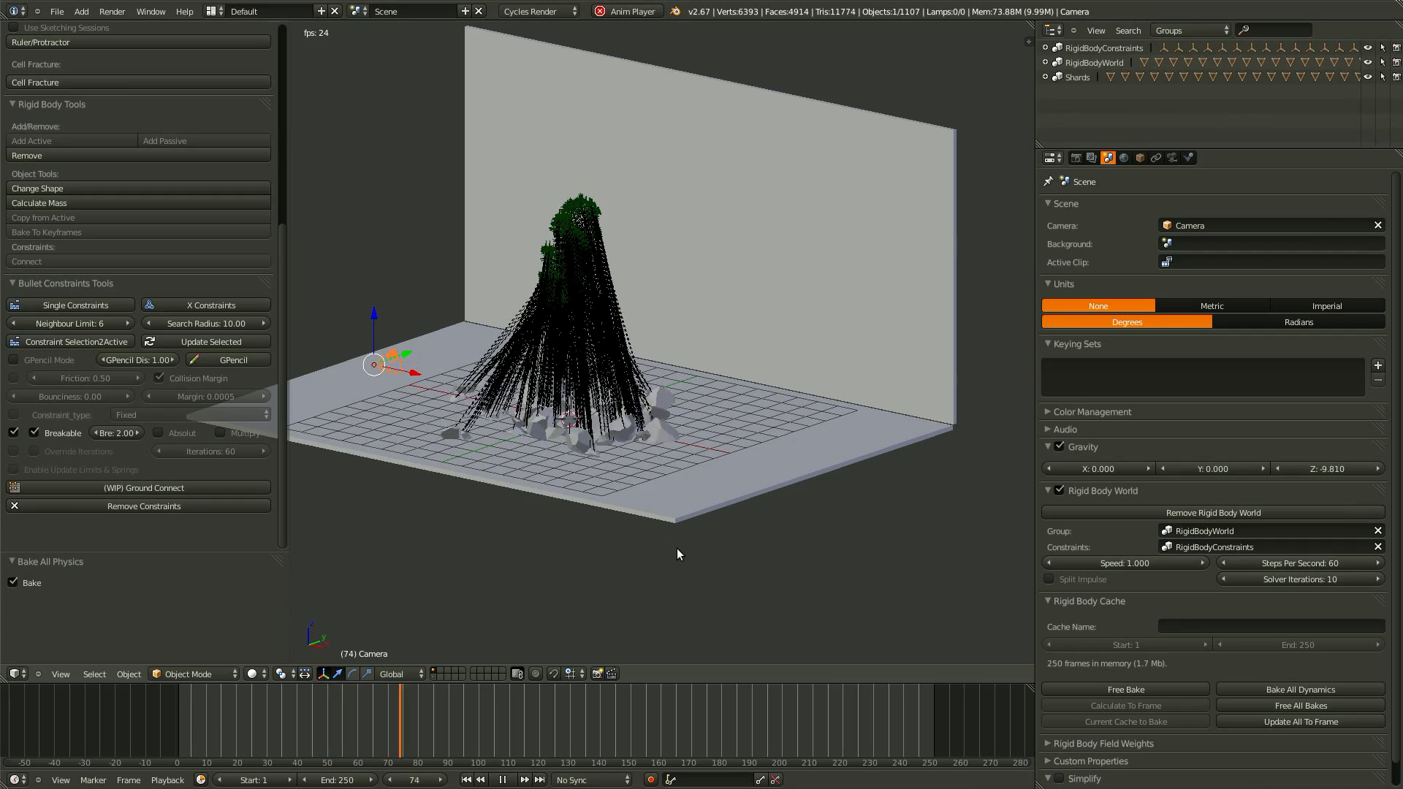
{"action": "middle_click_drag", "start_coordinate": [586, 532], "coordinate": [611, 507]}
{"action": "scroll", "coordinate": [611, 507], "scroll_direction": "up", "scroll_amount": 5}
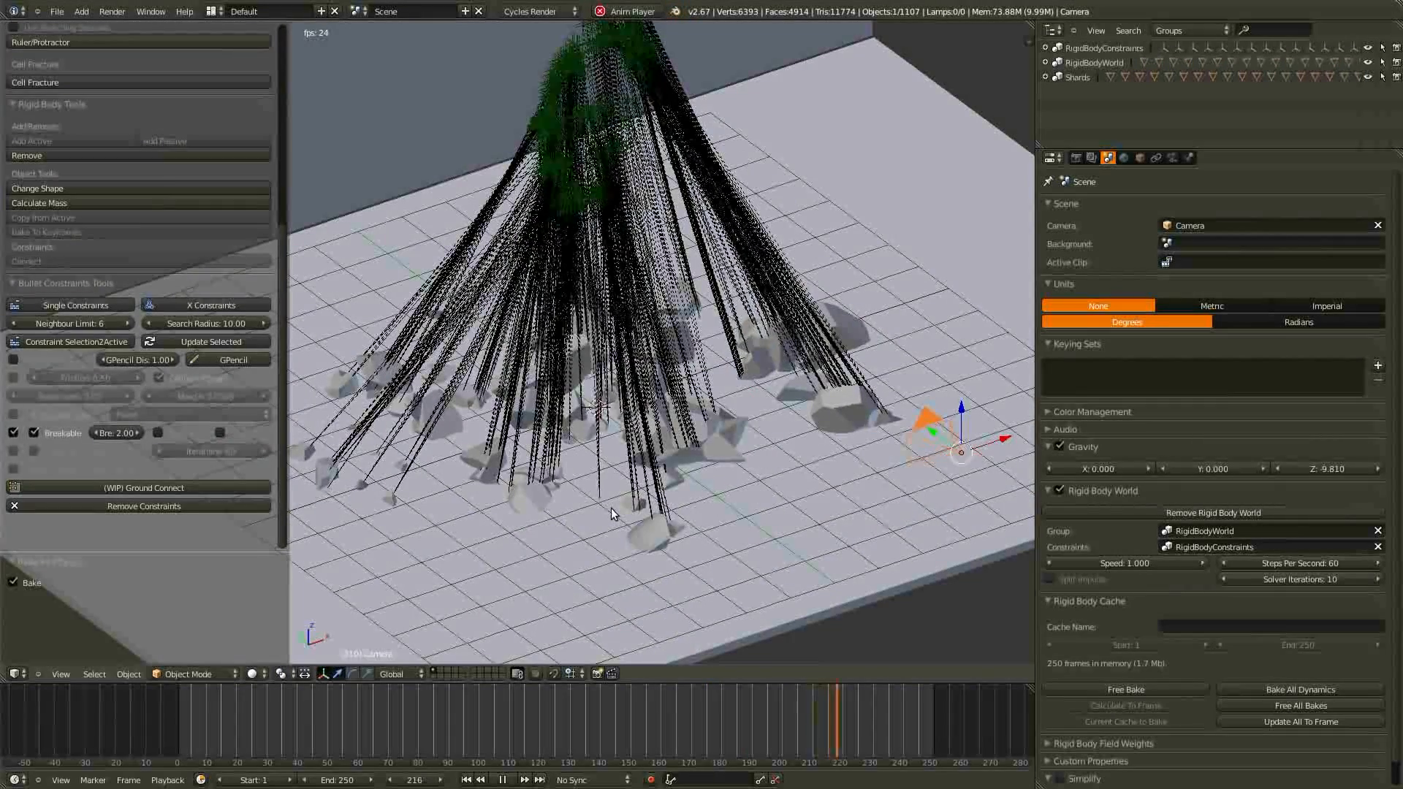
{"action": "scroll", "coordinate": [611, 507], "scroll_direction": "down", "scroll_amount": 5}
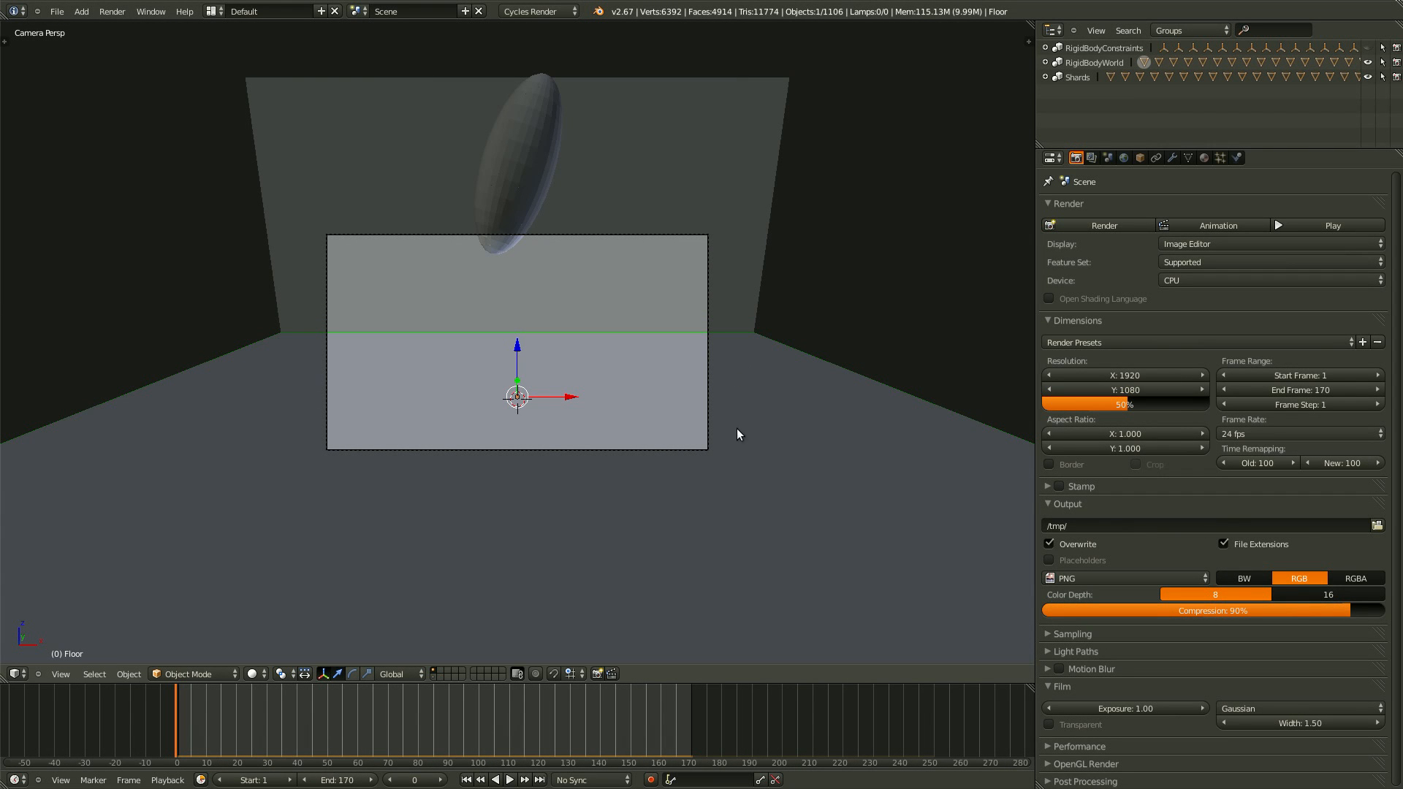
Select one shard of the stretched sphere and centre it in the right orthographic view.
{"action": "middle_click_drag", "start_coordinate": [777, 490], "coordinate": [692, 448]}
{"action": "scroll", "coordinate": [694, 440], "scroll_direction": "up", "scroll_amount": 5}
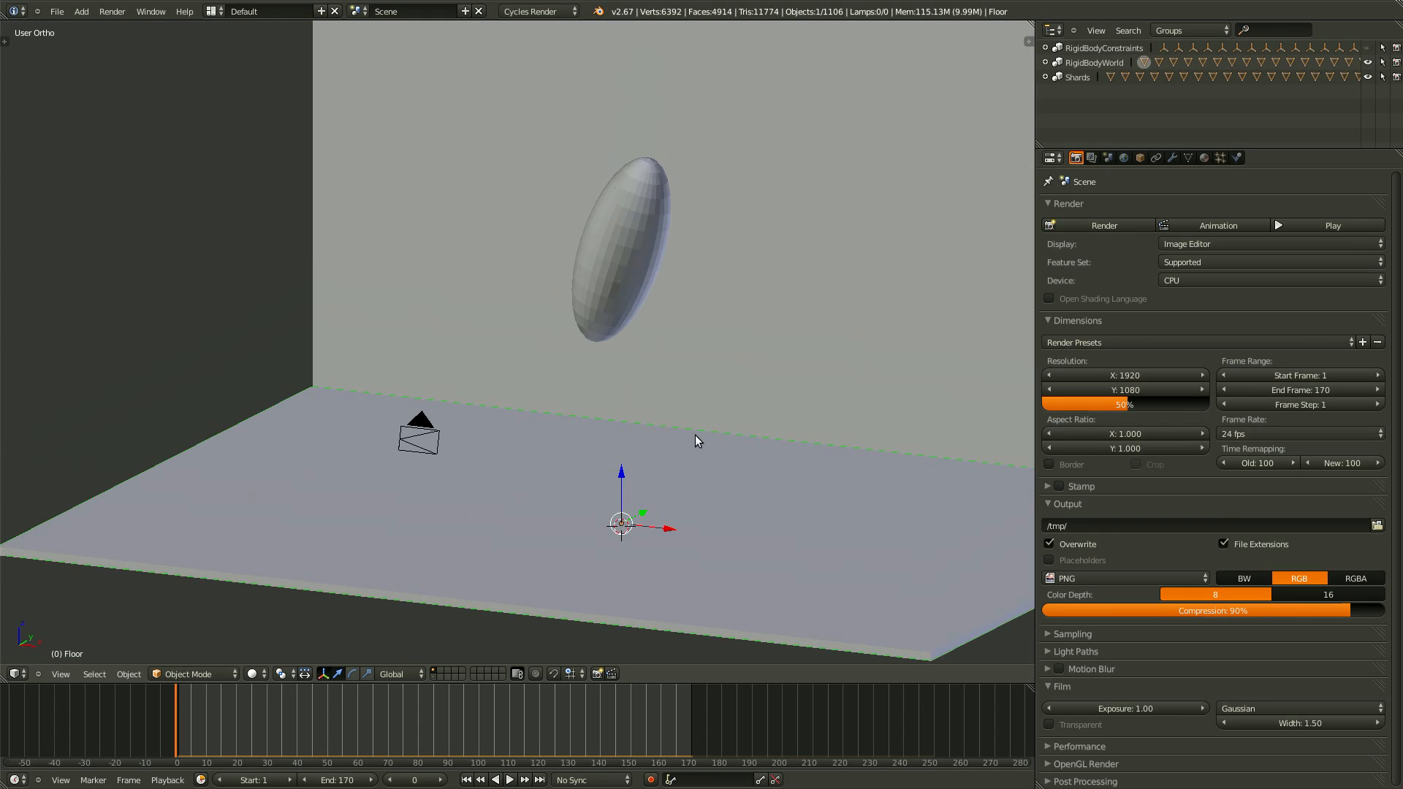
{"action": "middle_click_drag", "start_coordinate": [728, 338], "coordinate": [617, 323]}
{"action": "right_click", "coordinate": [532, 302]}
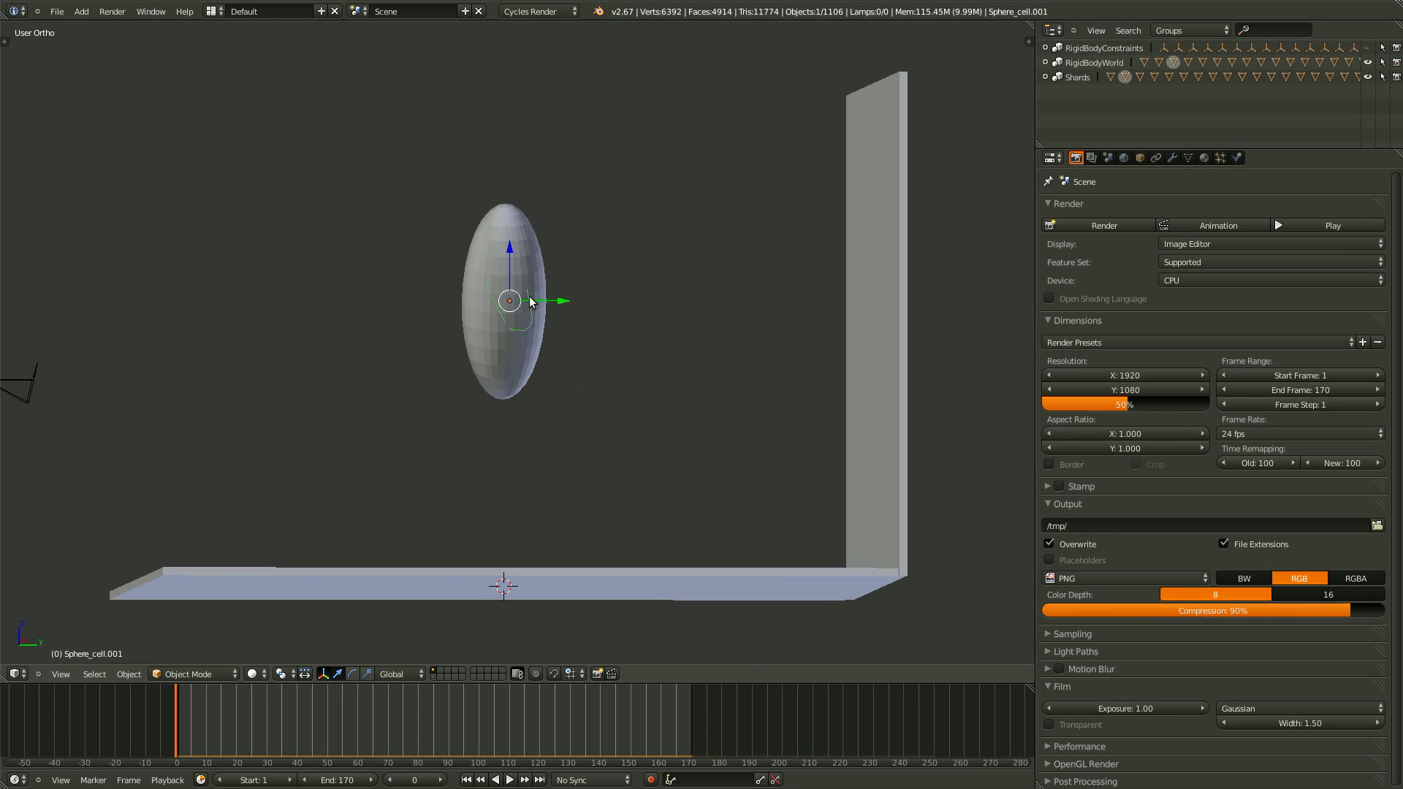
{"action": "key", "text": "KP_3"}
{"action": "key", "text": "KP_Decimal"}
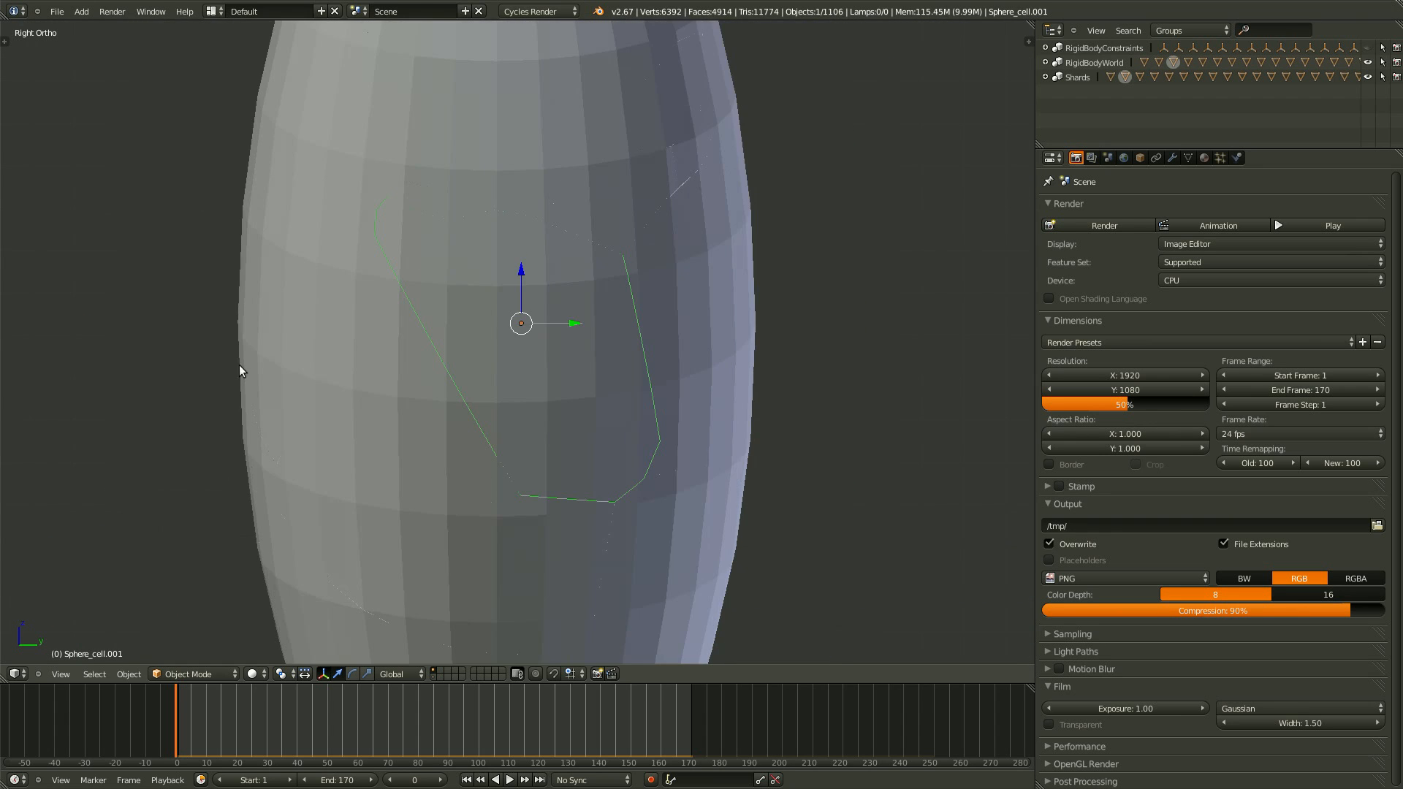
{"action": "scroll", "coordinate": [562, 343], "scroll_direction": "down", "scroll_amount": 8}
Clear the selection and box-select all shards of the stretched sphere in wireframe display, restoring solid display.
{"action": "key", "text": "a"}
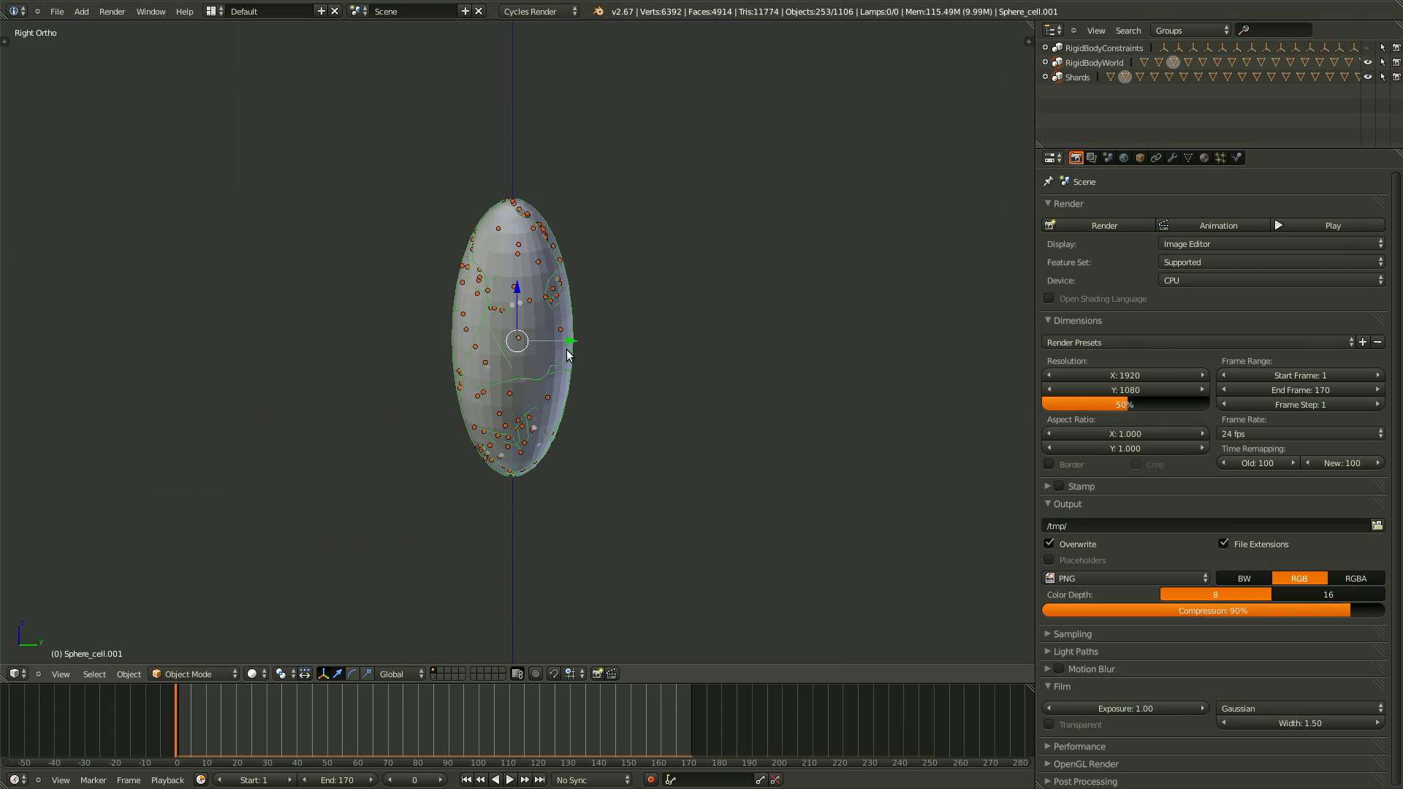
{"action": "key", "text": "z"}
{"action": "key", "text": "b"}
{"action": "left_click_drag", "start_coordinate": [652, 194], "coordinate": [407, 469]}
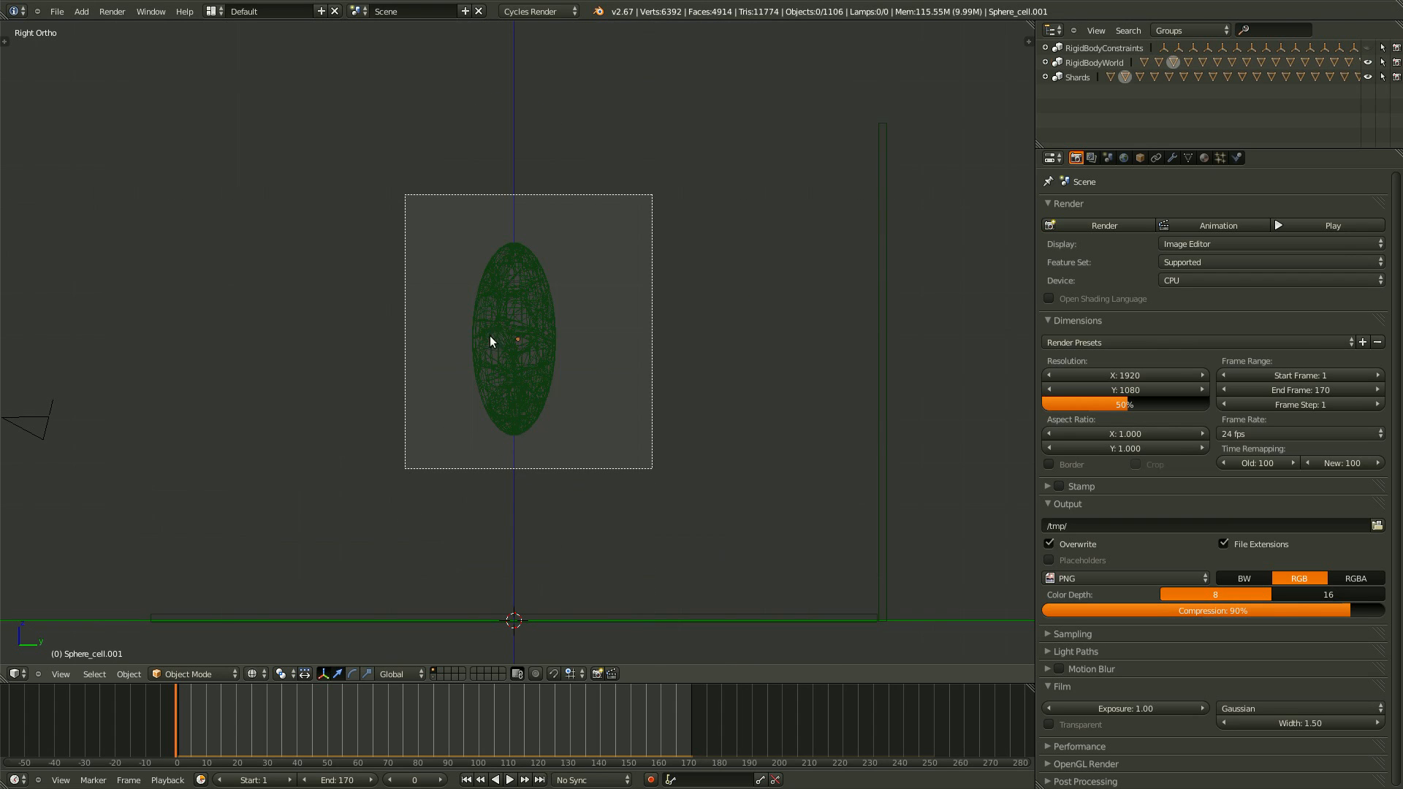
{"action": "key", "text": "z"}
Apply smooth shading to the selected shards and narrow the tool shelf.
{"action": "key", "text": "t"}
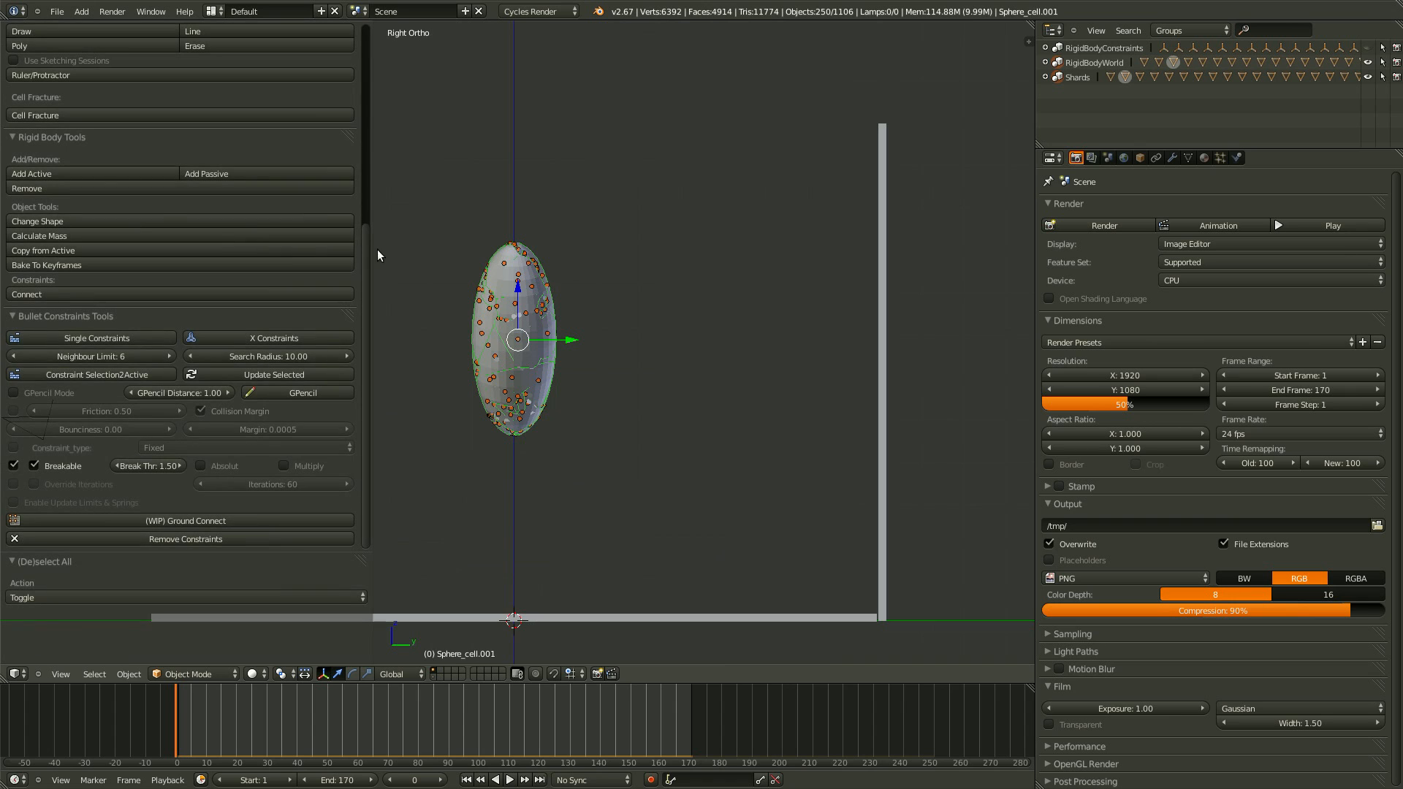
{"action": "scroll", "coordinate": [231, 475], "scroll_direction": "up", "scroll_amount": 10}
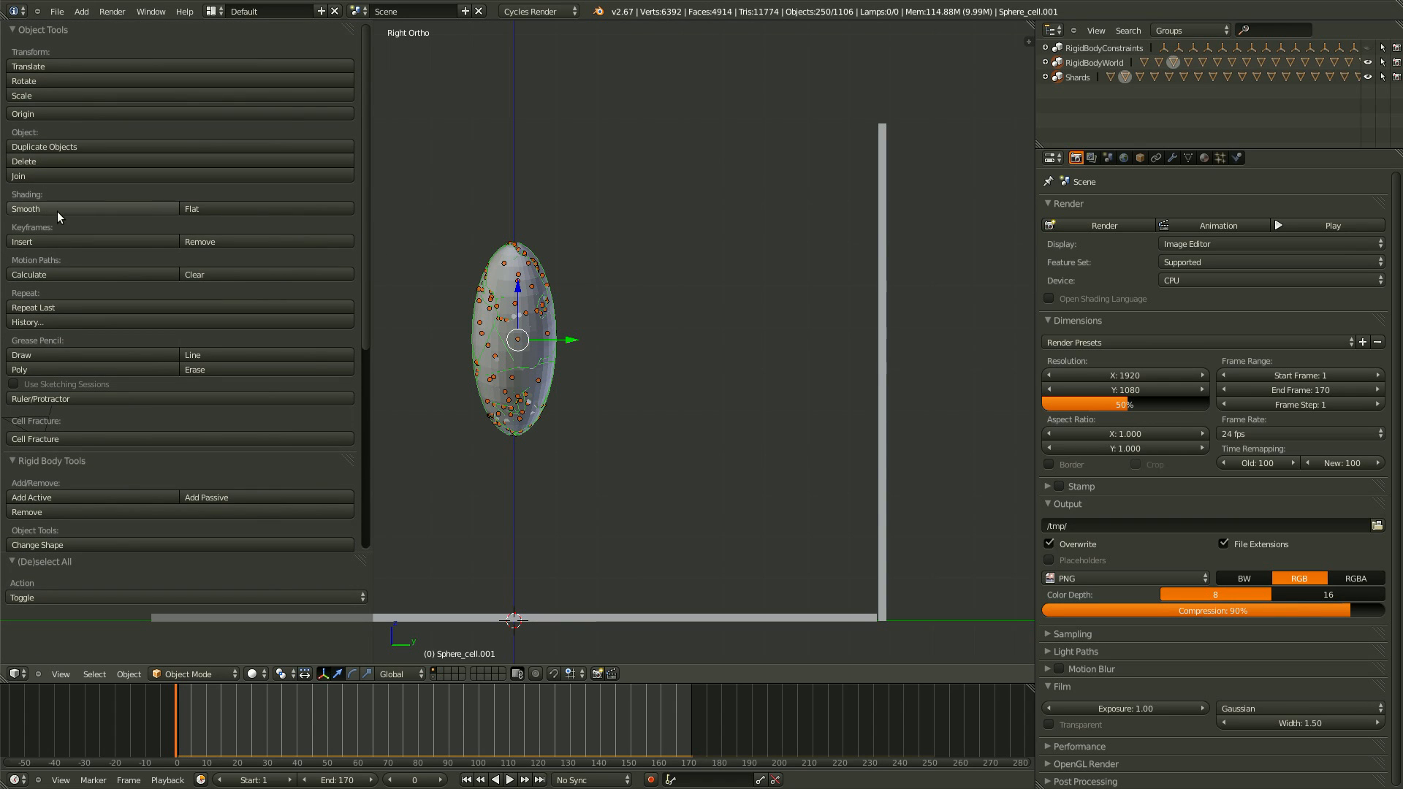
{"action": "left_click", "coordinate": [57, 210]}
{"action": "left_click_drag", "start_coordinate": [374, 350], "coordinate": [151, 377]}
{"action": "scroll", "coordinate": [512, 366], "scroll_direction": "up", "scroll_amount": 3}
{"action": "middle_click_drag", "start_coordinate": [555, 366], "coordinate": [495, 376]}
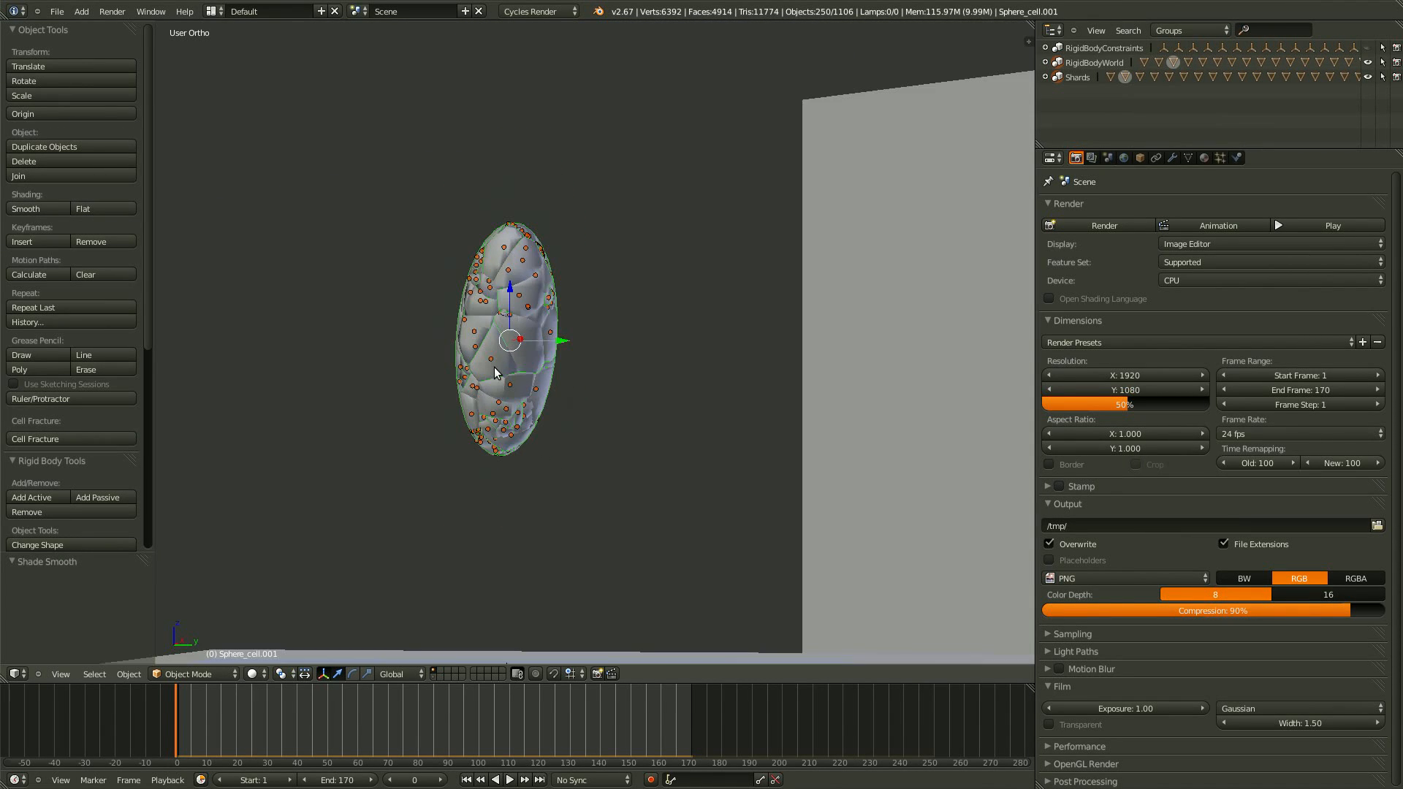
Add an Edge Split modifier to the active shard, Sphere_cell.001, with all other shards still selected.
{"action": "left_click", "coordinate": [1203, 158]}
{"action": "left_click", "coordinate": [1174, 159]}
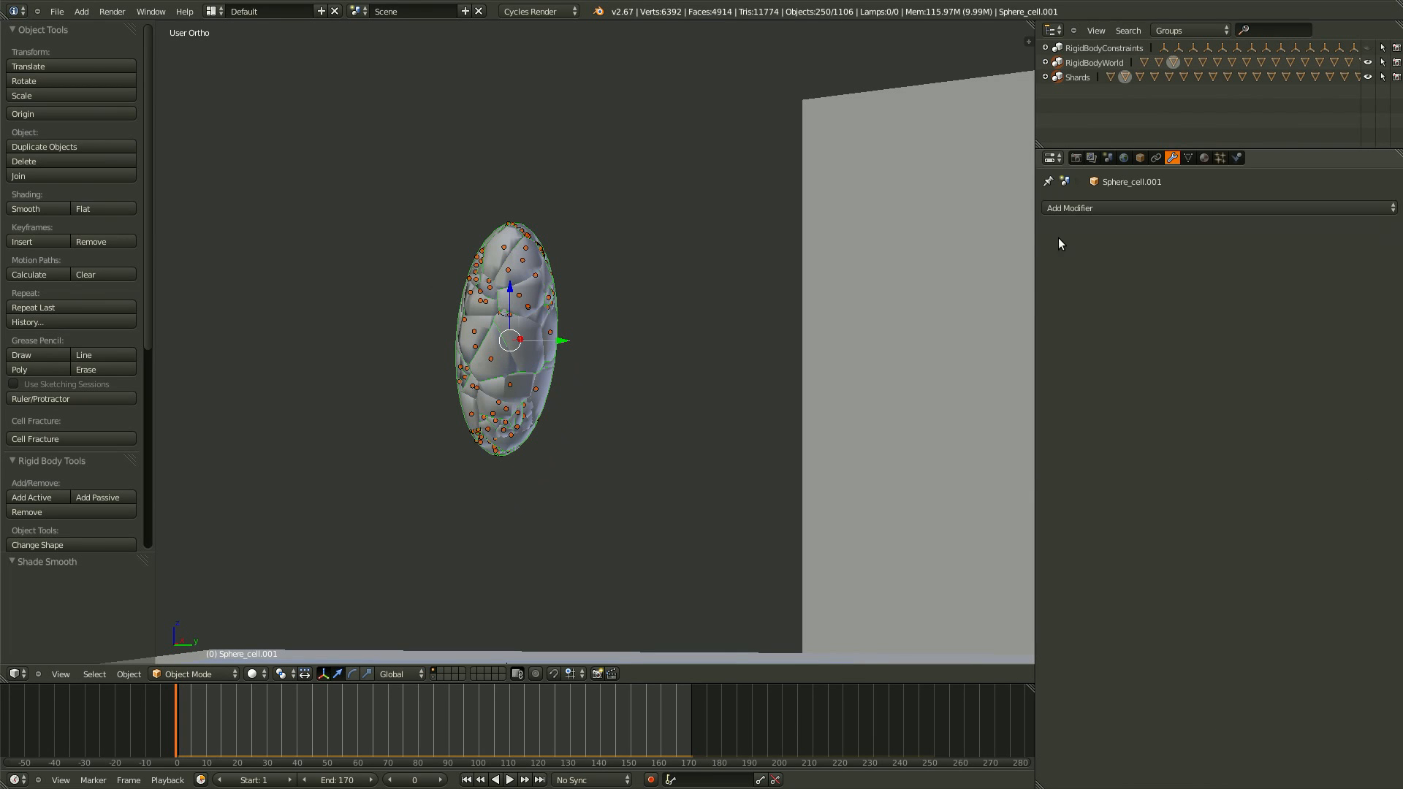
{"action": "left_click", "coordinate": [1086, 209]}
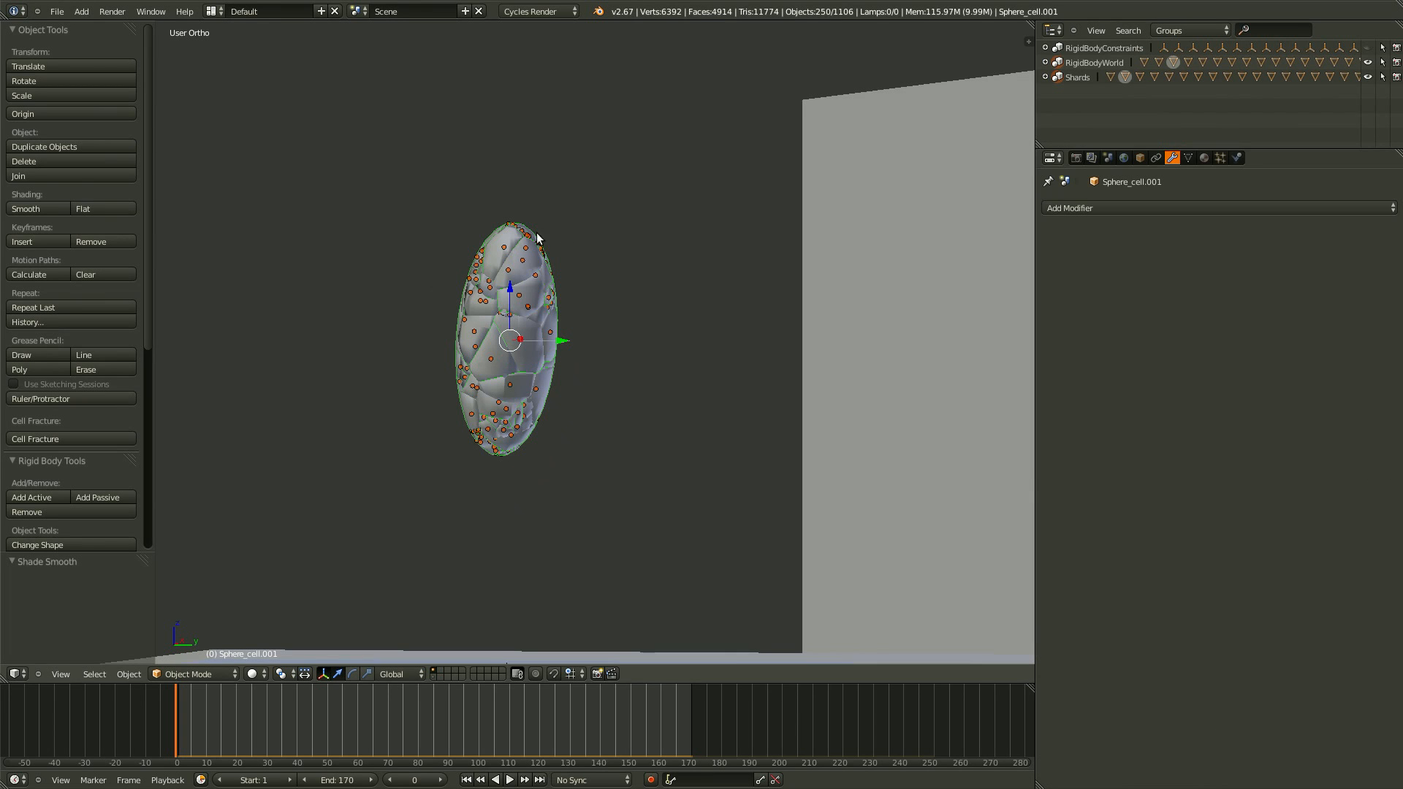
{"action": "right_click", "coordinate": [536, 302]}
{"action": "scroll", "coordinate": [539, 351], "scroll_direction": "up", "scroll_amount": 5}
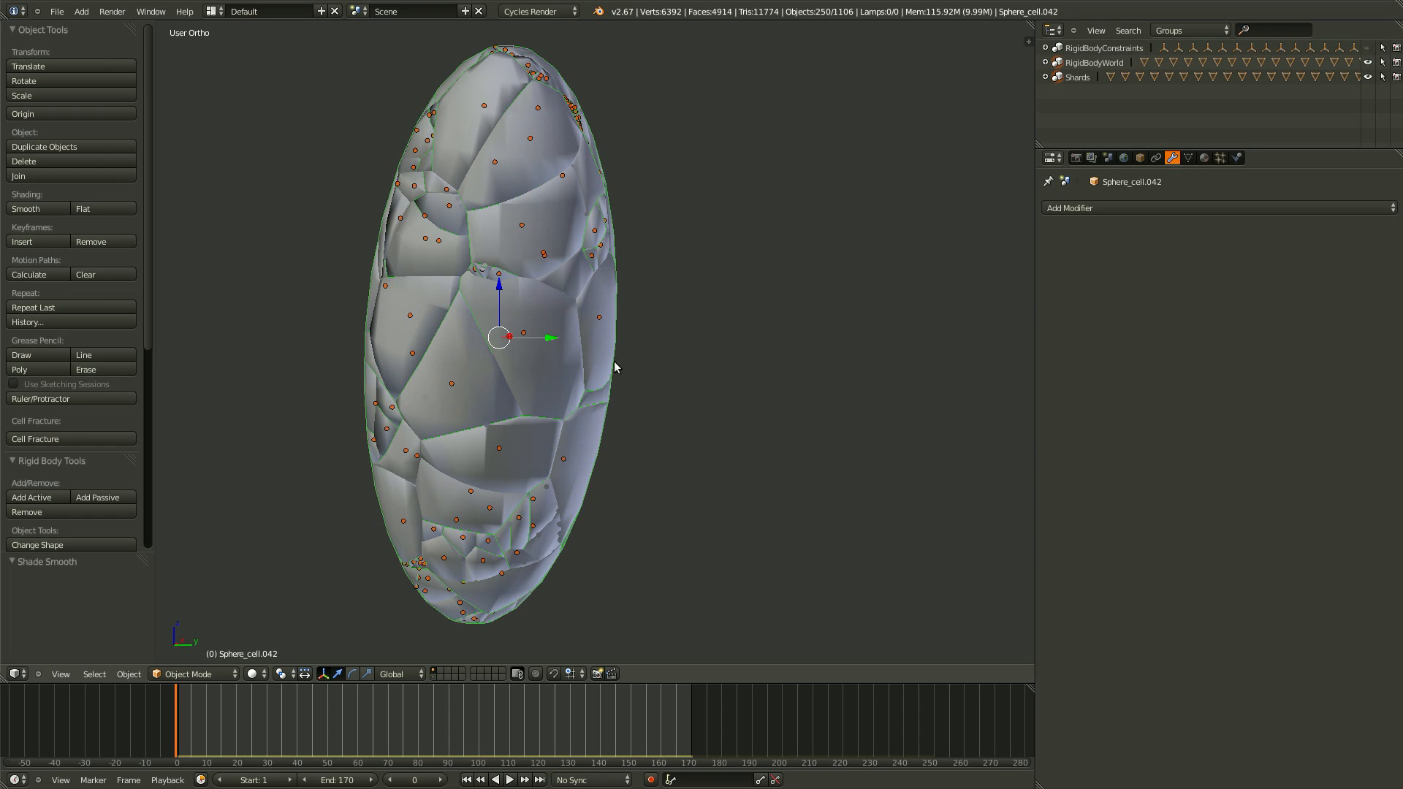
{"action": "left_click", "coordinate": [1160, 200]}
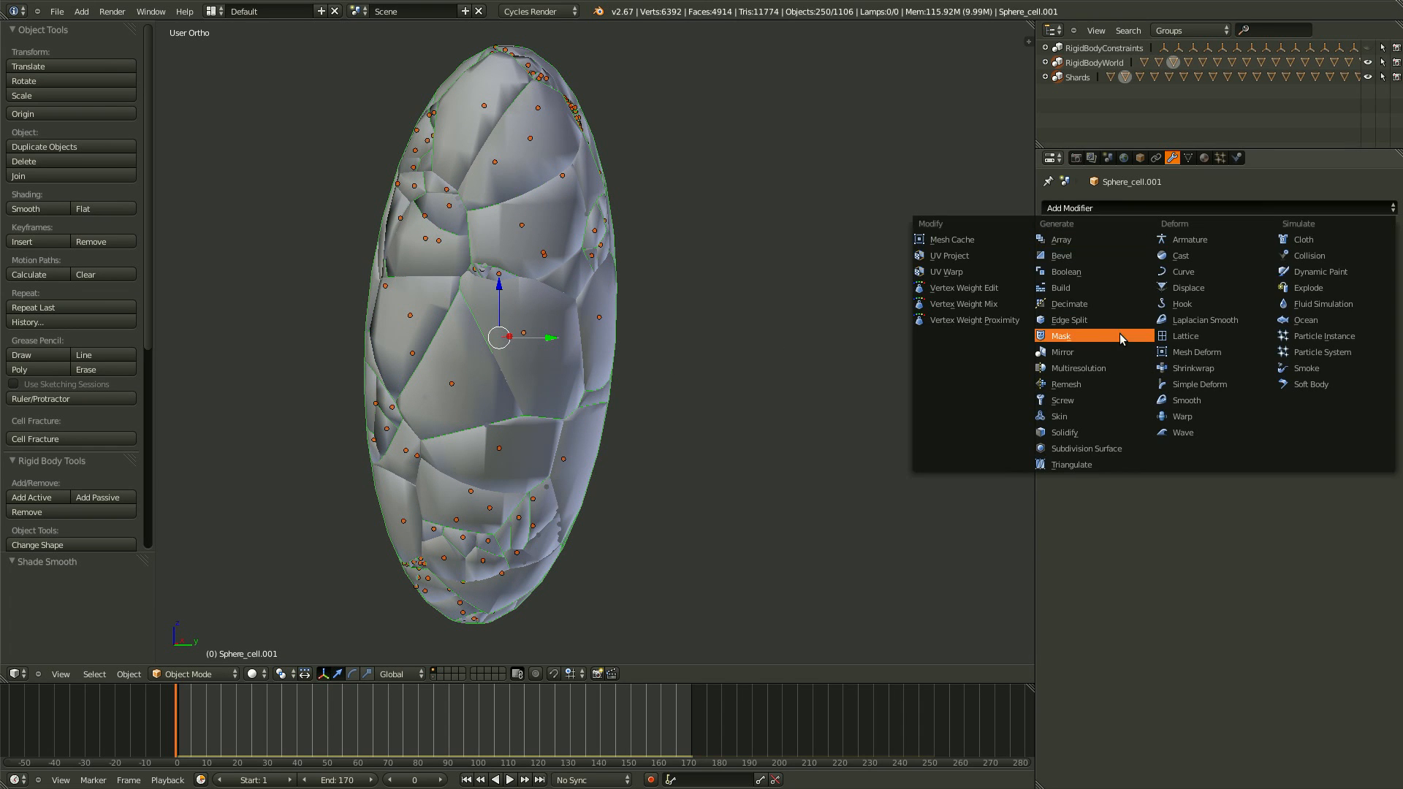
{"action": "left_click", "coordinate": [1097, 318]}
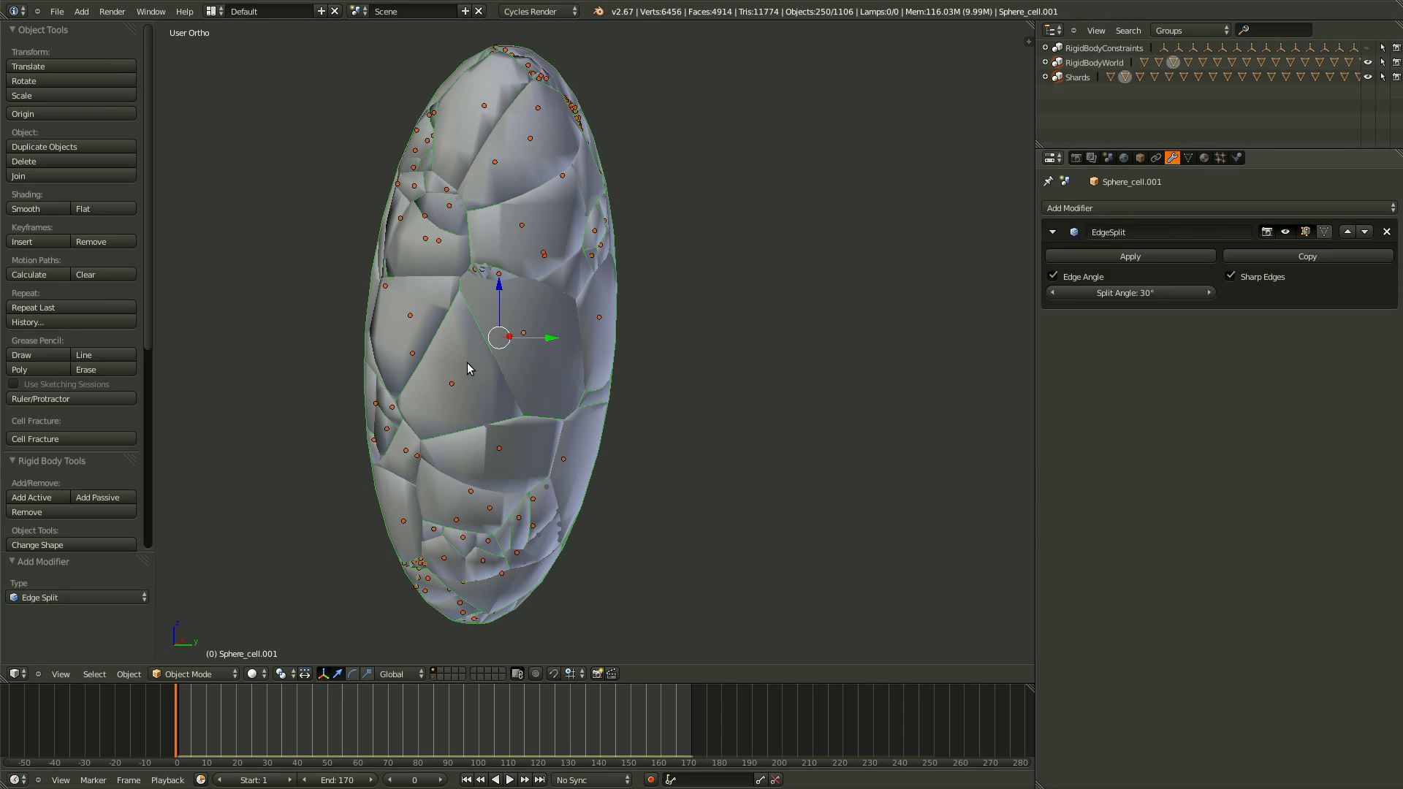
Link the active shard's modifiers to all the other selected shards and clear the selection.
{"action": "key", "text": "ctrl+l"}
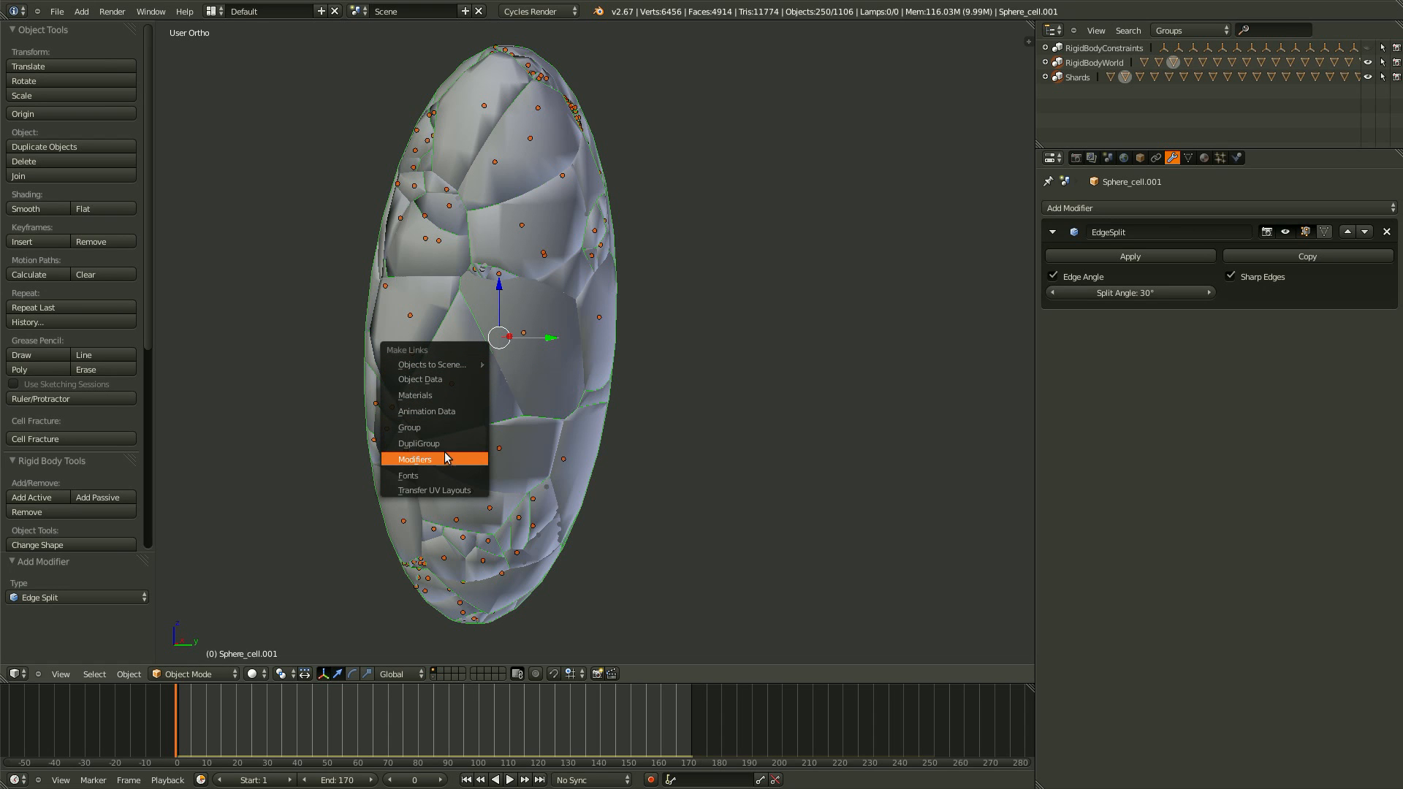
{"action": "key", "text": "Return"}
{"action": "key", "text": "a"}
Play back the baked simulation from an angled view to examine the shading of the broken shards.
{"action": "middle_click_drag", "start_coordinate": [424, 269], "coordinate": [491, 348]}
{"action": "scroll", "coordinate": [520, 321], "scroll_direction": "down", "scroll_amount": 3}
{"action": "key", "text": "alt+a"}
{"action": "scroll", "coordinate": [520, 317], "scroll_direction": "down", "scroll_amount": 3}
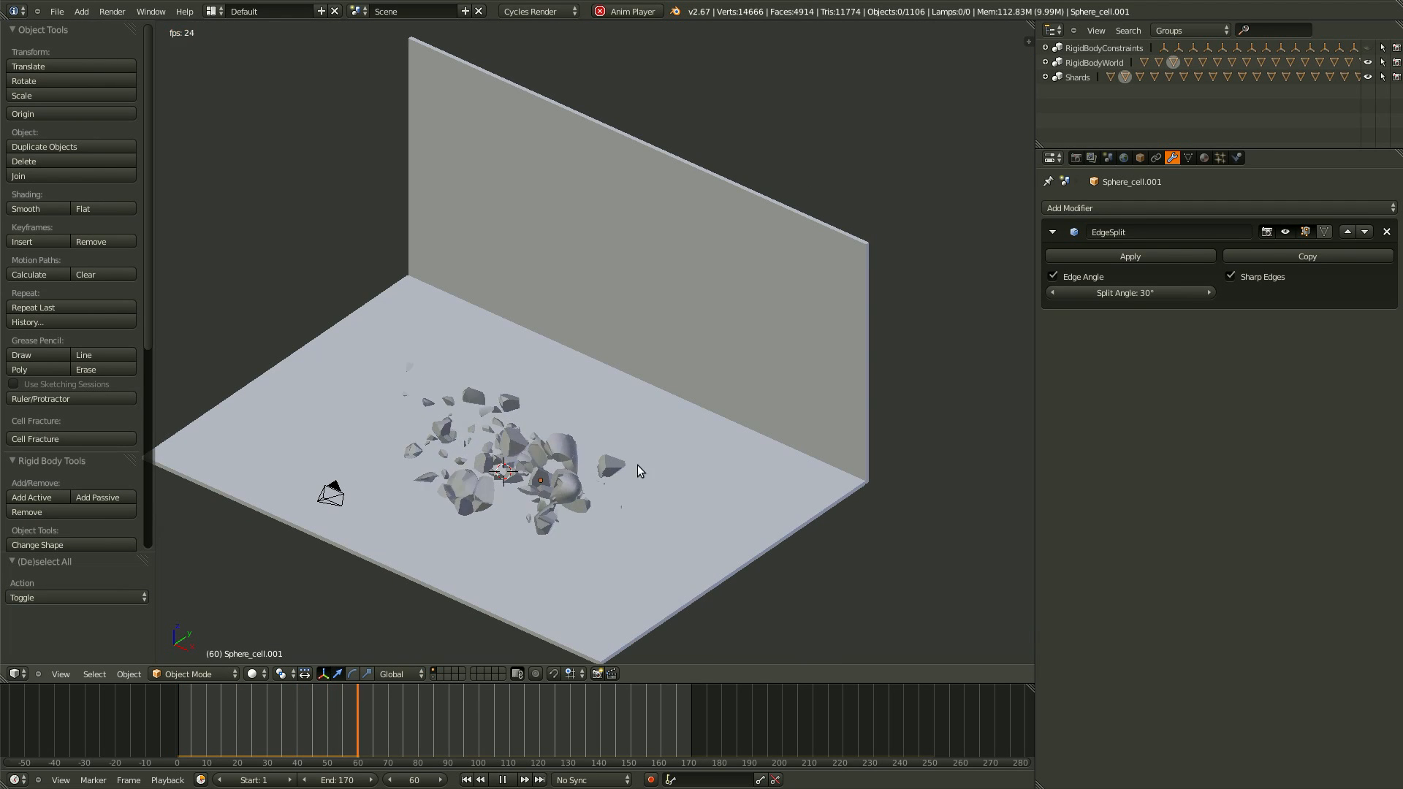
{"action": "key", "text": "Escape"}
Save over the existing blend file and select one shard, Sphere_cell.094, near the middle of the stretched sphere.
{"action": "scroll", "coordinate": [540, 438], "scroll_direction": "up", "scroll_amount": 2}
{"action": "middle_click_drag", "start_coordinate": [561, 432], "coordinate": [642, 440]}
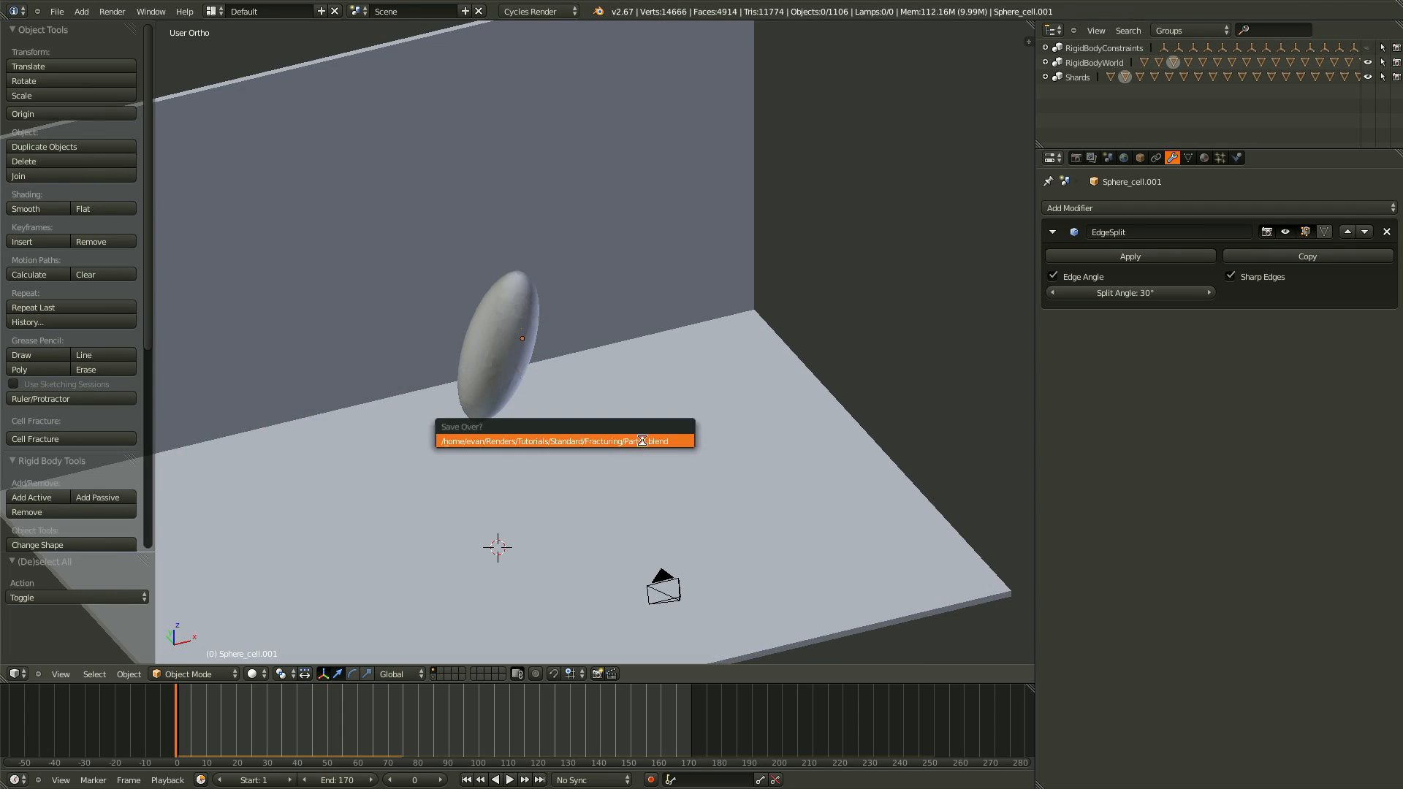
{"action": "scroll", "coordinate": [639, 437], "scroll_direction": "up", "scroll_amount": 6}
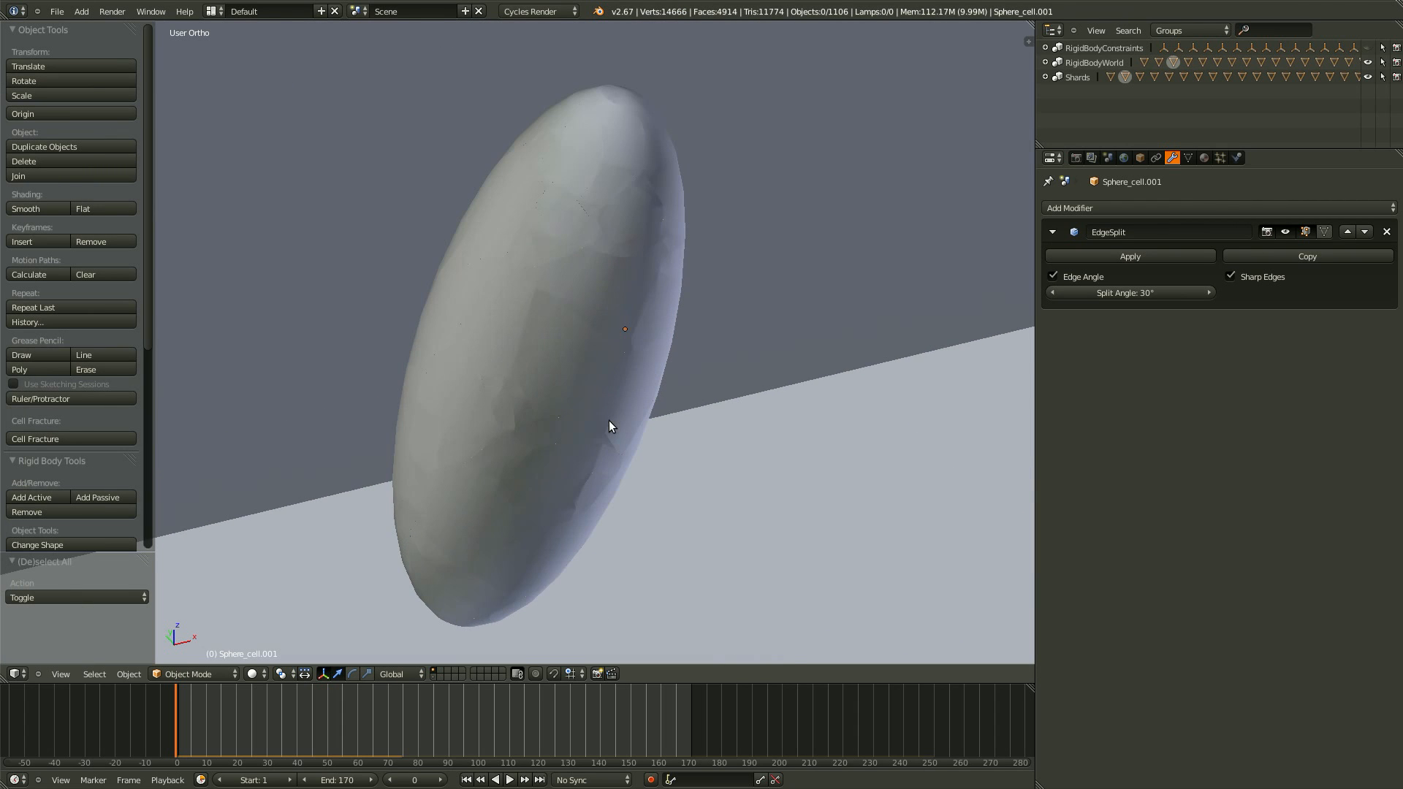
{"action": "right_click", "coordinate": [569, 375]}
{"action": "key", "text": "KP_Divide"}
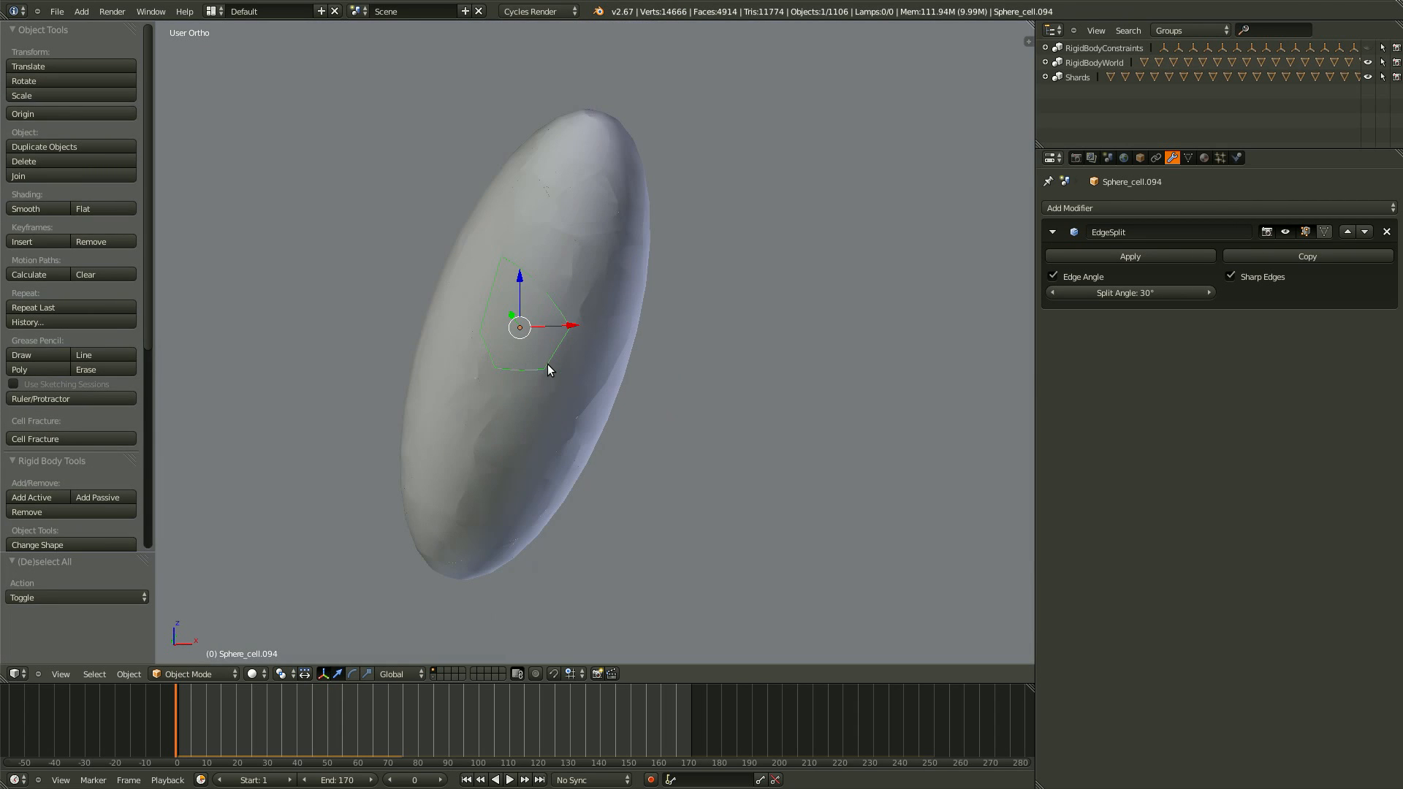
Enlarge the timeline area and split it horizontally into a tall upper area and a thin lower timeline.
{"action": "left_click_drag", "start_coordinate": [511, 667], "coordinate": [545, 435]}
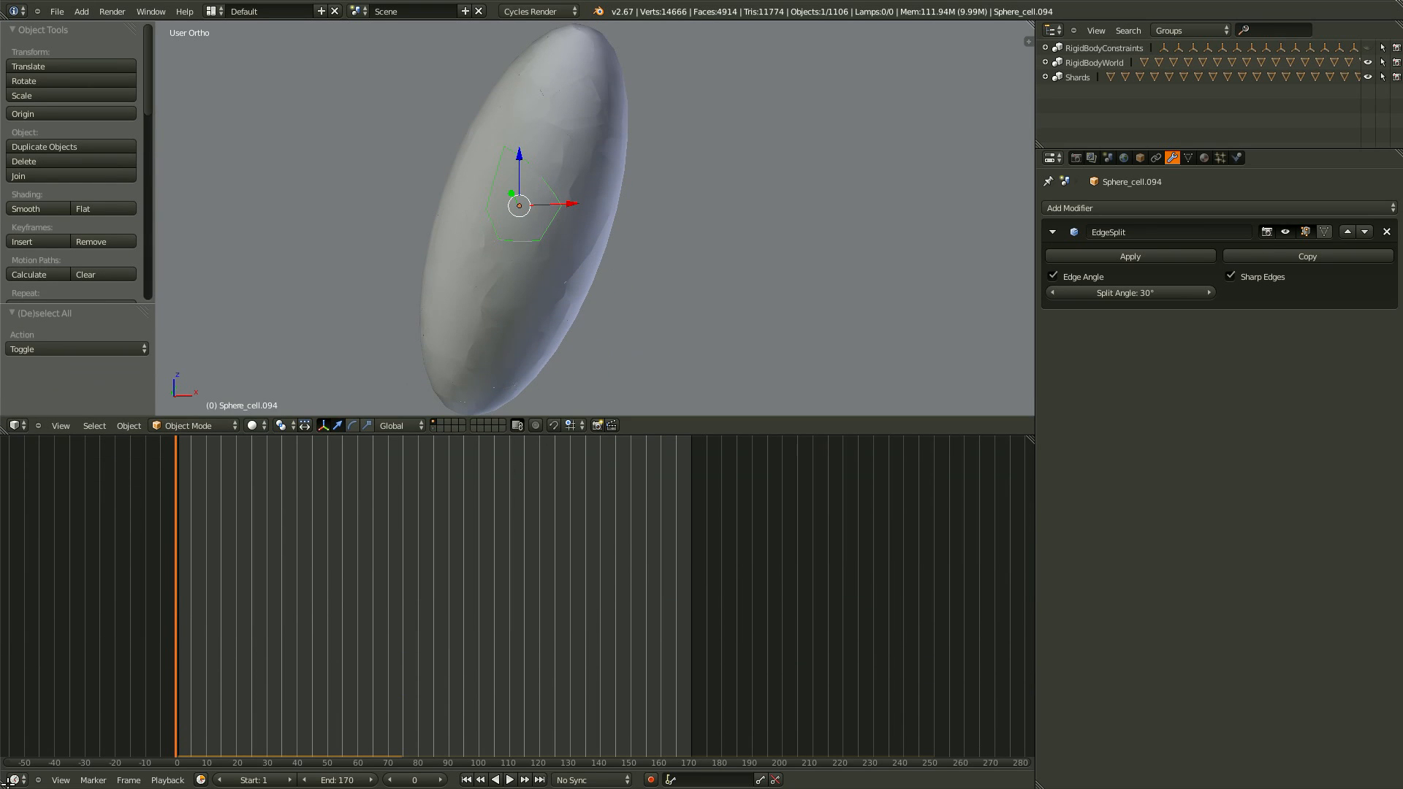
{"action": "left_click_drag", "start_coordinate": [4, 784], "coordinate": [73, 583]}
{"action": "left_click_drag", "start_coordinate": [382, 435], "coordinate": [381, 365]}
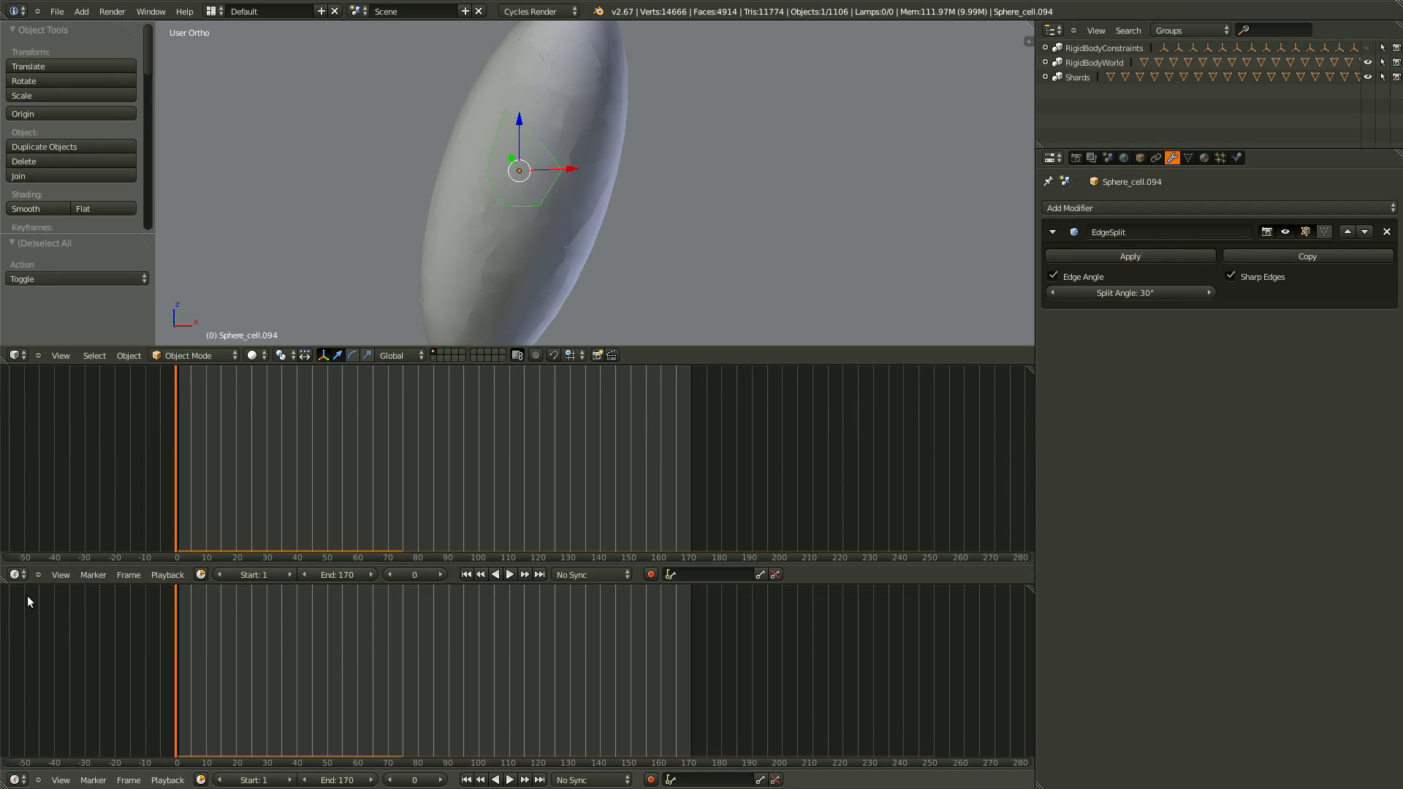
{"action": "left_click_drag", "start_coordinate": [36, 583], "coordinate": [60, 711]}
{"action": "scroll", "coordinate": [415, 514], "scroll_direction": "down", "scroll_amount": 1}
{"action": "scroll", "coordinate": [567, 196], "scroll_direction": "down", "scroll_amount": 2}
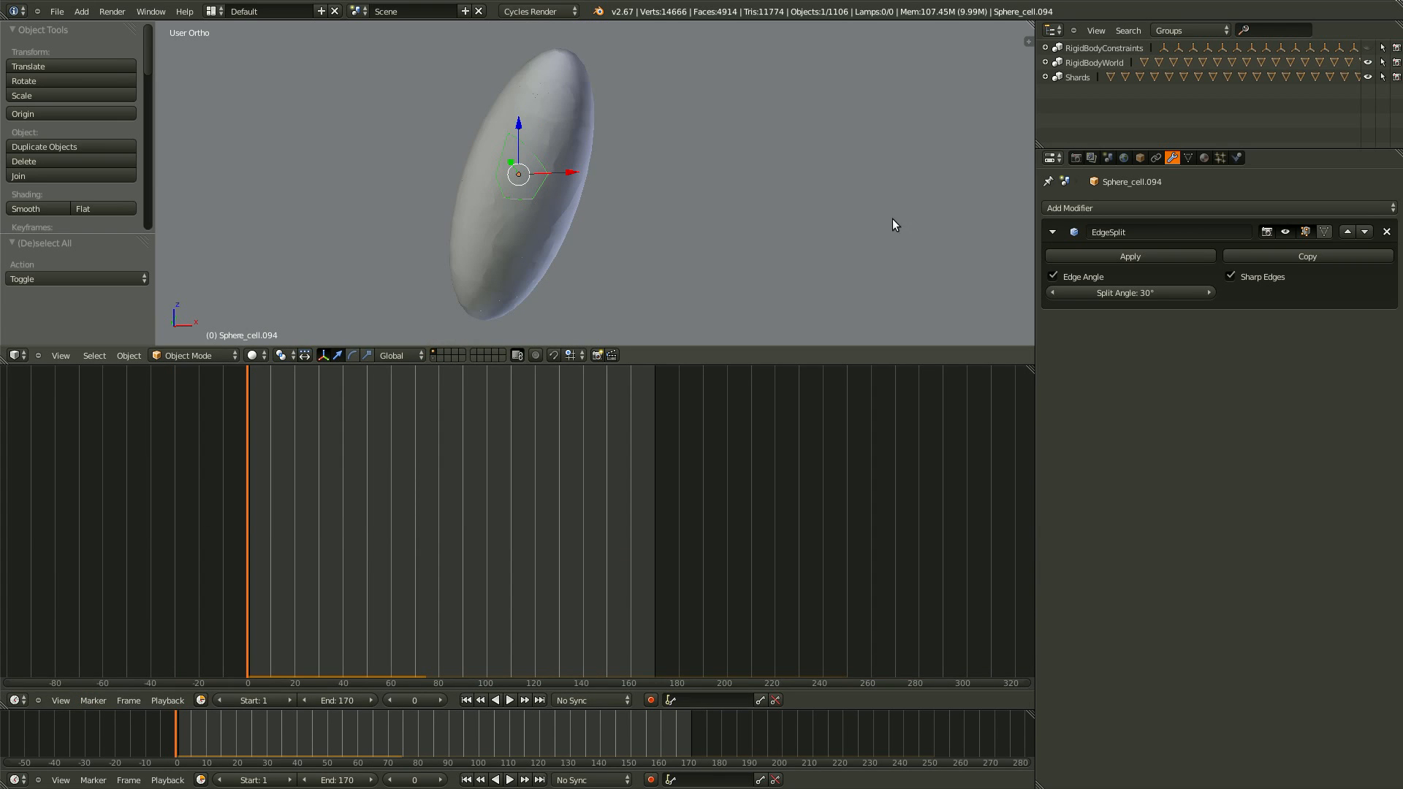
Show the shard's material properties and turn the upper timeline area into a Node Editor for material nodes.
{"action": "left_click", "coordinate": [1204, 158]}
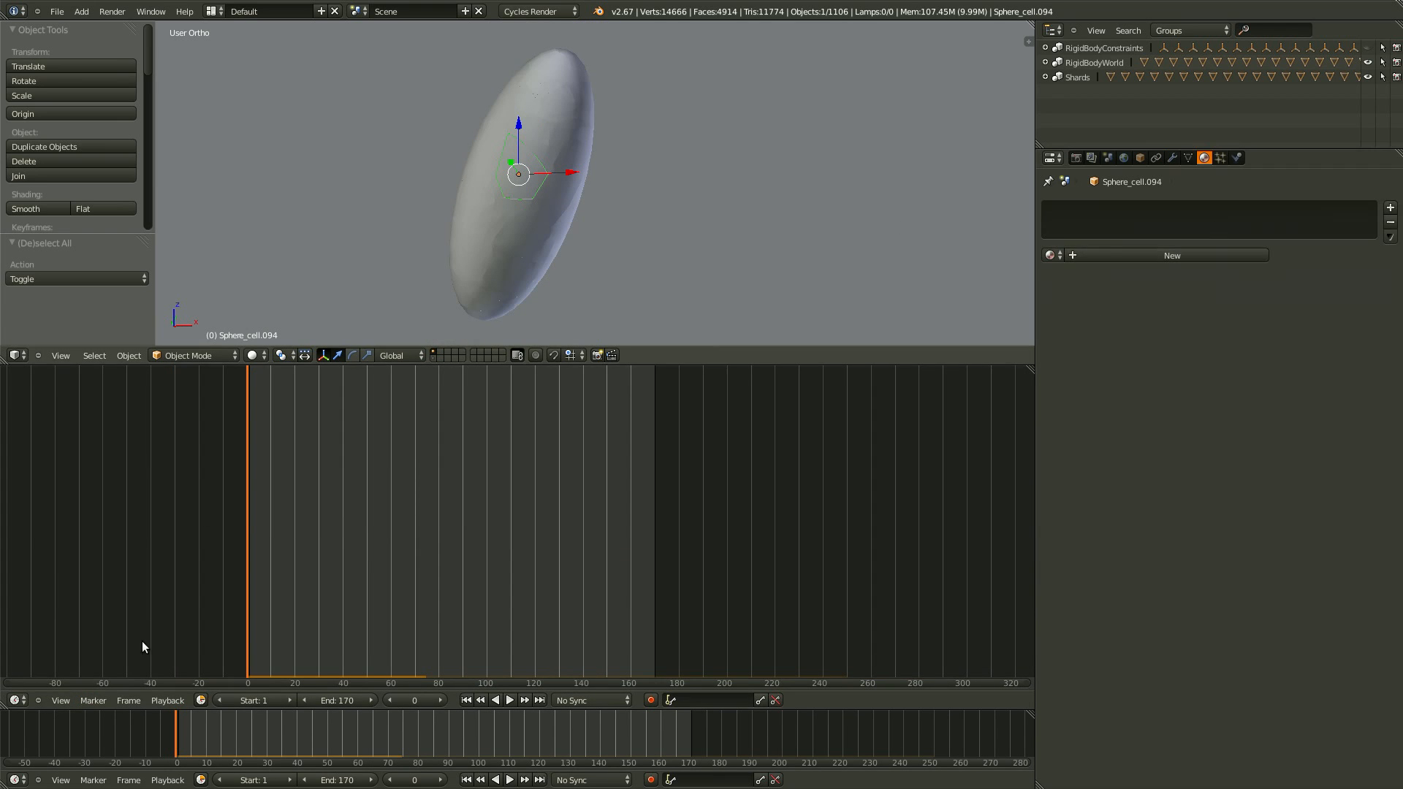
{"action": "left_click", "coordinate": [15, 701]}
{"action": "left_click", "coordinate": [46, 546]}
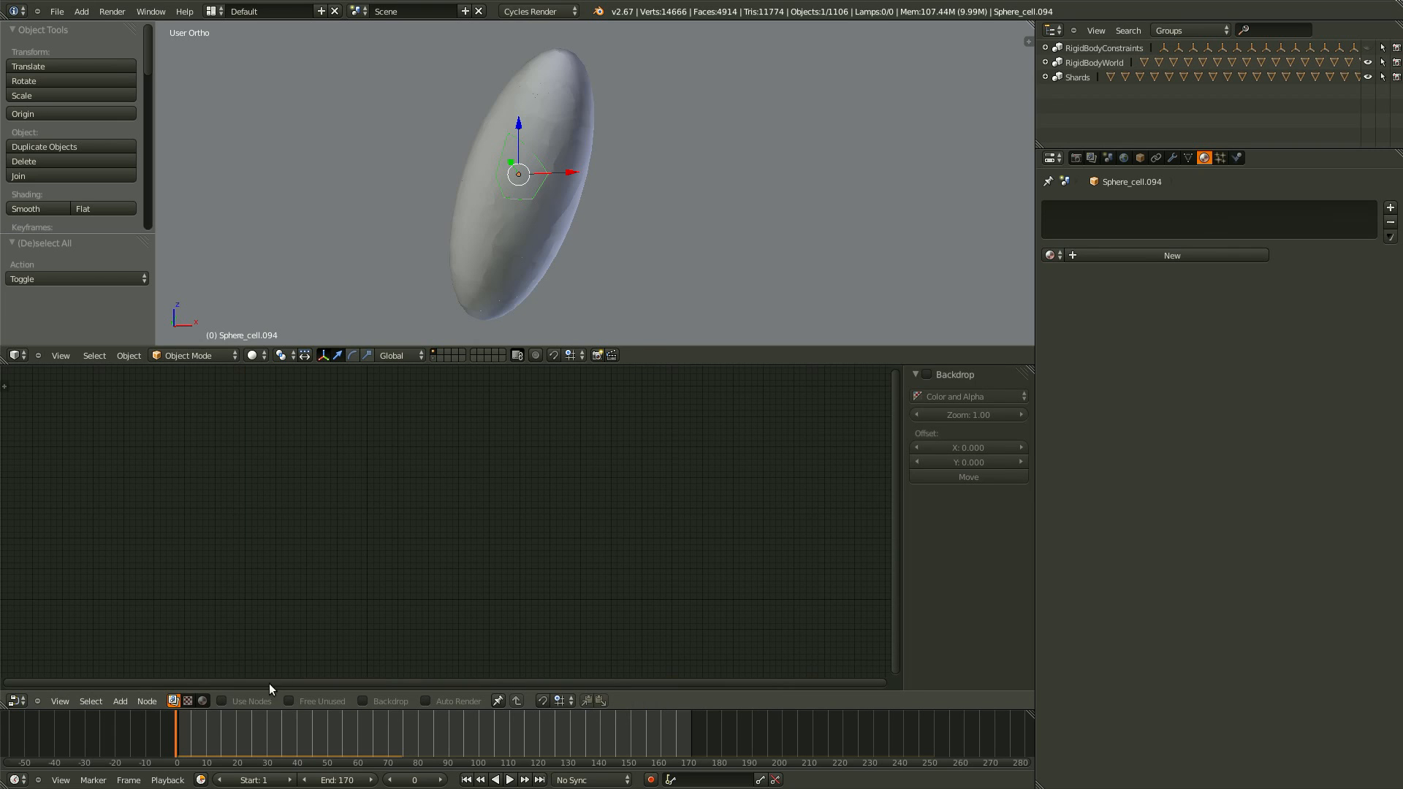
{"action": "left_click", "coordinate": [203, 702]}
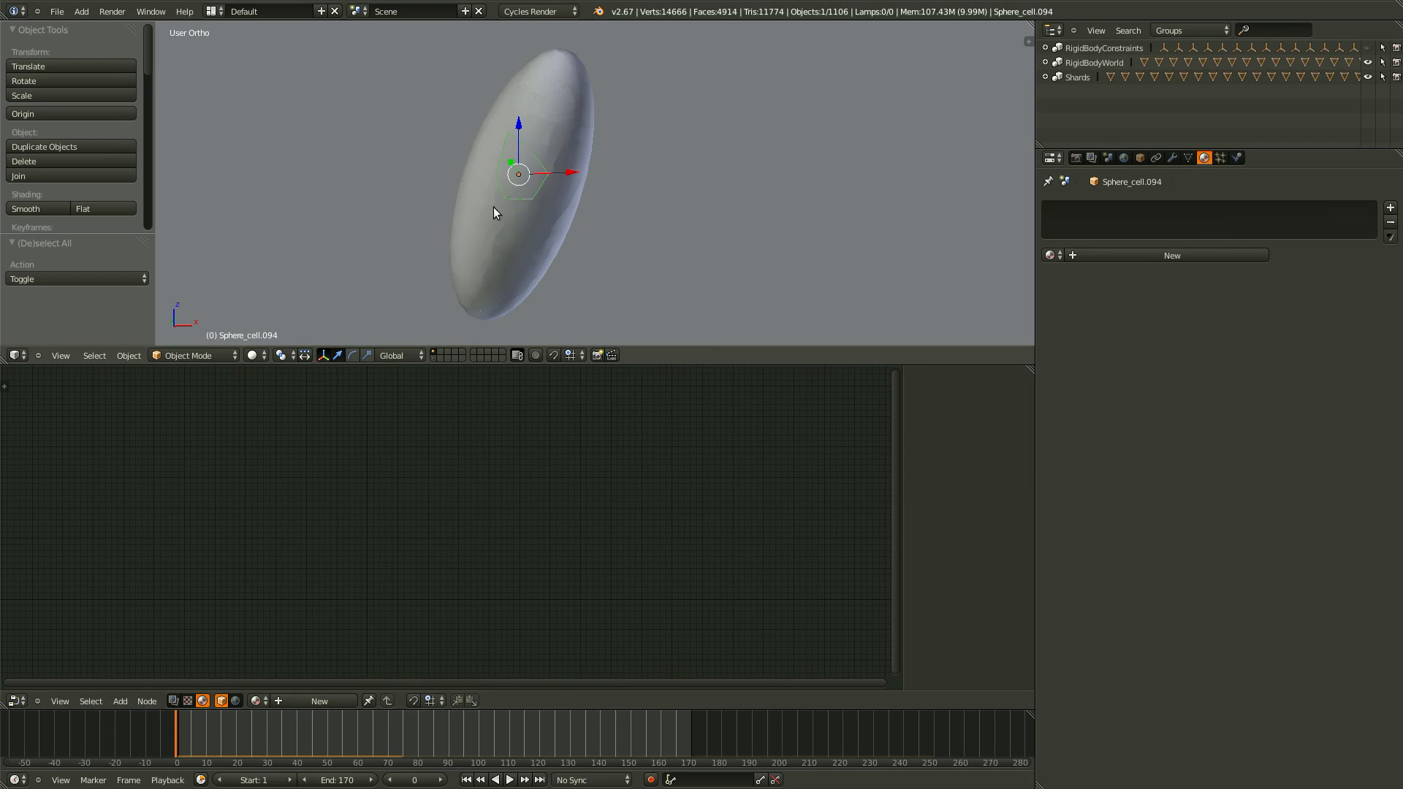
Create a new material for the selected shard and name it Ceramic.
{"action": "left_click", "coordinate": [317, 701]}
{"action": "left_click", "coordinate": [305, 702]}
{"action": "type", "text": "Cera"}
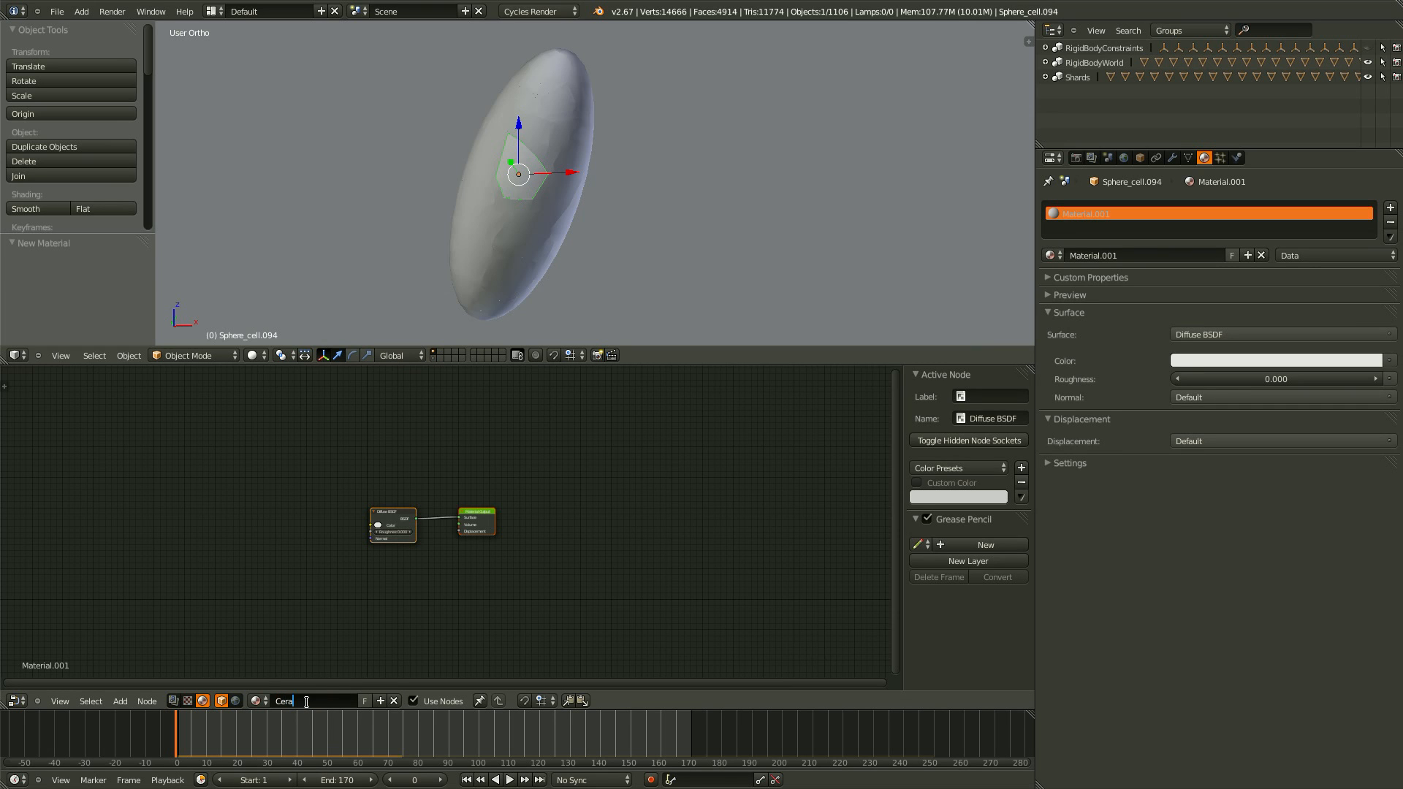
{"action": "type", "text": "mic"}
{"action": "key", "text": "Return"}
Delete the Diffuse BSDF node from the Ceramic material, keeping the Material Output node.
{"action": "scroll", "coordinate": [447, 409], "scroll_direction": "up", "scroll_amount": 3}
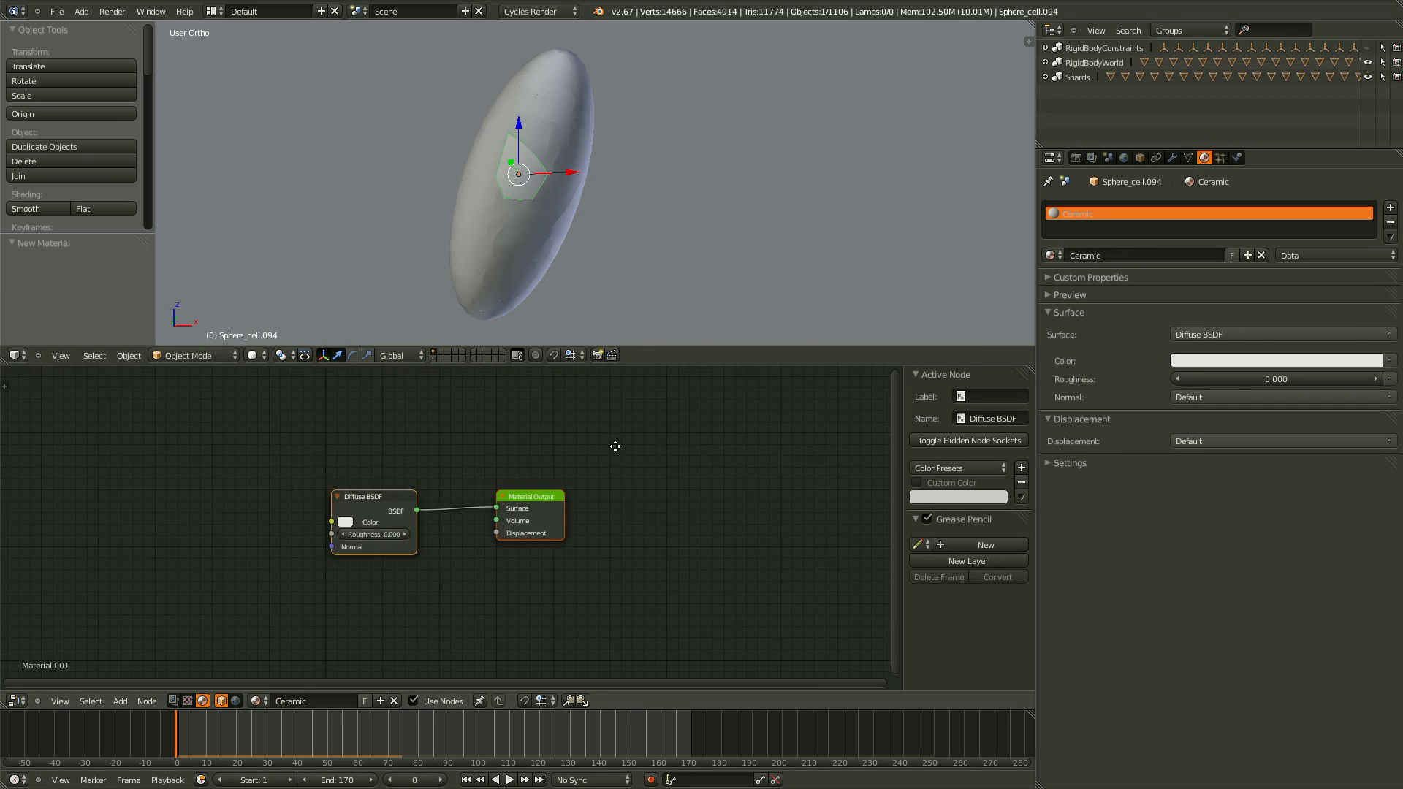
{"action": "middle_click_drag", "start_coordinate": [615, 446], "coordinate": [634, 472]}
{"action": "key", "text": "x"}
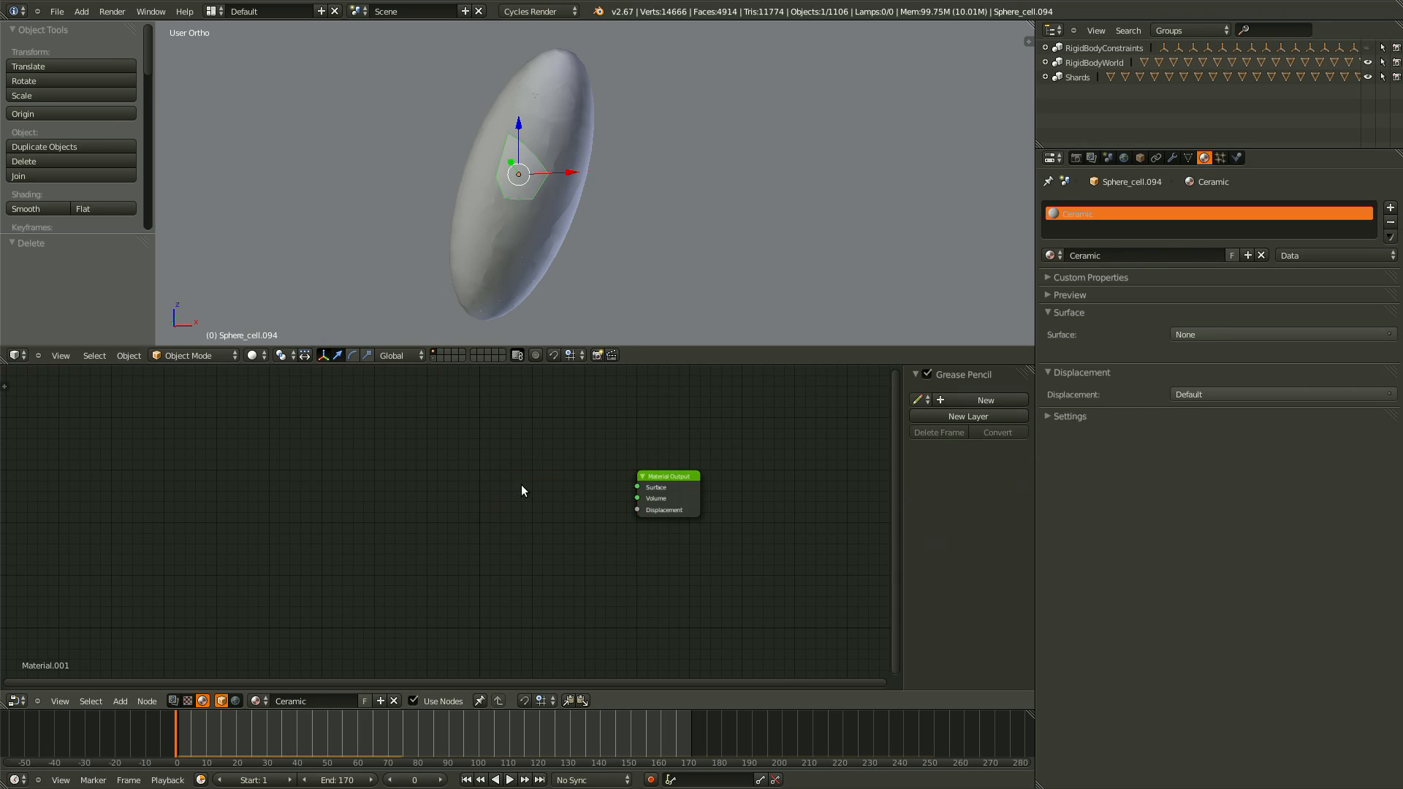
{"action": "middle_click_drag", "start_coordinate": [521, 490], "coordinate": [579, 493]}
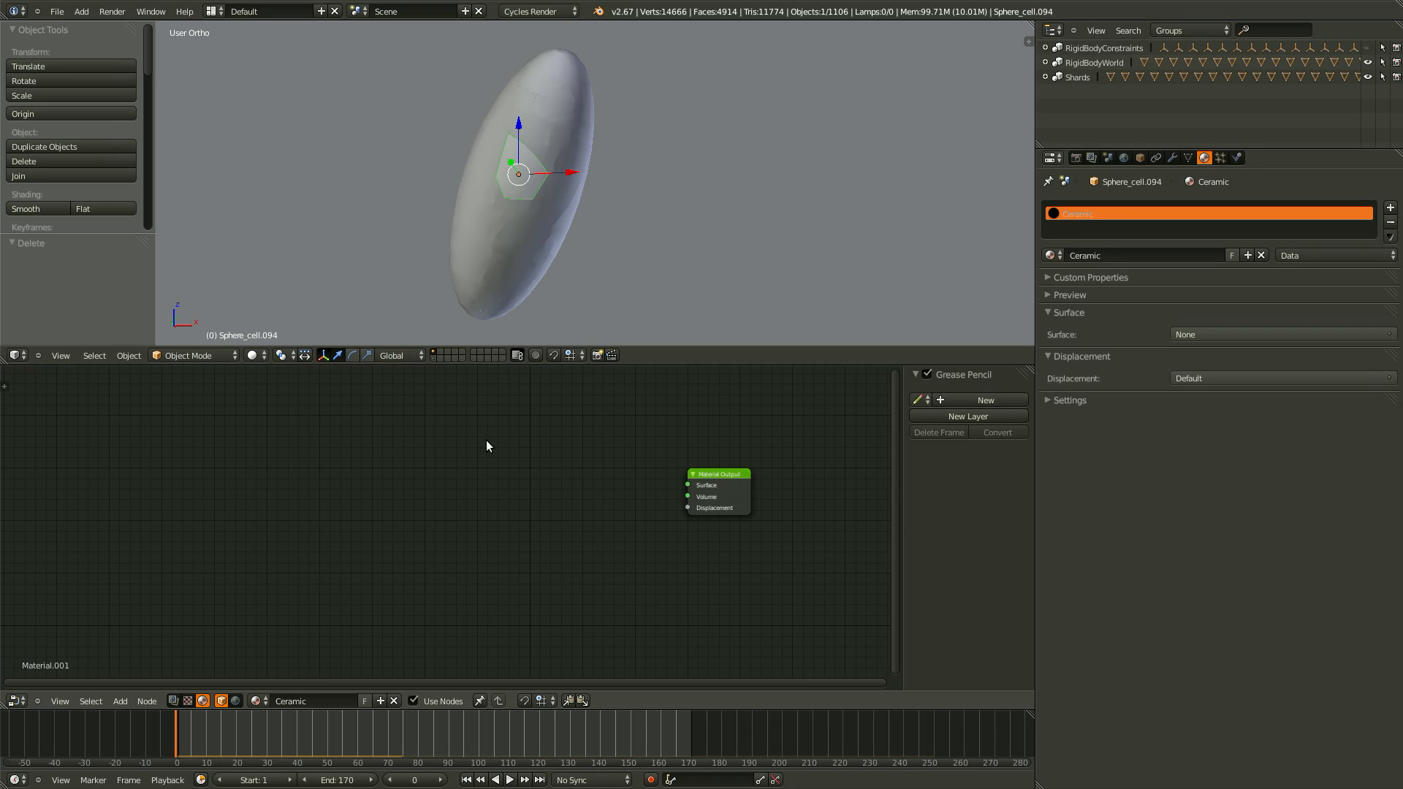
Add a Mix Shader node and connect its output to the Surface input of the Material Output.
{"action": "key", "text": "shift+a"}
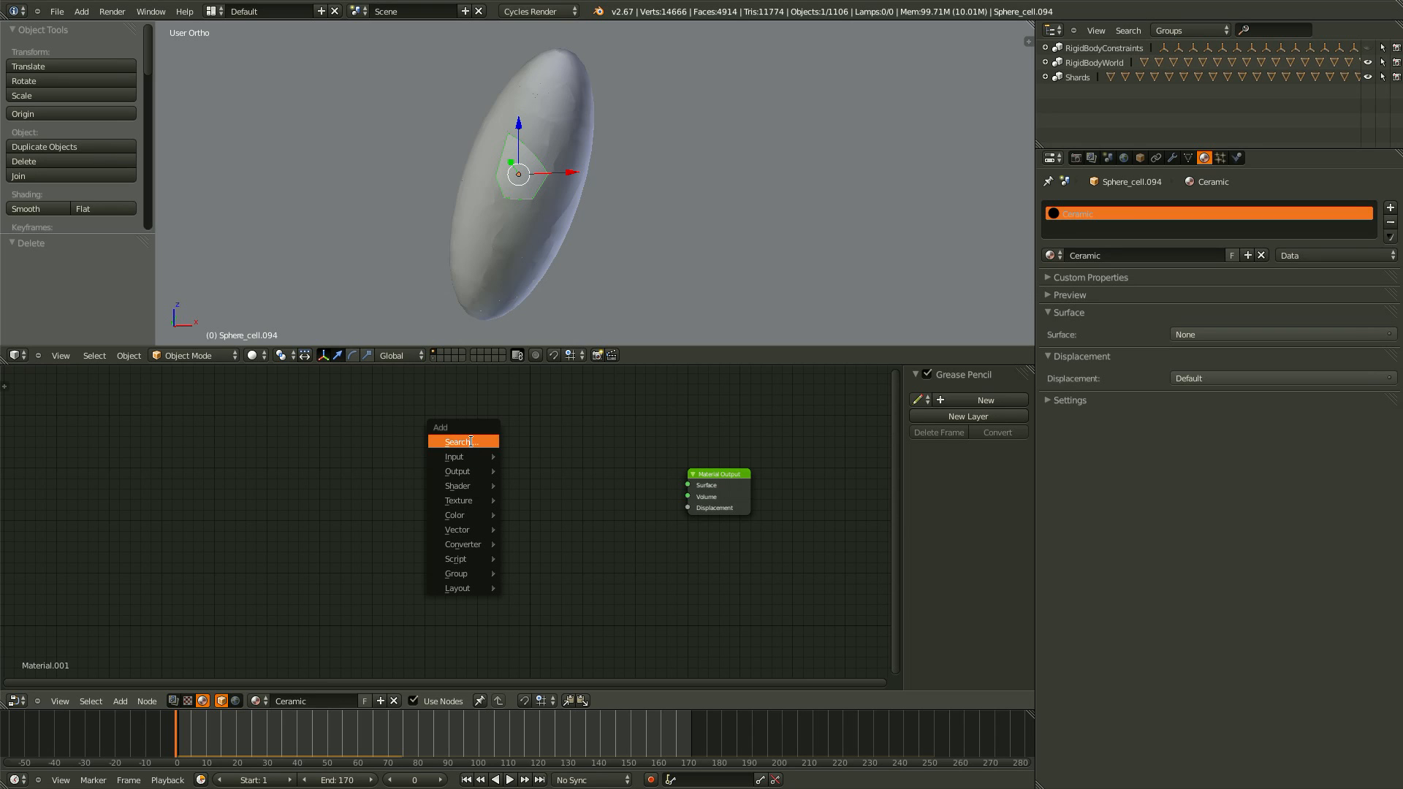
{"action": "left_click", "coordinate": [470, 442]}
{"action": "type", "text": "mix"}
{"action": "key", "text": "Down"}
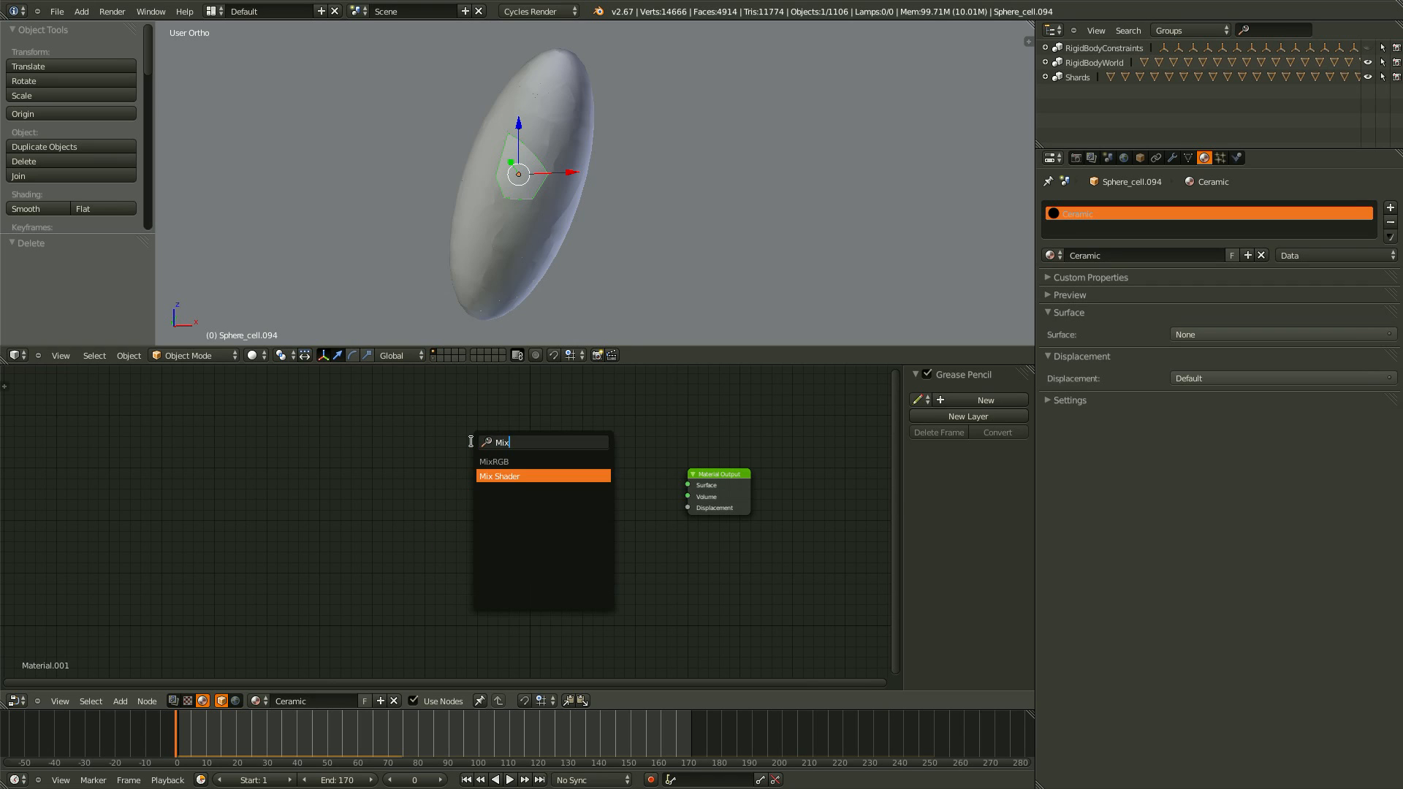
{"action": "key", "text": "Return"}
{"action": "scroll", "coordinate": [563, 468], "scroll_direction": "up", "scroll_amount": 1}
{"action": "left_click_drag", "start_coordinate": [544, 445], "coordinate": [617, 477]}
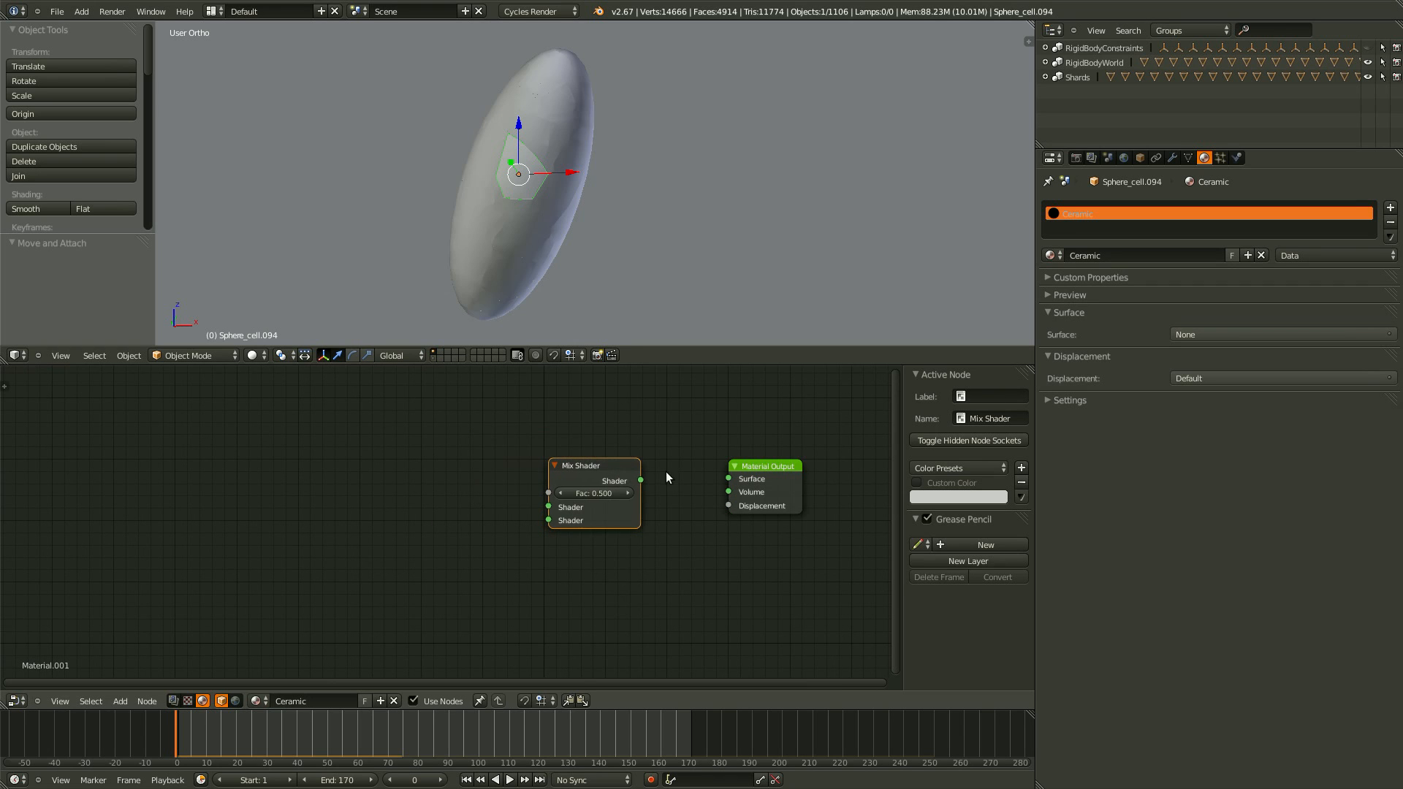
{"action": "left_click", "coordinate": [754, 475]}
{"action": "key", "text": "f"}
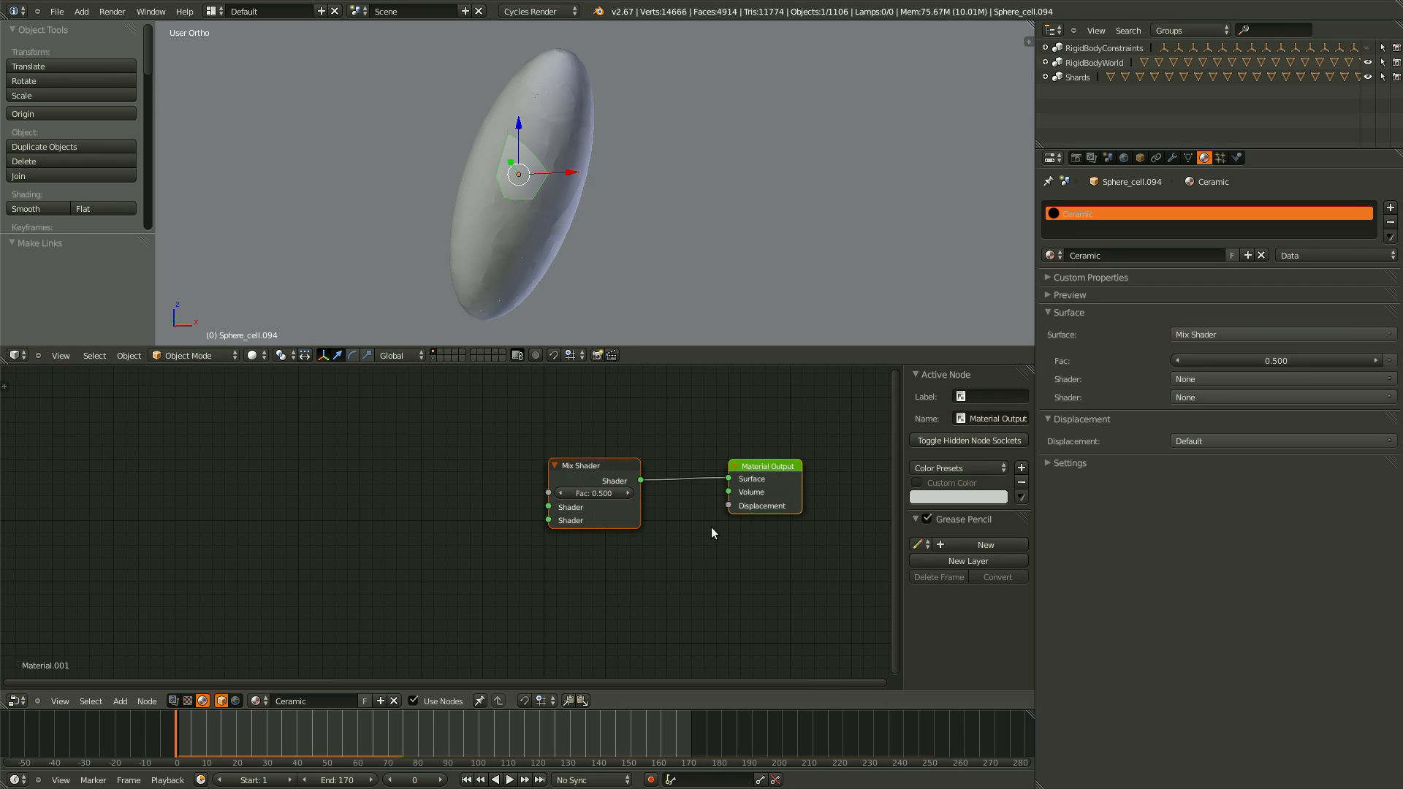
Hide the Node Editor's properties sidebar and move the Mix Shader node closer to the Material Output.
{"action": "key", "text": "n"}
{"action": "mouse_move", "coordinate": [500, 549]}
{"action": "middle_mouse_down"}
{"action": "mouse_move", "coordinate": [242, 522]}
{"action": "mouse_move", "coordinate": [289, 613]}
{"action": "mouse_move", "coordinate": [338, 552]}
{"action": "mouse_move", "coordinate": [495, 539]}
{"action": "middle_mouse_up"}
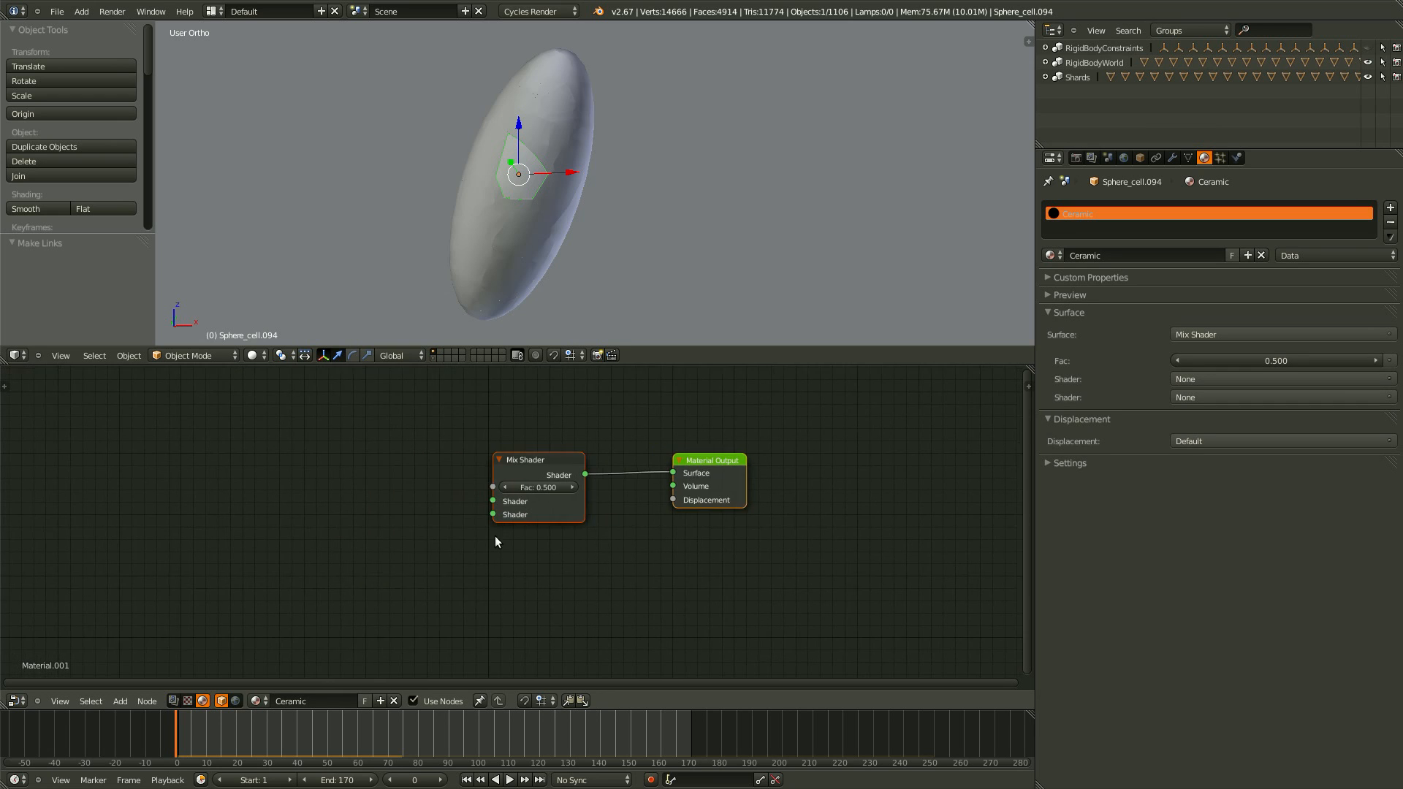
{"action": "left_click", "coordinate": [495, 538]}
{"action": "left_click_drag", "start_coordinate": [529, 463], "coordinate": [591, 465]}
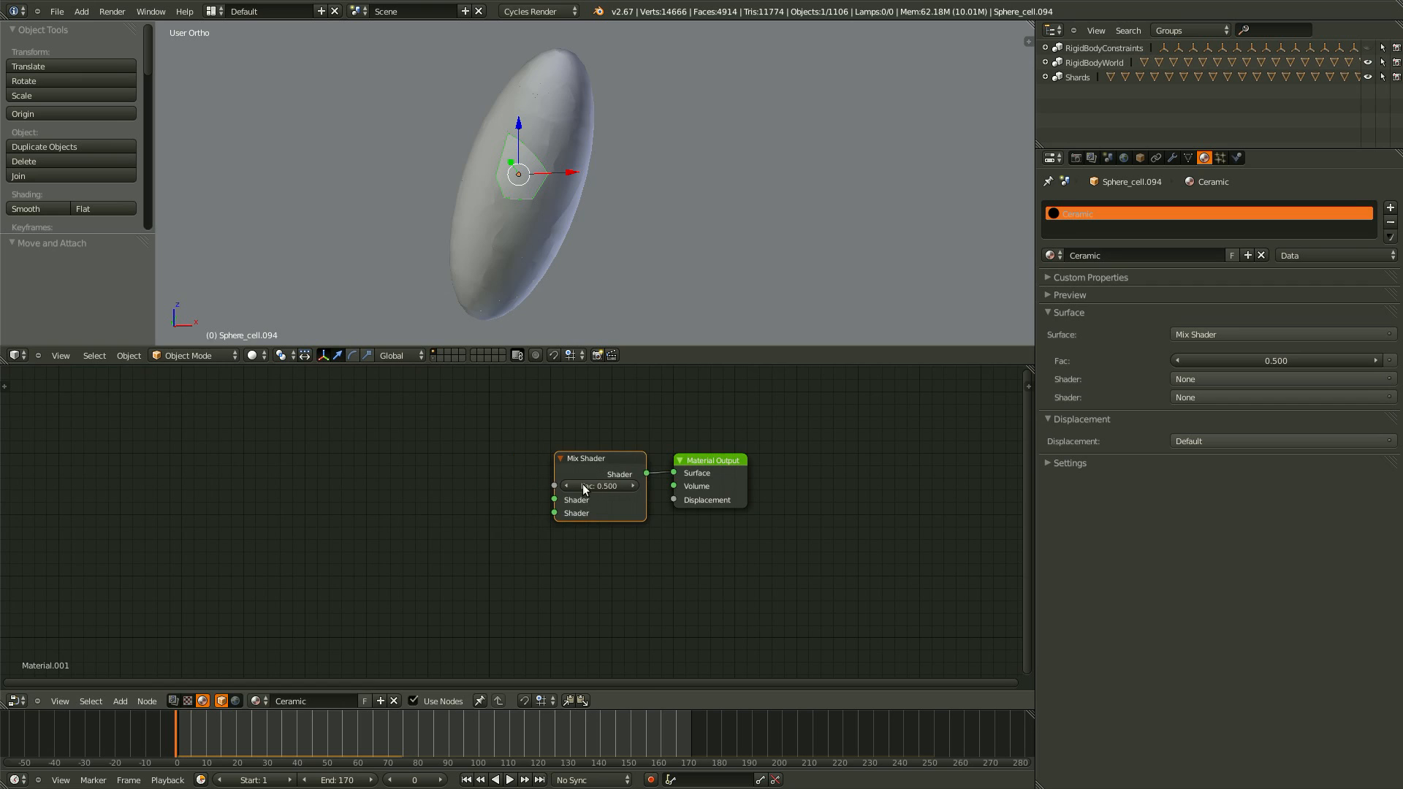
{"action": "middle_click_drag", "start_coordinate": [582, 484], "coordinate": [529, 495]}
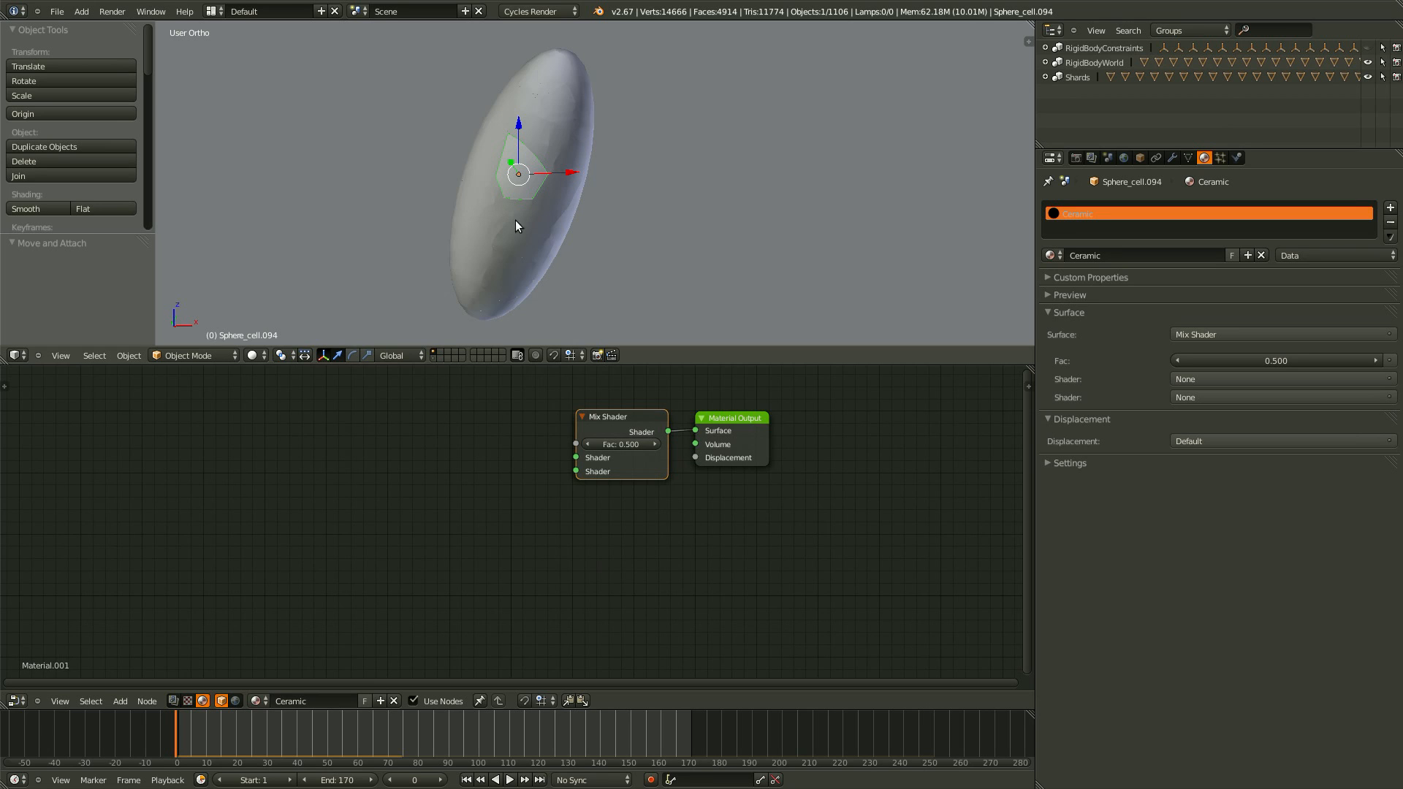
Expand the preview of the Ceramic material.
{"action": "left_click", "coordinate": [1070, 294]}
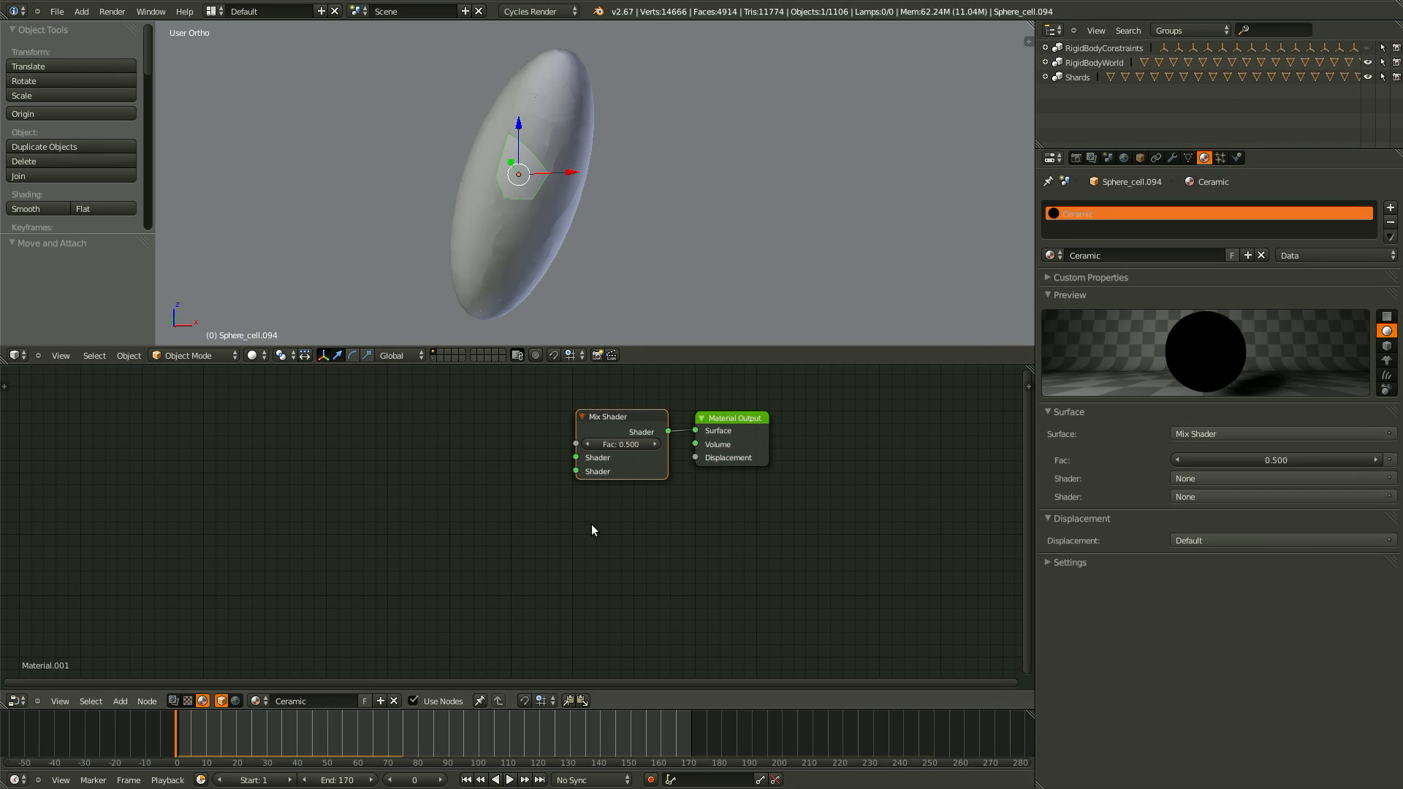
{"action": "scroll", "coordinate": [605, 472], "scroll_direction": "up", "scroll_amount": 1}
{"action": "left_click_drag", "start_coordinate": [581, 467], "coordinate": [510, 473]}
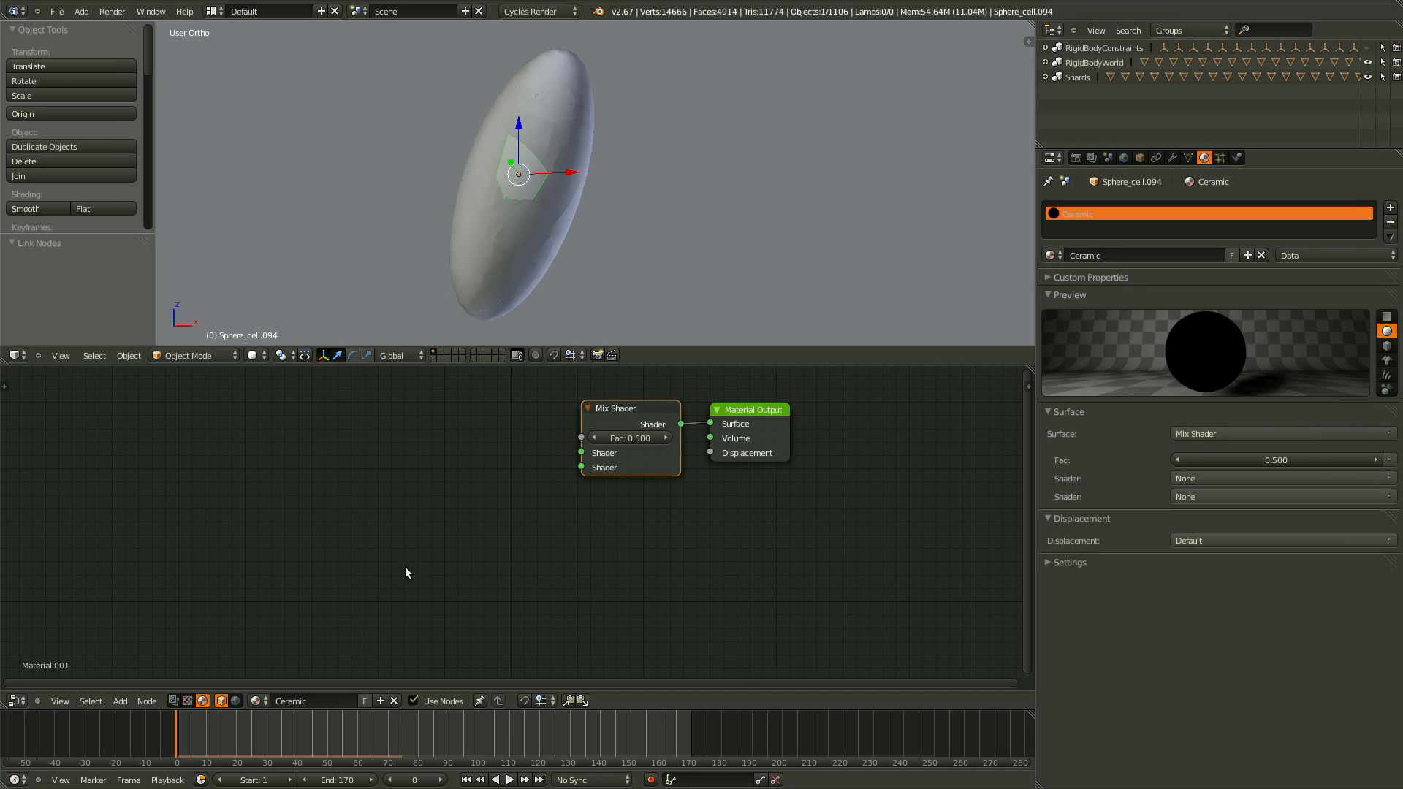
Add a Glossy BSDF node below the Mix Shader and connect it to the second Shader input.
{"action": "key", "text": "a"}
{"action": "key", "text": "shift+a"}
{"action": "left_click", "coordinate": [471, 524]}
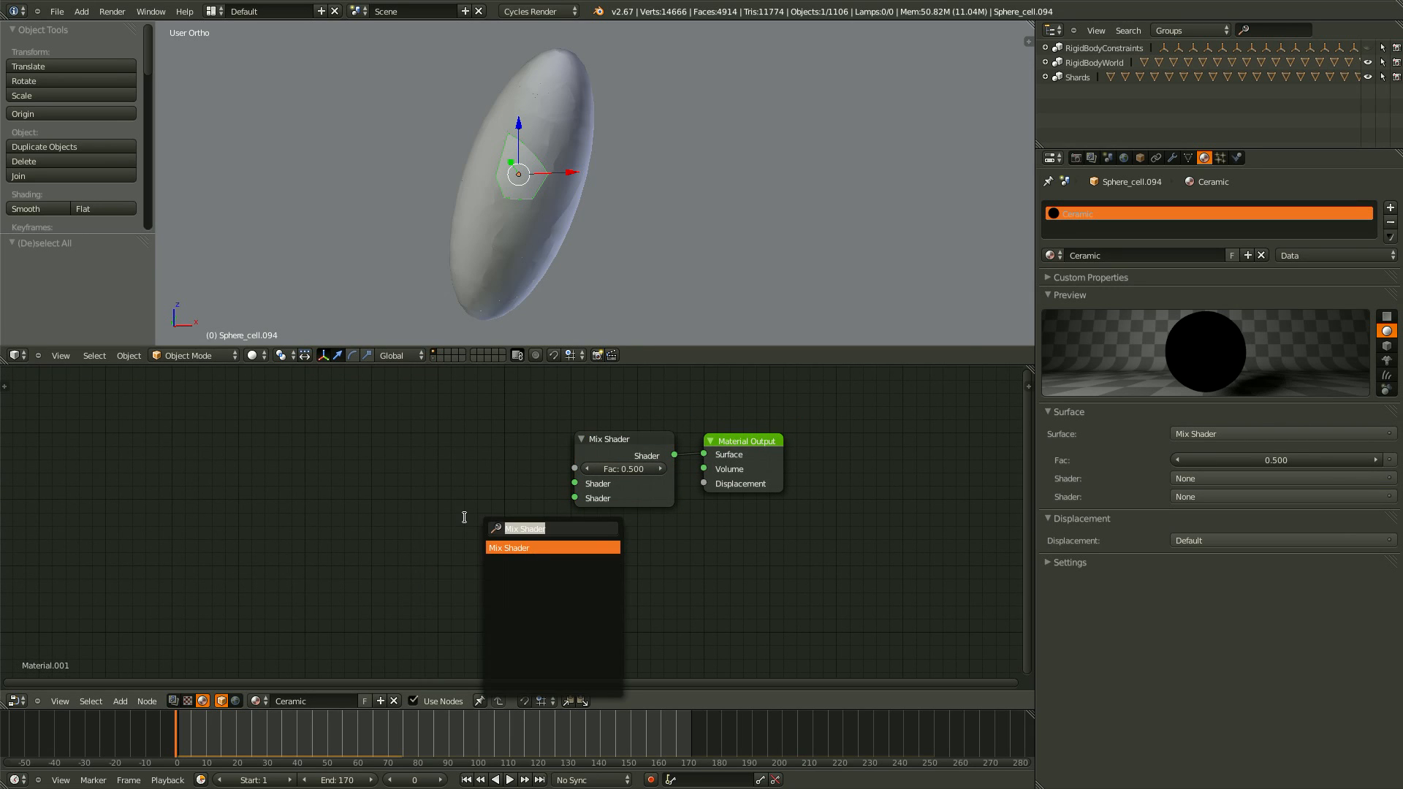
{"action": "type", "text": "Gl"}
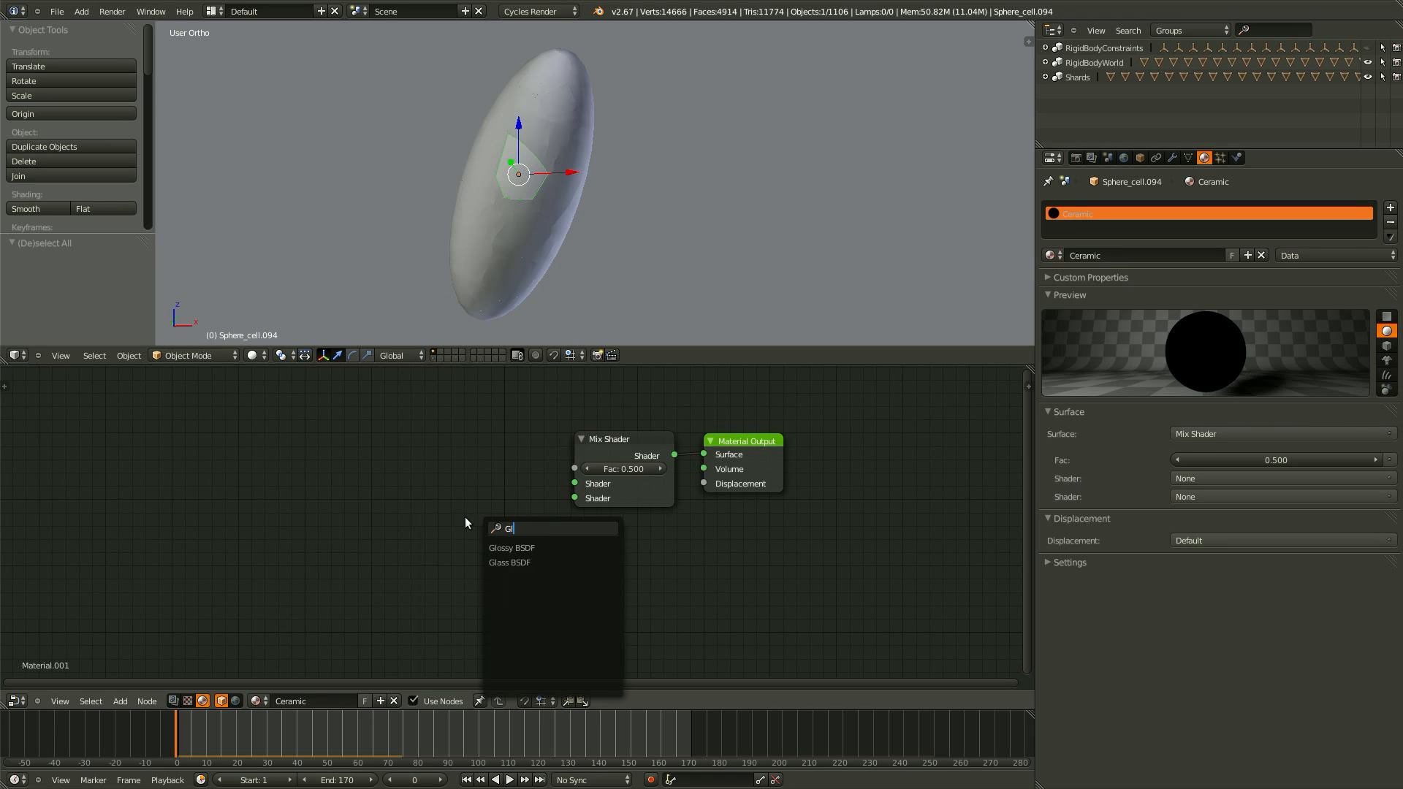
{"action": "key", "text": "Return"}
{"action": "left_click_drag", "start_coordinate": [566, 541], "coordinate": [523, 547]}
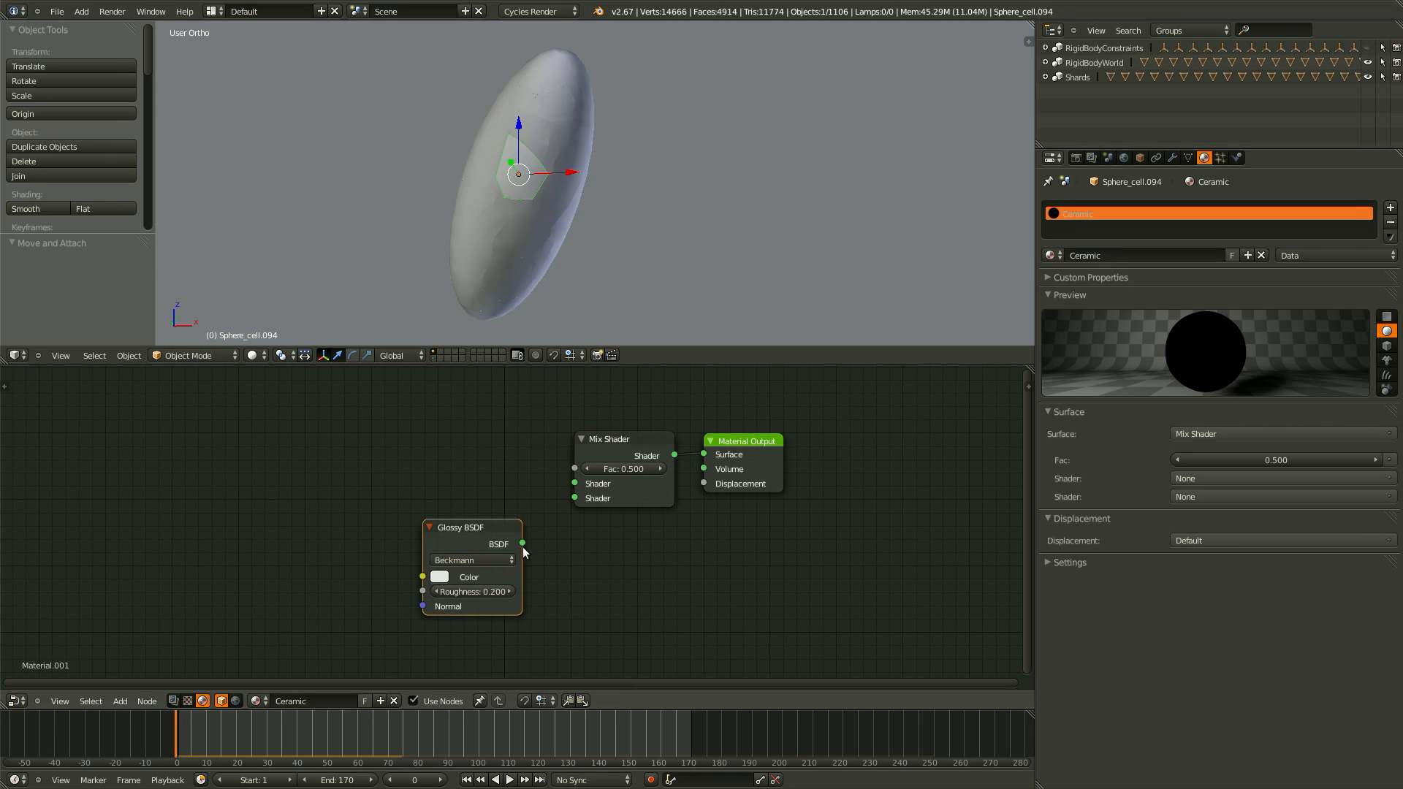
{"action": "left_click_drag", "start_coordinate": [568, 498], "coordinate": [571, 498]}
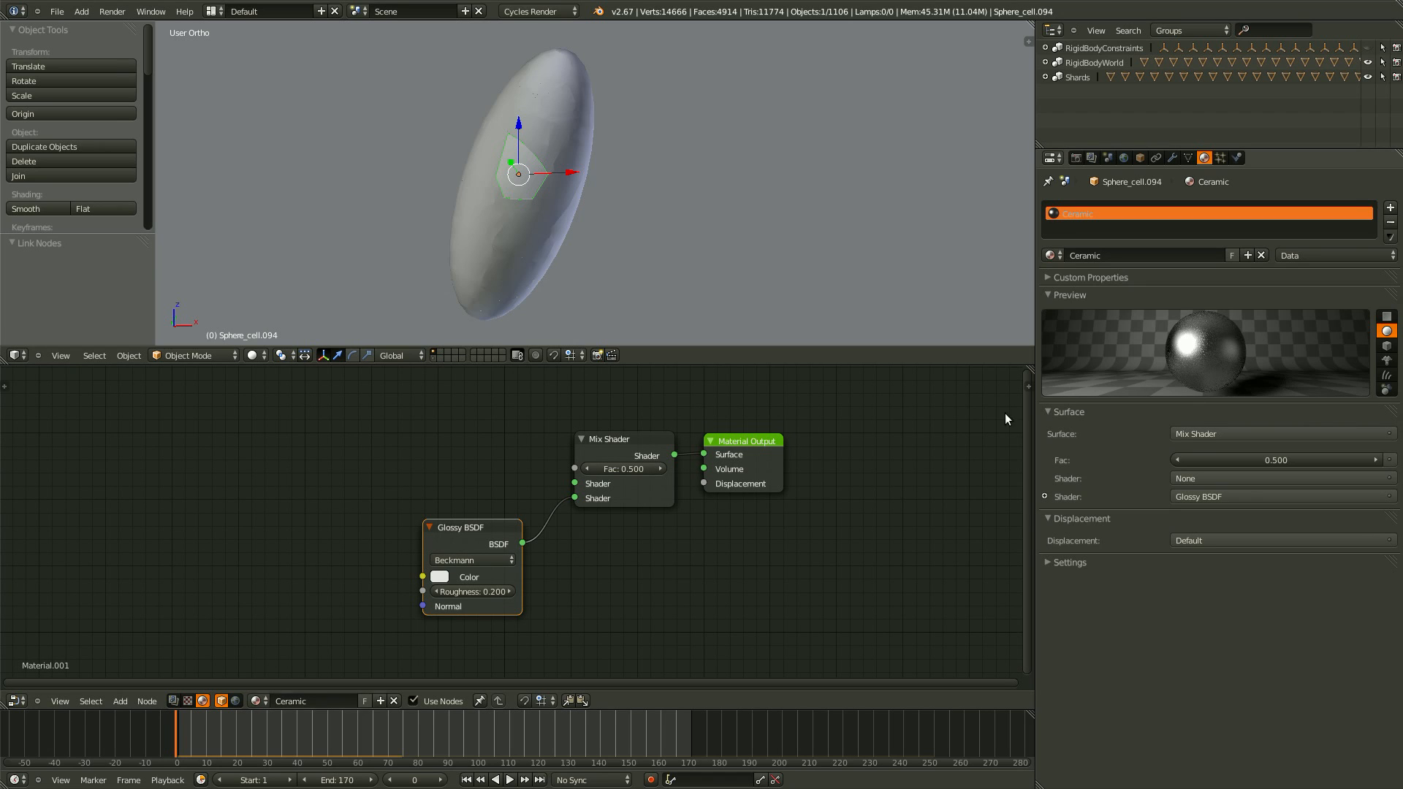
Set the Mix Shader's Fac to 0.100.
{"action": "left_click", "coordinate": [588, 468]}
{"action": "left_click", "coordinate": [589, 469]}
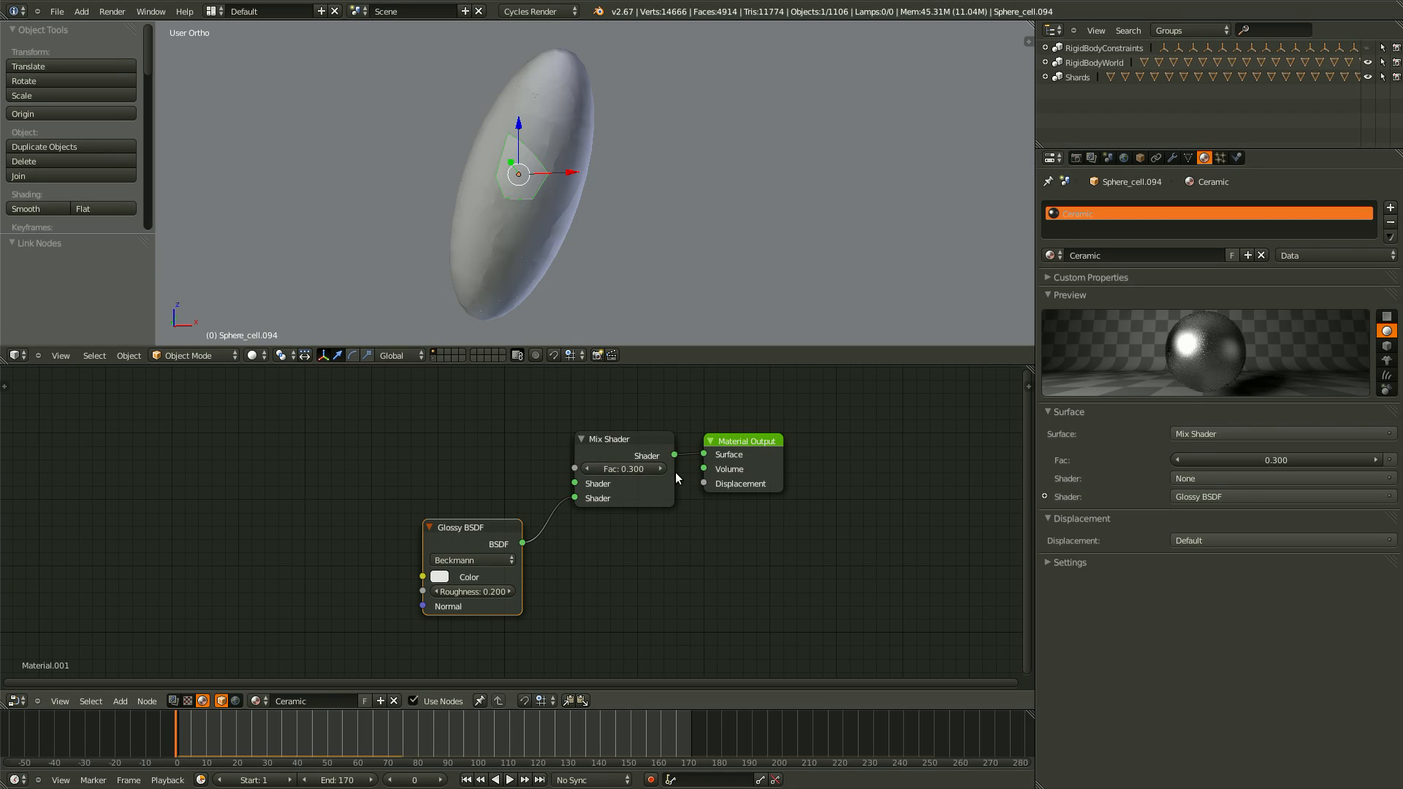
{"action": "left_click", "coordinate": [589, 469]}
{"action": "left_click", "coordinate": [588, 469]}
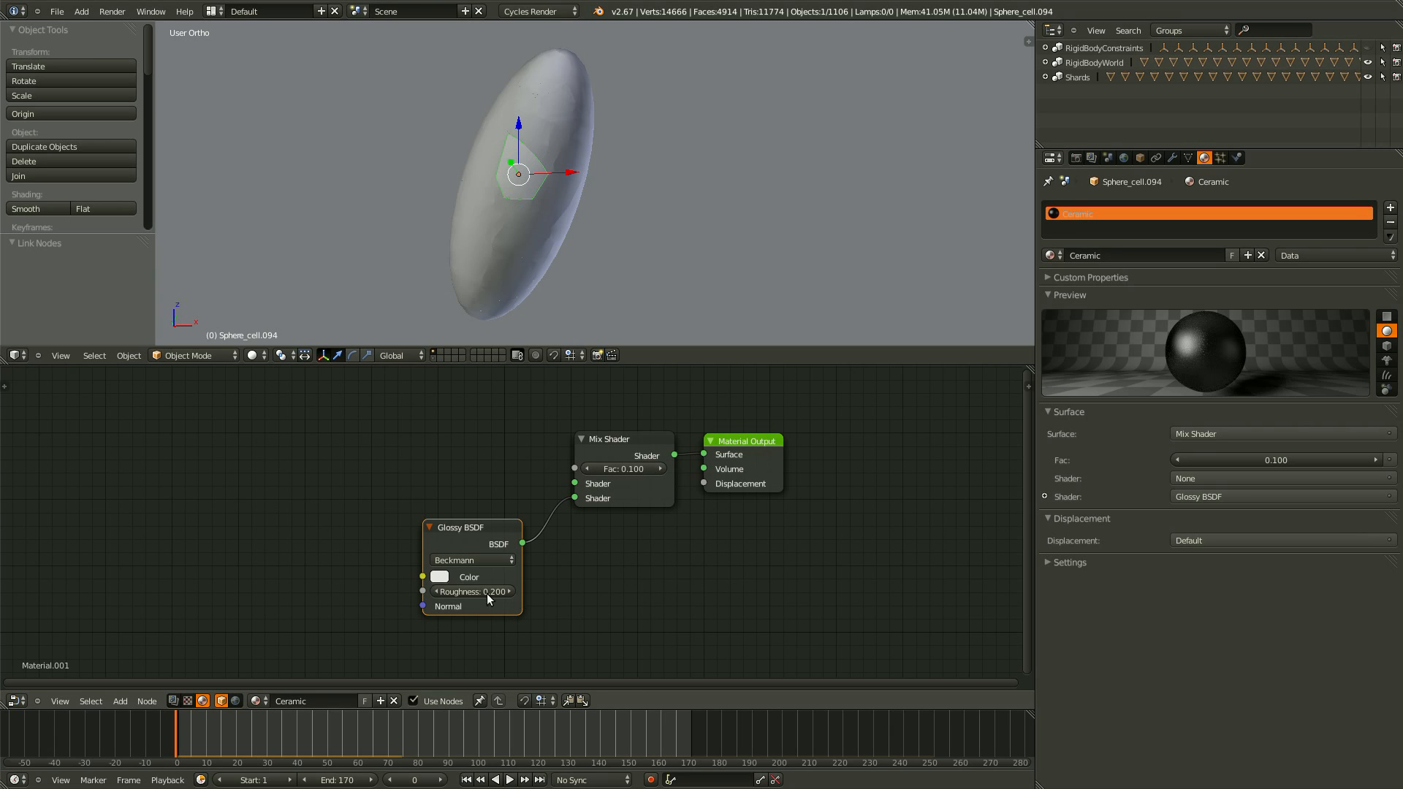
Set the Glossy BSDF's Roughness to 0.100 and save the file.
{"action": "left_click_drag", "start_coordinate": [467, 594], "coordinate": [451, 602]}
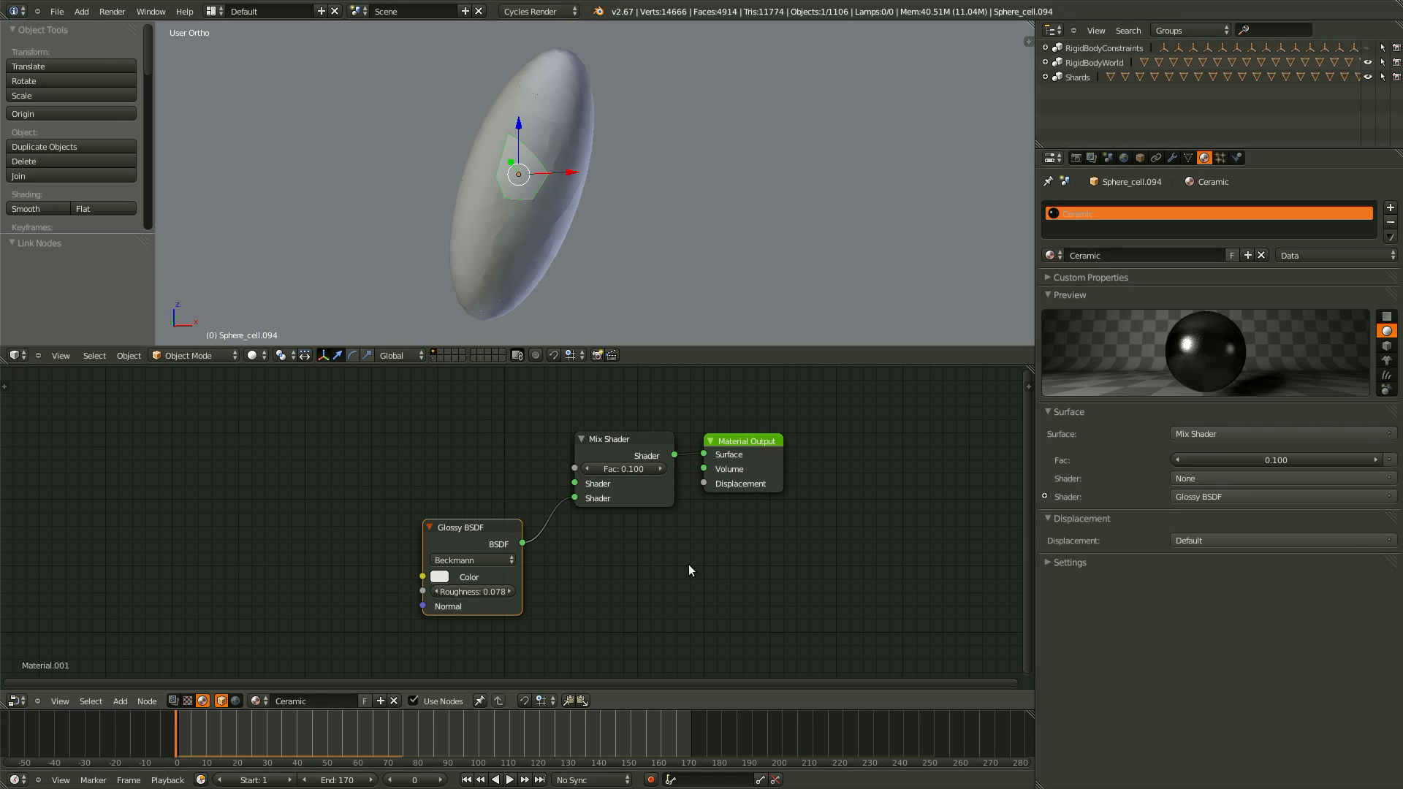
{"action": "left_click", "coordinate": [508, 593]}
{"action": "key", "text": "ctrl+s"}
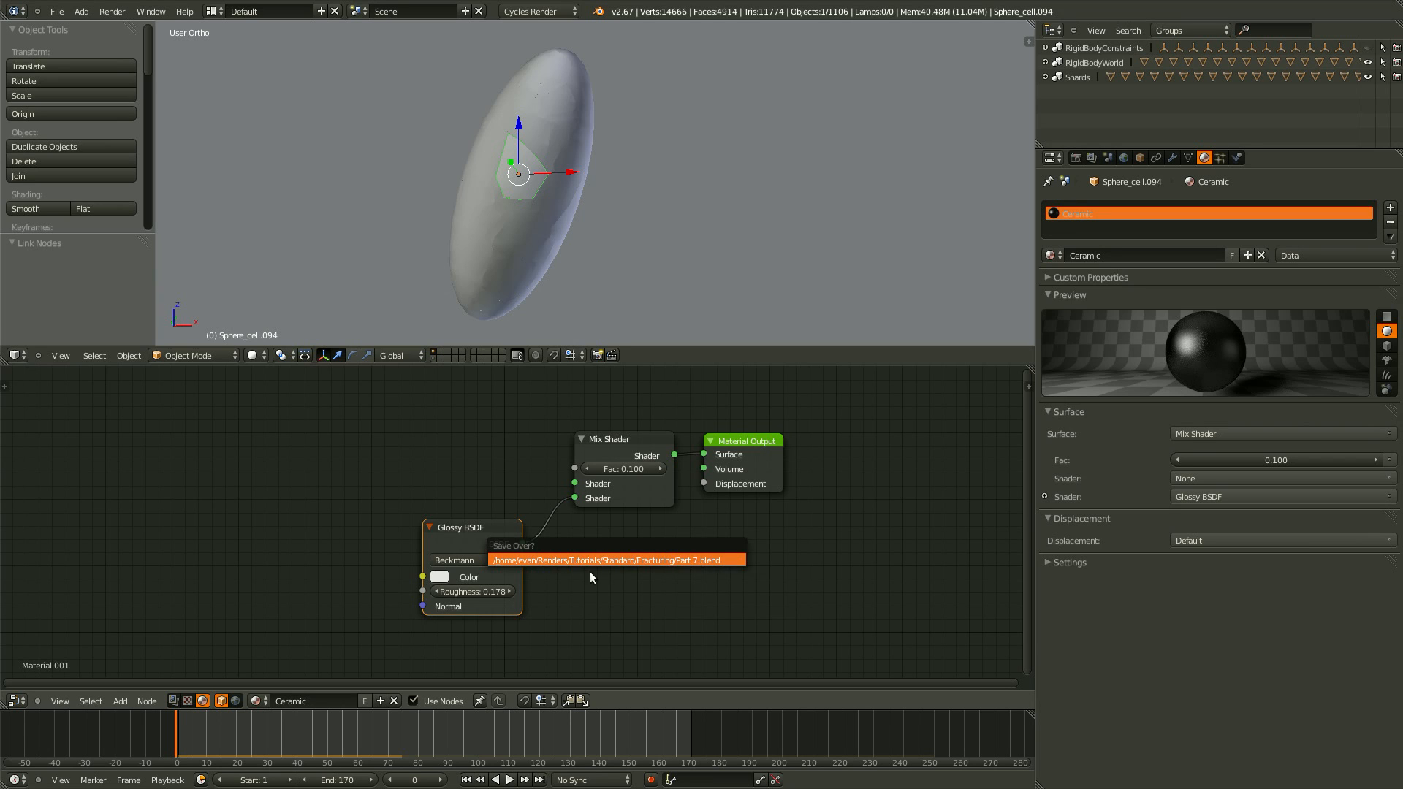
{"action": "left_click", "coordinate": [482, 594]}
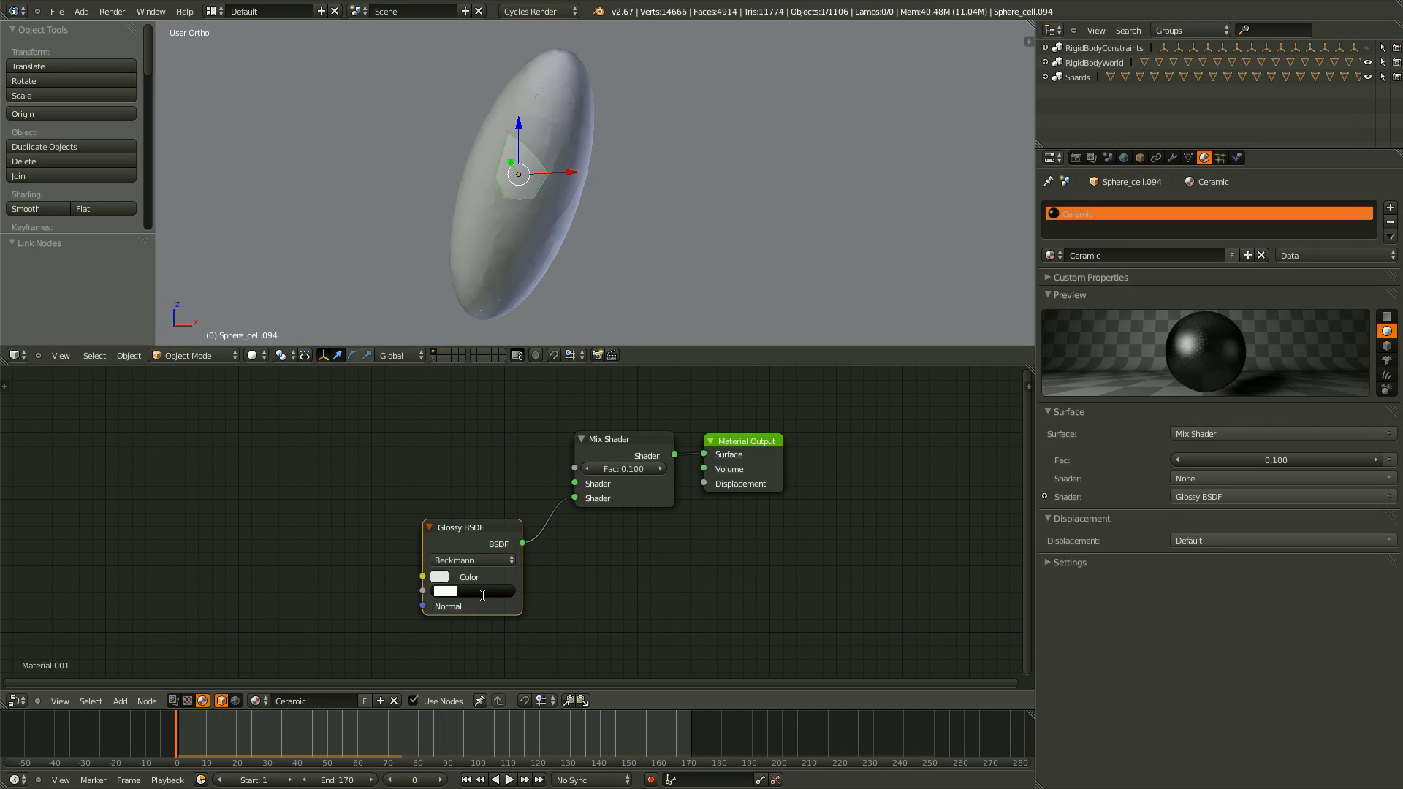
{"action": "type", "text": "0.1"}
{"action": "key", "text": "Return"}
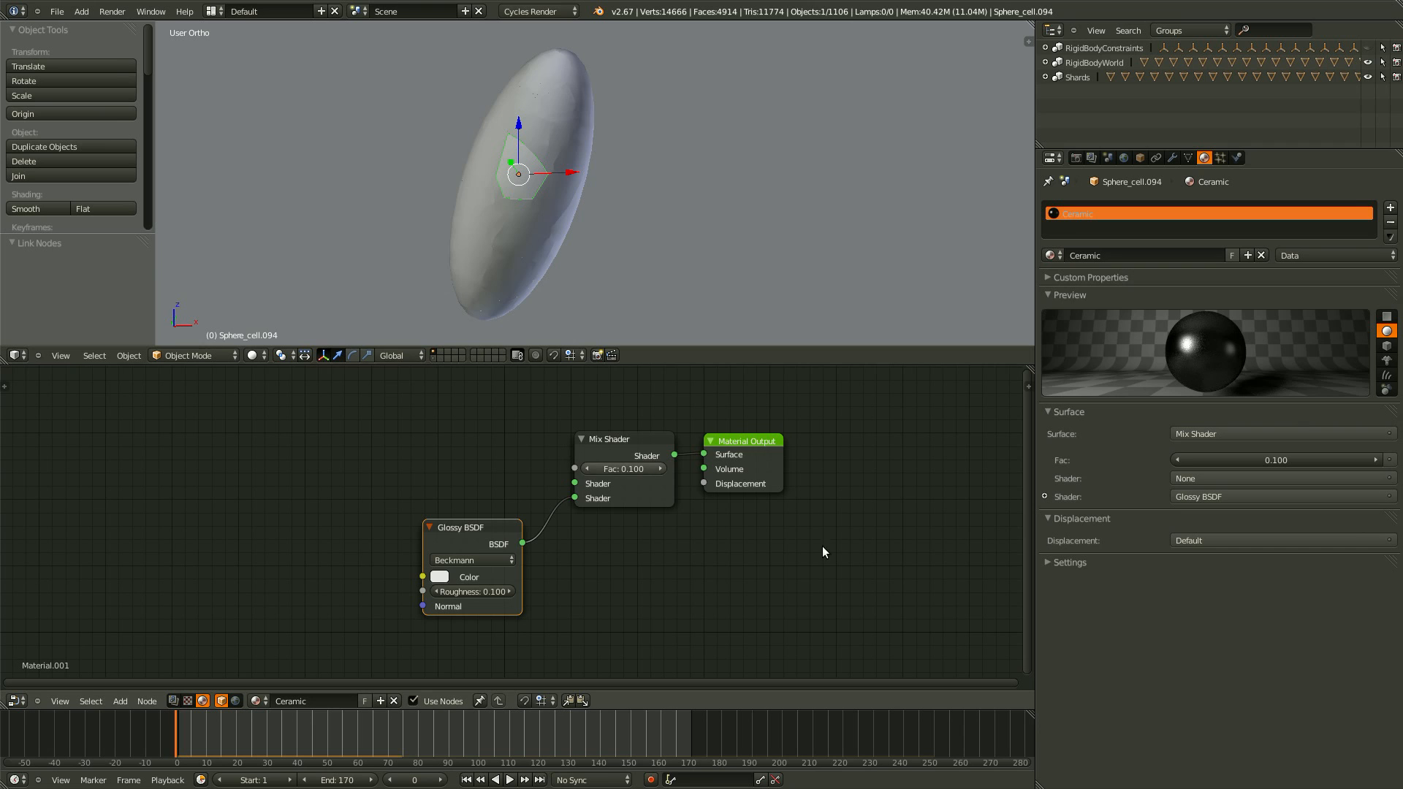
{"action": "key", "text": "ctrl+s"}
Move the Glossy BSDF node slightly closer beneath the Mix Shader and switch its distribution to GGX.
{"action": "scroll", "coordinate": [529, 558], "scroll_direction": "up", "scroll_amount": 2}
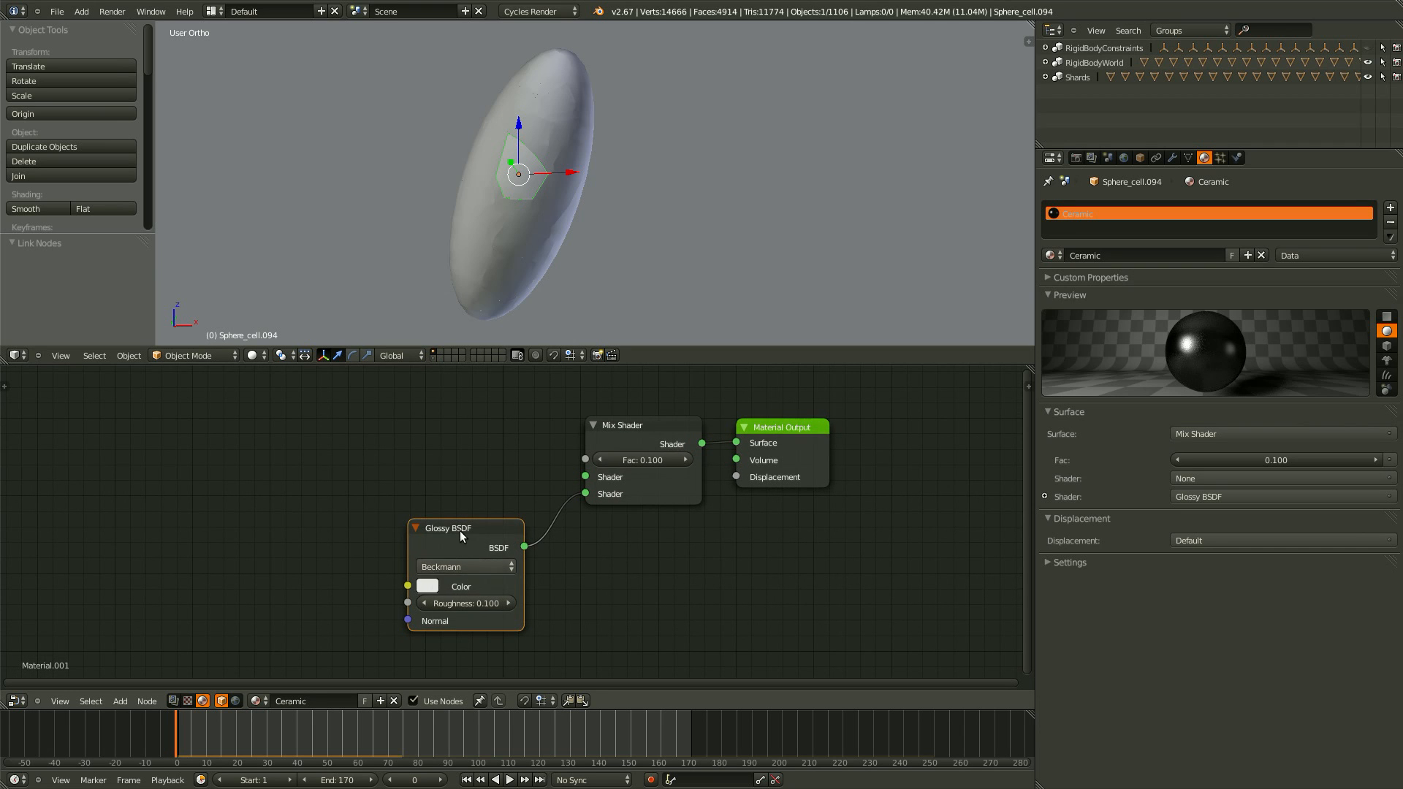
{"action": "left_click_drag", "start_coordinate": [461, 536], "coordinate": [492, 556]}
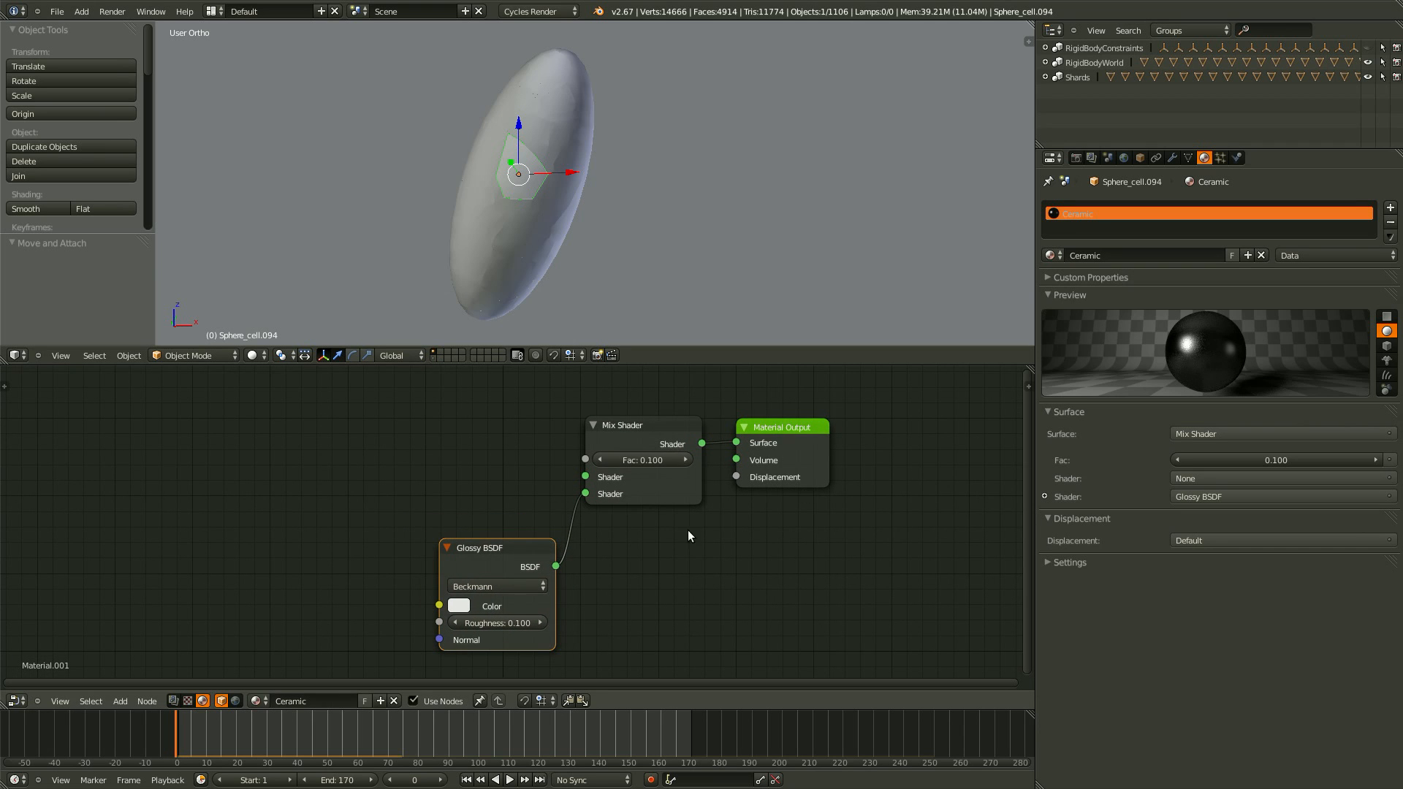
{"action": "scroll", "coordinate": [688, 536], "scroll_direction": "up", "scroll_amount": 1}
{"action": "scroll", "coordinate": [629, 577], "scroll_direction": "down", "scroll_amount": 1}
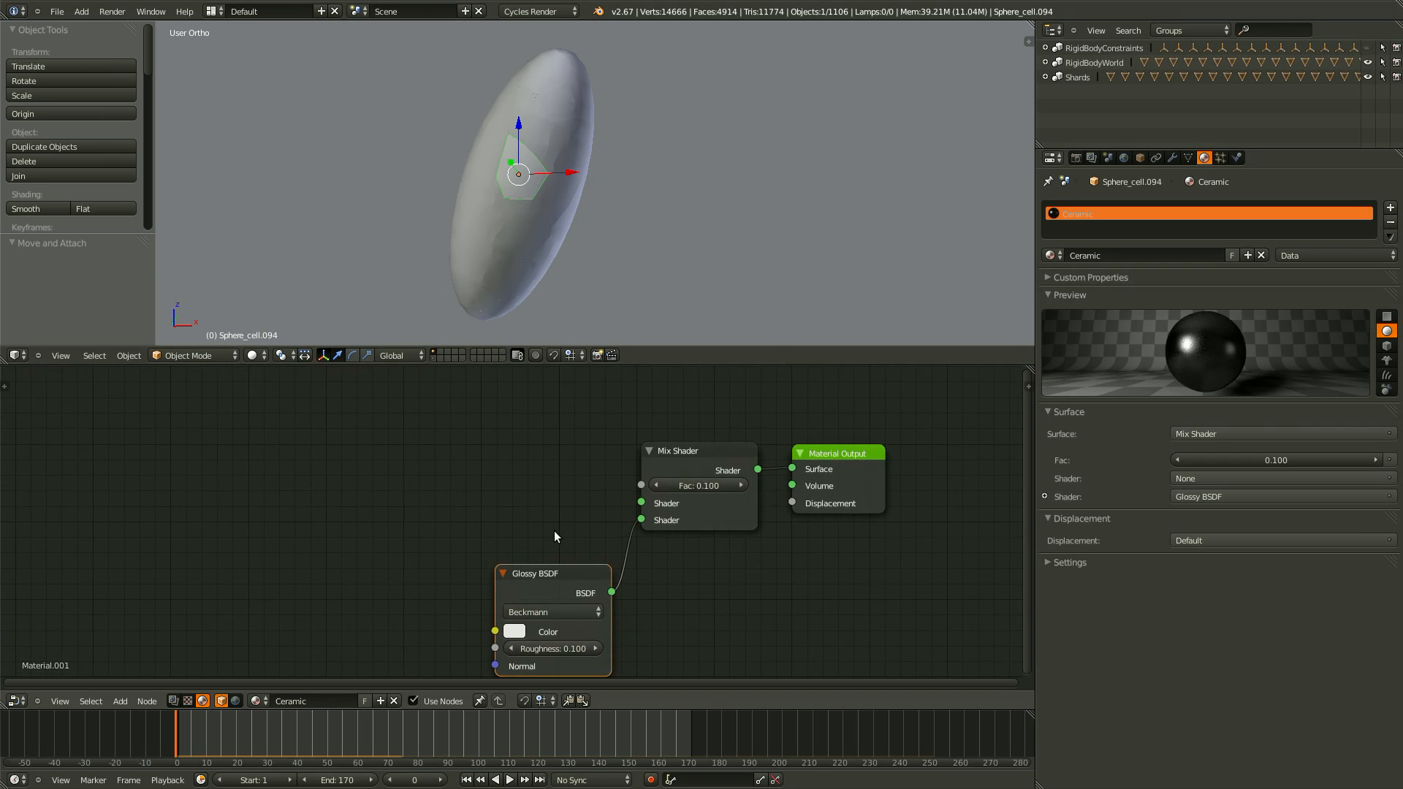
{"action": "left_click", "coordinate": [532, 568]}
{"action": "left_click", "coordinate": [528, 515]}
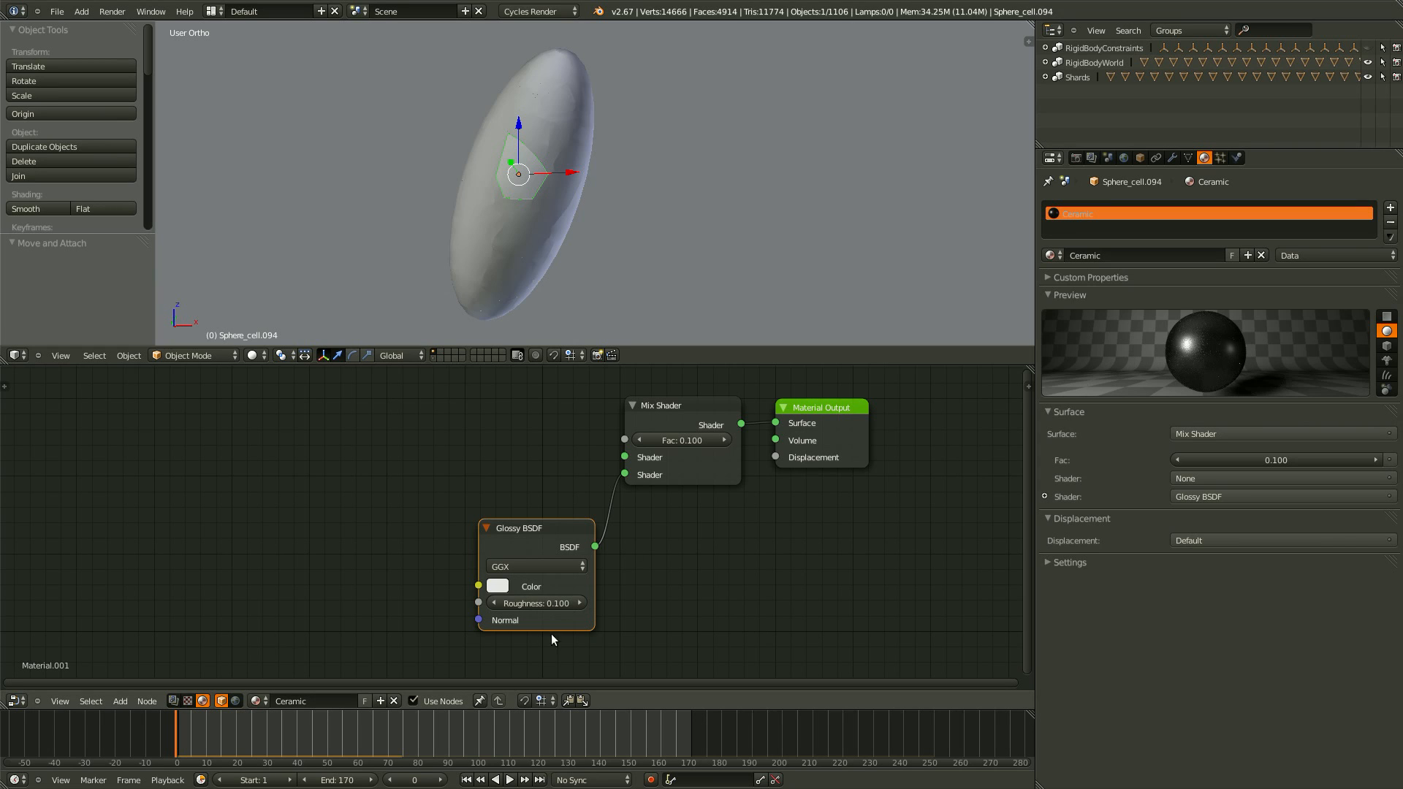
Set the Glossy BSDF's Roughness to 0.050 and save over the existing blend file.
{"action": "left_click", "coordinate": [493, 605]}
{"action": "left_click", "coordinate": [568, 605]}
{"action": "type", "text": "0."}
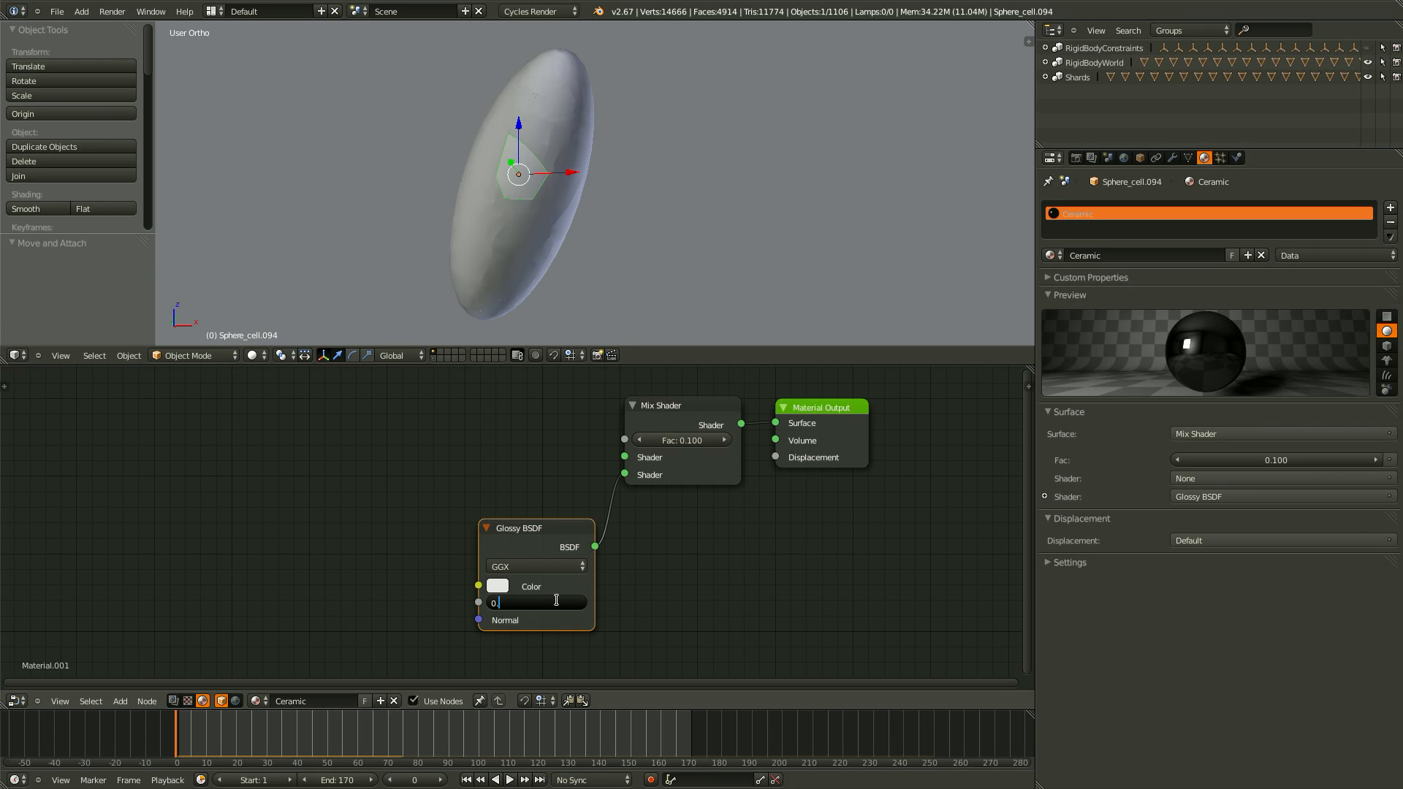
{"action": "type", "text": "05"}
{"action": "key", "text": "Return"}
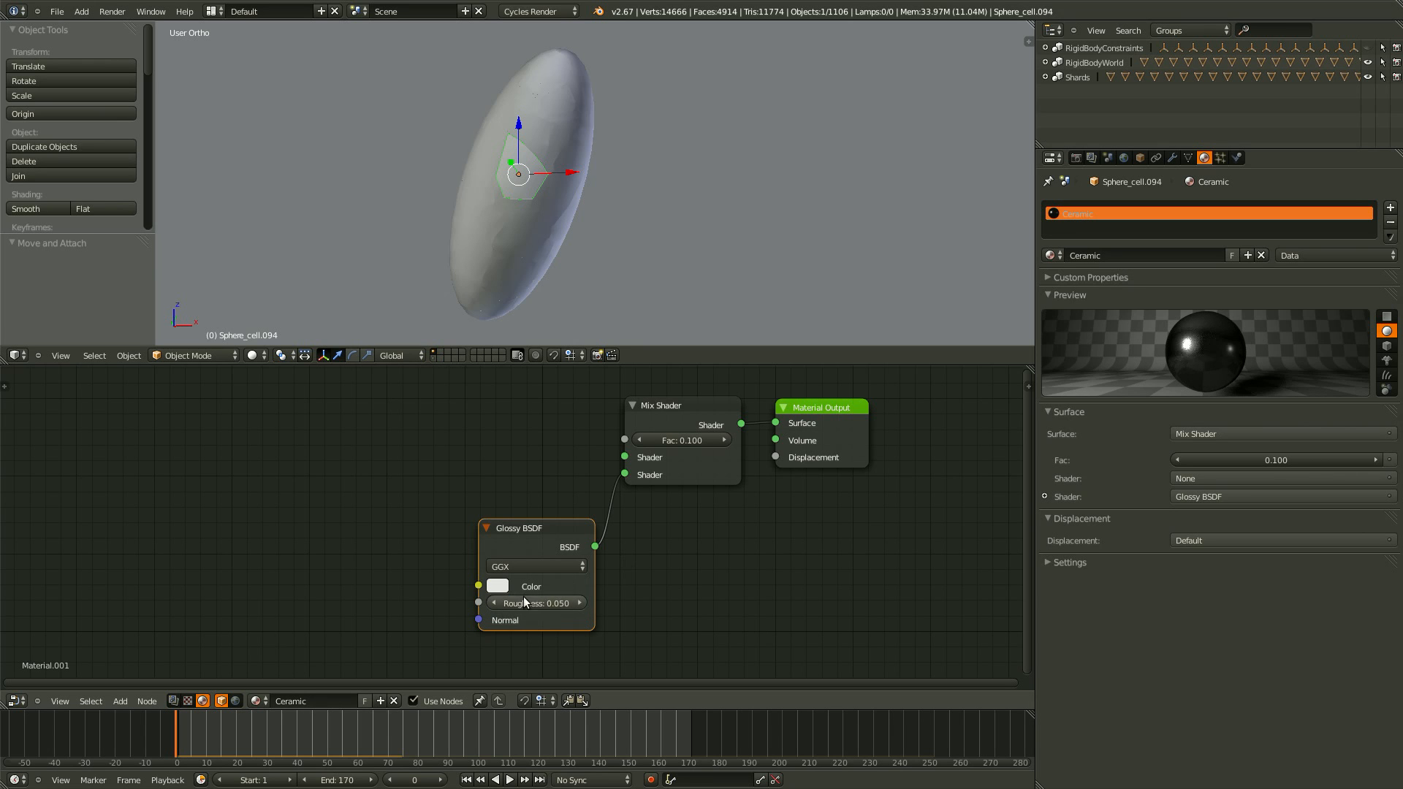
{"action": "scroll", "coordinate": [833, 533], "scroll_direction": "down", "scroll_amount": 1}
{"action": "key", "text": "ctrl+s"}
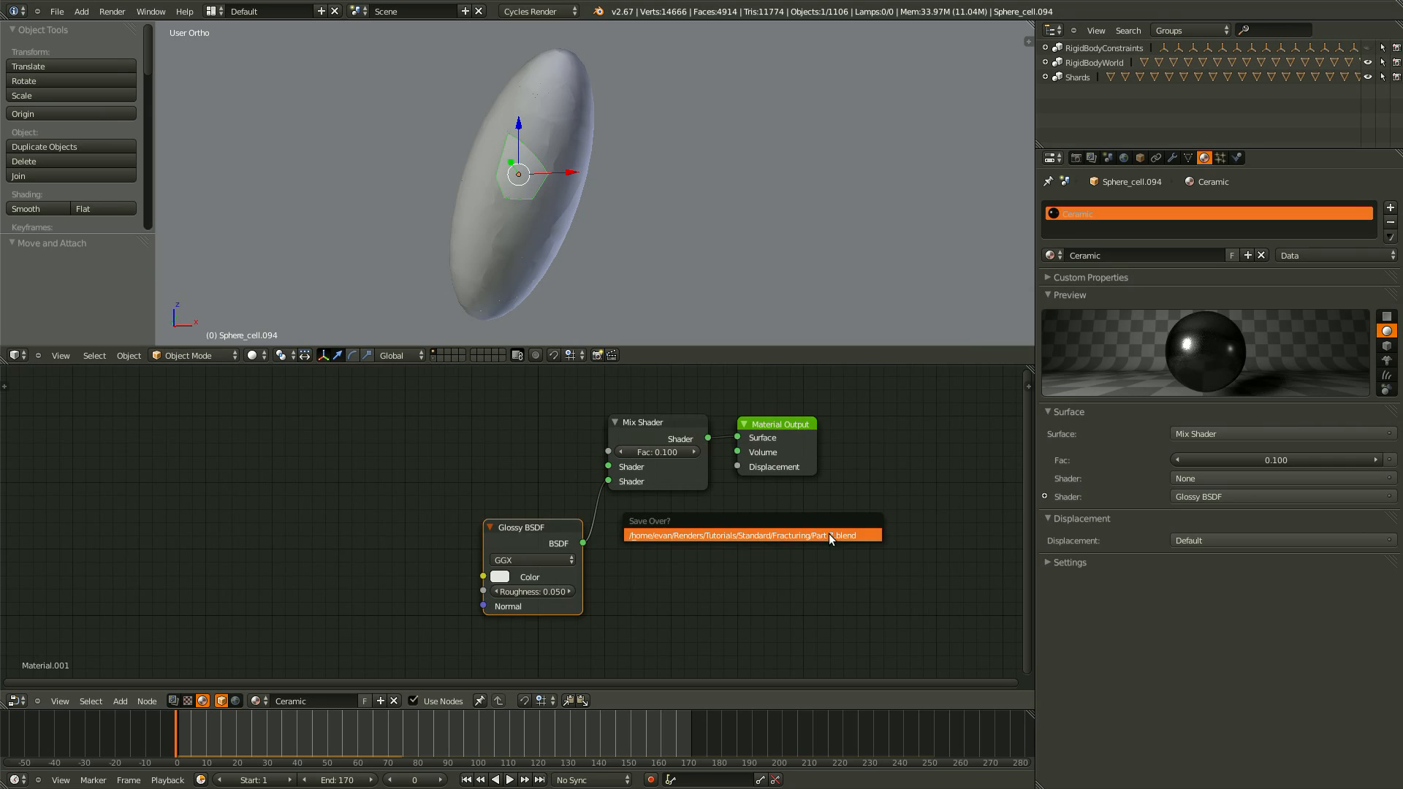
{"action": "left_click", "coordinate": [705, 535]}
Duplicate the Mix Shader and connect the copy to the first Shader input of the original.
{"action": "middle_click_drag", "start_coordinate": [483, 482], "coordinate": [520, 504]}
{"action": "key", "text": "a"}
{"action": "key", "text": "shift+a"}
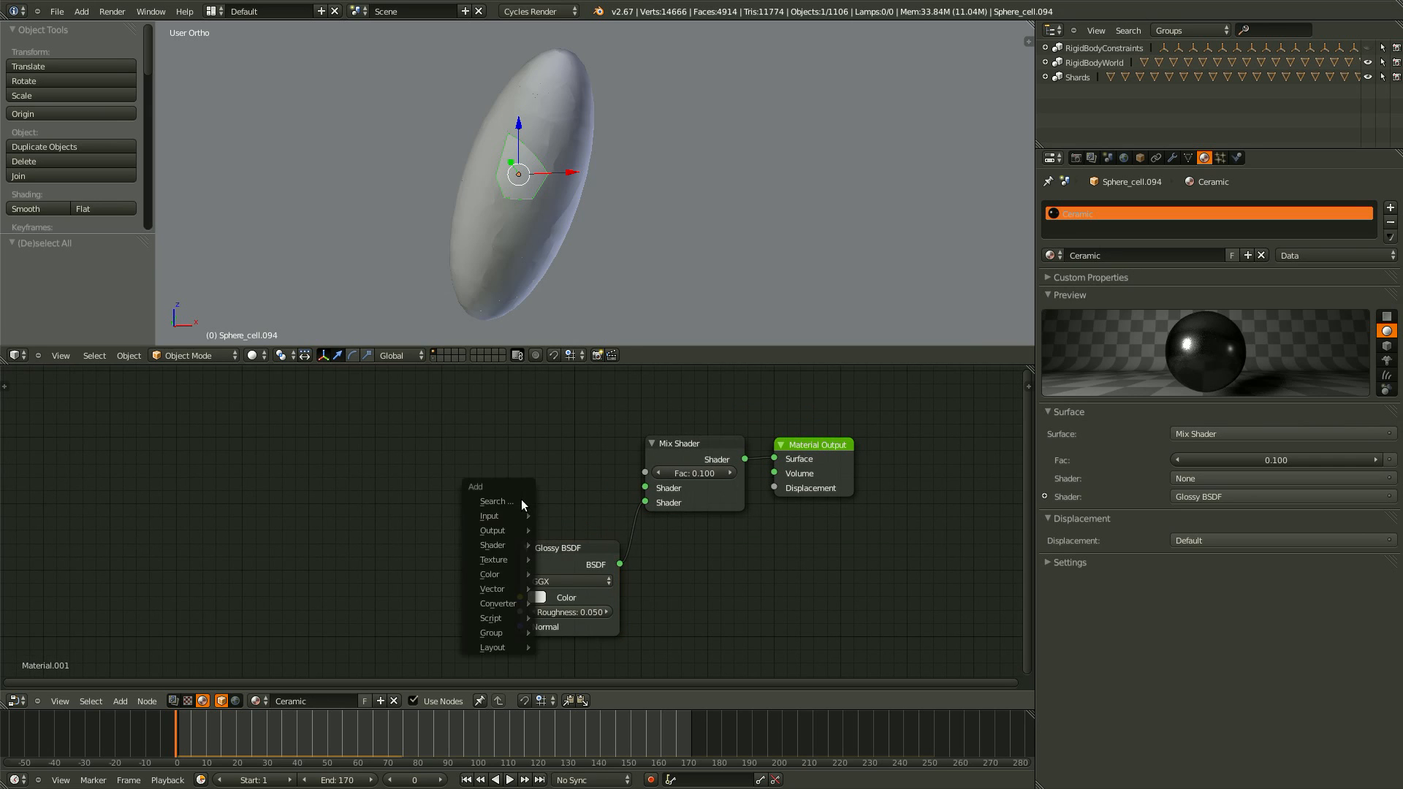
{"action": "left_click", "coordinate": [693, 442]}
{"action": "key", "text": "shift+d"}
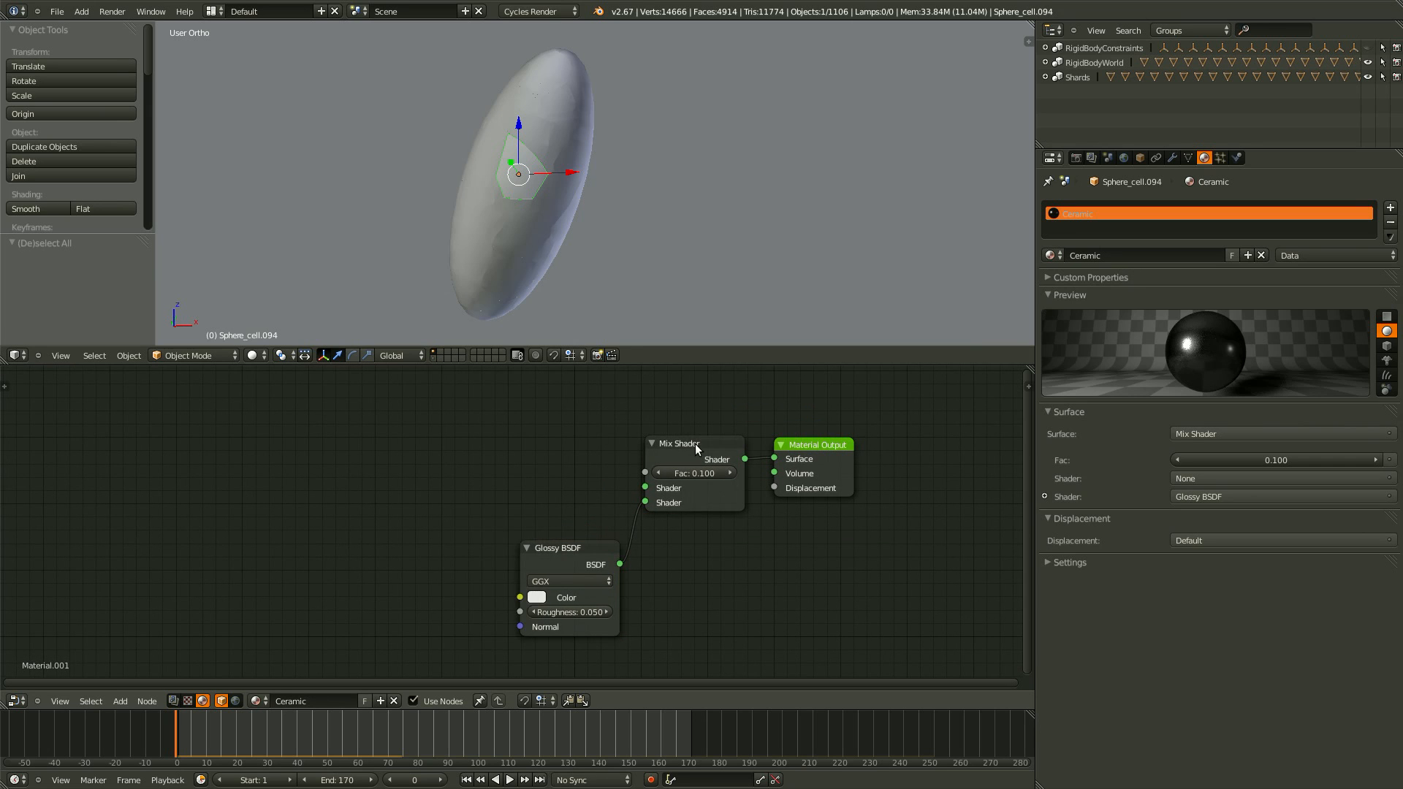
{"action": "left_click", "coordinate": [534, 454]}
{"action": "left_click", "coordinate": [694, 443], "text": "shift"}
{"action": "key", "text": "f"}
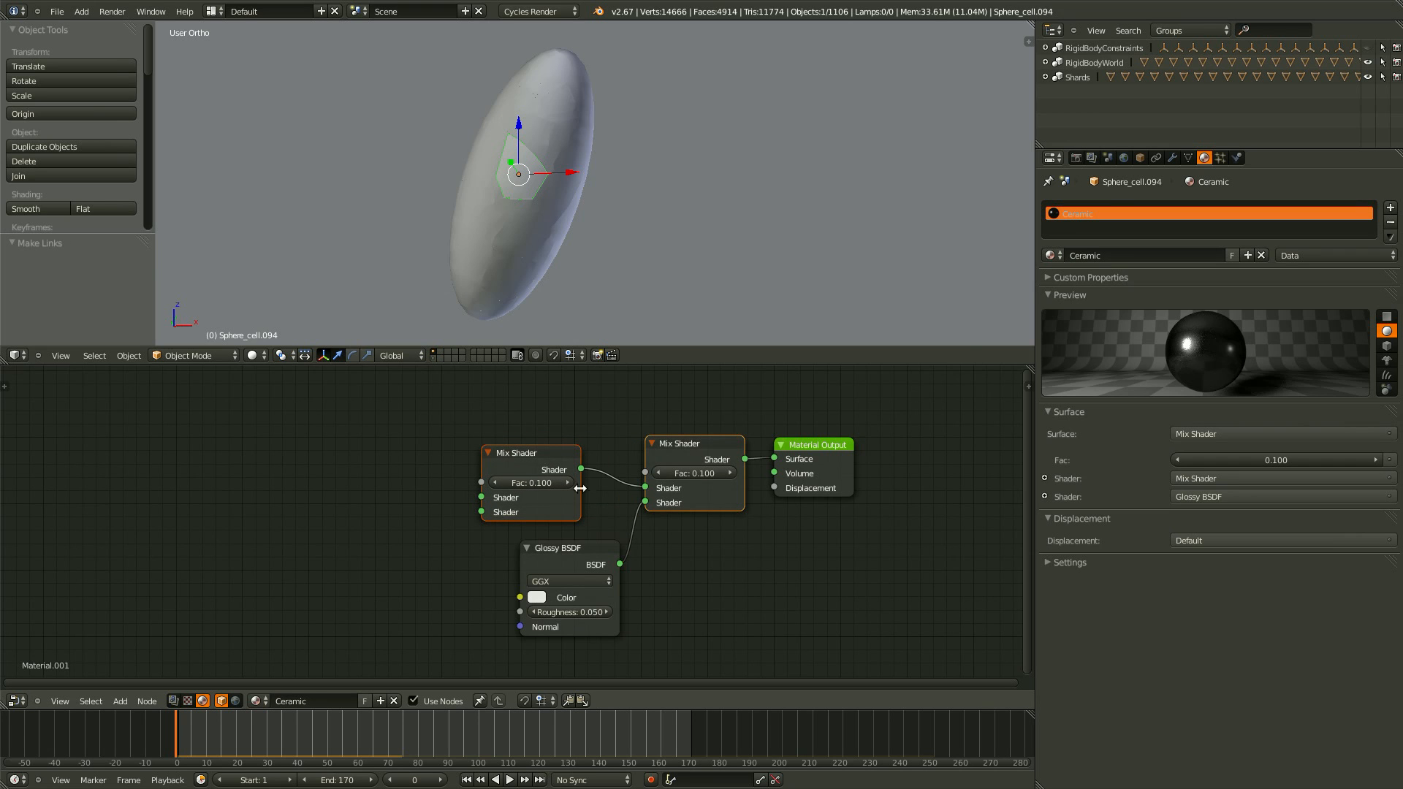
Place the duplicated Mix Shader directly above the Glossy BSDF and save the file.
{"action": "middle_click_drag", "start_coordinate": [580, 483], "coordinate": [653, 490]}
{"action": "left_click_drag", "start_coordinate": [643, 482], "coordinate": [680, 482]}
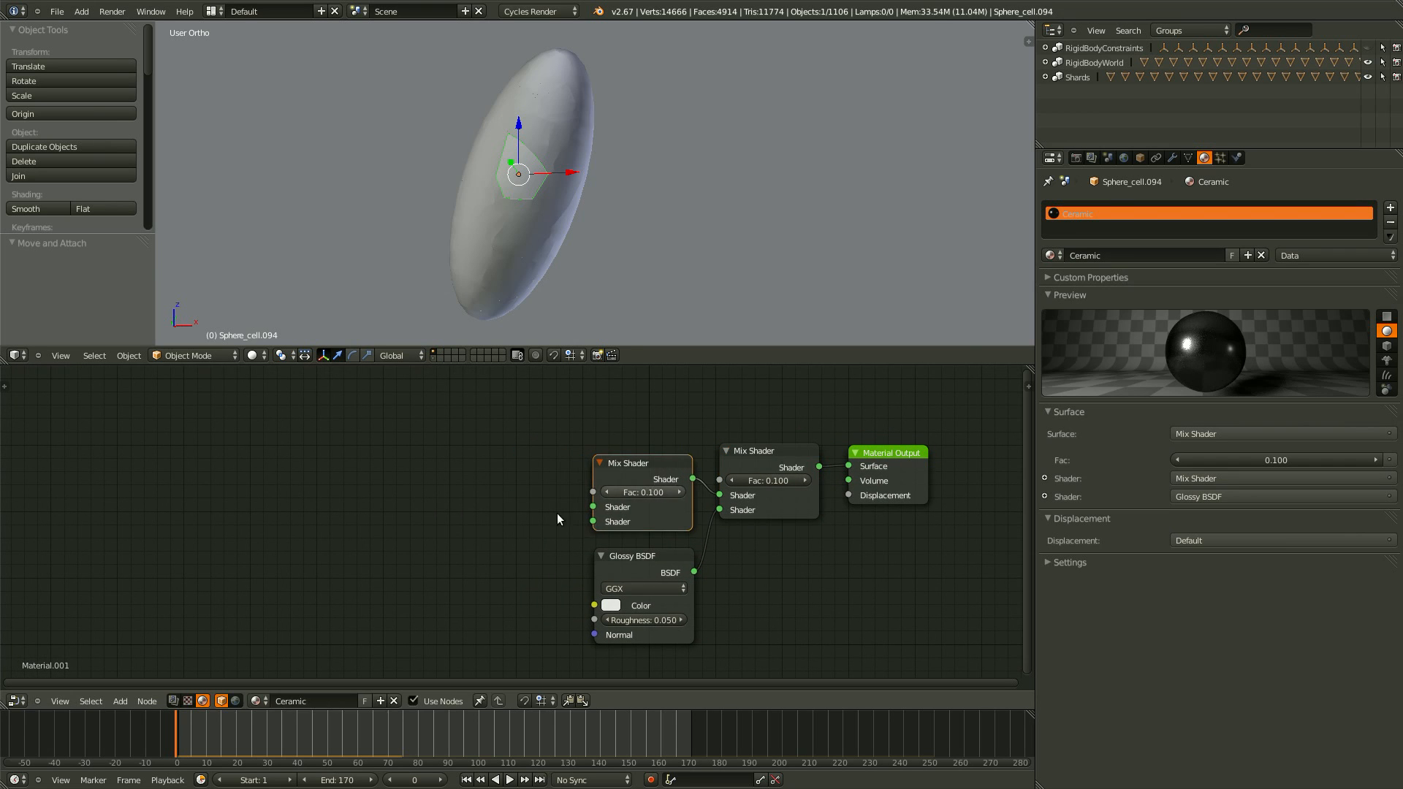
{"action": "key", "text": "ctrl+s"}
{"action": "mouse_move", "coordinate": [557, 513]}
{"action": "middle_mouse_down"}
{"action": "mouse_move", "coordinate": [640, 491]}
{"action": "mouse_move", "coordinate": [608, 476]}
{"action": "mouse_move", "coordinate": [523, 548]}
{"action": "mouse_move", "coordinate": [532, 521]}
{"action": "middle_mouse_up"}
{"action": "left_click", "coordinate": [641, 494]}
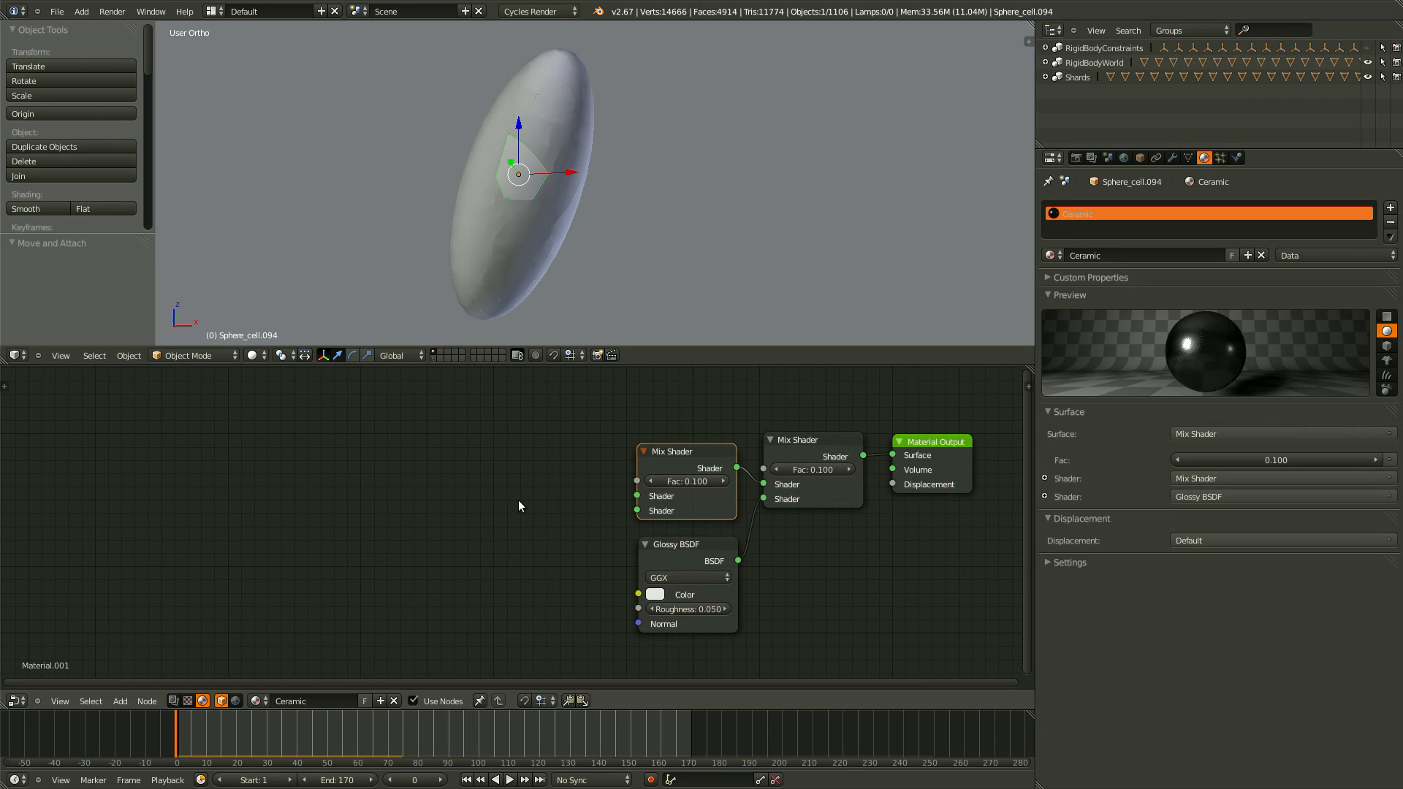
Add a Diffuse BSDF node and connect it to the first Shader input of the duplicated Mix Shader.
{"action": "key", "text": "a"}
{"action": "key", "text": "shift+a"}
{"action": "key", "text": "shift+a"}
{"action": "left_click", "coordinate": [476, 486]}
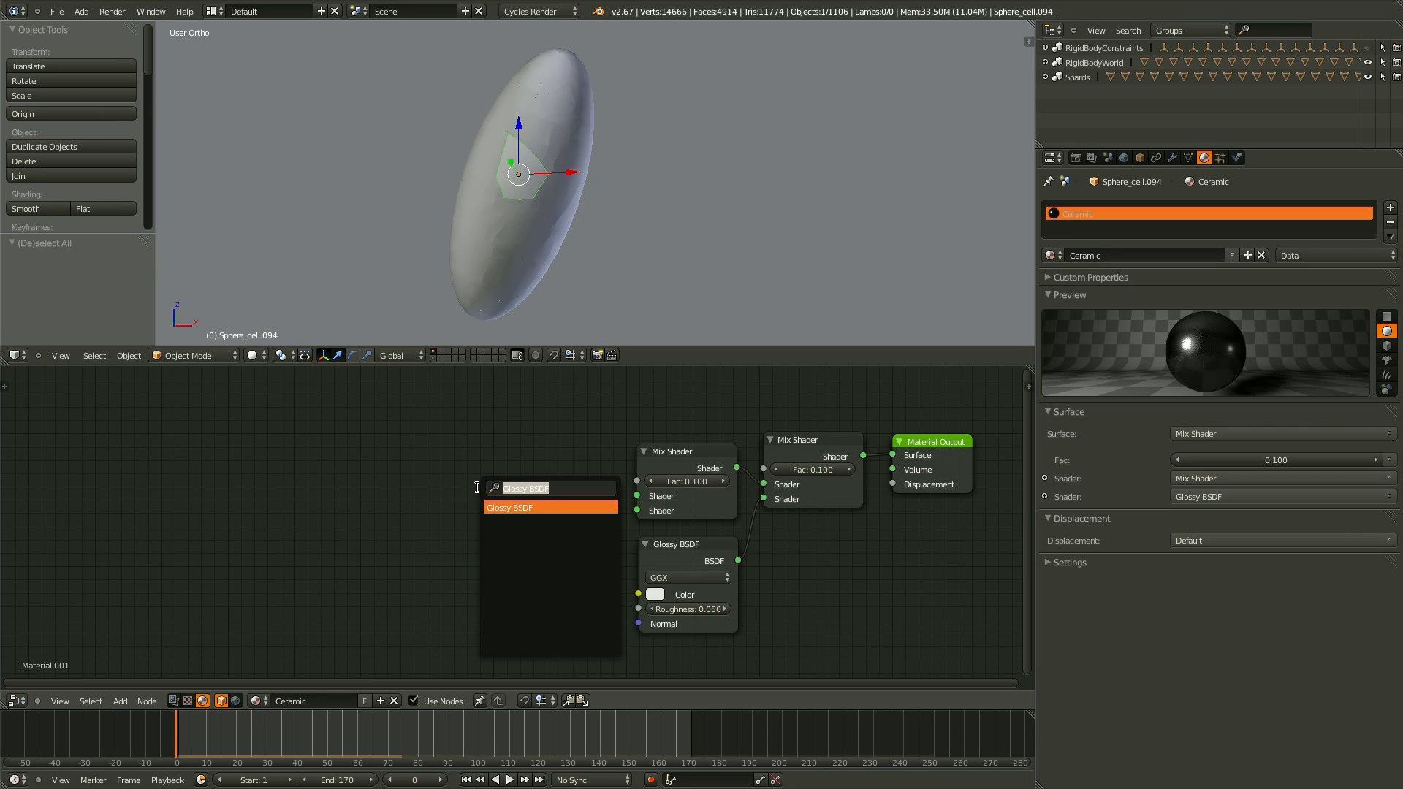
{"action": "type", "text": "Diff"}
{"action": "key", "text": "Return"}
{"action": "left_click", "coordinate": [484, 488]}
{"action": "left_click", "coordinate": [654, 454], "text": "shift"}
{"action": "key", "text": "f"}
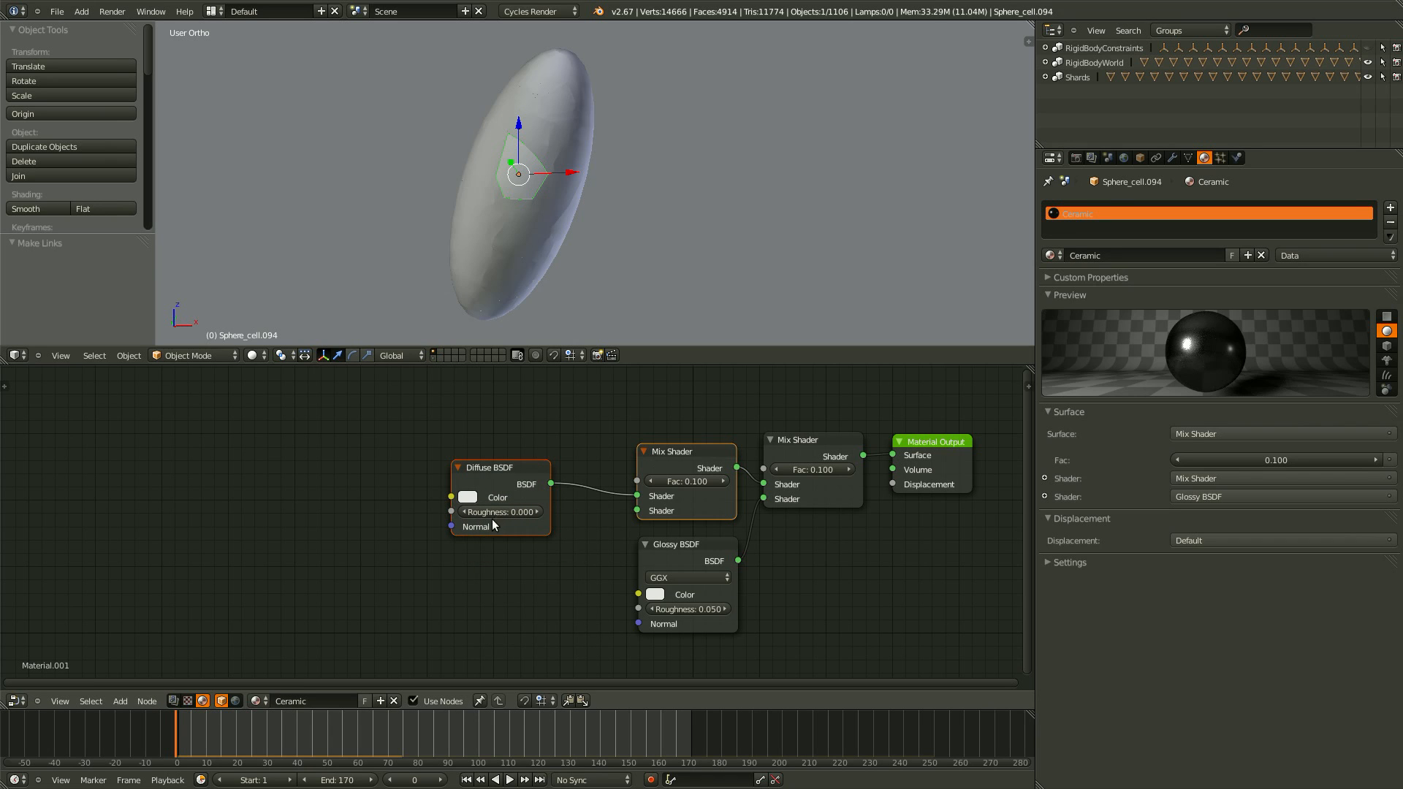
{"action": "left_click_drag", "start_coordinate": [506, 472], "coordinate": [485, 489]}
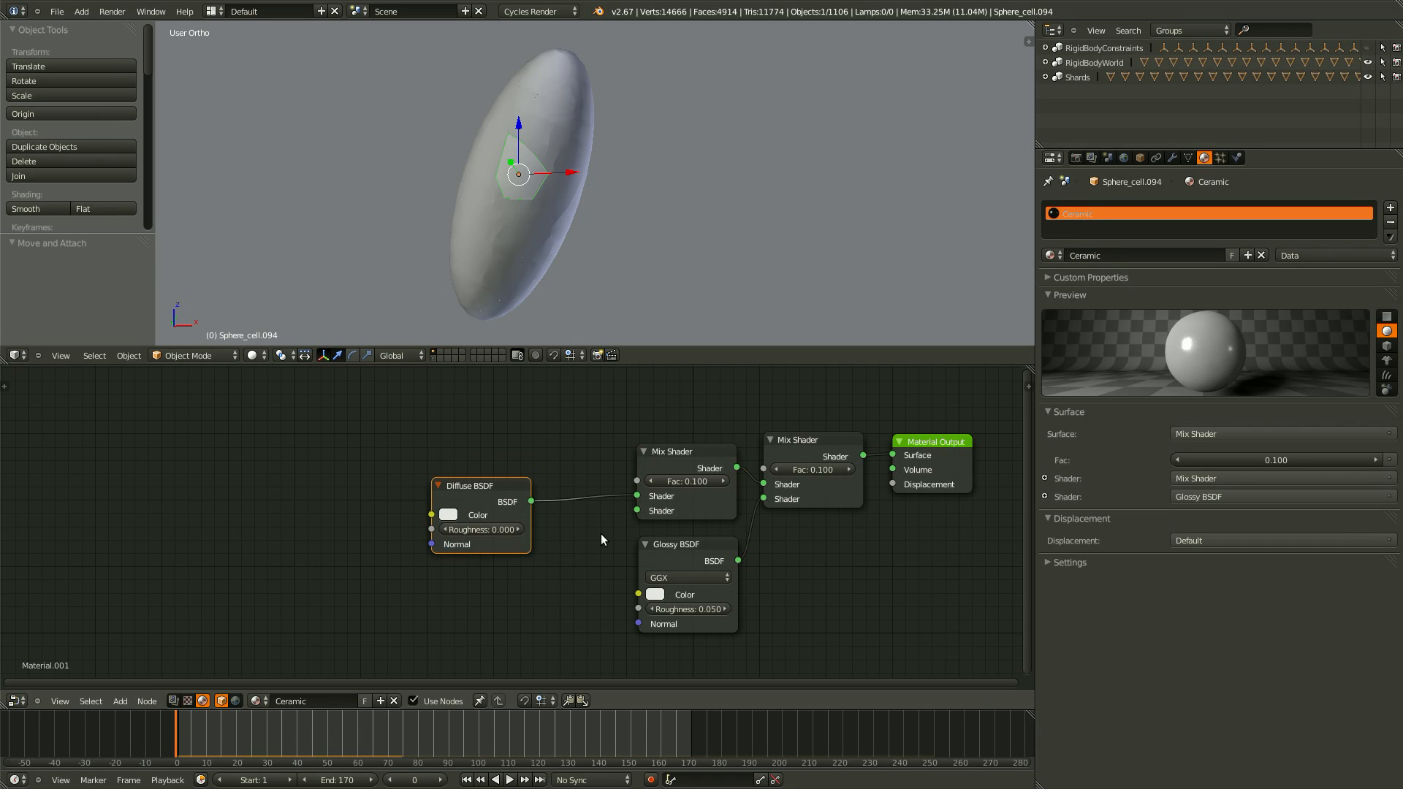
{"action": "middle_click_drag", "start_coordinate": [586, 549], "coordinate": [532, 557]}
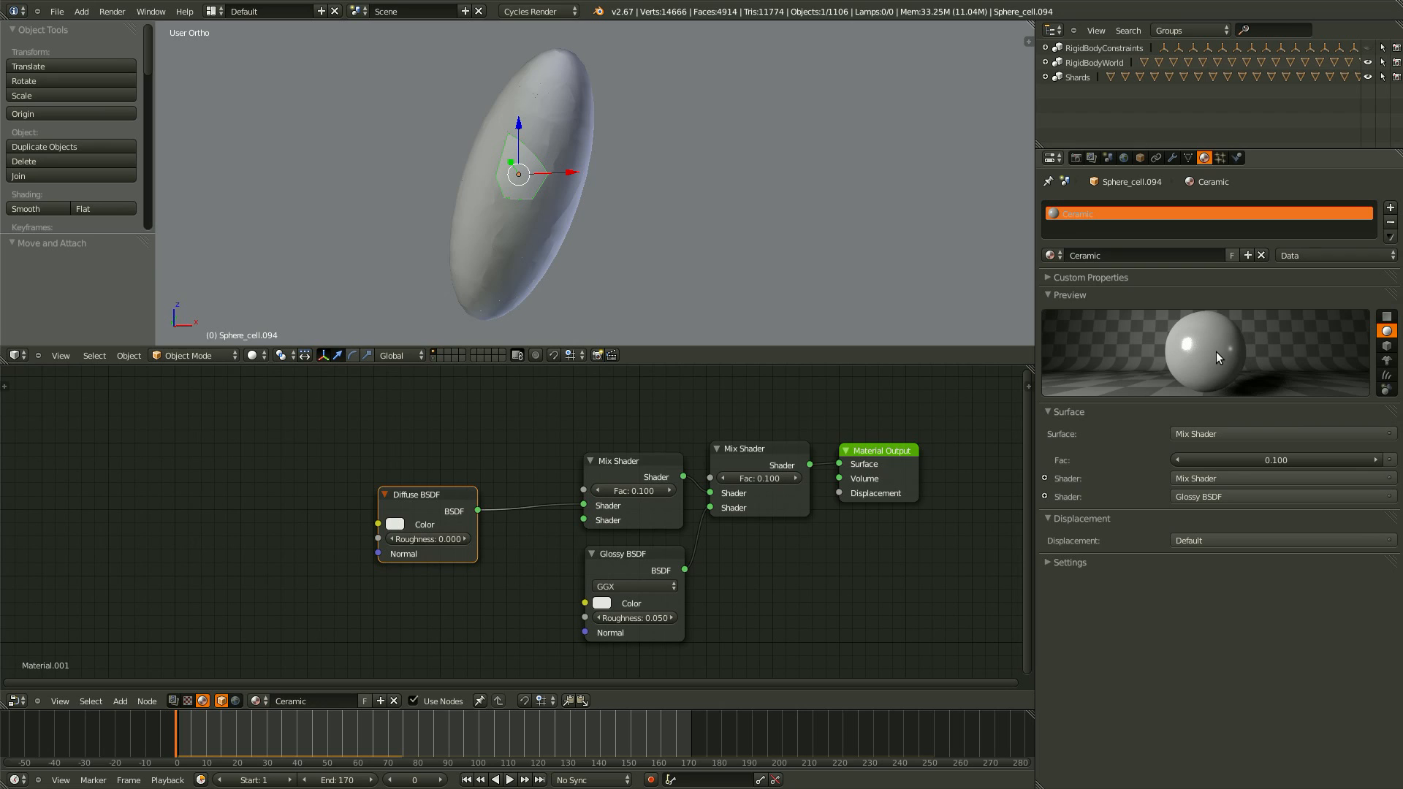
Add a Layer Weight node above the Diffuse BSDF, connect its Facing output to the duplicated Mix Shader's Fac, and save the file.
{"action": "middle_click_drag", "start_coordinate": [502, 471], "coordinate": [502, 479]}
{"action": "key", "text": "a"}
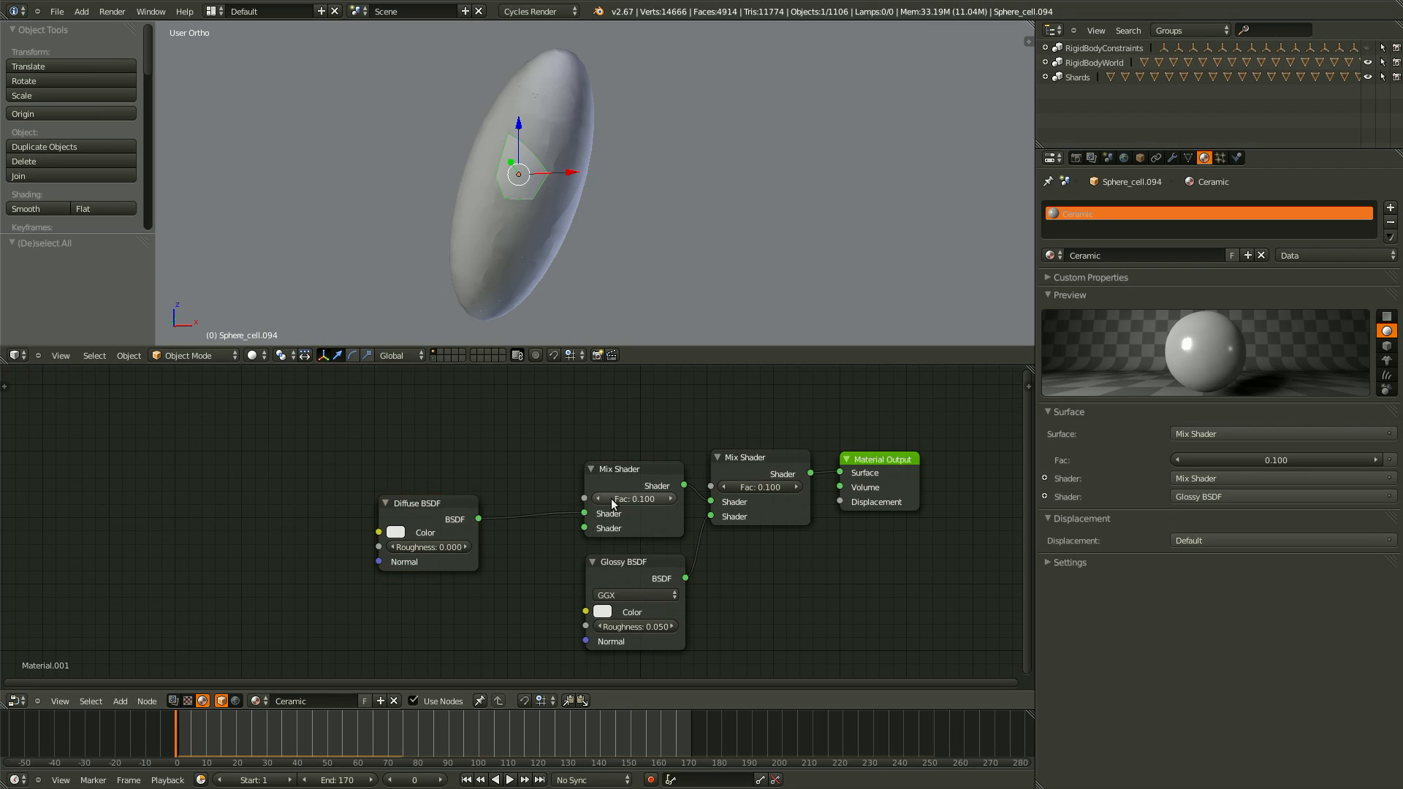
{"action": "key", "text": "shift+a"}
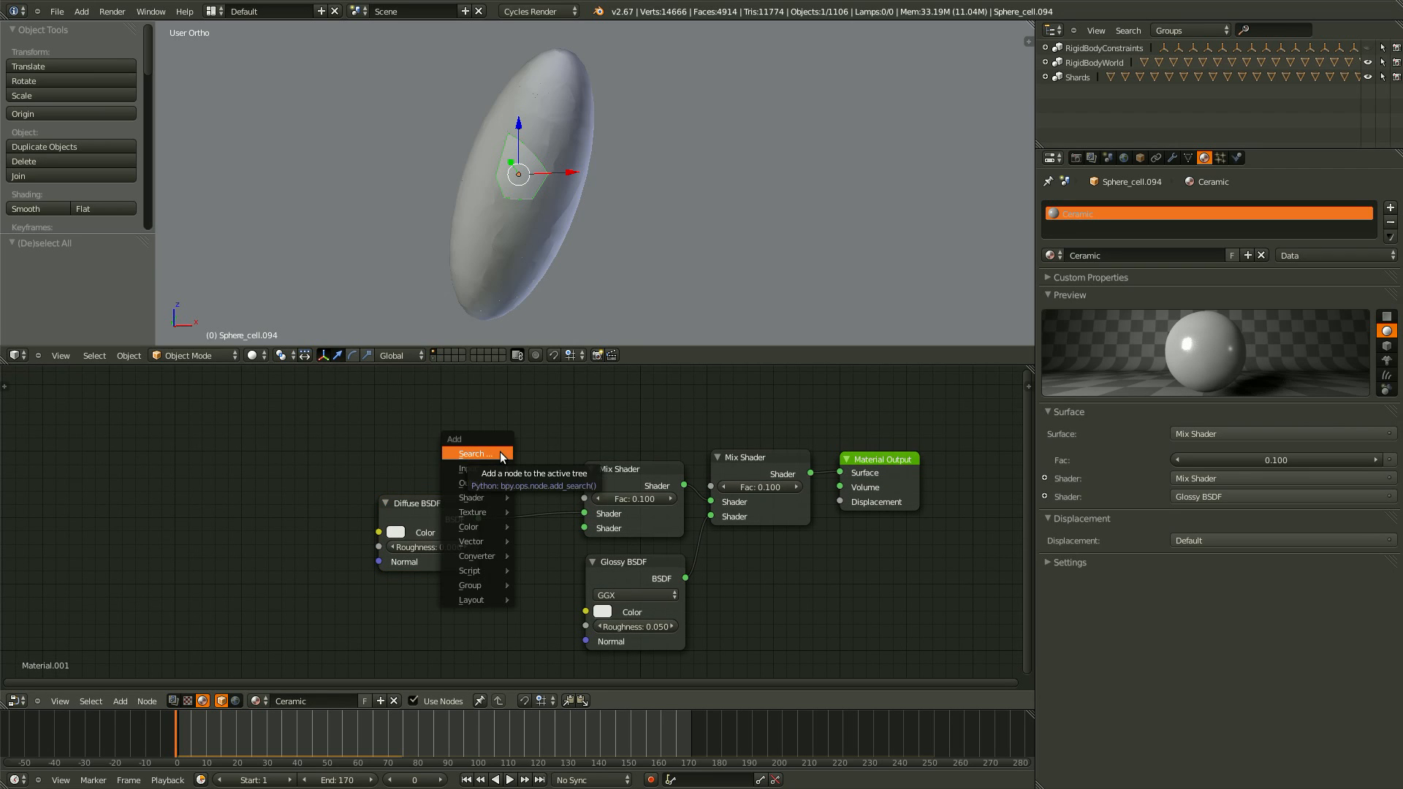
{"action": "left_click", "coordinate": [501, 455]}
{"action": "type", "text": "layer"}
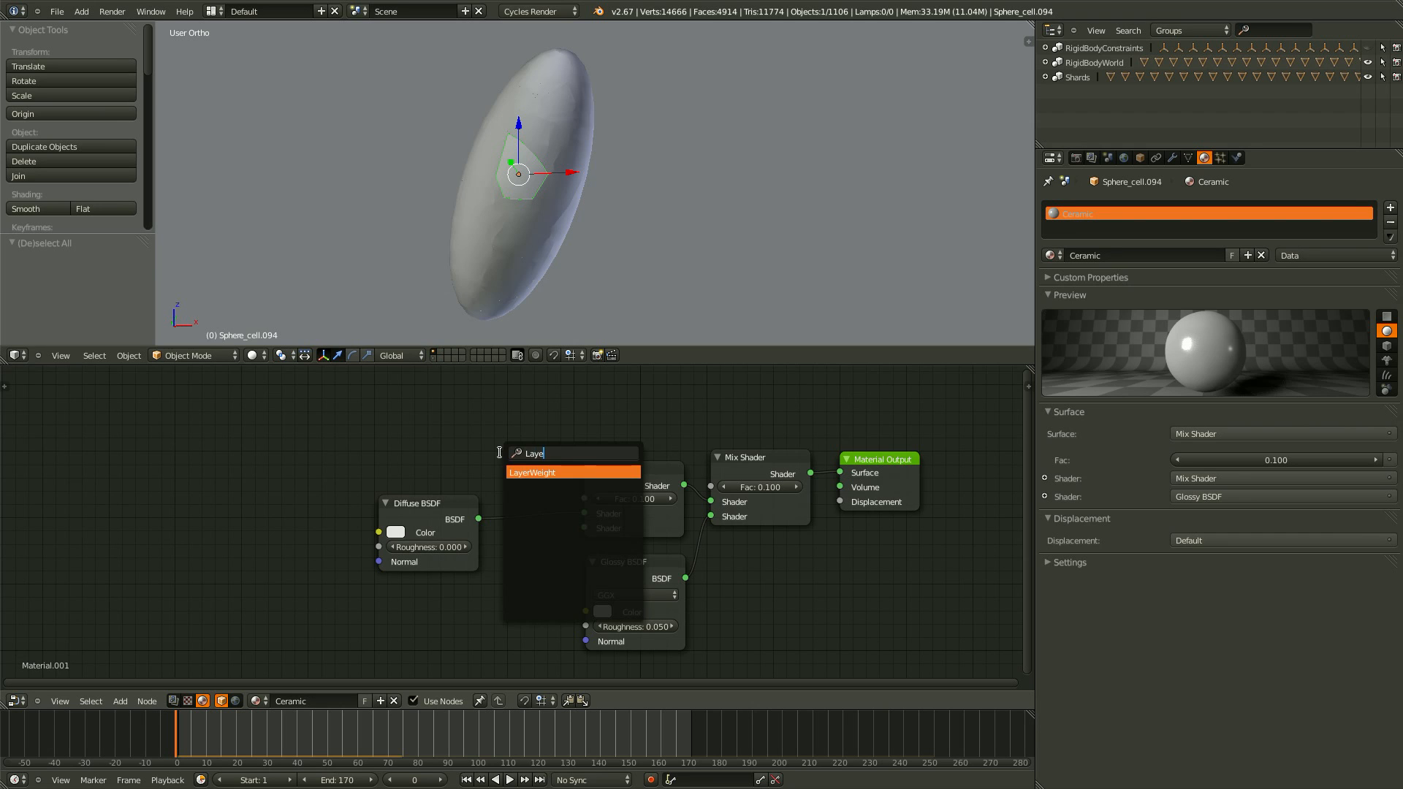
{"action": "key", "text": "Return"}
{"action": "left_click_drag", "start_coordinate": [557, 478], "coordinate": [584, 499]}
{"action": "left_click", "coordinate": [612, 467], "text": "shift"}
{"action": "key", "text": "ctrl+s"}
{"action": "middle_click_drag", "start_coordinate": [519, 609], "coordinate": [607, 583]}
{"action": "left_click", "coordinate": [646, 542]}
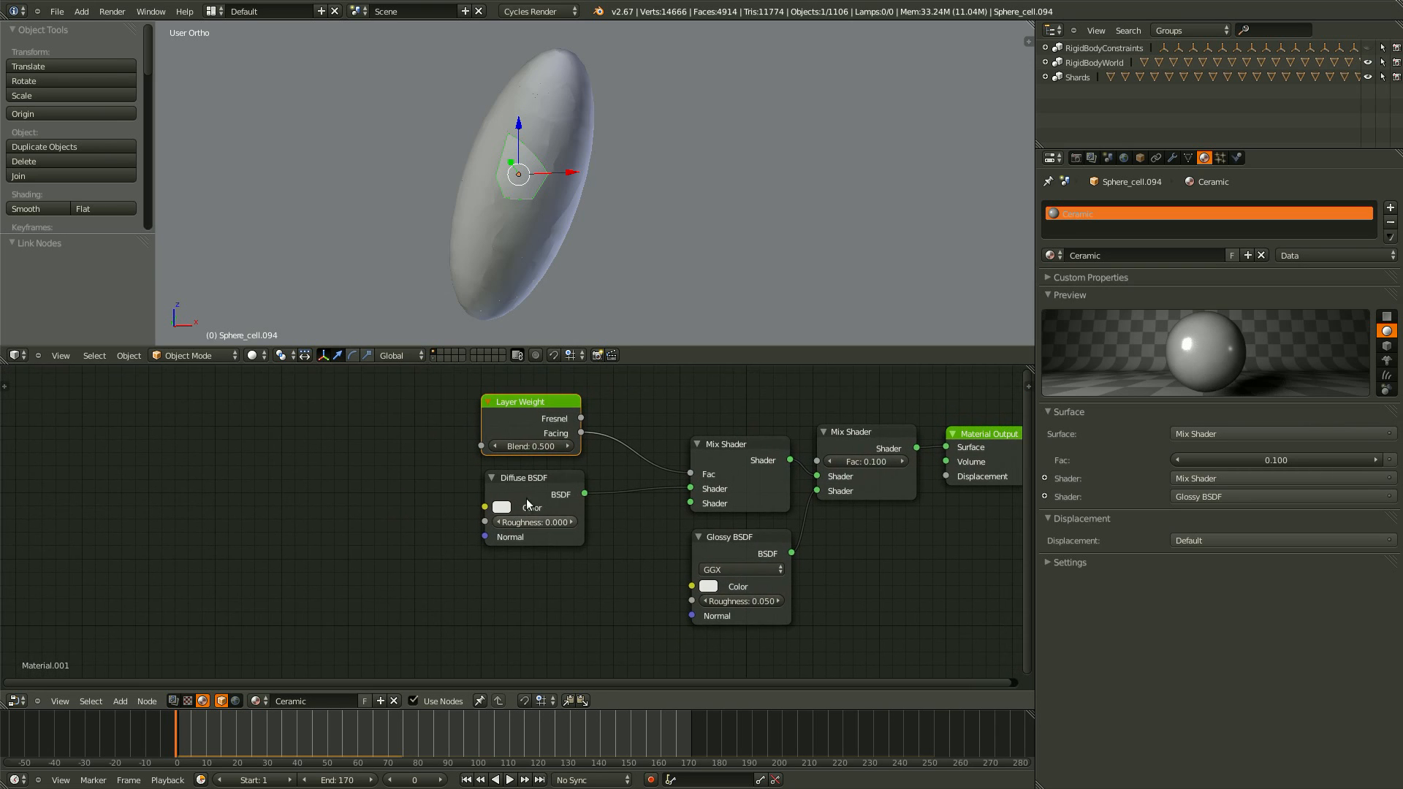
Set the Layer Weight node's Blend to 0.900.
{"action": "left_click", "coordinate": [533, 479]}
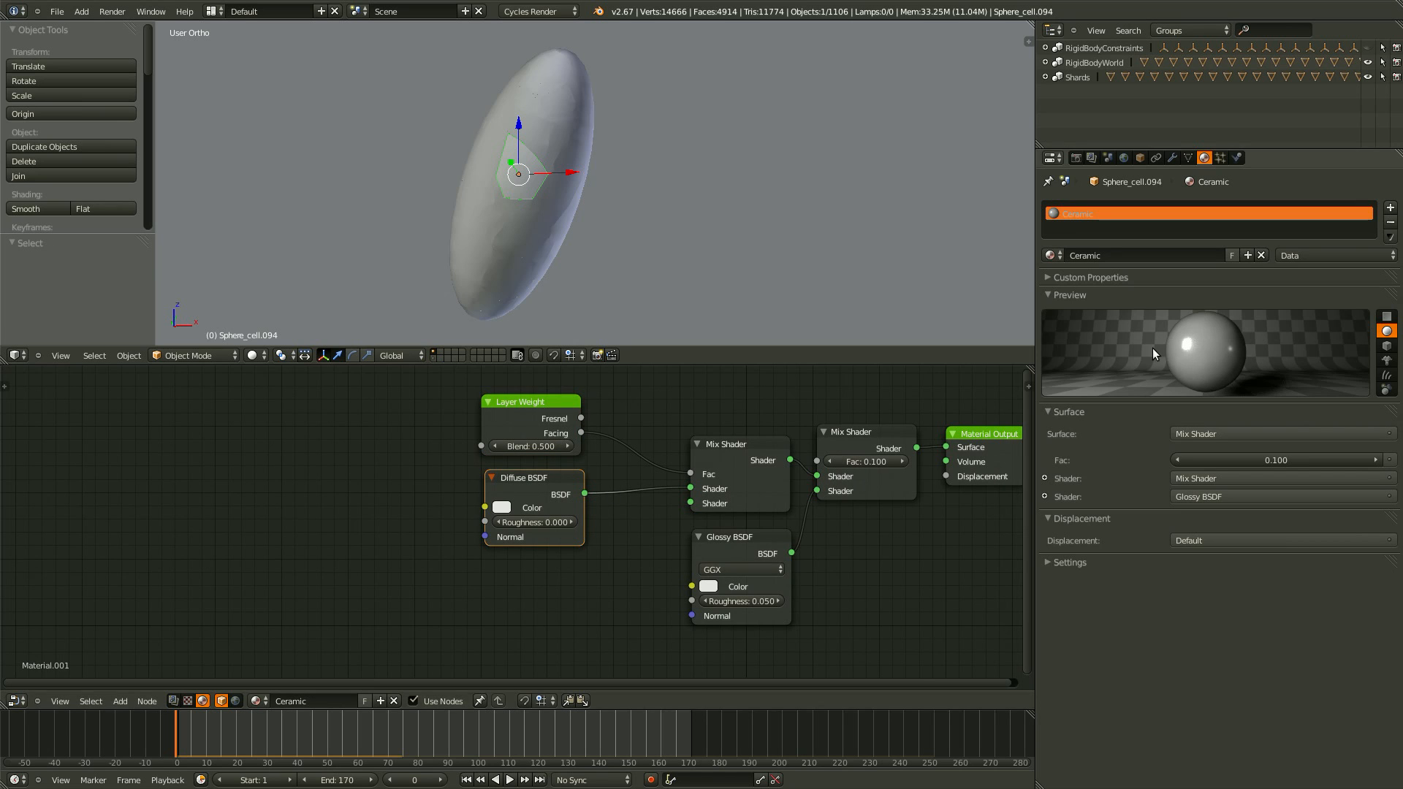
{"action": "left_click", "coordinate": [501, 507]}
{"action": "scroll", "coordinate": [507, 554], "scroll_direction": "up", "scroll_amount": 2}
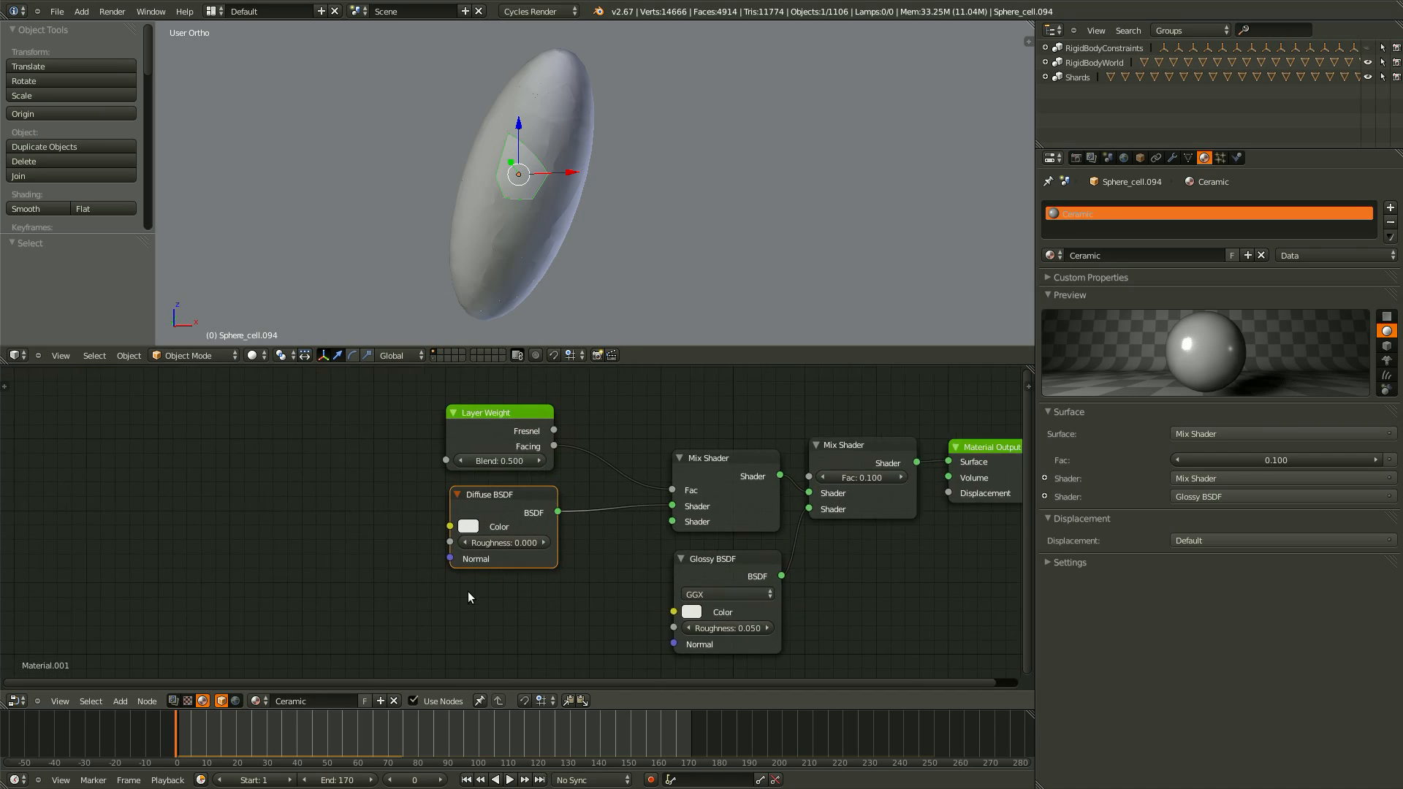
{"action": "mouse_move", "coordinate": [502, 454]}
{"action": "left_mouse_down"}
{"action": "mouse_move", "coordinate": [468, 456]}
{"action": "mouse_move", "coordinate": [502, 453]}
{"action": "left_mouse_up"}
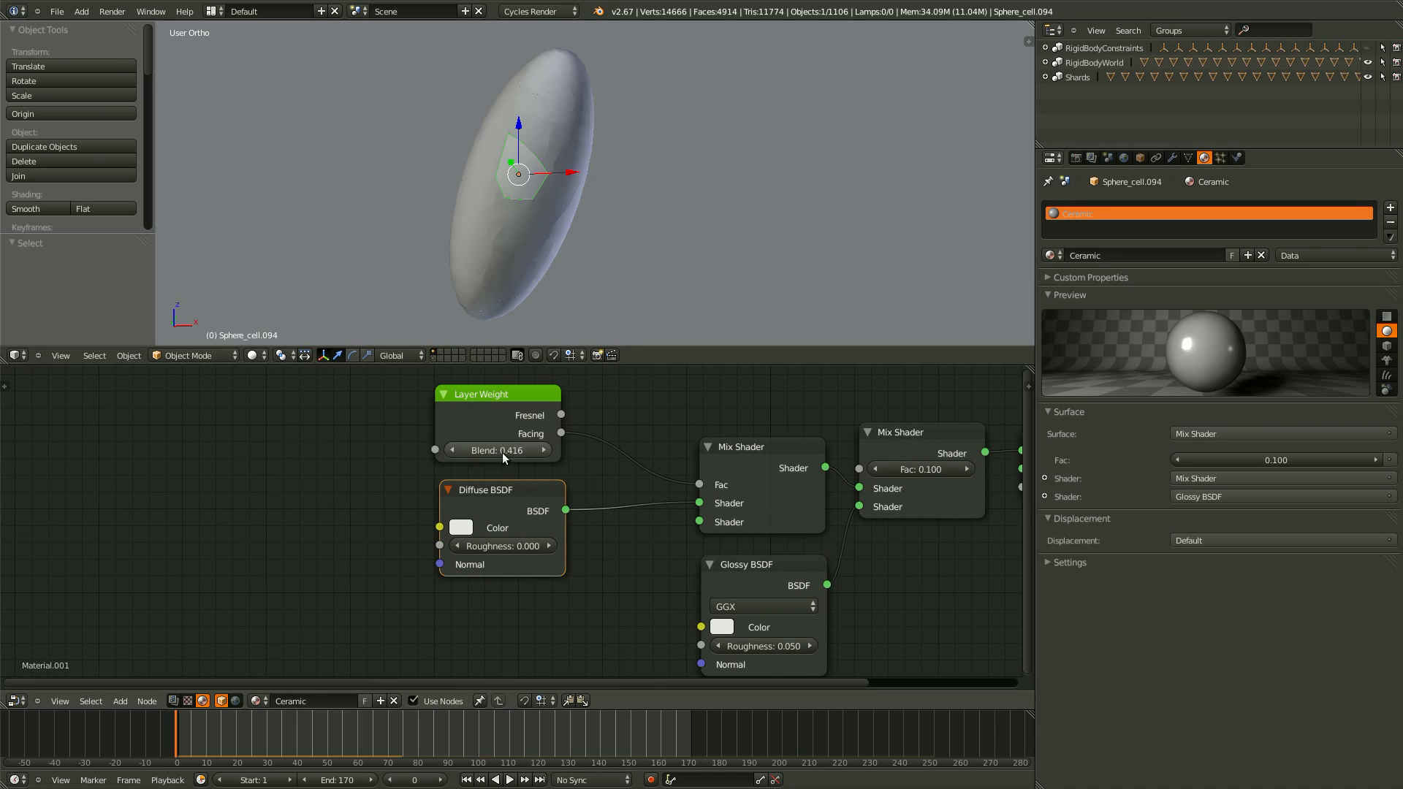
{"action": "left_click", "coordinate": [507, 453]}
{"action": "type", "text": "0.9"}
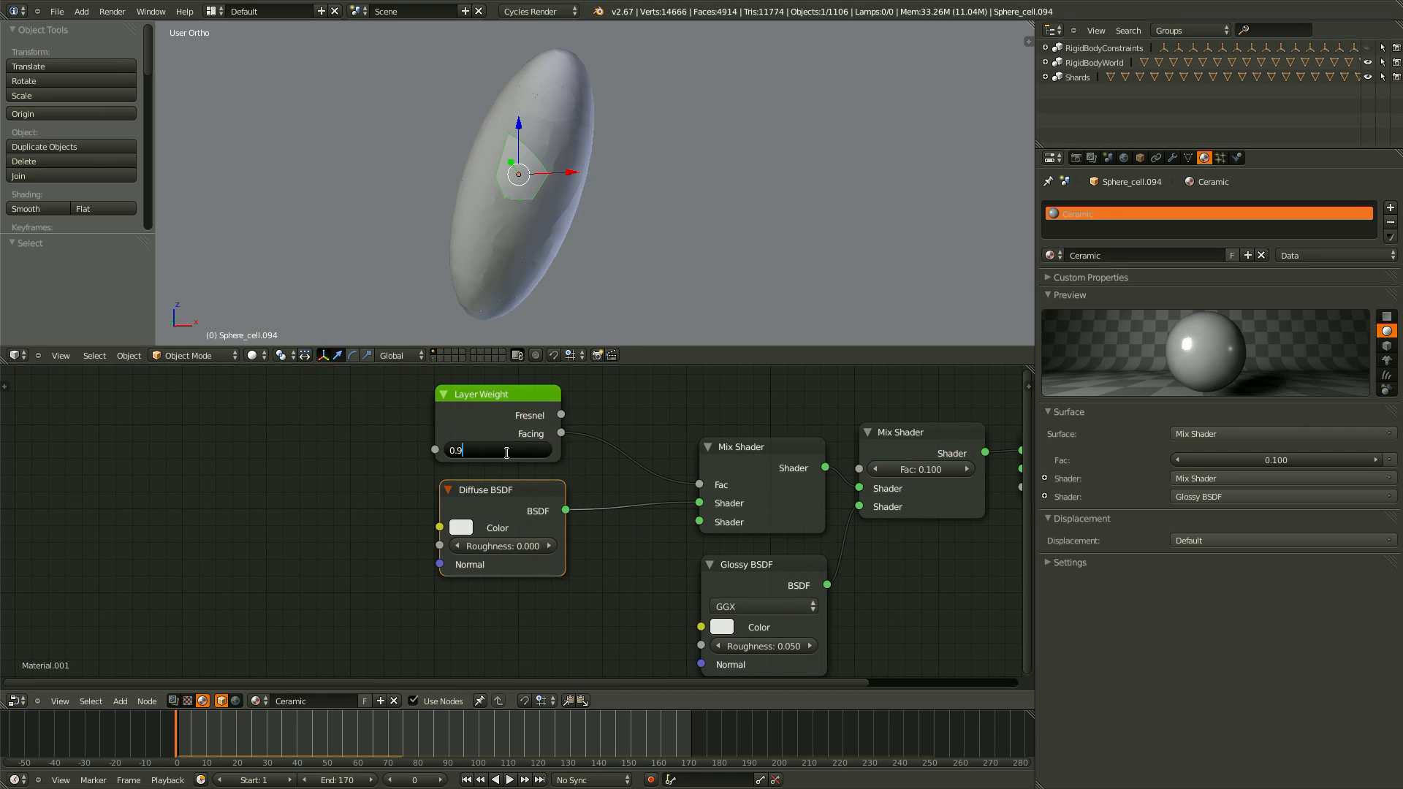
{"action": "key", "text": "Return"}
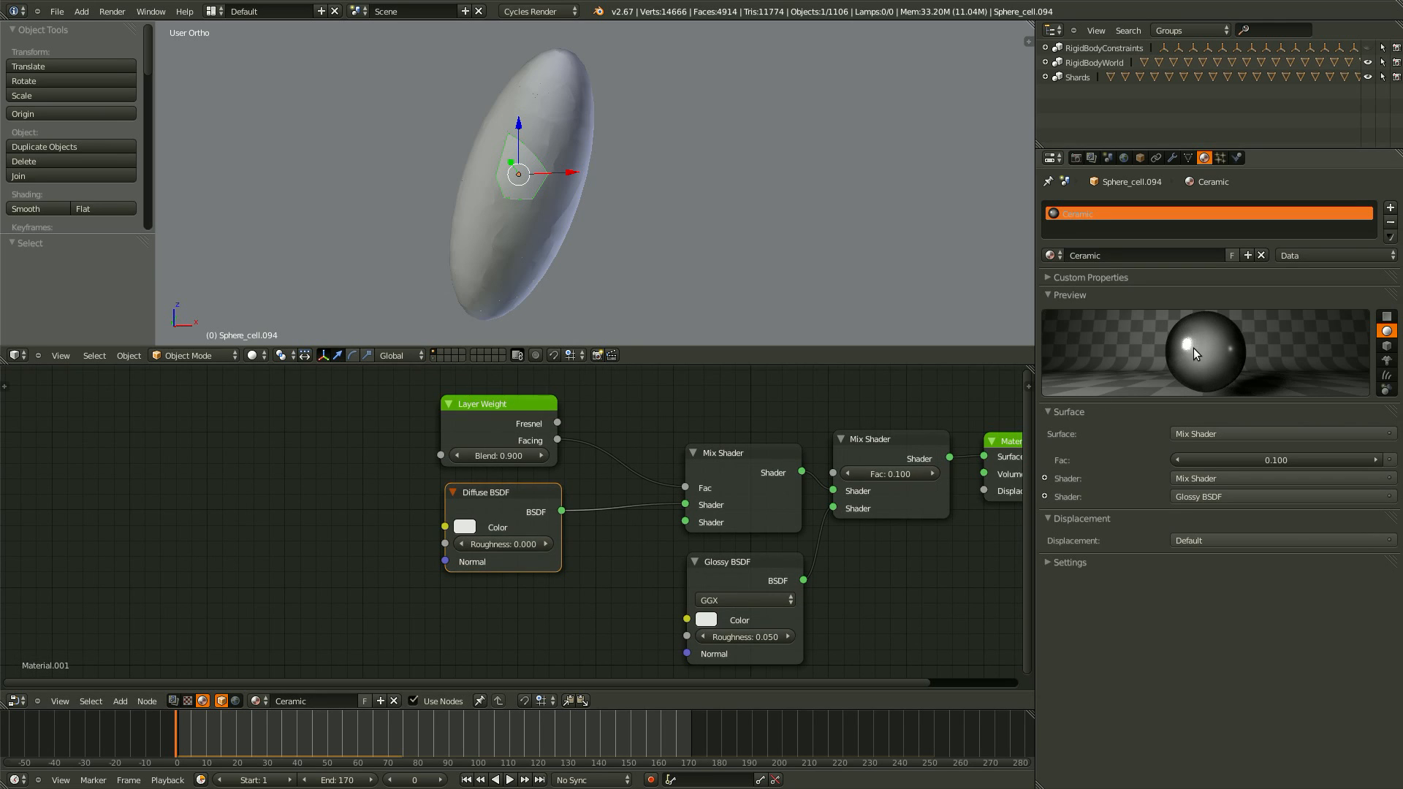
Change the Diffuse BSDF's color to a pale blue with R 0.691, G 0.776 and B 0.800.
{"action": "left_click", "coordinate": [464, 526]}
{"action": "left_click", "coordinate": [522, 352]}
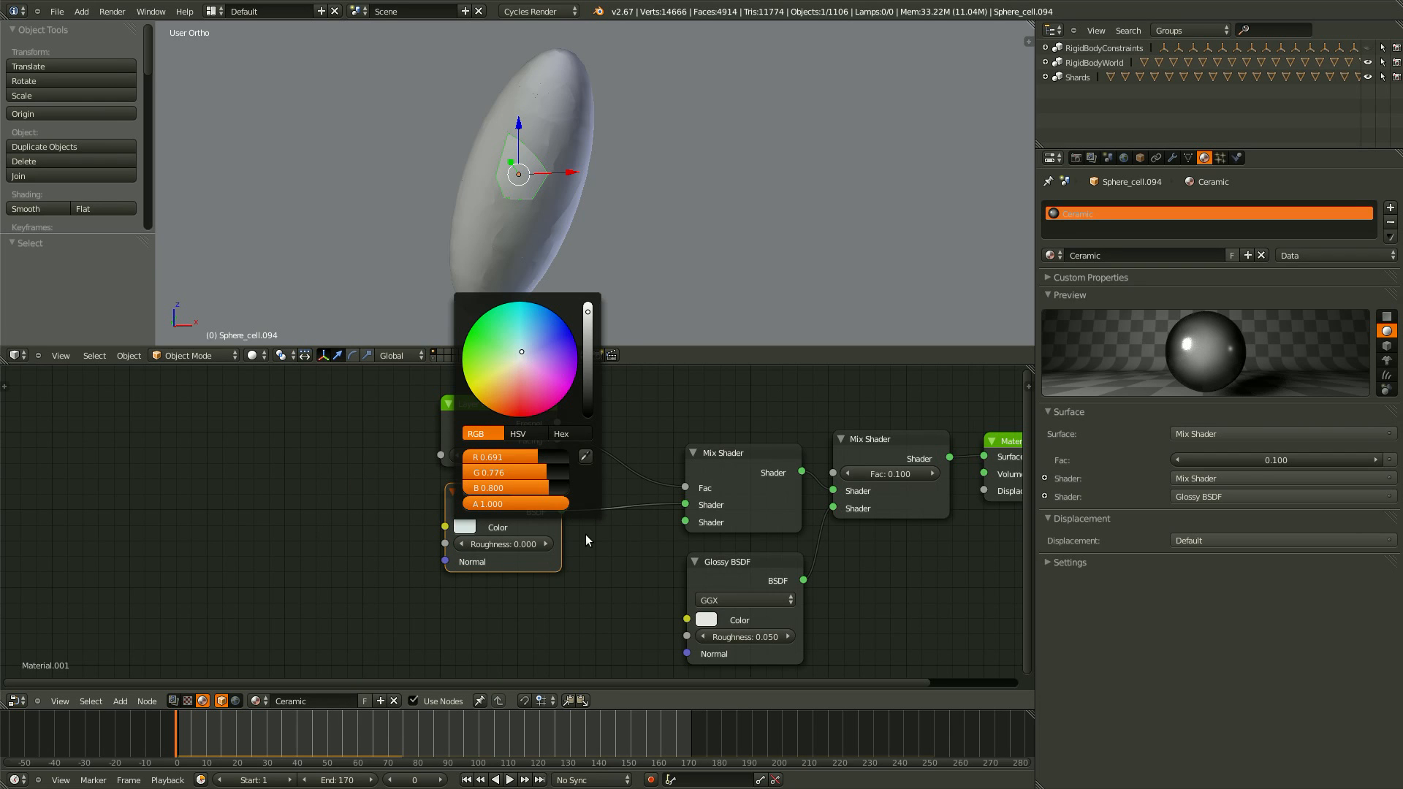
{"action": "scroll", "coordinate": [595, 577], "scroll_direction": "down", "scroll_amount": 3}
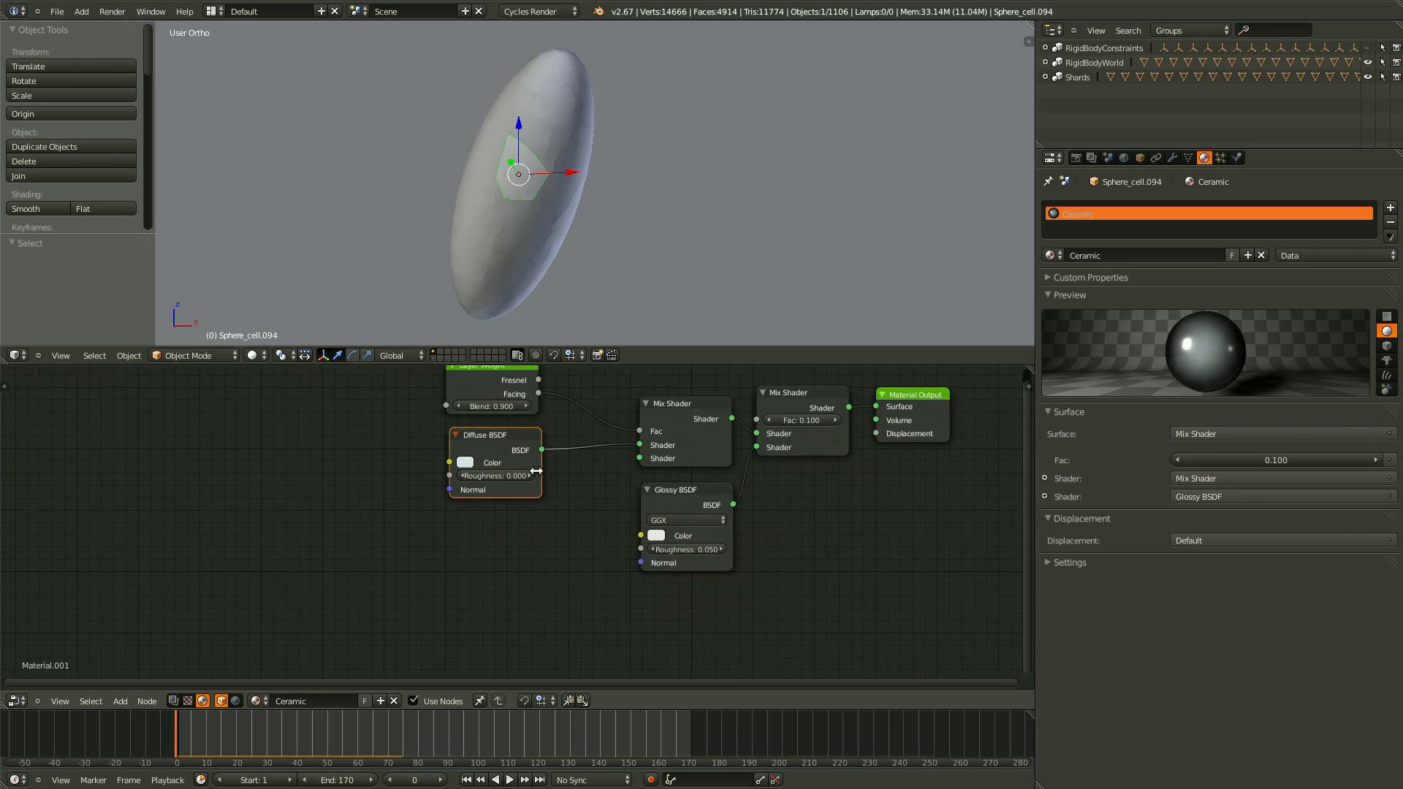
Place another Mix Shader copy below the Diffuse BSDF and connect it to the second Shader input of the Layer Weight-driven Mix Shader.
{"action": "middle_click_drag", "start_coordinate": [537, 471], "coordinate": [543, 483]}
{"action": "scroll", "coordinate": [662, 427], "scroll_direction": "down", "scroll_amount": 1}
{"action": "key", "text": "shift+d"}
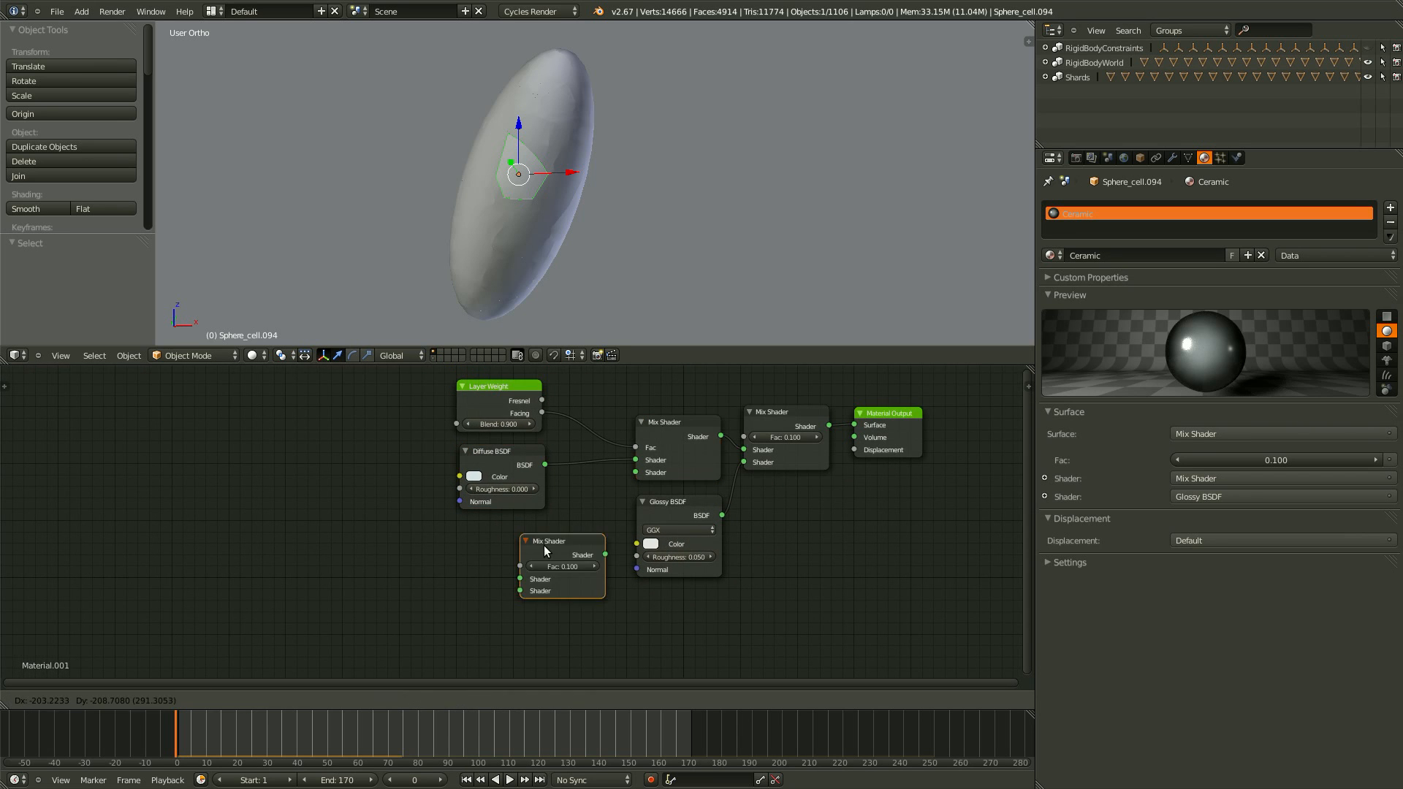
{"action": "left_click", "coordinate": [475, 537]}
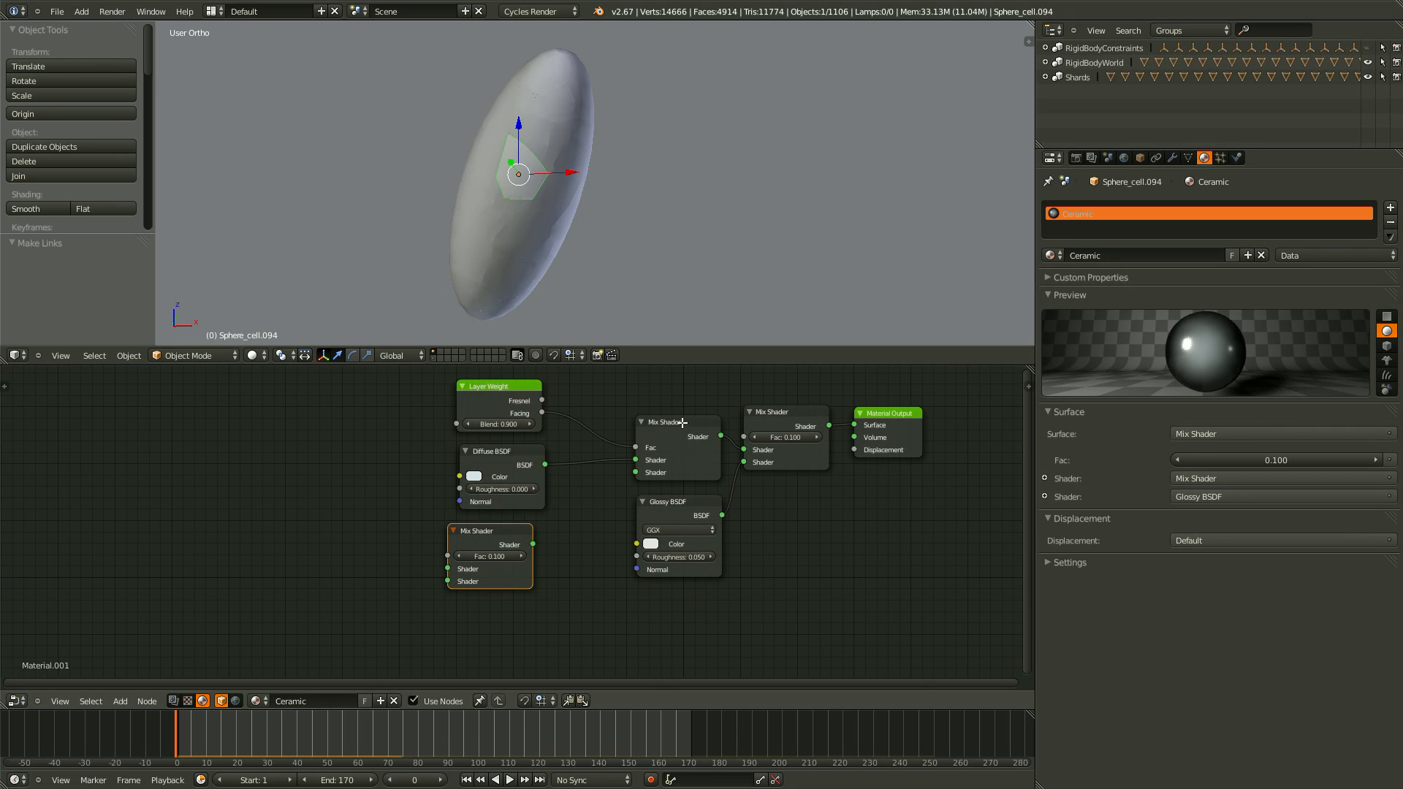
{"action": "left_click", "coordinate": [681, 422], "text": "shift"}
{"action": "key", "text": "f"}
{"action": "scroll", "coordinate": [622, 567], "scroll_direction": "up", "scroll_amount": 1}
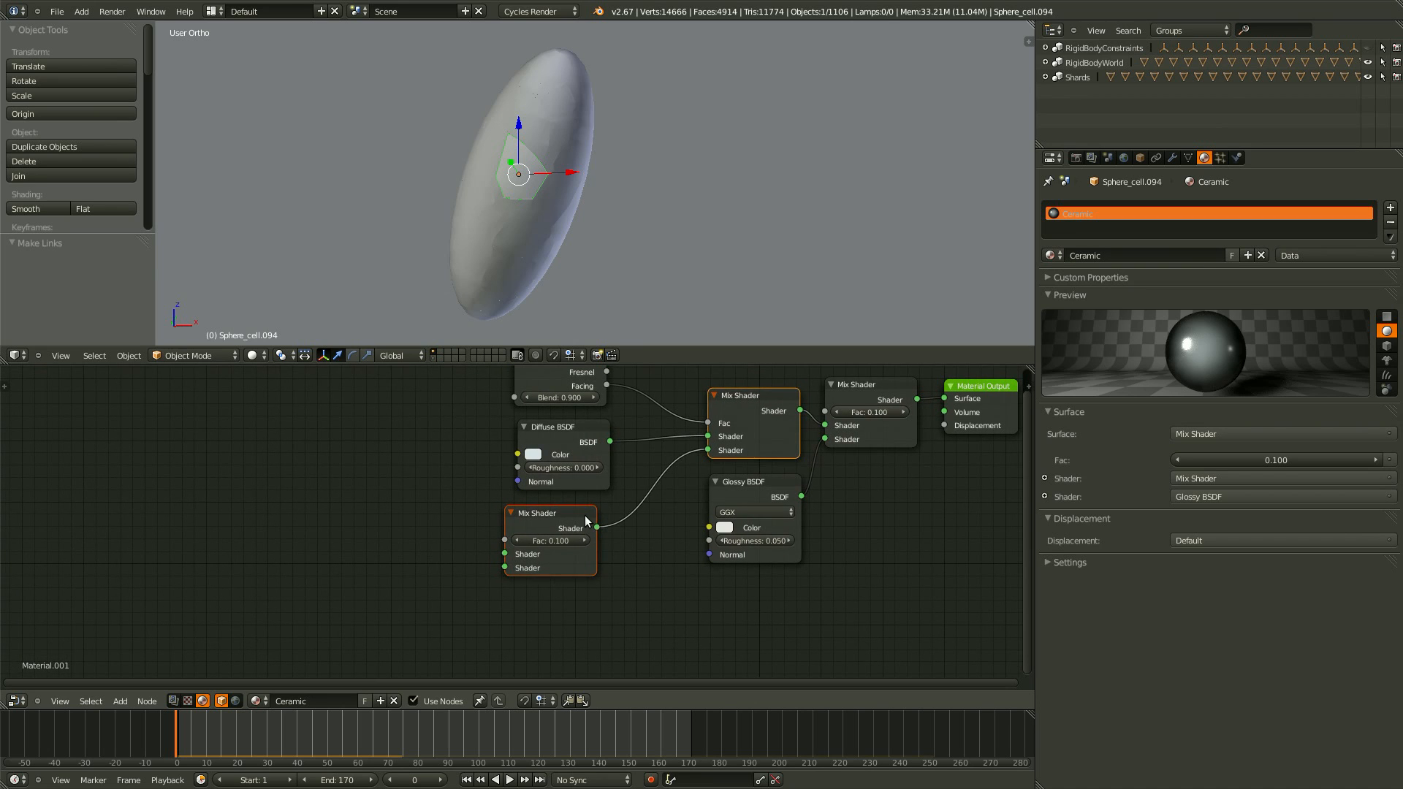
{"action": "left_click_drag", "start_coordinate": [586, 520], "coordinate": [596, 515]}
Duplicate the Diffuse BSDF twice and stack the two copies in front of the lower Mix Shader.
{"action": "left_click", "coordinate": [576, 424]}
{"action": "key", "text": "shift+d"}
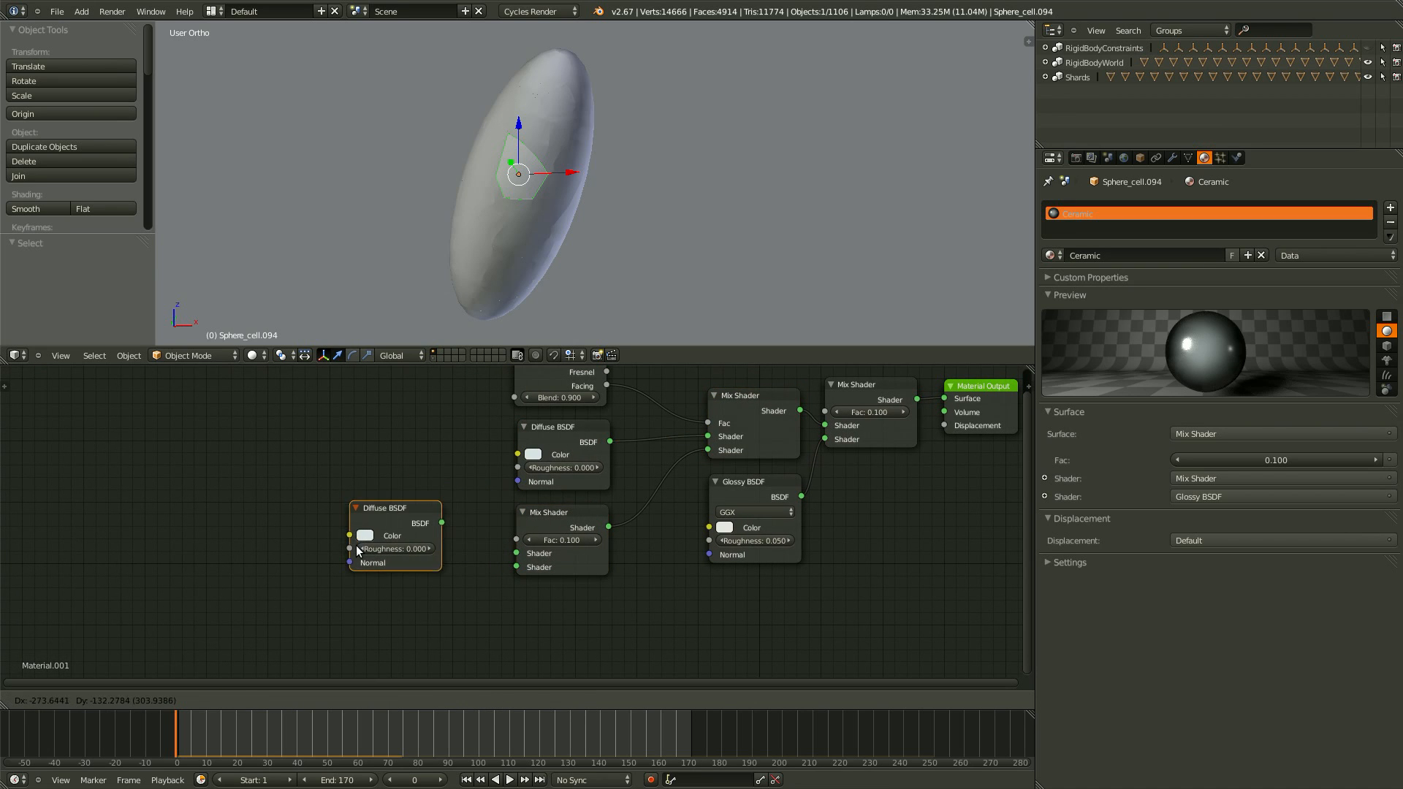
{"action": "left_click", "coordinate": [358, 549]}
{"action": "key", "text": "shift+d"}
{"action": "left_click", "coordinate": [486, 569]}
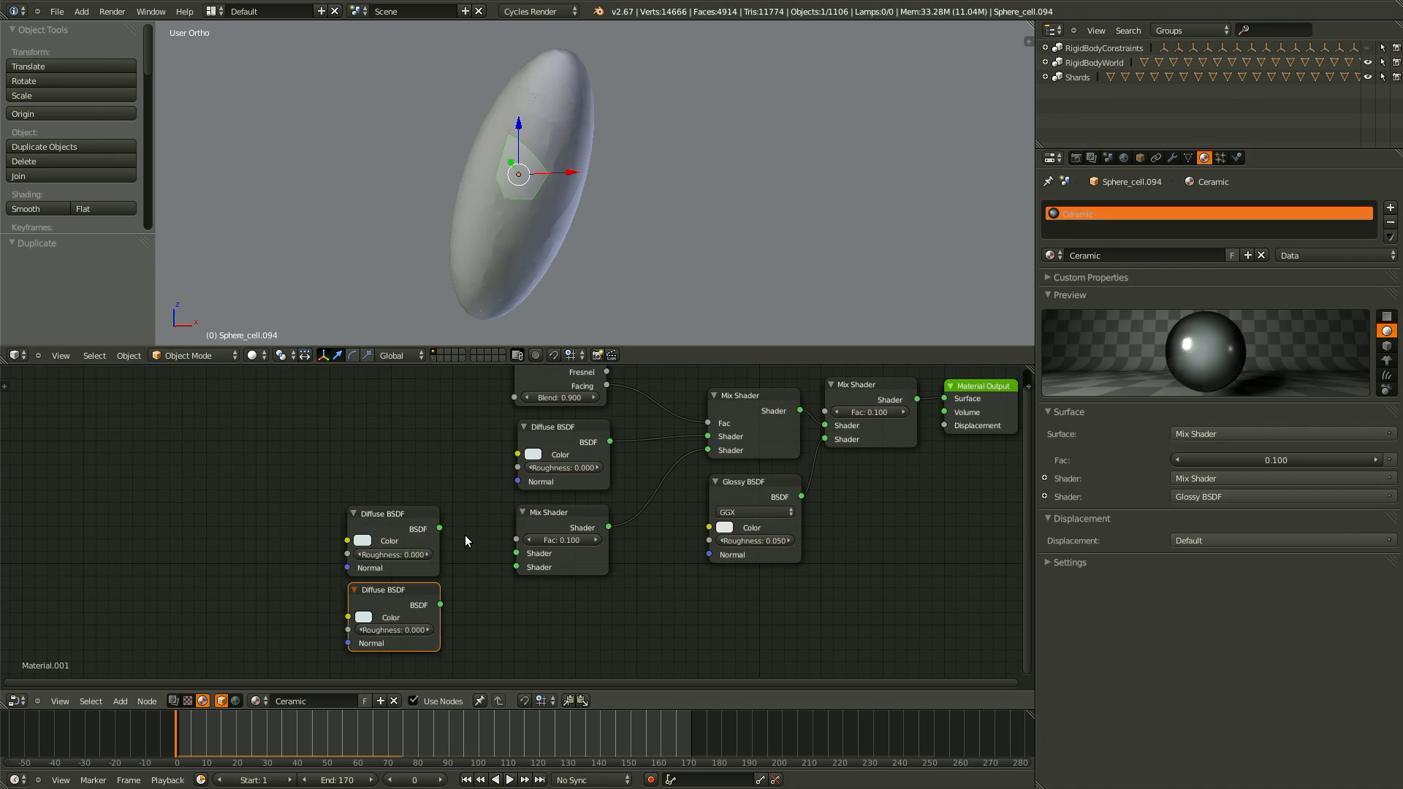
Connect the upper Diffuse BSDF copy to the lower Mix Shader's first Shader input and the lower copy to its second.
{"action": "key", "text": "b"}
{"action": "left_click_drag", "start_coordinate": [484, 500], "coordinate": [345, 579]}
{"action": "left_click", "coordinate": [569, 518], "text": "shift"}
{"action": "key", "text": "f"}
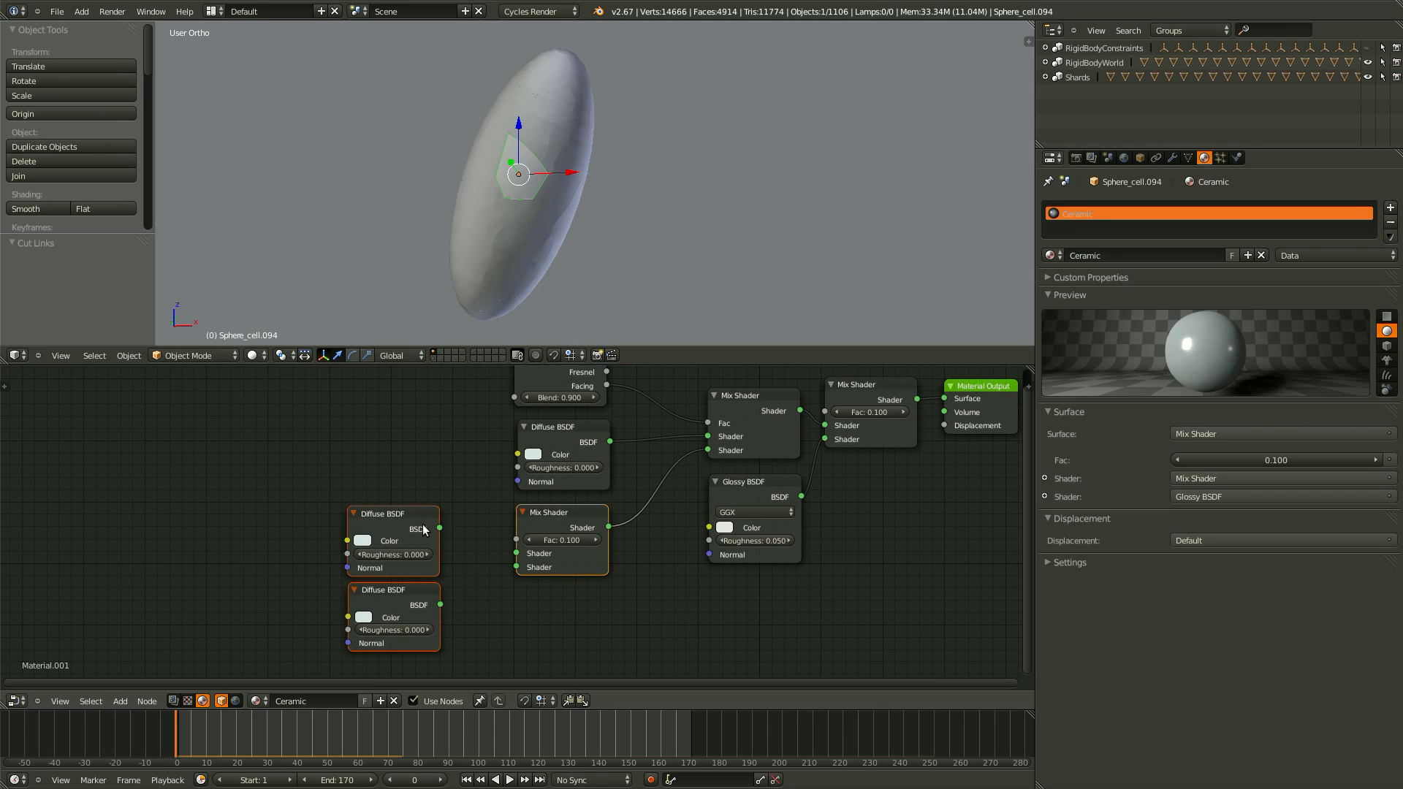
{"action": "left_click_drag", "start_coordinate": [516, 553], "coordinate": [439, 528]}
{"action": "left_click", "coordinate": [417, 595], "text": "shift"}
{"action": "left_click", "coordinate": [416, 599]}
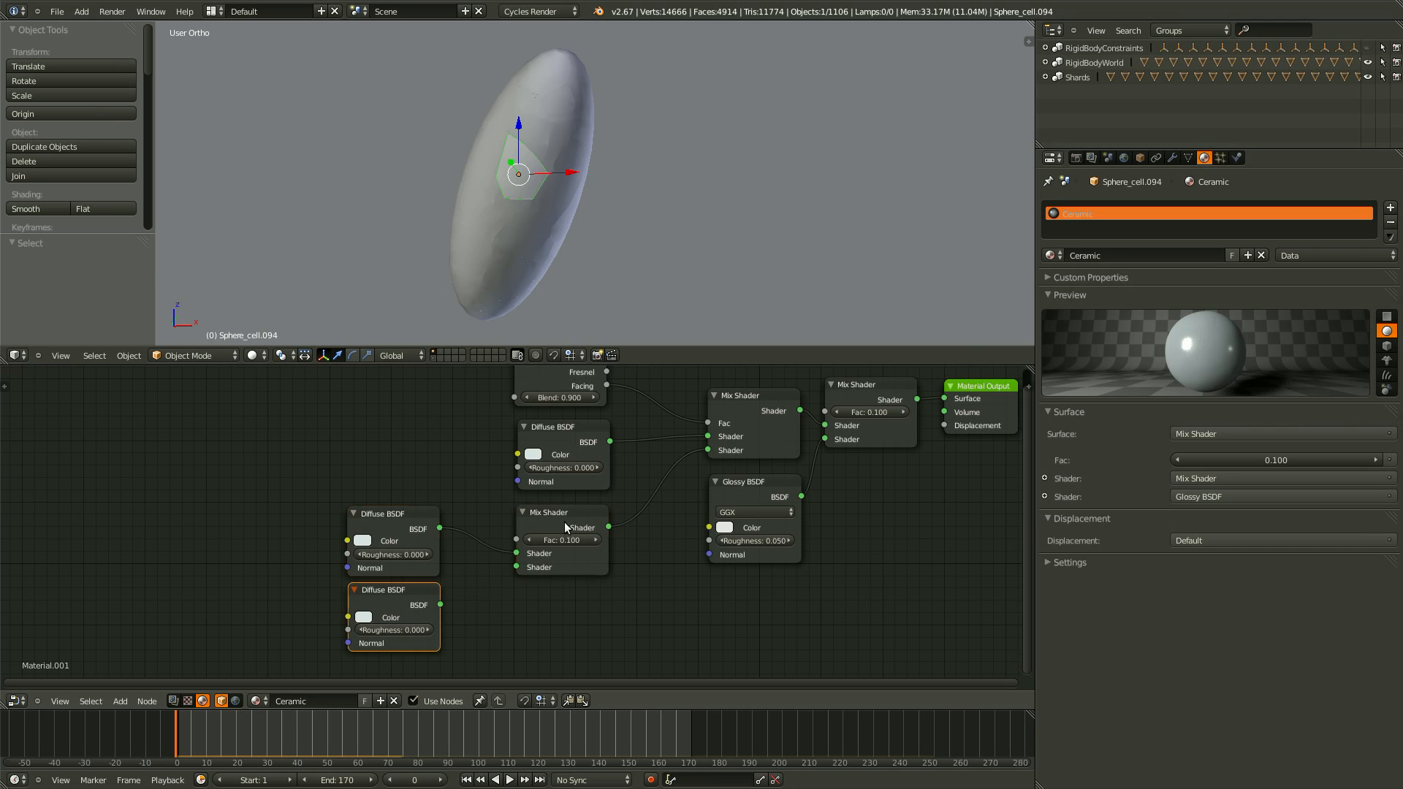
{"action": "left_click", "coordinate": [565, 522], "text": "shift"}
{"action": "key", "text": "f"}
Move the two Diffuse BSDF copies down together to leave space above them, and deselect all nodes.
{"action": "scroll", "coordinate": [492, 498], "scroll_direction": "down", "scroll_amount": 1}
{"action": "key", "text": "b"}
{"action": "left_click_drag", "start_coordinate": [493, 498], "coordinate": [418, 603]}
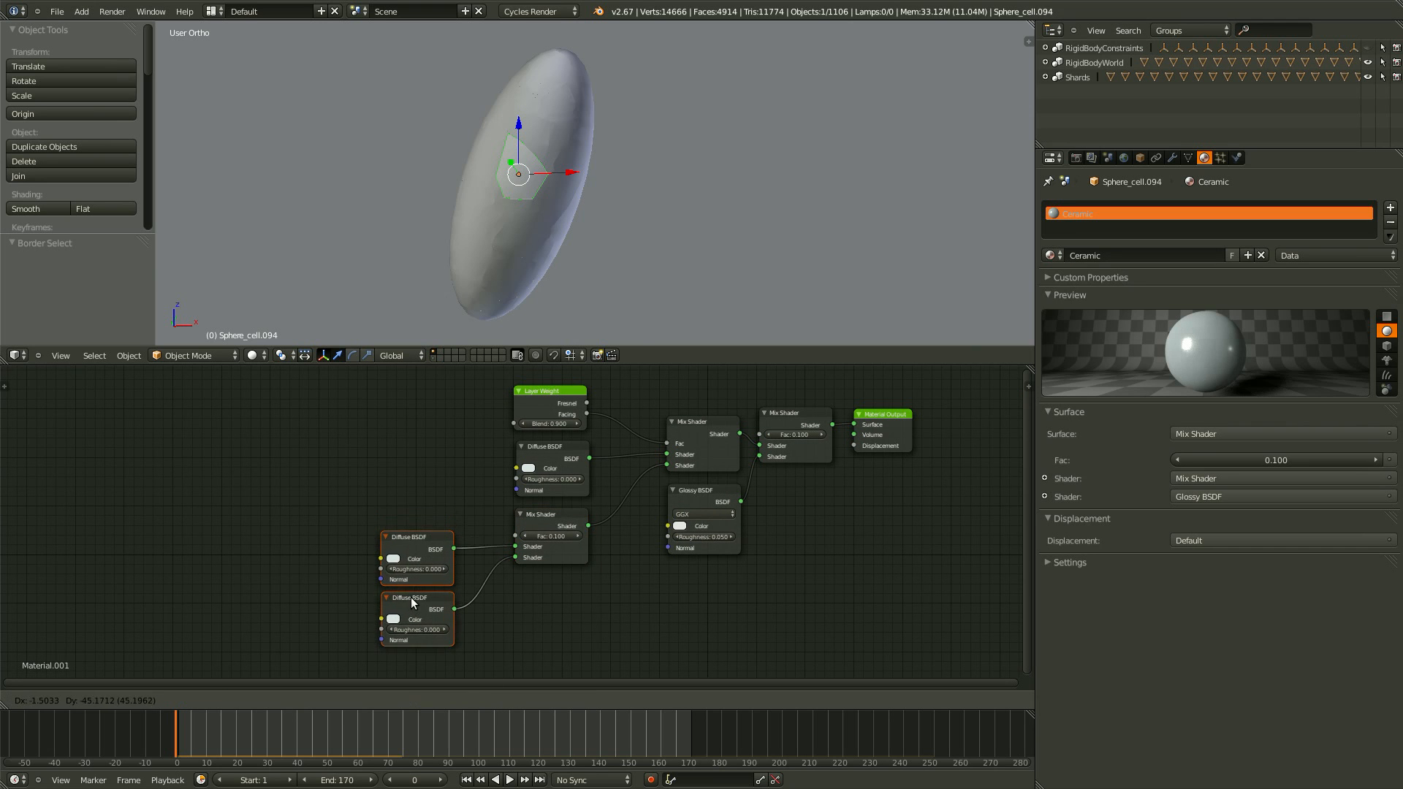
{"action": "scroll", "coordinate": [377, 491], "scroll_direction": "up", "scroll_amount": 3}
{"action": "key", "text": "g"}
{"action": "left_click", "coordinate": [557, 616]}
{"action": "key", "text": "a"}
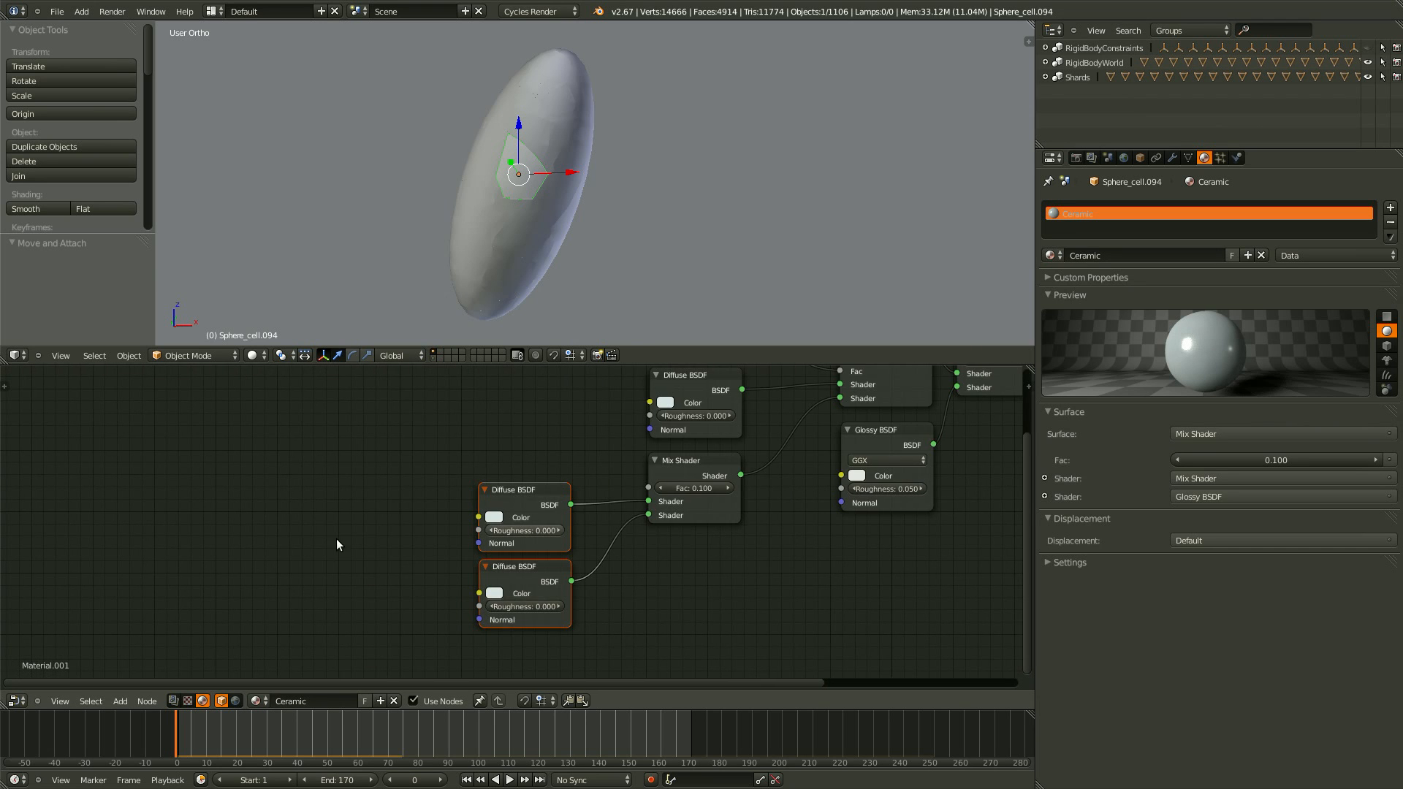
Add a Fresnel node above the two Diffuse BSDF copies and connect its Fac output to the lower Mix Shader's Fac.
{"action": "scroll", "coordinate": [350, 539], "scroll_direction": "up", "scroll_amount": 1}
{"action": "scroll", "coordinate": [349, 539], "scroll_direction": "up", "scroll_amount": 2, "text": "shift"}
{"action": "key", "text": "shift+a"}
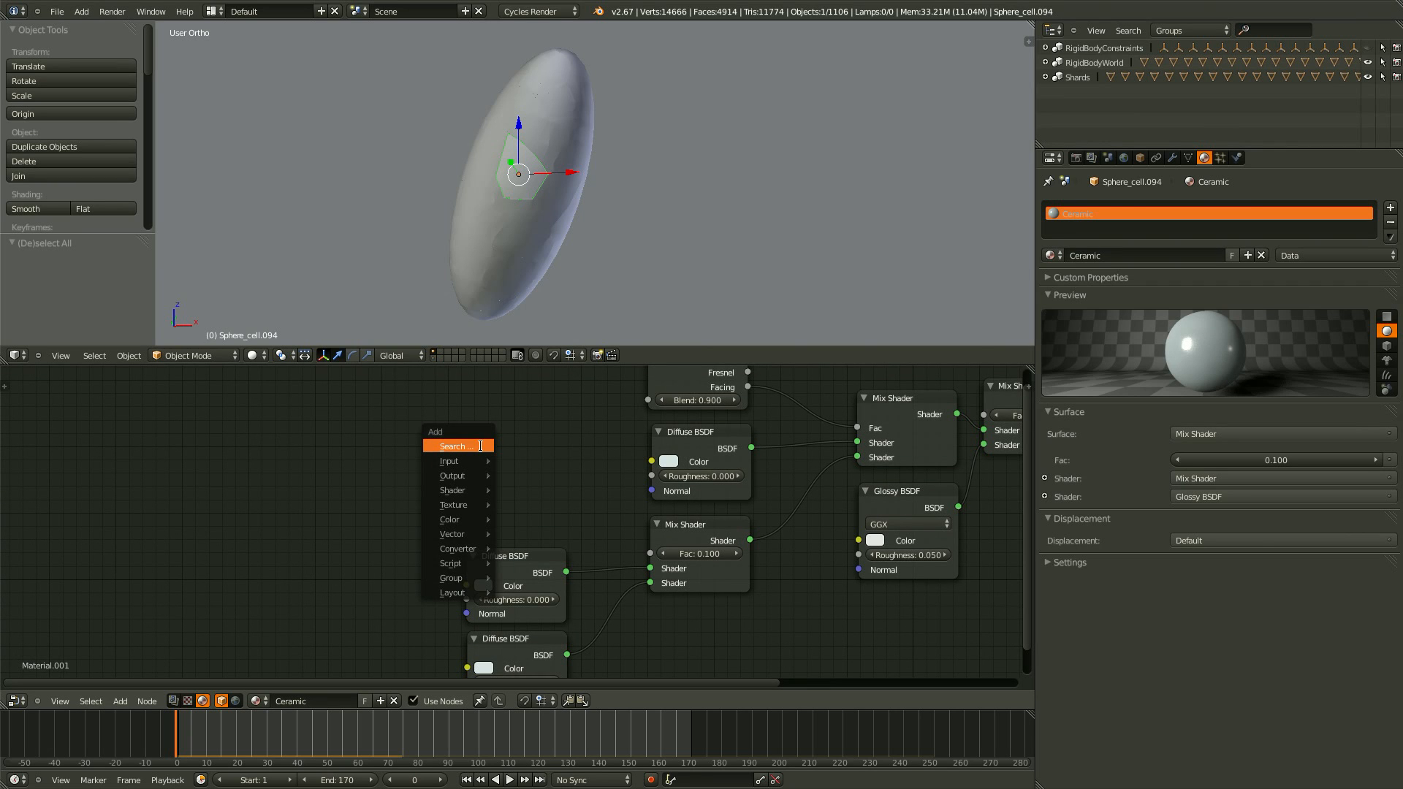
{"action": "left_click", "coordinate": [480, 446]}
{"action": "type", "text": "fres"}
{"action": "left_click", "coordinate": [500, 467]}
{"action": "left_click", "coordinate": [484, 510]}
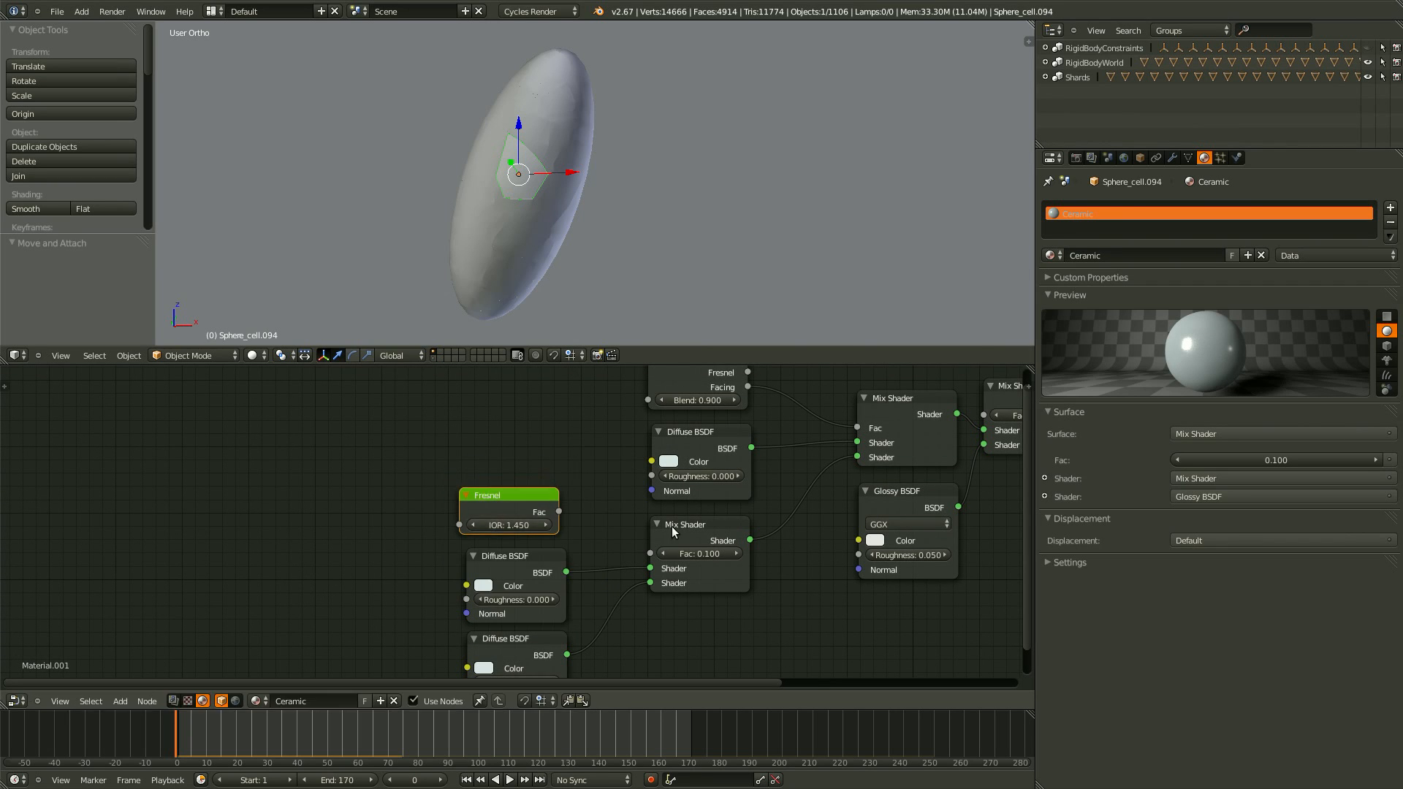
{"action": "left_click", "coordinate": [672, 526], "text": "shift"}
{"action": "key", "text": "f"}
Color the upper Diffuse BSDF copy pale yellow and the lower copy a deeper, more saturated yellow.
{"action": "scroll", "coordinate": [673, 526], "scroll_direction": "up", "scroll_amount": 1}
{"action": "scroll", "coordinate": [585, 567], "scroll_direction": "down", "scroll_amount": 2, "text": "shift"}
{"action": "scroll", "coordinate": [541, 538], "scroll_direction": "down", "scroll_amount": 2, "text": "ctrl"}
{"action": "key", "text": "a"}
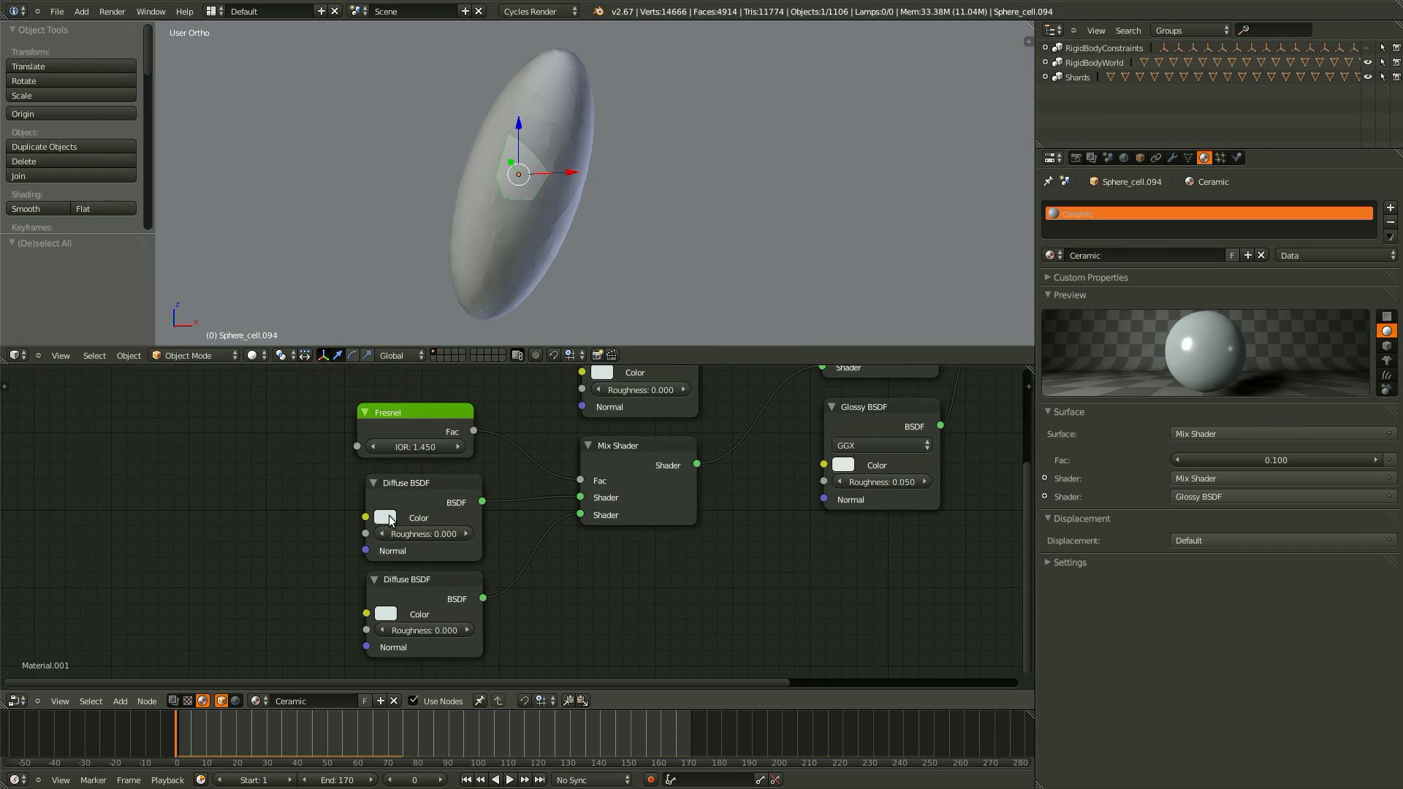
{"action": "left_click", "coordinate": [385, 517]}
{"action": "left_click_drag", "start_coordinate": [434, 357], "coordinate": [423, 362]}
{"action": "scroll", "coordinate": [559, 566], "scroll_direction": "down", "scroll_amount": 2, "text": "shift"}
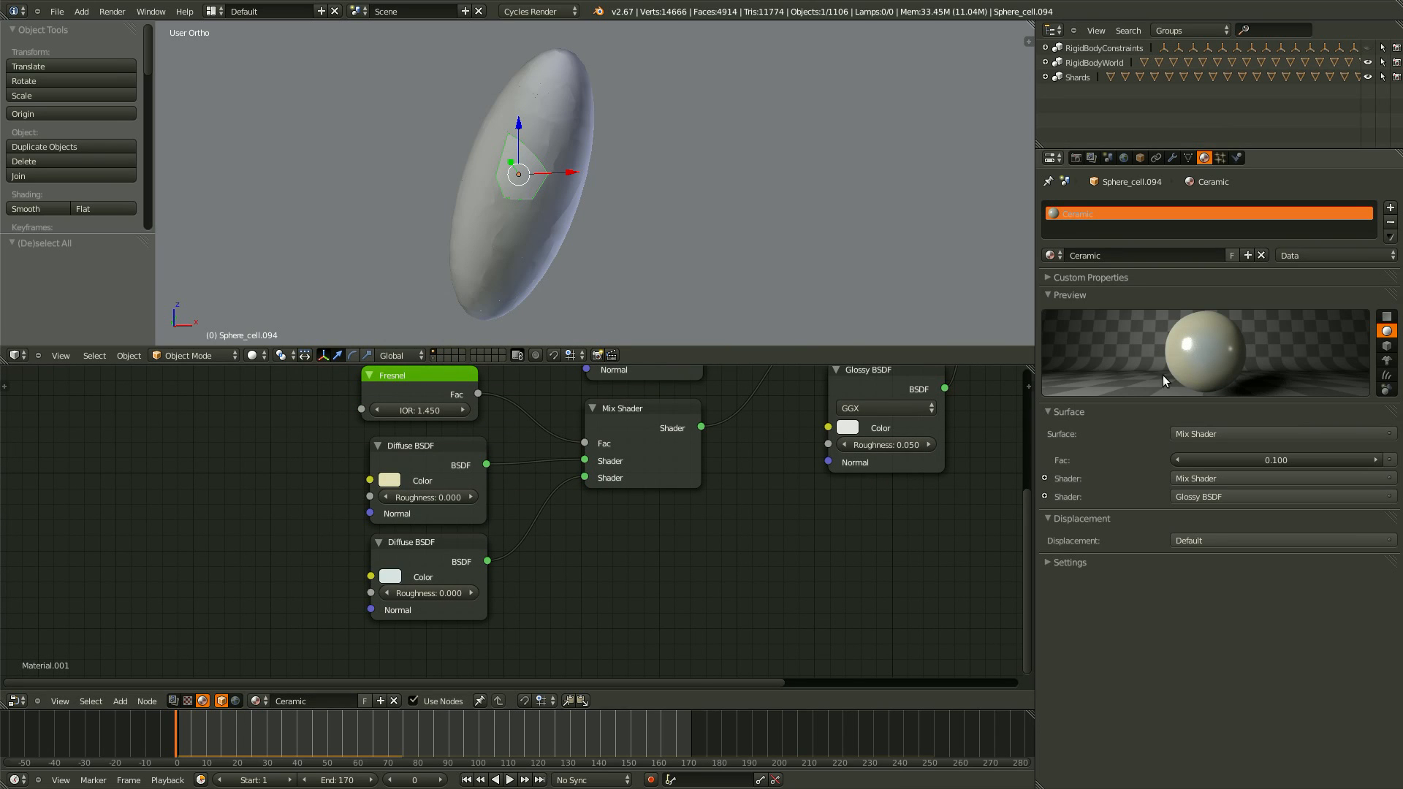
{"action": "left_click", "coordinate": [390, 577]}
{"action": "mouse_move", "coordinate": [433, 433]}
{"action": "left_mouse_down"}
{"action": "mouse_move", "coordinate": [416, 444]}
{"action": "mouse_move", "coordinate": [422, 433]}
{"action": "left_mouse_up"}
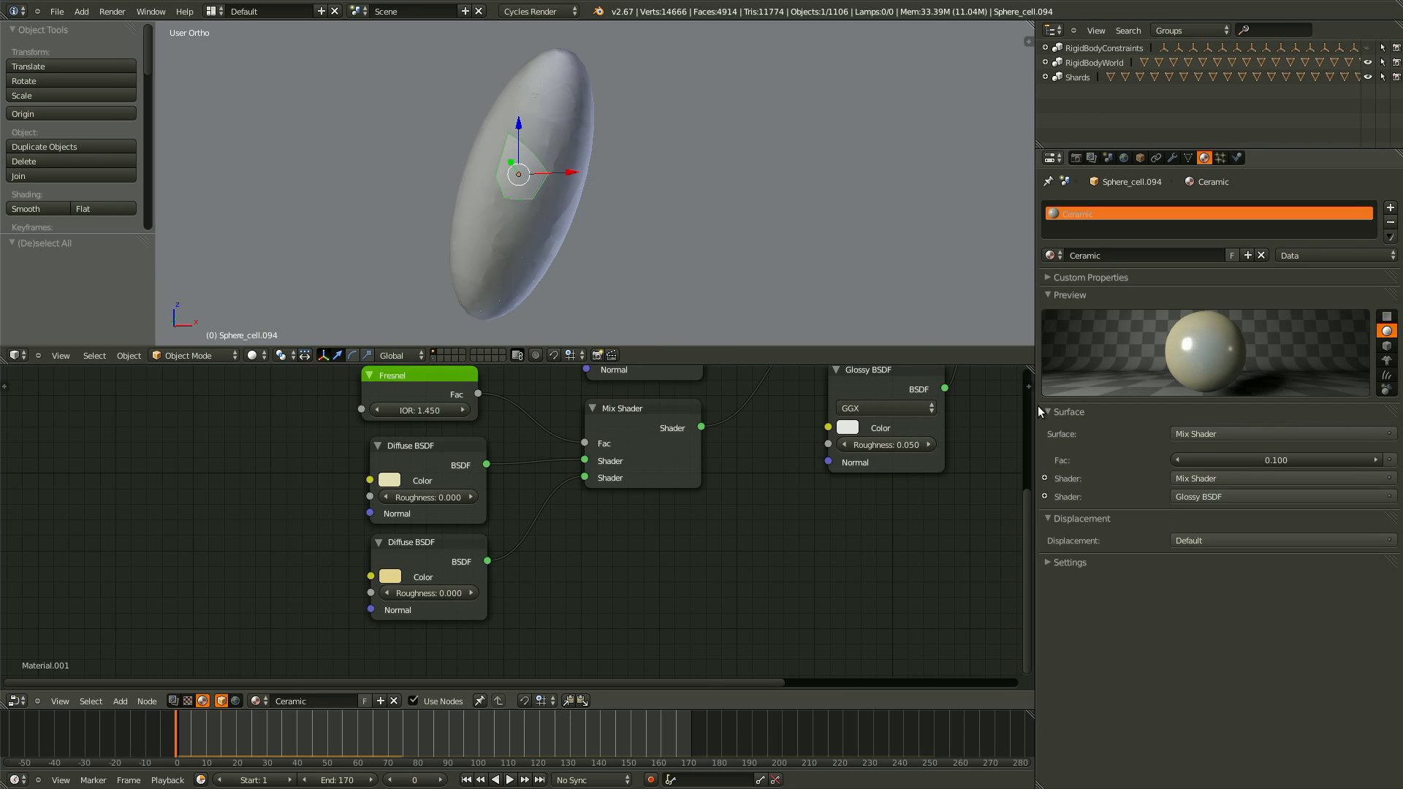
Tidy the node layout by shifting the Diffuse, Fresnel and lower Mix Shader nodes and aligning Layer Weight above them, and save the file.
{"action": "scroll", "coordinate": [633, 496], "scroll_direction": "down", "scroll_amount": 2}
{"action": "mouse_move", "coordinate": [633, 497]}
{"action": "middle_mouse_down"}
{"action": "mouse_move", "coordinate": [509, 642]}
{"action": "mouse_move", "coordinate": [481, 605]}
{"action": "mouse_move", "coordinate": [506, 583]}
{"action": "mouse_move", "coordinate": [521, 670]}
{"action": "middle_mouse_up"}
{"action": "scroll", "coordinate": [622, 585], "scroll_direction": "up", "scroll_amount": 1}
{"action": "scroll", "coordinate": [644, 616], "scroll_direction": "down", "scroll_amount": 1}
{"action": "key", "text": "a"}
{"action": "key", "text": "a"}
{"action": "key", "text": "b"}
{"action": "left_click_drag", "start_coordinate": [567, 463], "coordinate": [319, 621]}
{"action": "key", "text": "g"}
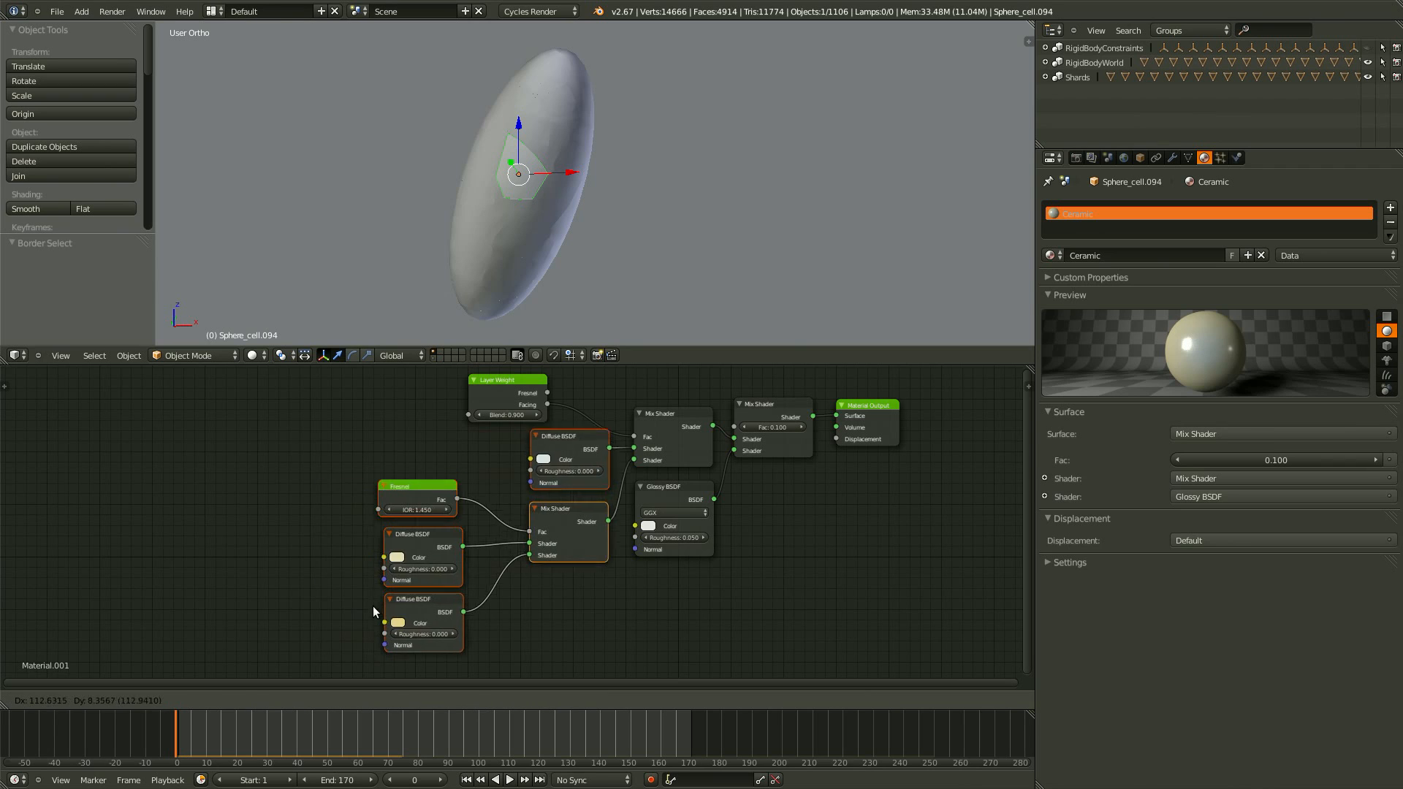
{"action": "left_click", "coordinate": [363, 614]}
{"action": "left_click_drag", "start_coordinate": [516, 393], "coordinate": [574, 400]}
{"action": "key", "text": "ctrl+s"}
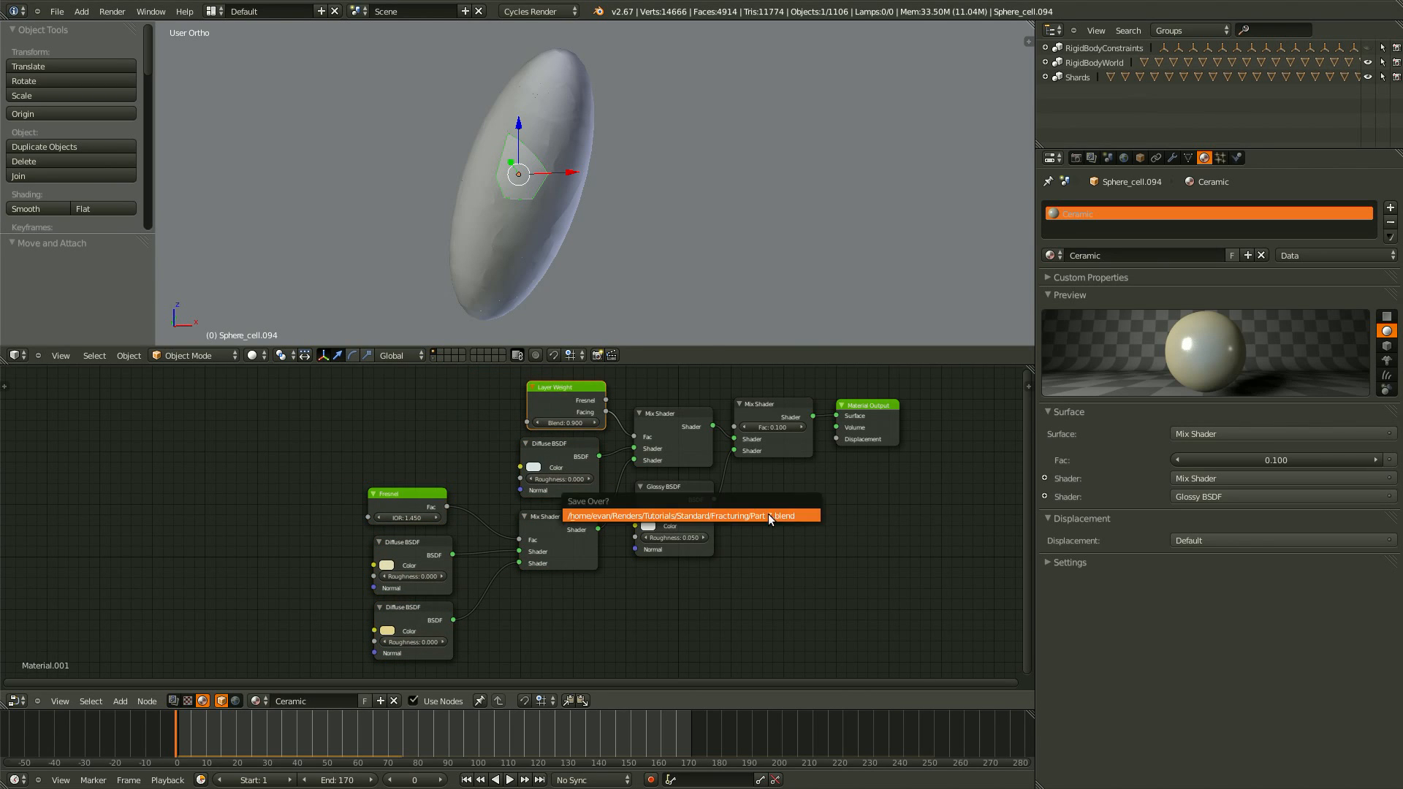
{"action": "left_click", "coordinate": [768, 516]}
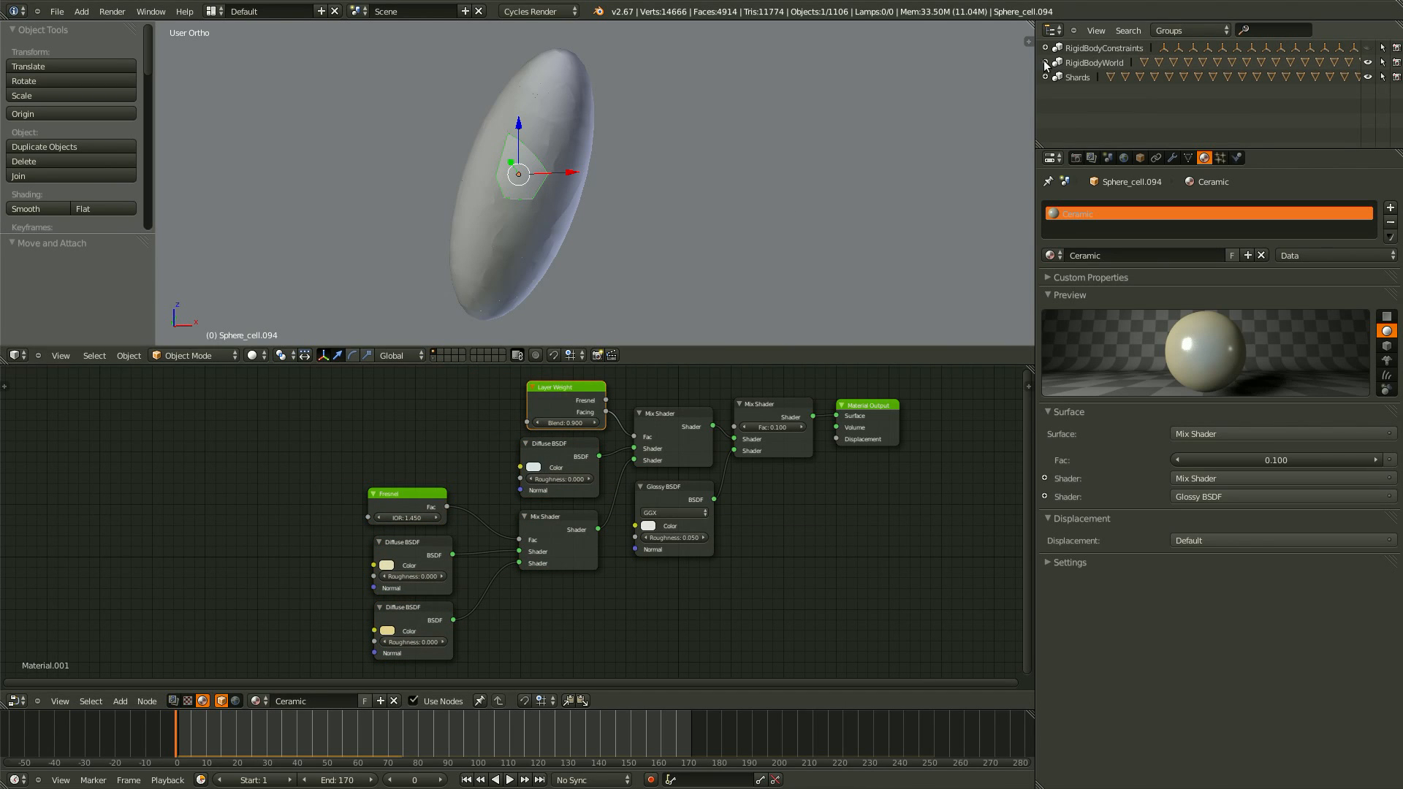
Select all objects in the Shards group and link the active shard's Ceramic material to them.
{"action": "left_click", "coordinate": [1062, 78]}
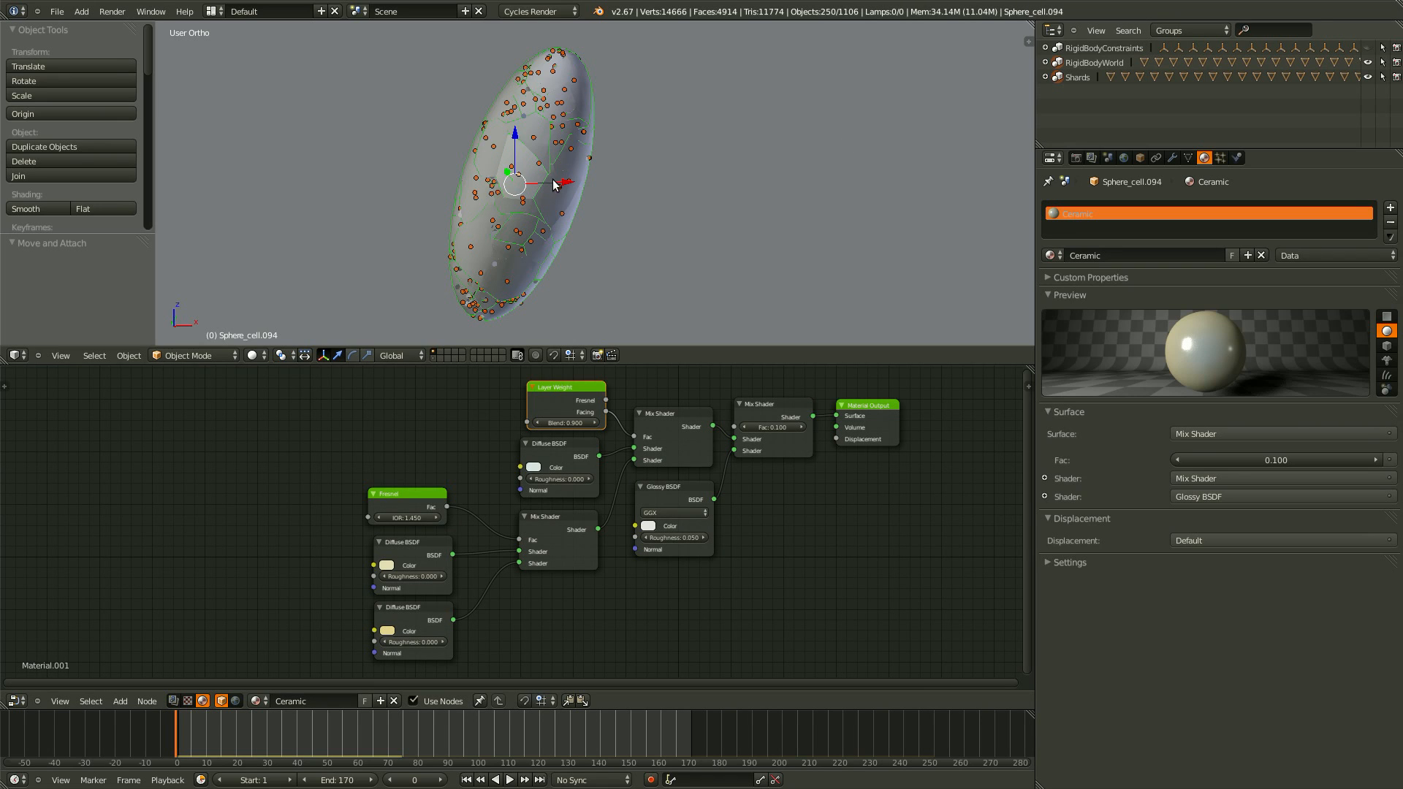
{"action": "key", "text": "ctrl+l"}
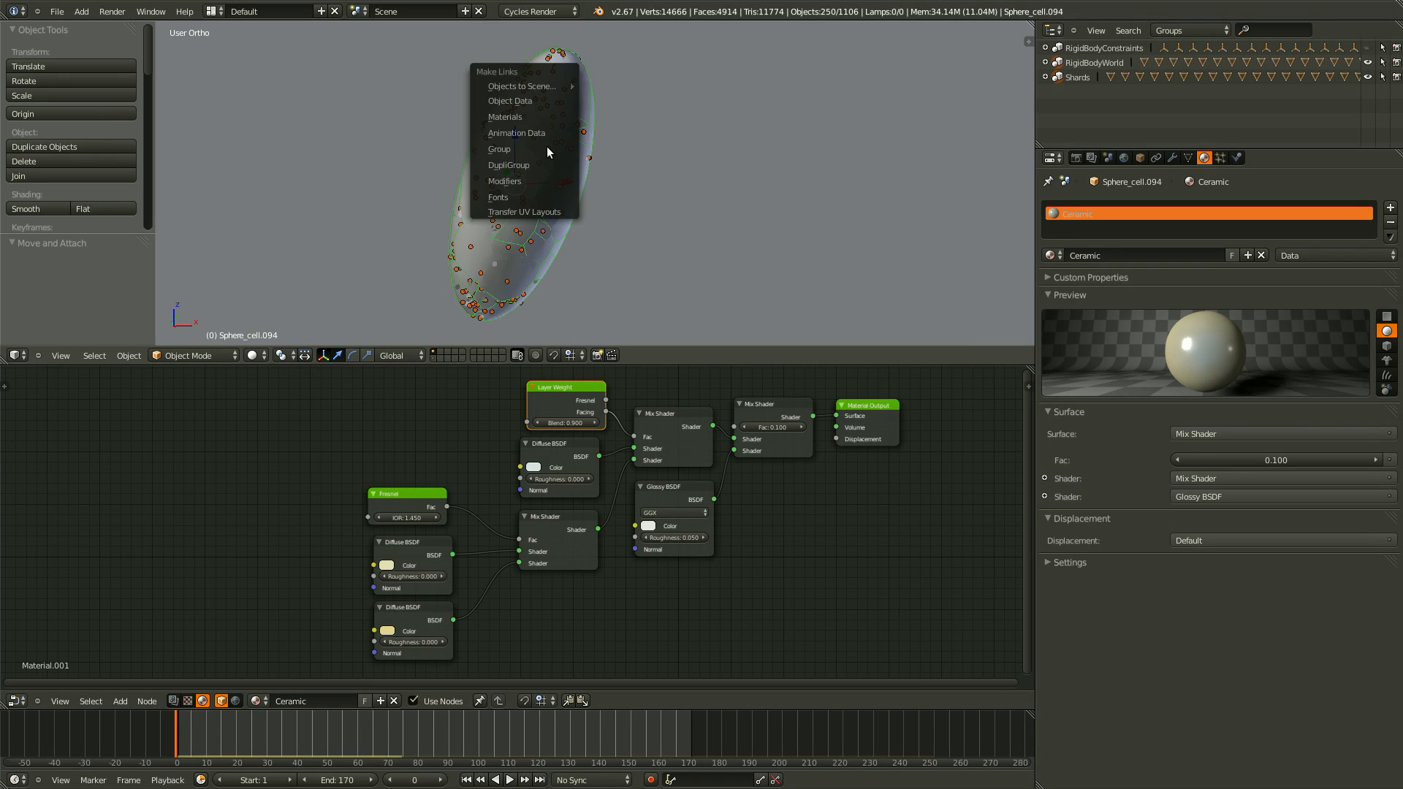
{"action": "left_click", "coordinate": [548, 119]}
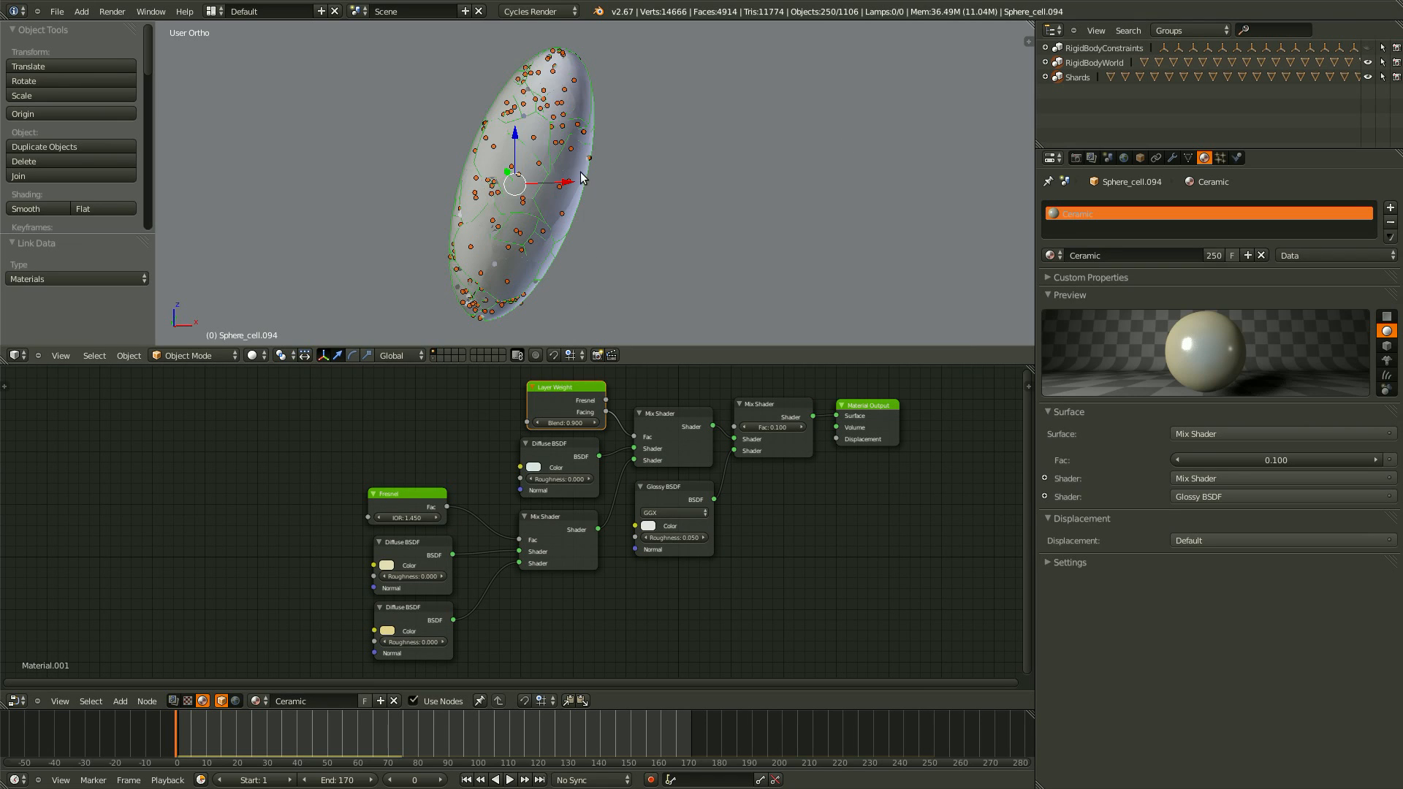